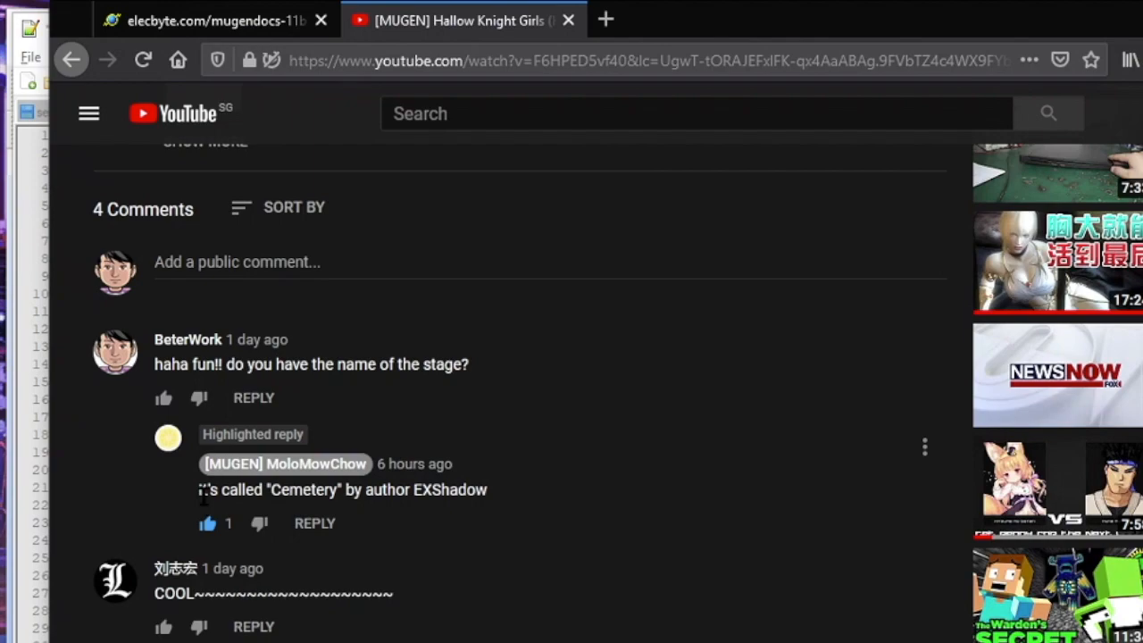
Step: Read the highlighted comment reply that gives the stage's name and author
{"action": "left_click_drag", "start_coordinate": [200, 490], "coordinate": [563, 504]}
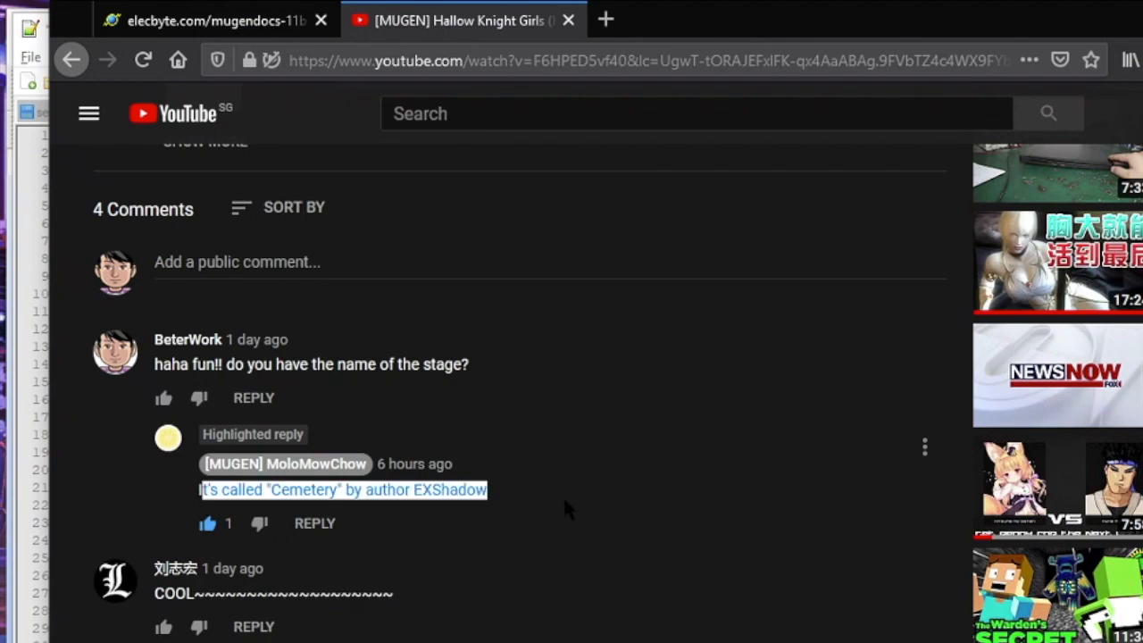
{"action": "left_click", "coordinate": [564, 504]}
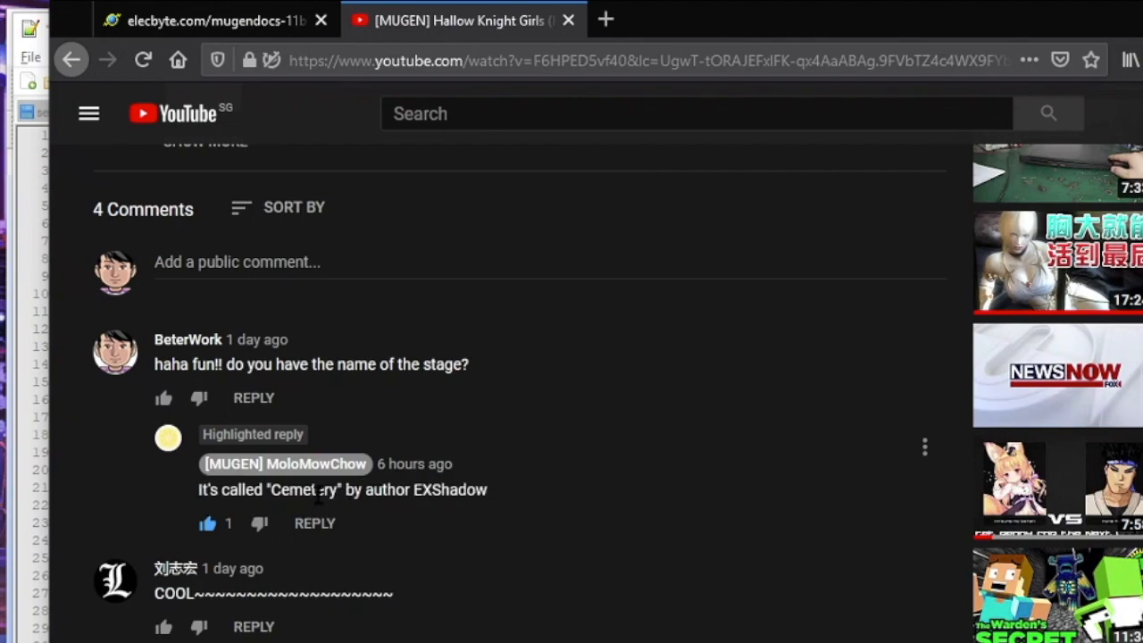
{"action": "left_click_drag", "start_coordinate": [270, 494], "coordinate": [489, 504]}
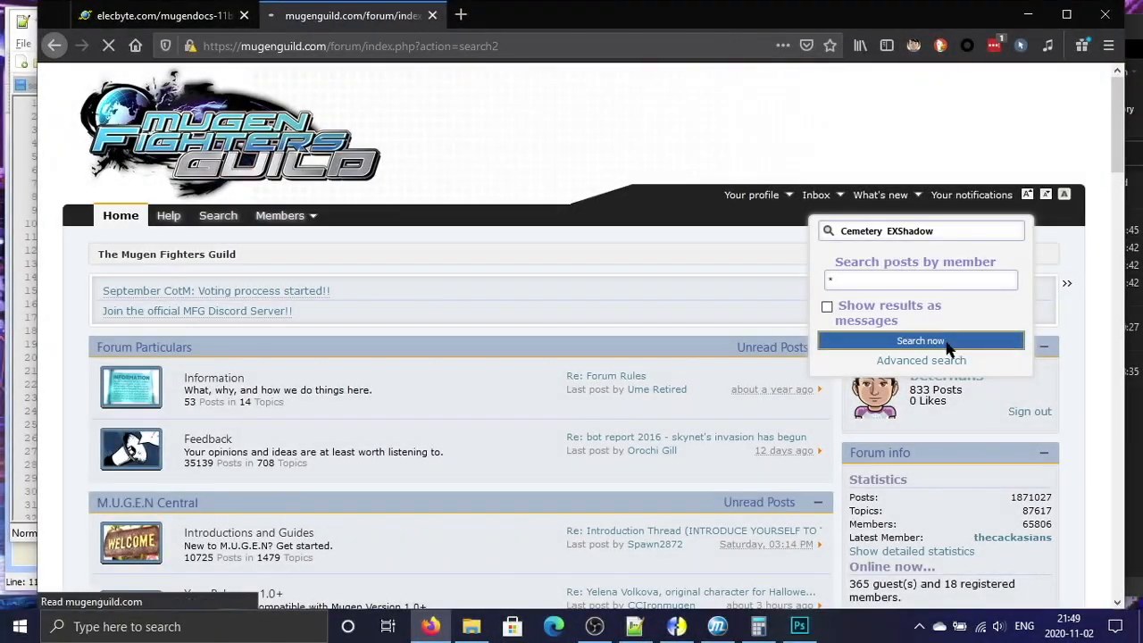
Step: Search the Mugen Fighters Guild forum for "Cemetery EXShadow" and view the "cemetery by exshadow ? anybody ?" thread for a download link
{"action": "left_click", "coordinate": [946, 342]}
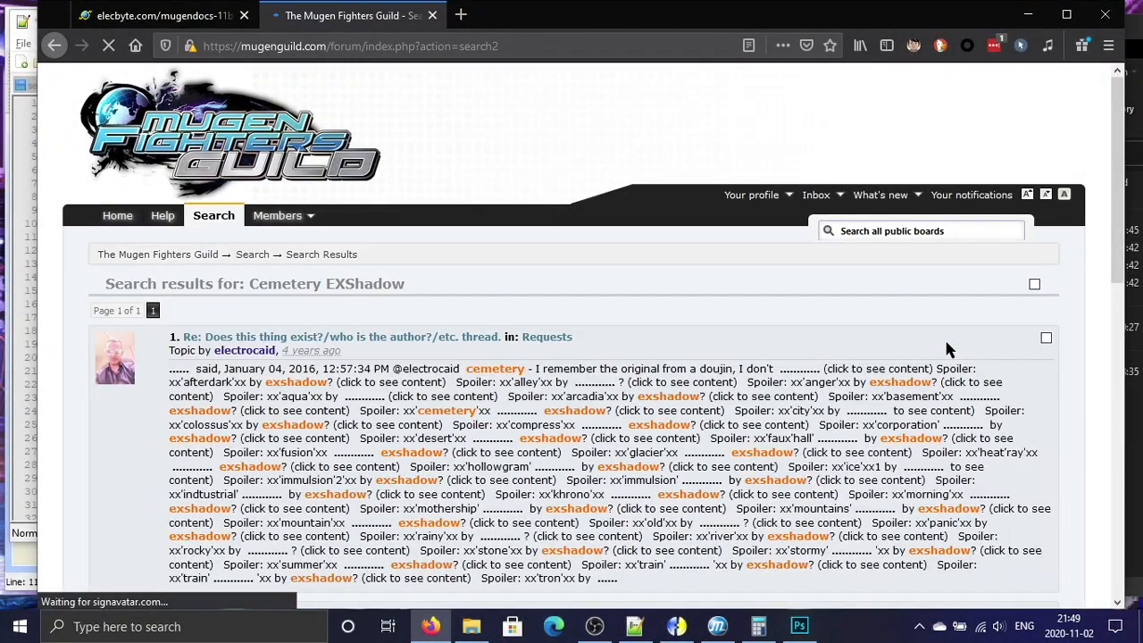
{"action": "scroll", "coordinate": [528, 299], "scroll_direction": "down", "scroll_amount": 4}
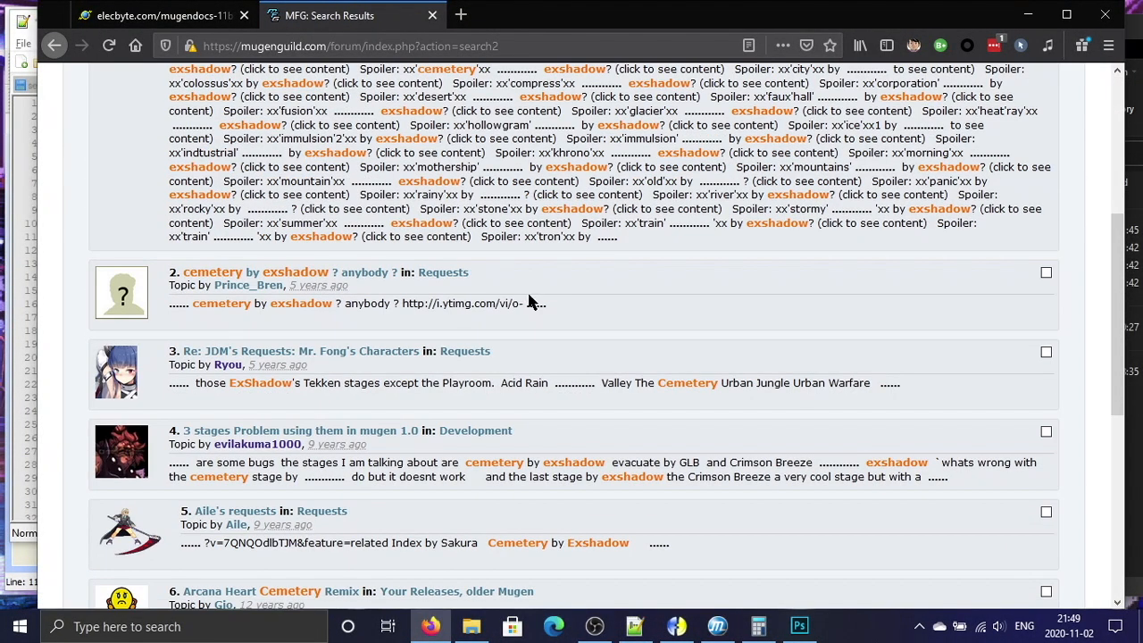
{"action": "left_click", "coordinate": [350, 279]}
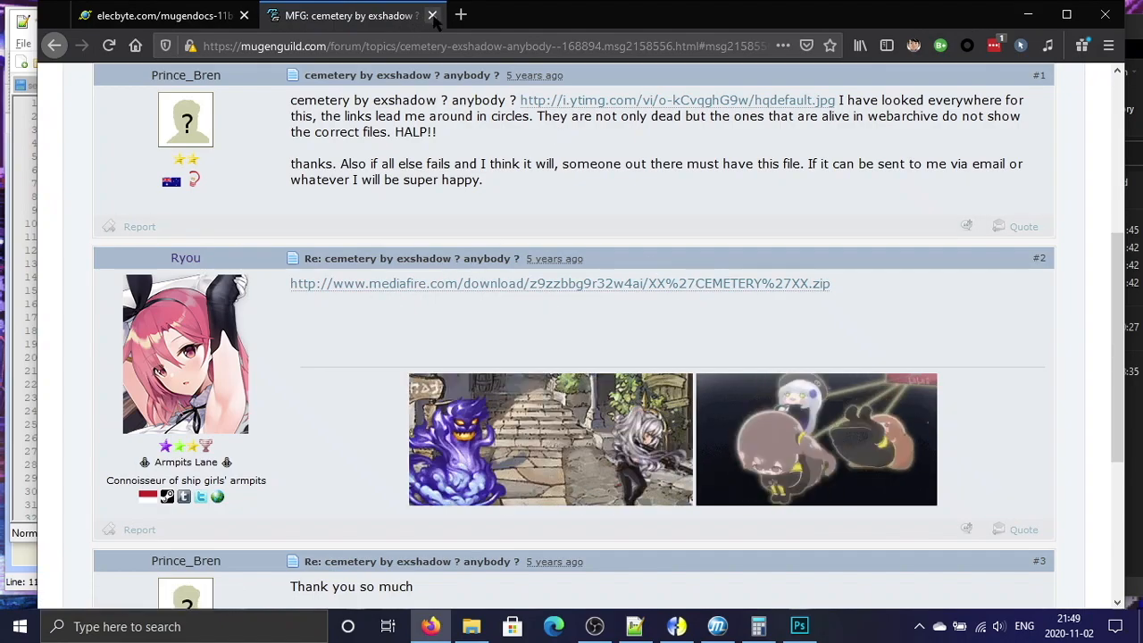
{"action": "left_click", "coordinate": [161, 16]}
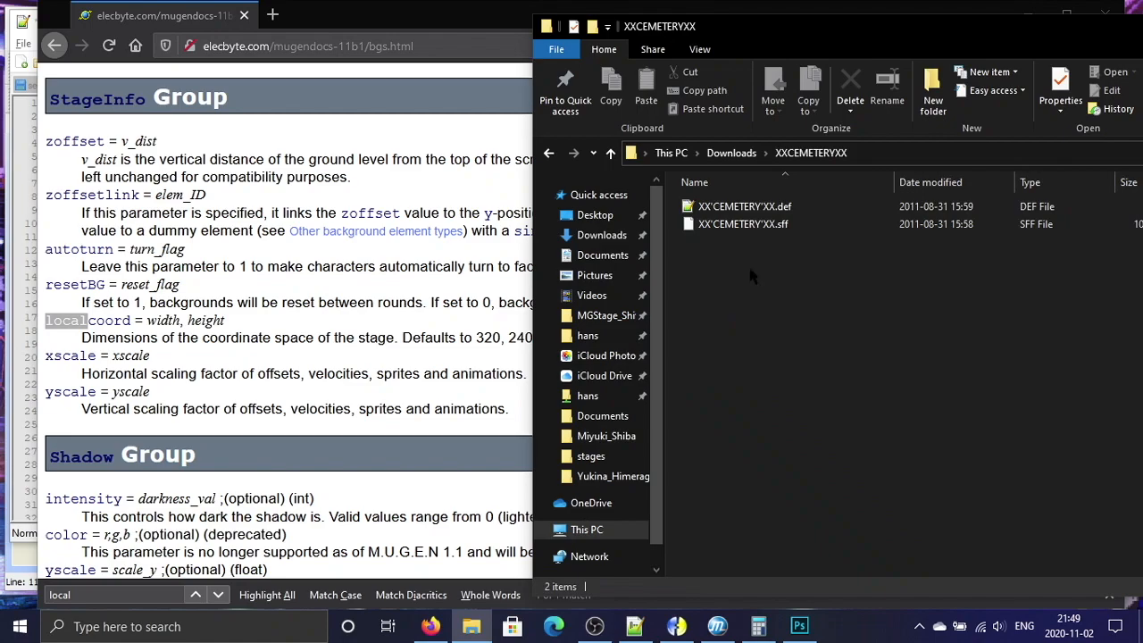
Step: Copy both XX'CEMETERY'XX files from the XXCEMETERYXX download folder into the mugen_1.1 stages folder, replacing the existing files
{"action": "left_click", "coordinate": [750, 224]}
{"action": "key", "text": "ctrl+a"}
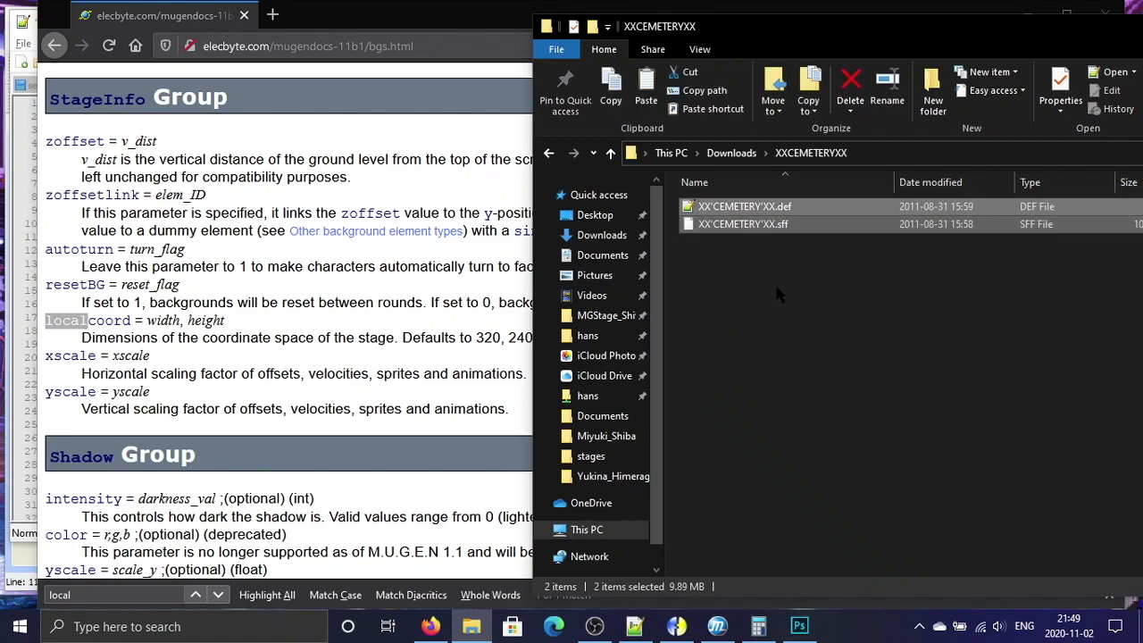
{"action": "left_click", "coordinate": [775, 282]}
{"action": "left_click_drag", "start_coordinate": [775, 271], "coordinate": [786, 209]}
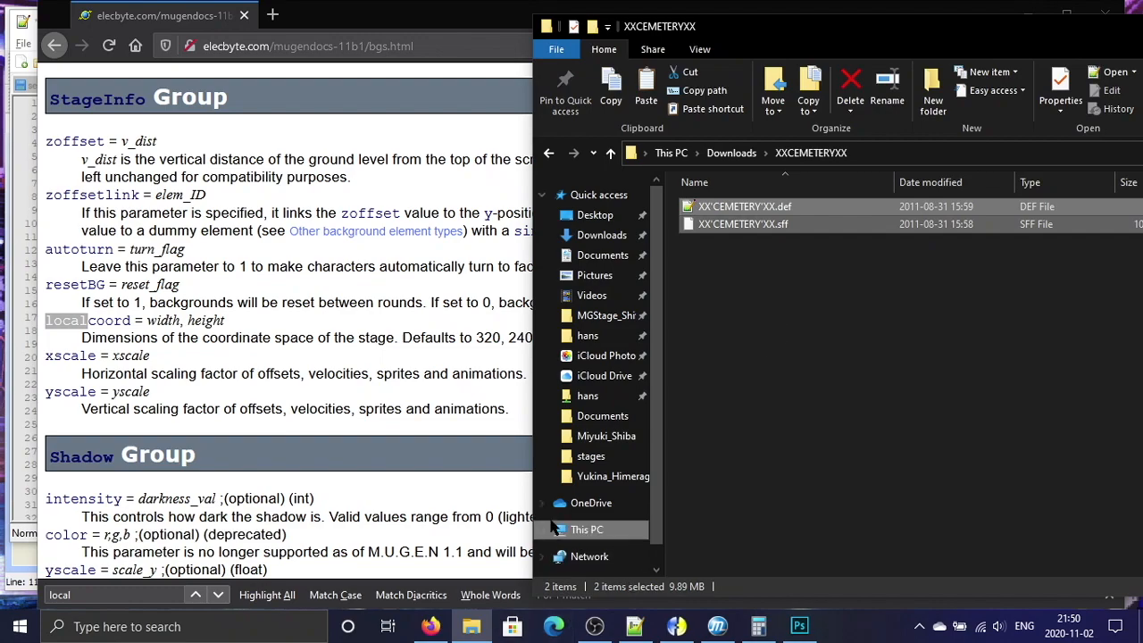
{"action": "left_click", "coordinate": [612, 459]}
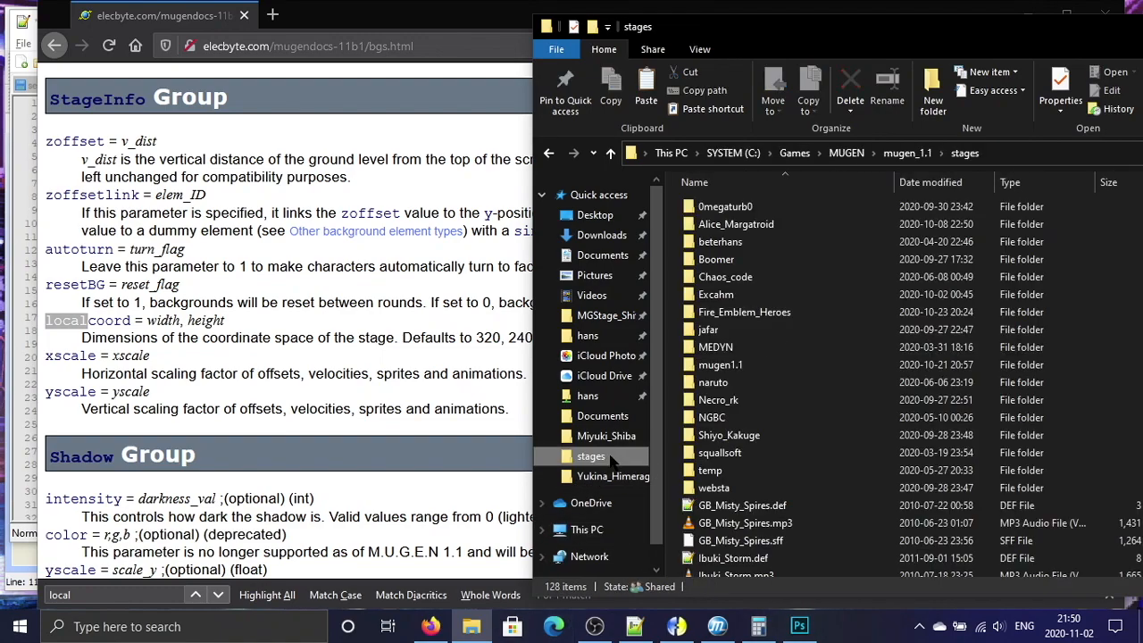
{"action": "scroll", "coordinate": [812, 464], "scroll_direction": "down", "scroll_amount": 7}
{"action": "left_click", "coordinate": [808, 444]}
{"action": "key", "text": "ctrl+v"}
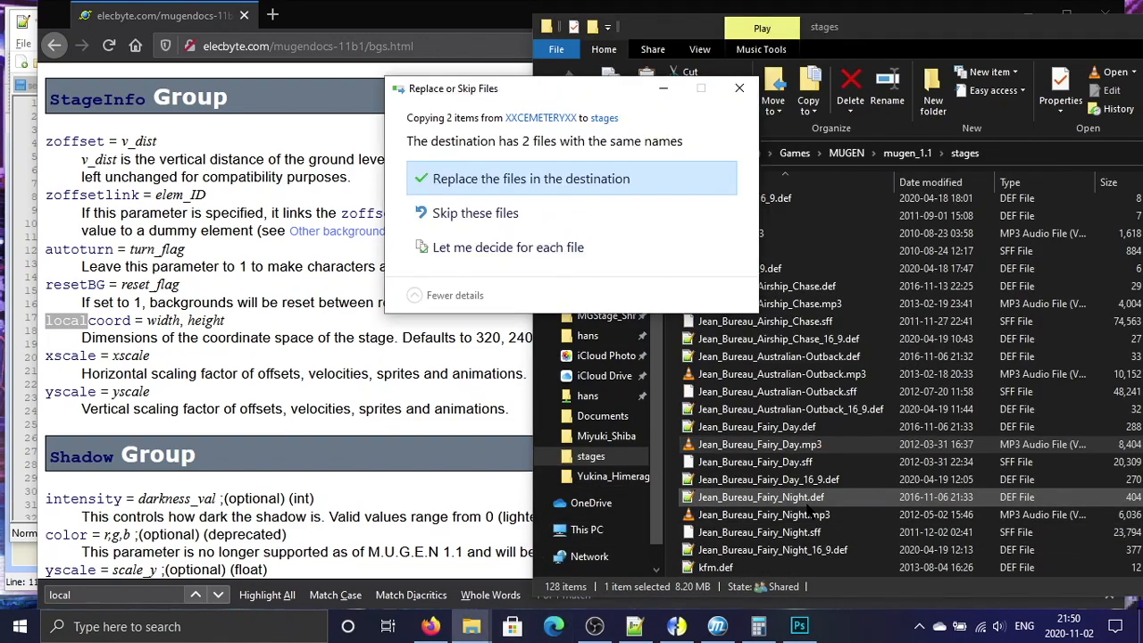
{"action": "left_click", "coordinate": [574, 179]}
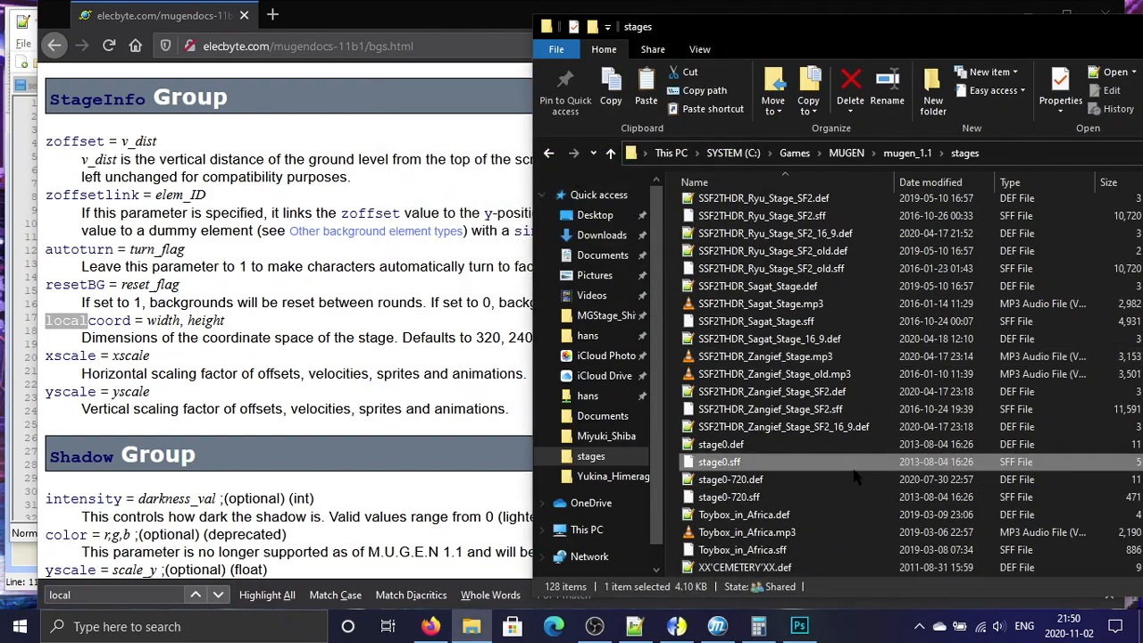
Step: Duplicate XX'CEMETERY'XX.def in the stages folder and rename the copy XX'CEMETERY'XX_16_9.def
{"action": "key", "text": "ctrl+v"}
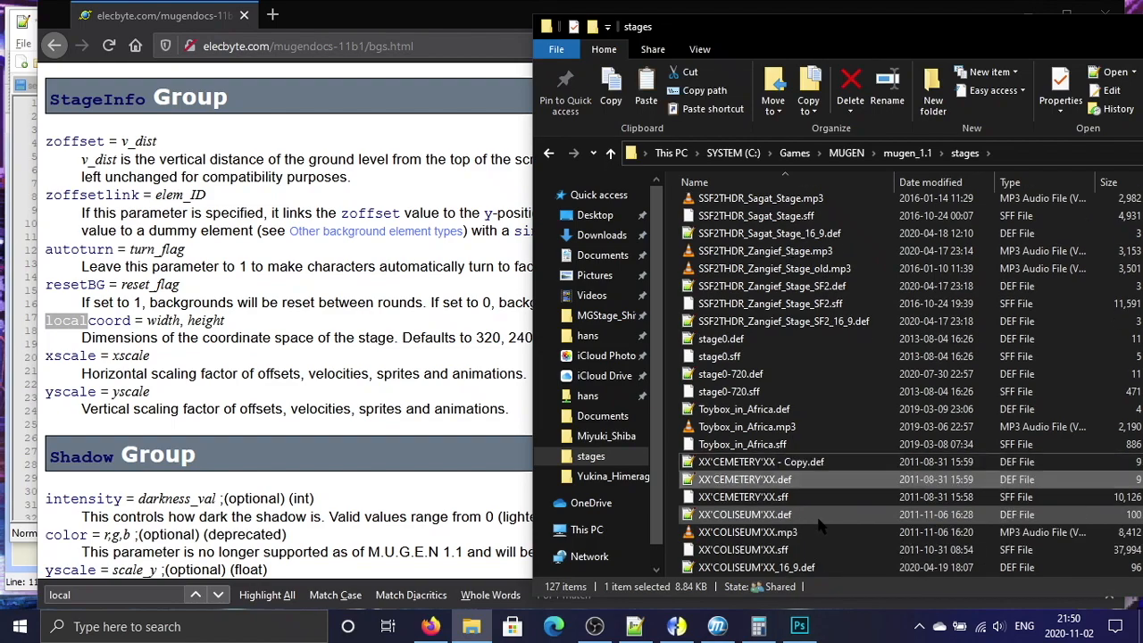
{"action": "left_click", "coordinate": [809, 463]}
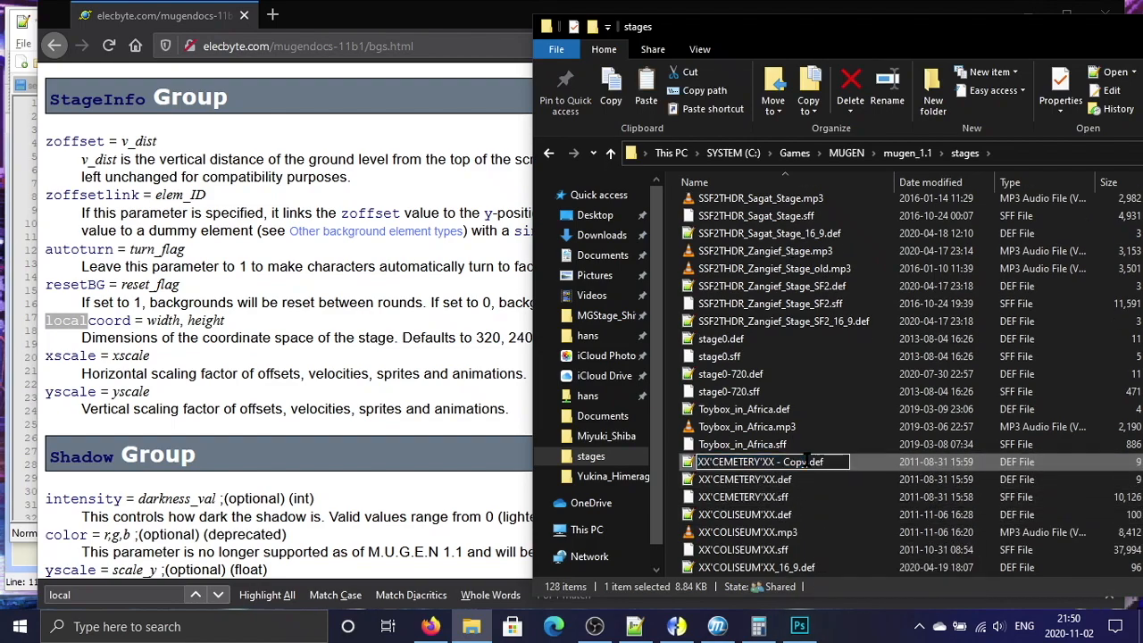
{"action": "key", "text": "Right"}
{"action": "key", "text": "BackSpace"}
{"action": "key", "text": "BackSpace"}
{"action": "key", "text": "BackSpace"}
{"action": "key", "text": "BackSpace"}
{"action": "key", "text": "BackSpace"}
{"action": "key", "text": "BackSpace"}
{"action": "key", "text": "BackSpace"}
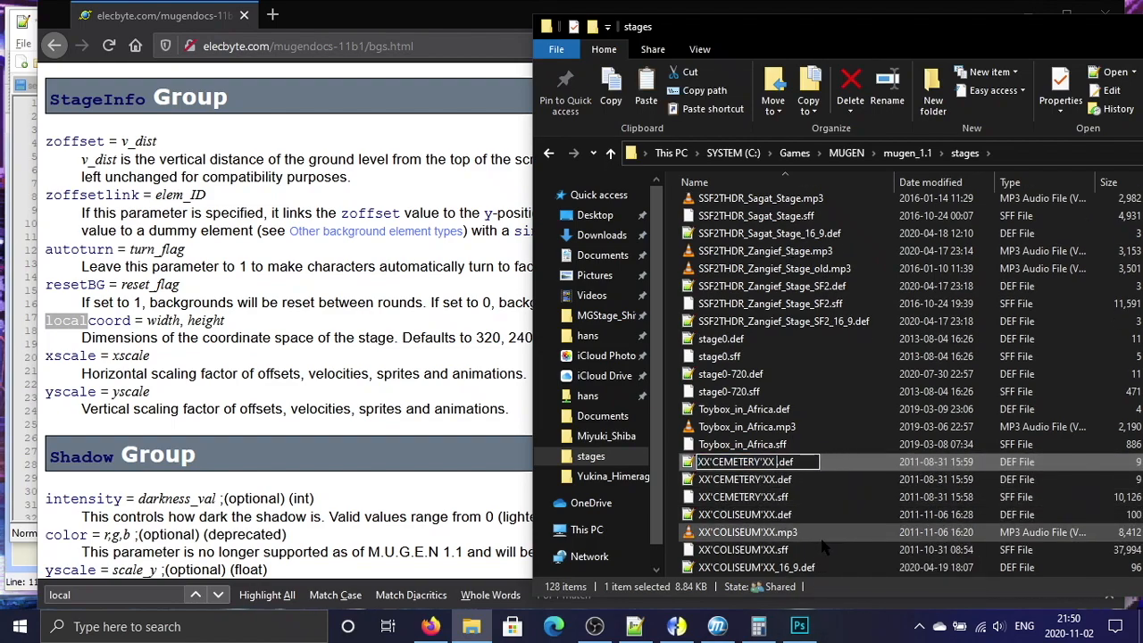
{"action": "type", "text": "_16_9"}
{"action": "key", "text": "Return"}
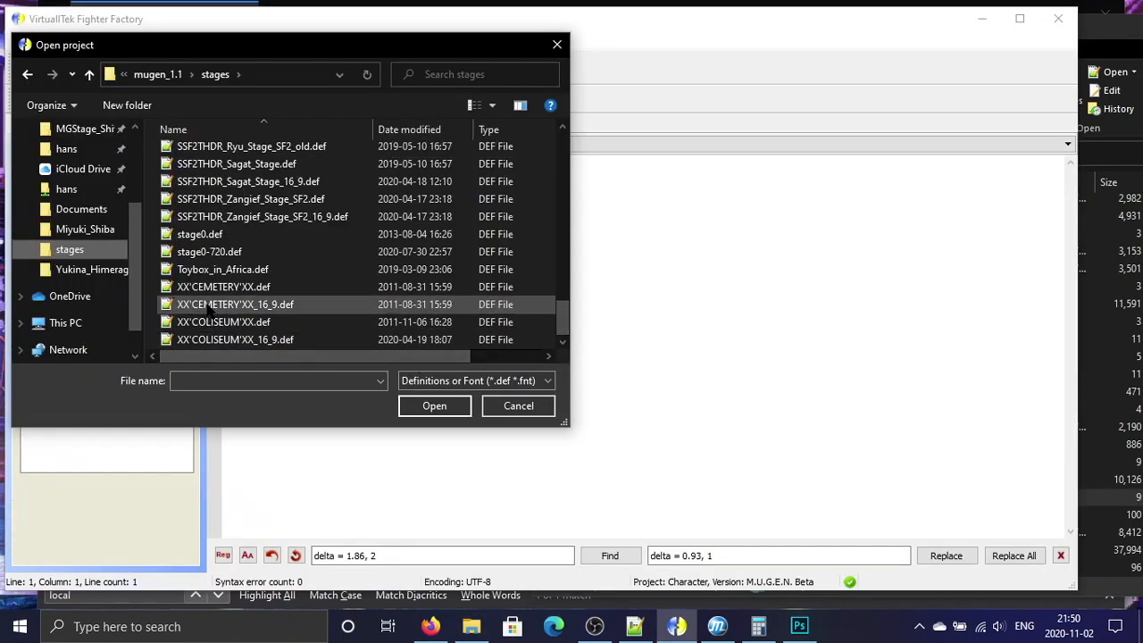
Step: Open XX'CEMETERY'XX_16_9.def from the stages folder as a project in Fighter Factory
{"action": "left_click", "coordinate": [210, 307]}
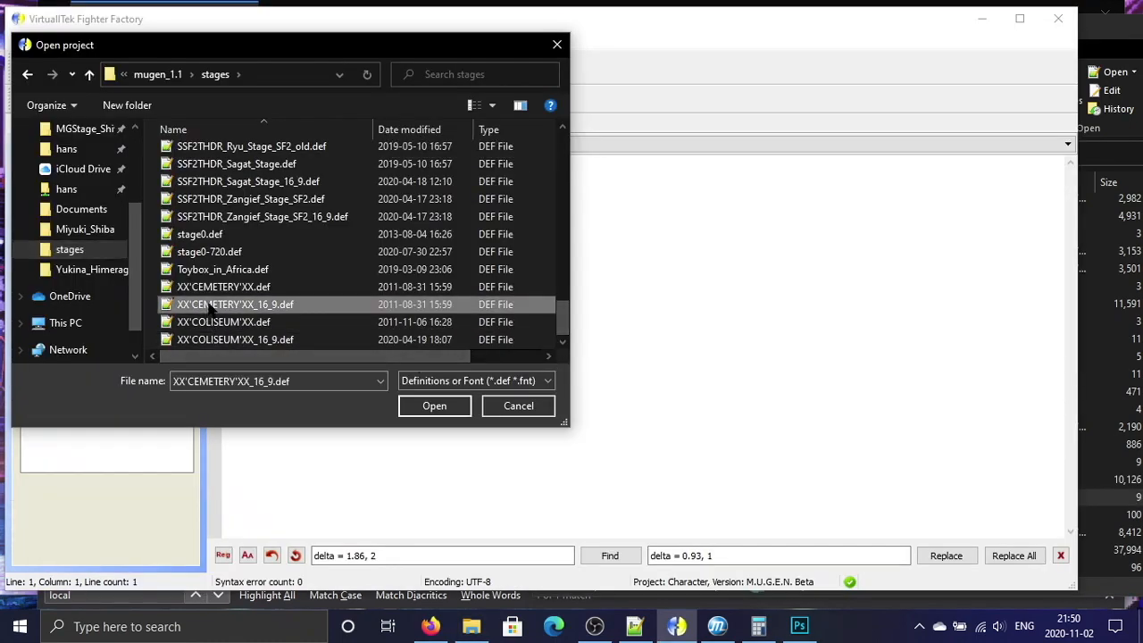
{"action": "left_click", "coordinate": [234, 288]}
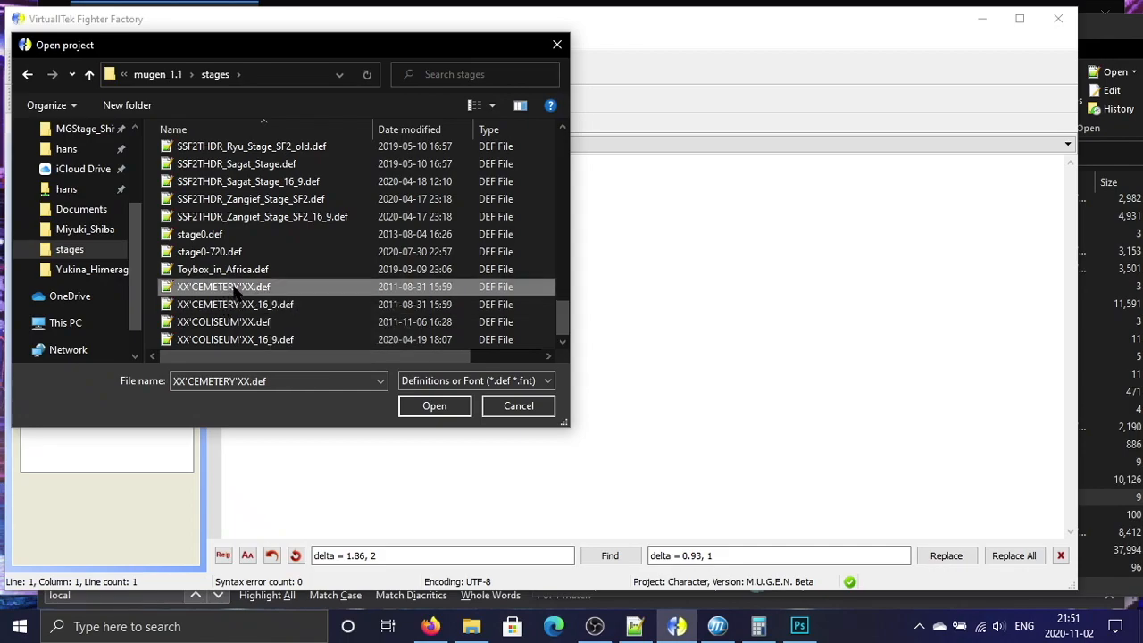
{"action": "left_click", "coordinate": [234, 305]}
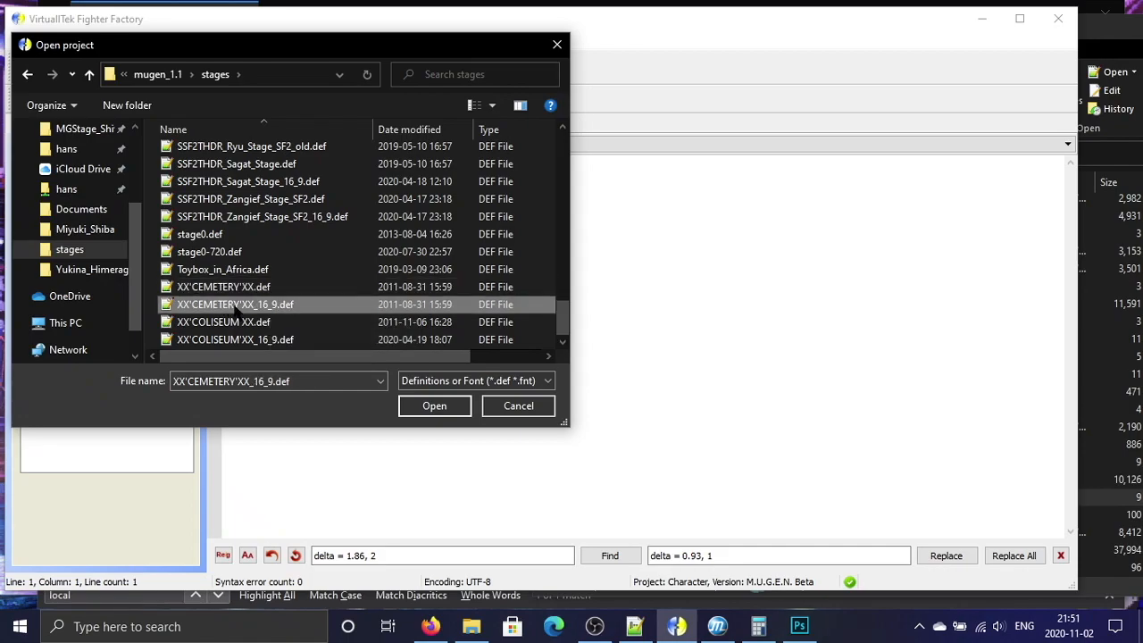
{"action": "double_click", "coordinate": [234, 304]}
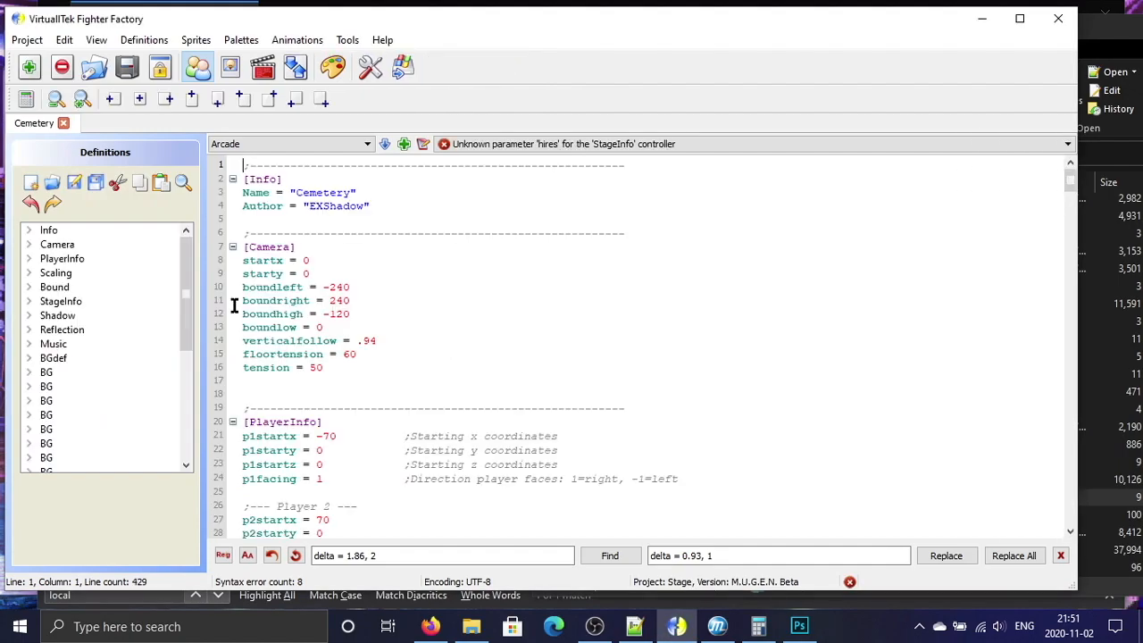
{"action": "left_click", "coordinate": [357, 298]}
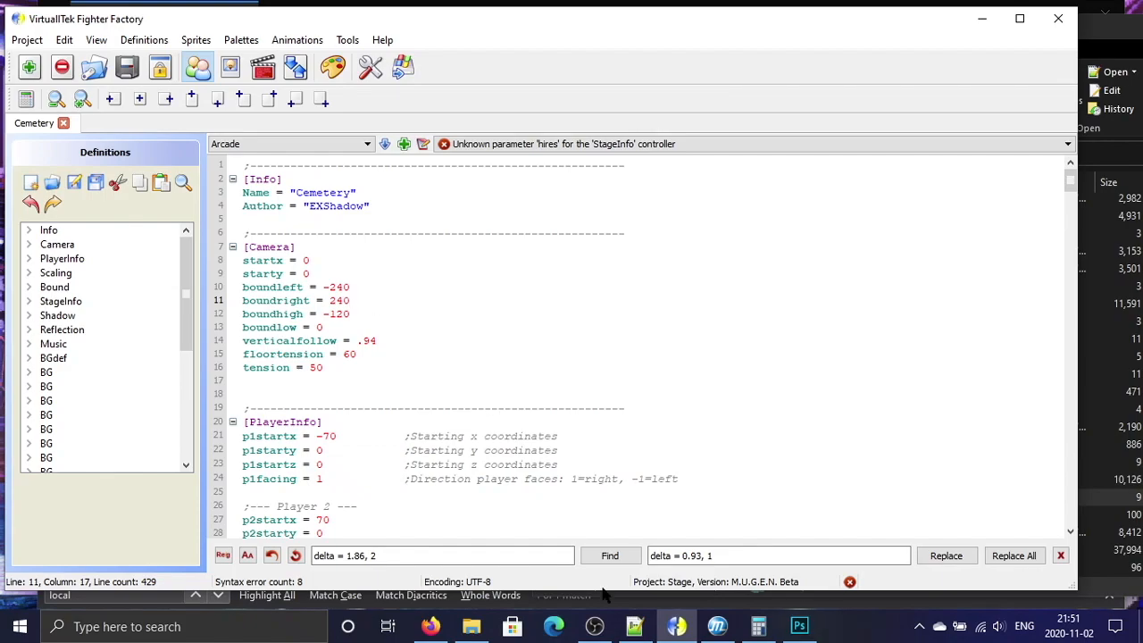
Step: Copy the line displayname = "Cemetery 16:9" from the Notepad++ draft and insert it below the Name line in Fighter Factory
{"action": "left_click", "coordinate": [634, 626]}
{"action": "left_click_drag", "start_coordinate": [277, 143], "coordinate": [56, 144]}
{"action": "key", "text": "ctrl+c"}
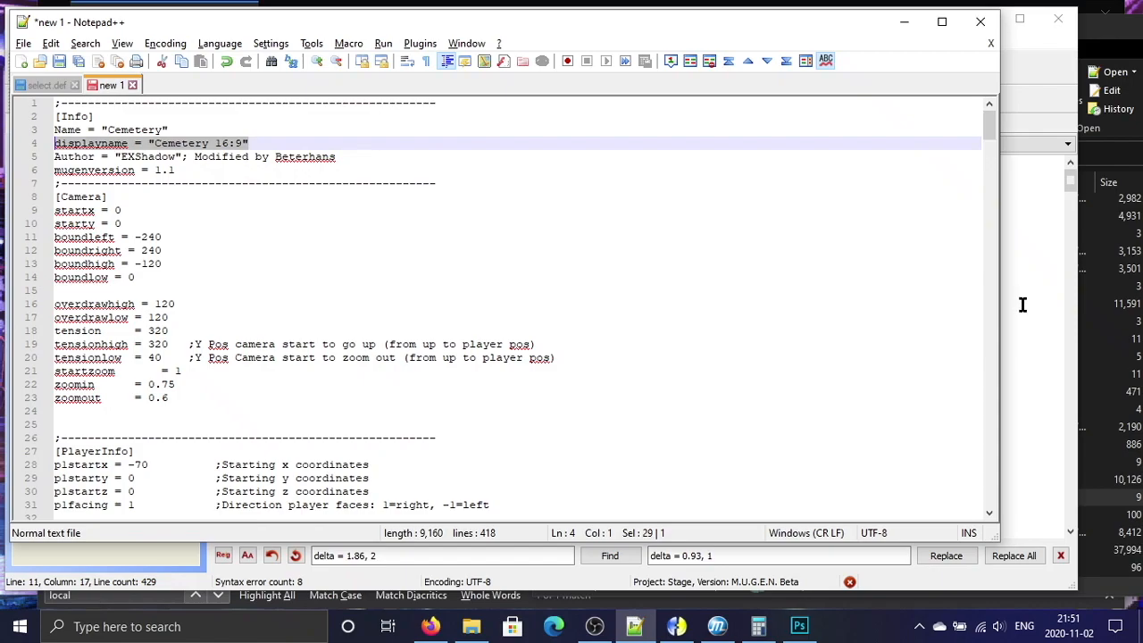
{"action": "left_click", "coordinate": [1022, 304]}
{"action": "left_click", "coordinate": [371, 192]}
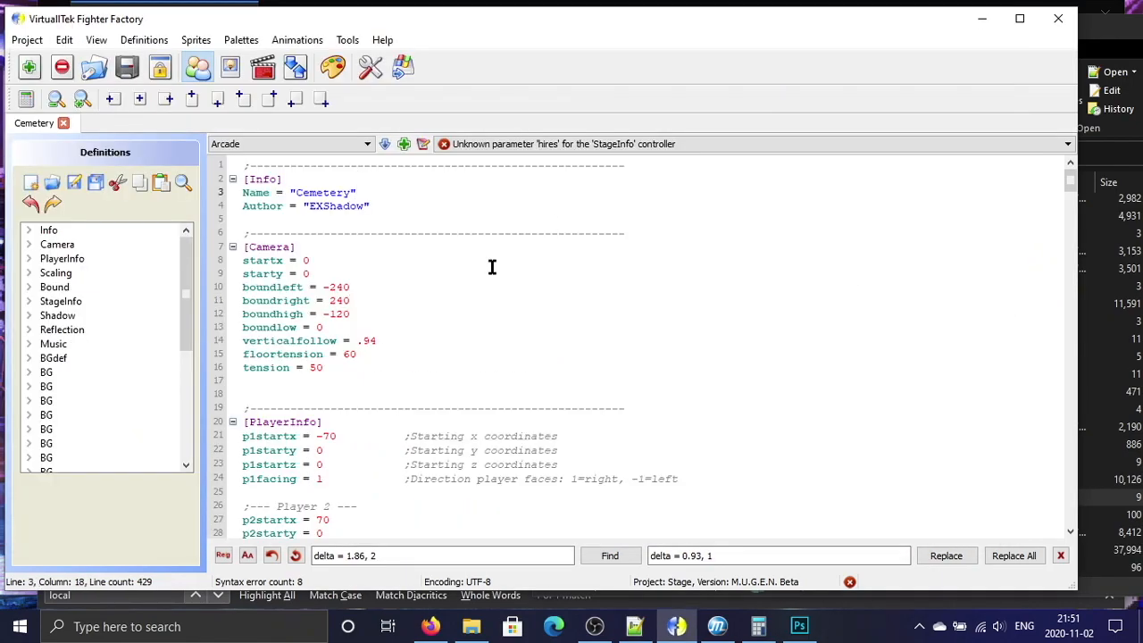
{"action": "key", "text": "Return"}
{"action": "key", "text": "ctrl+v"}
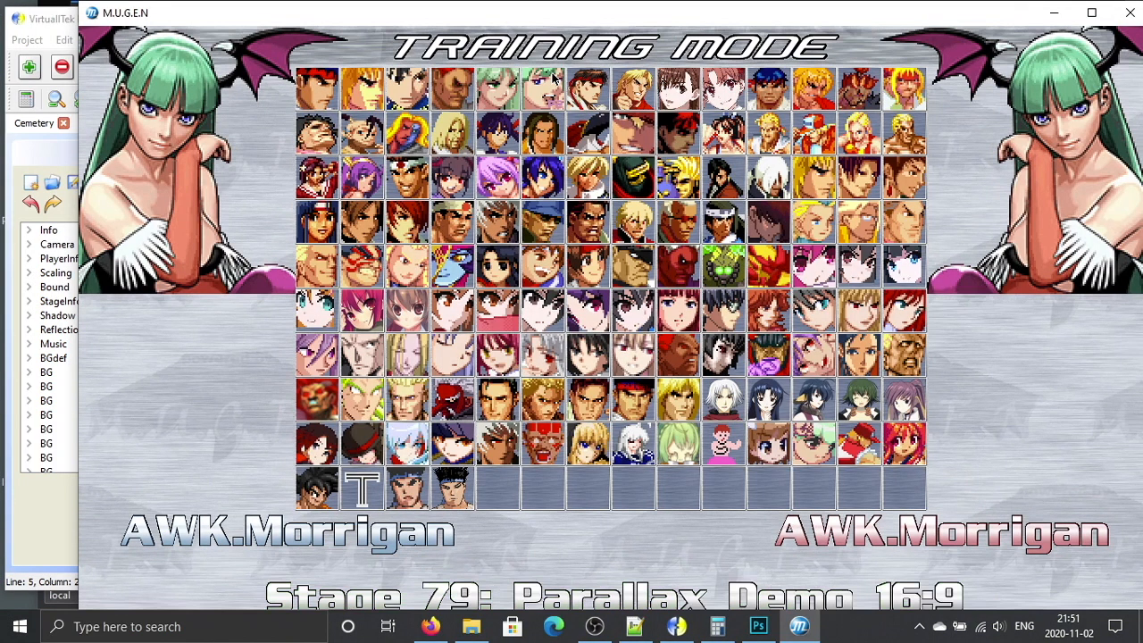
Step: Switch to M.U.G.E.N and choose the Cemetery 16:9 stage for training mode
{"action": "key", "text": "Left"}
{"action": "key", "text": "Left"}
{"action": "key", "text": "Left"}
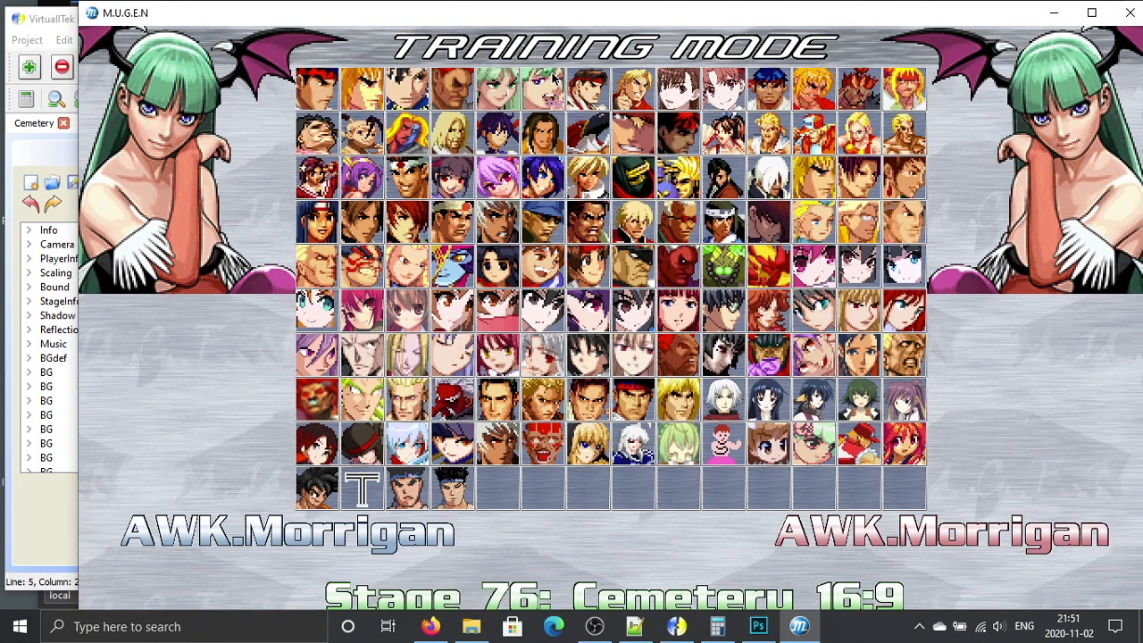
{"action": "key", "text": "Return"}
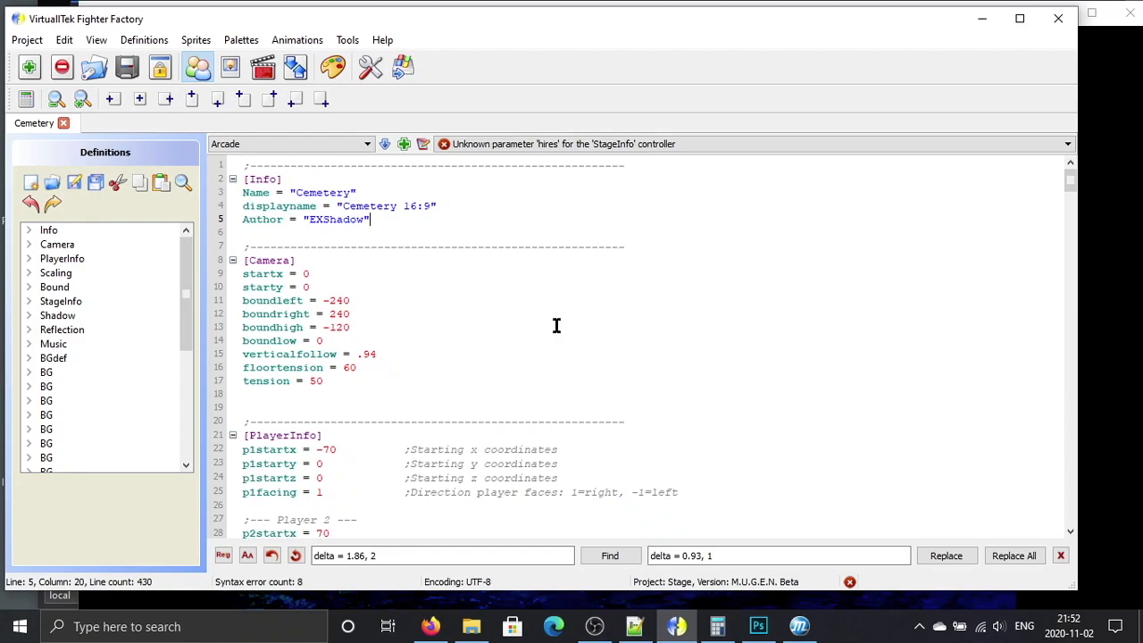
Step: Back in Fighter Factory, add the line mugenversion = 1.1 below the Author line in the Info section
{"action": "key", "text": "Return"}
{"action": "type", "text": "mugenversion"}
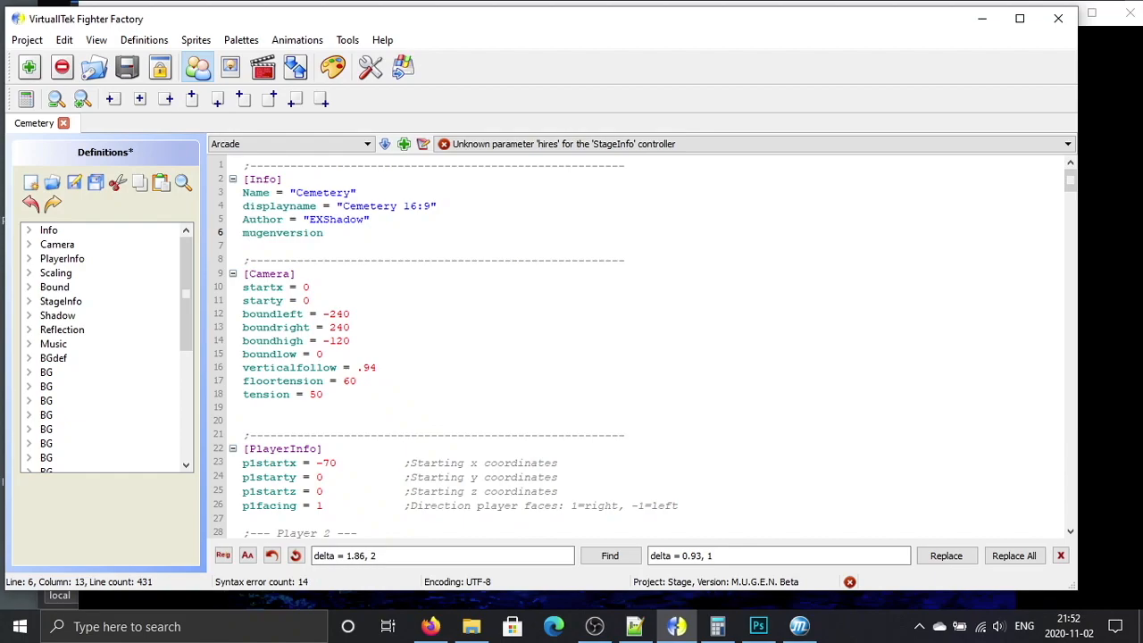
{"action": "type", "text": " = 1.1"}
Step: Append a "Modified by" comment with the modifier's name to the Author line and save the definition file
{"action": "type", "text": ";"}
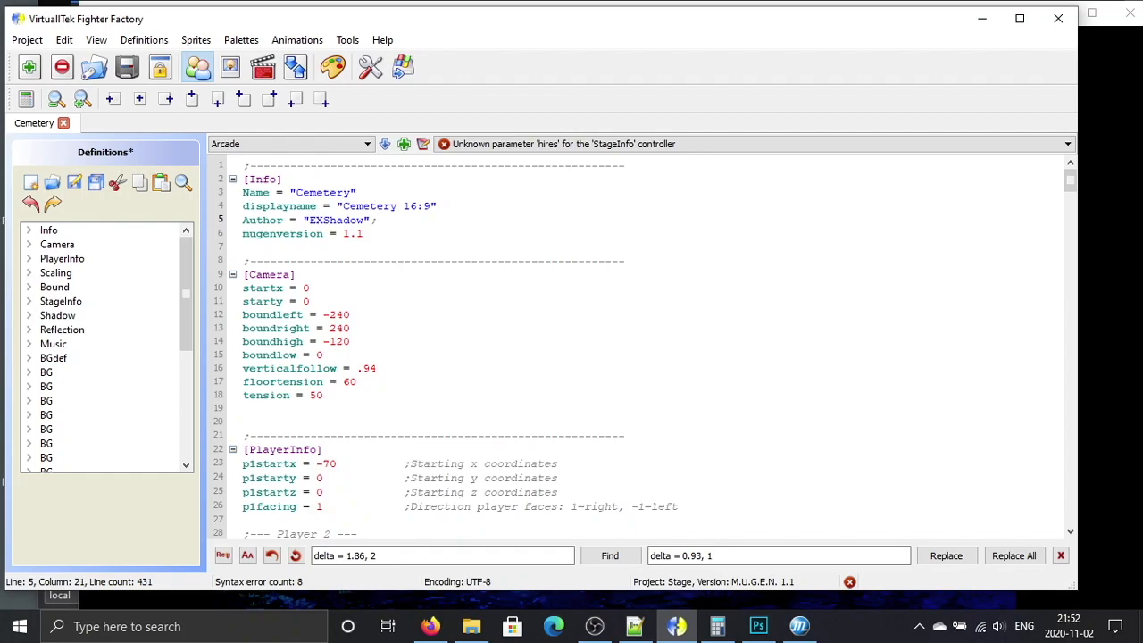
{"action": "type", "text": "Modified by Beterhans"}
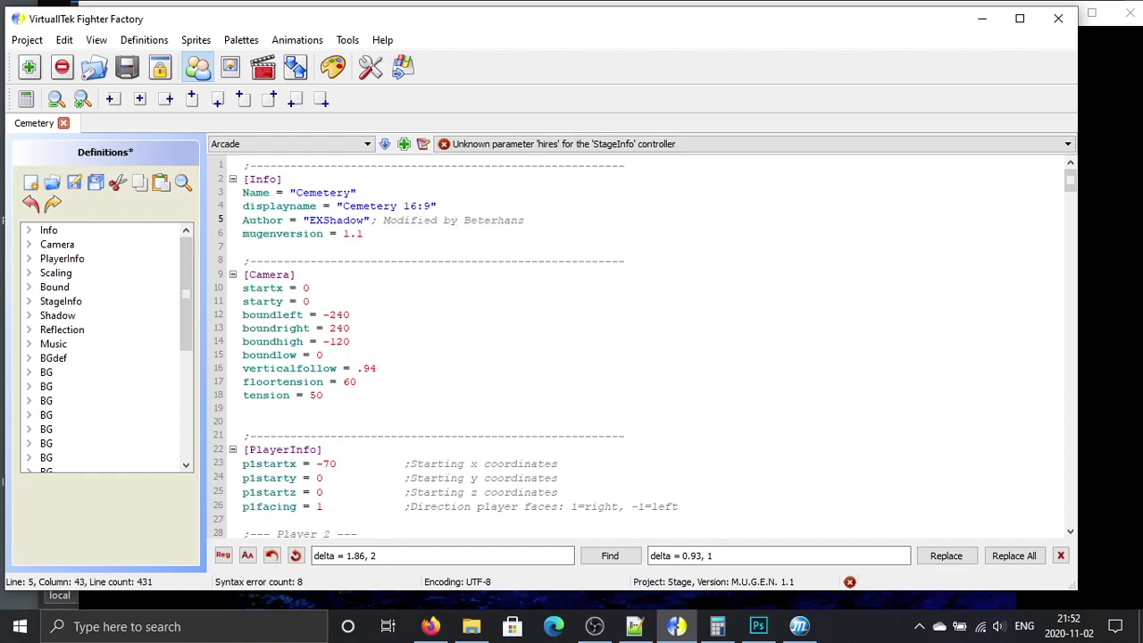
{"action": "left_click", "coordinate": [74, 182]}
Step: Examine the StageInfo section, especially the zoffset and hires parameters, and continue through to the Music and BGdef sections
{"action": "left_click", "coordinate": [372, 288]}
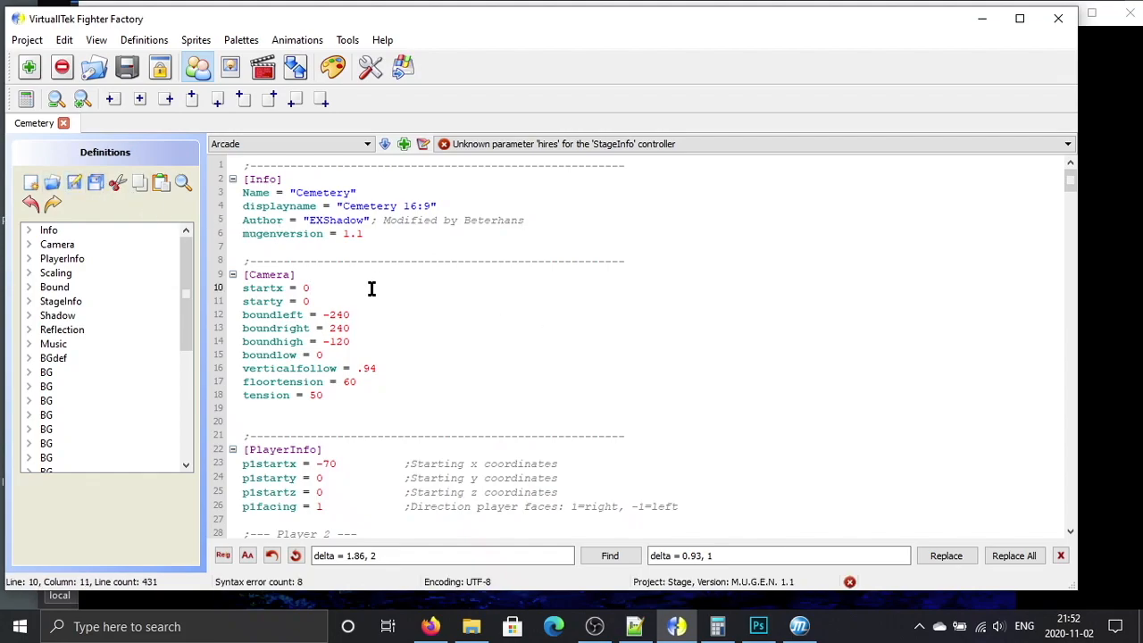
{"action": "scroll", "coordinate": [372, 288], "scroll_direction": "down", "scroll_amount": 13}
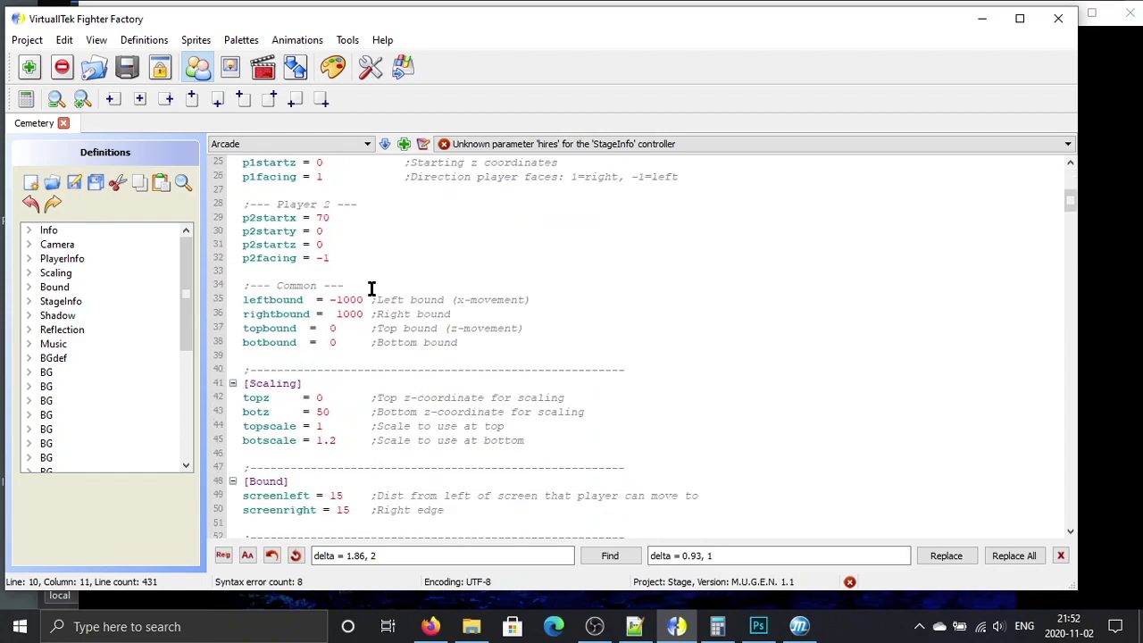
{"action": "scroll", "coordinate": [371, 288], "scroll_direction": "down", "scroll_amount": 2}
{"action": "left_click", "coordinate": [347, 308]}
{"action": "left_click_drag", "start_coordinate": [327, 313], "coordinate": [234, 259]}
{"action": "left_click", "coordinate": [278, 275]}
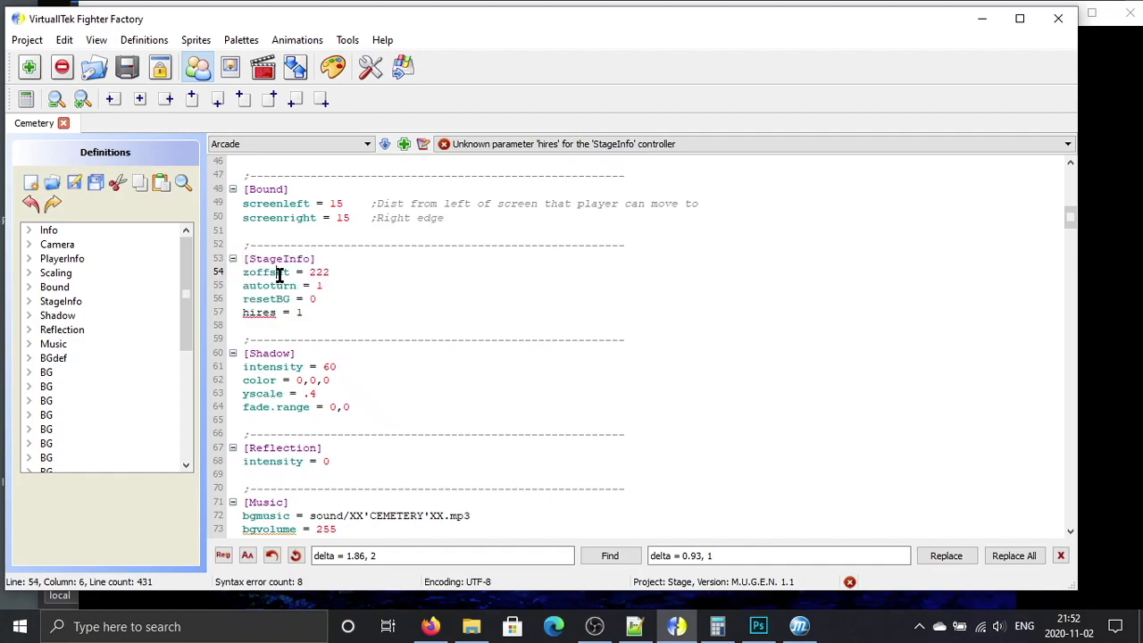
{"action": "left_click", "coordinate": [307, 273]}
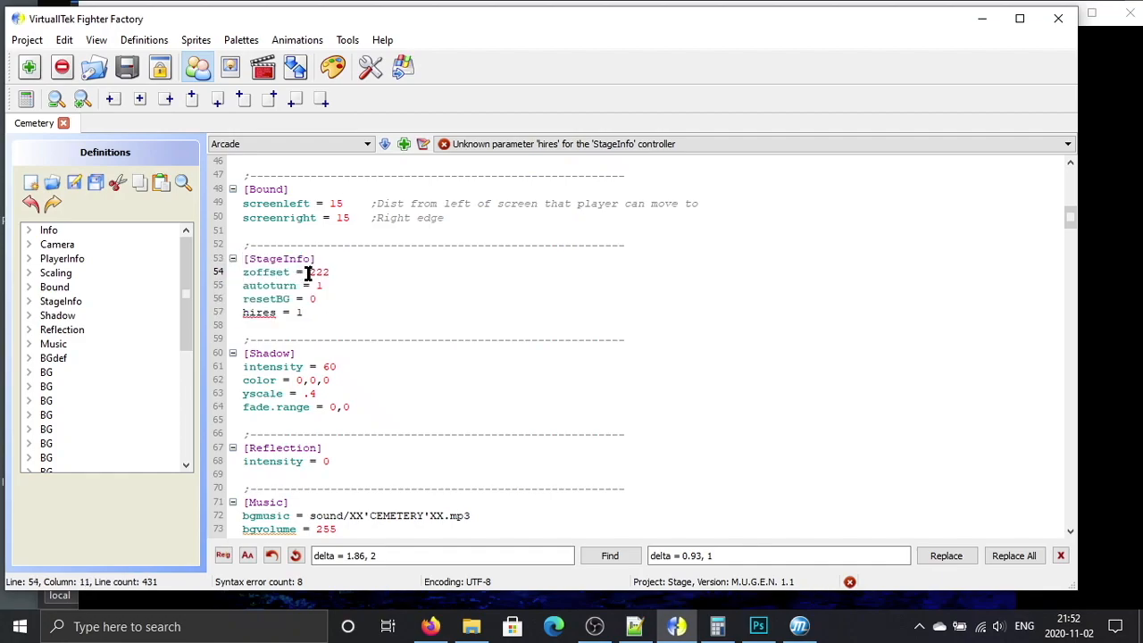
{"action": "left_click", "coordinate": [314, 312]}
{"action": "left_click_drag", "start_coordinate": [314, 311], "coordinate": [240, 311]}
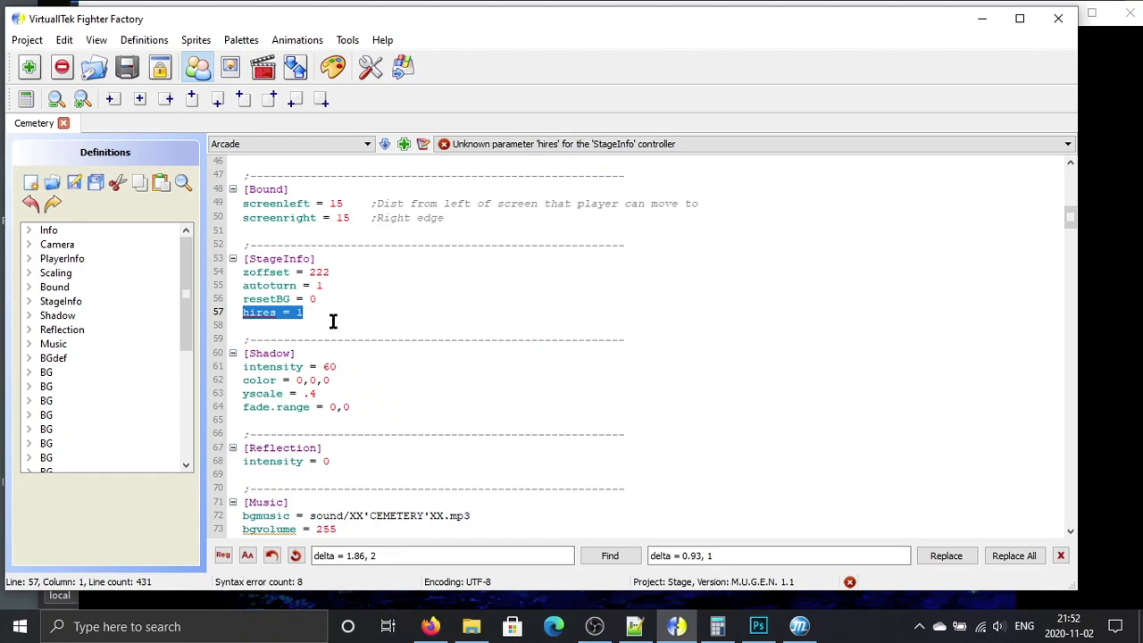
{"action": "scroll", "coordinate": [332, 321], "scroll_direction": "down", "scroll_amount": 5}
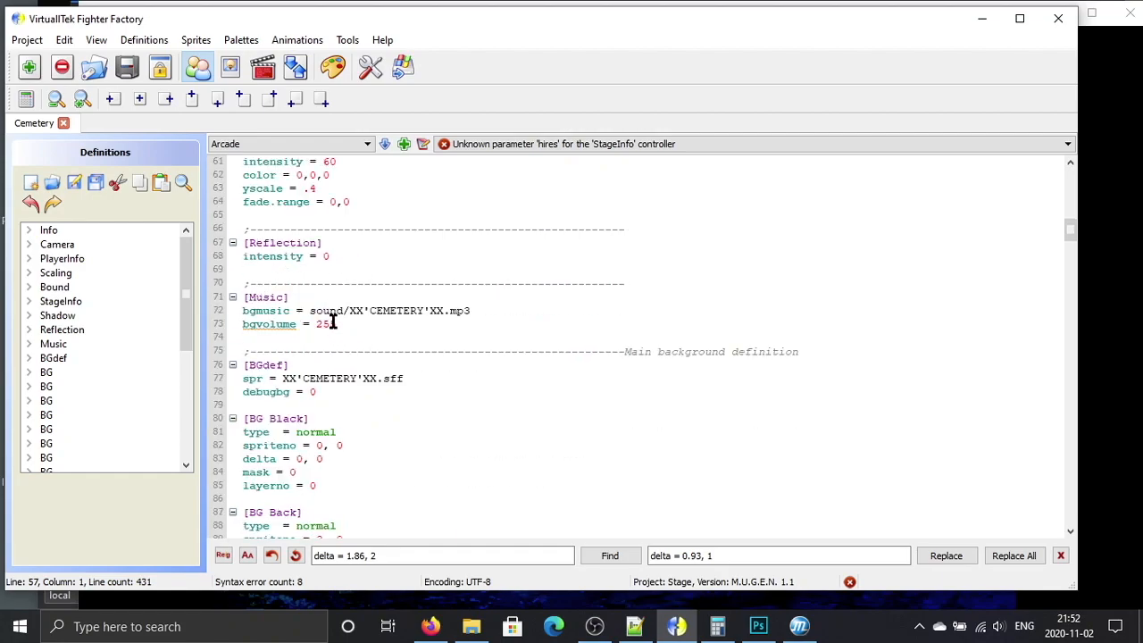
Step: Examine the delta values of the BG Back, BG Back1 and BG FloorMain elements and compare them with the stage running in M.U.G.E.N
{"action": "scroll", "coordinate": [332, 323], "scroll_direction": "down", "scroll_amount": 4}
{"action": "scroll", "coordinate": [331, 322], "scroll_direction": "up", "scroll_amount": 7}
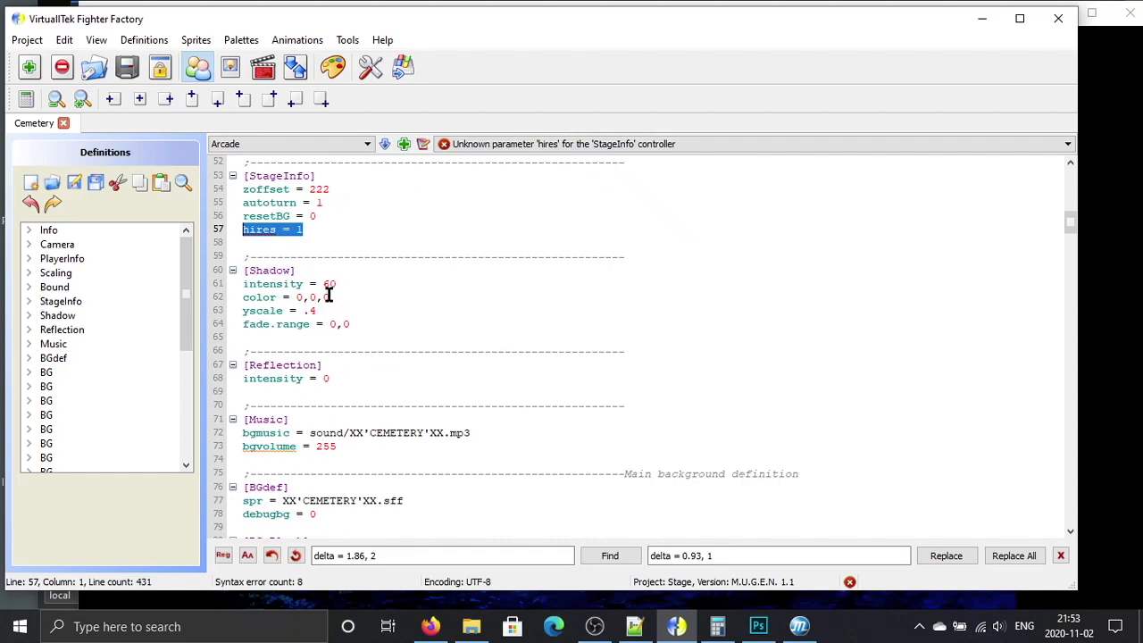
{"action": "scroll", "coordinate": [344, 298], "scroll_direction": "down", "scroll_amount": 7}
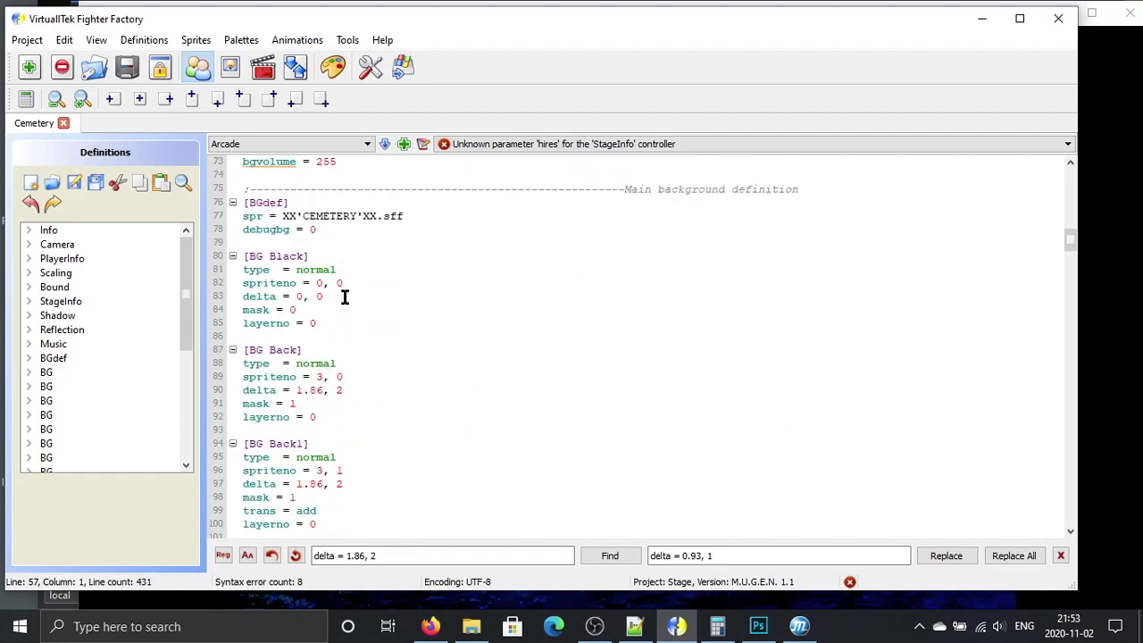
{"action": "left_click_drag", "start_coordinate": [345, 390], "coordinate": [240, 390]}
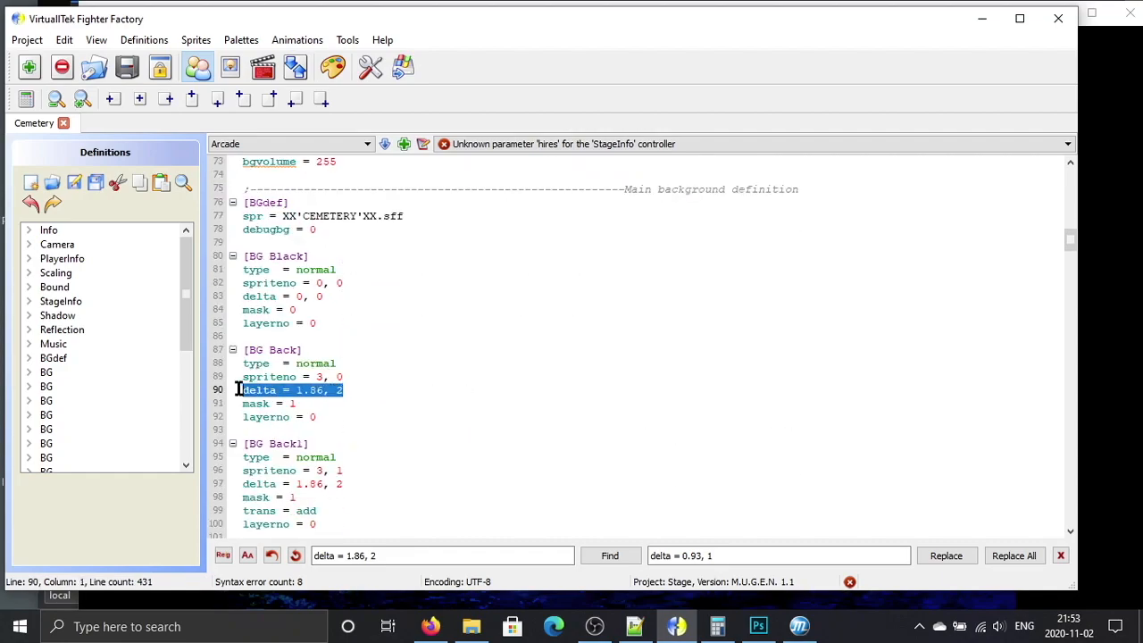
{"action": "scroll", "coordinate": [370, 393], "scroll_direction": "down", "scroll_amount": 4}
{"action": "left_click_drag", "start_coordinate": [344, 322], "coordinate": [241, 322]}
{"action": "scroll", "coordinate": [413, 379], "scroll_direction": "down", "scroll_amount": 6}
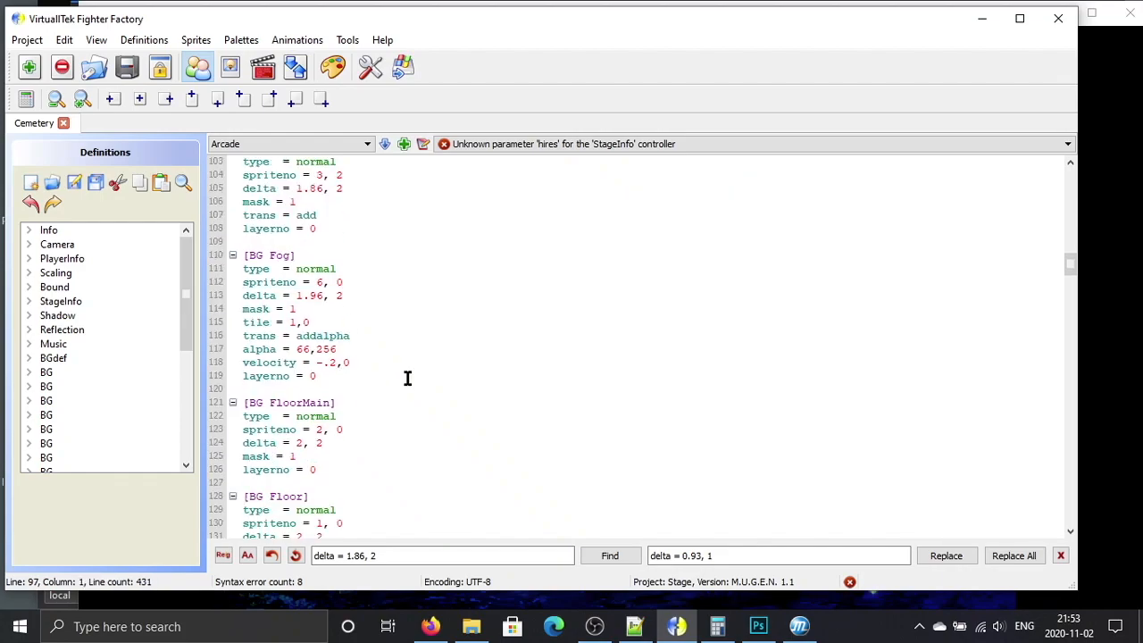
{"action": "left_click_drag", "start_coordinate": [319, 444], "coordinate": [239, 446]}
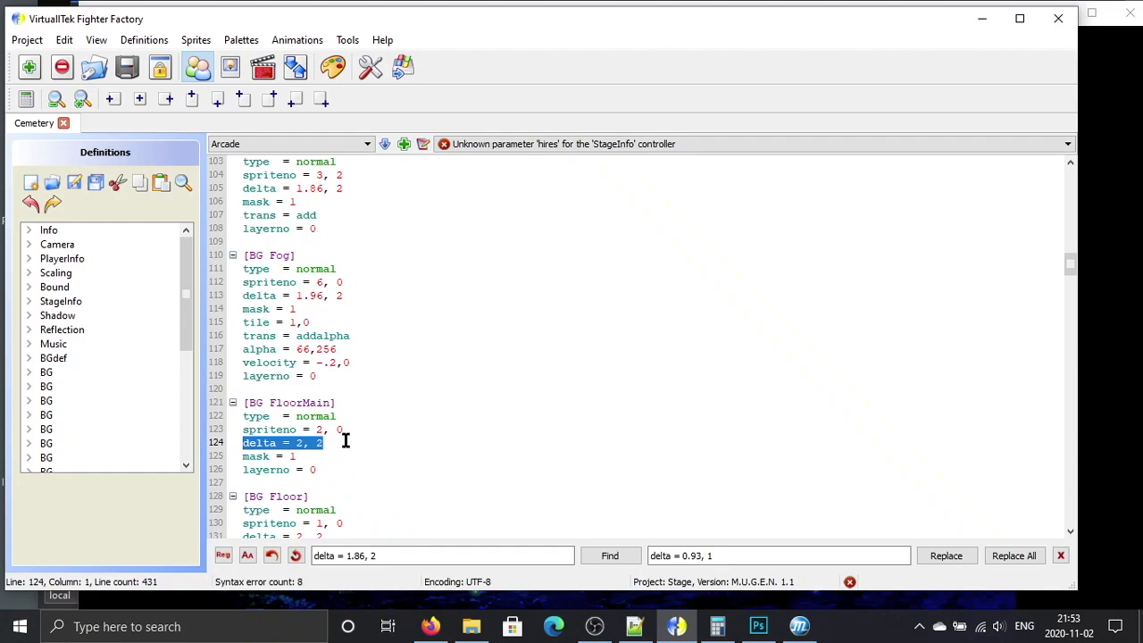
{"action": "left_click", "coordinate": [1087, 428]}
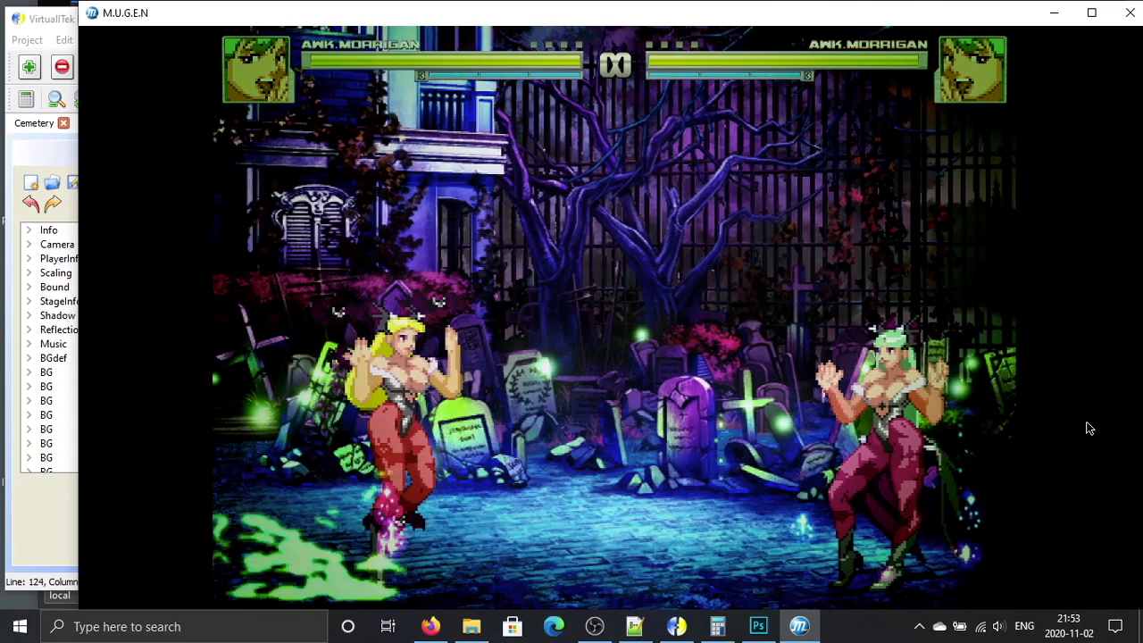
{"action": "key", "text": "alt+Tab"}
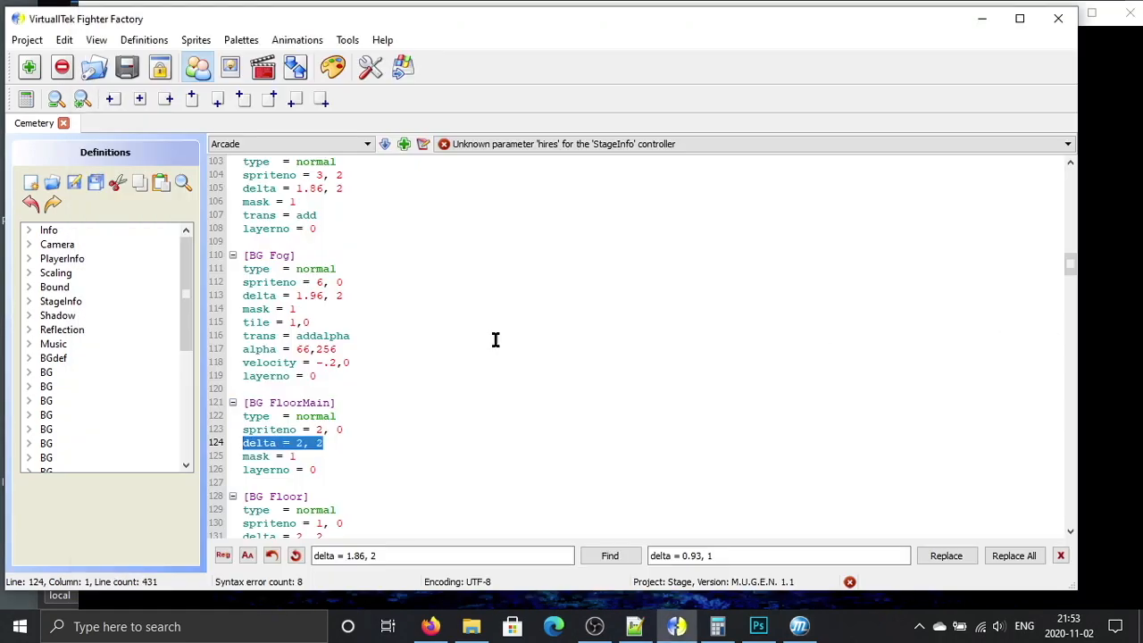
Step: Delete the hires = 1 parameter from the StageInfo section, leaving its line empty
{"action": "scroll", "coordinate": [403, 344], "scroll_direction": "up", "scroll_amount": 12}
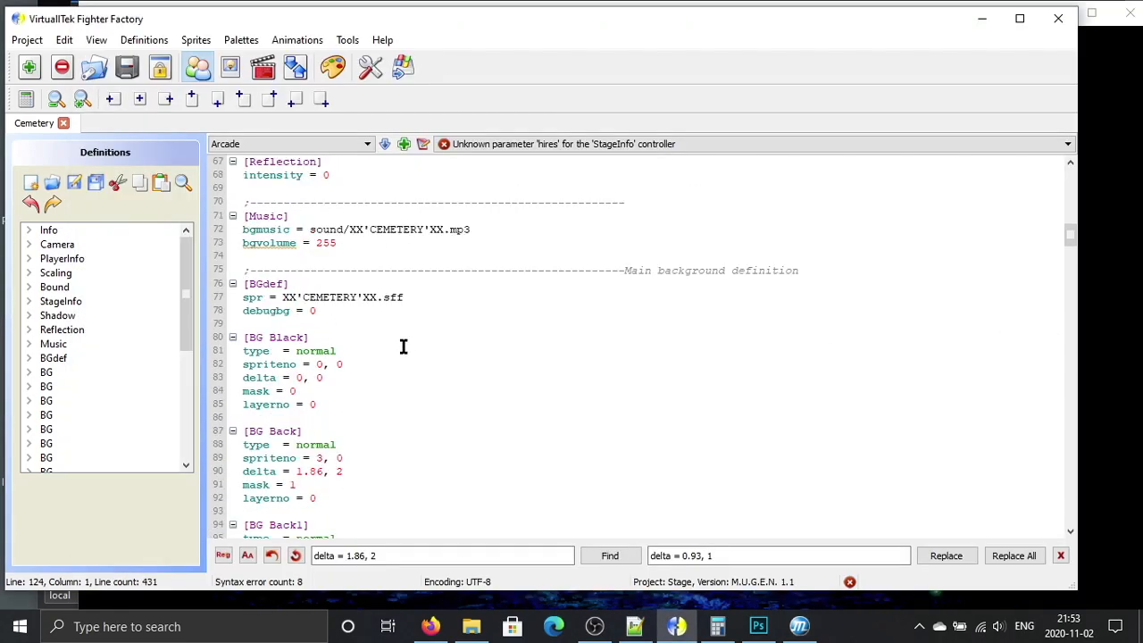
{"action": "scroll", "coordinate": [403, 346], "scroll_direction": "up", "scroll_amount": 6}
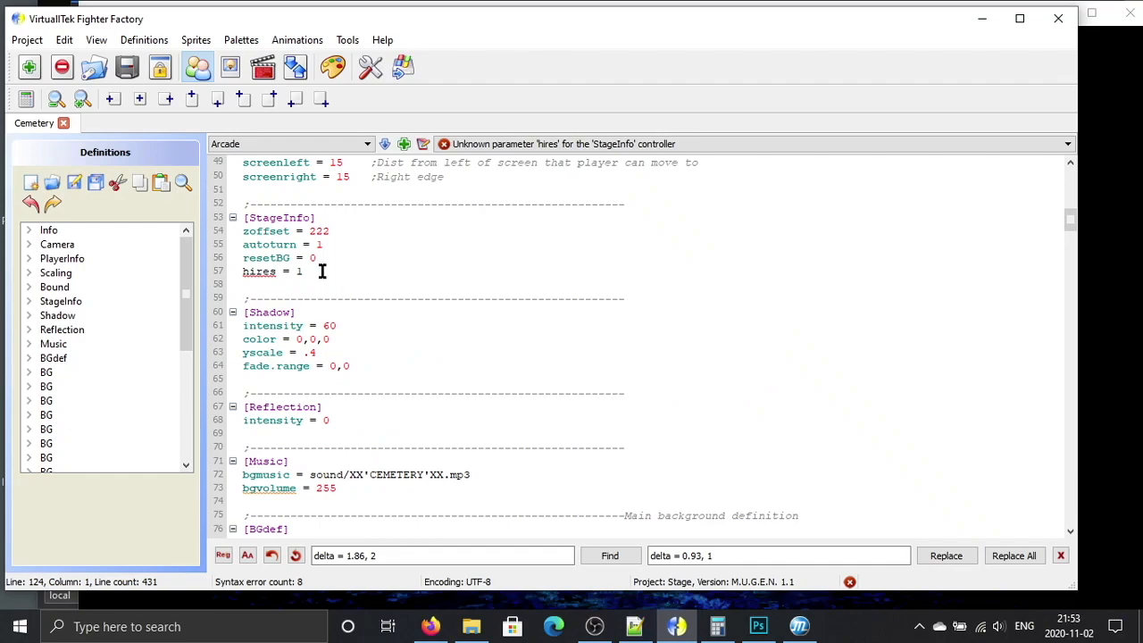
{"action": "left_click_drag", "start_coordinate": [322, 271], "coordinate": [243, 272]}
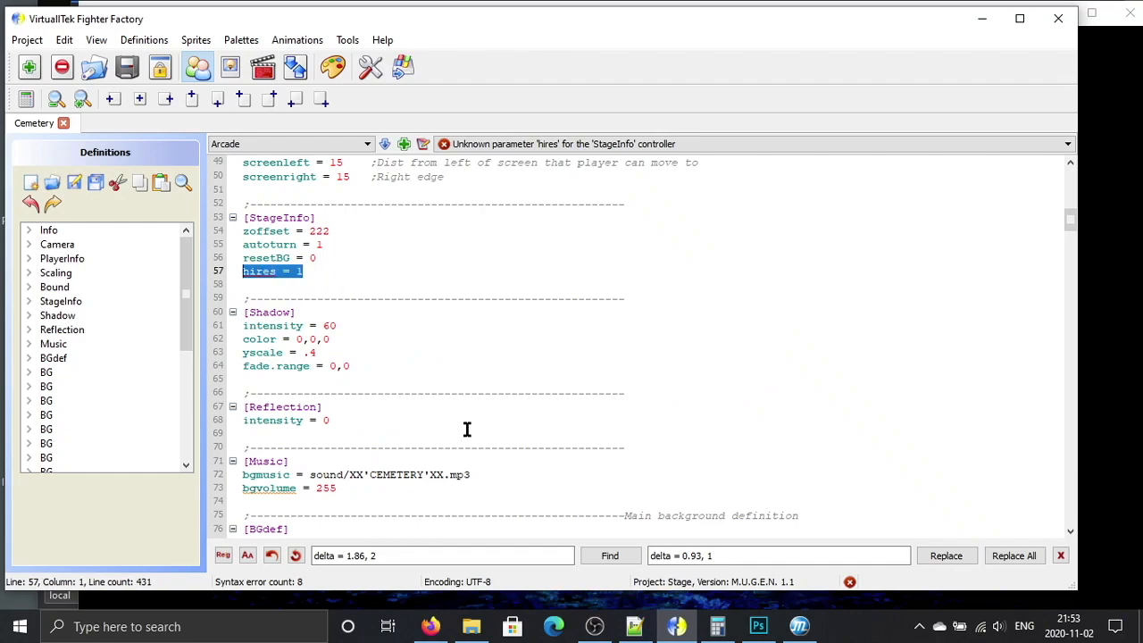
{"action": "key", "text": "Delete"}
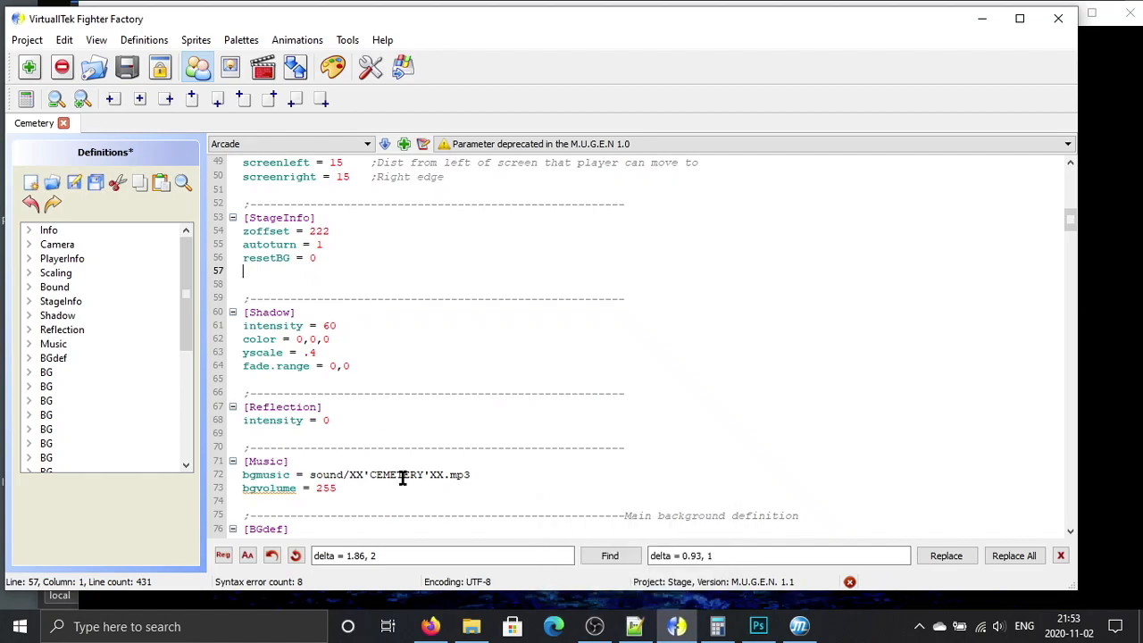
Step: Copy the localcoord parameter name from the Elecbyte documentation in Firefox and enter localcoord = 320,240 on the empty StageInfo line in Fighter Factory
{"action": "key", "text": "alt+Tab"}
{"action": "left_click", "coordinate": [152, 318]}
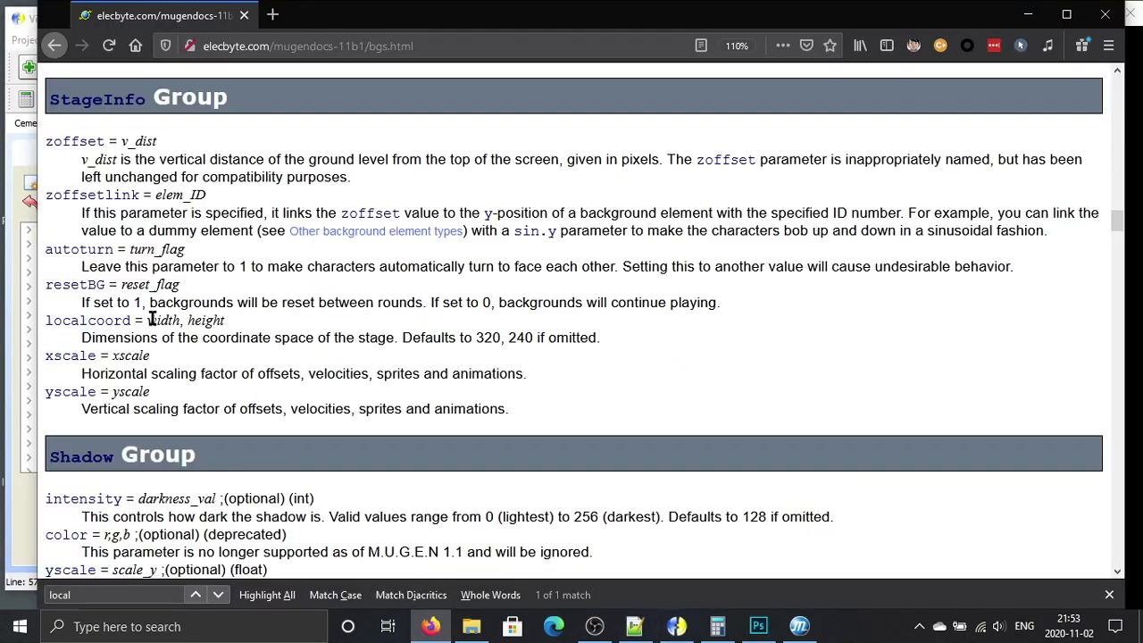
{"action": "left_click_drag", "start_coordinate": [135, 320], "coordinate": [46, 322]}
{"action": "key", "text": "ctrl+c"}
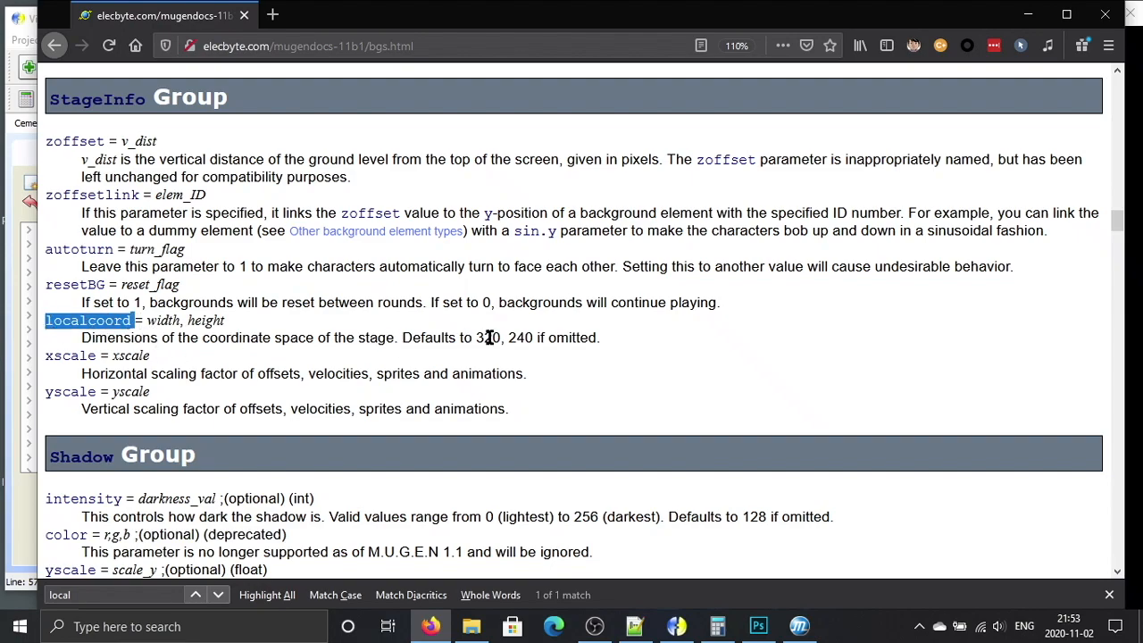
{"action": "key", "text": "alt+Tab"}
{"action": "key", "text": "ctrl+v"}
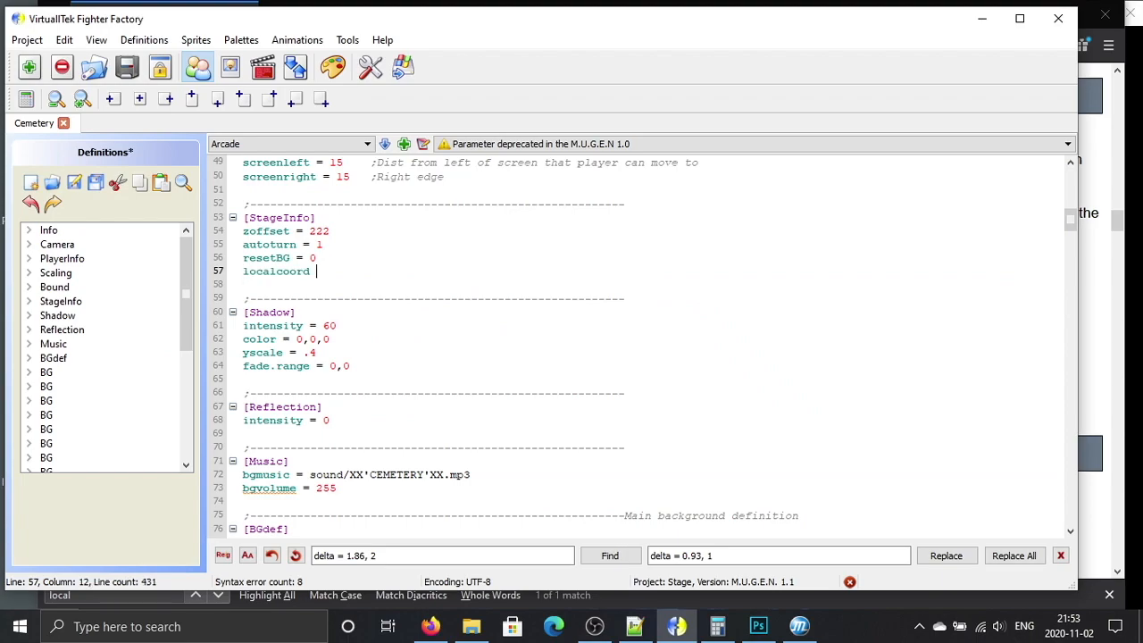
{"action": "type", "text": "="}
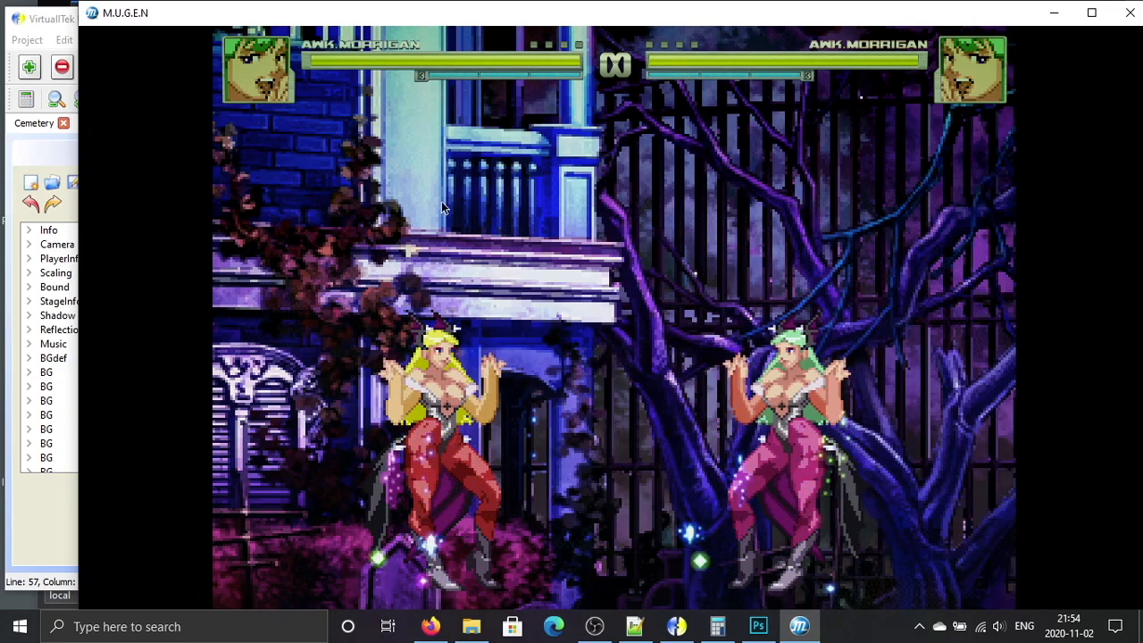
Step: Compare the stage running in M.U.G.E.N with the localcoord and zoffset parameters of the StageInfo section in Fighter Factory
{"action": "key", "text": "alt+Tab"}
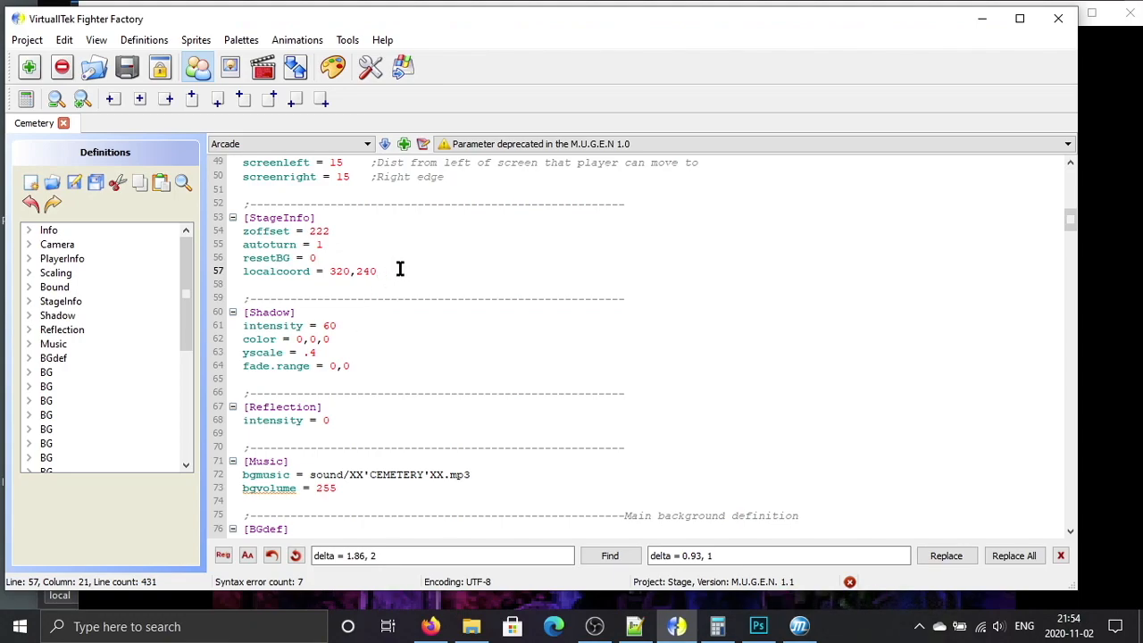
{"action": "left_click", "coordinate": [1141, 346]}
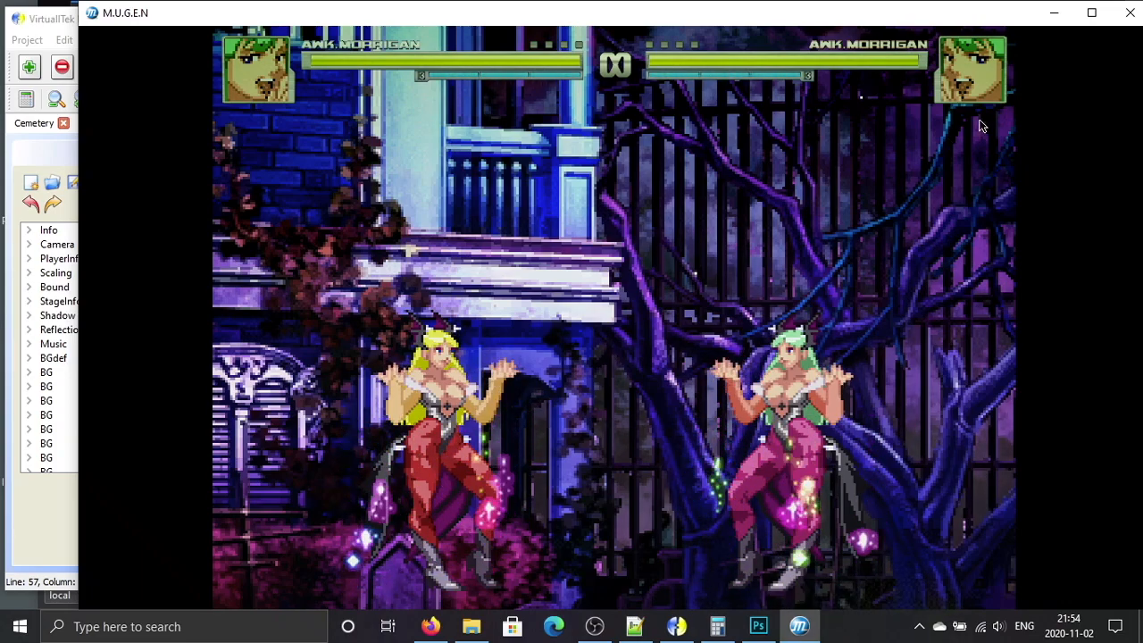
{"action": "key", "text": "alt+Tab"}
{"action": "key", "text": "alt+Tab"}
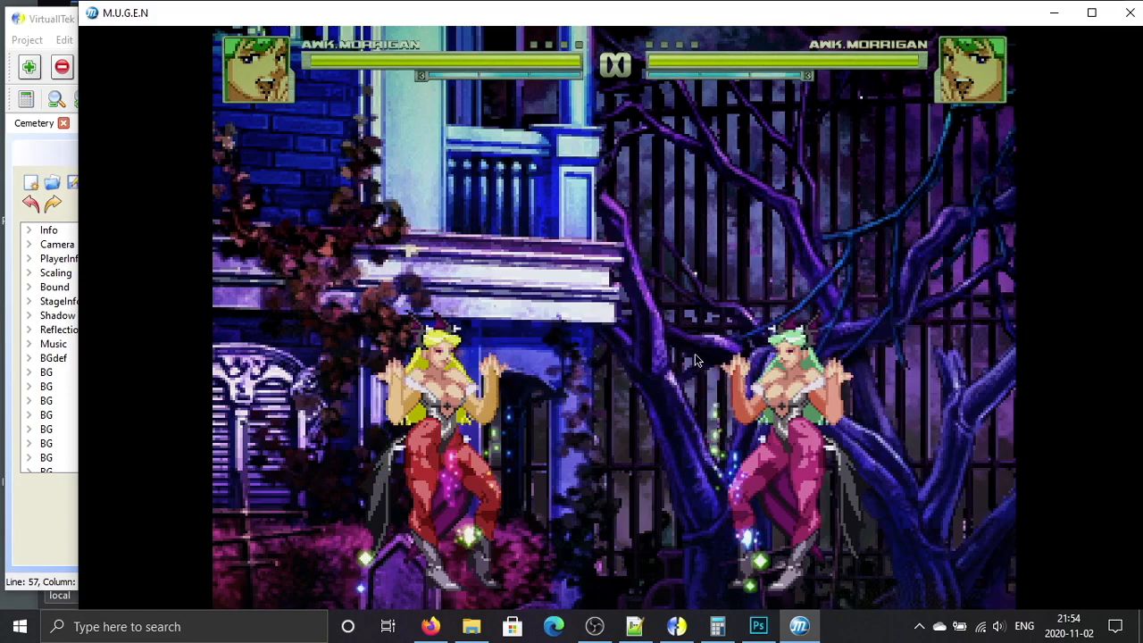
{"action": "key", "text": "alt+Tab"}
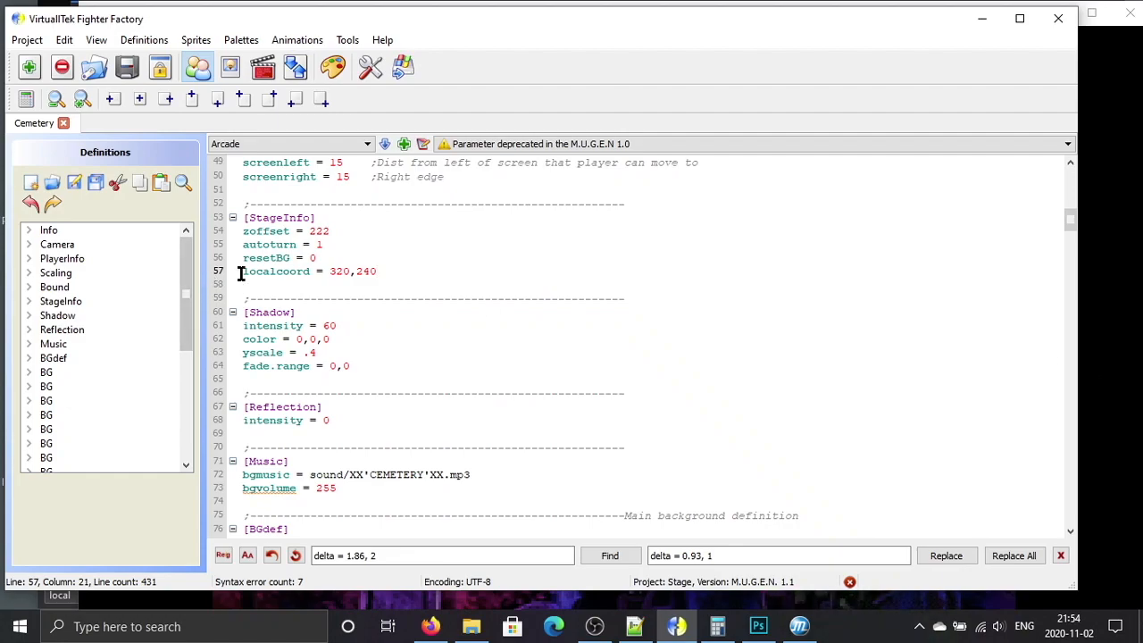
{"action": "left_click", "coordinate": [1135, 306]}
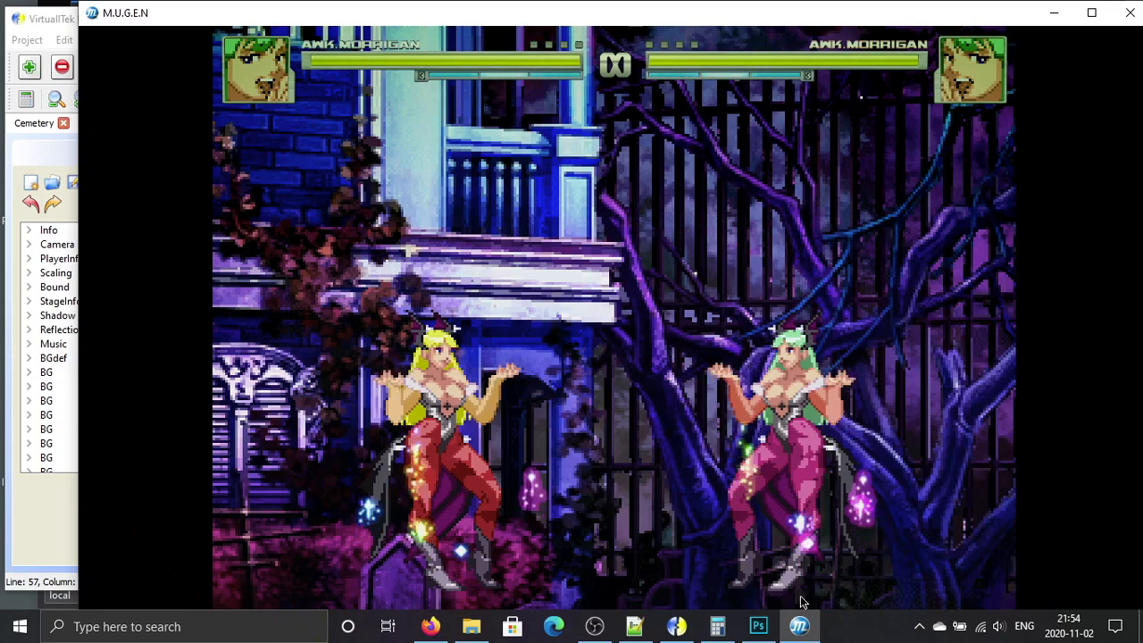
{"action": "left_click", "coordinate": [676, 626]}
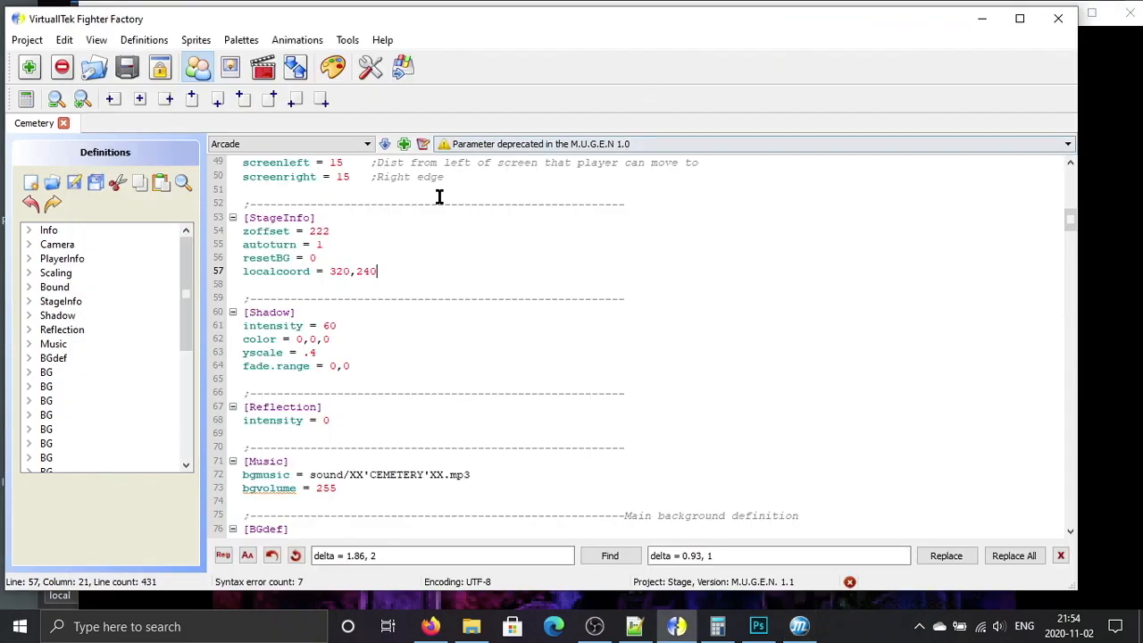
{"action": "left_click", "coordinate": [870, 606]}
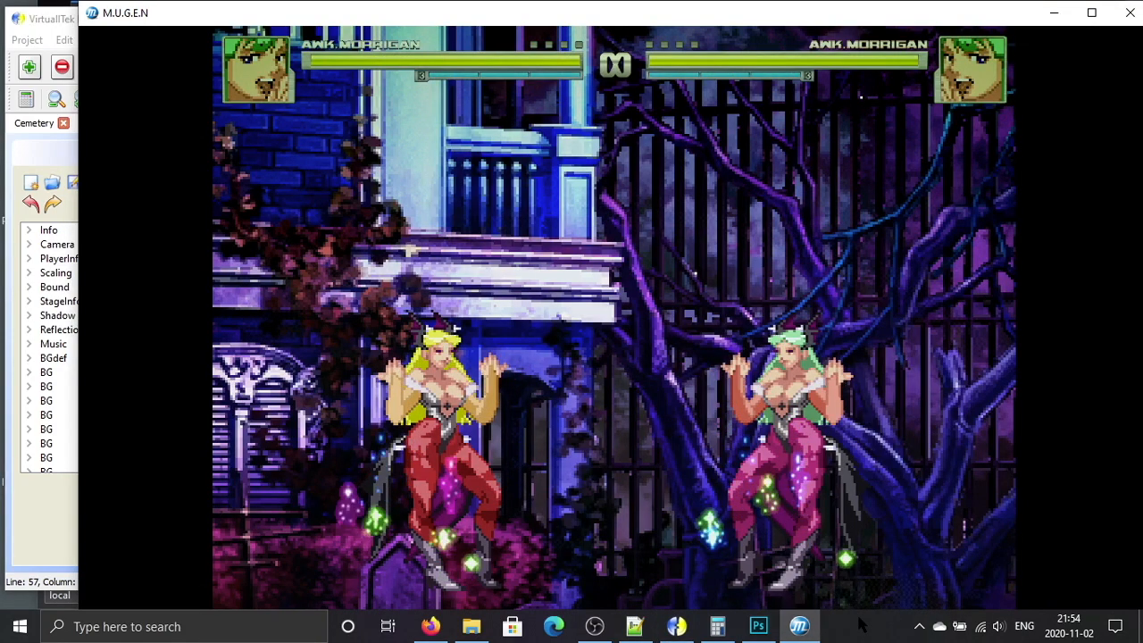
{"action": "left_click", "coordinate": [676, 626]}
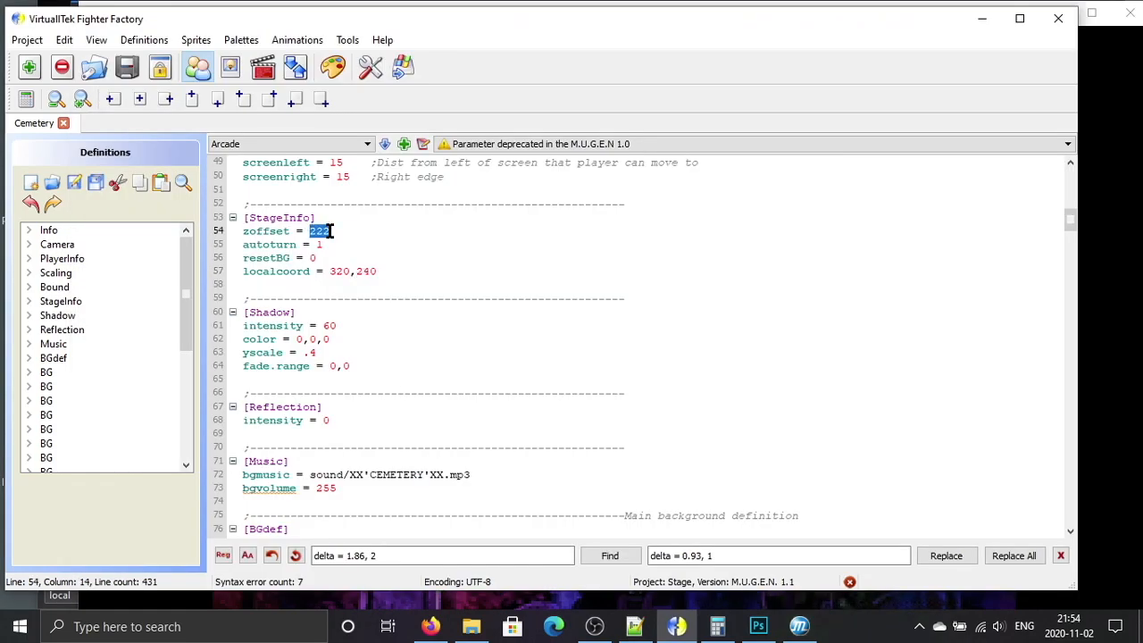
{"action": "left_click", "coordinate": [737, 603]}
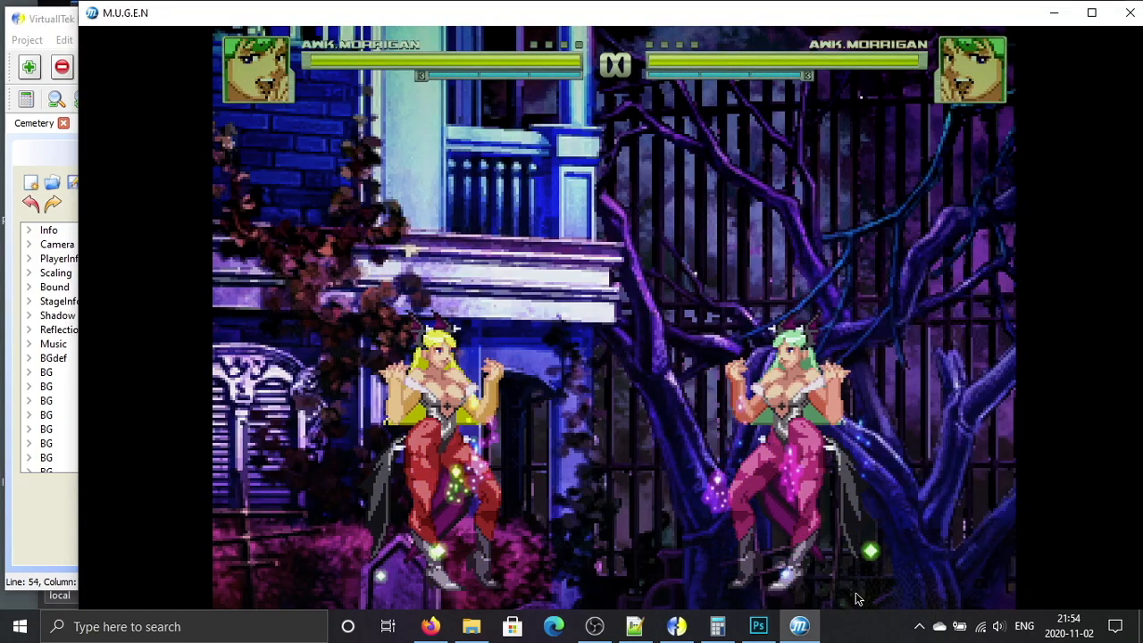
Step: Back in Fighter Factory, set localcoord to 640,480 in the StageInfo section and save the definition file
{"action": "key", "text": "alt+Tab"}
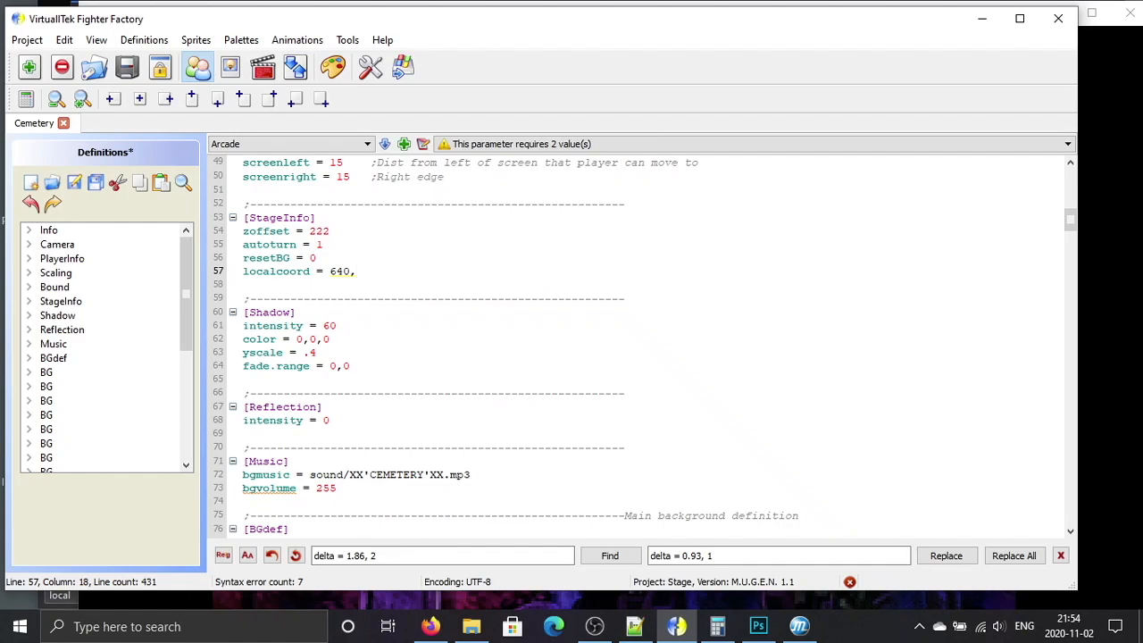
{"action": "type", "text": "480"}
{"action": "left_click", "coordinate": [96, 182]}
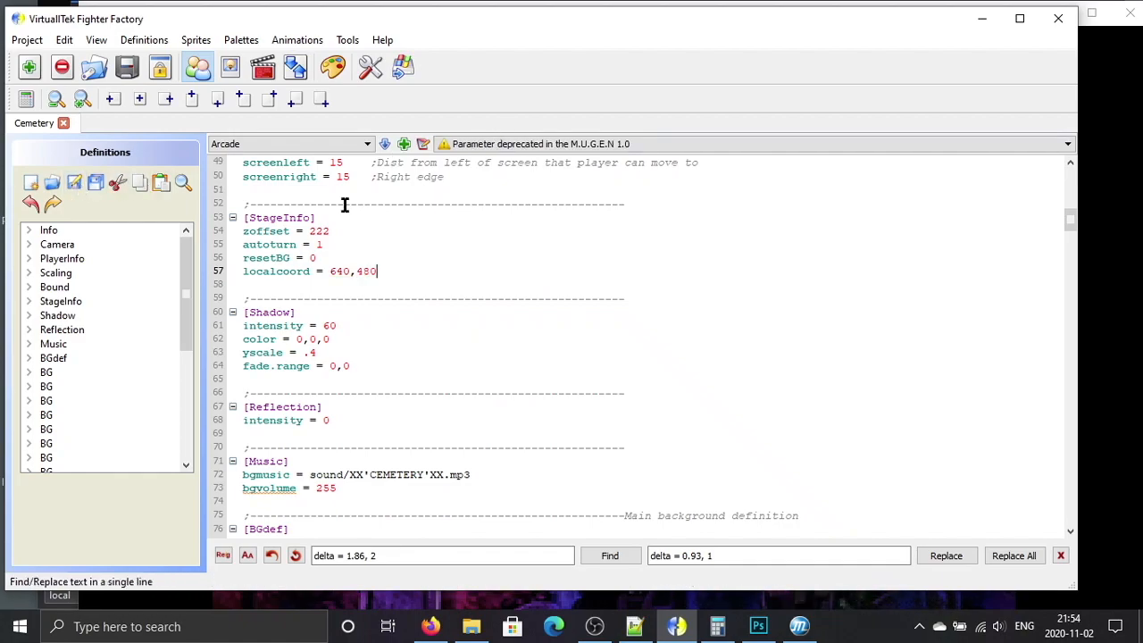
Step: Reload the stage in M.U.G.E.N and compare its scale and the characters' height with the localcoord and zoffset values in Fighter Factory
{"action": "left_click", "coordinate": [1132, 300]}
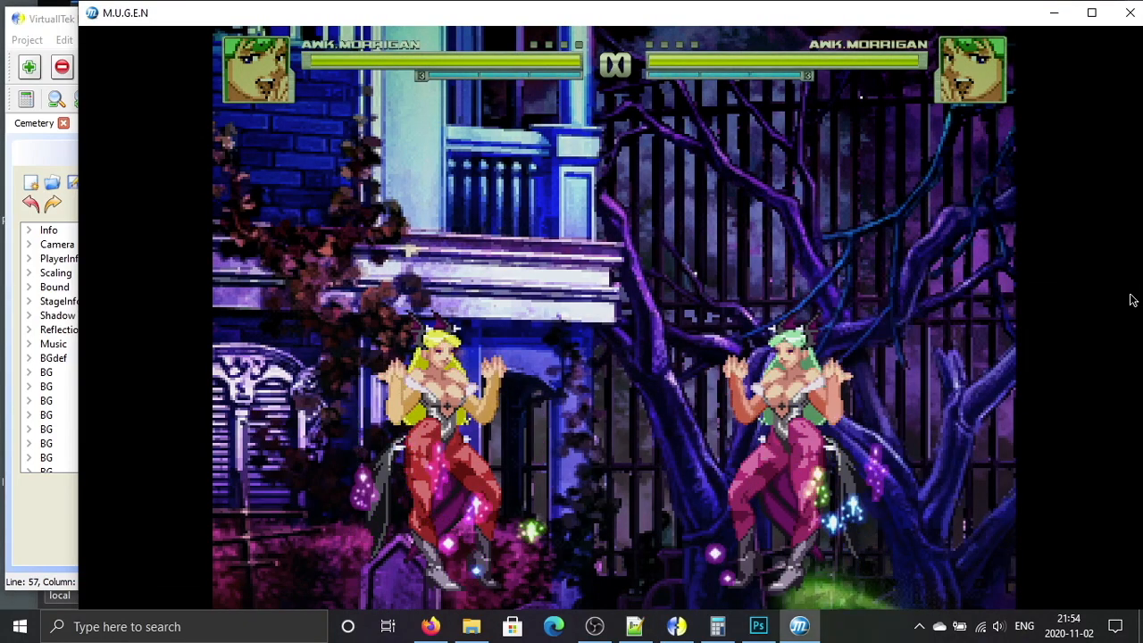
{"action": "key", "text": "ctrl+F4"}
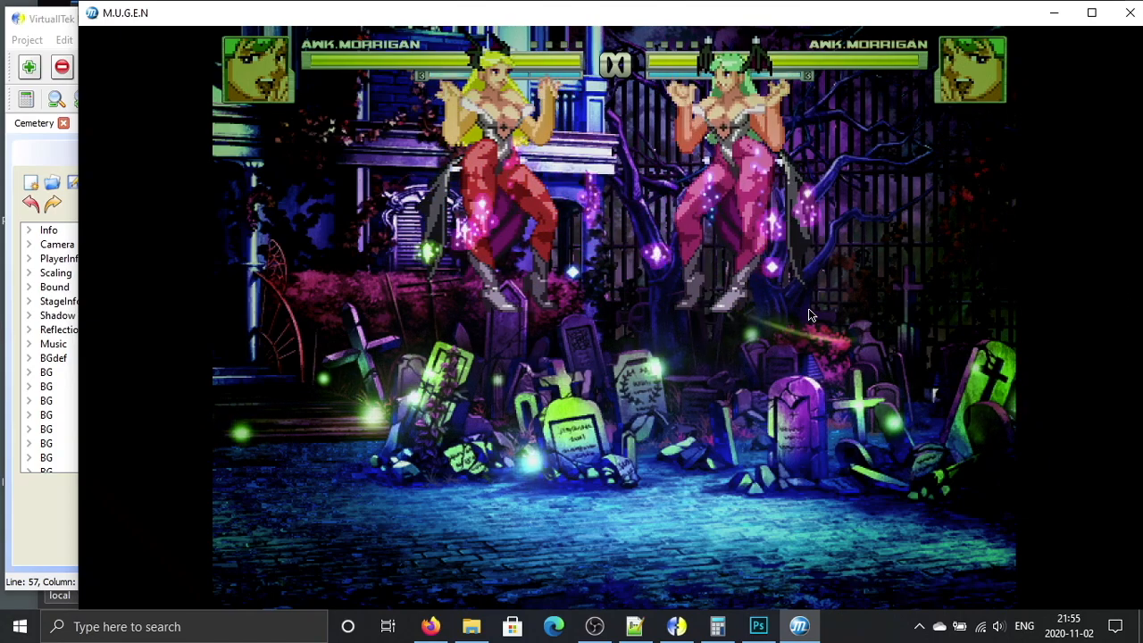
{"action": "key", "text": "alt+Tab"}
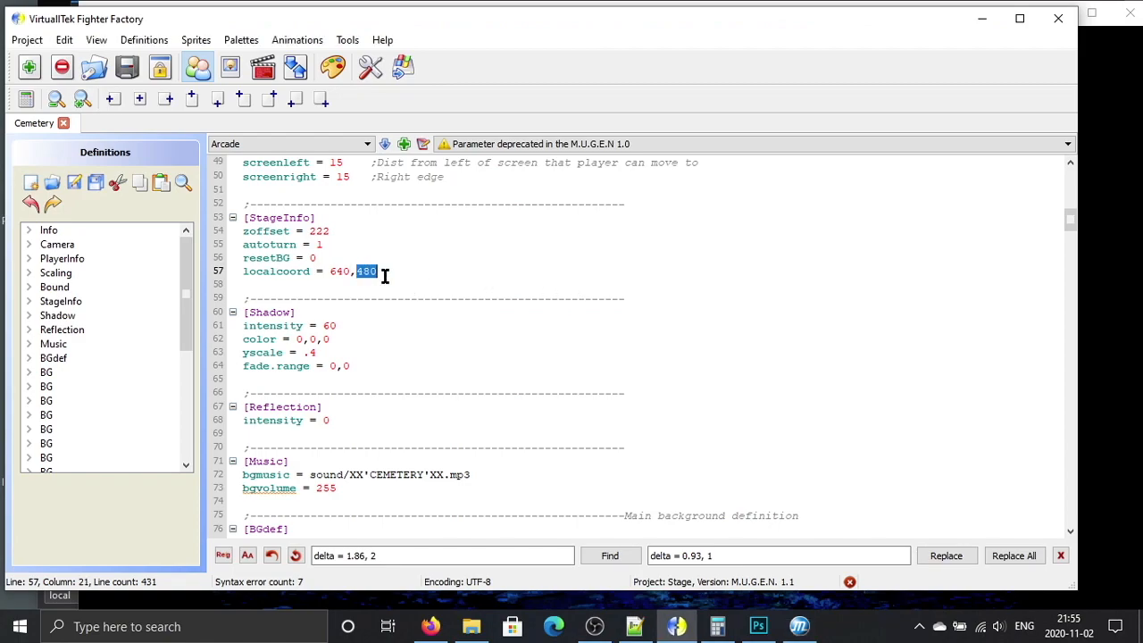
{"action": "key", "text": "alt+Tab"}
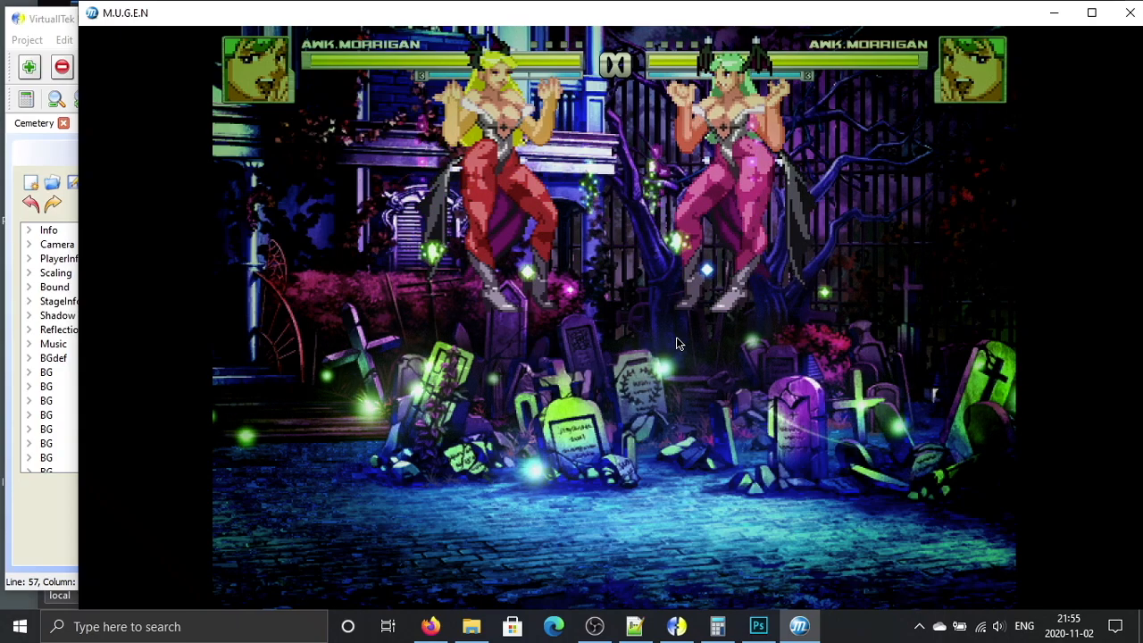
{"action": "key", "text": "alt+Tab"}
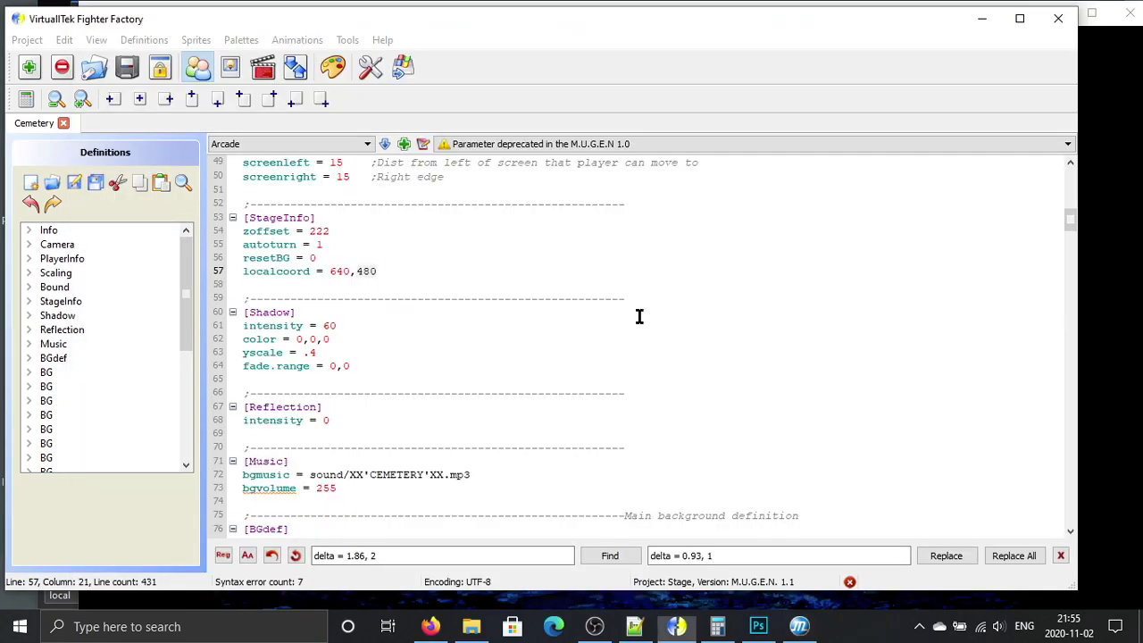
{"action": "key", "text": "alt+Tab"}
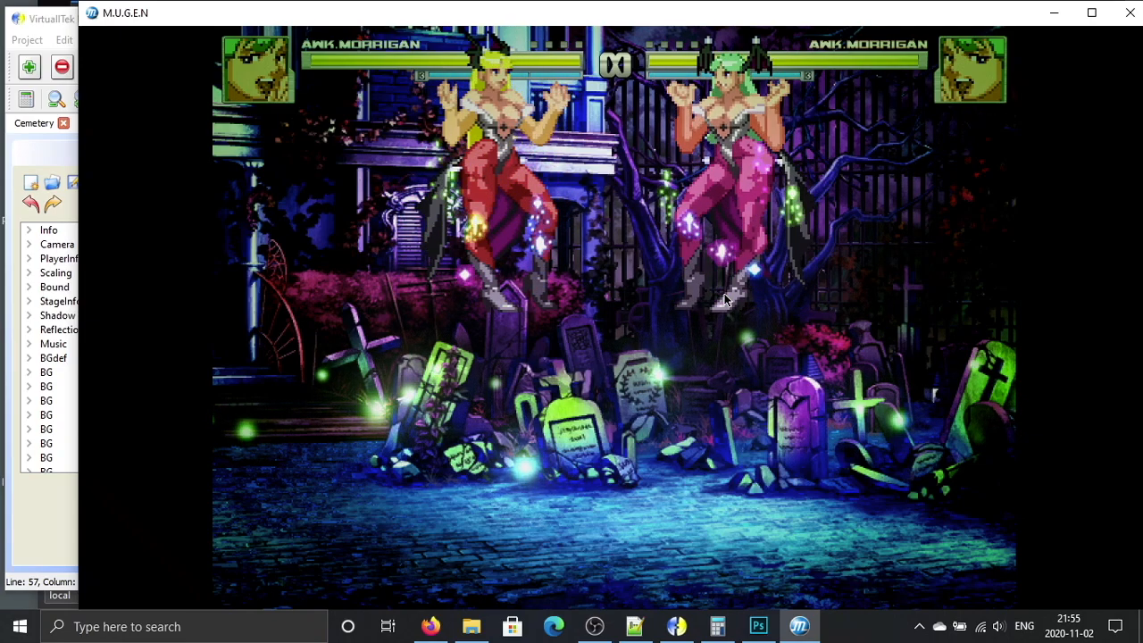
{"action": "key", "text": "alt+Tab"}
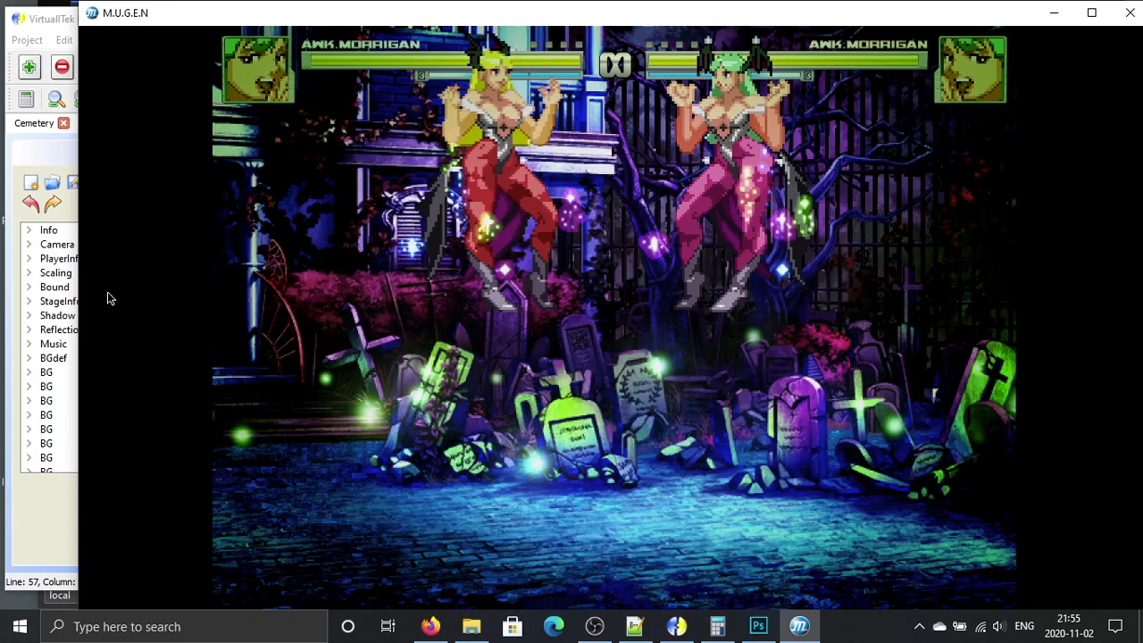
{"action": "key", "text": "alt+Tab"}
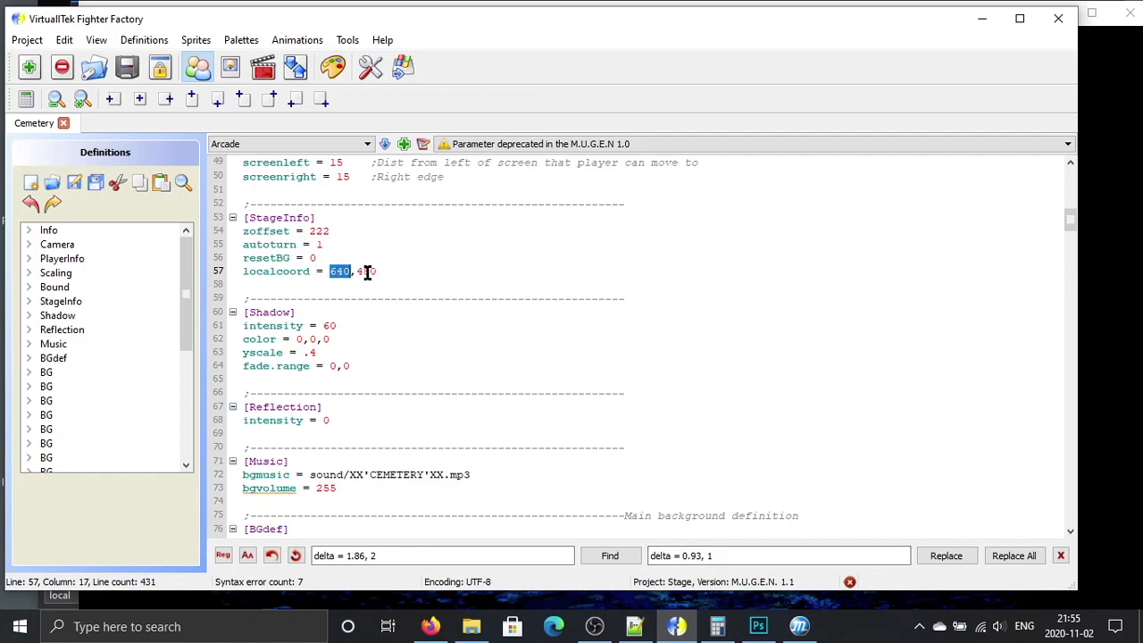
Step: In Calculator, divide 640 by 480, clear the result, and divide 640 by 1.77777 to work out the 16:9 height
{"action": "left_click", "coordinate": [717, 626]}
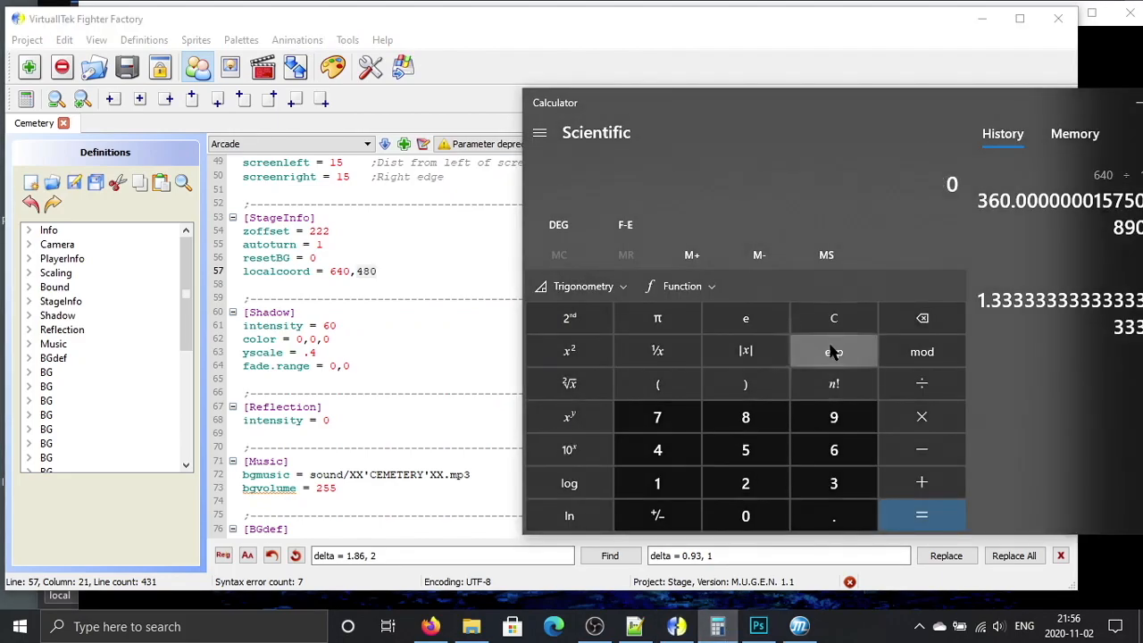
{"action": "type", "text": "640 ÷"}
{"action": "key", "text": "Return"}
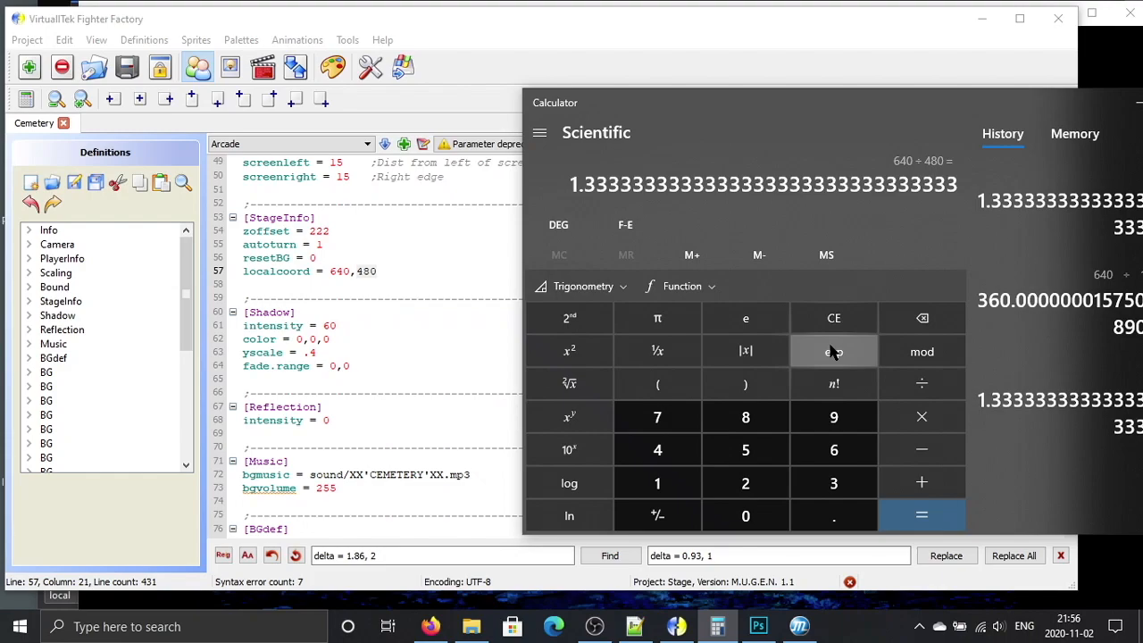
{"action": "key", "text": "Escape"}
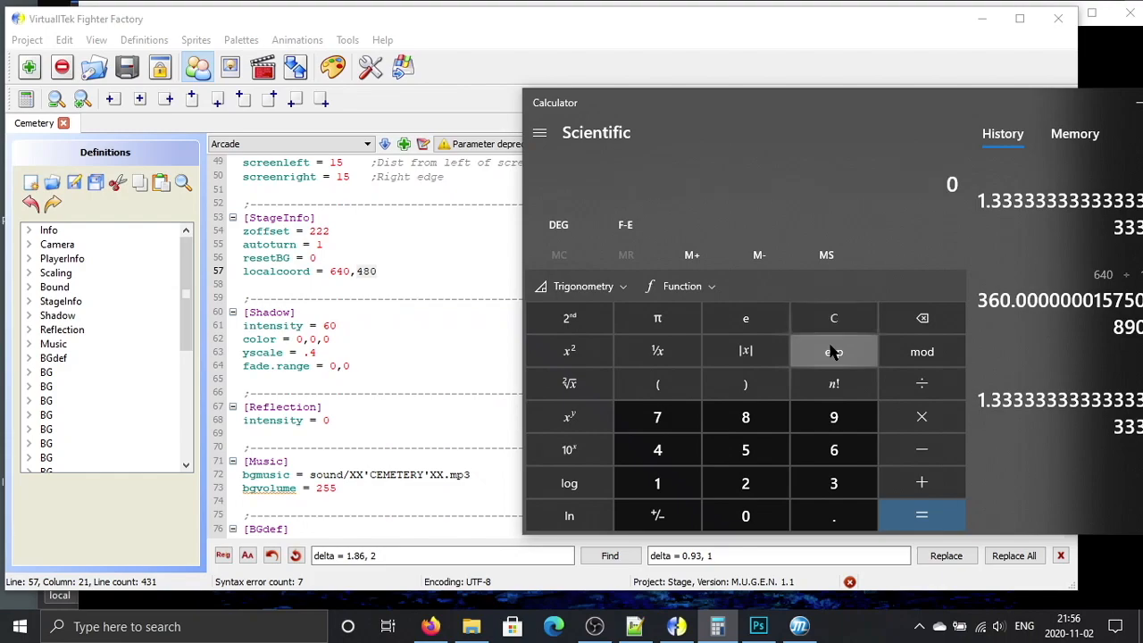
{"action": "type", "text": "640"}
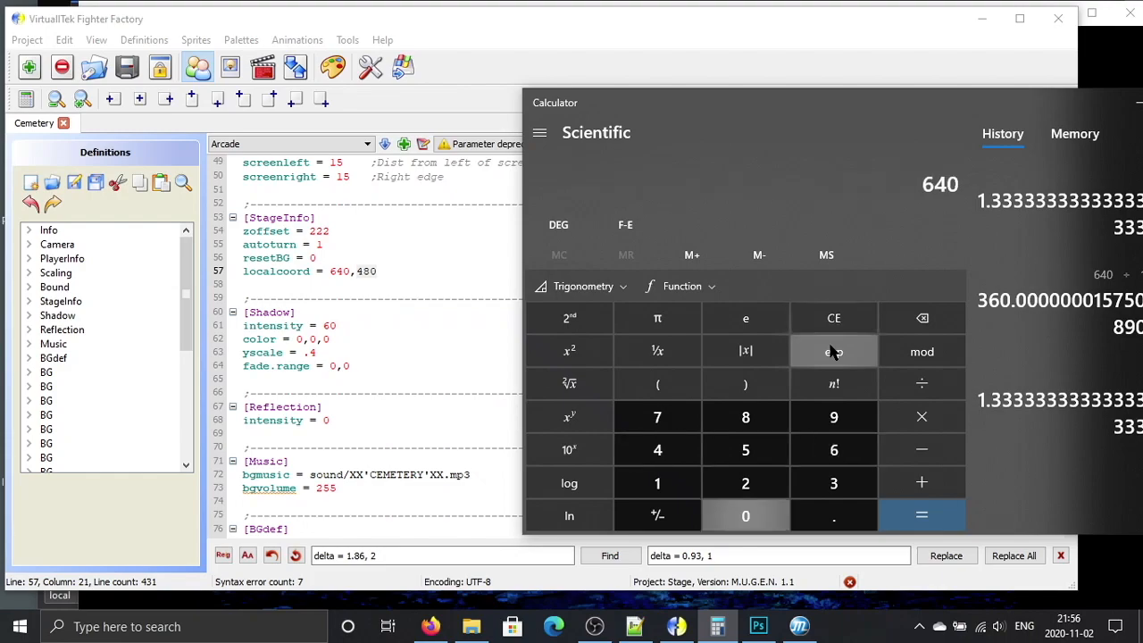
{"action": "type", "text": "/1.77777"}
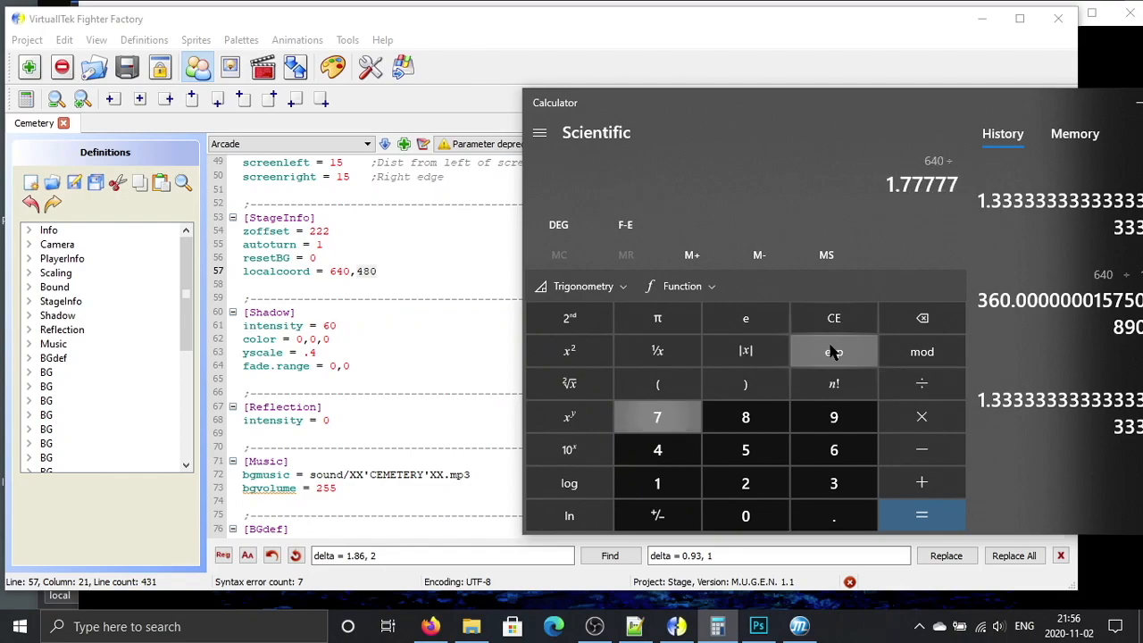
{"action": "key", "text": "Return"}
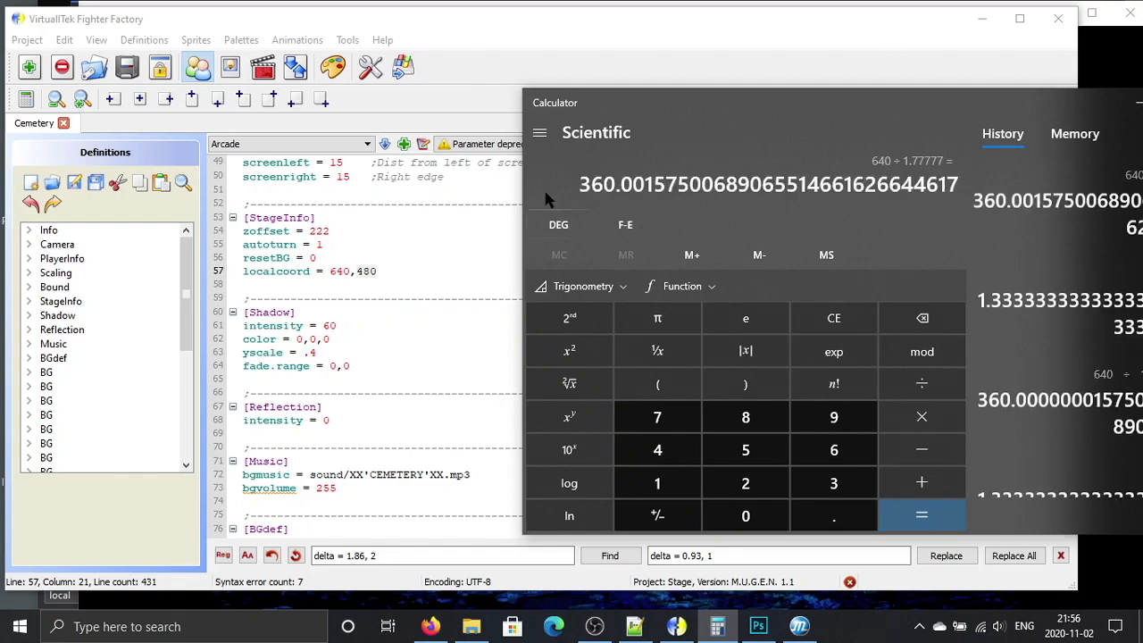
Step: Set localcoord to 640,360 in the StageInfo section in Fighter Factory, save the definition file, and reload the stage in M.U.G.E.N
{"action": "left_click", "coordinate": [412, 270]}
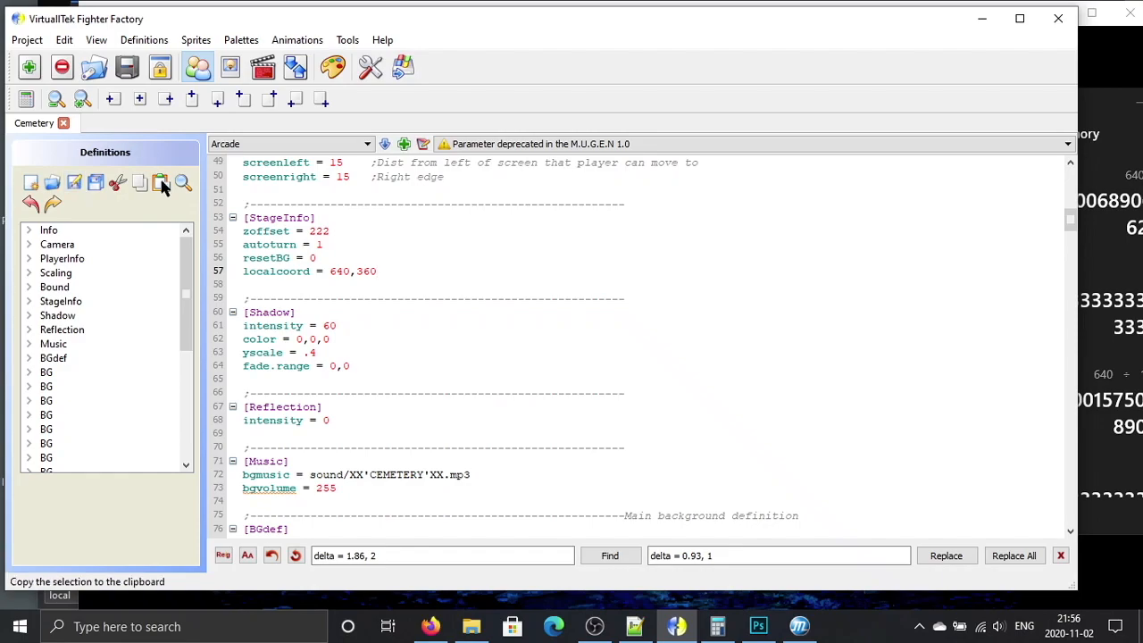
{"action": "left_click", "coordinate": [1134, 70]}
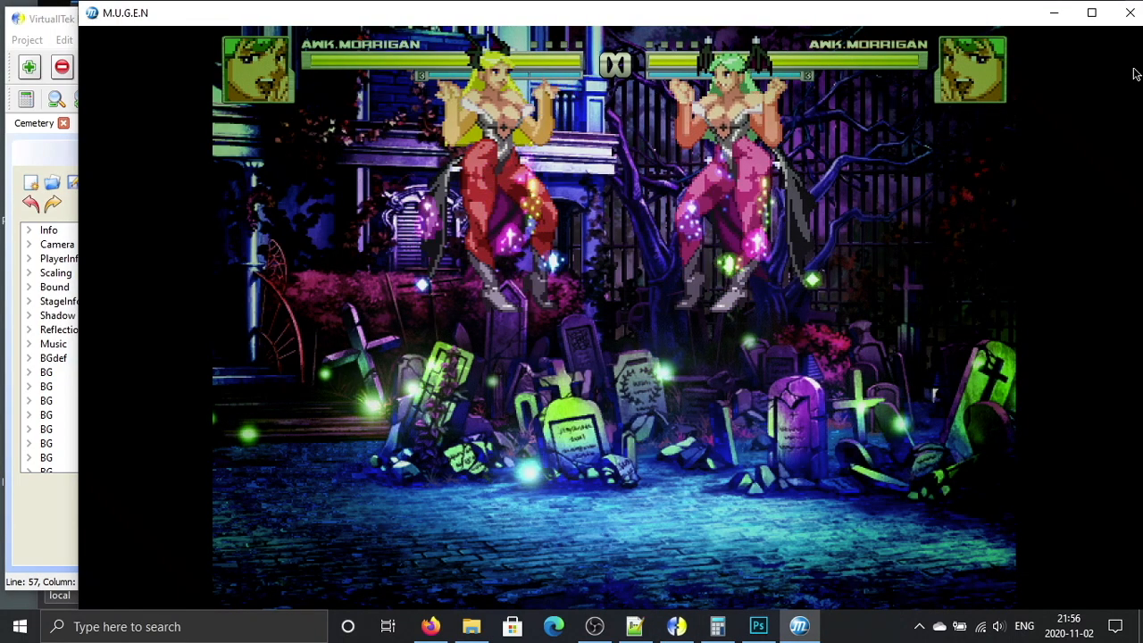
{"action": "key", "text": "shift+F4"}
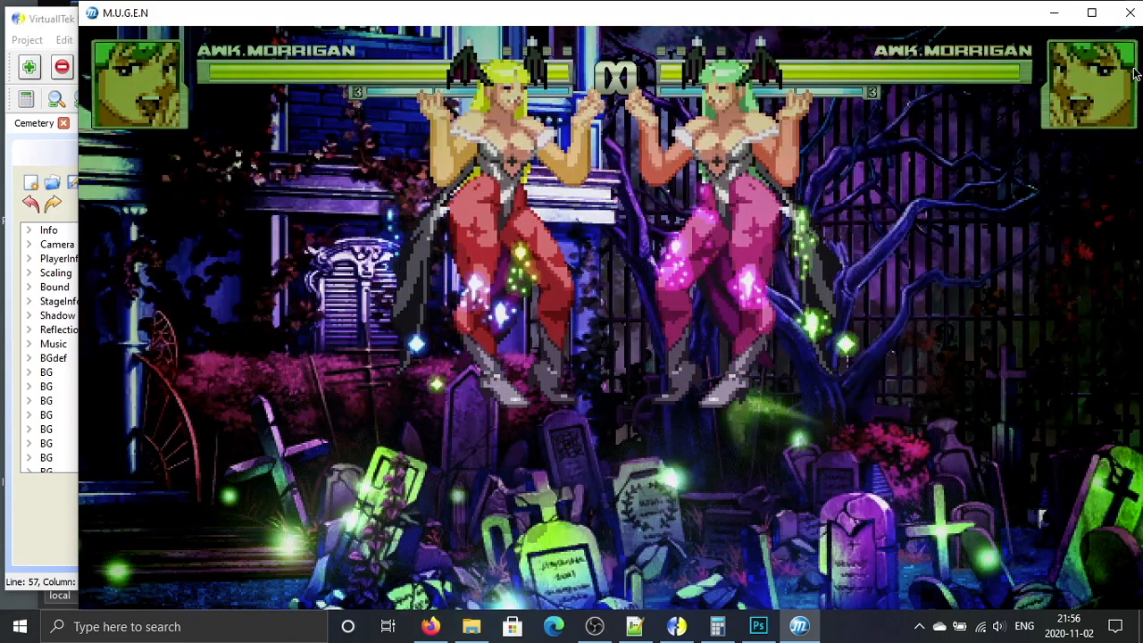
Step: Move the character across the stage in both directions to inspect the background's width, scale and scrolling at both edges
{"action": "key", "text": "Right"}
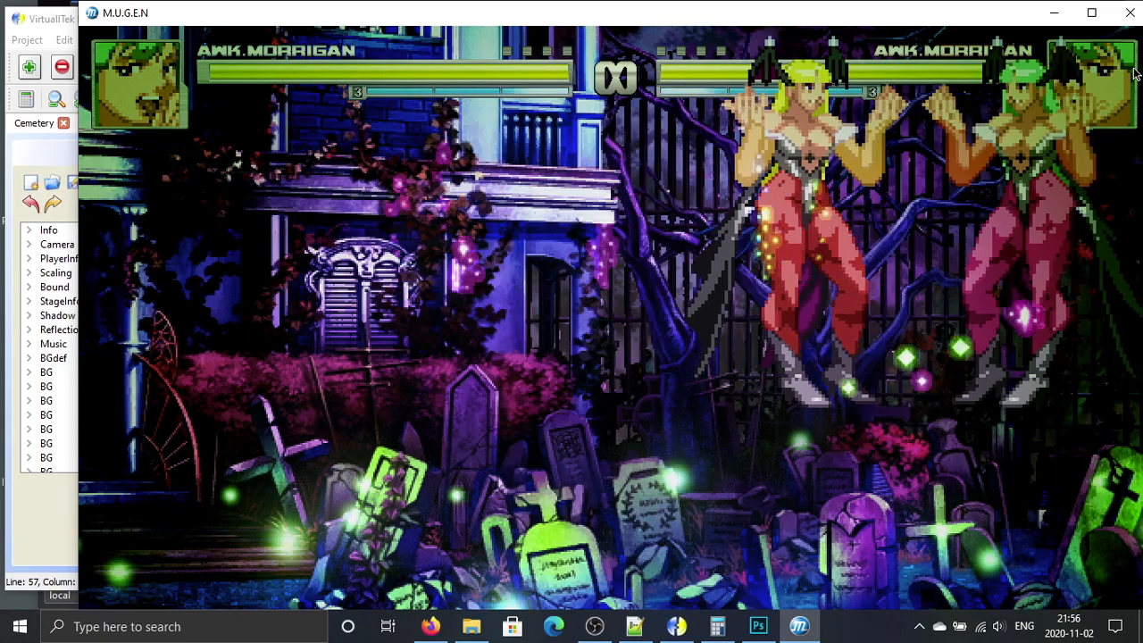
{"action": "key", "text": "Left"}
{"action": "key", "text": "Right"}
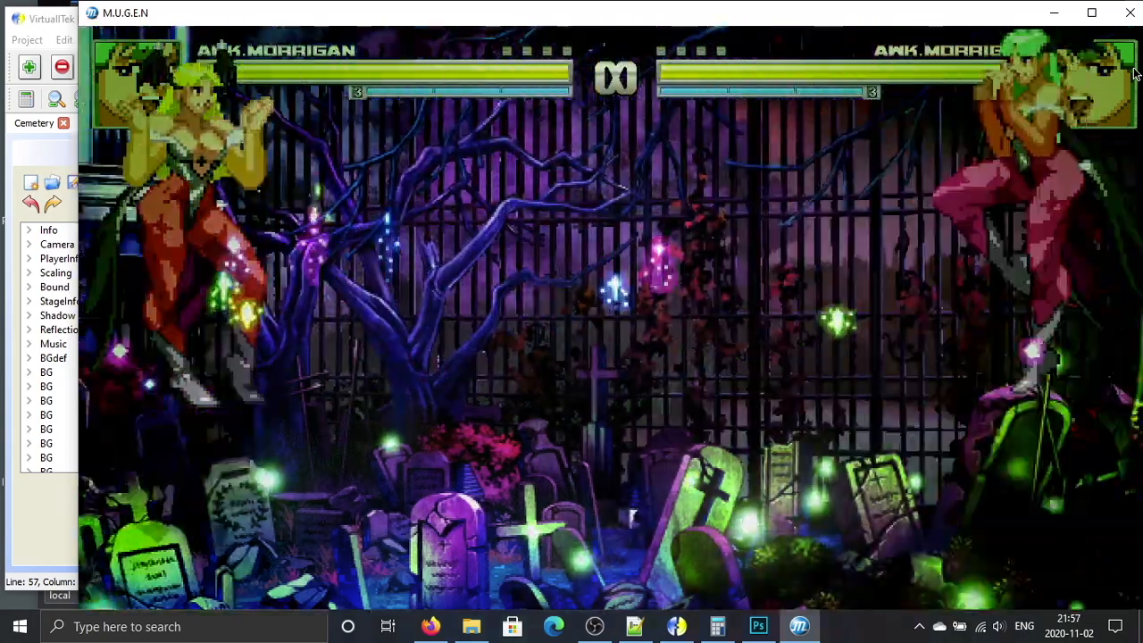
{"action": "key", "text": "Left"}
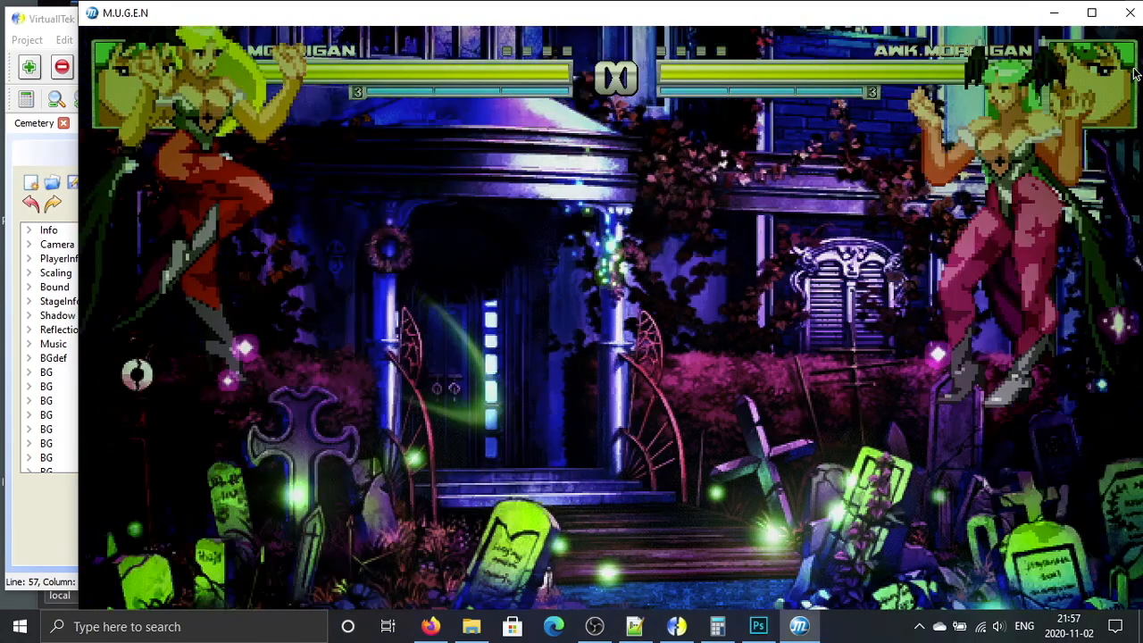
{"action": "key", "text": "Right"}
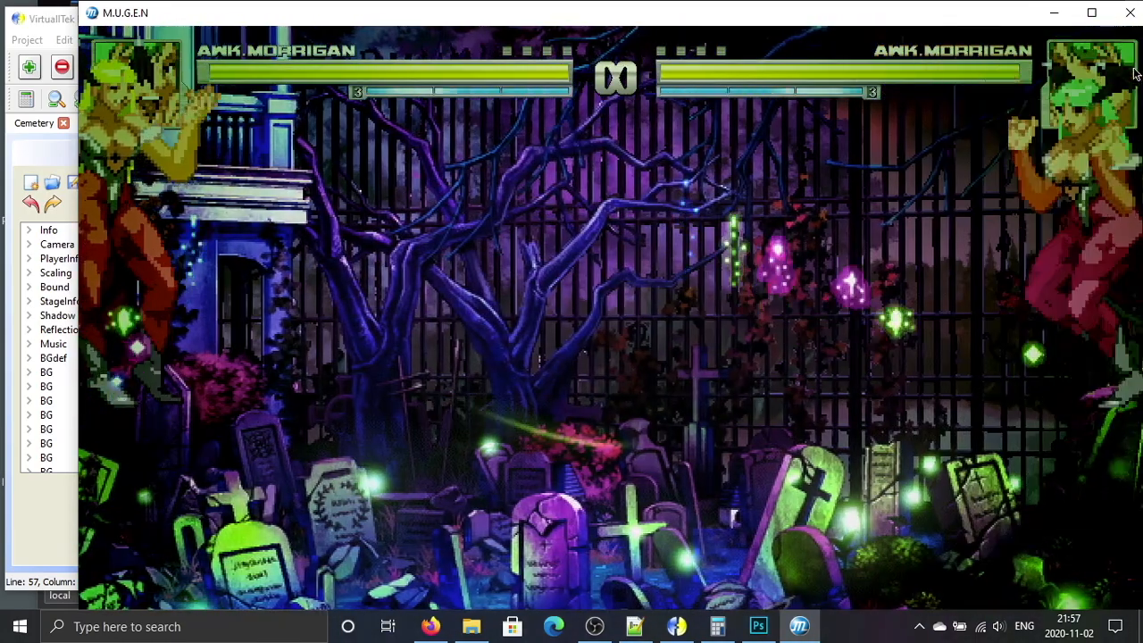
{"action": "key", "text": "Left"}
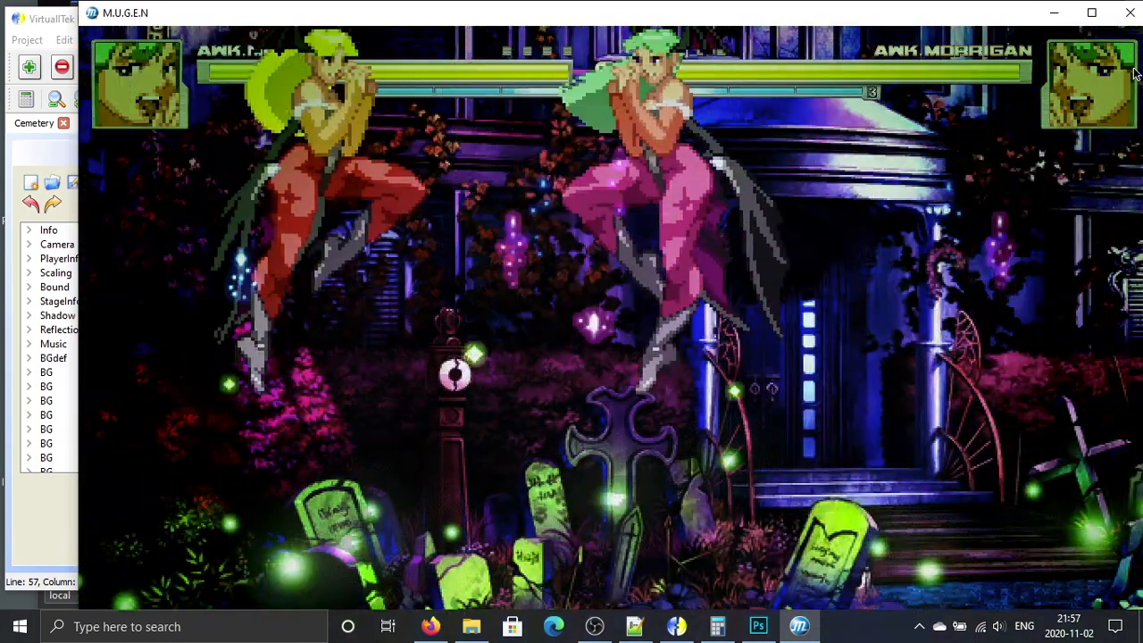
{"action": "key", "text": "Right"}
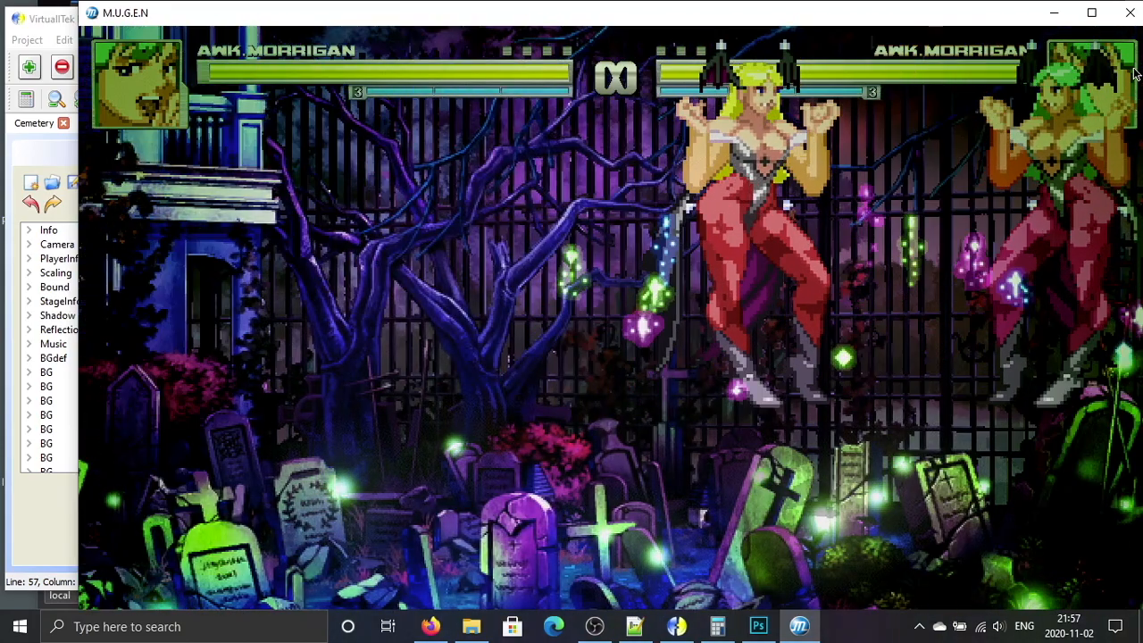
Step: Review the BG delta values and the StageInfo, Camera and Info parameters in Fighter Factory against the stage running in M.U.G.E.N
{"action": "key", "text": "alt+Tab"}
{"action": "left_click", "coordinate": [450, 397]}
{"action": "scroll", "coordinate": [450, 397], "scroll_direction": "down", "scroll_amount": 16}
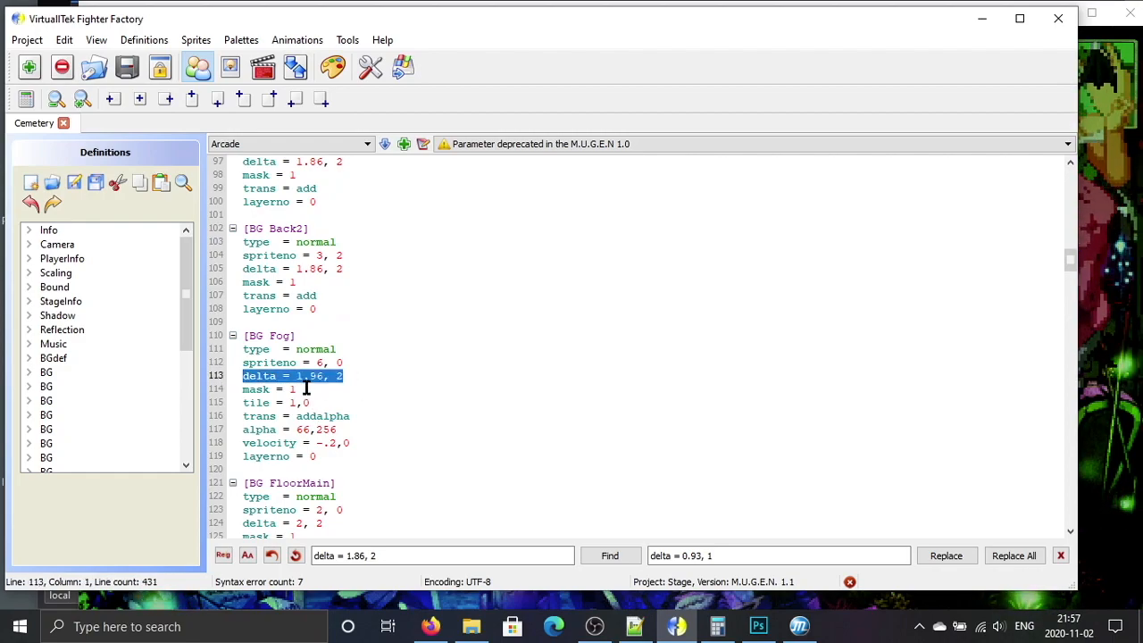
{"action": "scroll", "coordinate": [305, 387], "scroll_direction": "up", "scroll_amount": 17}
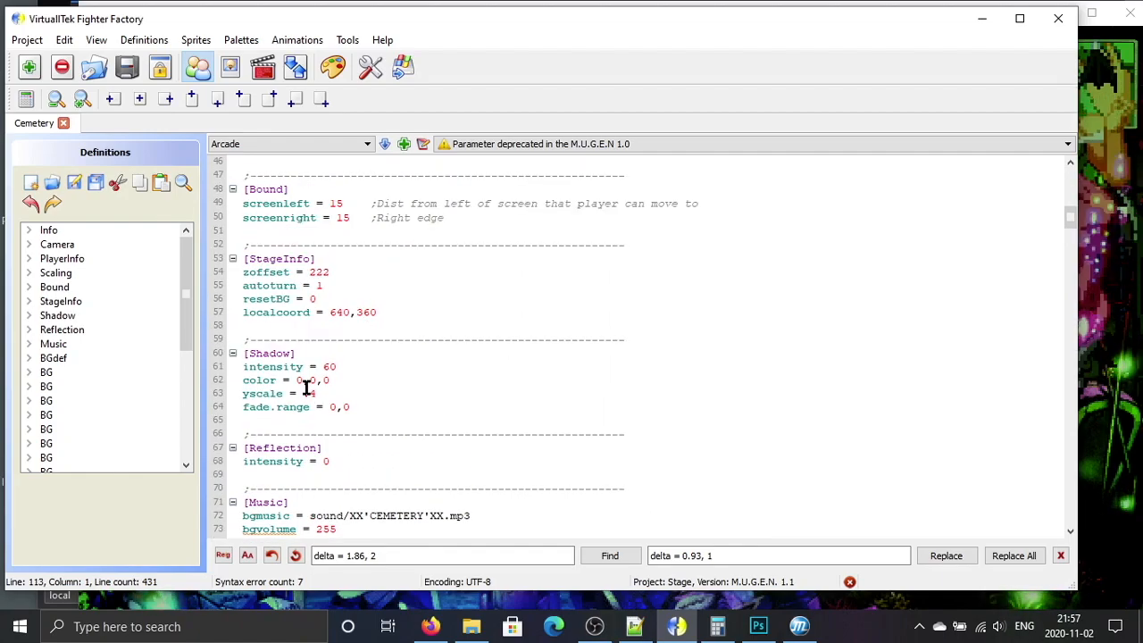
{"action": "left_click", "coordinate": [1138, 307]}
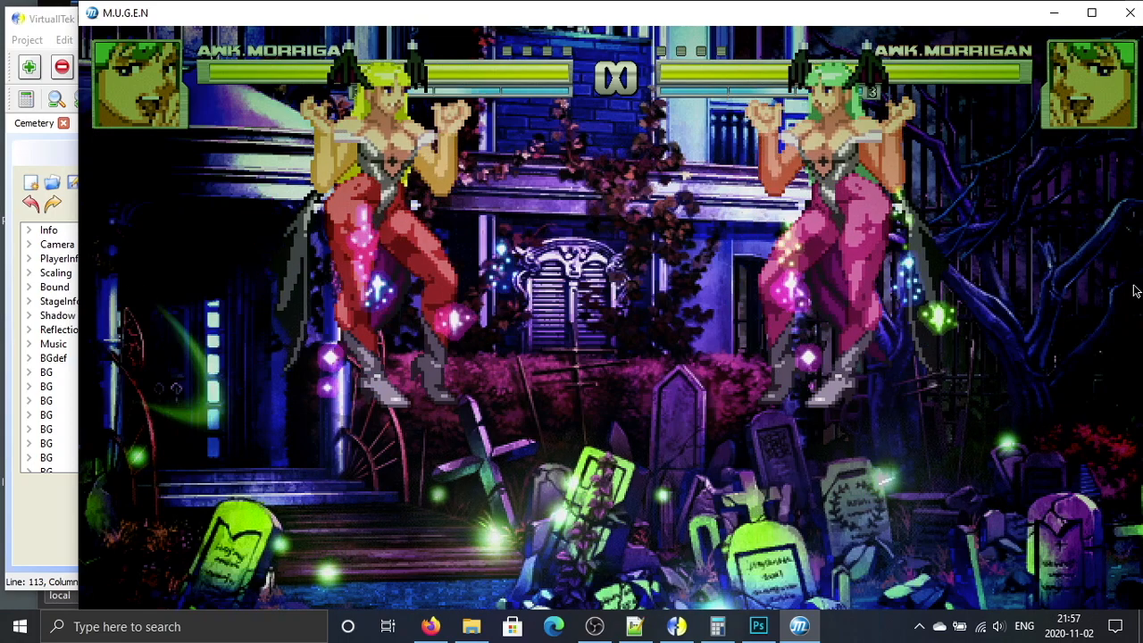
{"action": "key", "text": "alt+Tab"}
{"action": "scroll", "coordinate": [370, 346], "scroll_direction": "up", "scroll_amount": 15}
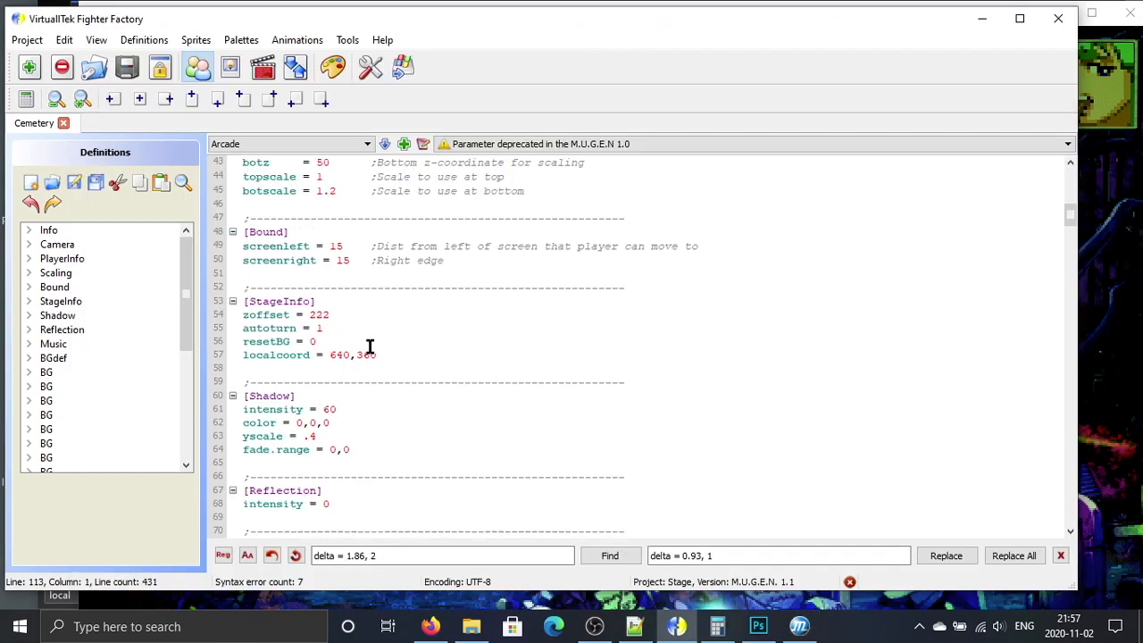
{"action": "left_click", "coordinate": [377, 239]}
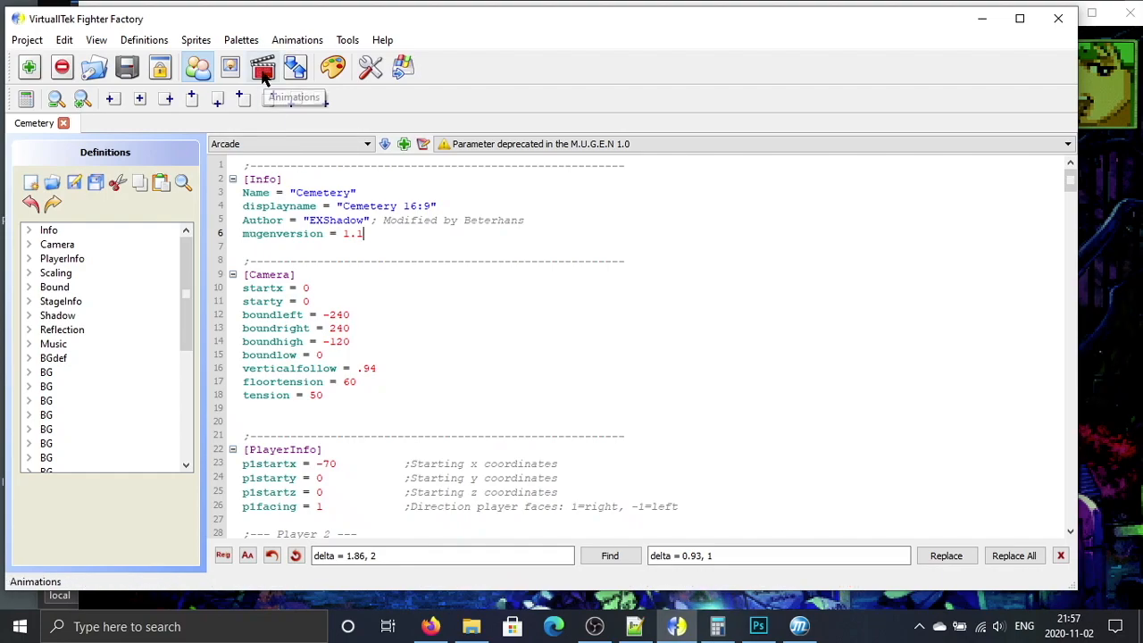
Step: Open the stage's sprites and examine the background layers one by one up to the group 4 sprite, including their sizes and axes
{"action": "left_click", "coordinate": [231, 73]}
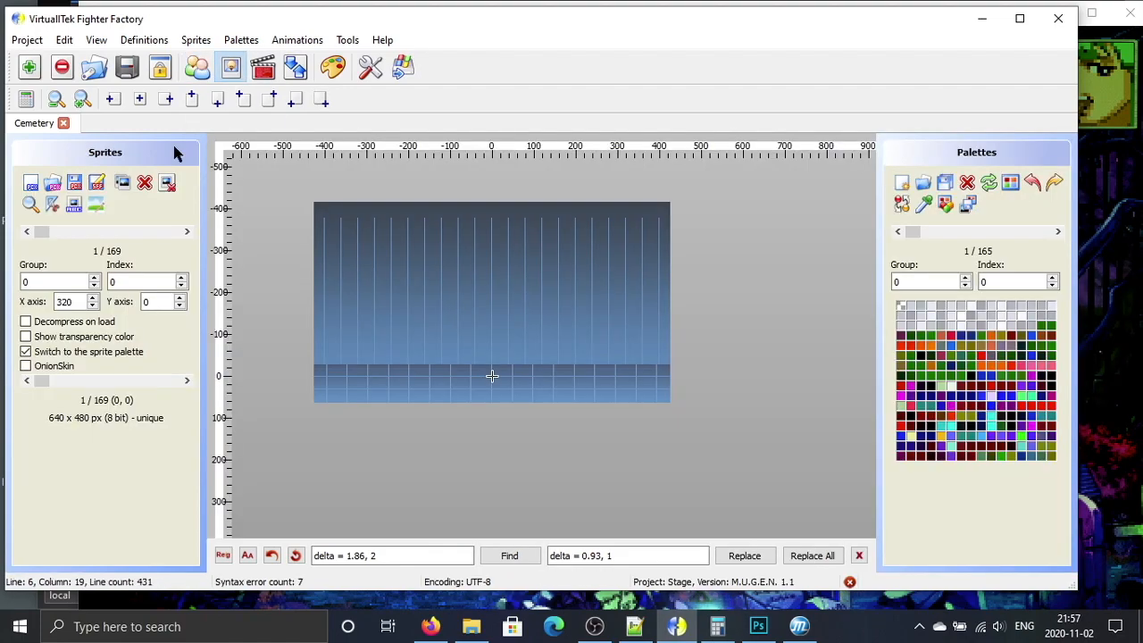
{"action": "left_click", "coordinate": [188, 234]}
{"action": "left_click", "coordinate": [188, 234]}
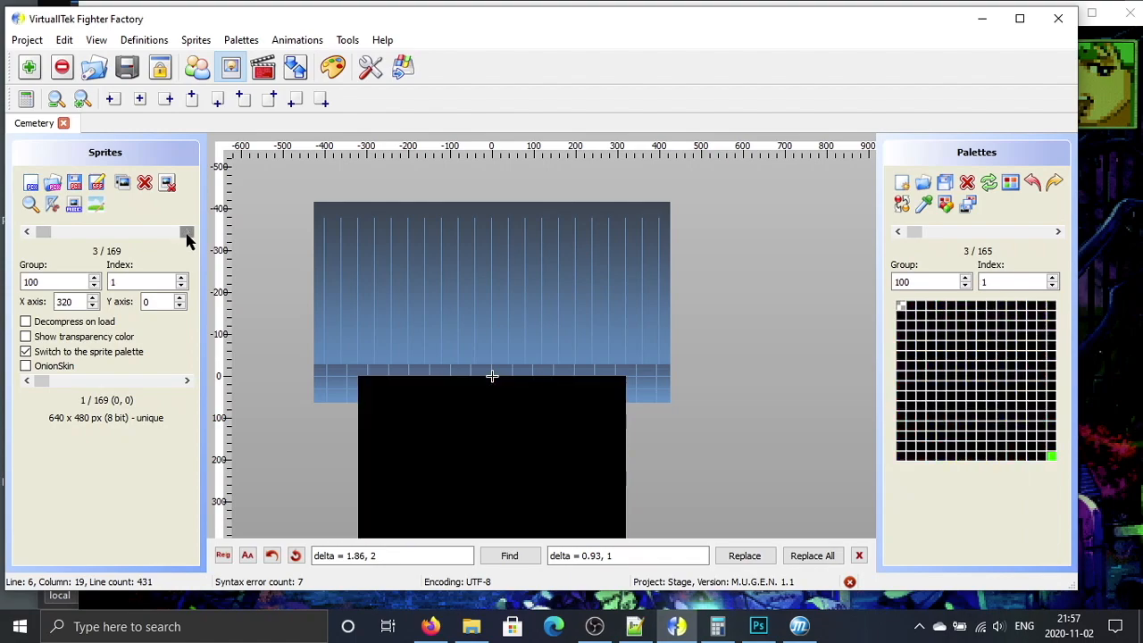
{"action": "left_click", "coordinate": [188, 234]}
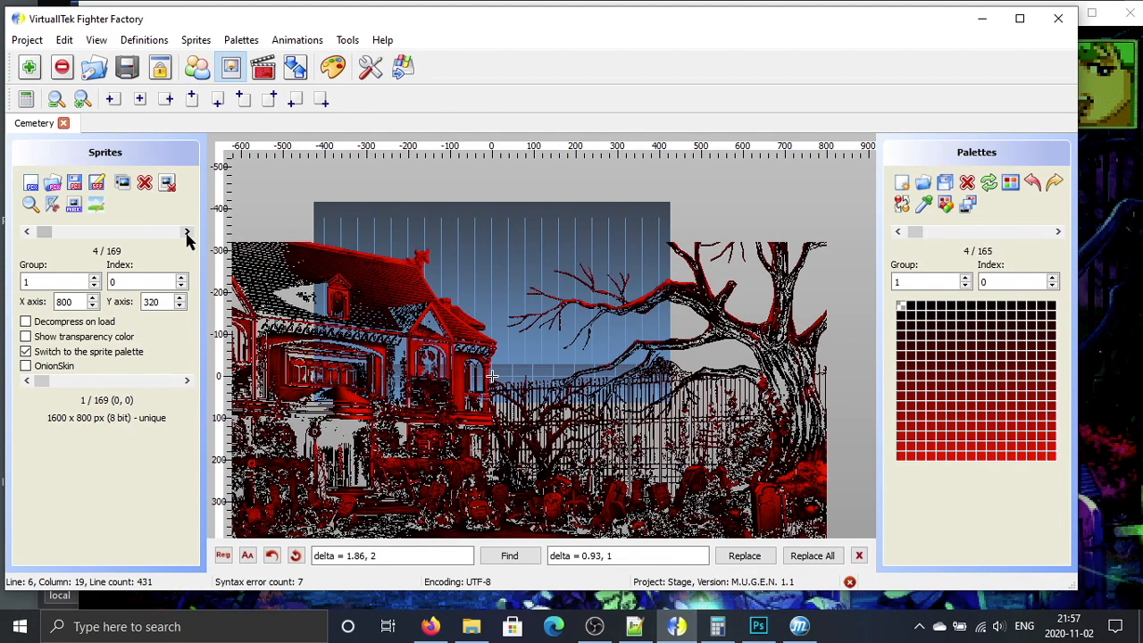
{"action": "left_click", "coordinate": [188, 234]}
{"action": "left_click", "coordinate": [188, 234]}
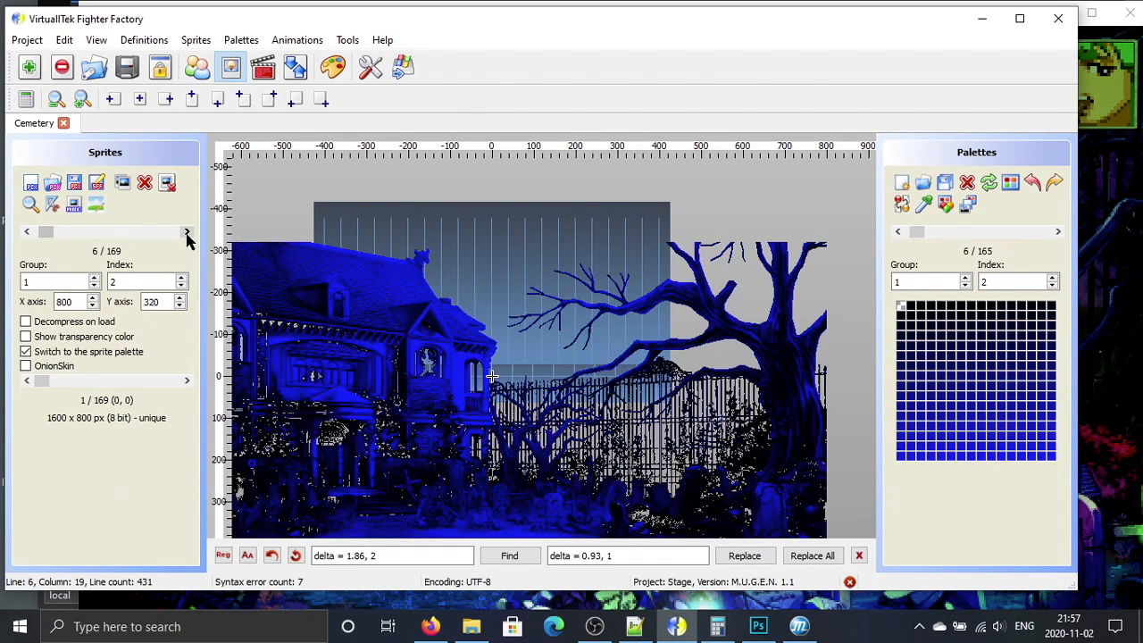
{"action": "left_click", "coordinate": [188, 234]}
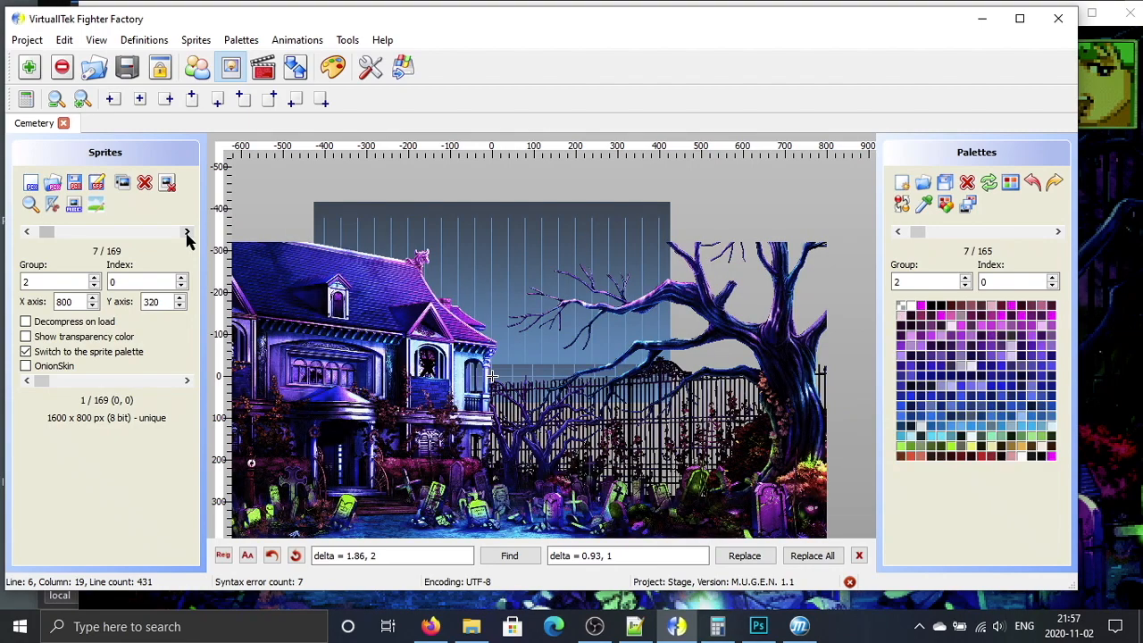
{"action": "left_click", "coordinate": [188, 234]}
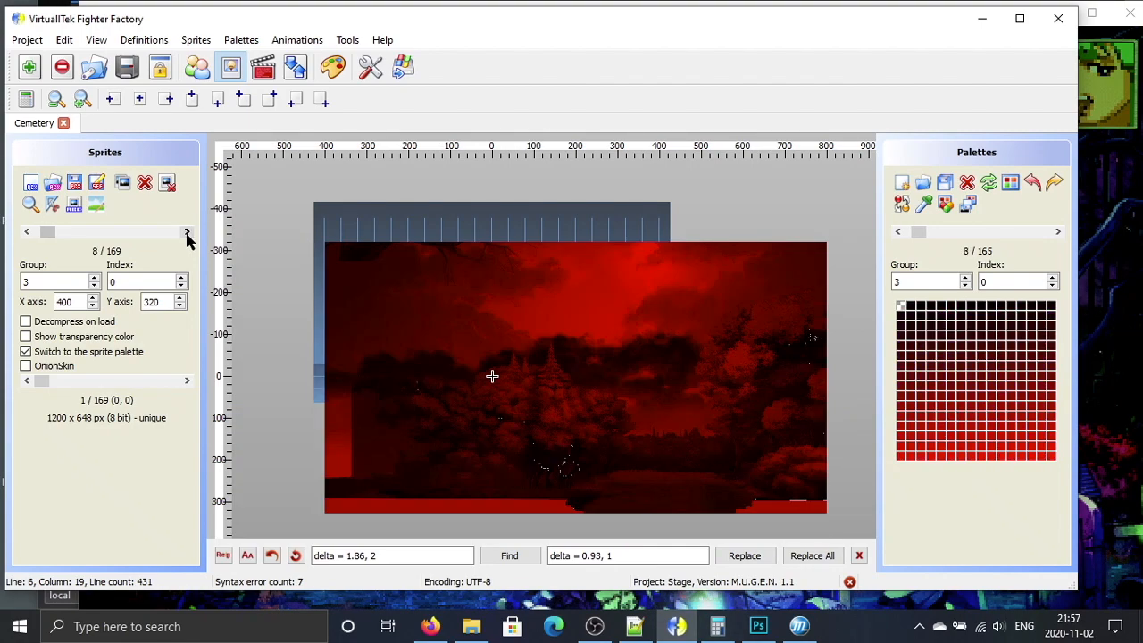
{"action": "left_click", "coordinate": [188, 234]}
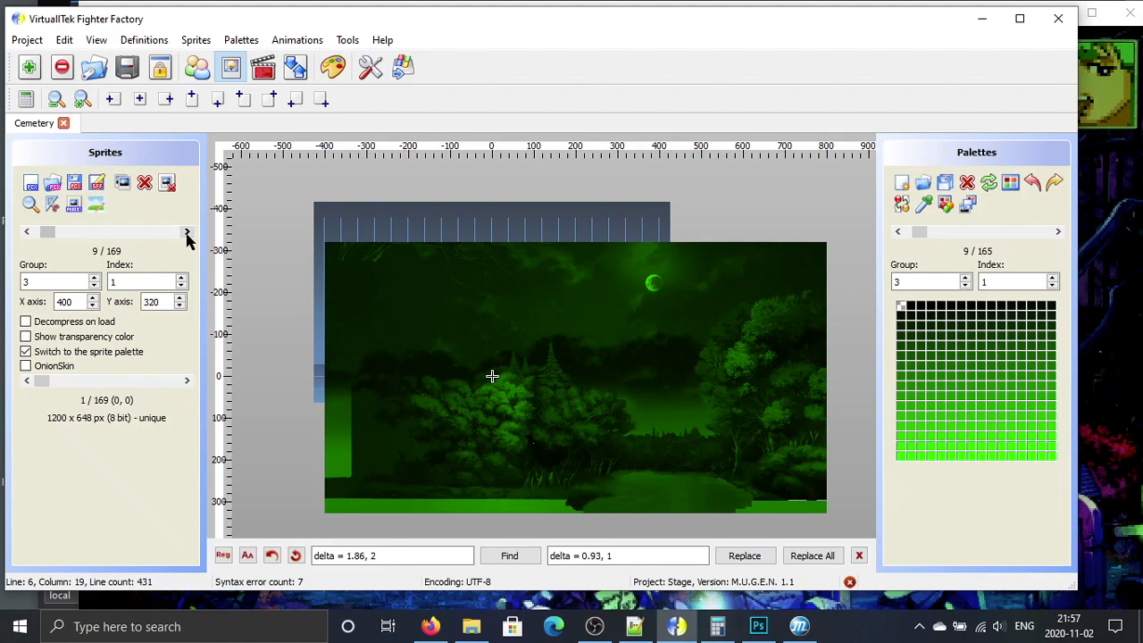
{"action": "left_click", "coordinate": [187, 234]}
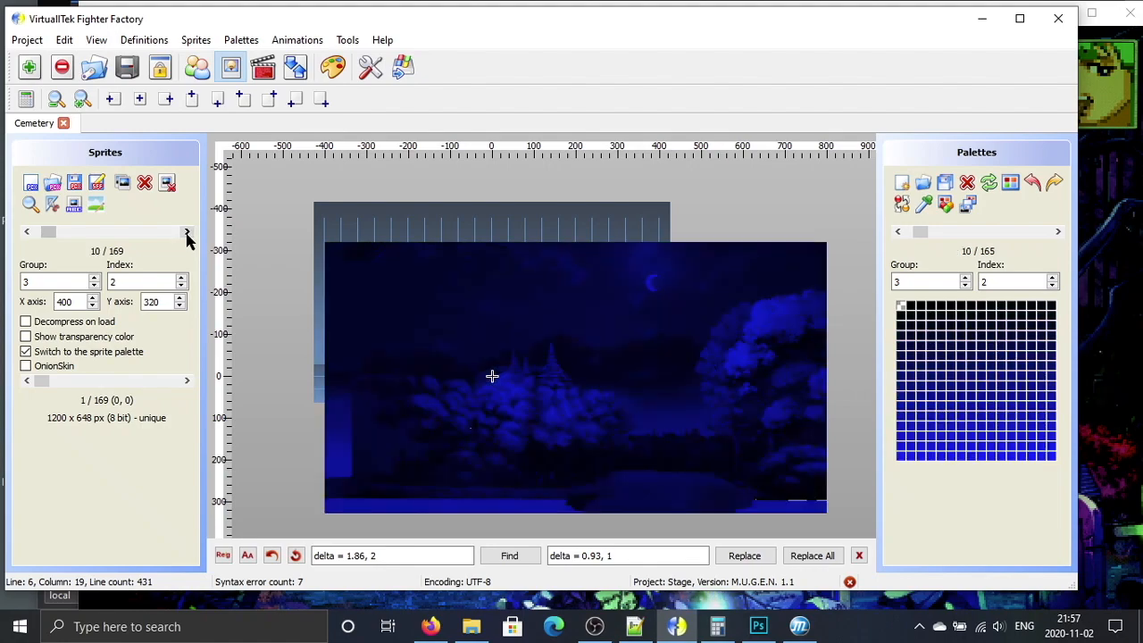
{"action": "left_click", "coordinate": [187, 234]}
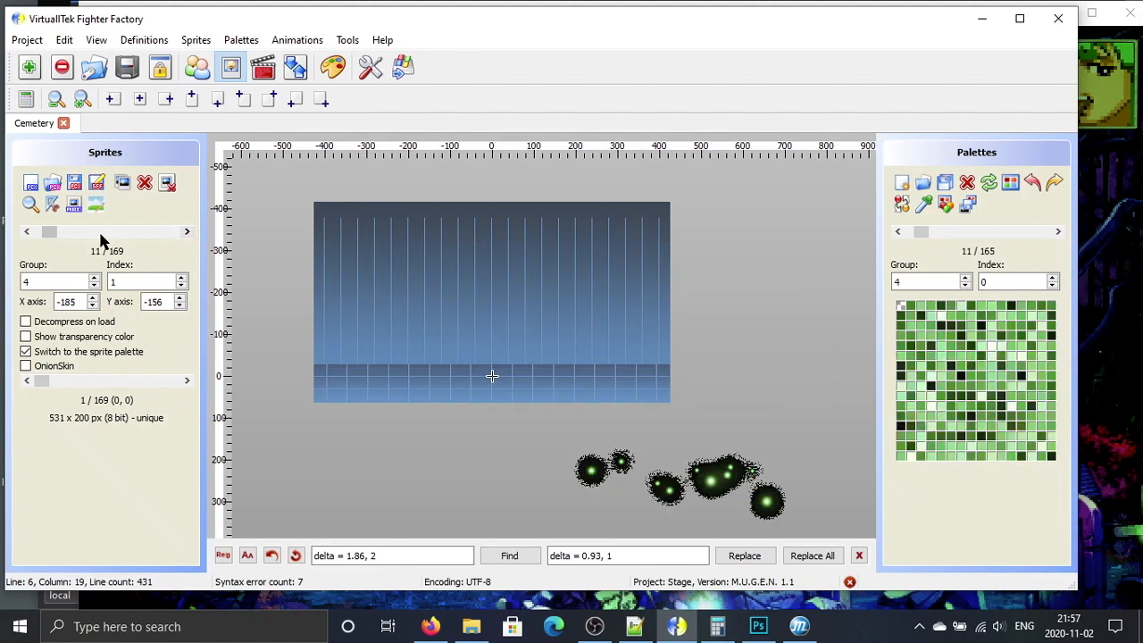
Step: Go back through the sprites and compare the group 1 colour layers with the full-colour sprite 2,0
{"action": "left_click", "coordinate": [26, 232]}
{"action": "left_click", "coordinate": [26, 231]}
{"action": "left_click", "coordinate": [26, 232]}
{"action": "left_click", "coordinate": [26, 231]}
{"action": "left_click", "coordinate": [26, 231]}
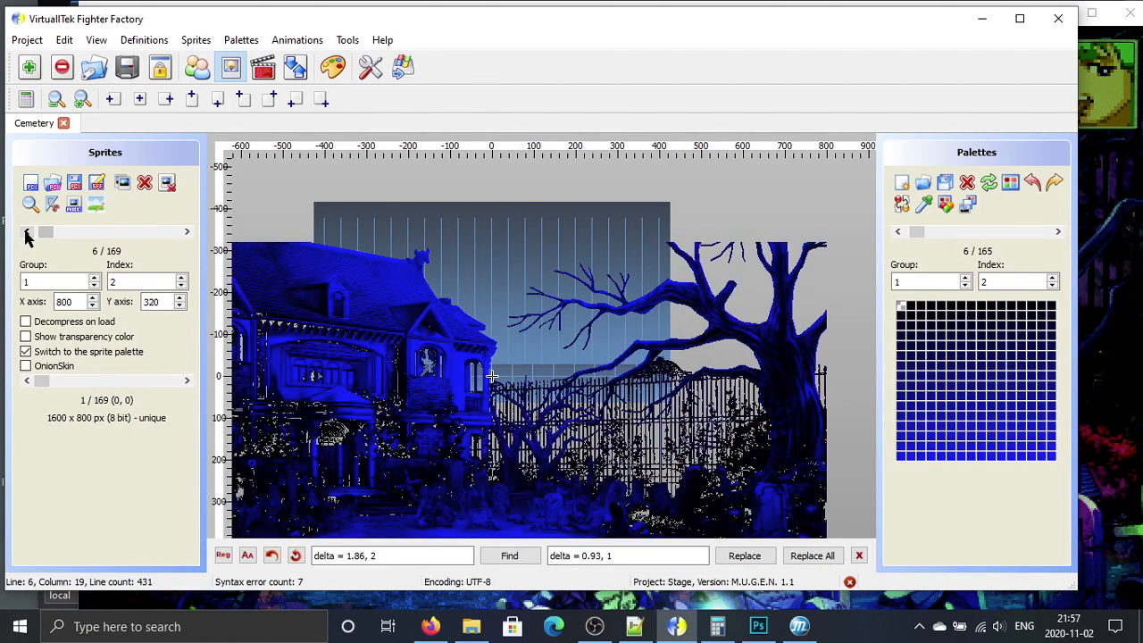
{"action": "left_click", "coordinate": [26, 231]}
{"action": "left_click", "coordinate": [26, 231]}
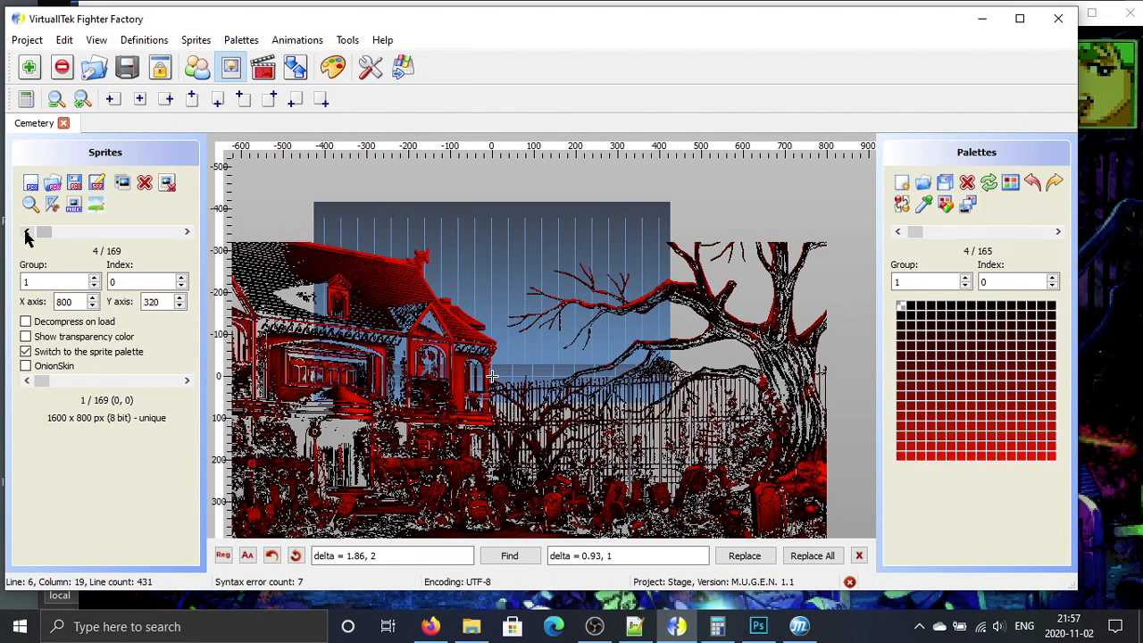
{"action": "left_click", "coordinate": [187, 231]}
{"action": "left_click", "coordinate": [186, 232]}
{"action": "left_click", "coordinate": [187, 231]}
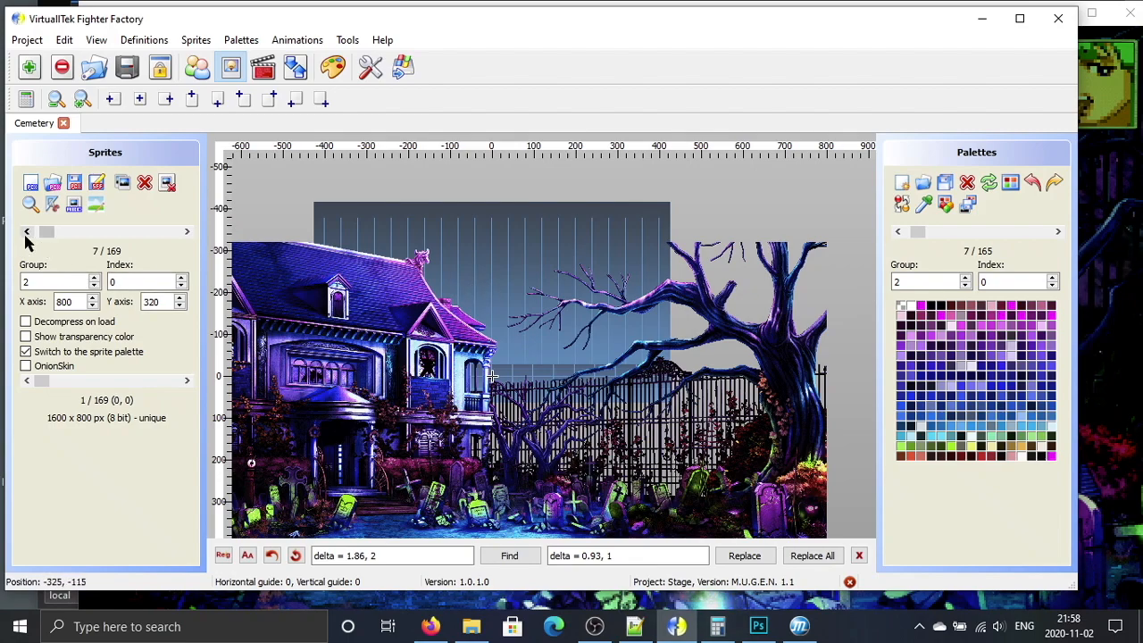
Step: Check the running stage in M.U.G.E.N, return to Fighter Factory, and view the background sprites from 2,0 back to 1,0
{"action": "left_click", "coordinate": [1091, 343]}
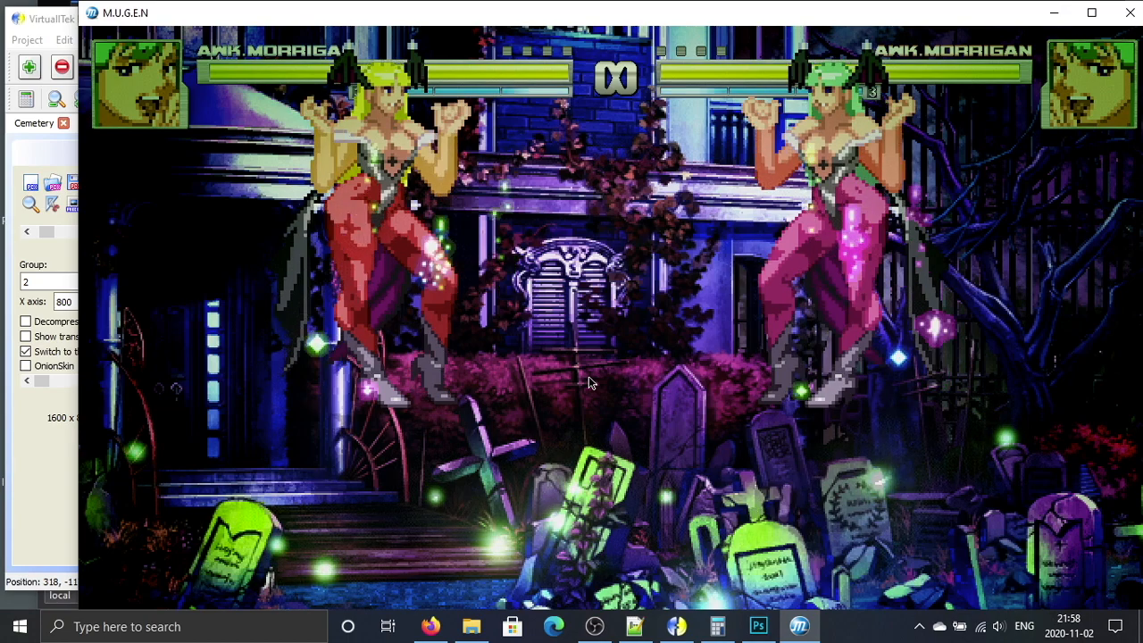
{"action": "left_click", "coordinate": [5, 207]}
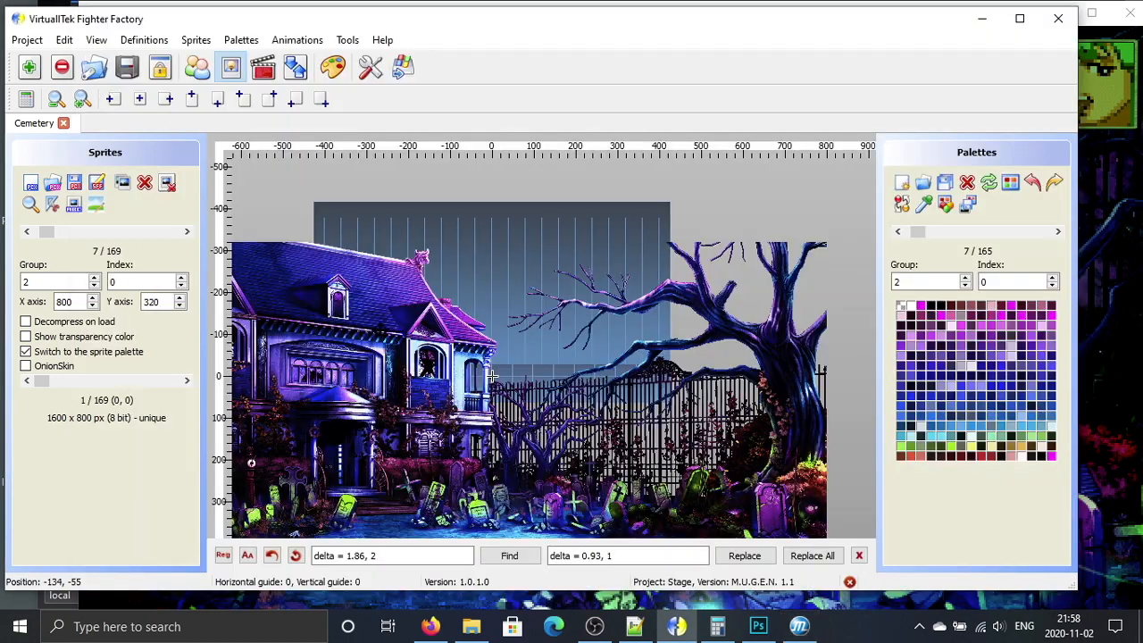
{"action": "left_click", "coordinate": [26, 233]}
{"action": "left_click", "coordinate": [25, 233]}
{"action": "left_click", "coordinate": [26, 233]}
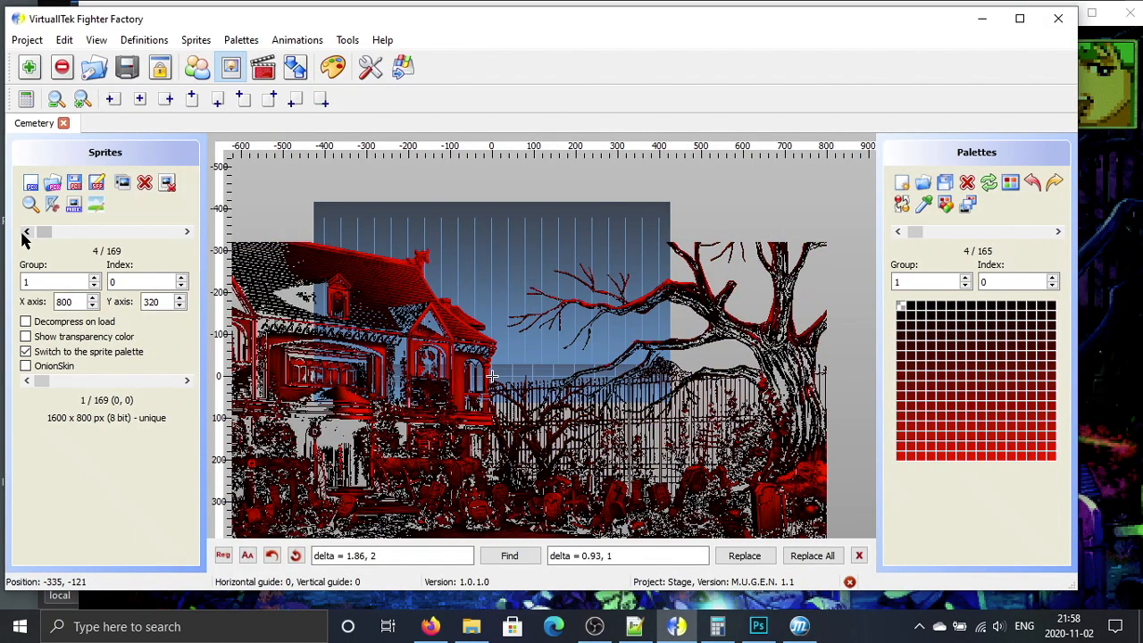
Step: Compare the red 1,0 and green 1,1 sprites, and look at the layered 3__3-0.png image in Photoshop
{"action": "left_click", "coordinate": [187, 232]}
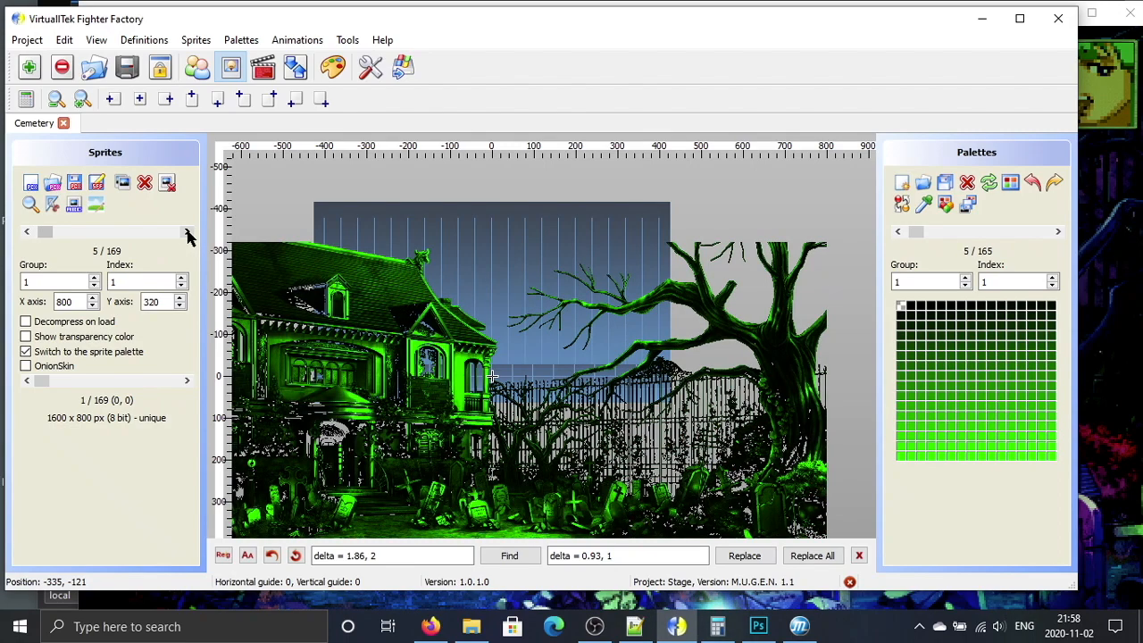
{"action": "left_click", "coordinate": [186, 232]}
{"action": "left_click", "coordinate": [26, 232]}
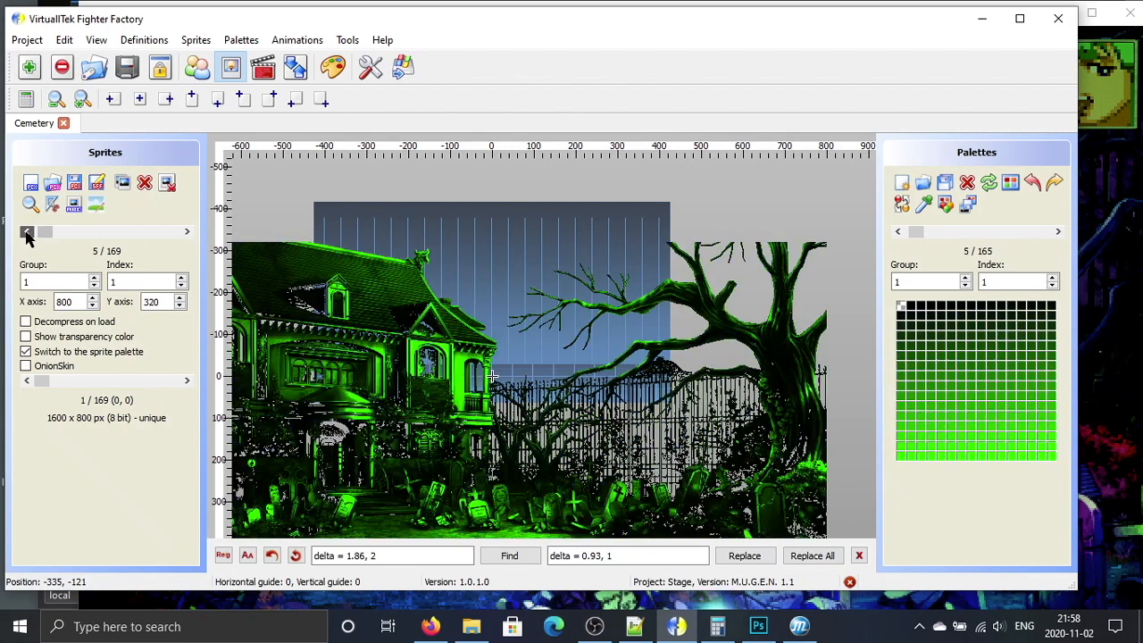
{"action": "left_click", "coordinate": [26, 232]}
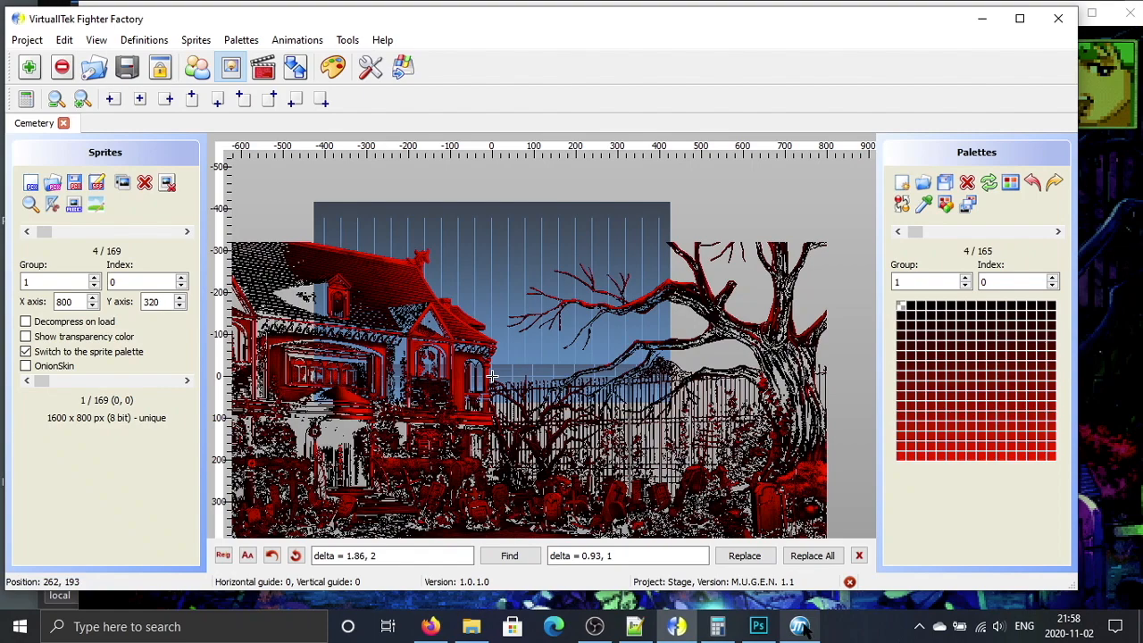
{"action": "mouse_move", "coordinate": [772, 632]}
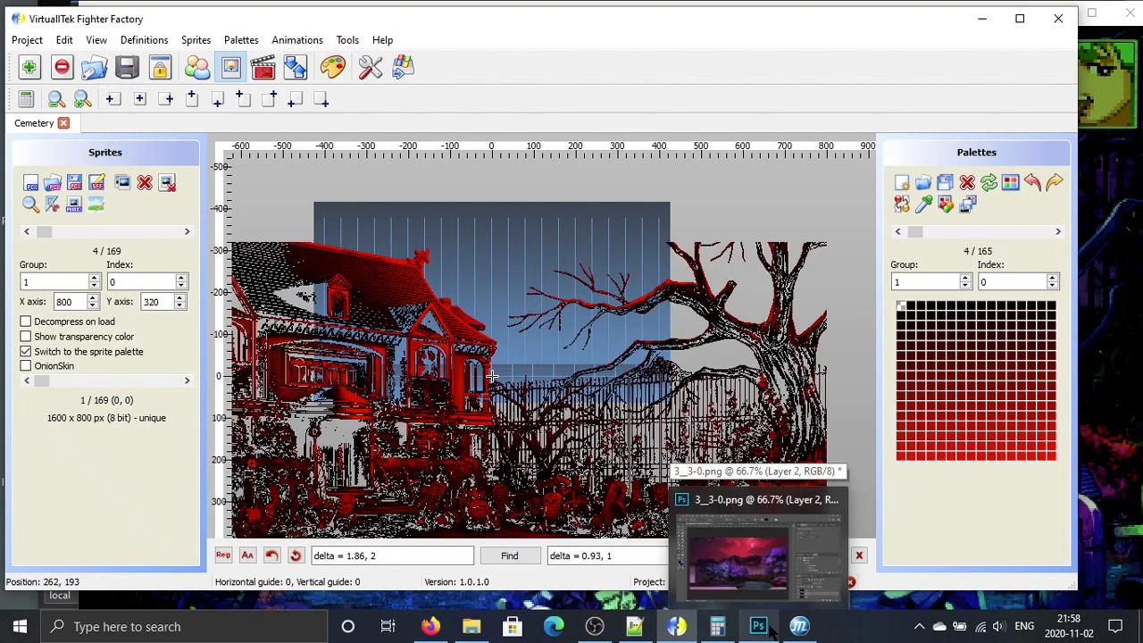
{"action": "left_click", "coordinate": [740, 558]}
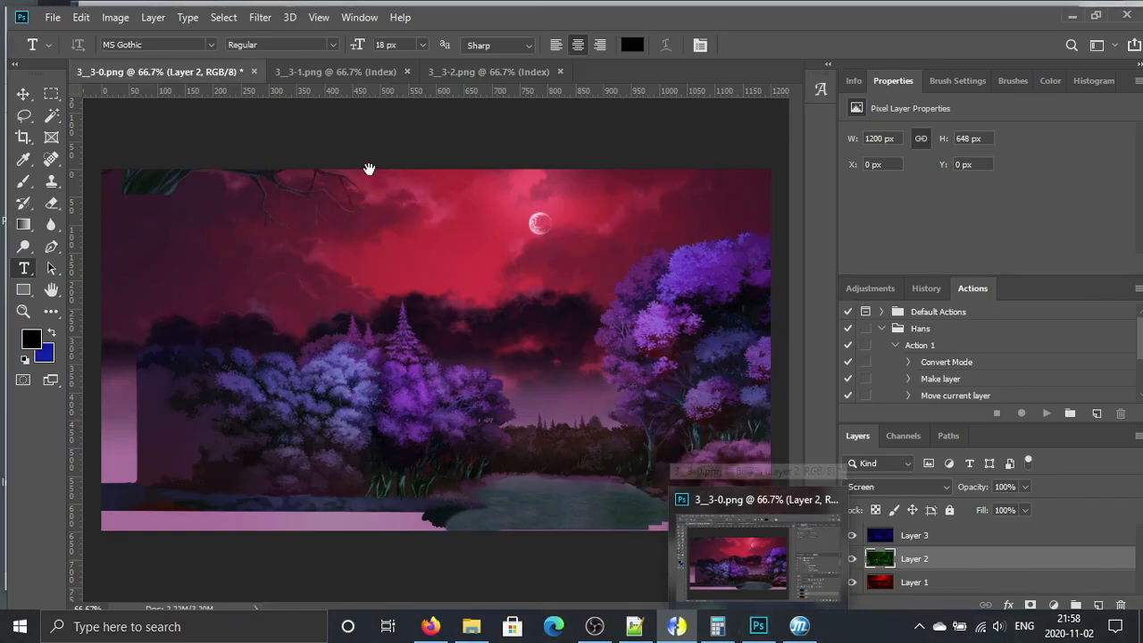
{"action": "key", "text": "alt+Tab"}
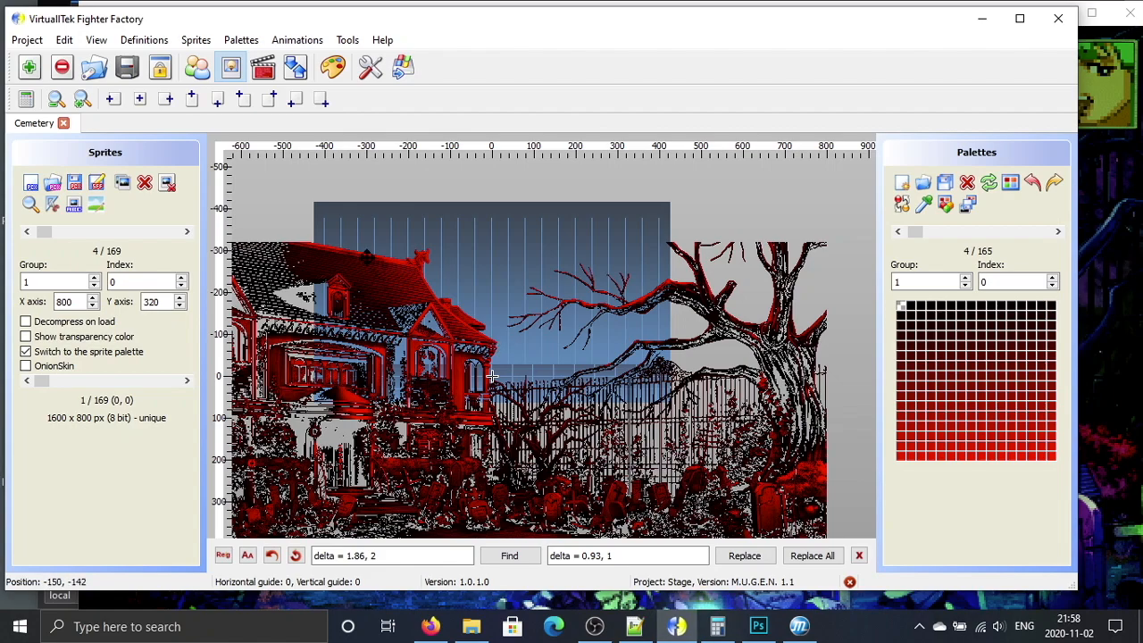
{"action": "key", "text": "alt+Tab"}
{"action": "key", "text": "alt+Tab"}
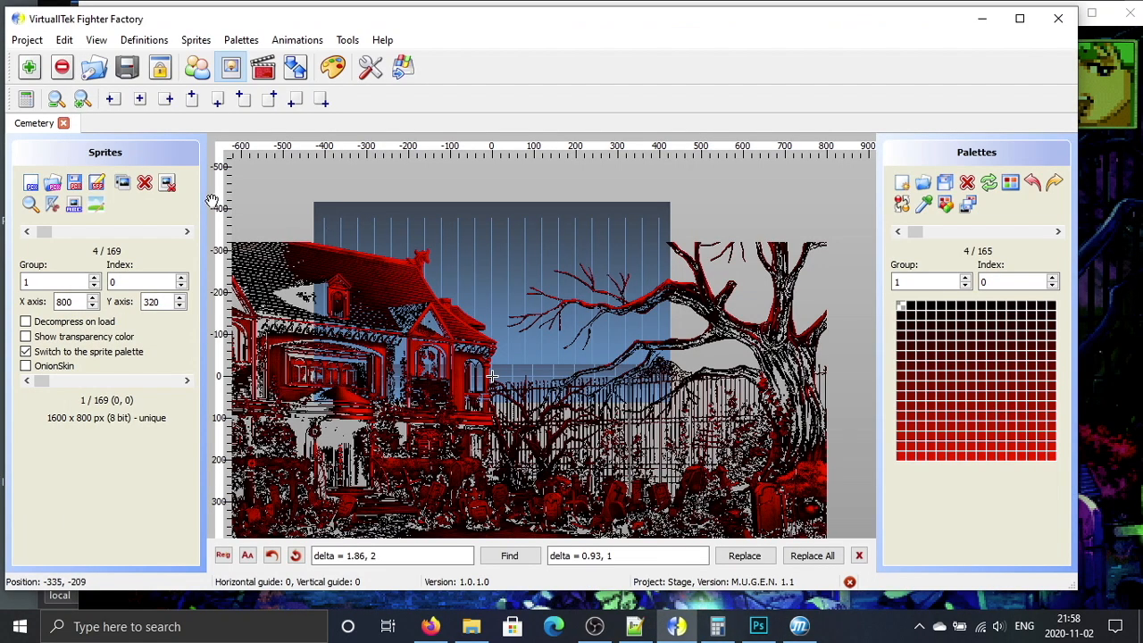
Step: Export all sprites of group 1 as PNG images to the Downloads folder under the base name G1
{"action": "left_click", "coordinate": [80, 187]}
{"action": "left_click", "coordinate": [491, 269]}
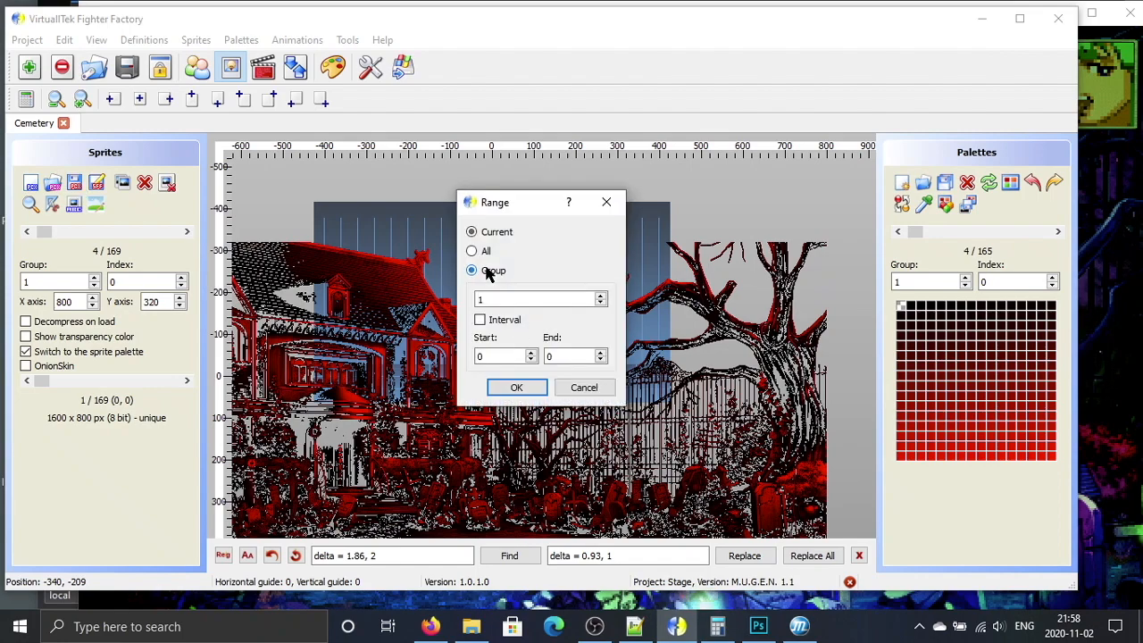
{"action": "left_click", "coordinate": [514, 387]}
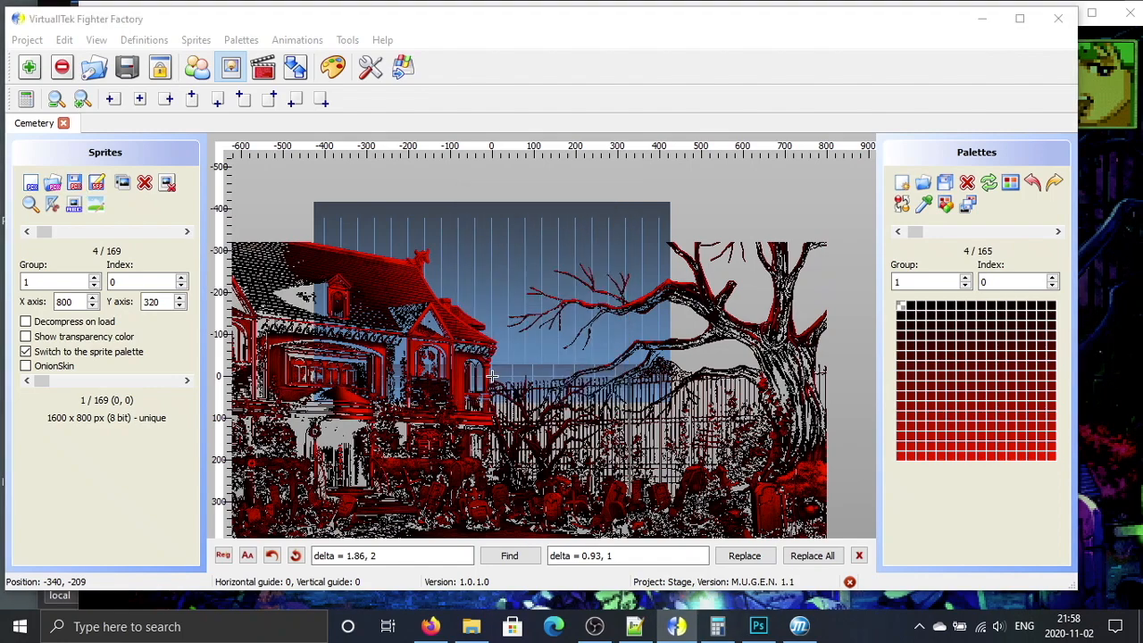
{"action": "scroll", "coordinate": [84, 174], "scroll_direction": "up", "scroll_amount": 3}
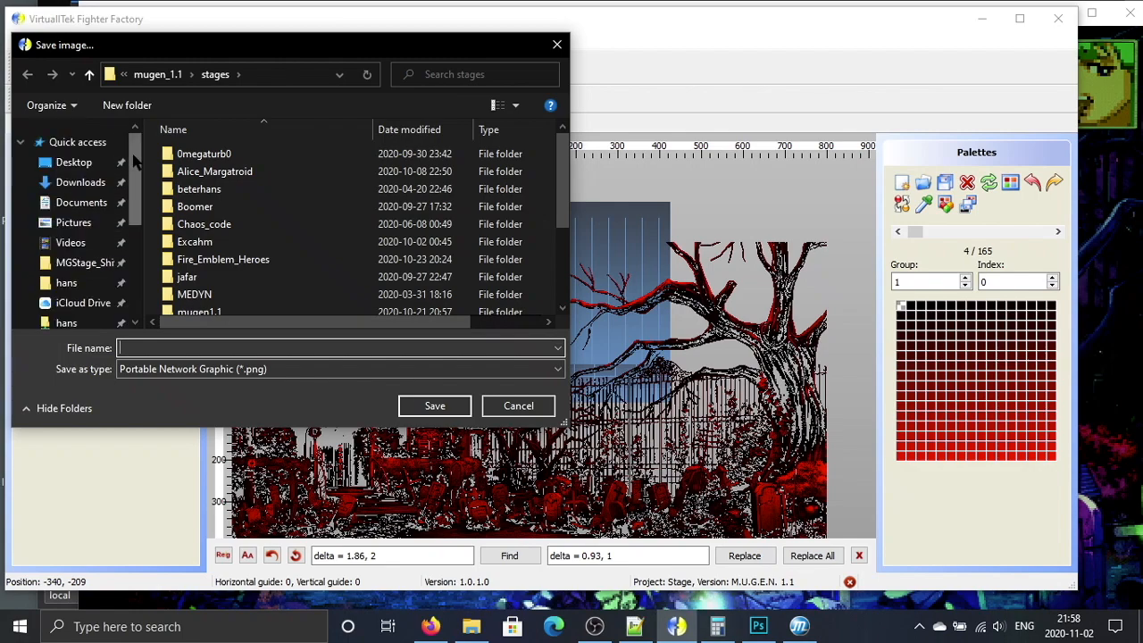
{"action": "left_click", "coordinate": [93, 183]}
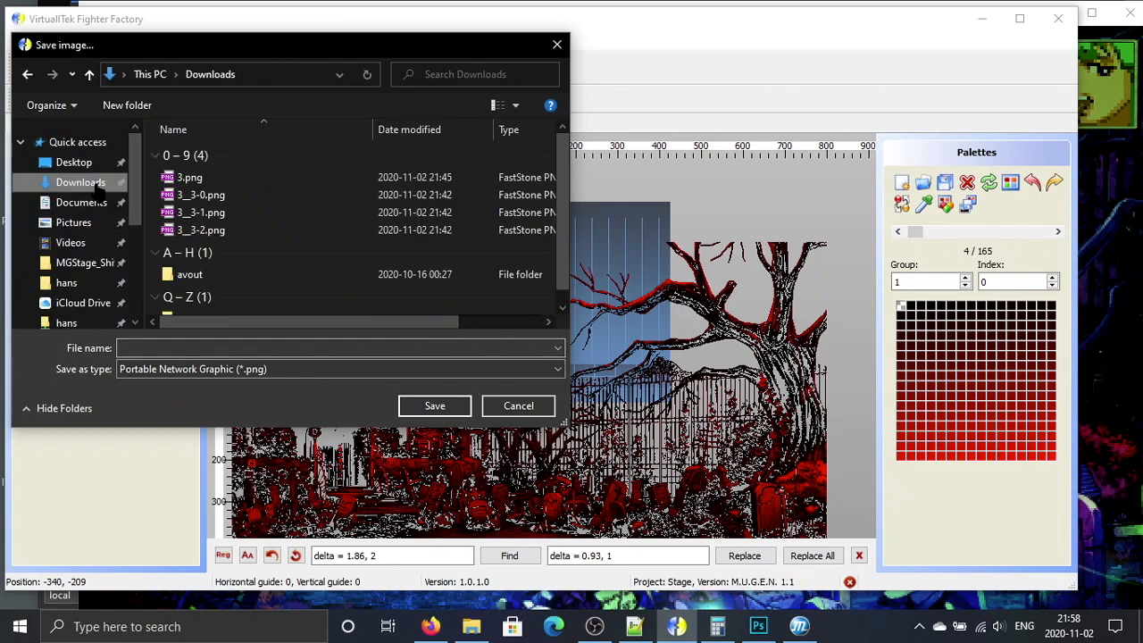
{"action": "left_click", "coordinate": [224, 349]}
{"action": "type", "text": "G1"}
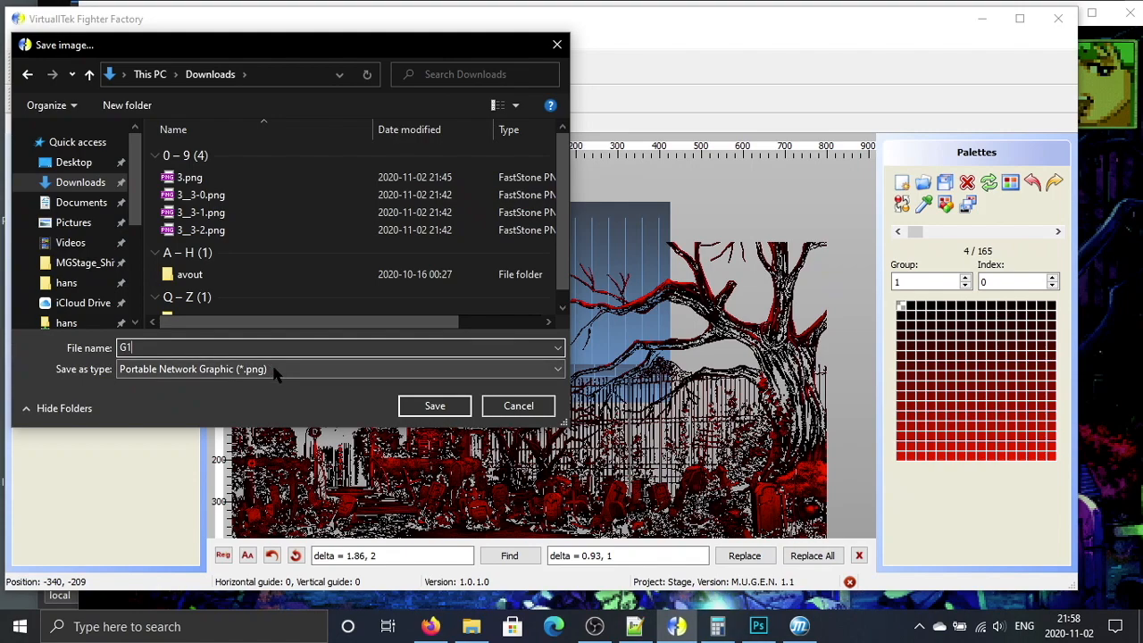
{"action": "left_click", "coordinate": [419, 406]}
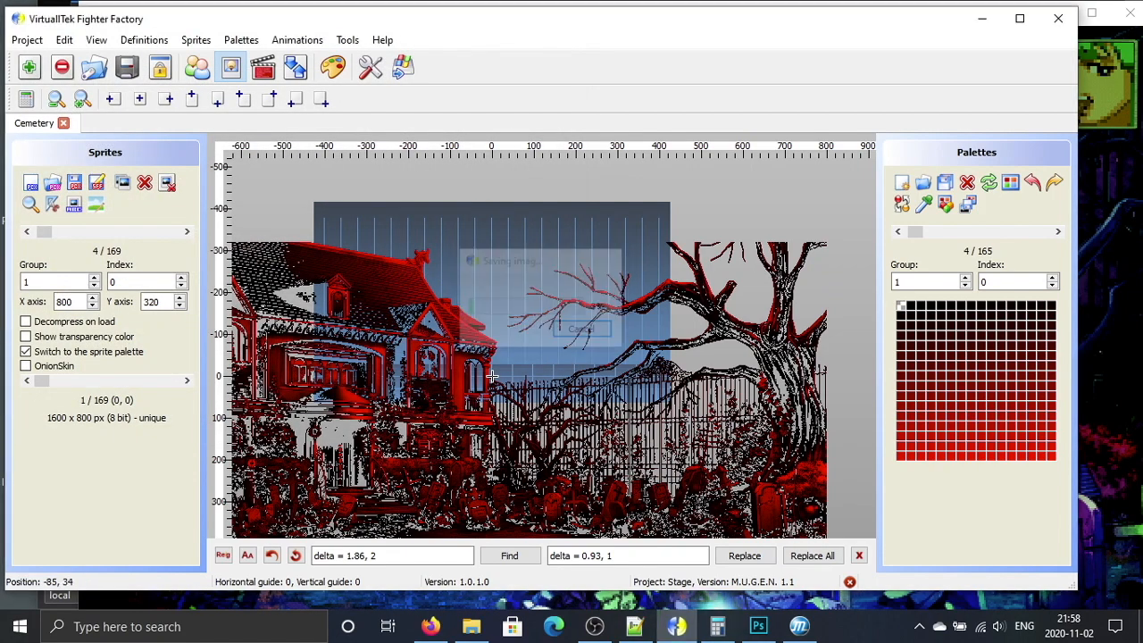
Step: Switch to Photoshop and close the three open 3__3 images, discarding the changes to 3__3-0.png
{"action": "left_click", "coordinate": [758, 626]}
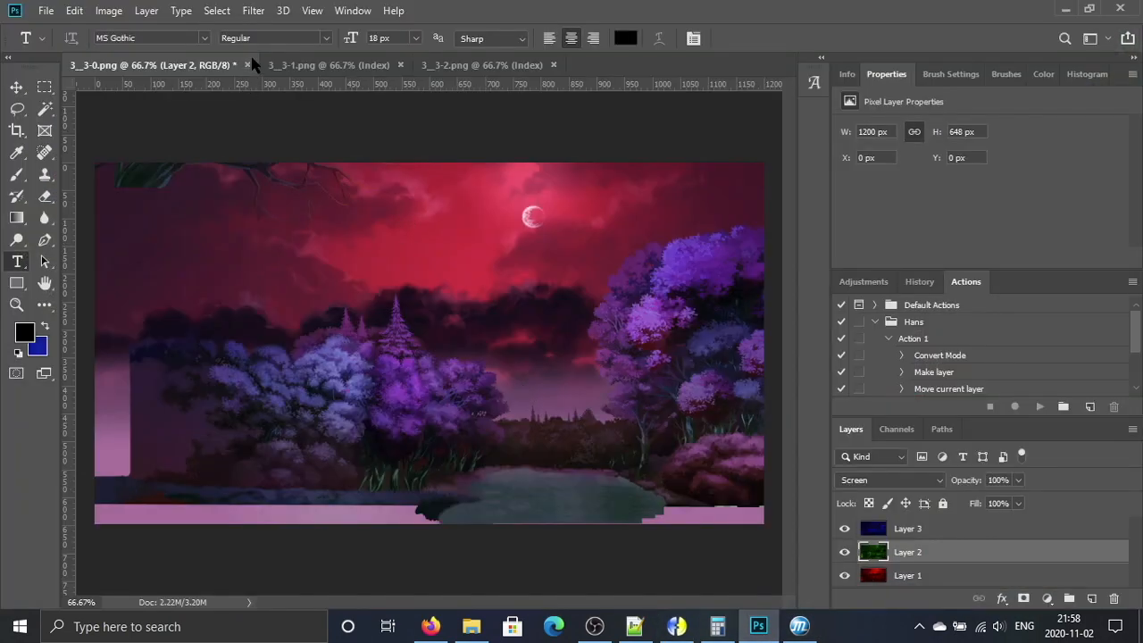
{"action": "left_click", "coordinate": [246, 64]}
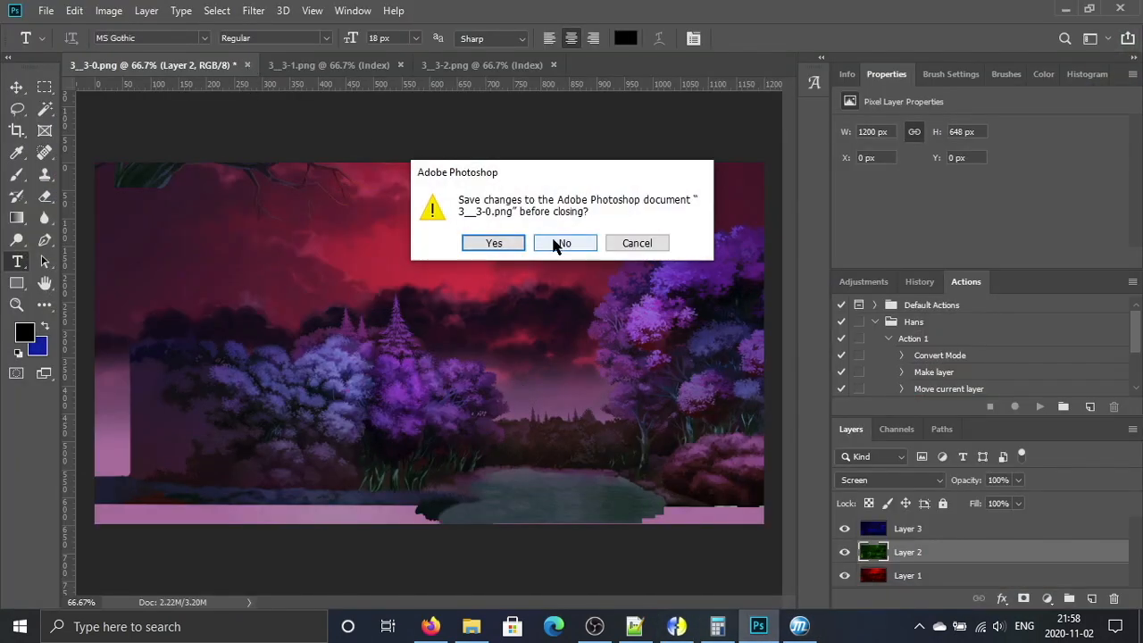
{"action": "left_click", "coordinate": [557, 244]}
{"action": "left_click", "coordinate": [202, 65]}
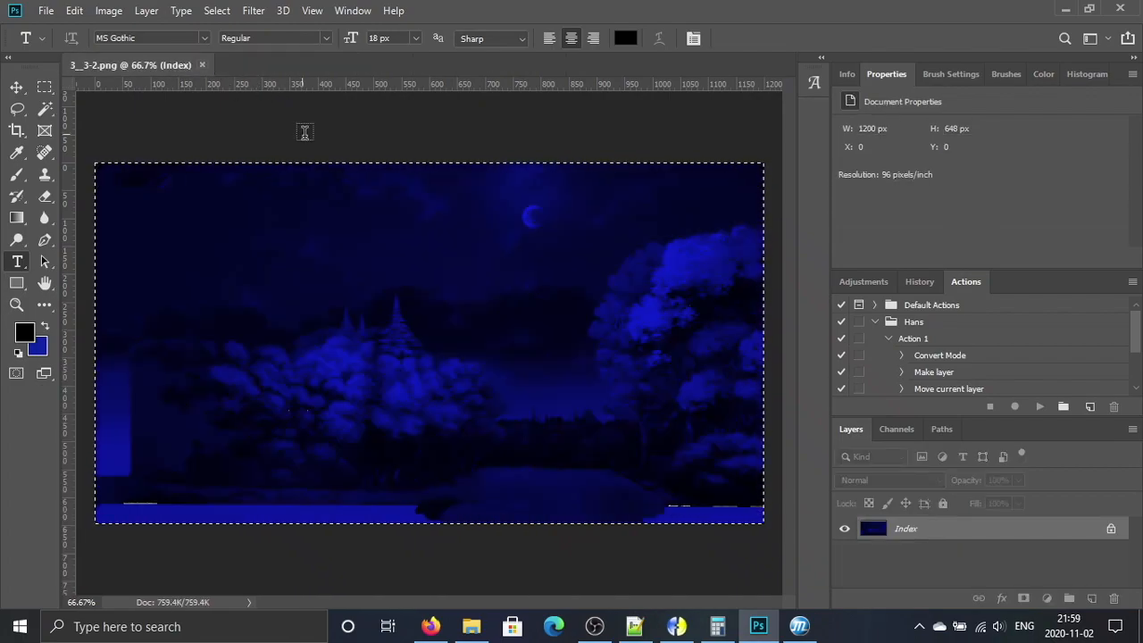
{"action": "left_click", "coordinate": [202, 65]}
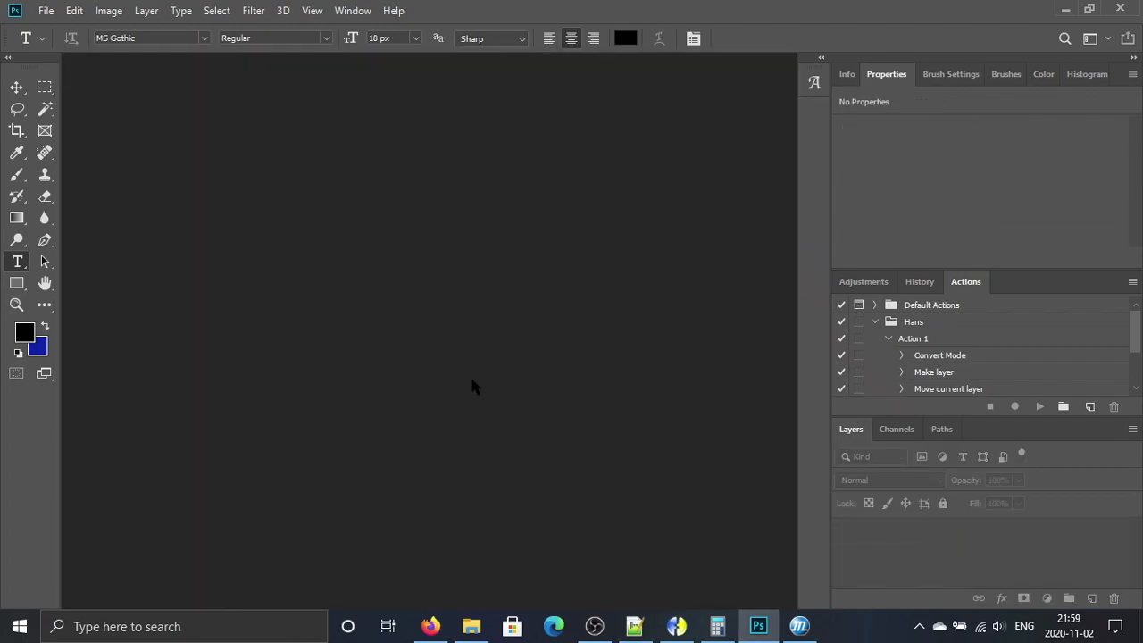
Step: Open G1_1-0.png, G1_1-1.png and G1_1-2.png from the Downloads folder in Photoshop
{"action": "left_click", "coordinate": [471, 626]}
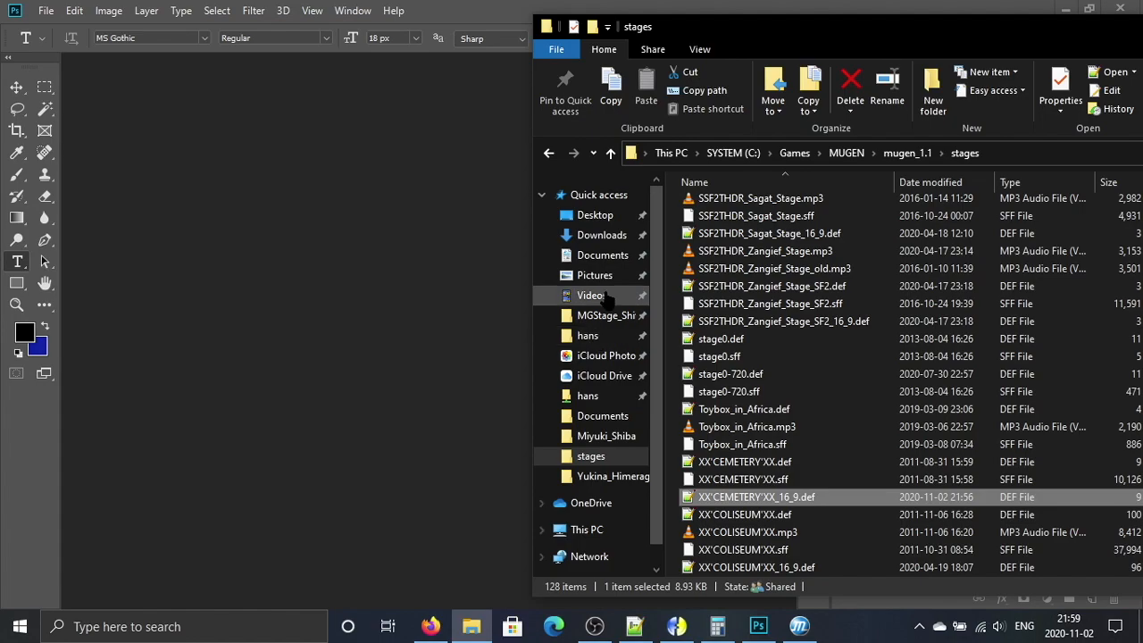
{"action": "left_click", "coordinate": [602, 237]}
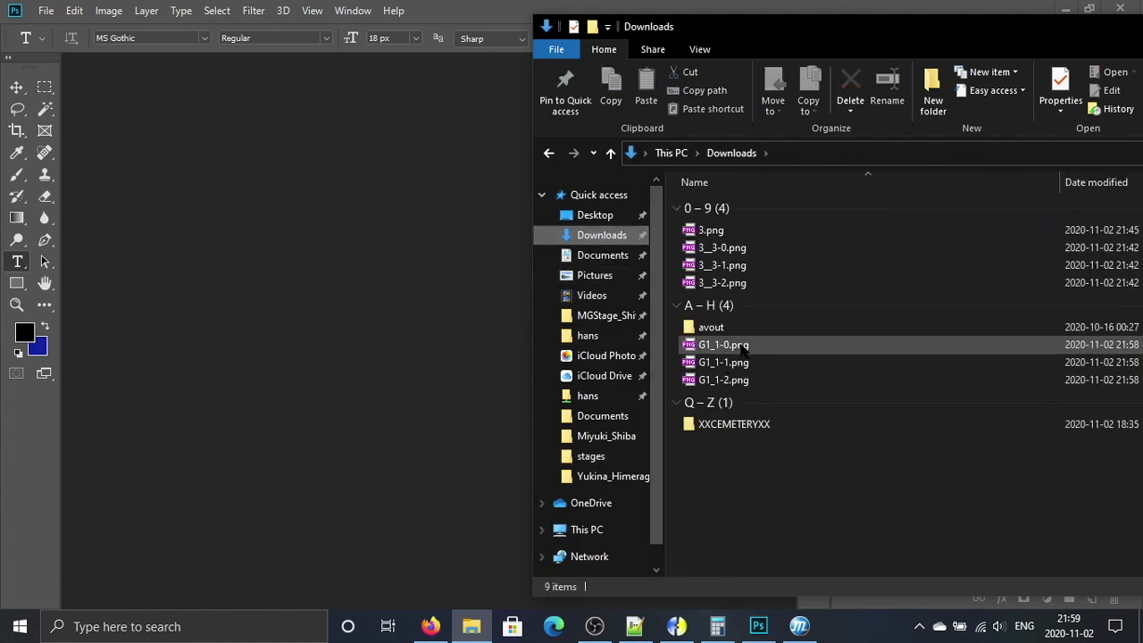
{"action": "left_click", "coordinate": [741, 346]}
{"action": "left_click", "coordinate": [741, 379], "text": "ctrl"}
{"action": "left_click", "coordinate": [728, 384], "text": "shift"}
{"action": "left_click_drag", "start_coordinate": [725, 384], "coordinate": [366, 366]}
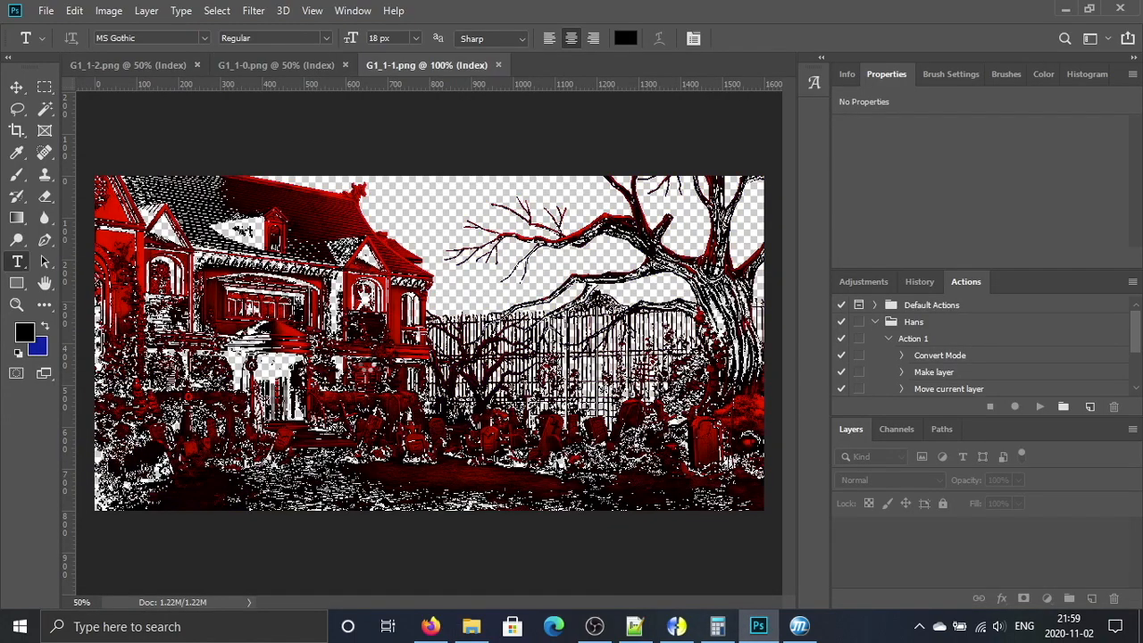
Step: Convert the blue image G1_1-2.png from indexed color to RGB Color mode
{"action": "left_click", "coordinate": [116, 68]}
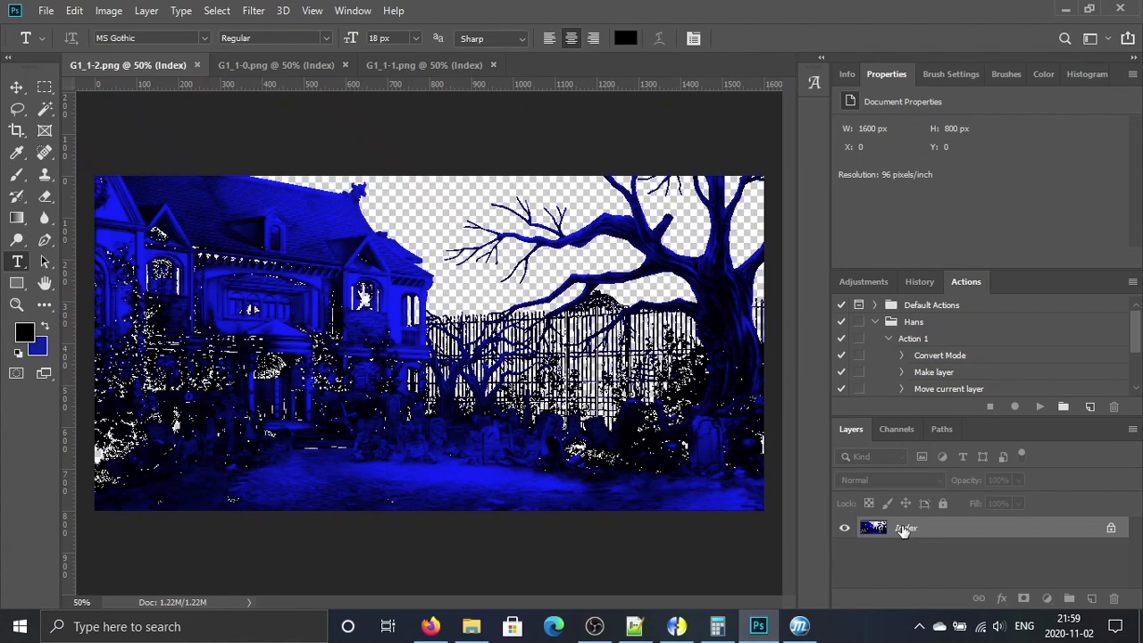
{"action": "left_click", "coordinate": [146, 10]}
{"action": "mouse_move", "coordinate": [108, 10]}
{"action": "mouse_move", "coordinate": [134, 29]}
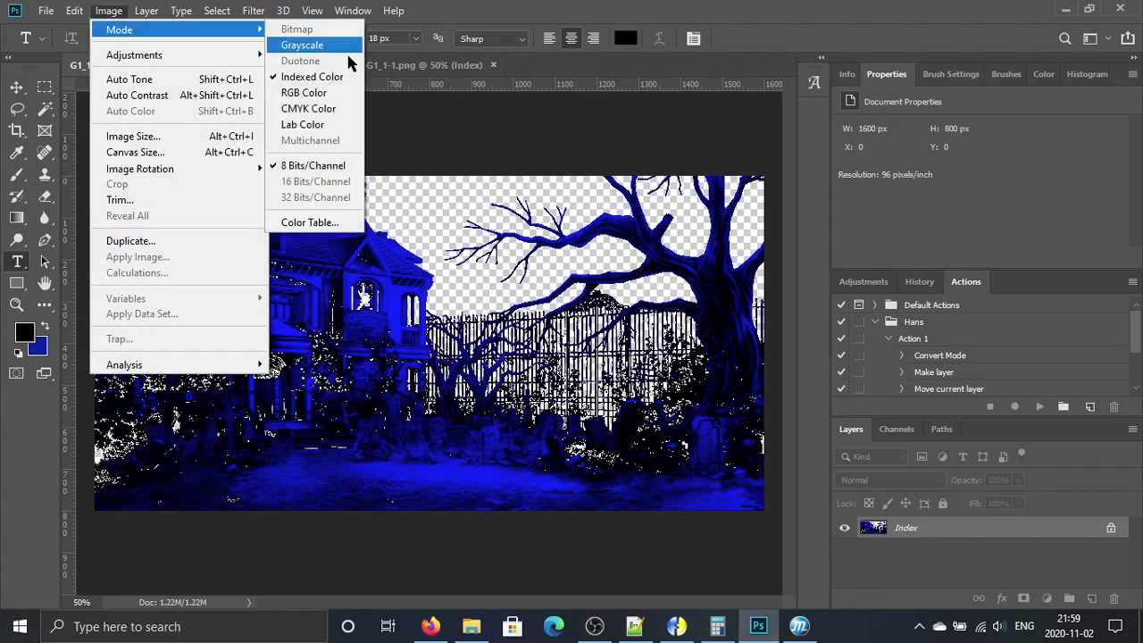
{"action": "left_click", "coordinate": [317, 95]}
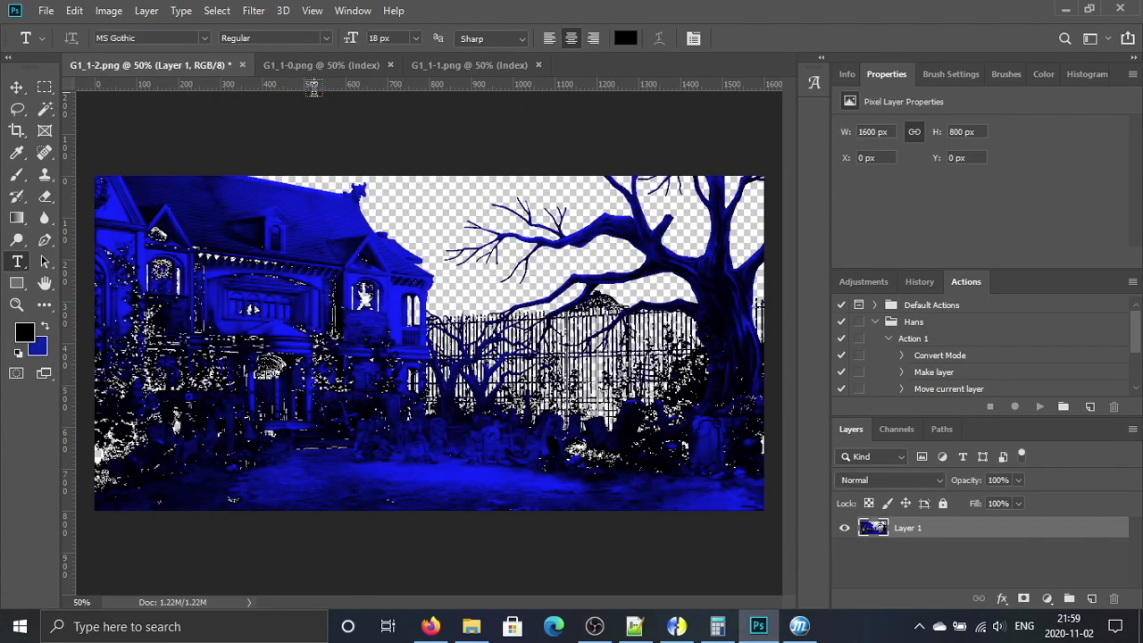
Step: Copy the whole red image G1_1-0.png and paste it as a new layer into G1_1-2.png
{"action": "left_click", "coordinate": [297, 69]}
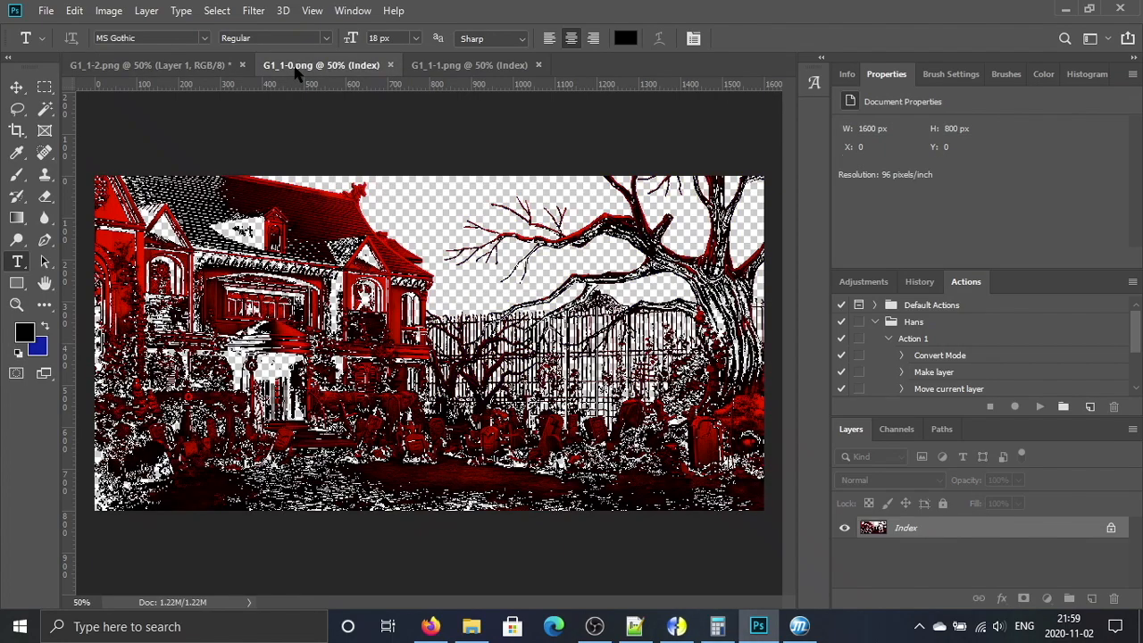
{"action": "left_click", "coordinate": [188, 69]}
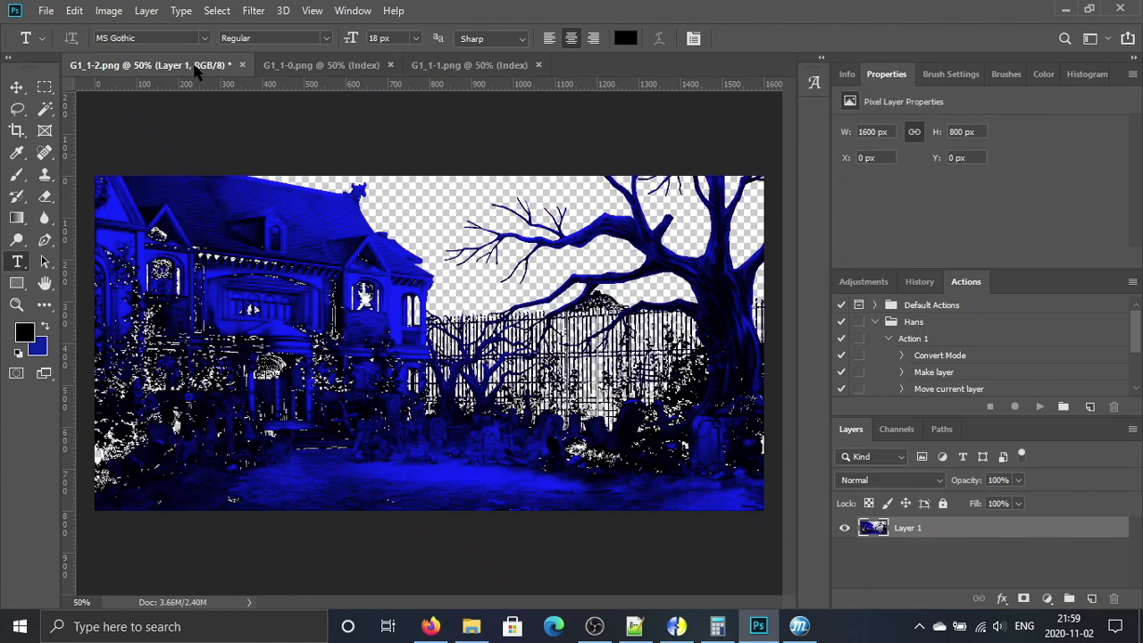
{"action": "left_click", "coordinate": [306, 69]}
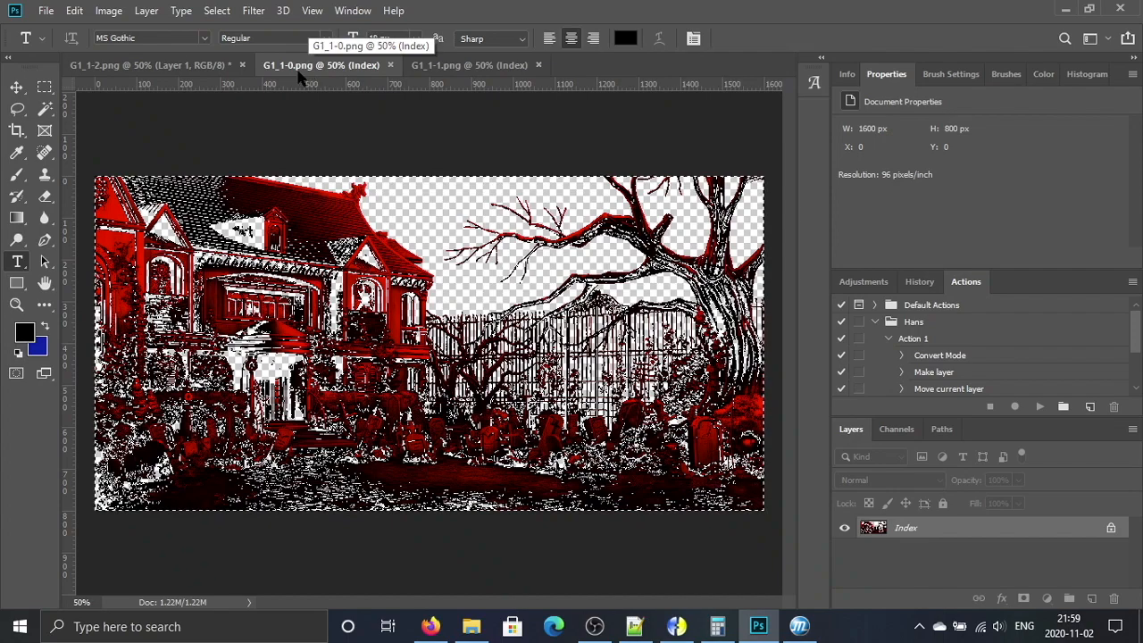
{"action": "left_click", "coordinate": [191, 70]}
{"action": "key", "text": "ctrl+v"}
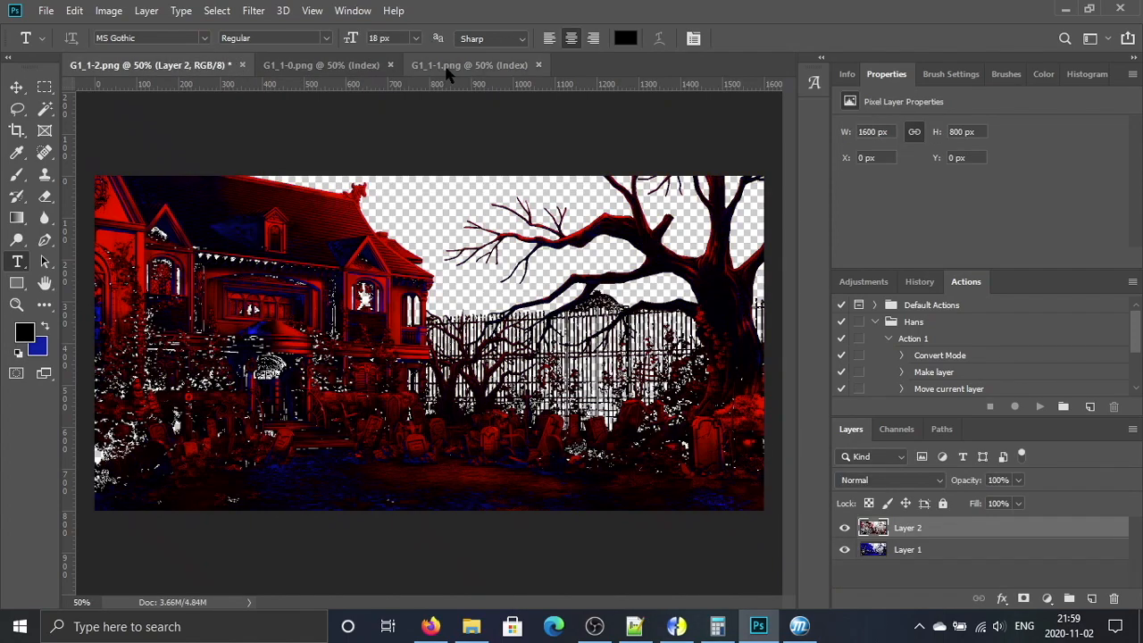
Step: Copy the whole green image G1_1-1.png and paste it as a new layer into G1_1-2.png
{"action": "left_click", "coordinate": [451, 68]}
{"action": "key", "text": "ctrl+a"}
{"action": "key", "text": "ctrl+c"}
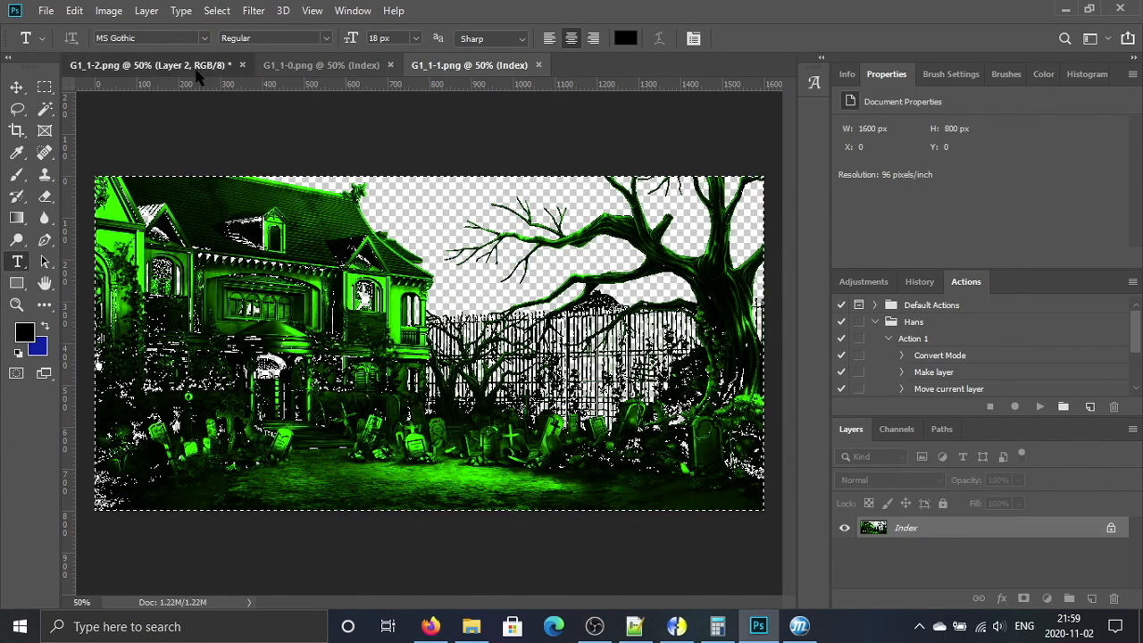
{"action": "left_click", "coordinate": [199, 69]}
{"action": "key", "text": "ctrl+v"}
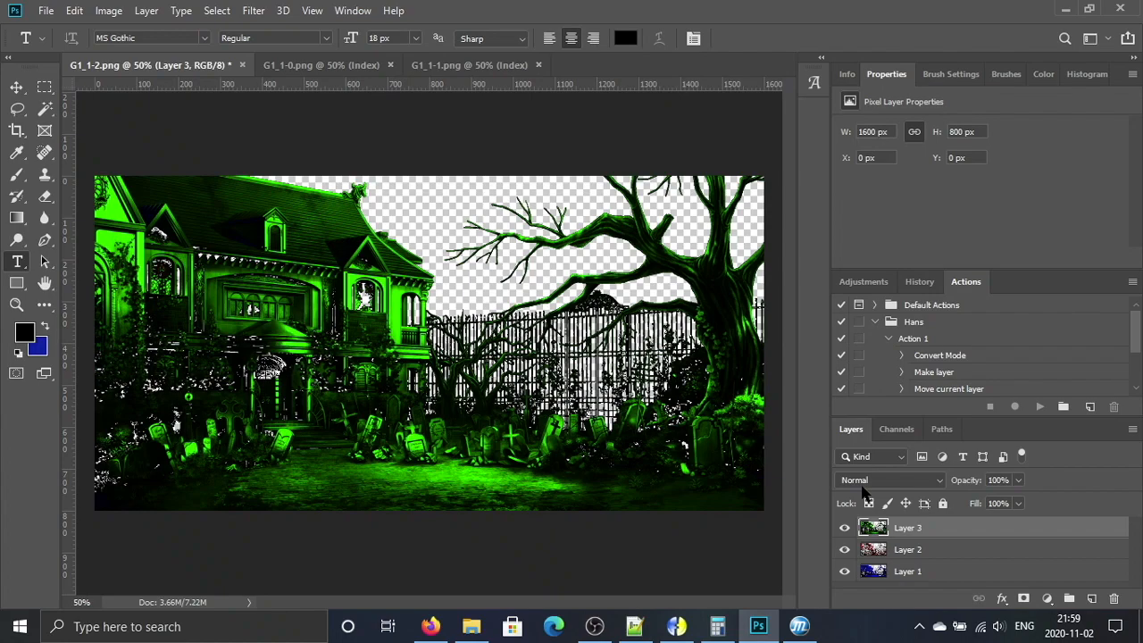
Step: Hide the green Layer 3 and set the blend mode of the red Layer 2 to Screen
{"action": "left_click", "coordinate": [909, 549]}
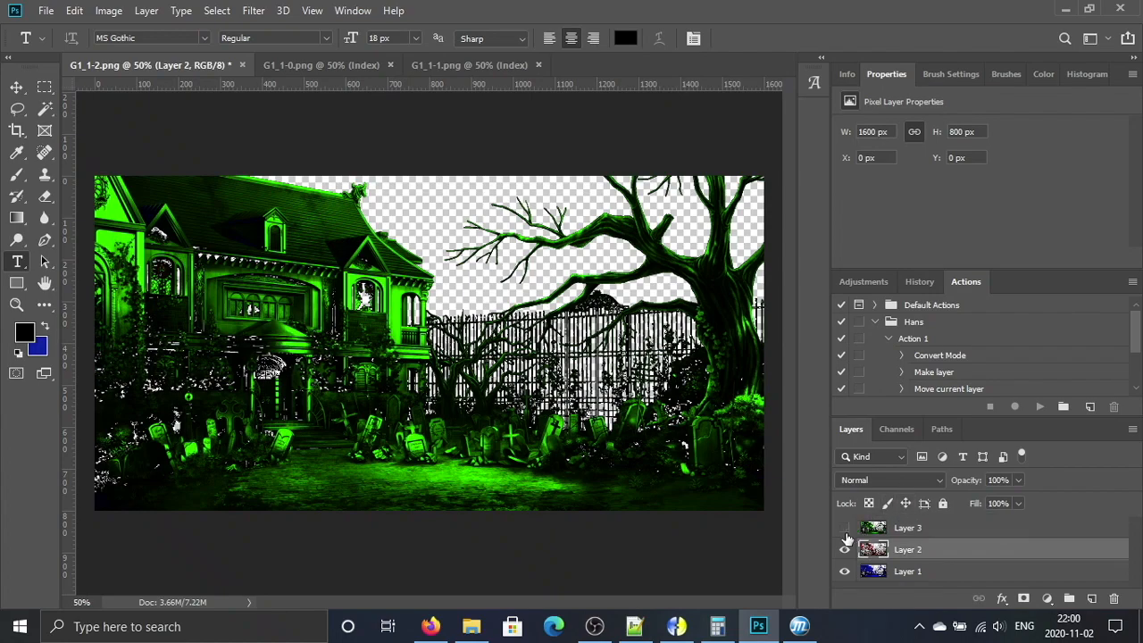
{"action": "left_click", "coordinate": [845, 530]}
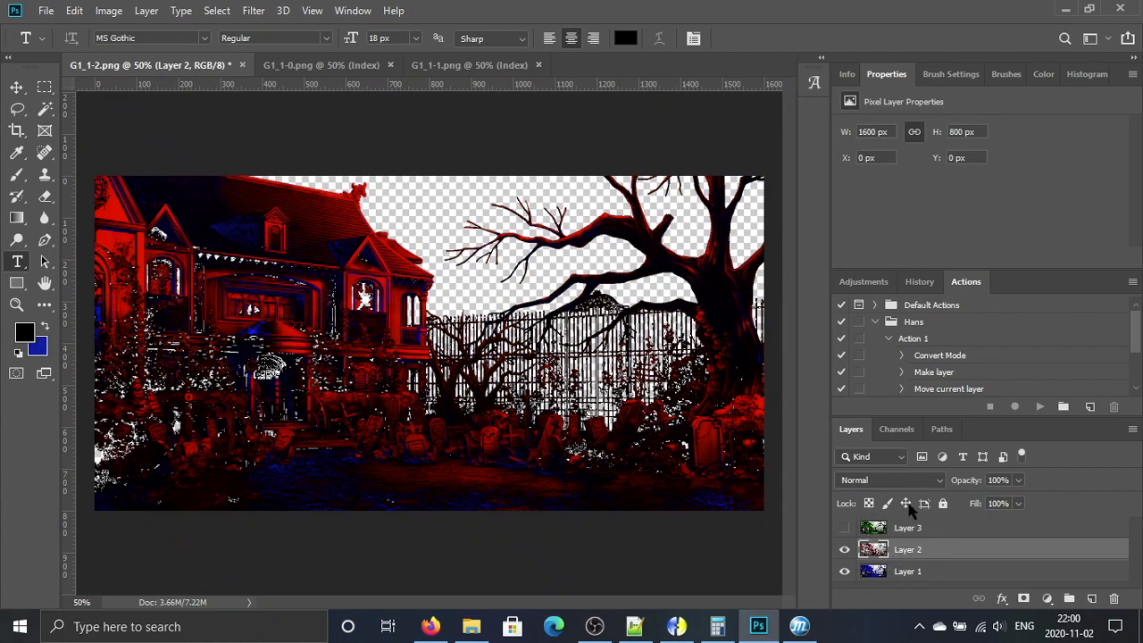
{"action": "left_click", "coordinate": [889, 480]}
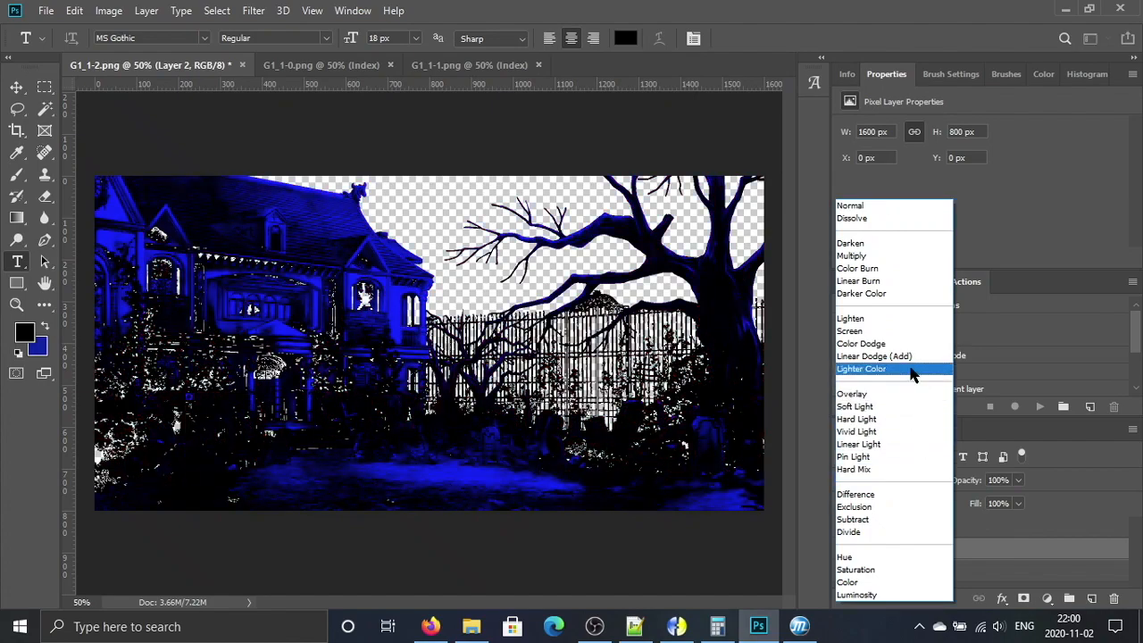
{"action": "left_click", "coordinate": [909, 332]}
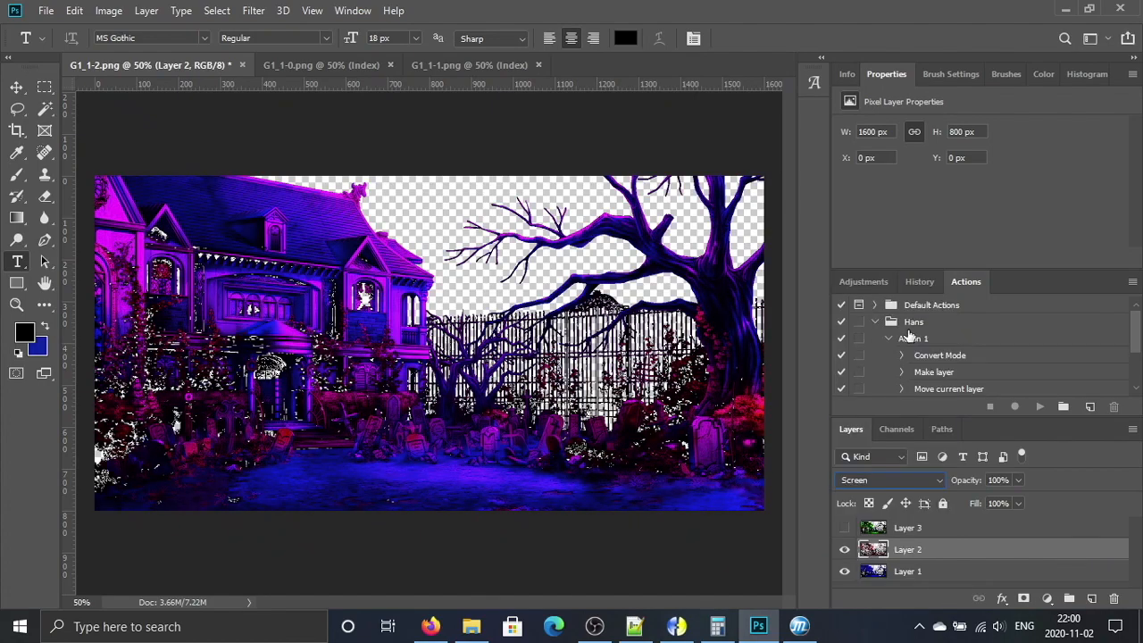
Step: Show the green Layer 3 and set its blend mode to Screen
{"action": "left_click", "coordinate": [896, 531]}
{"action": "left_click", "coordinate": [845, 529]}
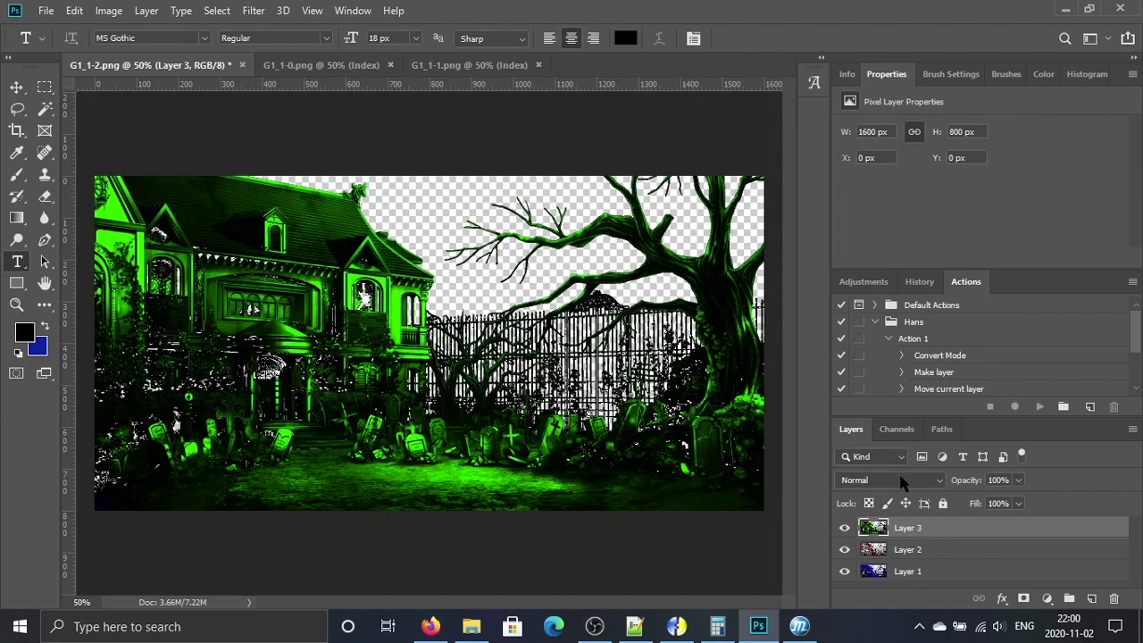
{"action": "left_click", "coordinate": [902, 481]}
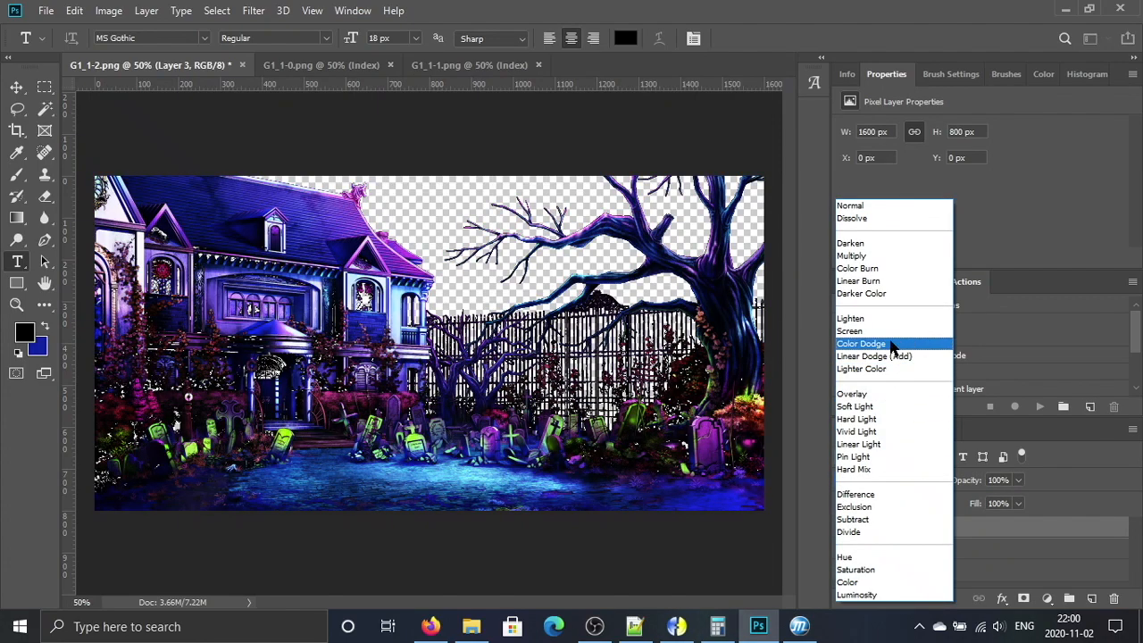
{"action": "left_click", "coordinate": [891, 333]}
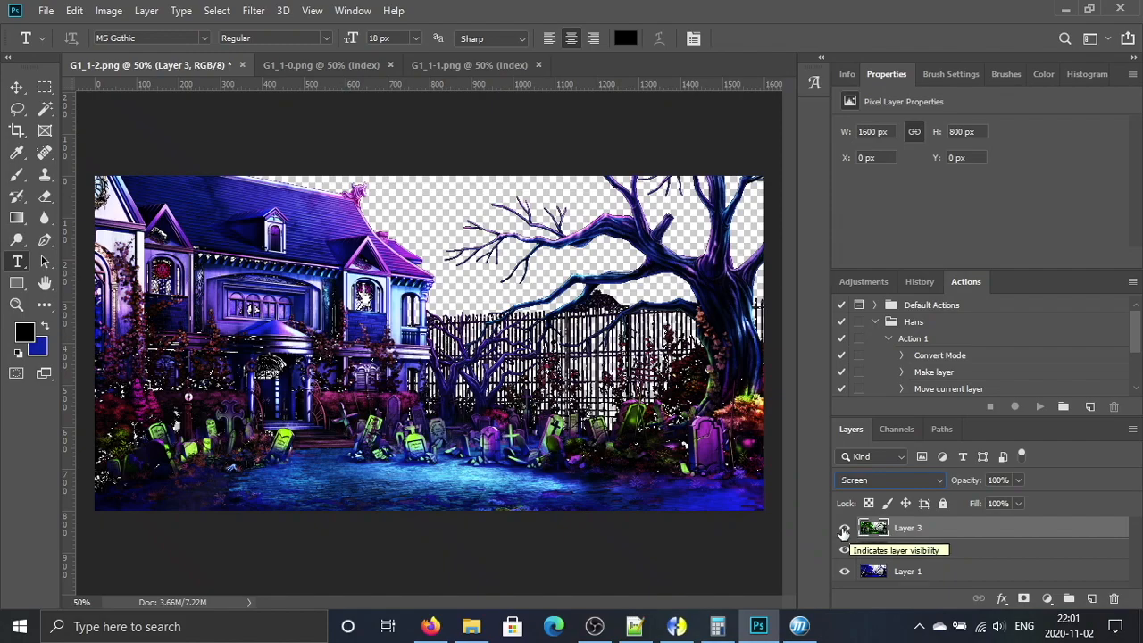
Step: Compare the blended image with the stage running in M.U.G.E.N, and inspect the house at 100% for transparent gaps
{"action": "left_click", "coordinate": [798, 626]}
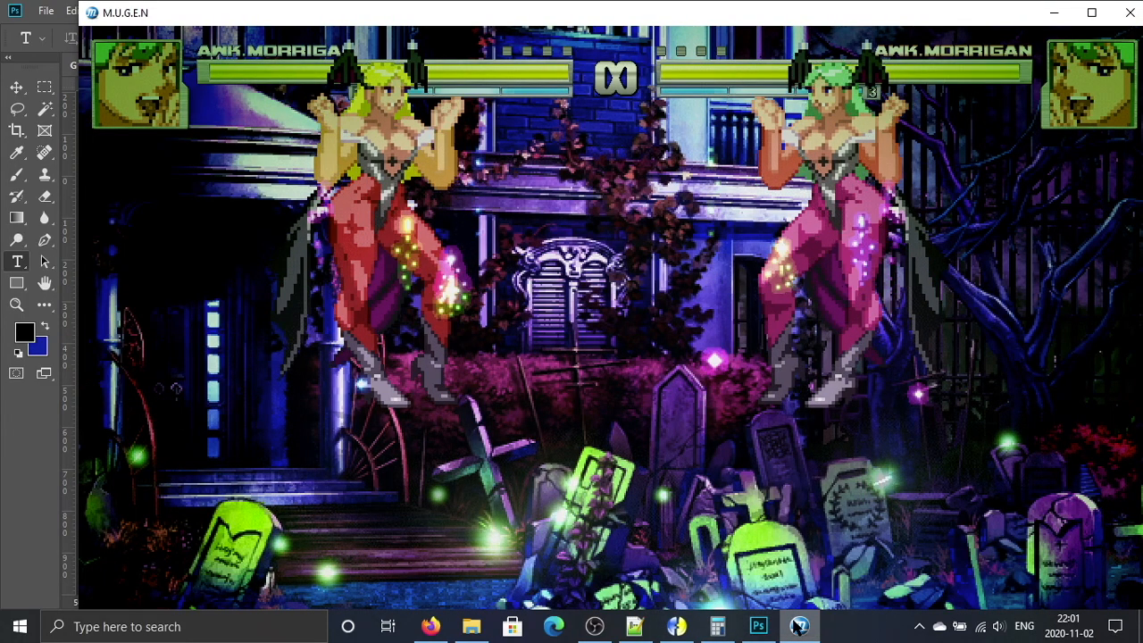
{"action": "key", "text": "alt+Tab"}
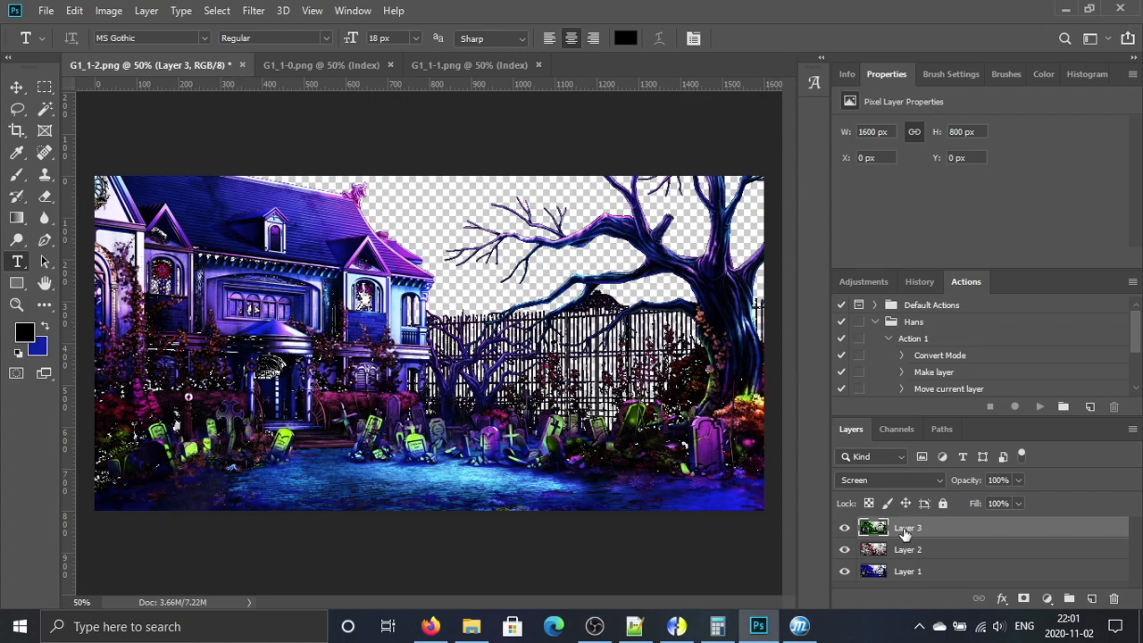
{"action": "key", "text": "ctrl+plus"}
{"action": "key", "text": "ctrl+plus"}
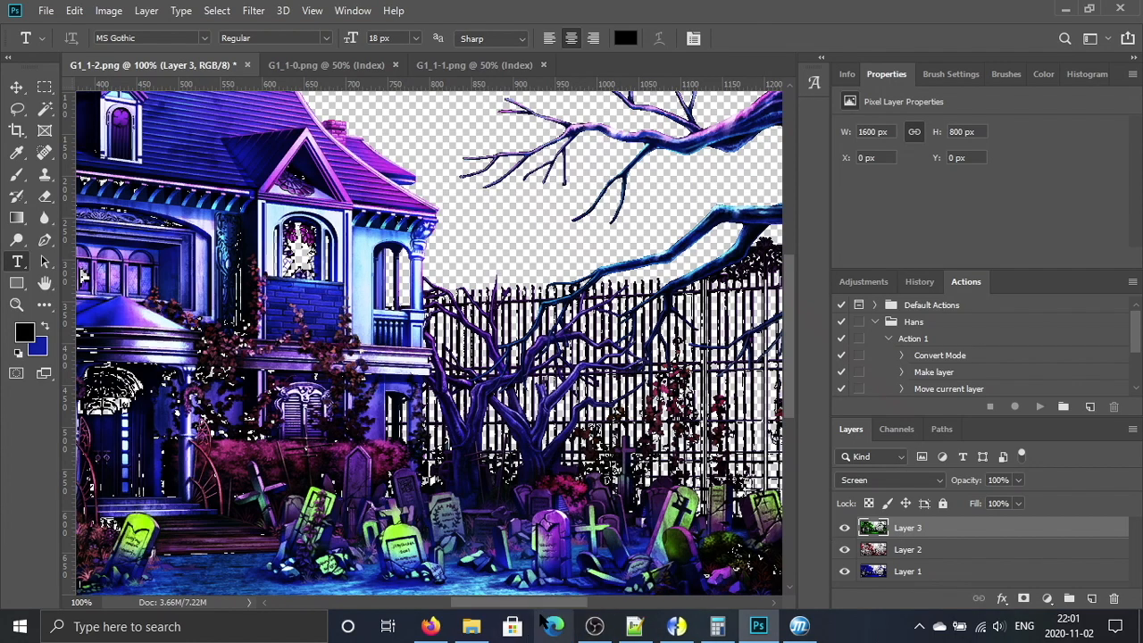
{"action": "left_click_drag", "start_coordinate": [539, 605], "coordinate": [476, 607]}
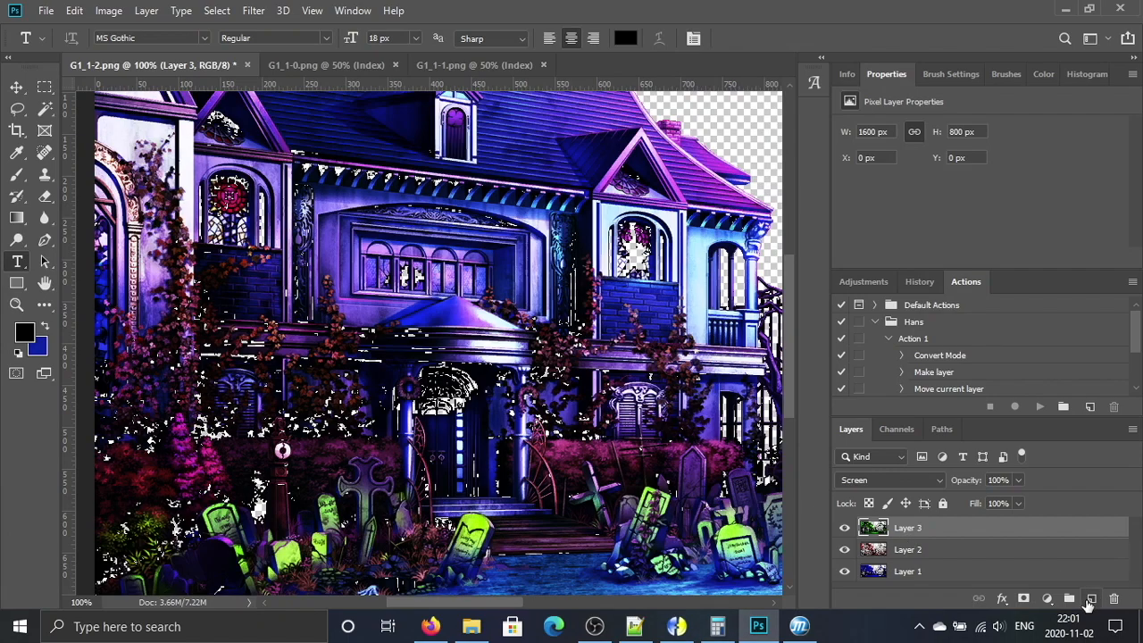
Step: Create a new empty layer and place it below Layer 1 at the bottom of the layer stack
{"action": "left_click", "coordinate": [1092, 599]}
{"action": "left_click_drag", "start_coordinate": [1135, 547], "coordinate": [1137, 578]}
{"action": "left_click_drag", "start_coordinate": [986, 560], "coordinate": [982, 589]}
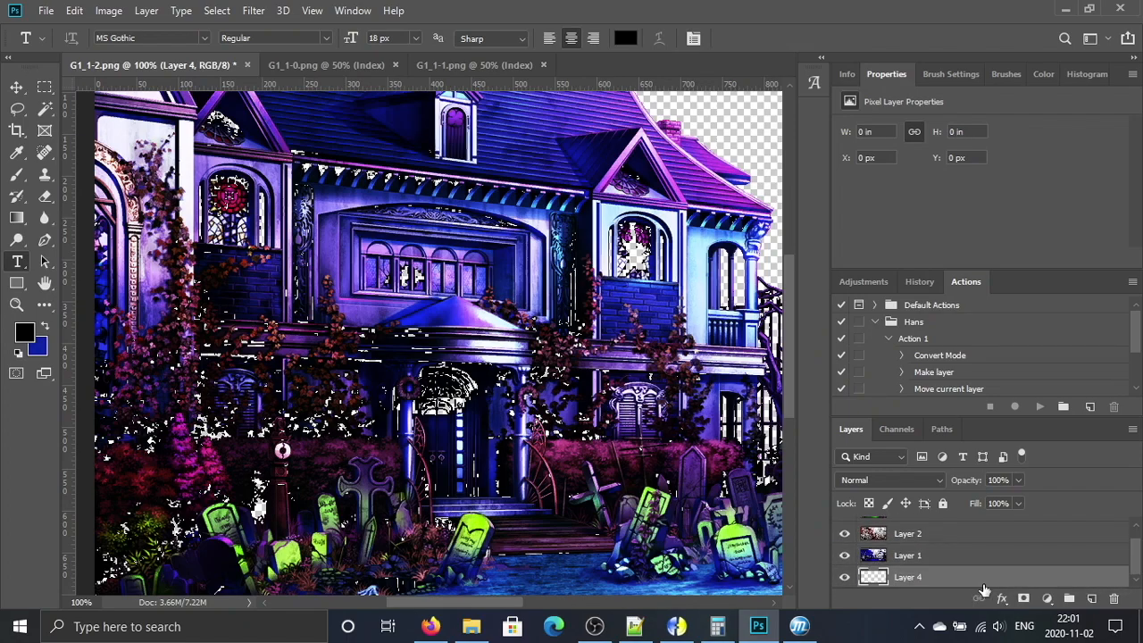
Step: Paint black on Layer 4 with the Brush tool behind the see-through gaps in the house, plants and graveyard
{"action": "left_click", "coordinate": [17, 175]}
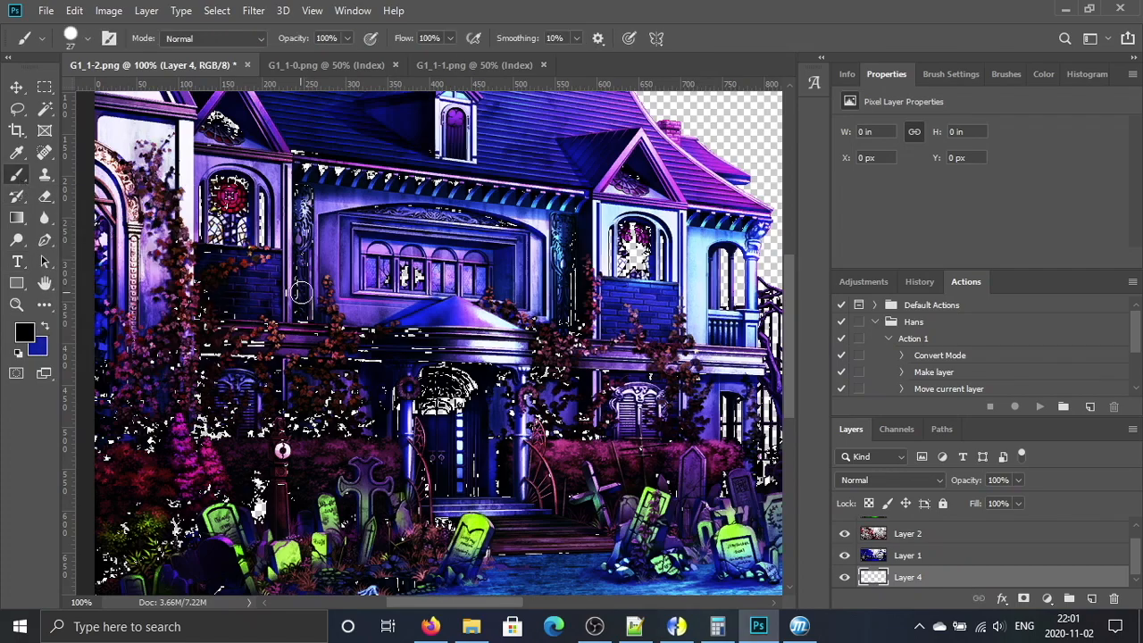
{"action": "left_click_drag", "start_coordinate": [301, 297], "coordinate": [365, 288]}
{"action": "mouse_move", "coordinate": [241, 223]}
{"action": "left_mouse_down"}
{"action": "mouse_move", "coordinate": [607, 245]}
{"action": "mouse_move", "coordinate": [598, 285]}
{"action": "mouse_move", "coordinate": [576, 302]}
{"action": "mouse_move", "coordinate": [564, 422]}
{"action": "mouse_move", "coordinate": [337, 327]}
{"action": "mouse_move", "coordinate": [102, 181]}
{"action": "mouse_move", "coordinate": [273, 246]}
{"action": "mouse_move", "coordinate": [593, 565]}
{"action": "mouse_move", "coordinate": [272, 572]}
{"action": "left_mouse_up"}
{"action": "key", "text": "ctrl+minus"}
{"action": "key", "text": "ctrl+minus"}
{"action": "key", "text": "ctrl+plus"}
{"action": "mouse_move", "coordinate": [333, 422]}
{"action": "left_mouse_down"}
{"action": "mouse_move", "coordinate": [396, 472]}
{"action": "mouse_move", "coordinate": [743, 523]}
{"action": "left_mouse_up"}
{"action": "scroll", "coordinate": [744, 522], "scroll_direction": "right", "scroll_amount": 5}
{"action": "left_click_drag", "start_coordinate": [575, 602], "coordinate": [443, 601]}
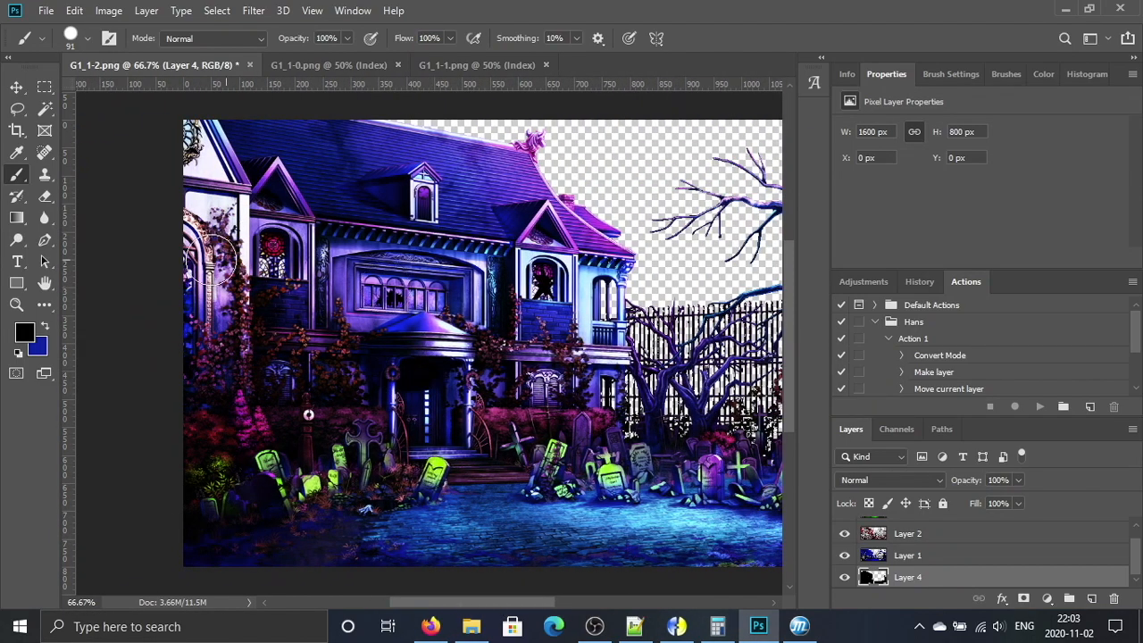
{"action": "scroll", "coordinate": [580, 500], "scroll_direction": "right", "scroll_amount": 5}
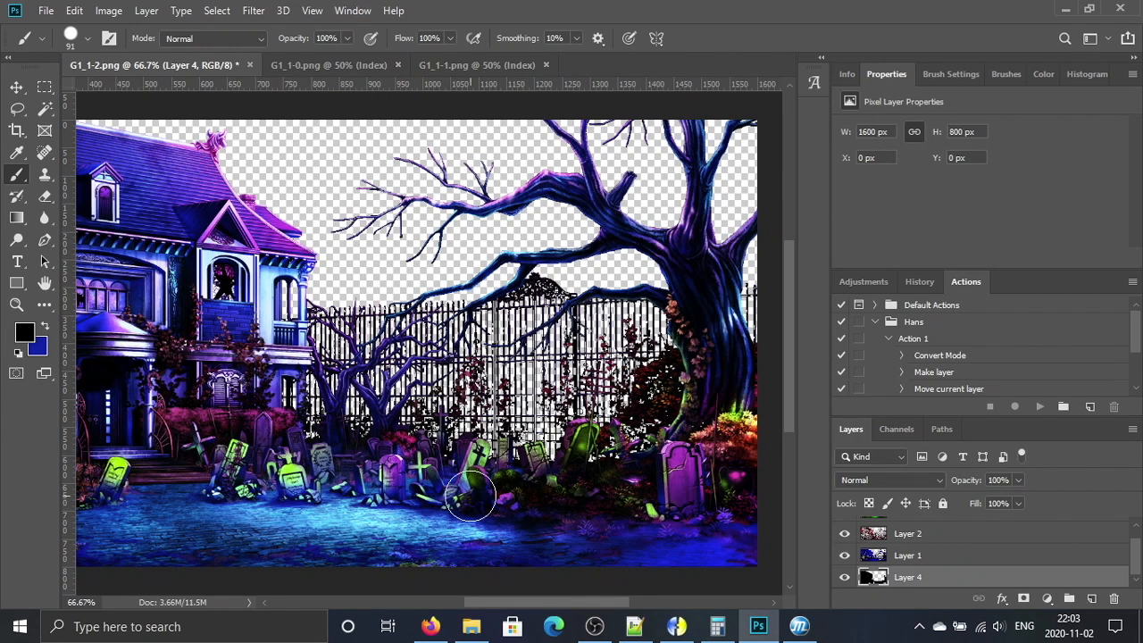
{"action": "left_click_drag", "start_coordinate": [543, 605], "coordinate": [480, 602]}
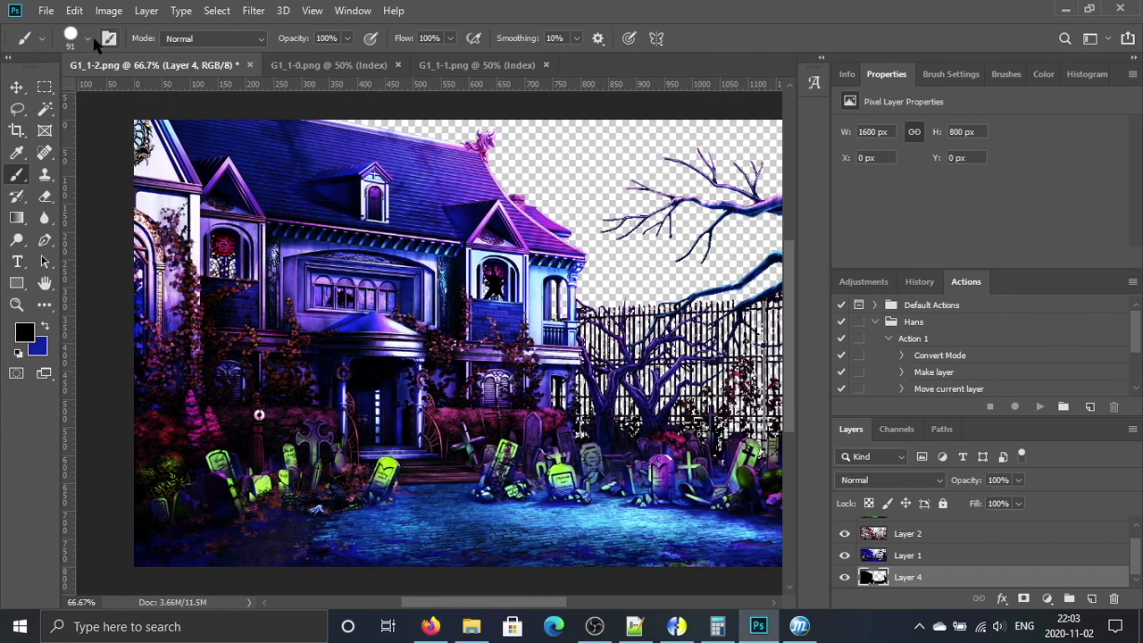
Step: Save the merged image as G1.png in Downloads, in PNG format with the smallest file size
{"action": "left_click", "coordinate": [45, 11]}
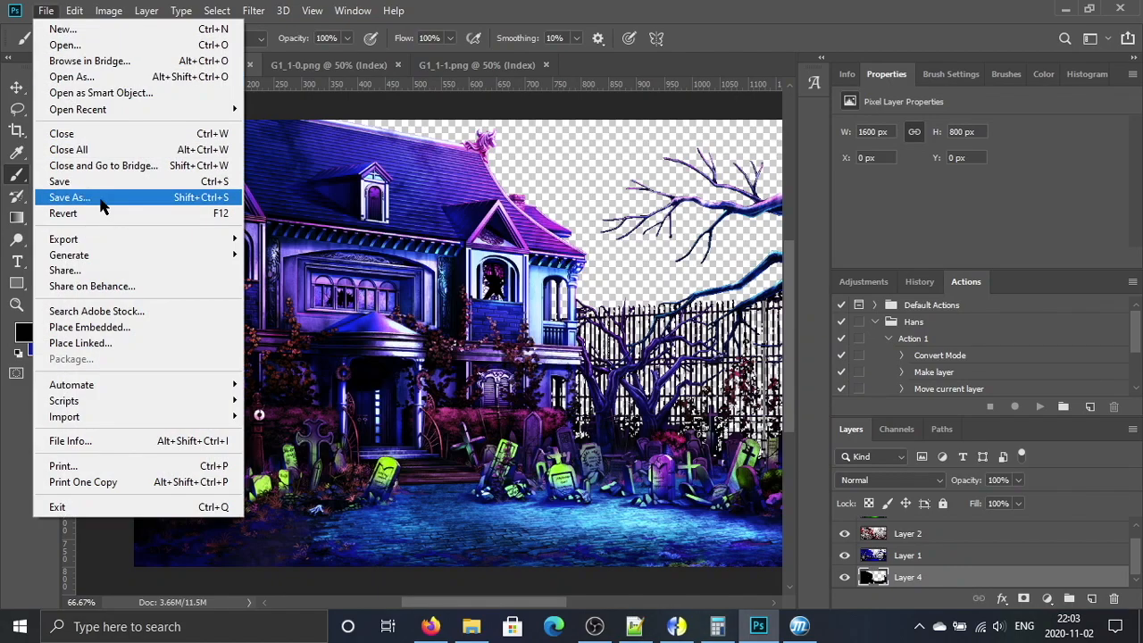
{"action": "left_click", "coordinate": [70, 197]}
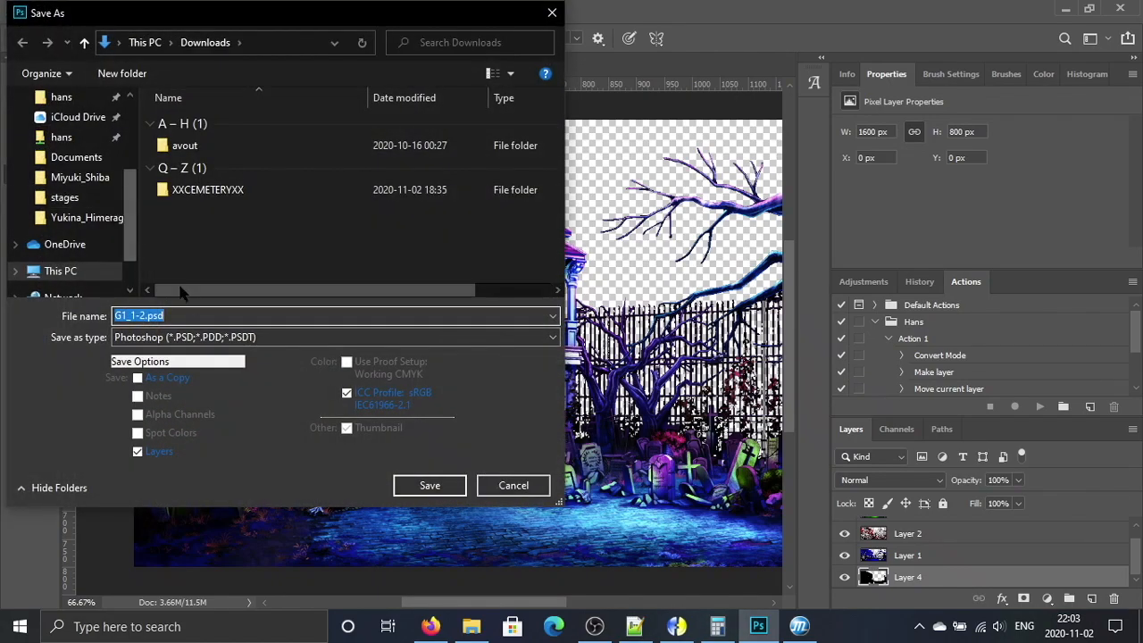
{"action": "left_click", "coordinate": [223, 337]}
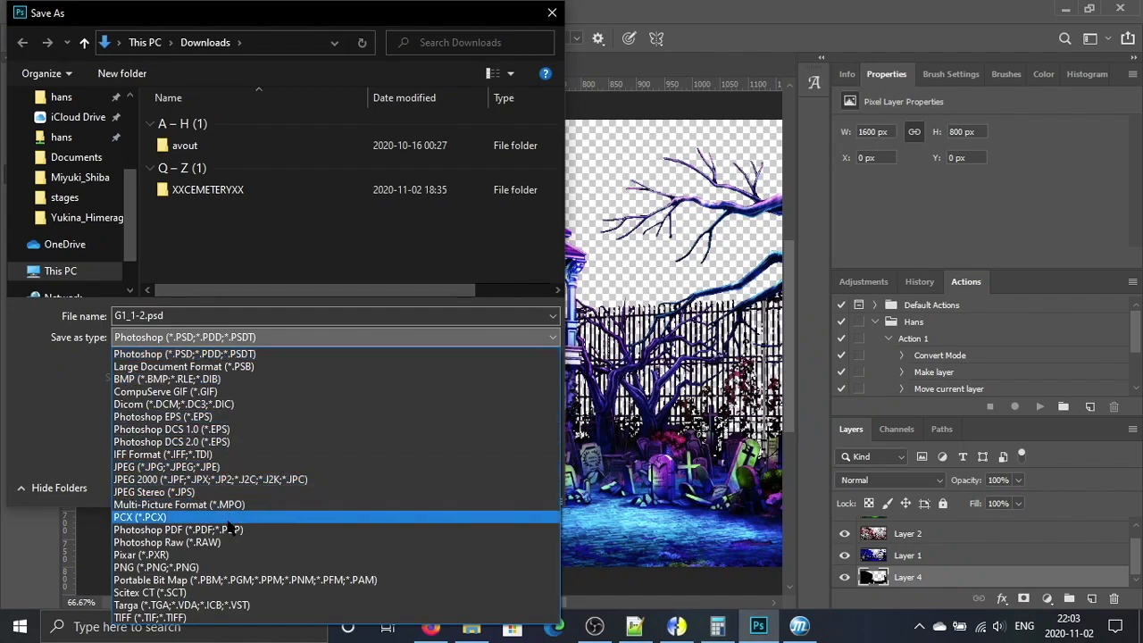
{"action": "left_click", "coordinate": [239, 569]}
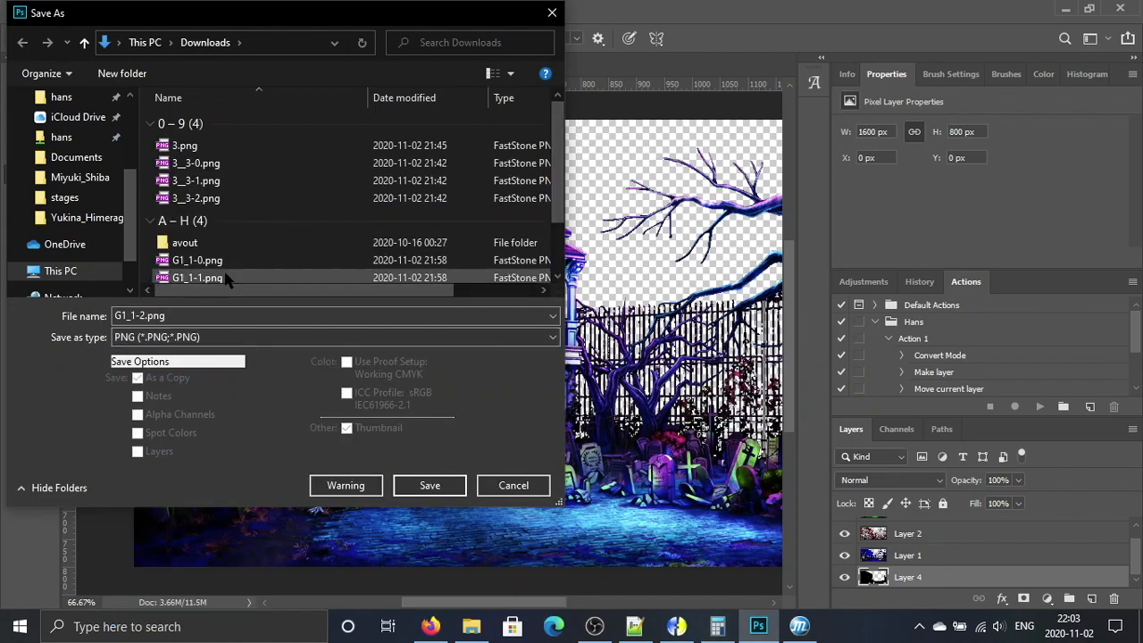
{"action": "left_click", "coordinate": [116, 316]}
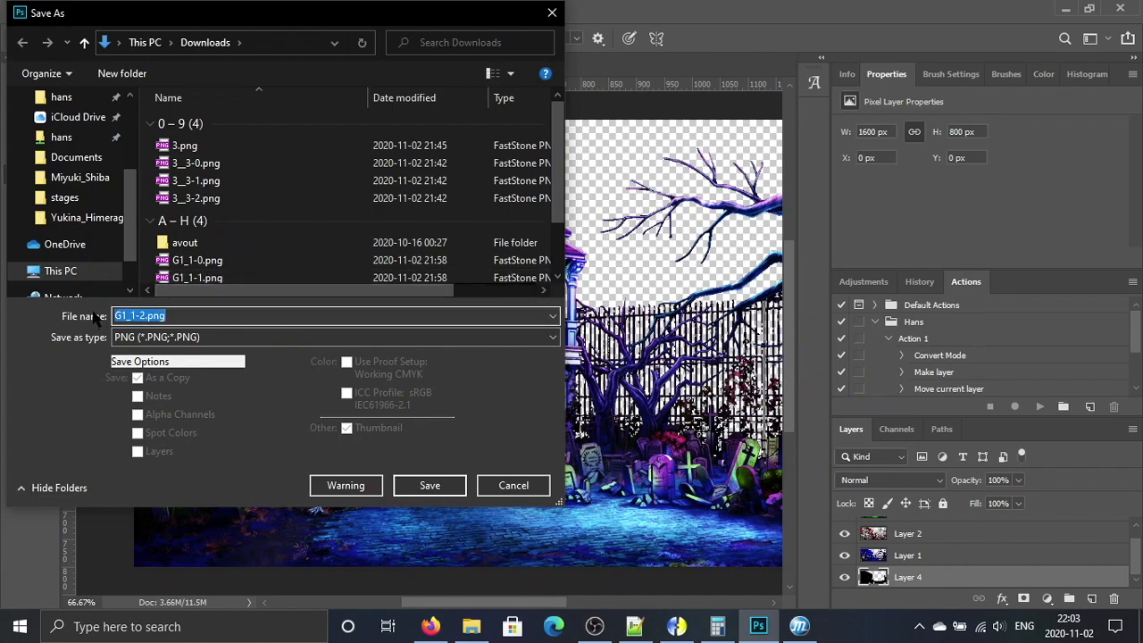
{"action": "type", "text": "G1"}
{"action": "left_click", "coordinate": [30, 407]}
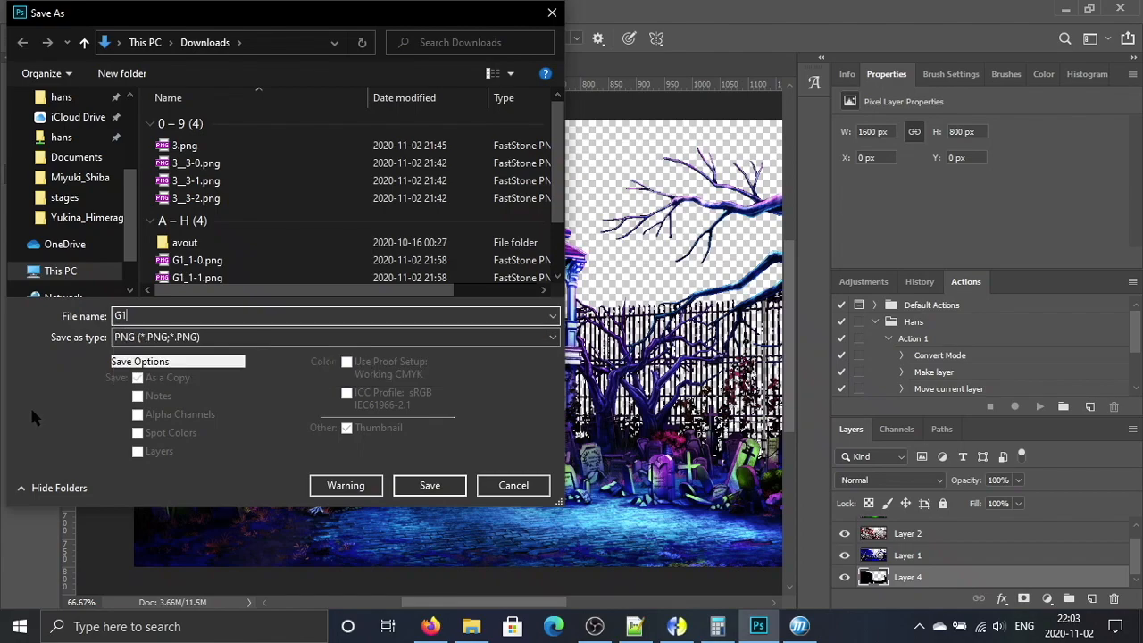
{"action": "left_click", "coordinate": [413, 486]}
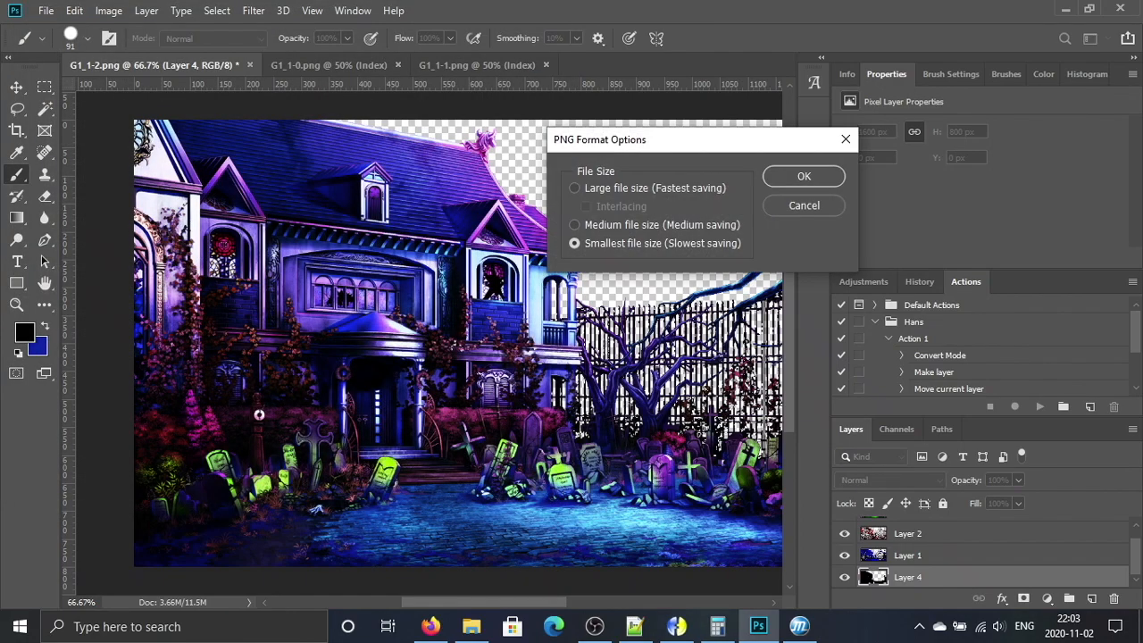
{"action": "left_click", "coordinate": [807, 177]}
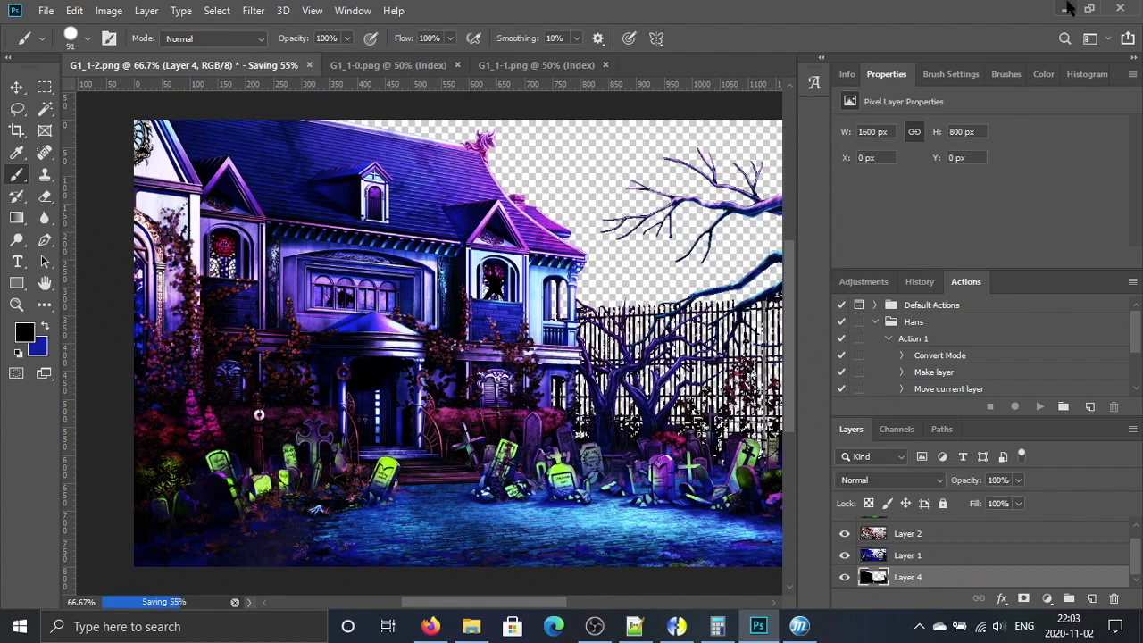
Step: Switch to VirtuallTek Fighter Factory and export only the current group 2 sprite as G2.png into Downloads
{"action": "left_click", "coordinate": [1069, 7]}
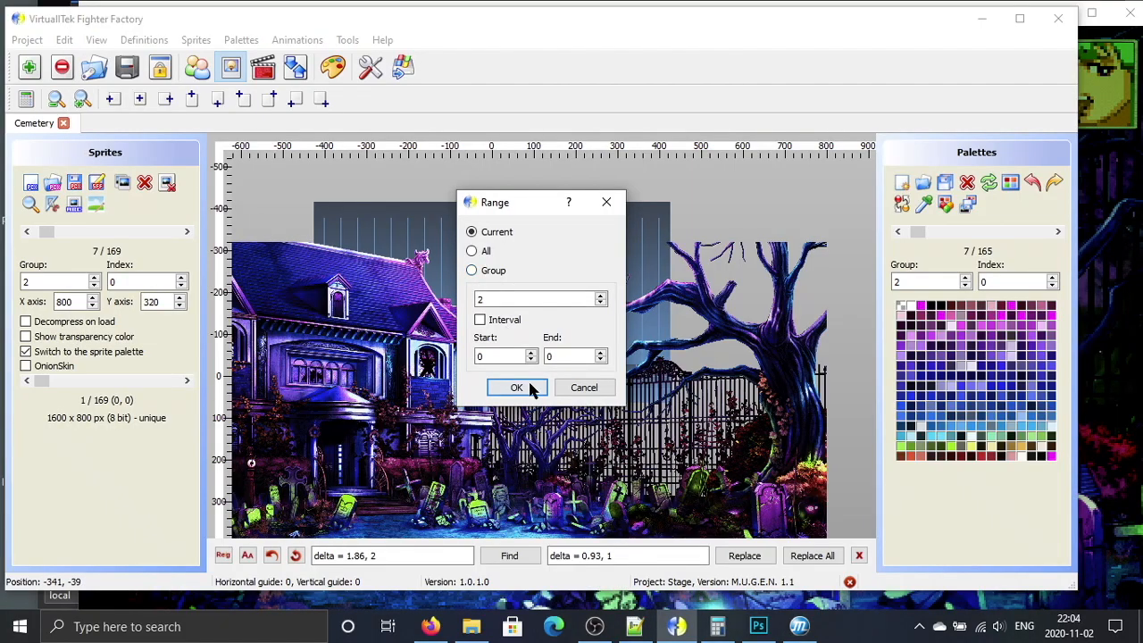
{"action": "left_click", "coordinate": [516, 386]}
{"action": "type", "text": "G1"}
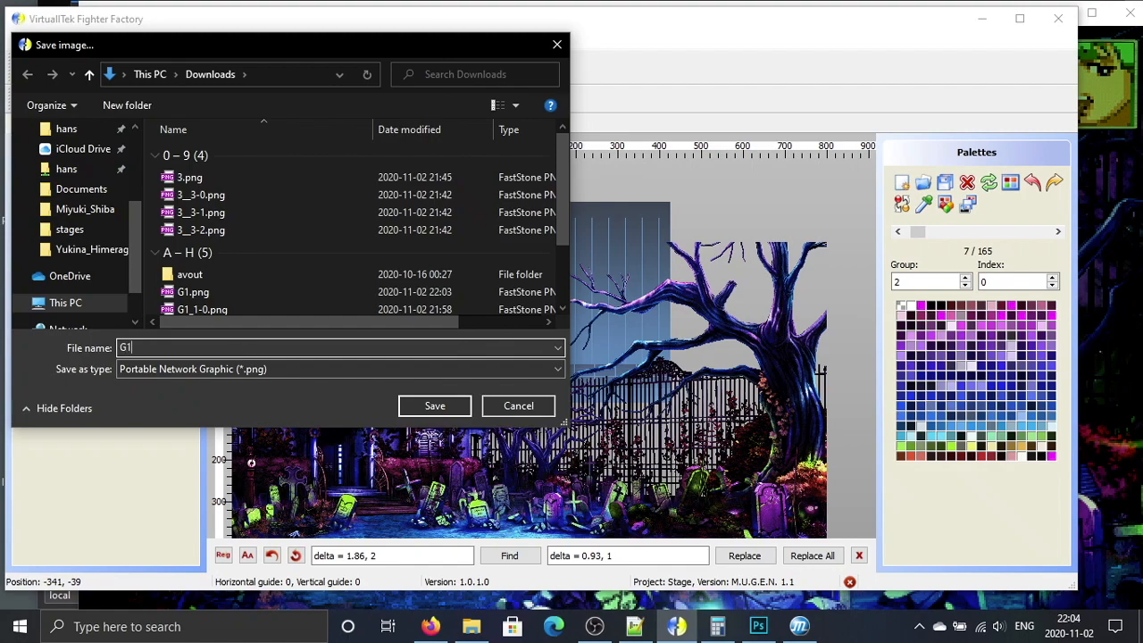
{"action": "left_click", "coordinate": [435, 405]}
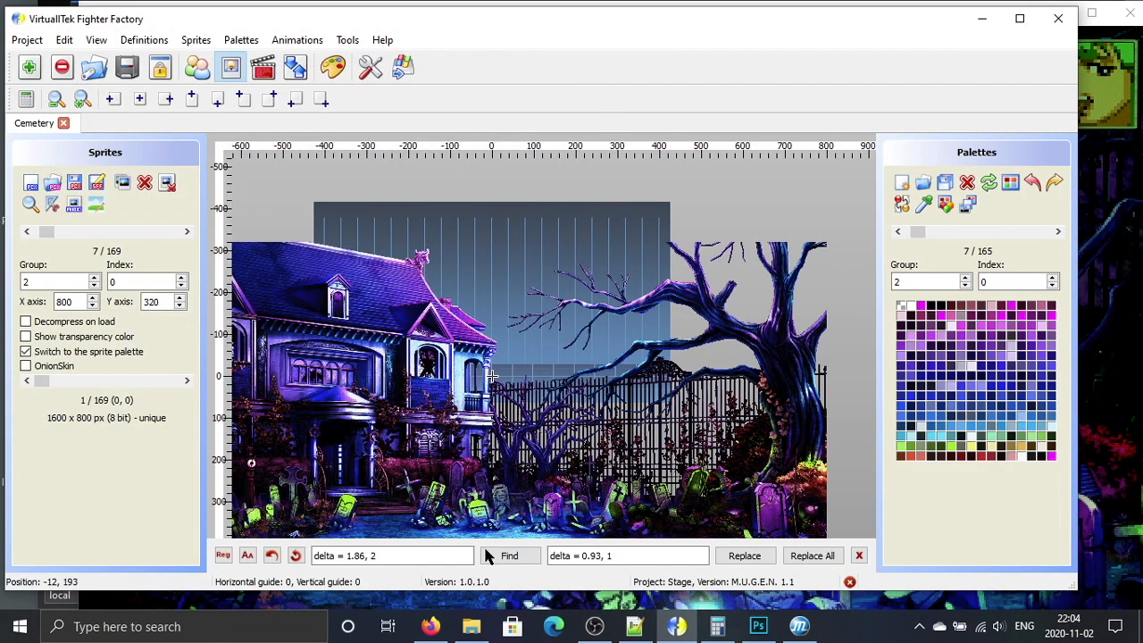
Step: Permanently delete G1_1-0.png, G1_1-1.png and G1_1-2.png from the Downloads folder
{"action": "left_click", "coordinate": [471, 626]}
{"action": "left_click", "coordinate": [861, 533]}
{"action": "left_click", "coordinate": [743, 365]}
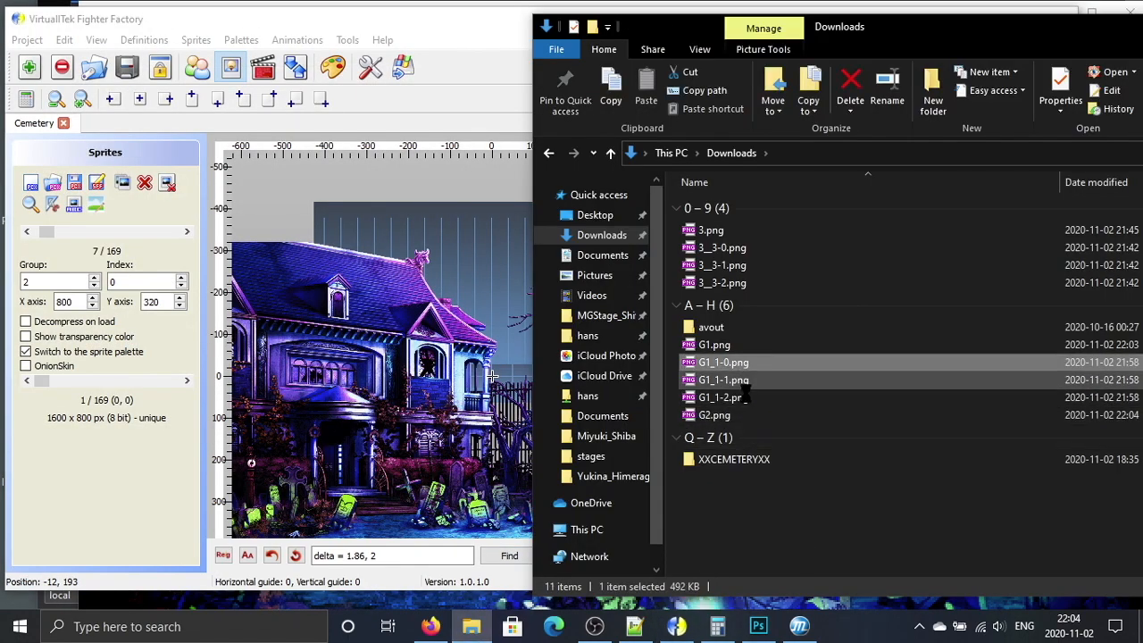
{"action": "left_click", "coordinate": [743, 398], "text": "shift"}
{"action": "key", "text": "shift+Delete"}
{"action": "key", "text": "Return"}
Step: Open G1.png in the full-screen image viewer and display its file attributes
{"action": "left_click", "coordinate": [740, 348]}
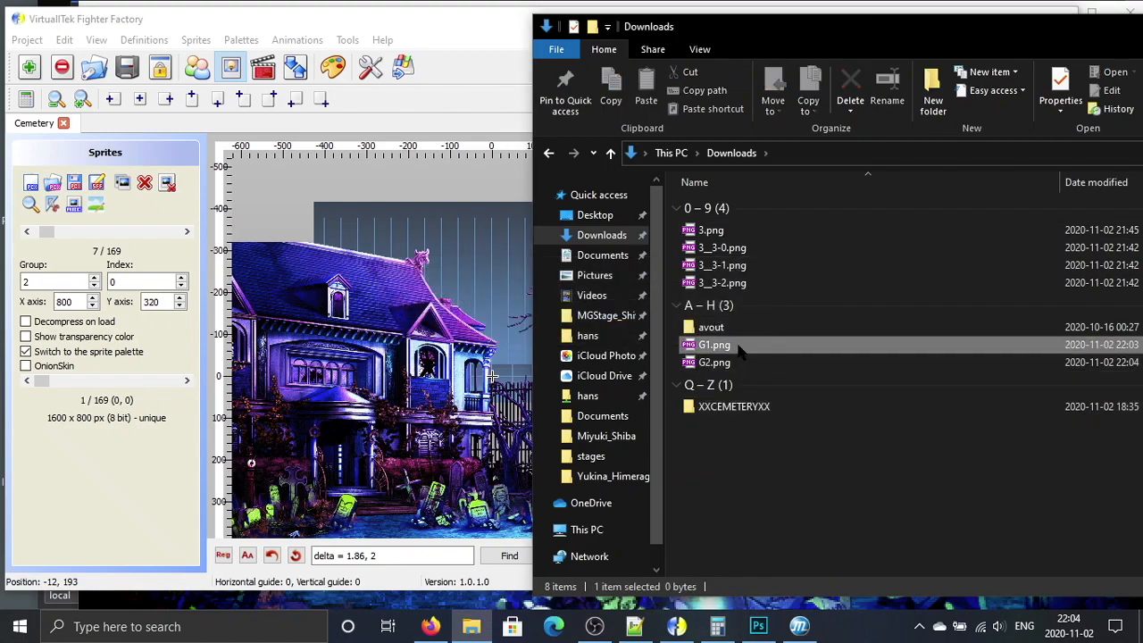
{"action": "double_click", "coordinate": [739, 348]}
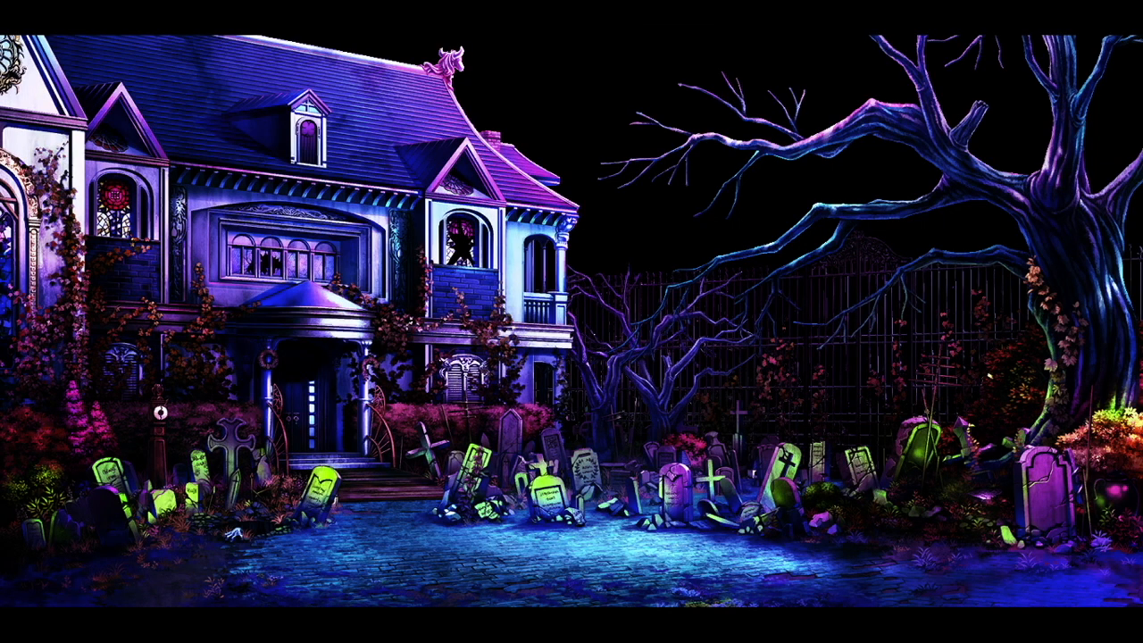
{"action": "mouse_move", "coordinate": [1140, 359]}
{"action": "mouse_move", "coordinate": [1141, 454]}
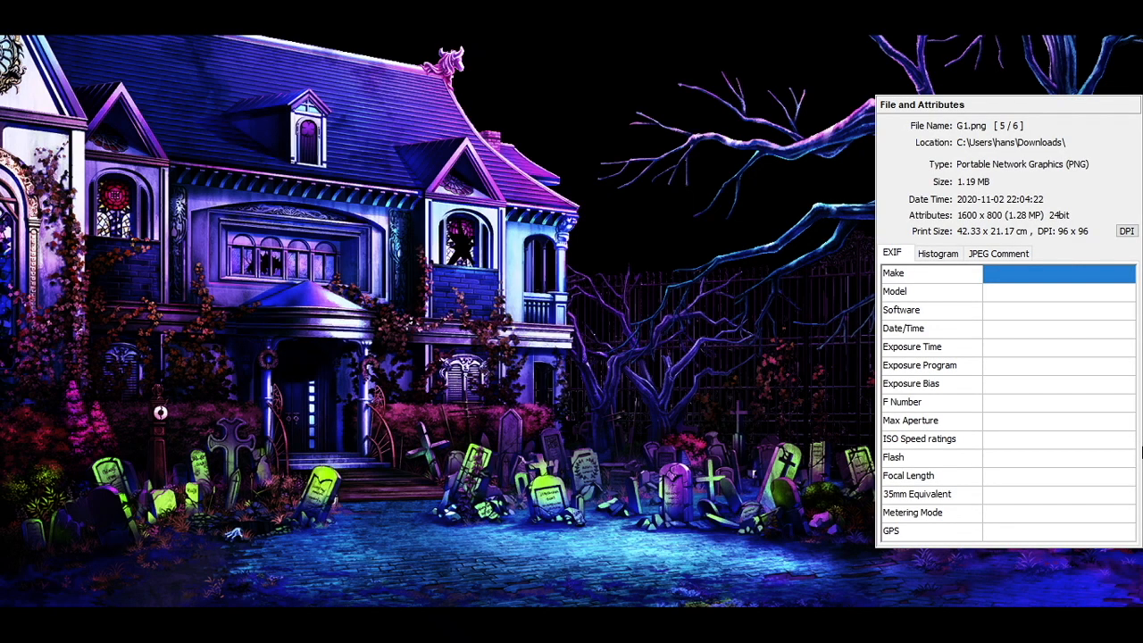
Step: Flip repeatedly between G1.png and G2.png to compare their colours, bit depth and fence detail
{"action": "scroll", "coordinate": [1142, 453], "scroll_direction": "up", "scroll_amount": 1}
{"action": "scroll", "coordinate": [1142, 453], "scroll_direction": "down", "scroll_amount": 2}
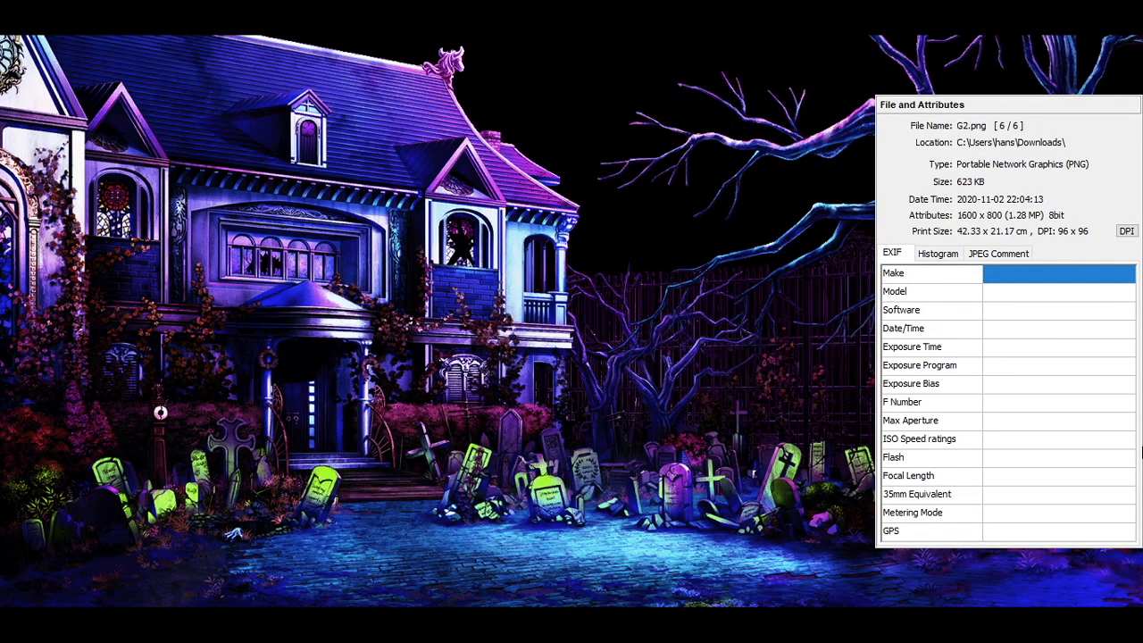
{"action": "scroll", "coordinate": [1142, 453], "scroll_direction": "up", "scroll_amount": 1}
{"action": "scroll", "coordinate": [1141, 454], "scroll_direction": "down", "scroll_amount": 1}
{"action": "scroll", "coordinate": [1141, 453], "scroll_direction": "up", "scroll_amount": 1}
{"action": "scroll", "coordinate": [1141, 454], "scroll_direction": "down", "scroll_amount": 1}
{"action": "scroll", "coordinate": [1141, 453], "scroll_direction": "up", "scroll_amount": 1}
{"action": "scroll", "coordinate": [1141, 454], "scroll_direction": "down", "scroll_amount": 1}
{"action": "scroll", "coordinate": [1141, 454], "scroll_direction": "up", "scroll_amount": 1}
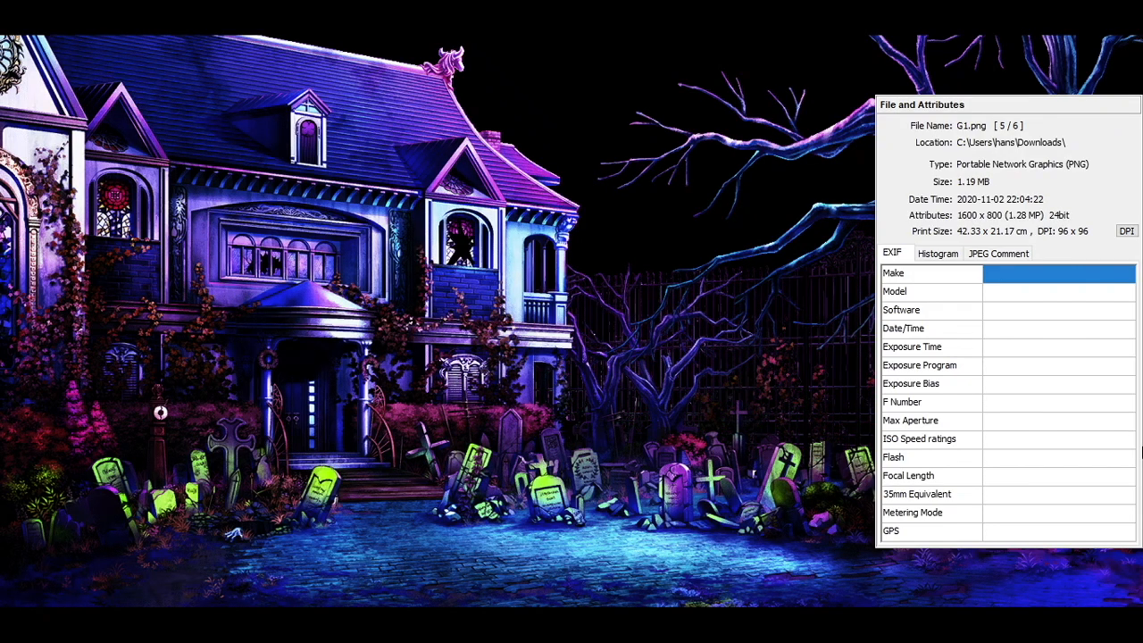
{"action": "scroll", "coordinate": [1141, 453], "scroll_direction": "down", "scroll_amount": 1}
{"action": "scroll", "coordinate": [1141, 453], "scroll_direction": "up", "scroll_amount": 1}
{"action": "scroll", "coordinate": [1141, 453], "scroll_direction": "down", "scroll_amount": 1}
{"action": "scroll", "coordinate": [1141, 453], "scroll_direction": "up", "scroll_amount": 1}
{"action": "scroll", "coordinate": [1141, 454], "scroll_direction": "down", "scroll_amount": 1}
{"action": "scroll", "coordinate": [1141, 453], "scroll_direction": "up", "scroll_amount": 1}
{"action": "scroll", "coordinate": [1141, 454], "scroll_direction": "down", "scroll_amount": 1}
{"action": "scroll", "coordinate": [1141, 453], "scroll_direction": "up", "scroll_amount": 1}
{"action": "scroll", "coordinate": [1142, 453], "scroll_direction": "down", "scroll_amount": 1}
{"action": "scroll", "coordinate": [1141, 453], "scroll_direction": "up", "scroll_amount": 1}
{"action": "scroll", "coordinate": [1141, 454], "scroll_direction": "down", "scroll_amount": 1}
{"action": "scroll", "coordinate": [1141, 454], "scroll_direction": "up", "scroll_amount": 1}
{"action": "scroll", "coordinate": [1141, 454], "scroll_direction": "down", "scroll_amount": 1}
{"action": "scroll", "coordinate": [1139, 446], "scroll_direction": "up", "scroll_amount": 1}
{"action": "scroll", "coordinate": [1140, 446], "scroll_direction": "down", "scroll_amount": 1}
{"action": "scroll", "coordinate": [1139, 447], "scroll_direction": "up", "scroll_amount": 1}
{"action": "scroll", "coordinate": [1141, 454], "scroll_direction": "down", "scroll_amount": 1}
{"action": "scroll", "coordinate": [1141, 454], "scroll_direction": "up", "scroll_amount": 1}
{"action": "scroll", "coordinate": [1141, 454], "scroll_direction": "down", "scroll_amount": 1}
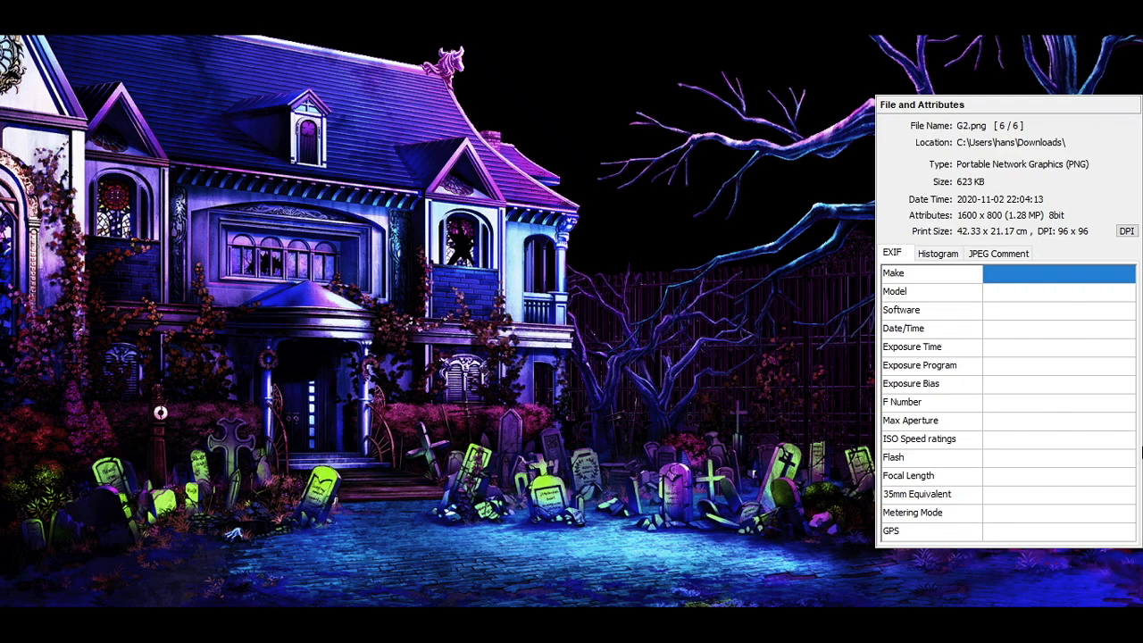
{"action": "scroll", "coordinate": [1141, 454], "scroll_direction": "up", "scroll_amount": 1}
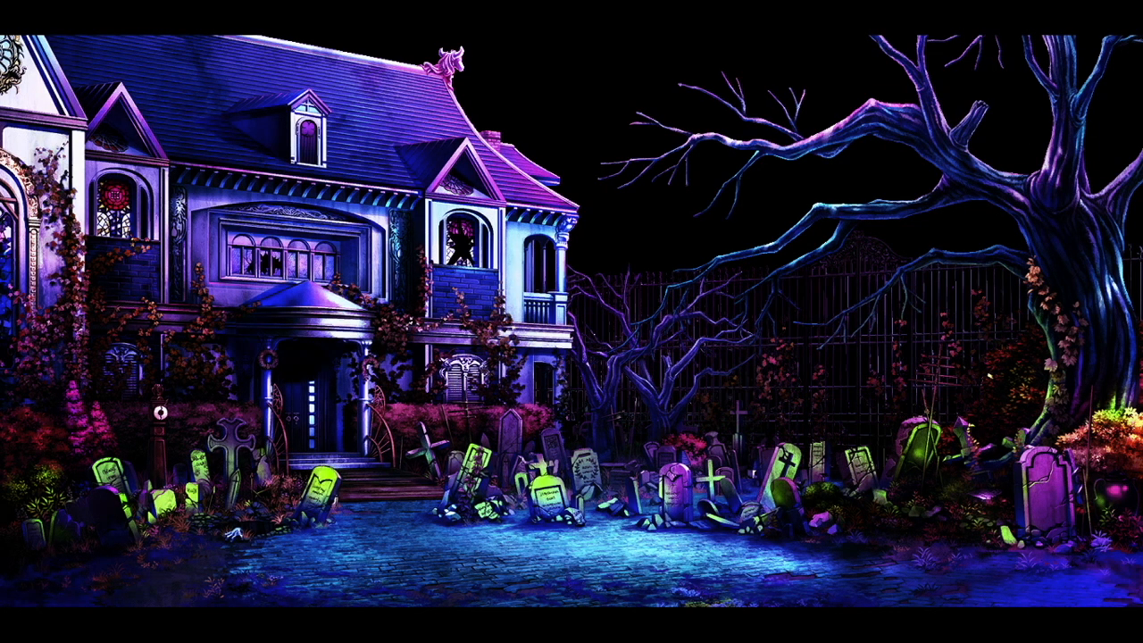
Step: Examine the fence and gravestones close up in the image viewer, and return to VirtuallTek Fighter Factory
{"action": "left_click_drag", "start_coordinate": [1069, 485], "coordinate": [1080, 498]}
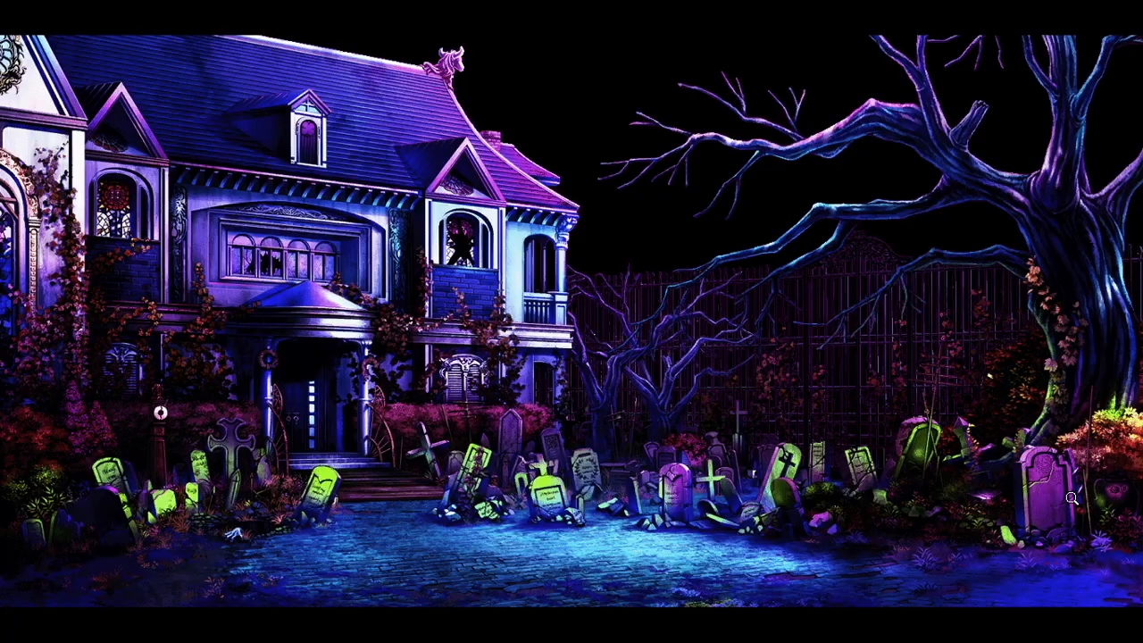
{"action": "left_click", "coordinate": [1080, 497]}
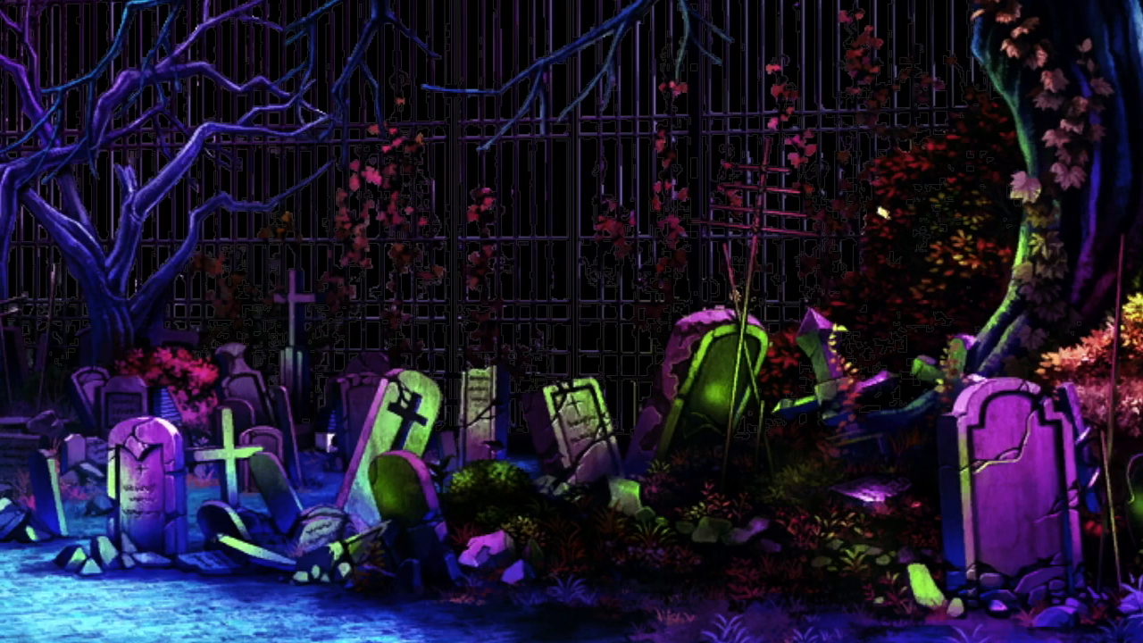
{"action": "left_click", "coordinate": [1071, 497]}
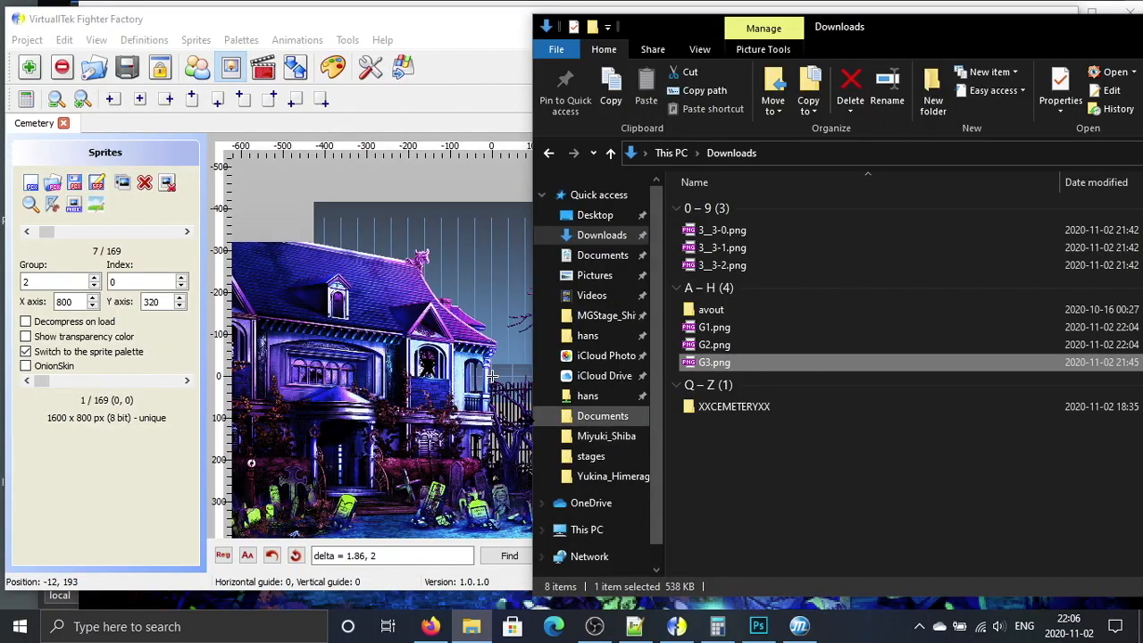
{"action": "left_click", "coordinate": [407, 10]}
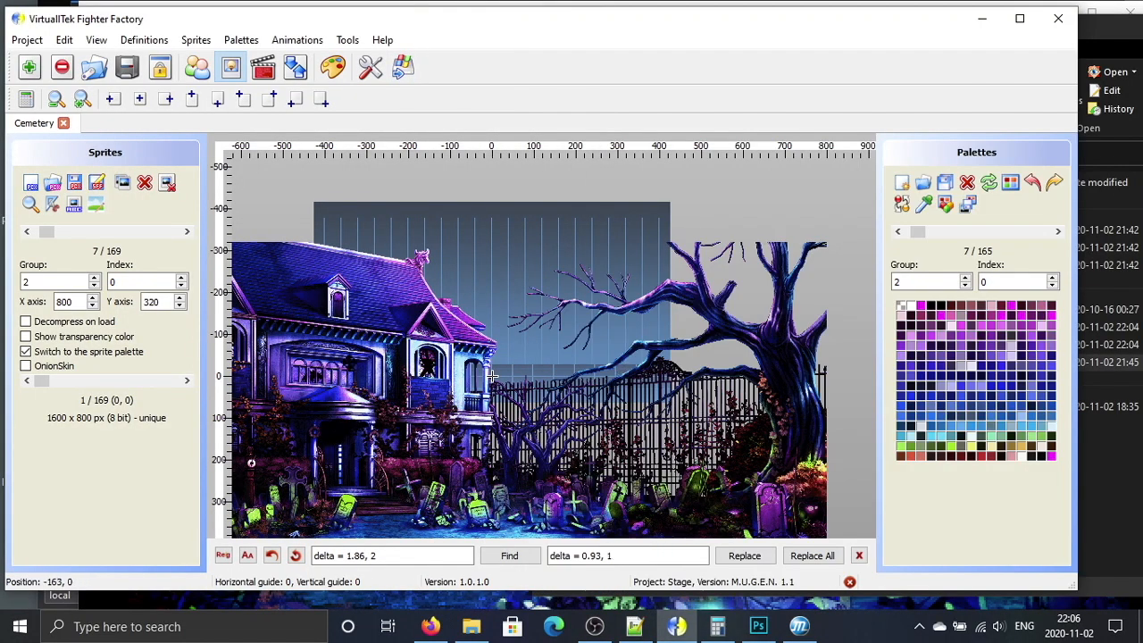
Step: Turn on OnionSkin and compare the group 2 house sprite's placement against the group 3 background
{"action": "left_click", "coordinate": [47, 366]}
{"action": "left_click", "coordinate": [186, 233]}
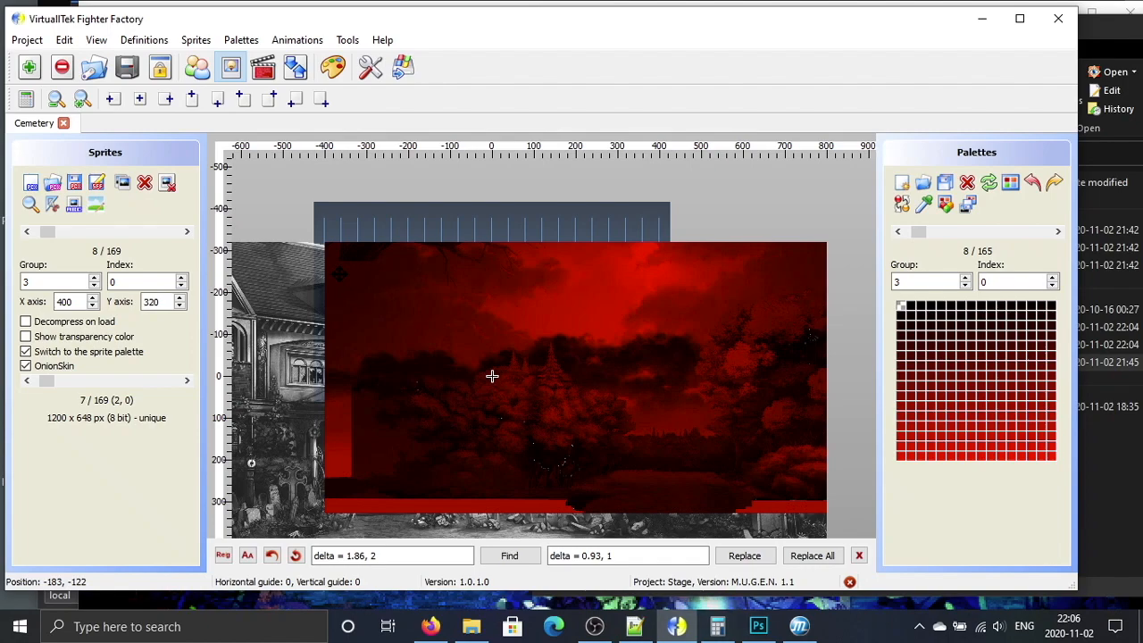
{"action": "left_click", "coordinate": [27, 232]}
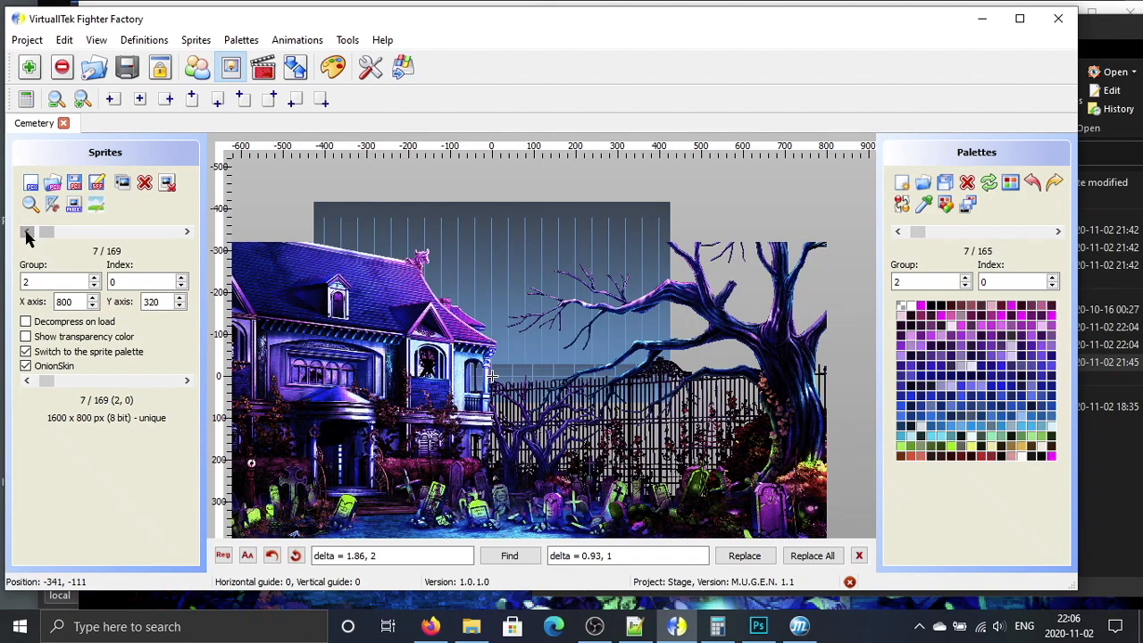
{"action": "left_click", "coordinate": [188, 231]}
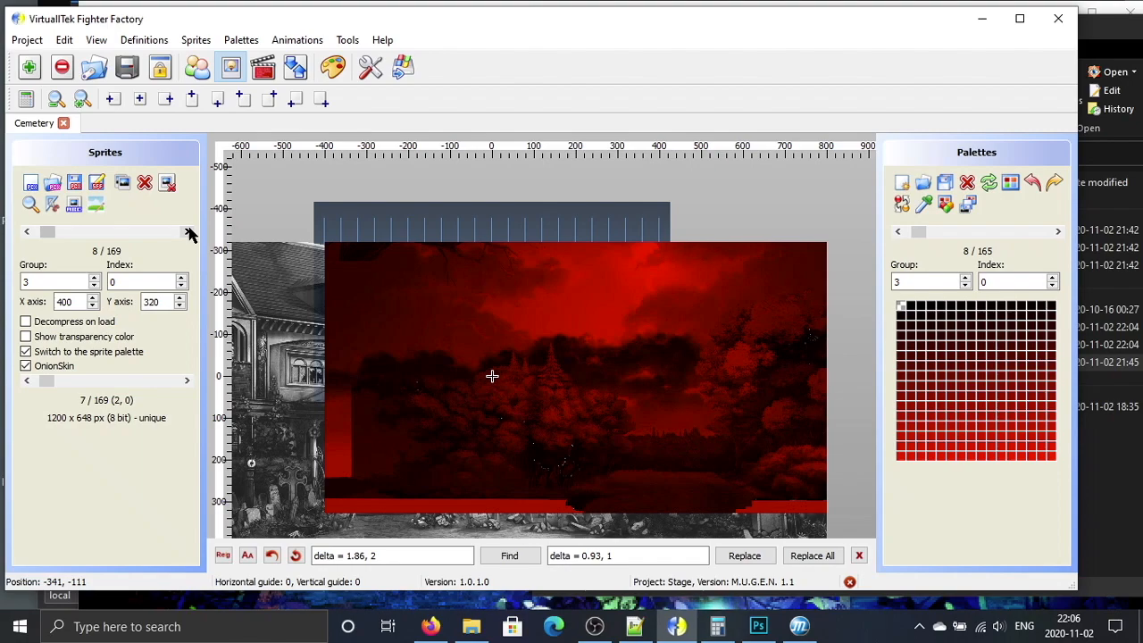
{"action": "double_click", "coordinate": [60, 362]}
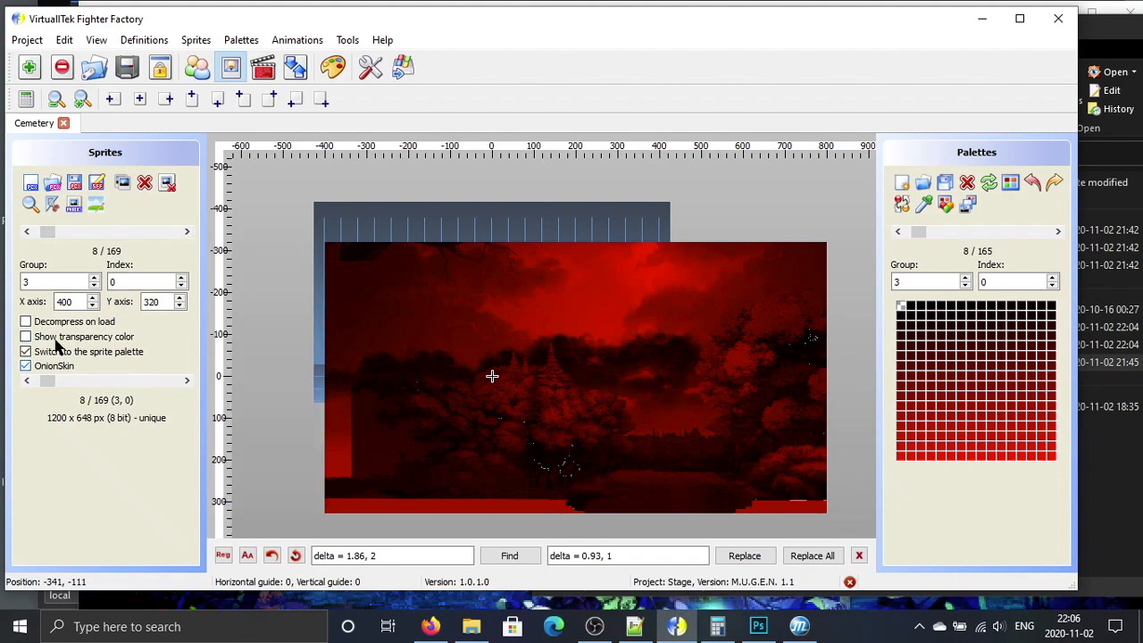
{"action": "left_click", "coordinate": [28, 231]}
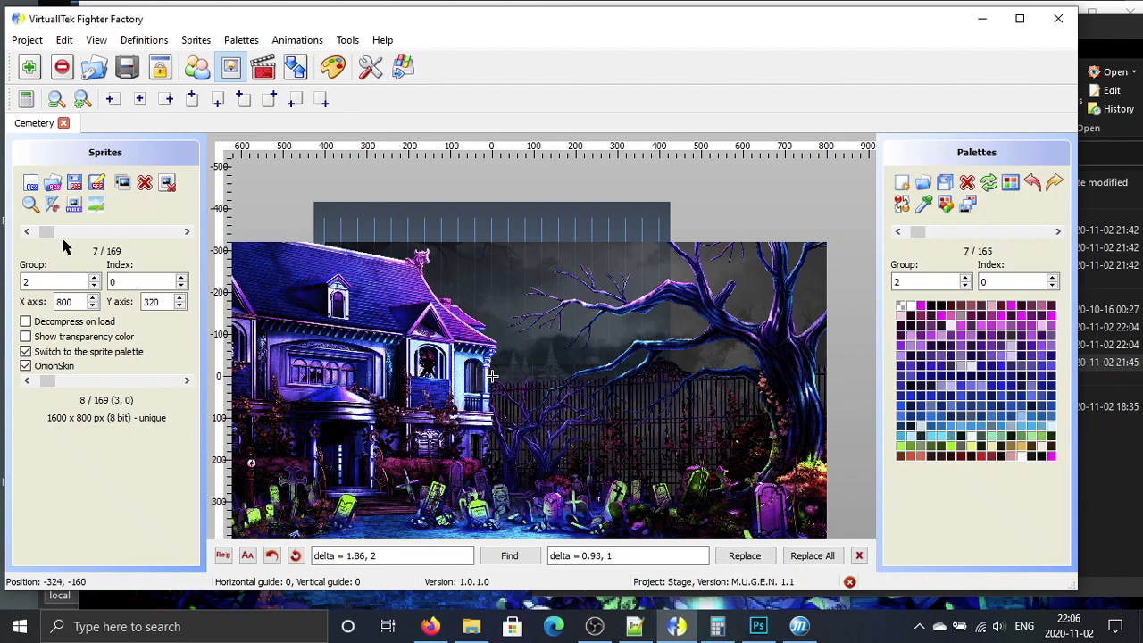
Step: Delete the entire sprite groups 1 and 3 from the Cemetery stage
{"action": "left_click", "coordinate": [27, 232]}
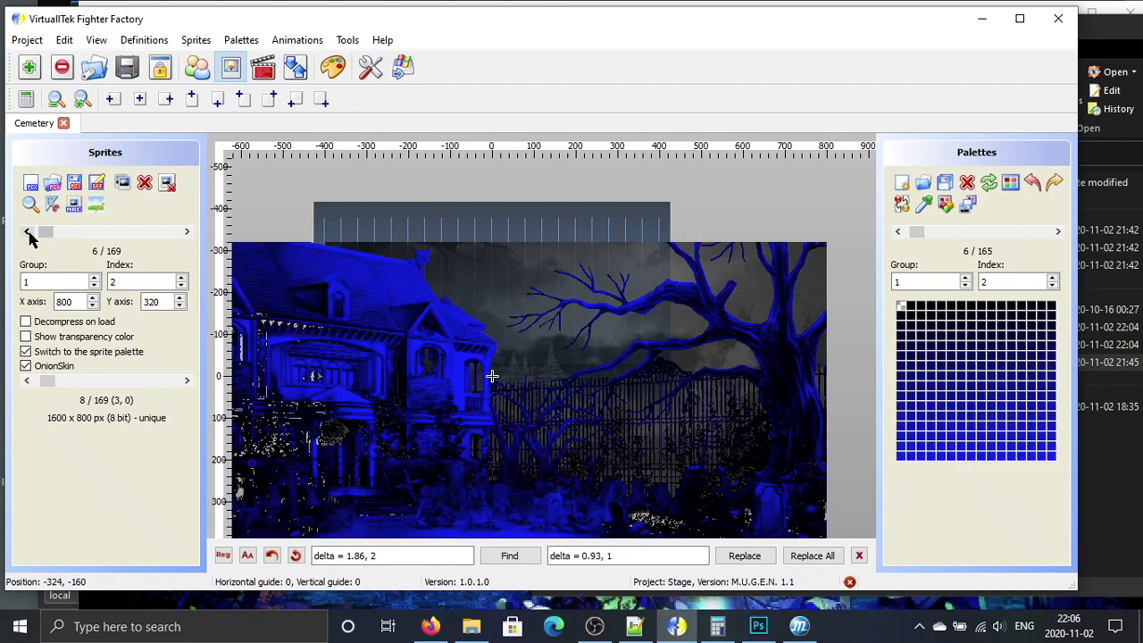
{"action": "left_click", "coordinate": [167, 183]}
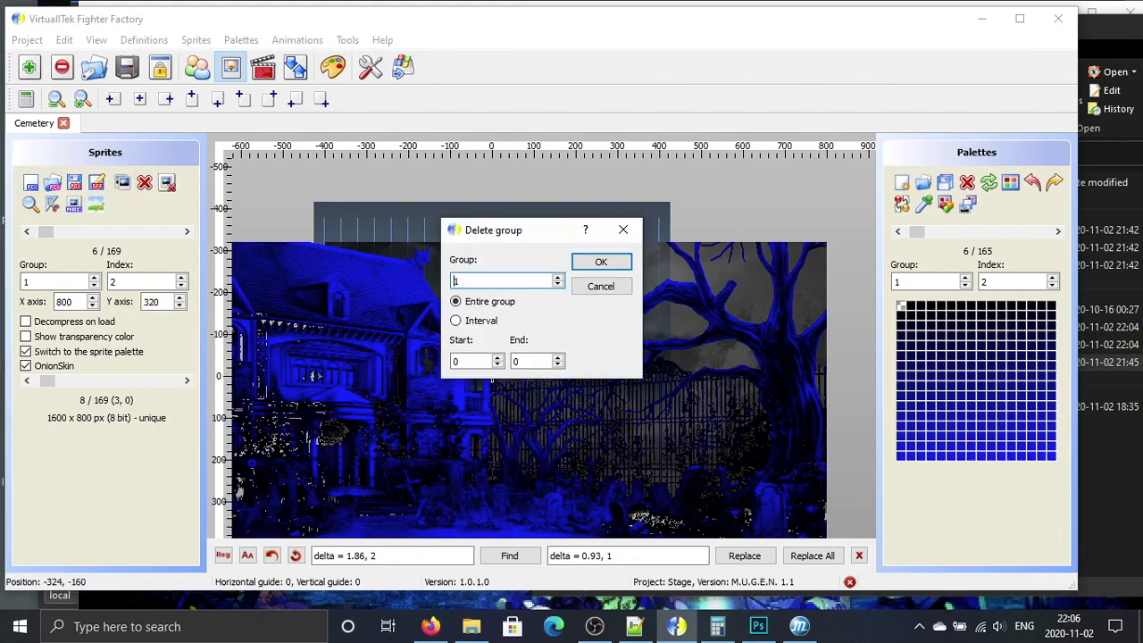
{"action": "left_click", "coordinate": [601, 261]}
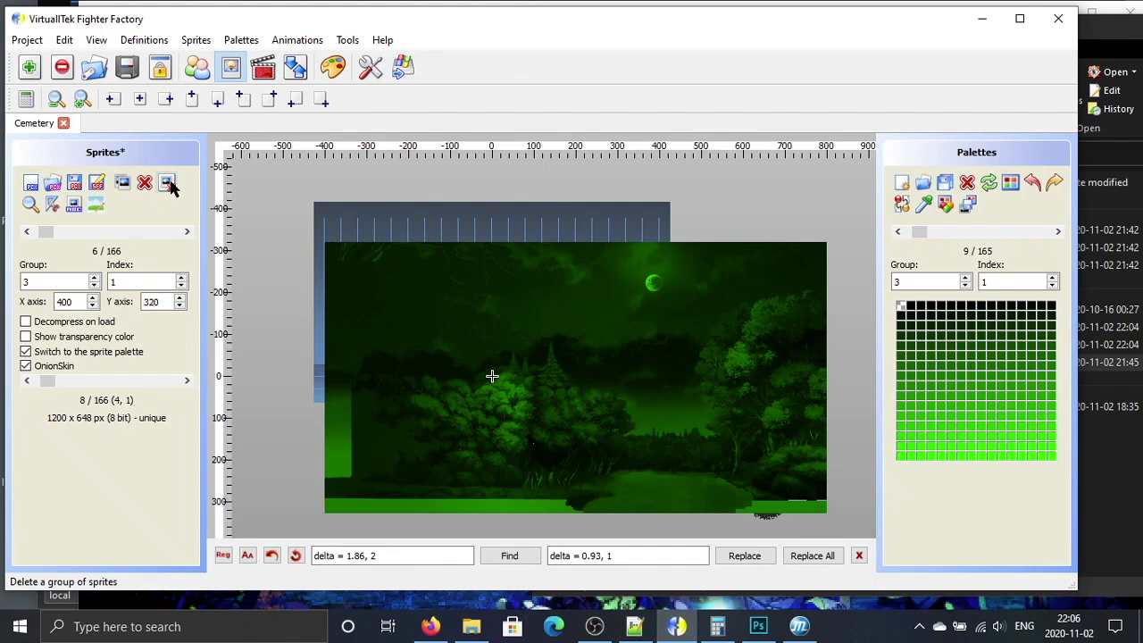
{"action": "left_click", "coordinate": [168, 184]}
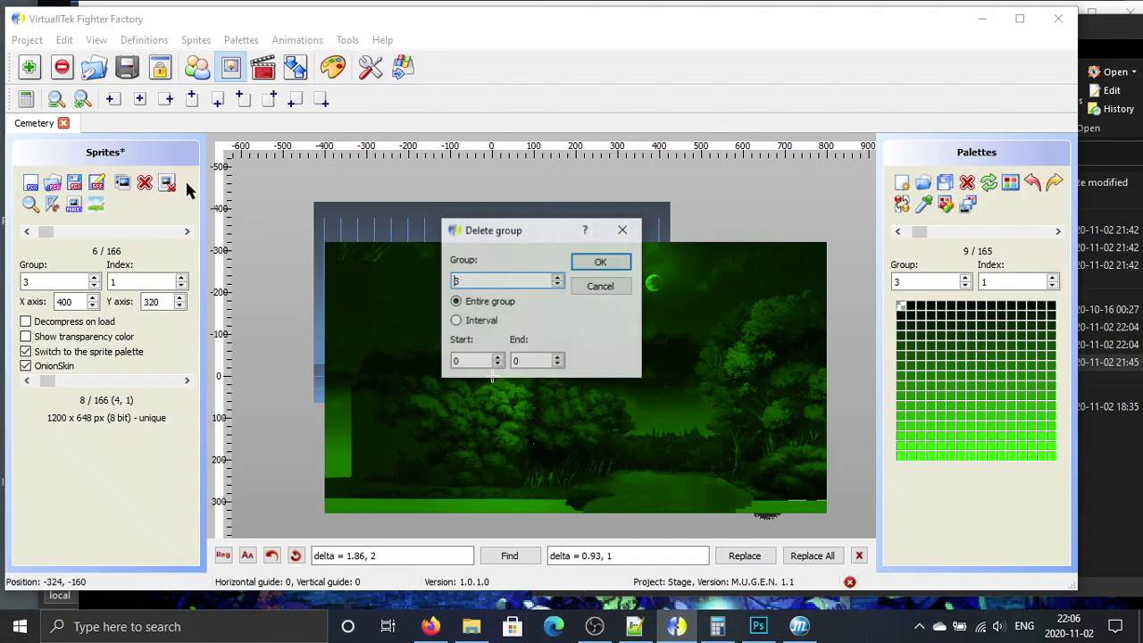
{"action": "left_click", "coordinate": [601, 262]}
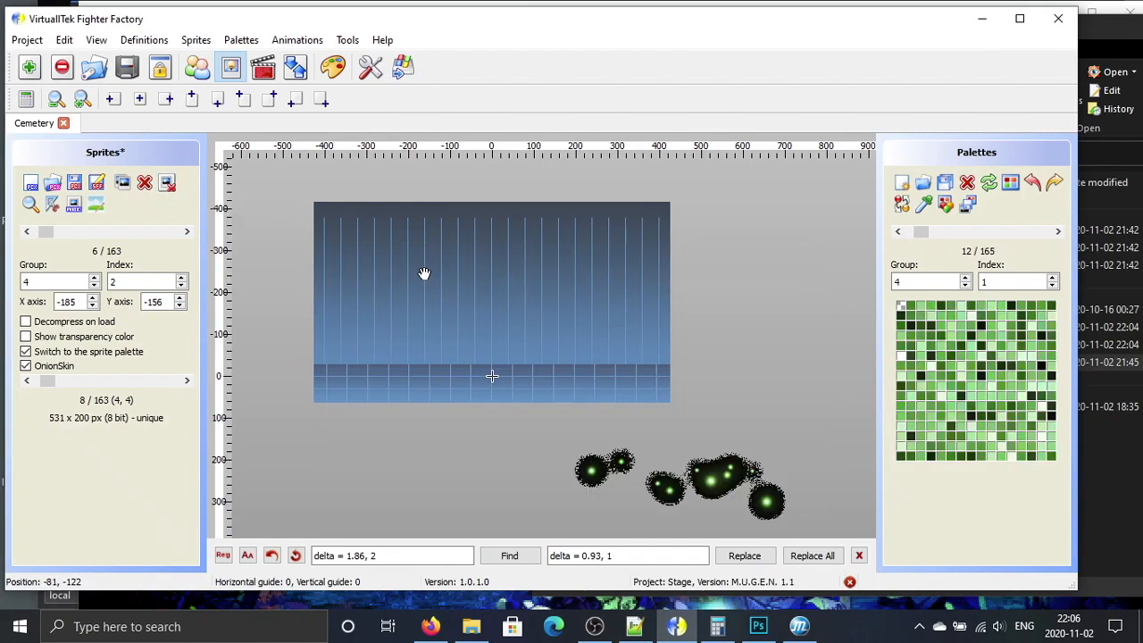
Step: Delete the 8-bit house and cemetery sprite in group 2, index 0
{"action": "left_click", "coordinate": [27, 233]}
{"action": "left_click", "coordinate": [26, 233]}
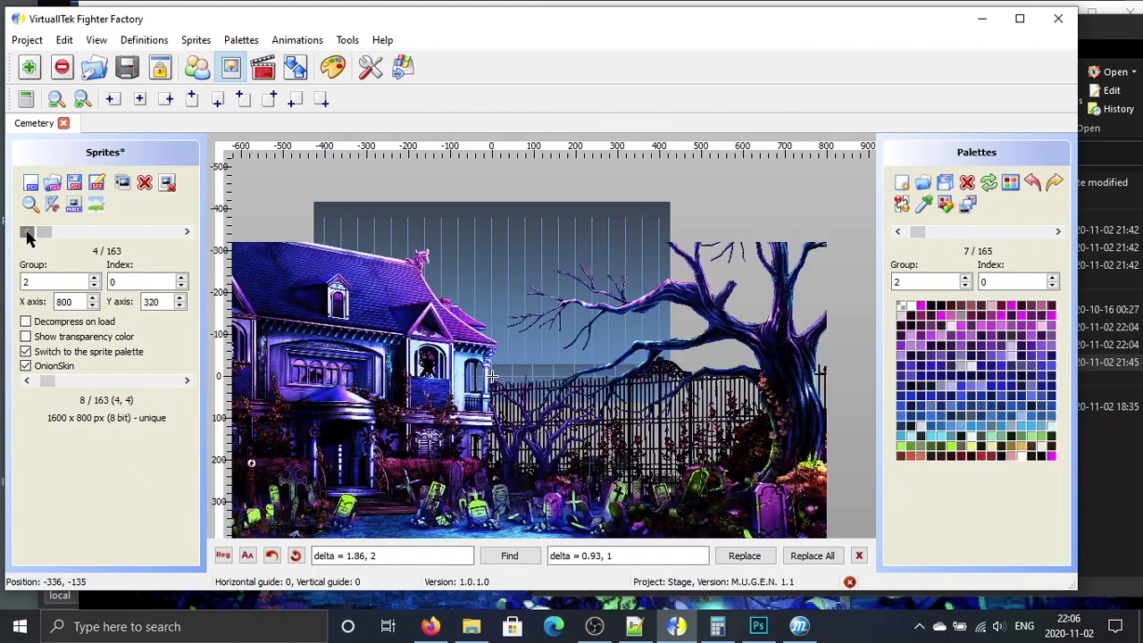
{"action": "left_click", "coordinate": [144, 183]}
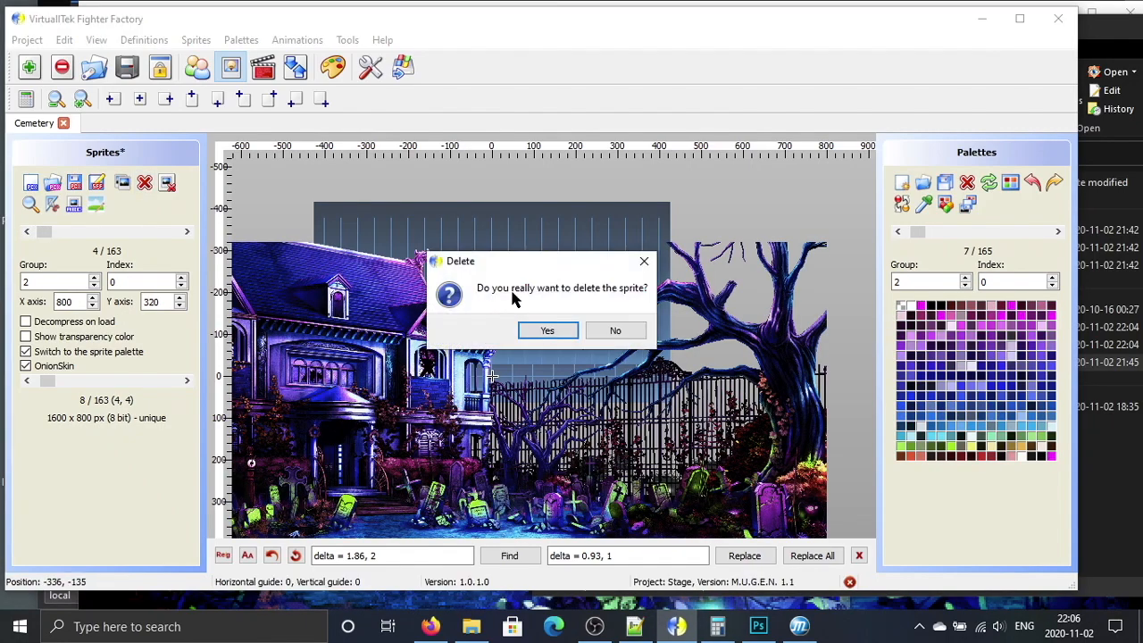
{"action": "left_click", "coordinate": [532, 328]}
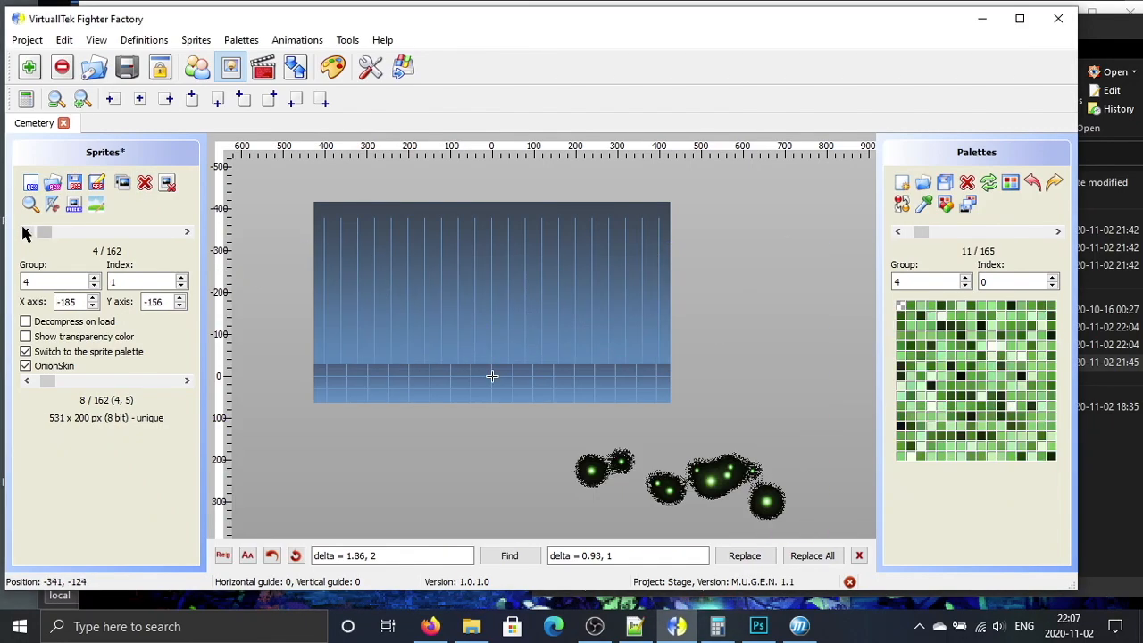
Step: Try to add G1.png after sprite 100,1 as group 1, index 0 with a centred axis and no cropping
{"action": "left_click", "coordinate": [27, 233]}
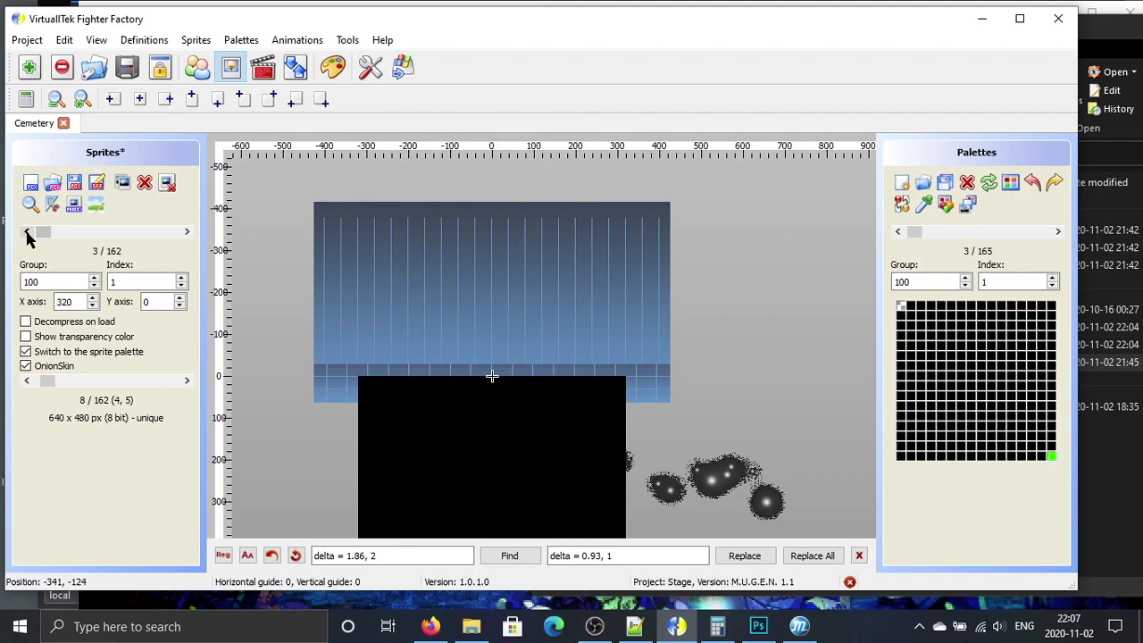
{"action": "left_click", "coordinate": [185, 232]}
{"action": "left_click", "coordinate": [26, 233]}
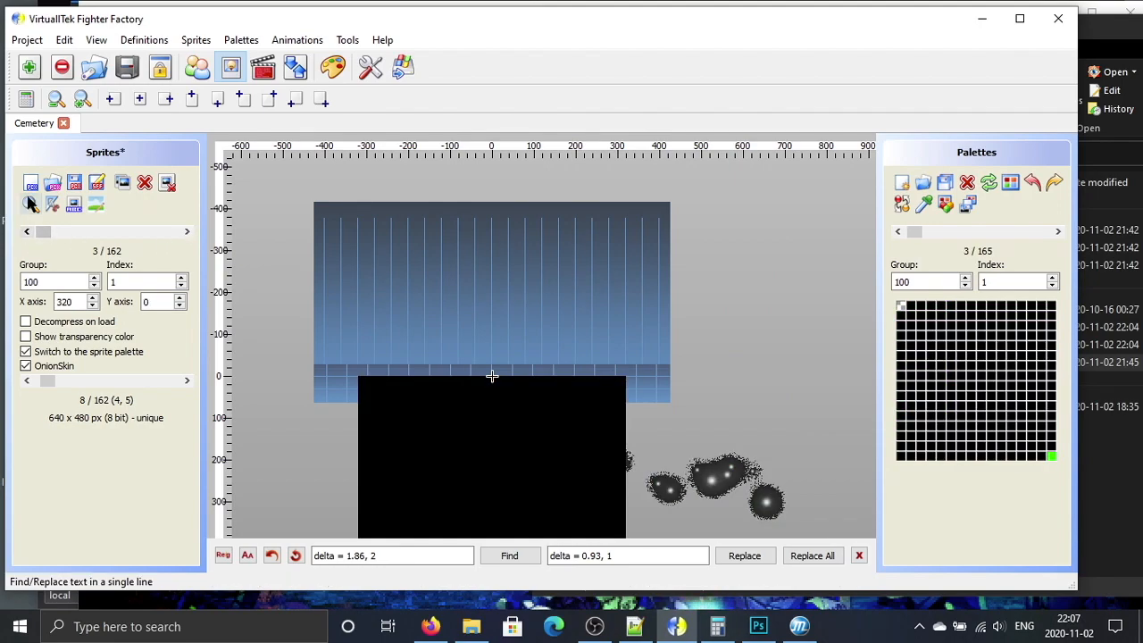
{"action": "left_click", "coordinate": [30, 188]}
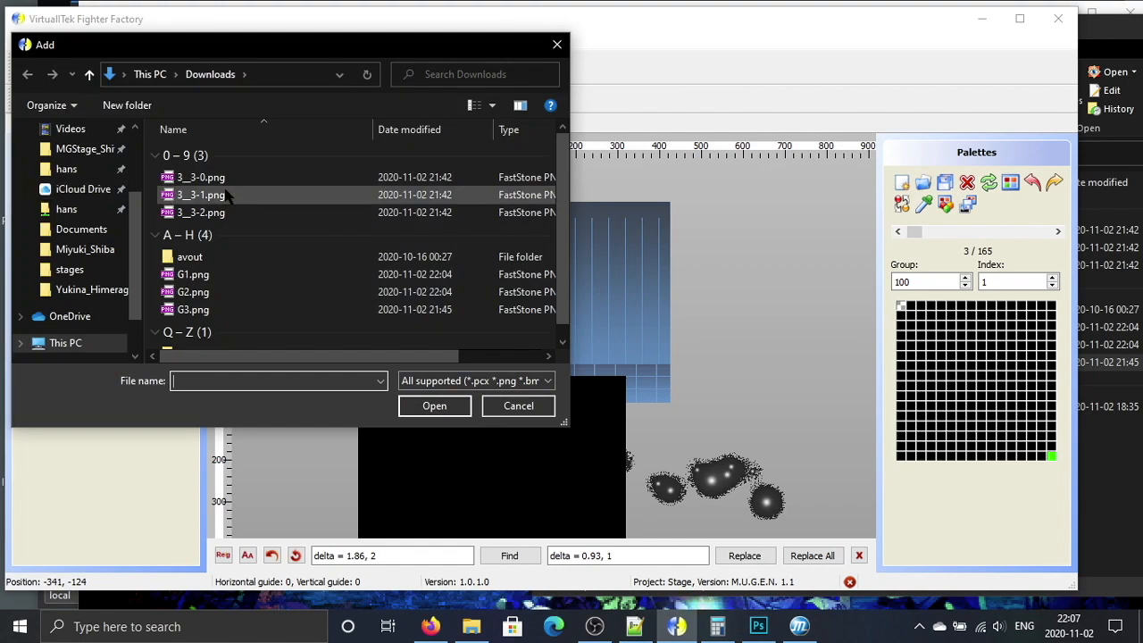
{"action": "left_click", "coordinate": [214, 277]}
{"action": "double_click", "coordinate": [264, 276]}
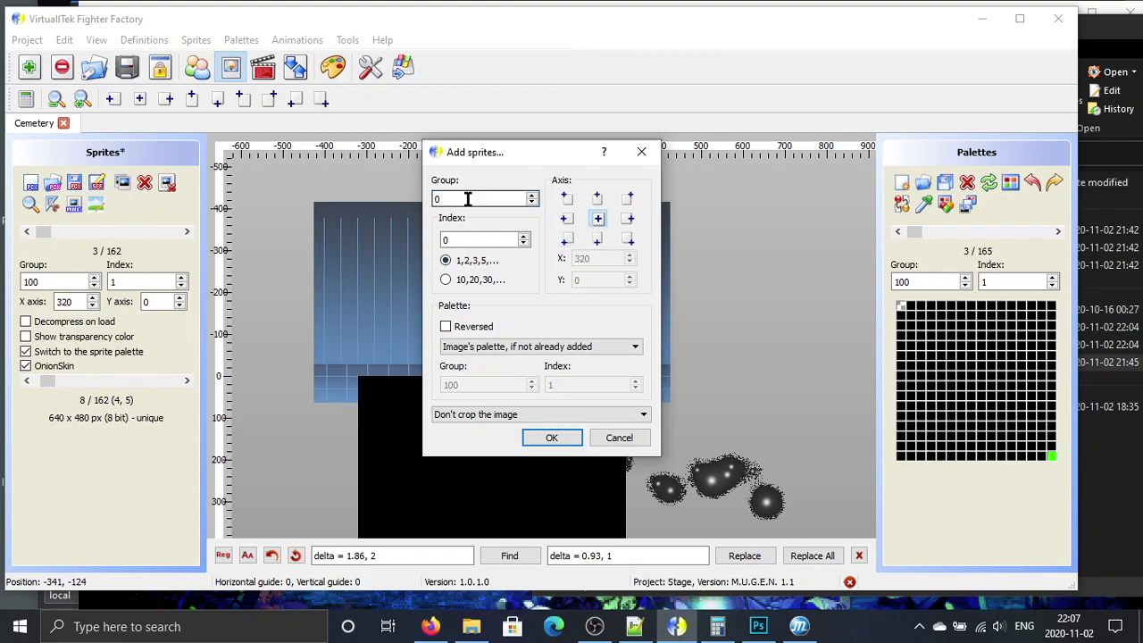
{"action": "type", "text": "1"}
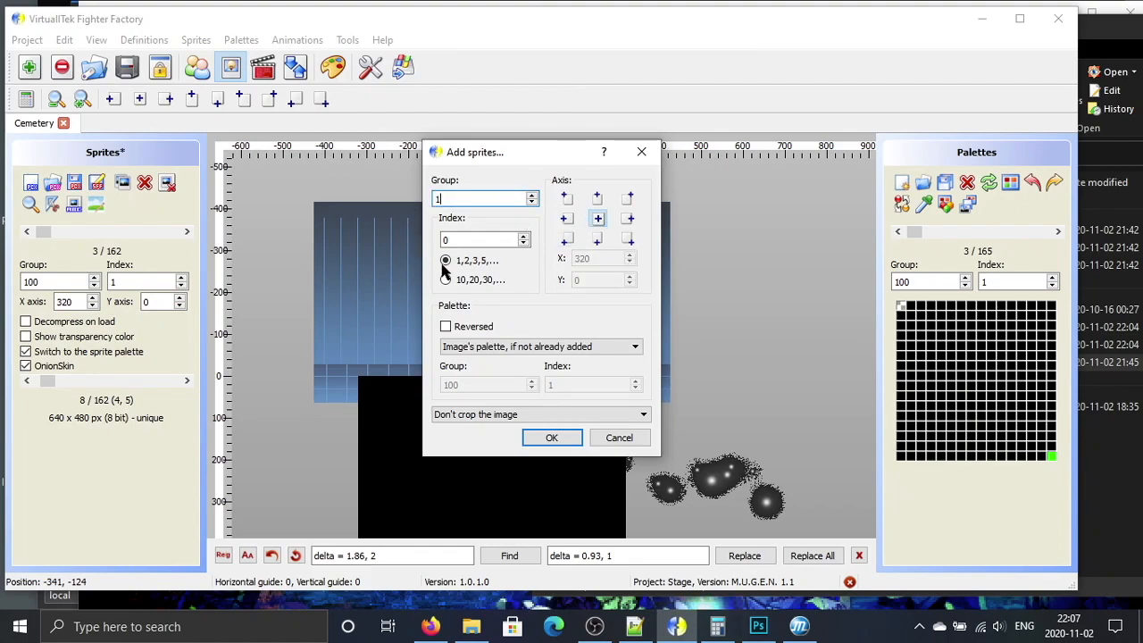
{"action": "left_click", "coordinate": [548, 438]}
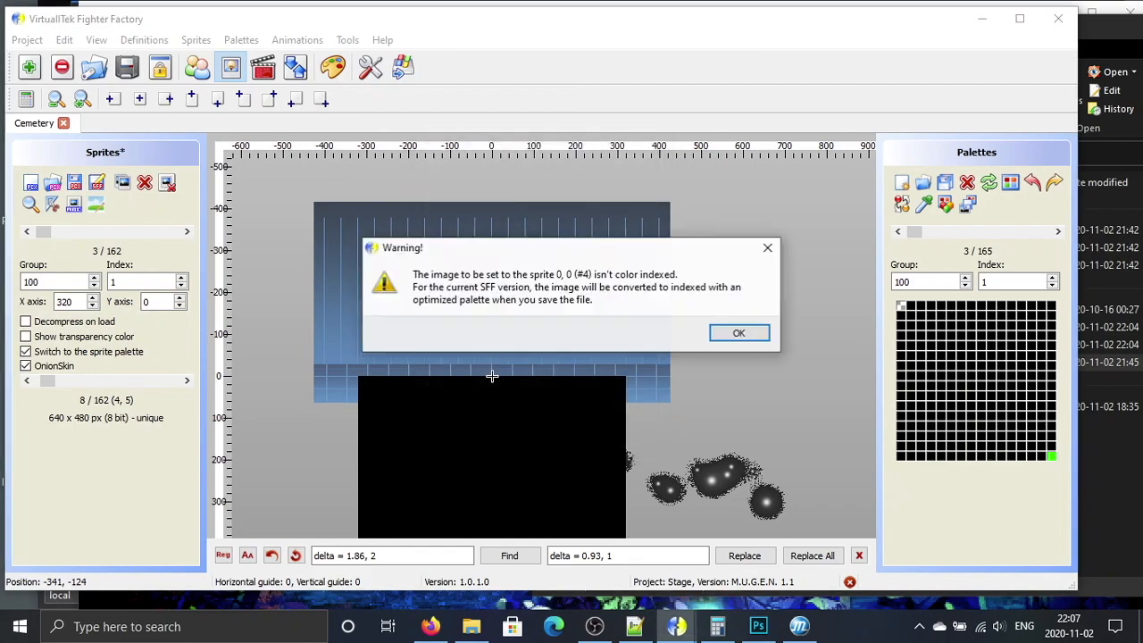
{"action": "left_click", "coordinate": [751, 332]}
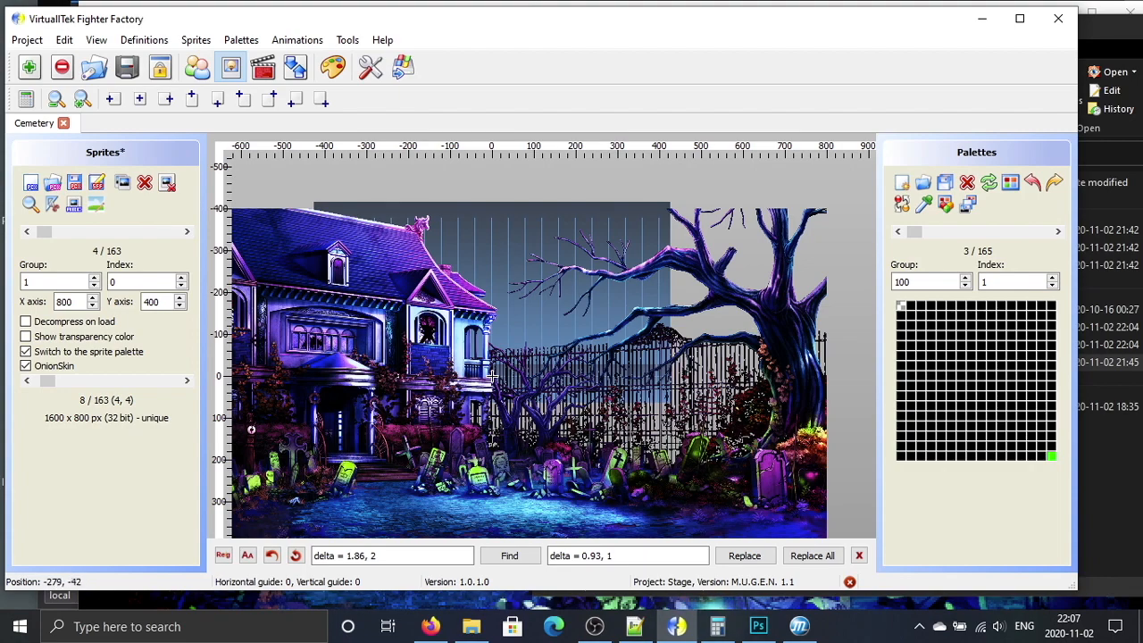
Step: Delete the newly added group 1, index 0 sprite and return to sprite 100,1
{"action": "left_click", "coordinate": [144, 182]}
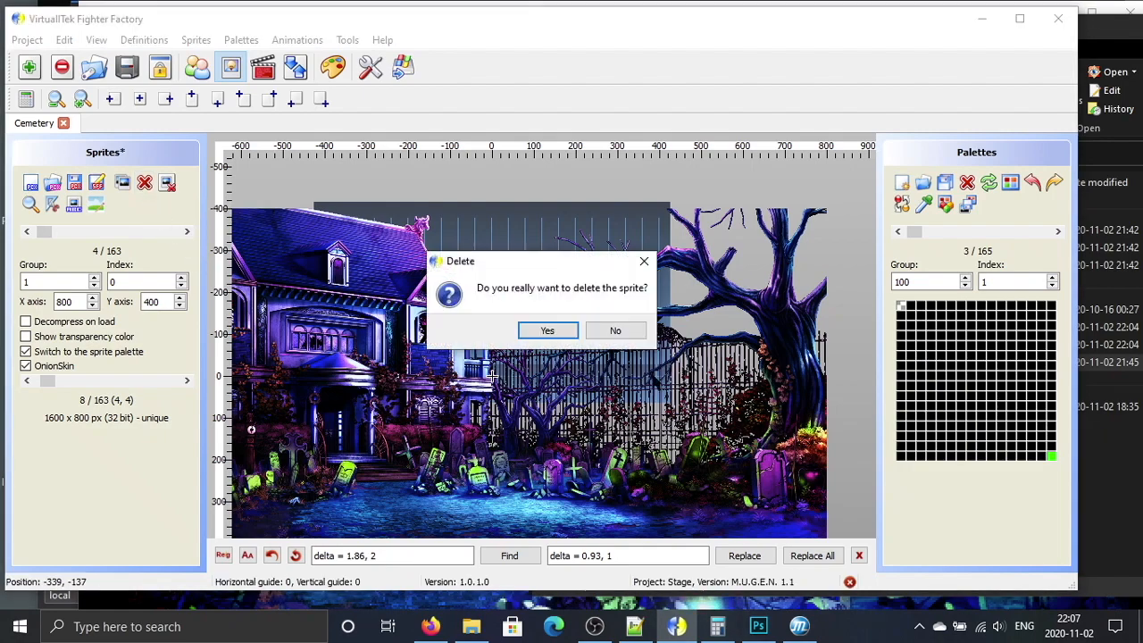
{"action": "left_click", "coordinate": [547, 331]}
{"action": "left_click", "coordinate": [27, 232]}
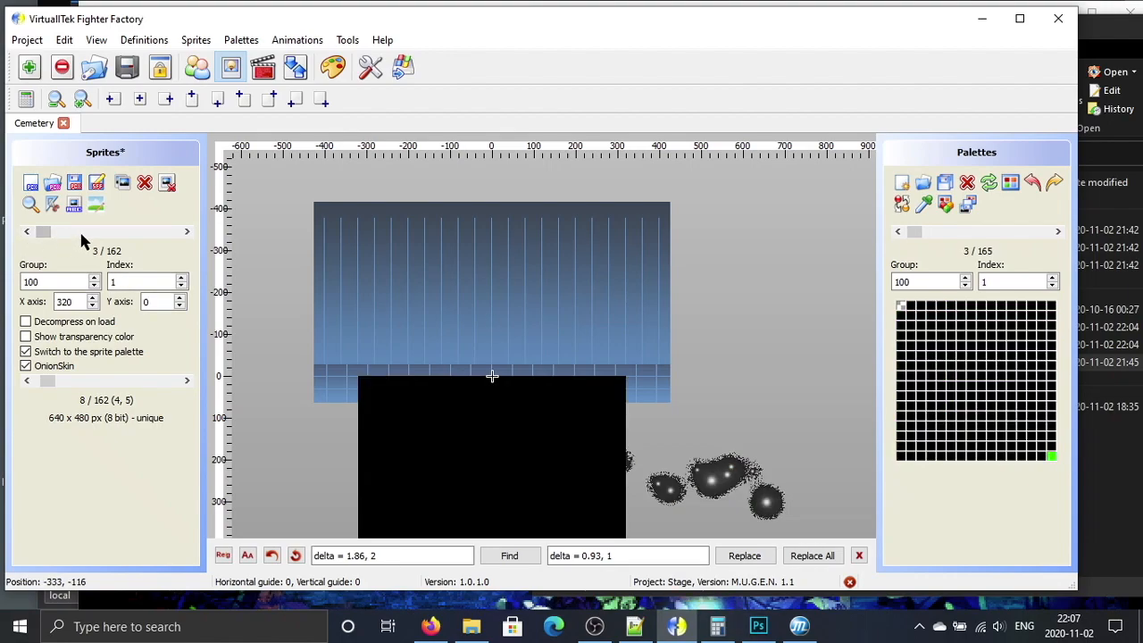
Step: Turn off OnionSkin and look through the remaining sprites around group 100
{"action": "left_click", "coordinate": [57, 367]}
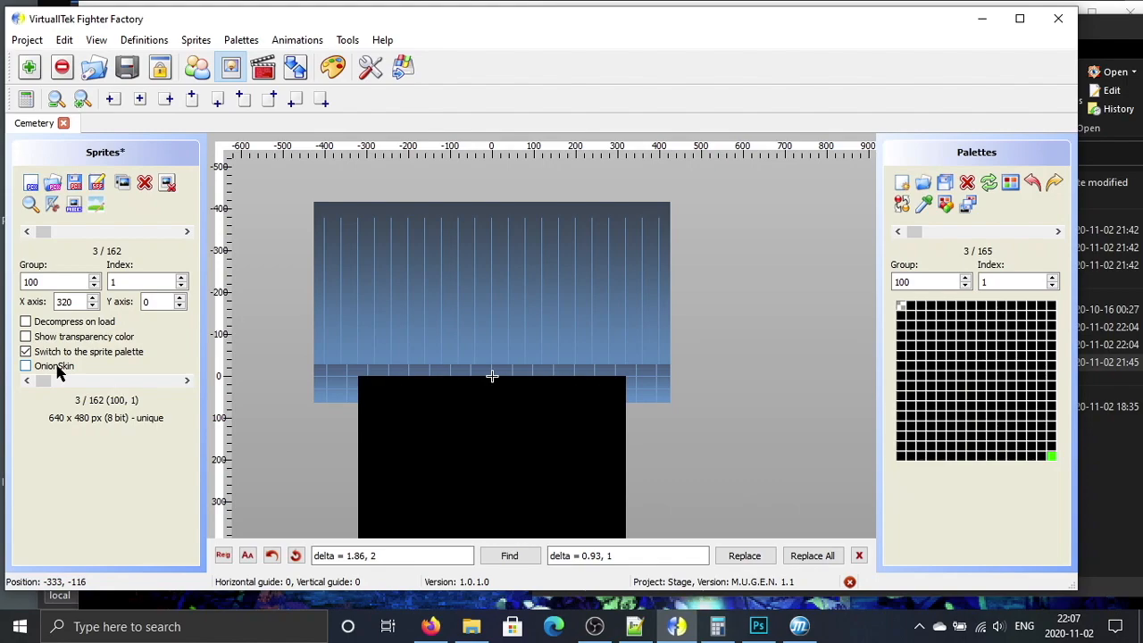
{"action": "left_click", "coordinate": [27, 232]}
{"action": "left_click", "coordinate": [27, 232]}
{"action": "left_click", "coordinate": [186, 232]}
{"action": "left_click", "coordinate": [187, 232]}
{"action": "left_click", "coordinate": [186, 232]}
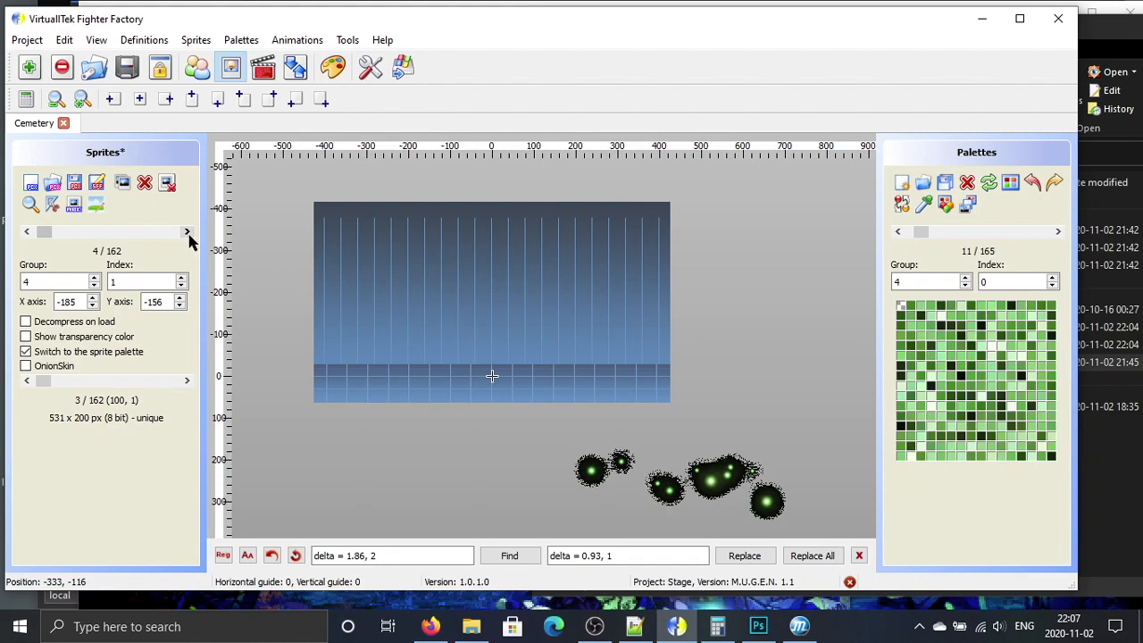
Step: Return to sprite 100,1 and set the sprite file's save format to M.U.G.E.N. 1.1
{"action": "left_click", "coordinate": [27, 231]}
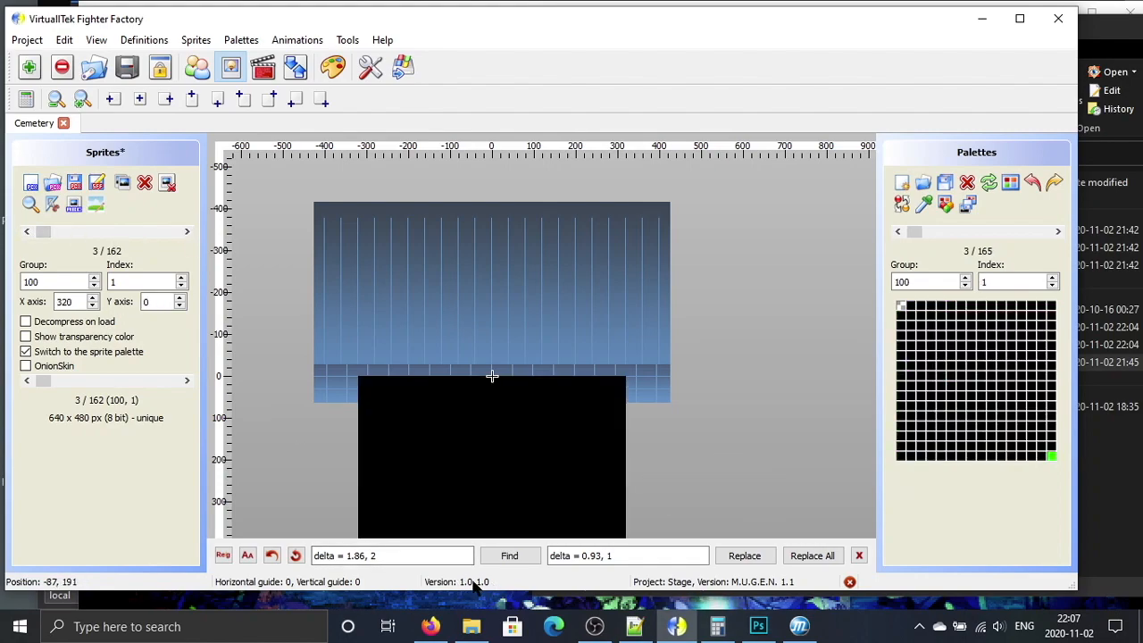
{"action": "key", "text": "ctrl+s"}
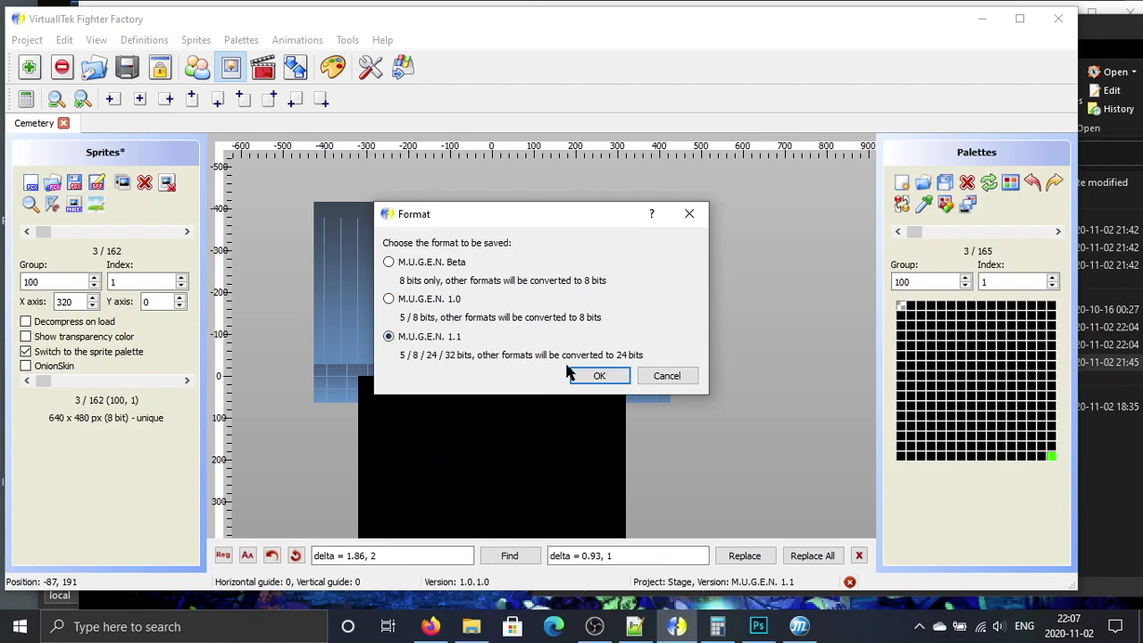
{"action": "left_click", "coordinate": [599, 379]}
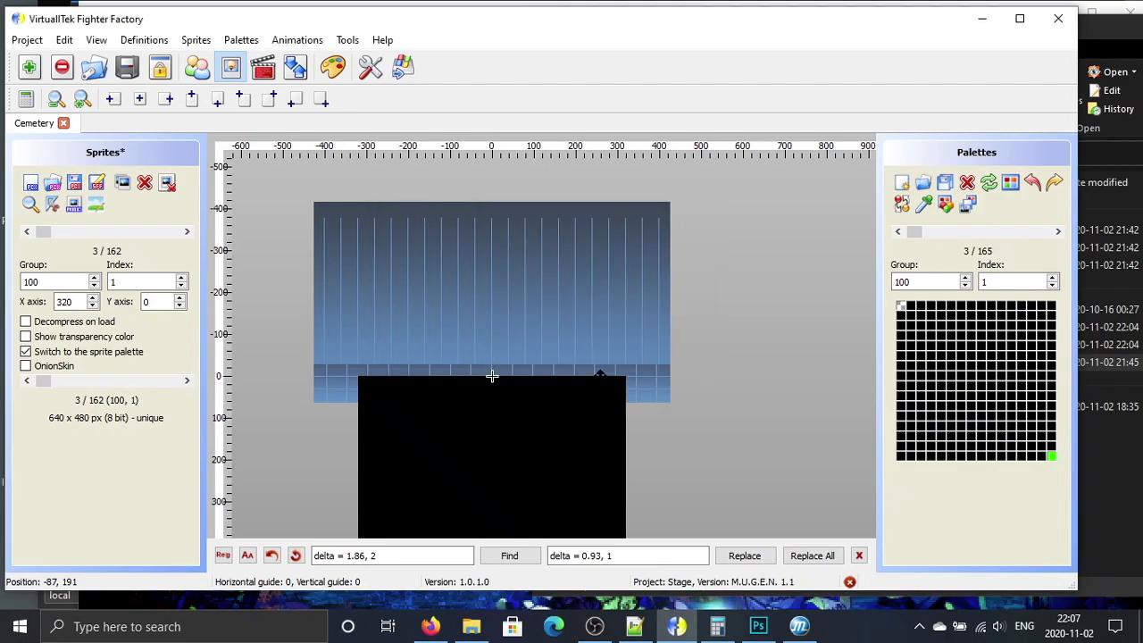
Step: Add G1.png from Downloads as sprite group 1, index 0, with a centred axis and no cropping
{"action": "left_click", "coordinate": [31, 184]}
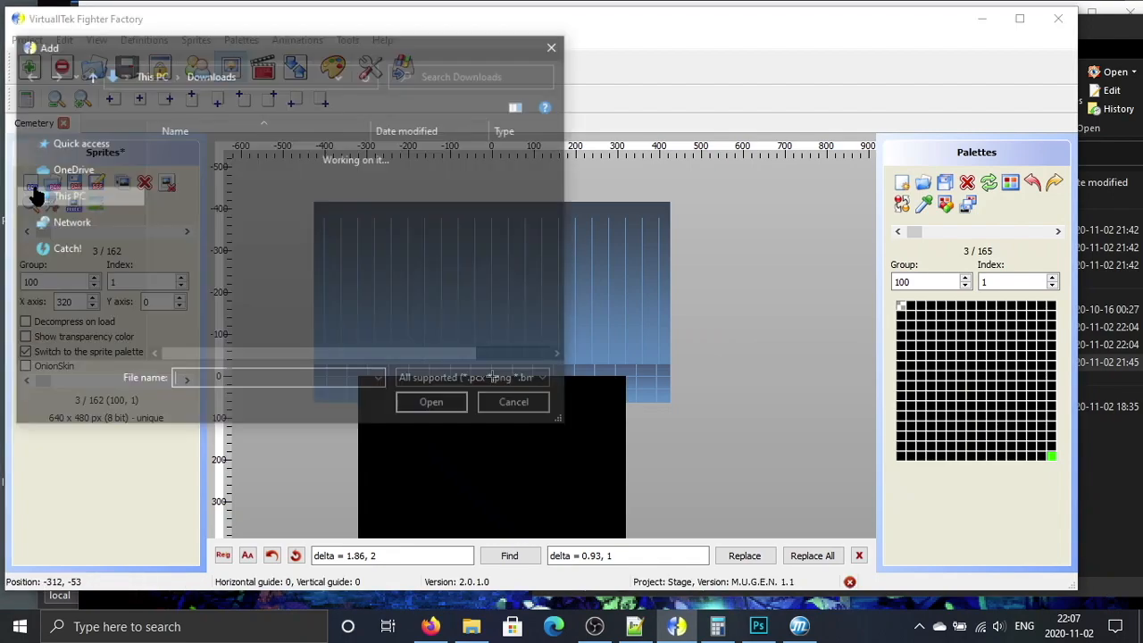
{"action": "double_click", "coordinate": [208, 274]}
{"action": "left_click", "coordinate": [597, 218]}
{"action": "left_click", "coordinate": [531, 194]}
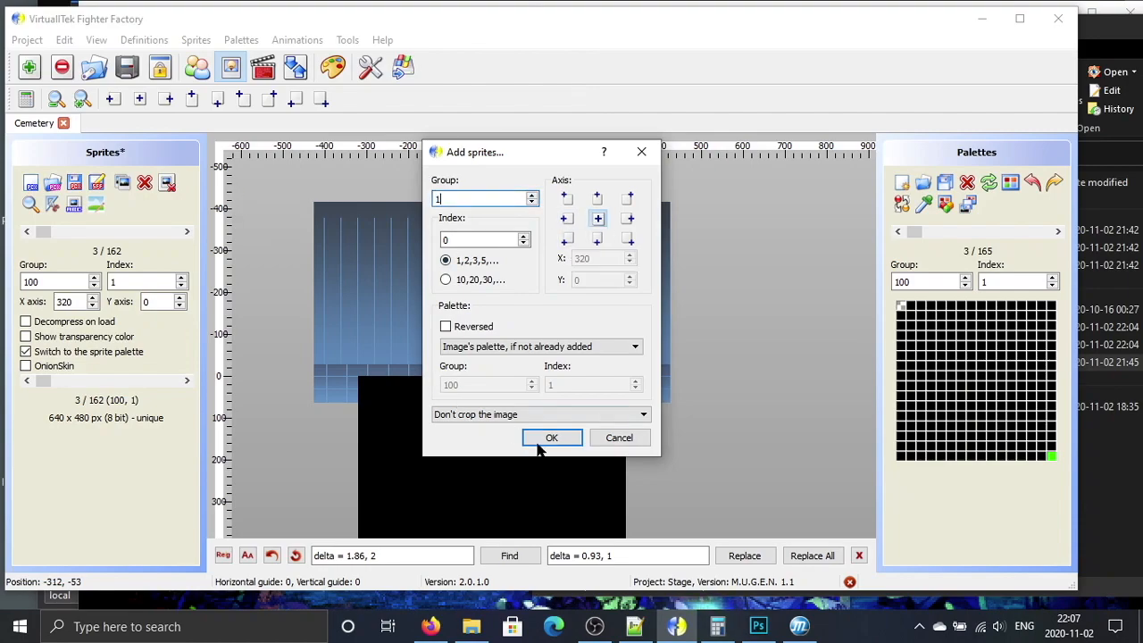
{"action": "left_click", "coordinate": [551, 437]}
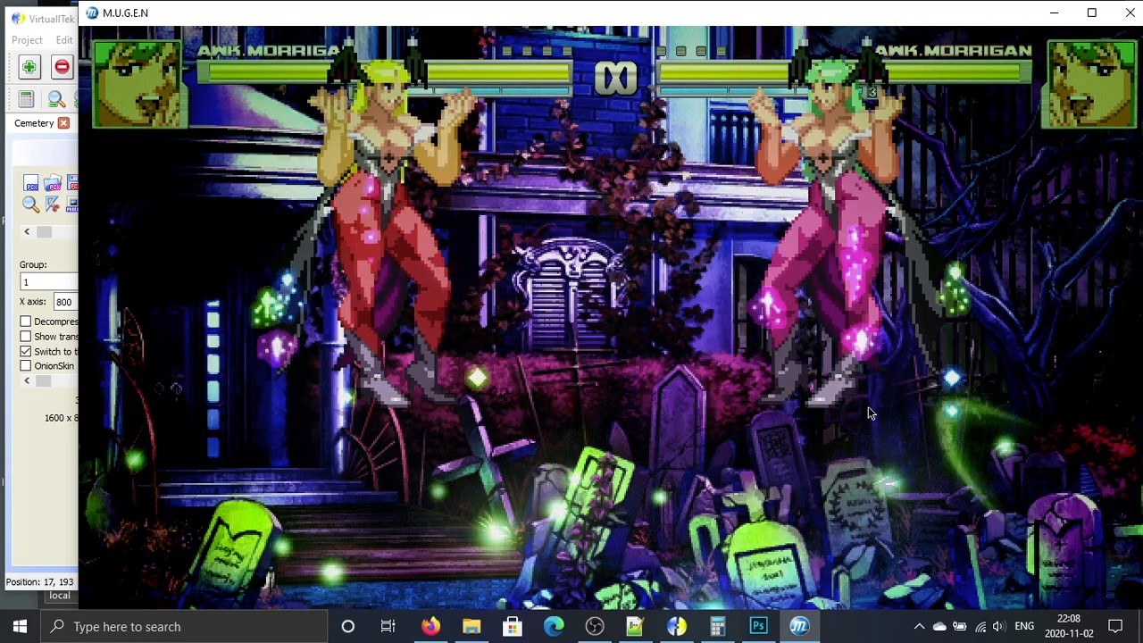
Step: Switch back from the M.U.G.E.N game to Fighter Factory and reposition sprite 1,0 to X axis 800, Y axis 772
{"action": "key", "text": "alt+Tab"}
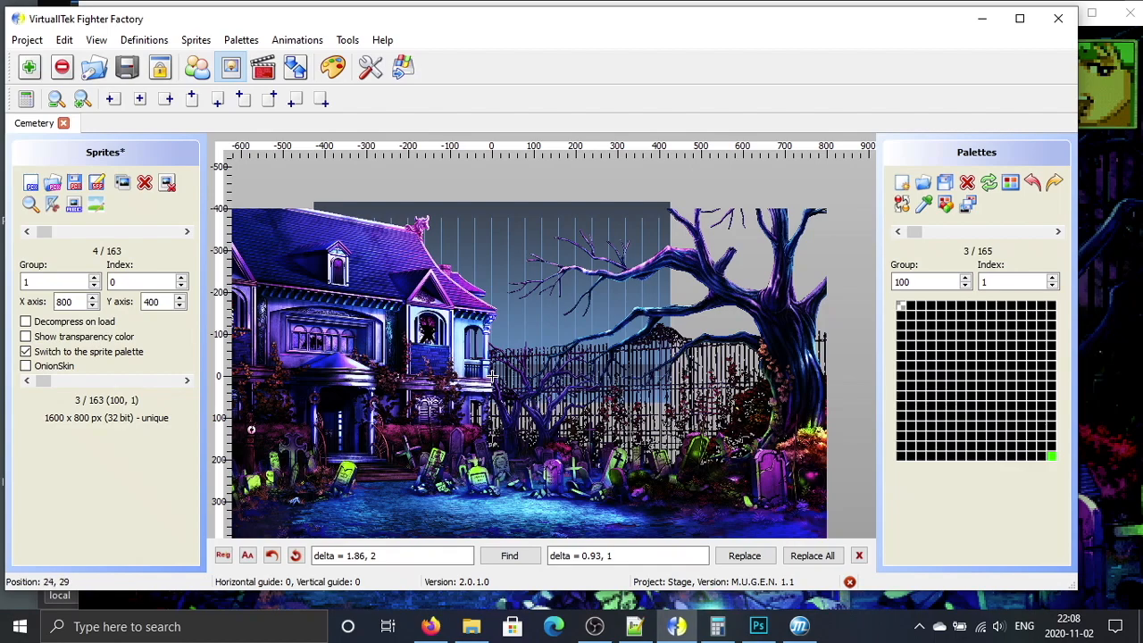
{"action": "left_click_drag", "start_coordinate": [564, 483], "coordinate": [516, 364]}
{"action": "left_click_drag", "start_coordinate": [310, 379], "coordinate": [656, 372]}
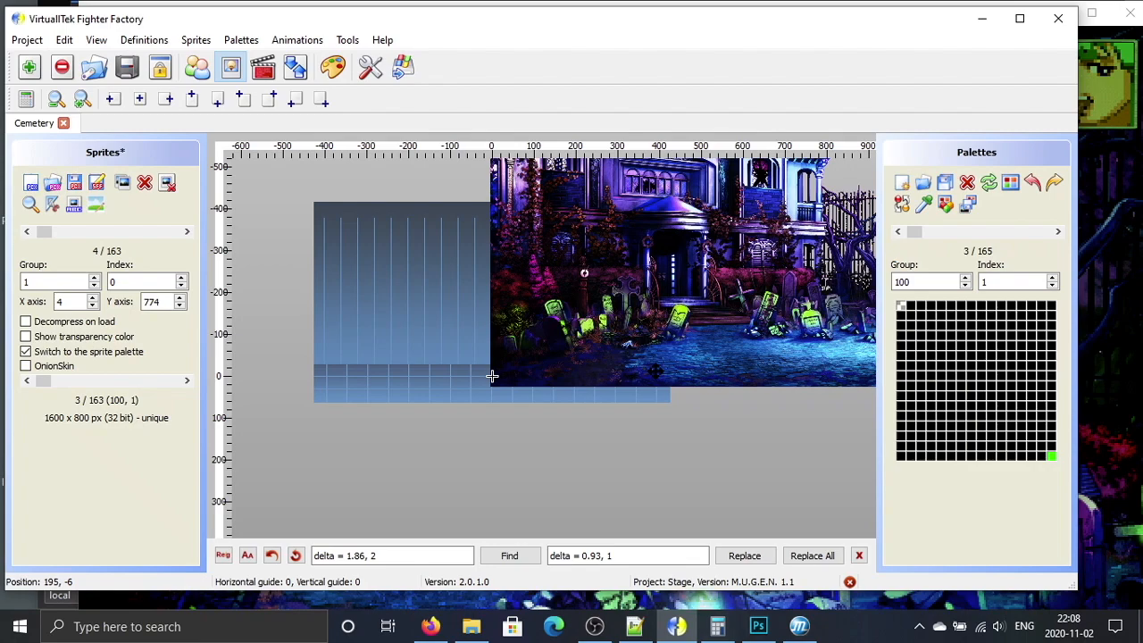
{"action": "left_click", "coordinate": [181, 305]}
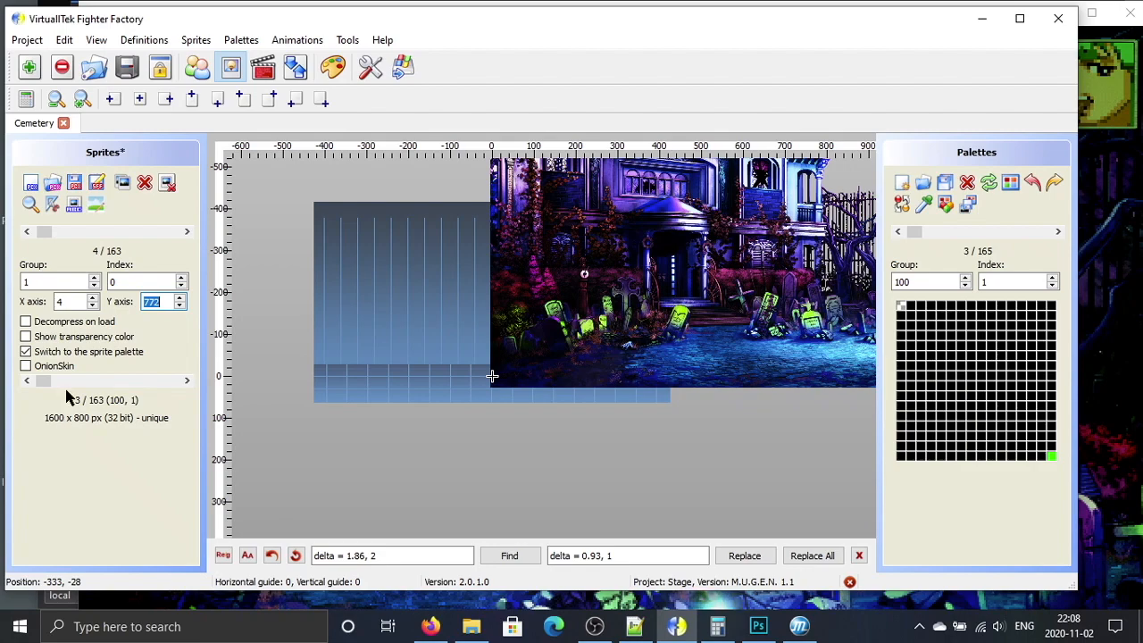
{"action": "double_click", "coordinate": [75, 305]}
{"action": "type", "text": "8"}
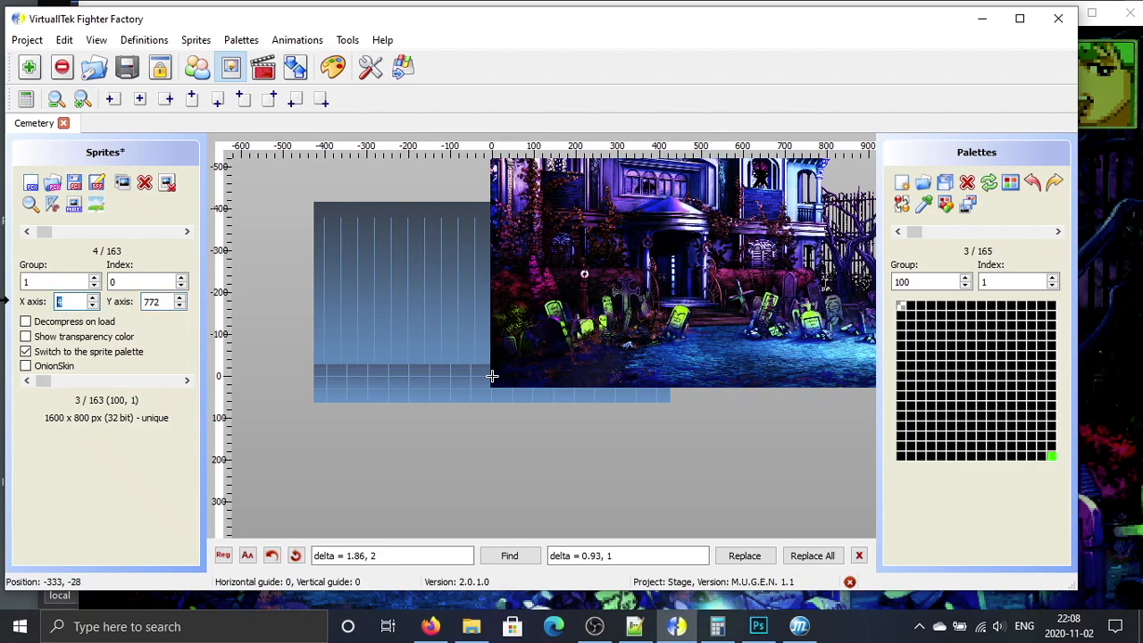
{"action": "type", "text": "00"}
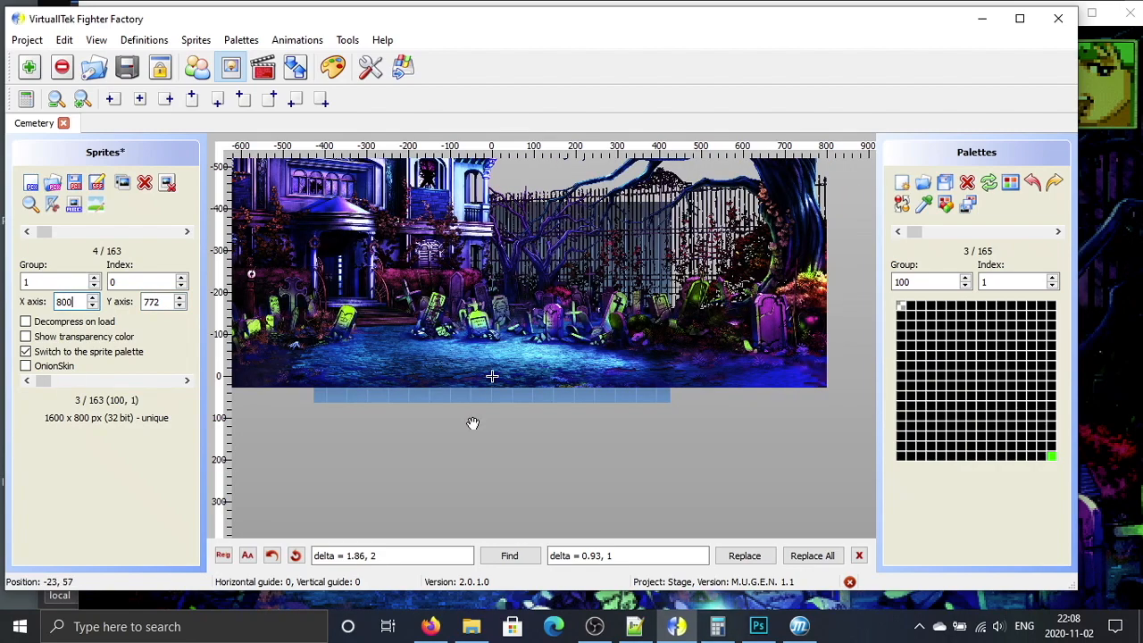
Step: Add G3.png from Downloads as sprite group 3, index 0, with a centred axis and no cropping
{"action": "left_click_drag", "start_coordinate": [811, 460], "coordinate": [852, 608]}
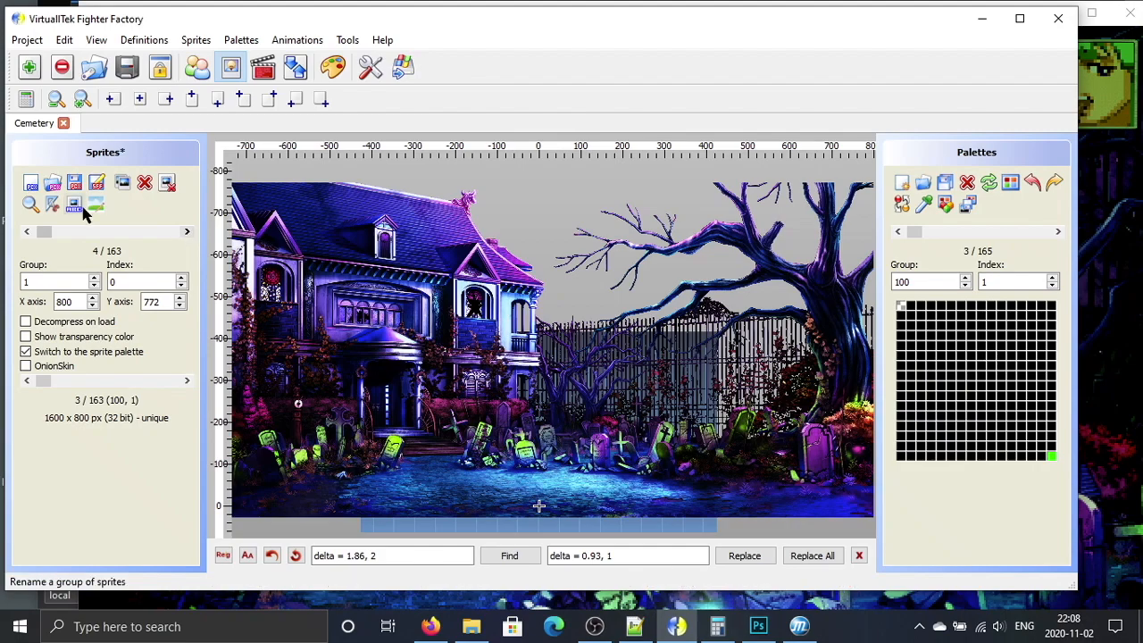
{"action": "left_click", "coordinate": [31, 186]}
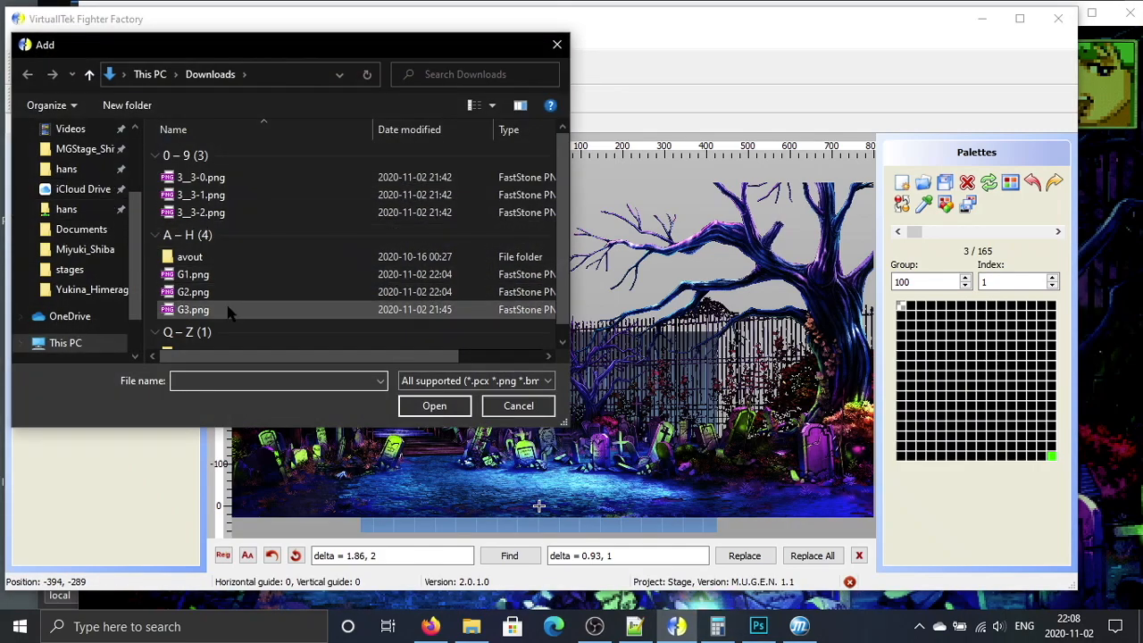
{"action": "double_click", "coordinate": [230, 310]}
{"action": "left_click", "coordinate": [600, 222]}
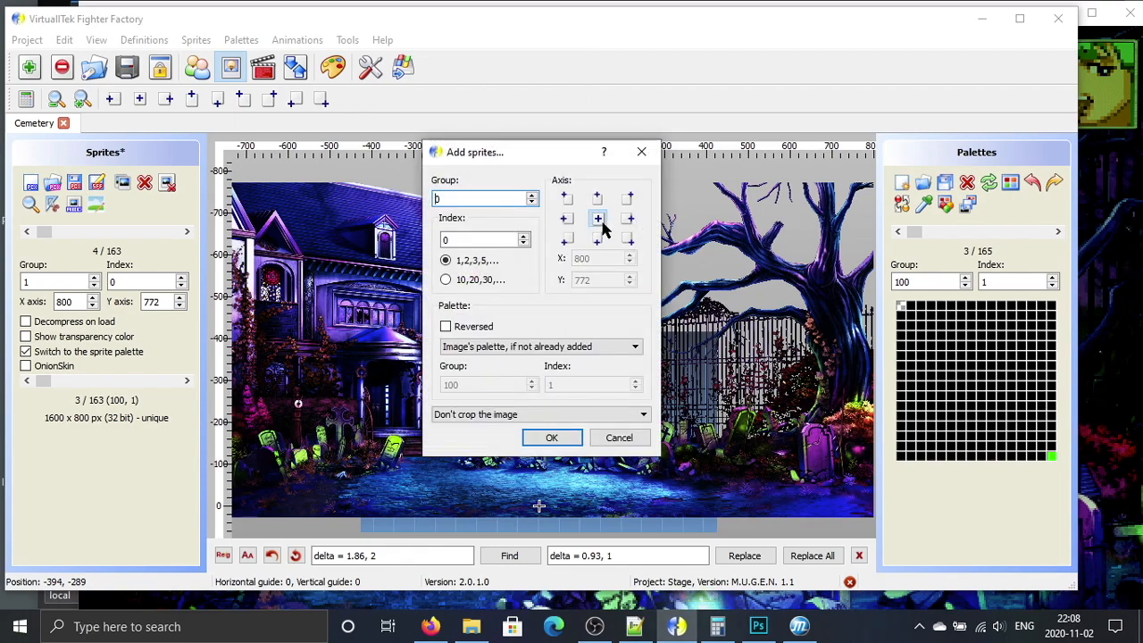
{"action": "double_click", "coordinate": [442, 198]}
{"action": "type", "text": "3"}
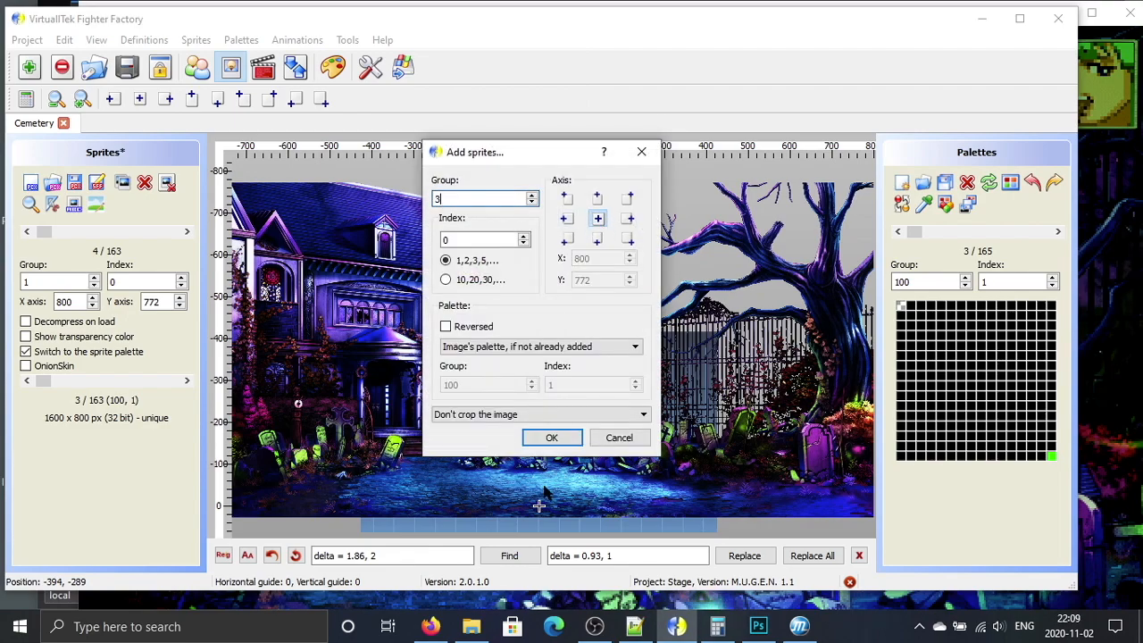
{"action": "left_click", "coordinate": [551, 438]}
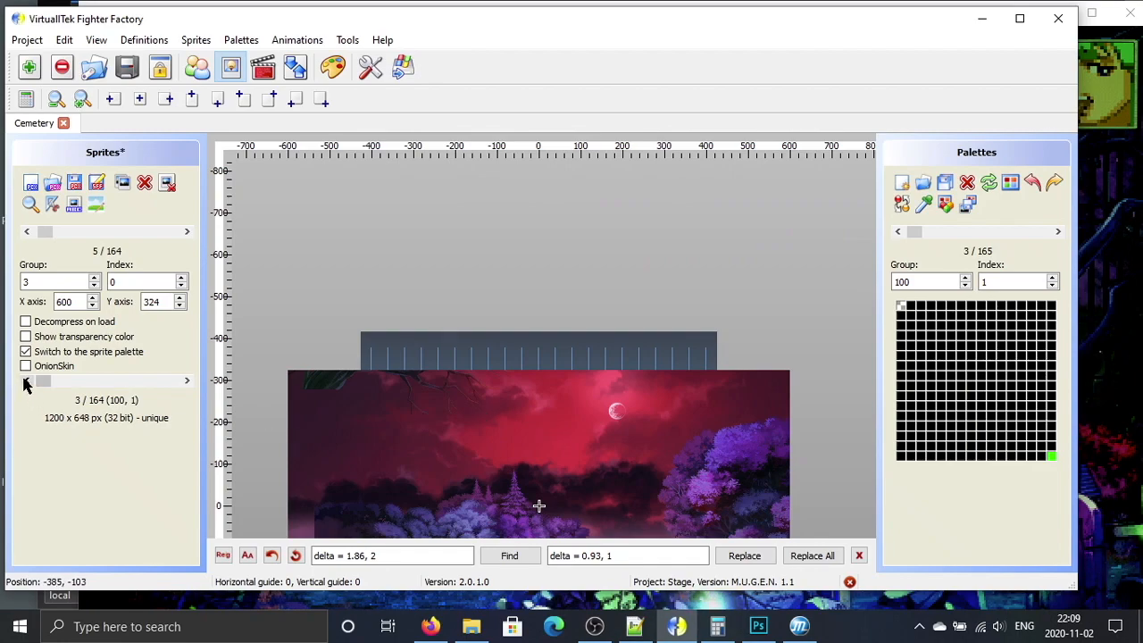
Step: Using sprite 1,0 as the OnionSkin reference, reposition sprite 3,0 to X axis 400, Y axis 772, and save the sprites
{"action": "left_click", "coordinate": [27, 233]}
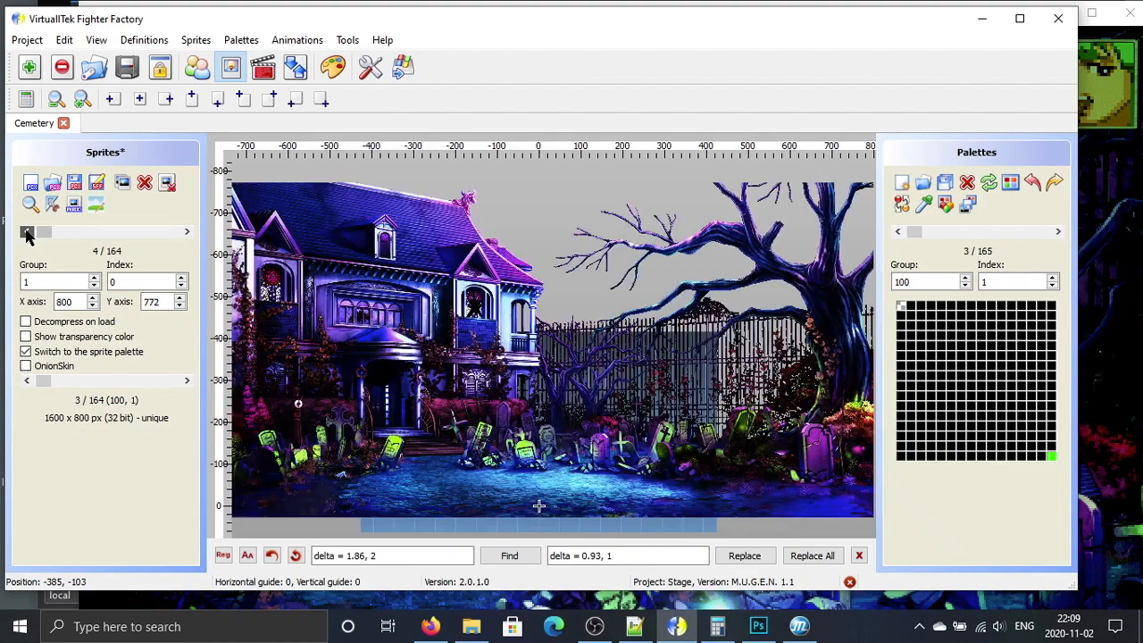
{"action": "left_click", "coordinate": [25, 366]}
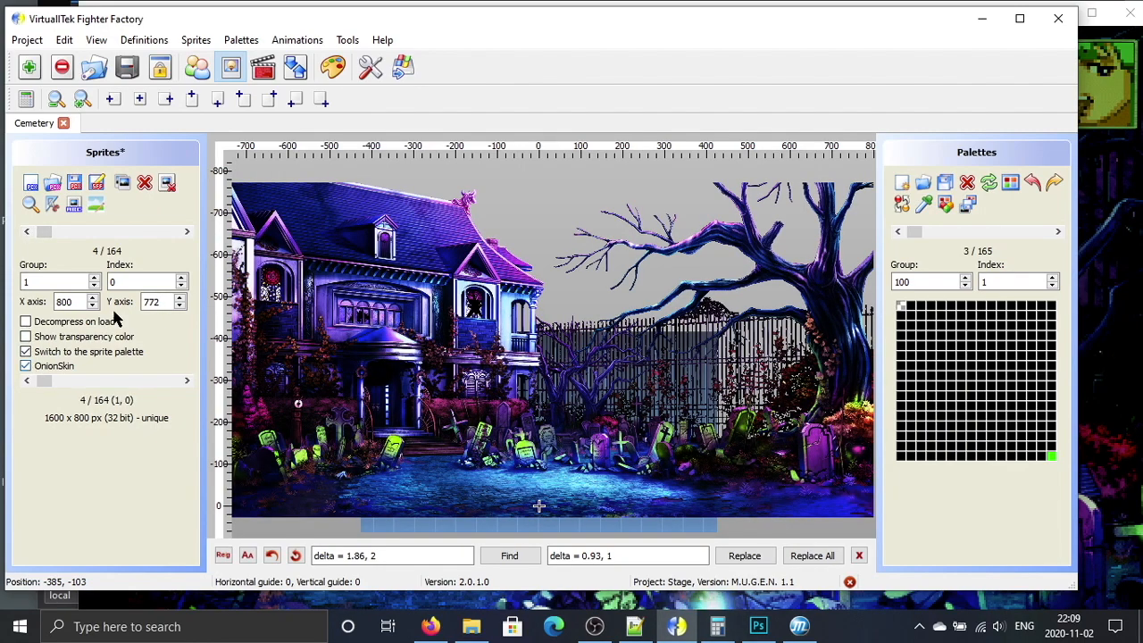
{"action": "left_click", "coordinate": [187, 233]}
{"action": "left_click_drag", "start_coordinate": [407, 492], "coordinate": [494, 309]}
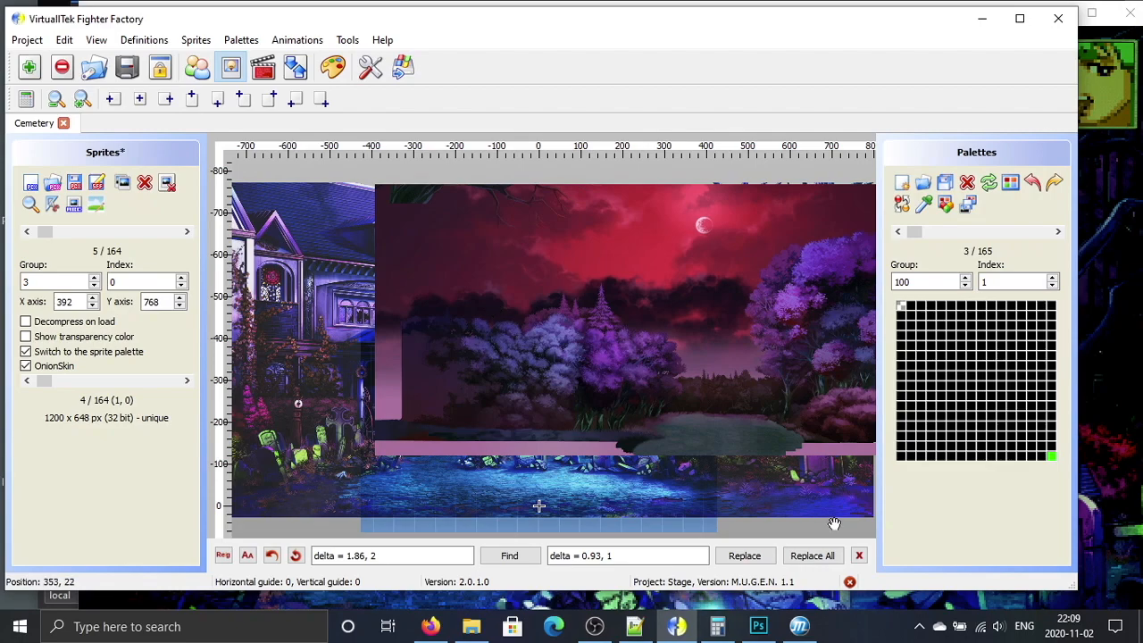
{"action": "left_click_drag", "start_coordinate": [826, 526], "coordinate": [624, 568]}
{"action": "mouse_move", "coordinate": [493, 341]}
{"action": "left_mouse_down"}
{"action": "mouse_move", "coordinate": [460, 364]}
{"action": "mouse_move", "coordinate": [489, 339]}
{"action": "left_mouse_up"}
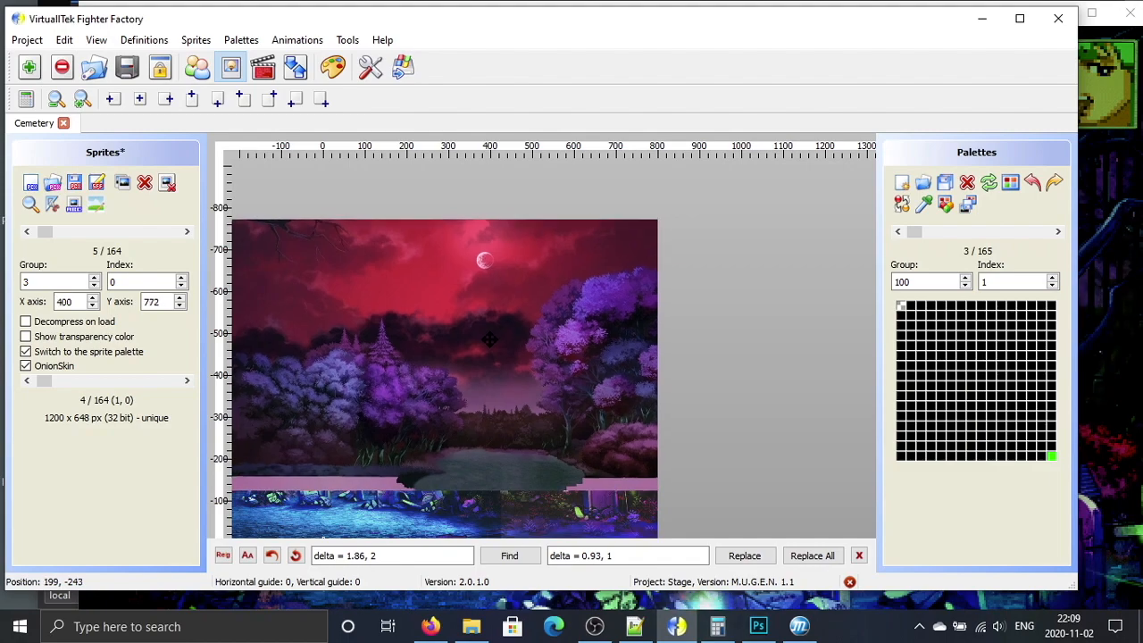
{"action": "double_click", "coordinate": [489, 339]}
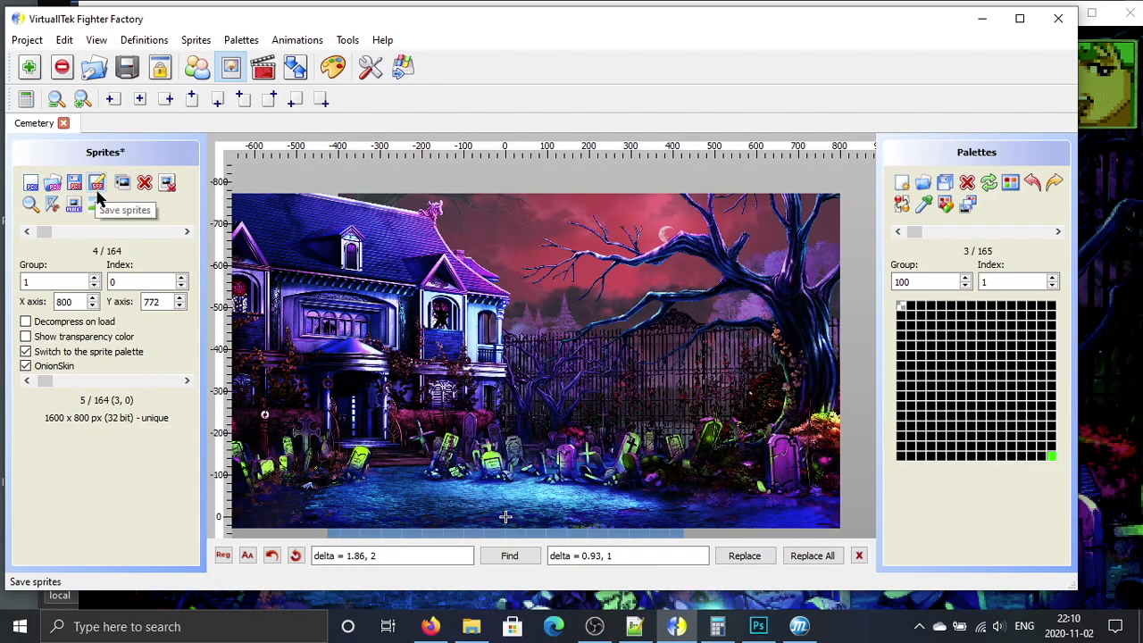
{"action": "left_click", "coordinate": [99, 185]}
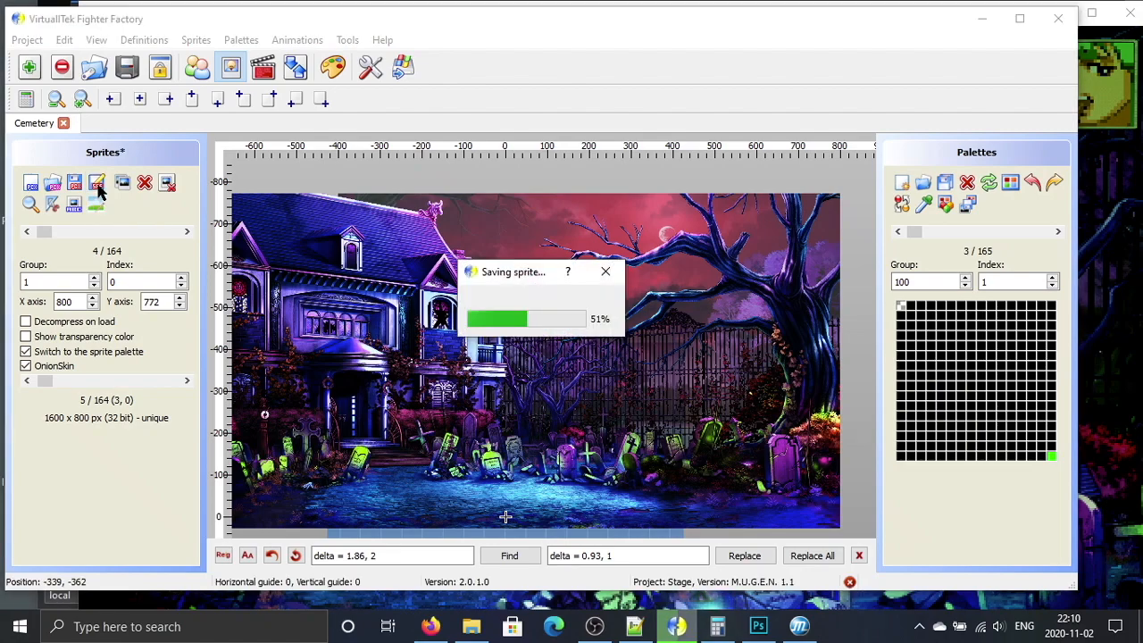
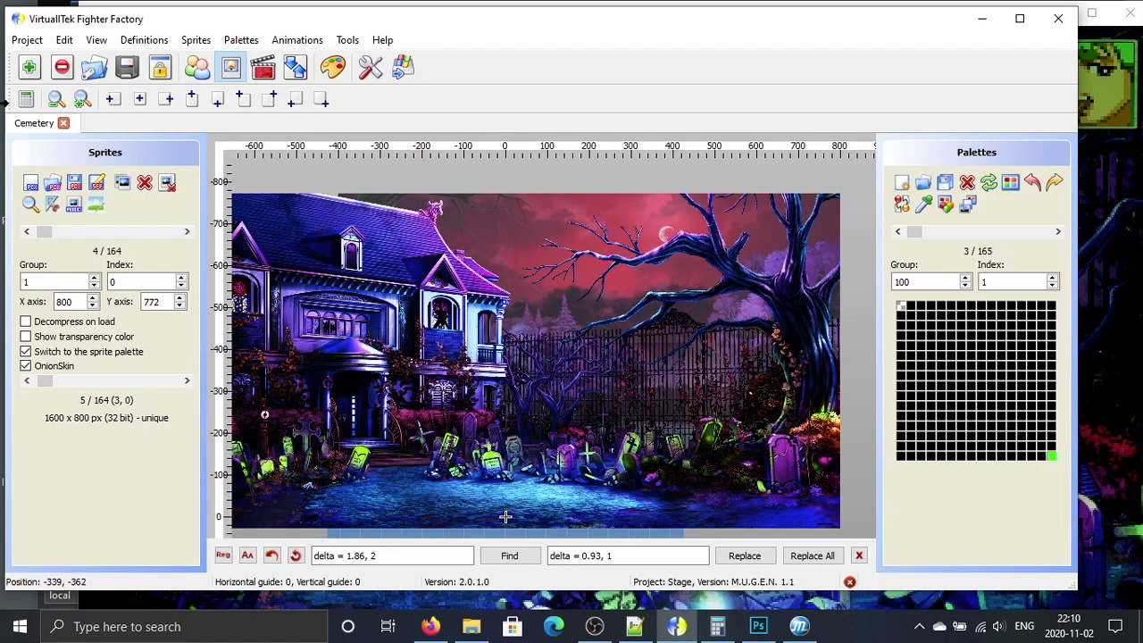
Step: Open the stage definitions and examine the BG Black, Back, Back1 and Back2 entries and their sprite numbers
{"action": "left_click", "coordinate": [198, 70]}
{"action": "left_click", "coordinate": [330, 308]}
{"action": "scroll", "coordinate": [421, 387], "scroll_direction": "down", "scroll_amount": 15}
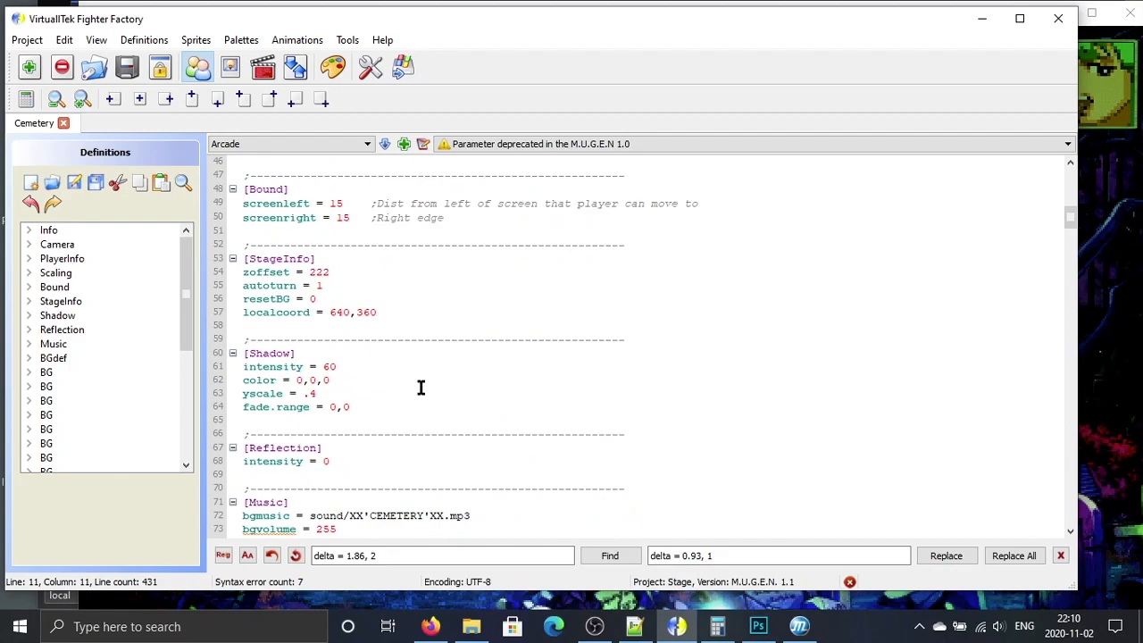
{"action": "scroll", "coordinate": [420, 388], "scroll_direction": "down", "scroll_amount": 8}
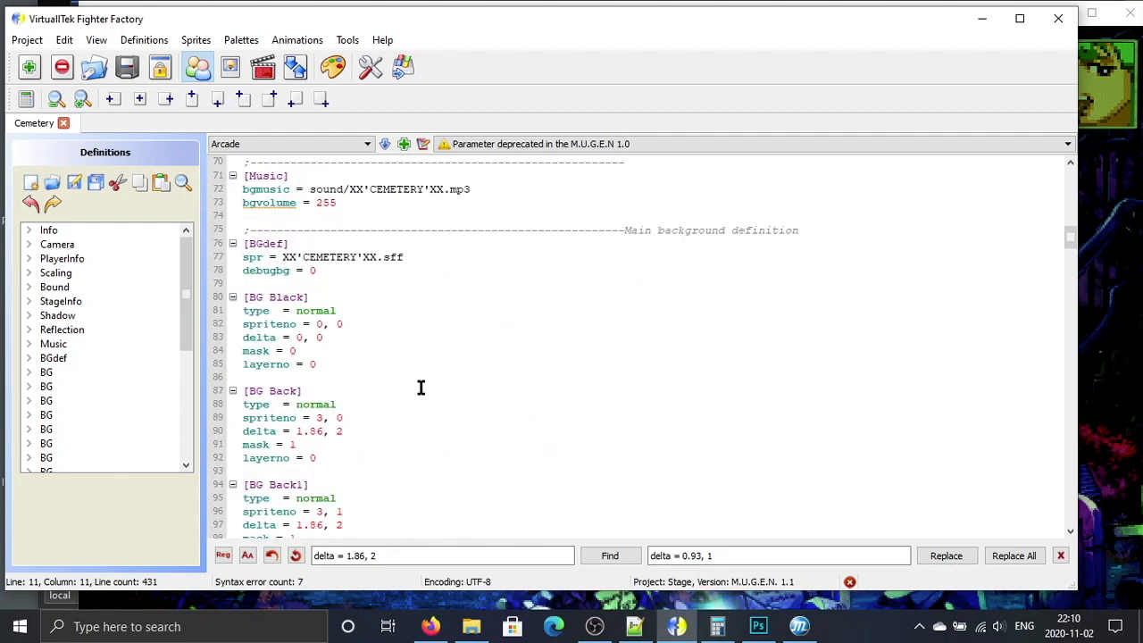
{"action": "left_click", "coordinate": [377, 325]}
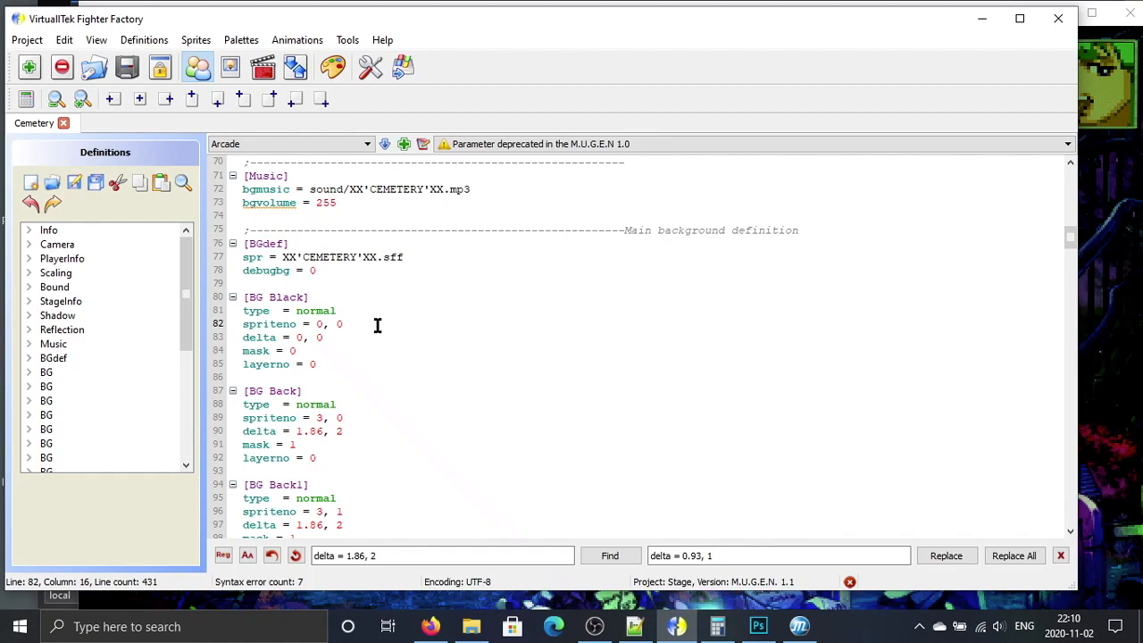
{"action": "scroll", "coordinate": [377, 326], "scroll_direction": "down", "scroll_amount": 3}
{"action": "left_click", "coordinate": [373, 295]}
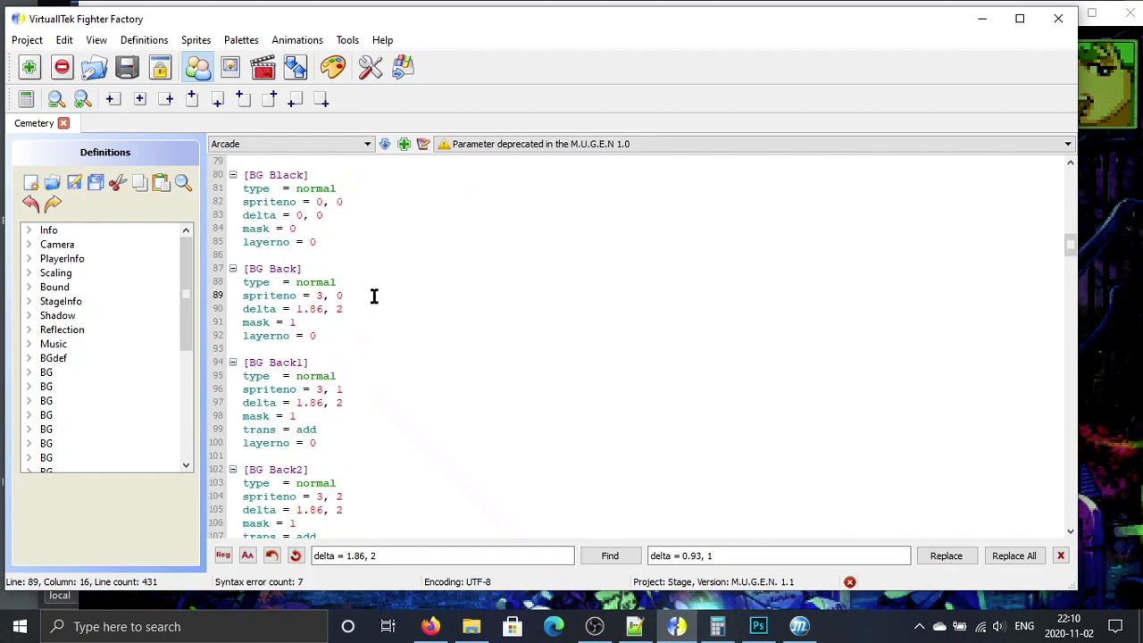
{"action": "left_click", "coordinate": [371, 395]}
{"action": "scroll", "coordinate": [375, 369], "scroll_direction": "down", "scroll_amount": 1}
{"action": "left_click_drag", "start_coordinate": [365, 510], "coordinate": [239, 230]}
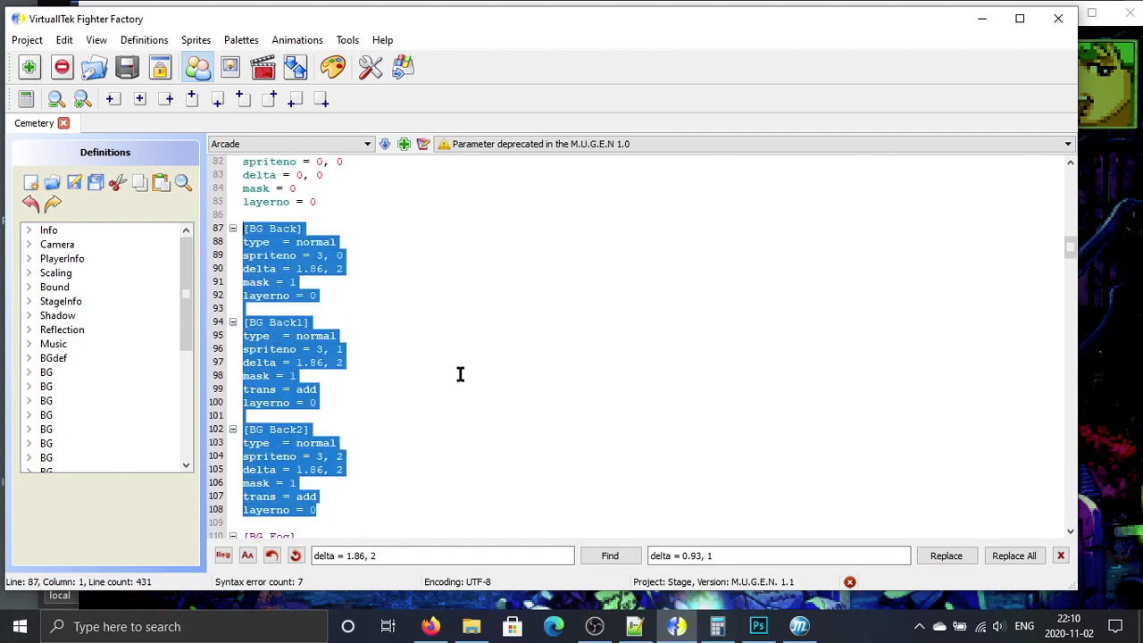
{"action": "left_click", "coordinate": [758, 625]}
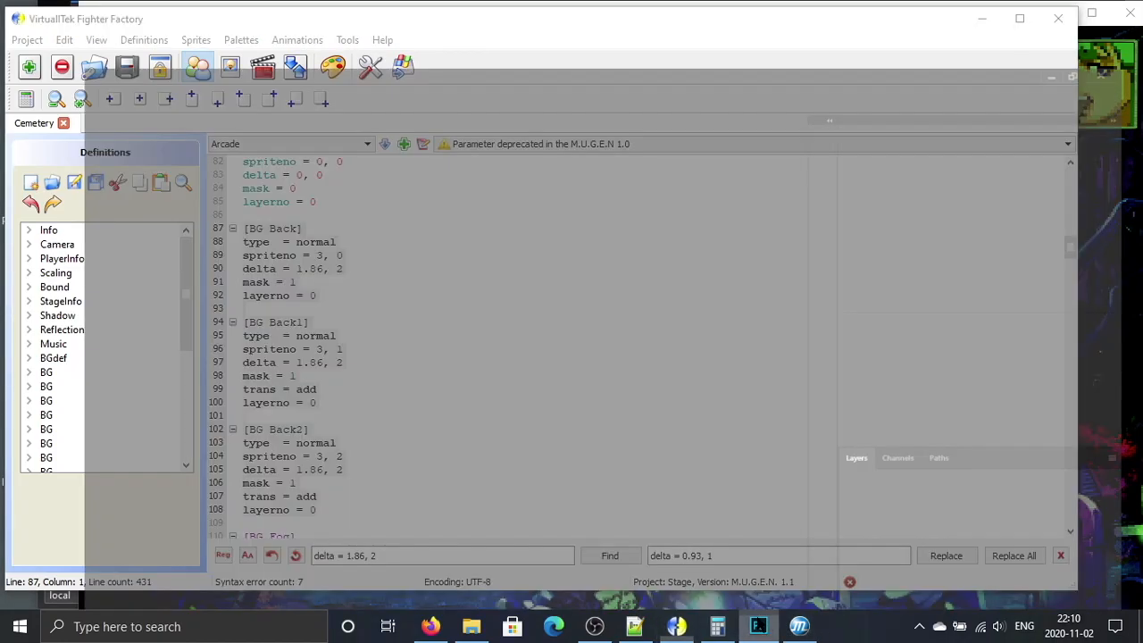
{"action": "key", "text": "alt+Tab"}
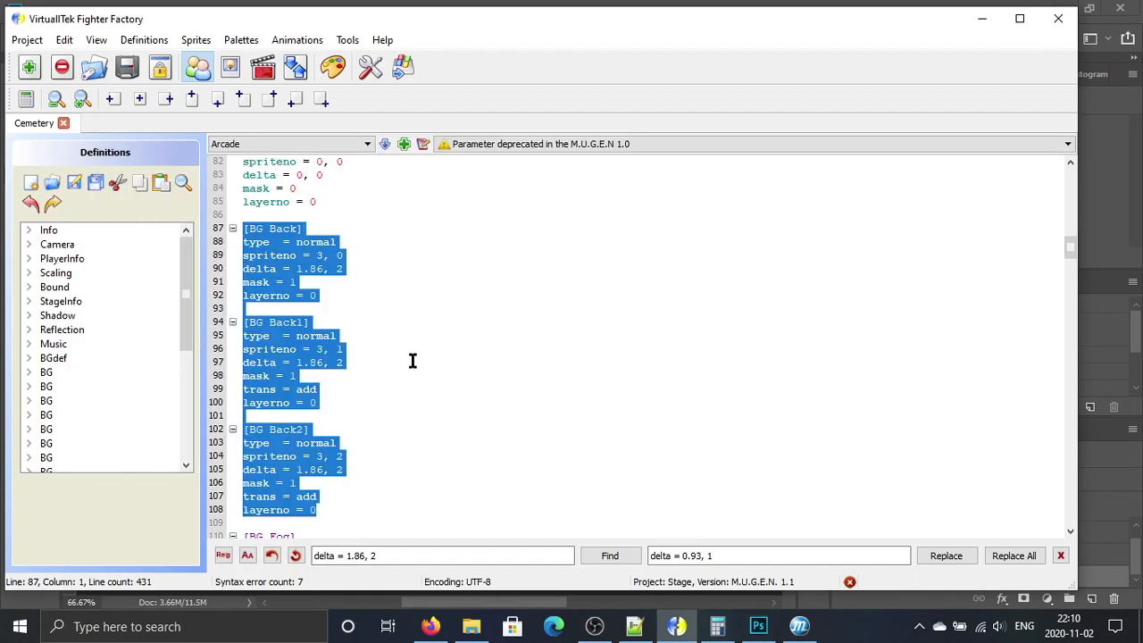
Step: Rename the BG Back entry to BG BackMoon and delete the BG Back1 and BG Back2 entries
{"action": "left_click", "coordinate": [297, 228]}
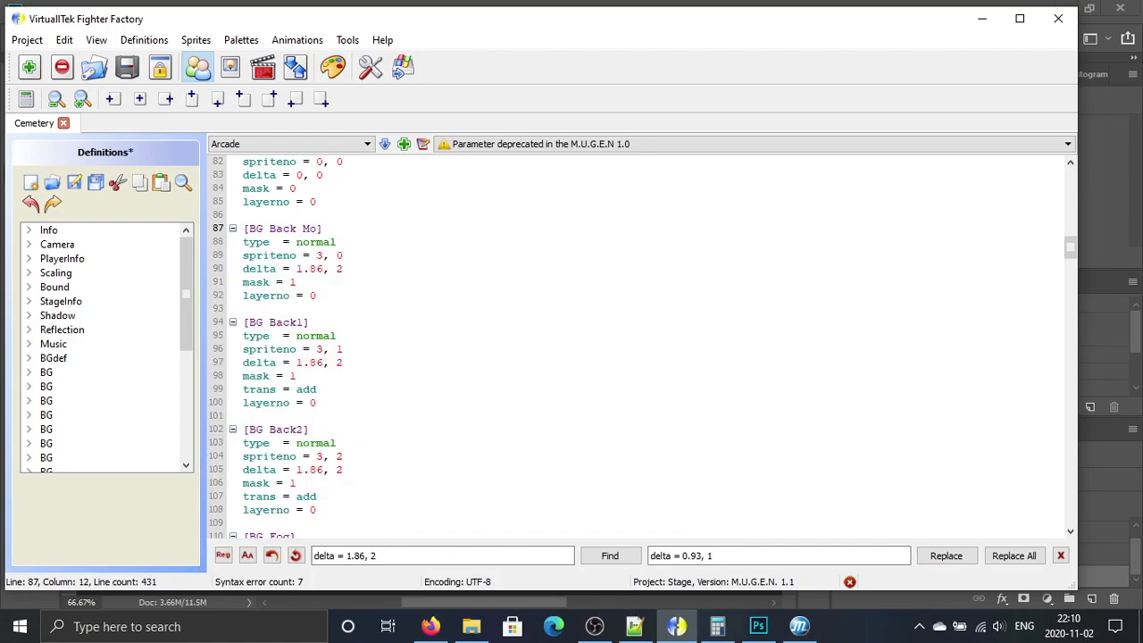
{"action": "type", "text": "Moon"}
{"action": "left_click", "coordinate": [297, 228]}
{"action": "key", "text": "BackSpace"}
{"action": "left_click_drag", "start_coordinate": [354, 296], "coordinate": [355, 506]}
{"action": "key", "text": "Delete"}
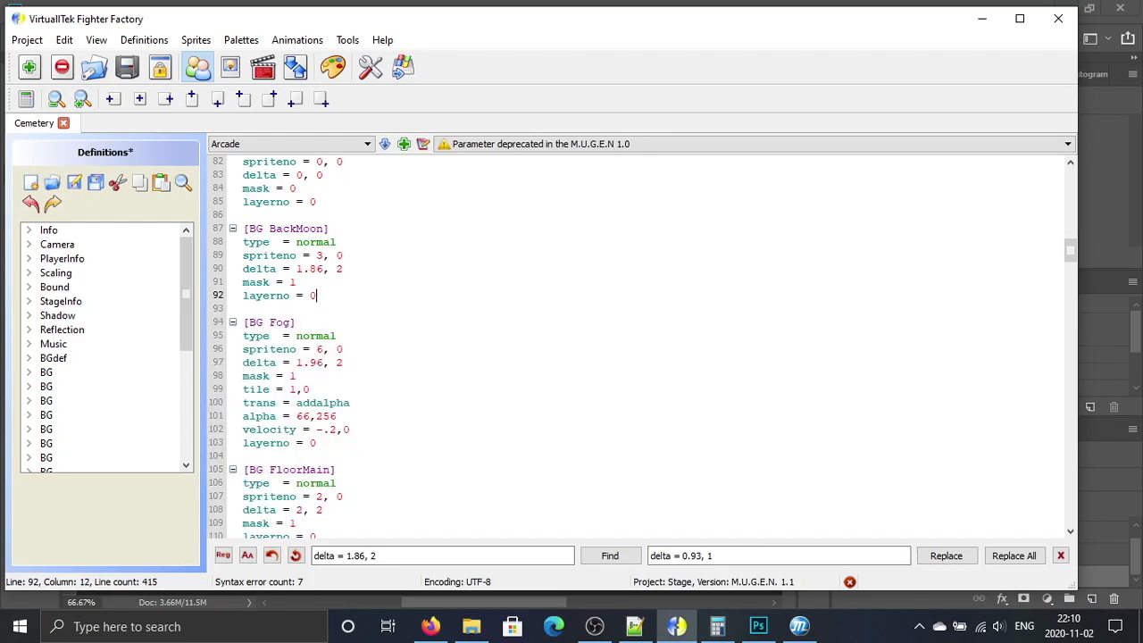
Step: Examine the BG Fog, FloorMain, Floor, Floor1 and Floor2 entries and the sprite numbers they use
{"action": "left_click", "coordinate": [335, 280]}
{"action": "left_click", "coordinate": [346, 318]}
{"action": "left_click", "coordinate": [351, 470]}
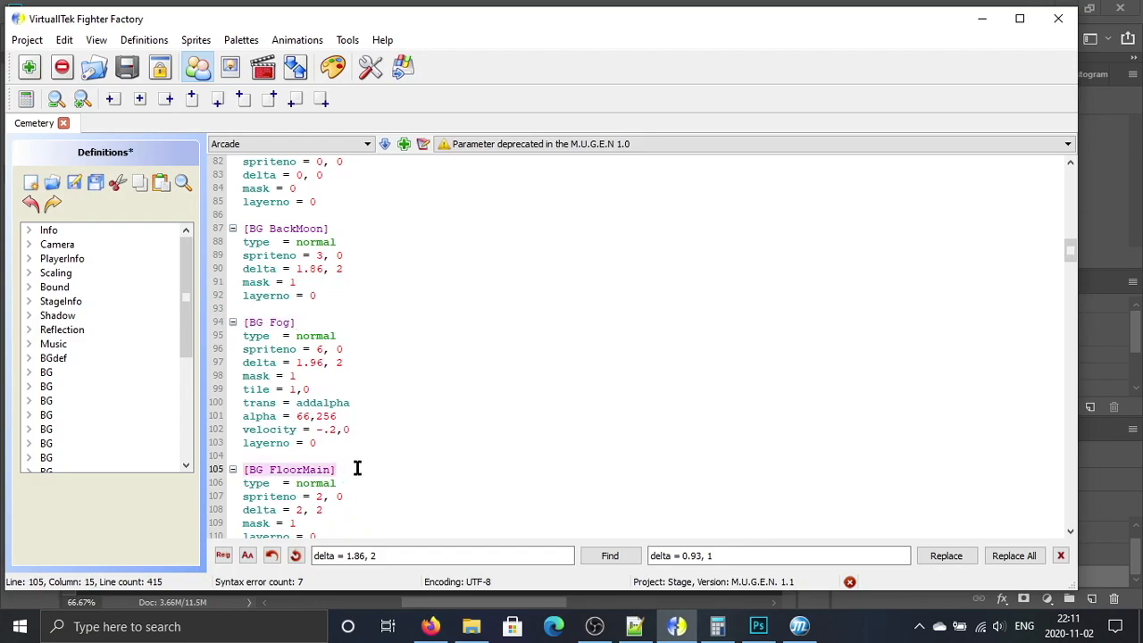
{"action": "scroll", "coordinate": [360, 468], "scroll_direction": "down", "scroll_amount": 4}
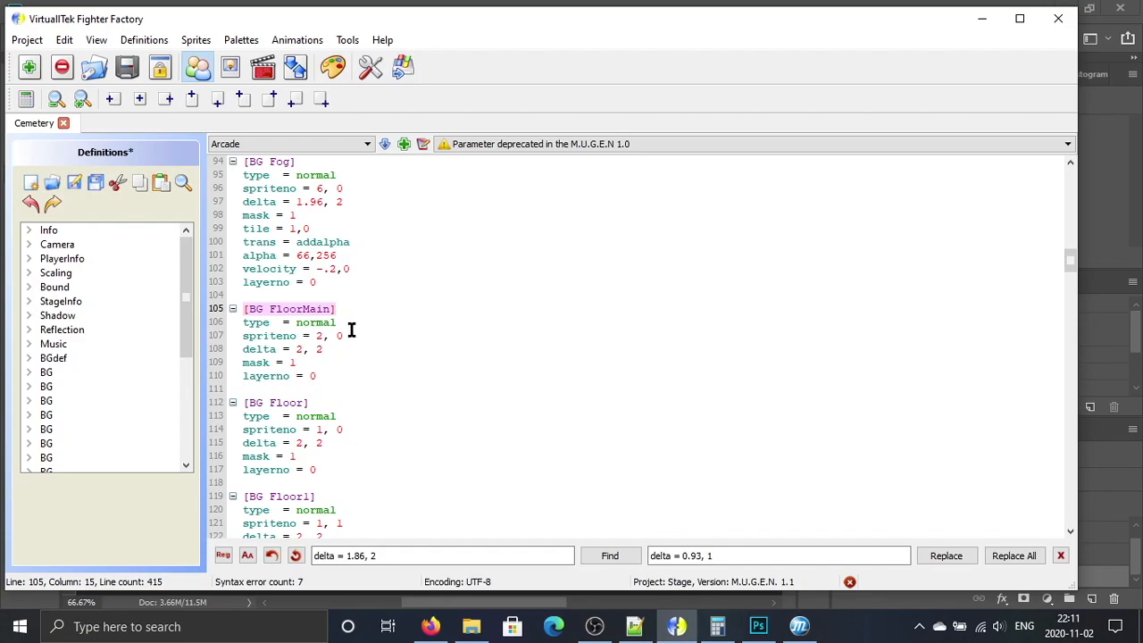
{"action": "left_click_drag", "start_coordinate": [317, 337], "coordinate": [351, 337]}
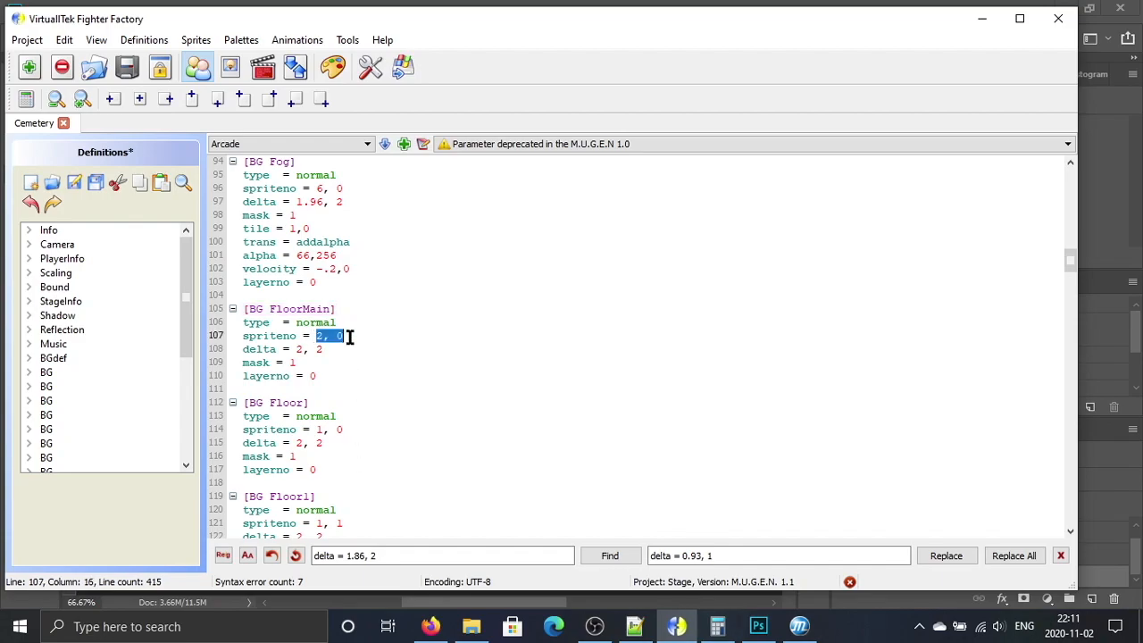
{"action": "scroll", "coordinate": [362, 405], "scroll_direction": "down", "scroll_amount": 2}
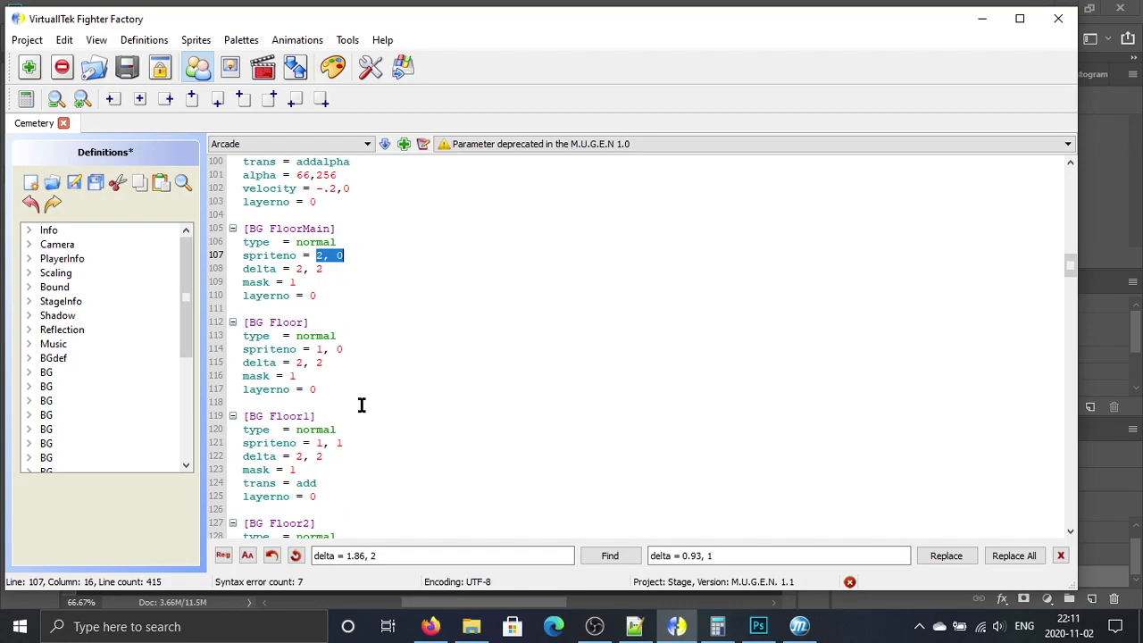
{"action": "scroll", "coordinate": [361, 406], "scroll_direction": "down", "scroll_amount": 2}
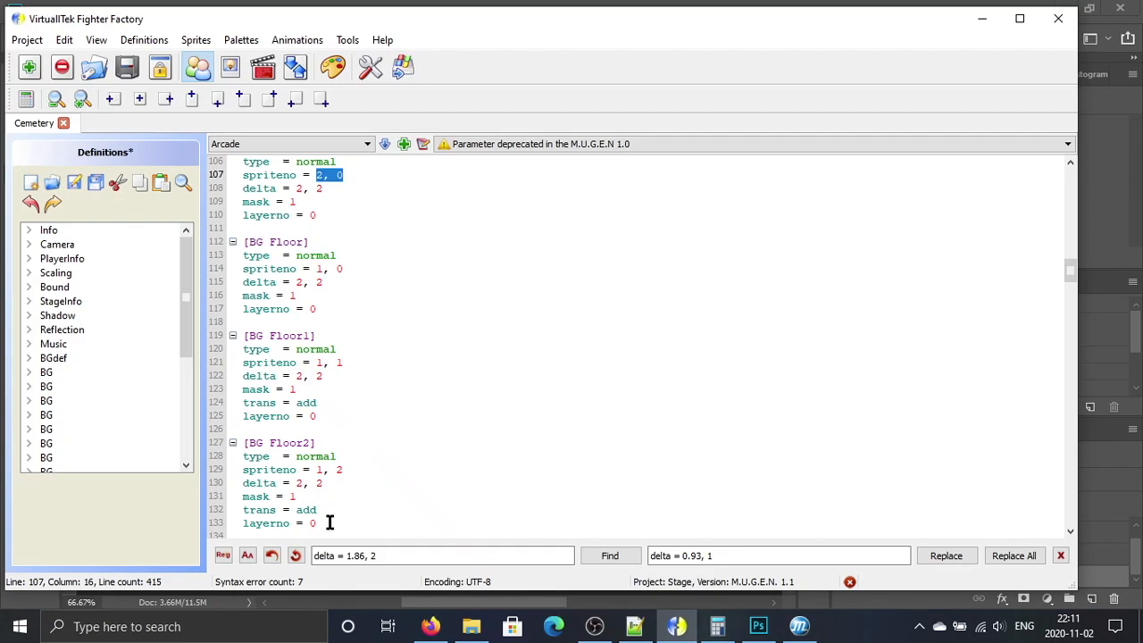
{"action": "scroll", "coordinate": [353, 498], "scroll_direction": "up", "scroll_amount": 2}
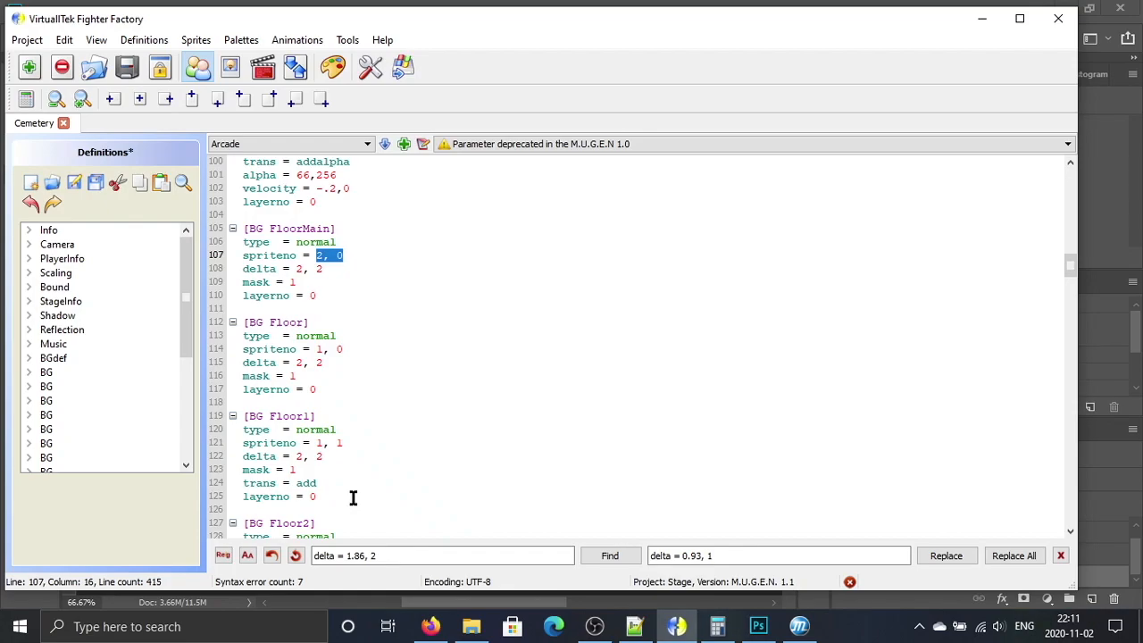
{"action": "scroll", "coordinate": [353, 498], "scroll_direction": "down", "scroll_amount": 2}
Step: Delete the BG Floor, Floor1 and Floor2 entries and set BG FloorMain's spriteno to 1, 0
{"action": "left_click_drag", "start_coordinate": [333, 525], "coordinate": [219, 241]}
{"action": "key", "text": "Delete"}
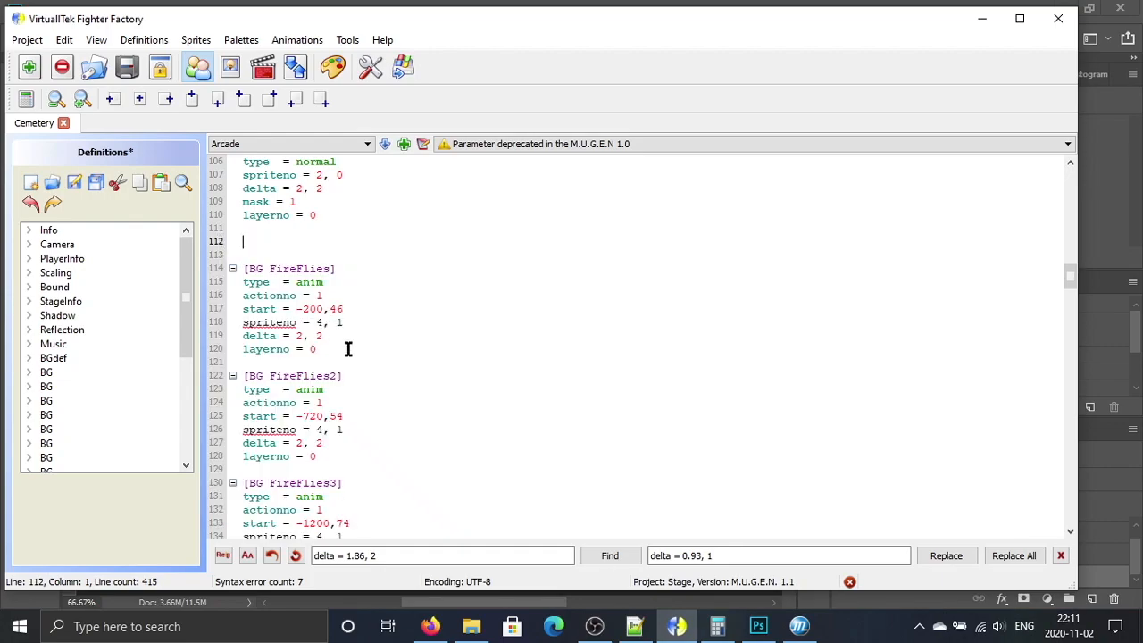
{"action": "scroll", "coordinate": [467, 450], "scroll_direction": "up", "scroll_amount": 3}
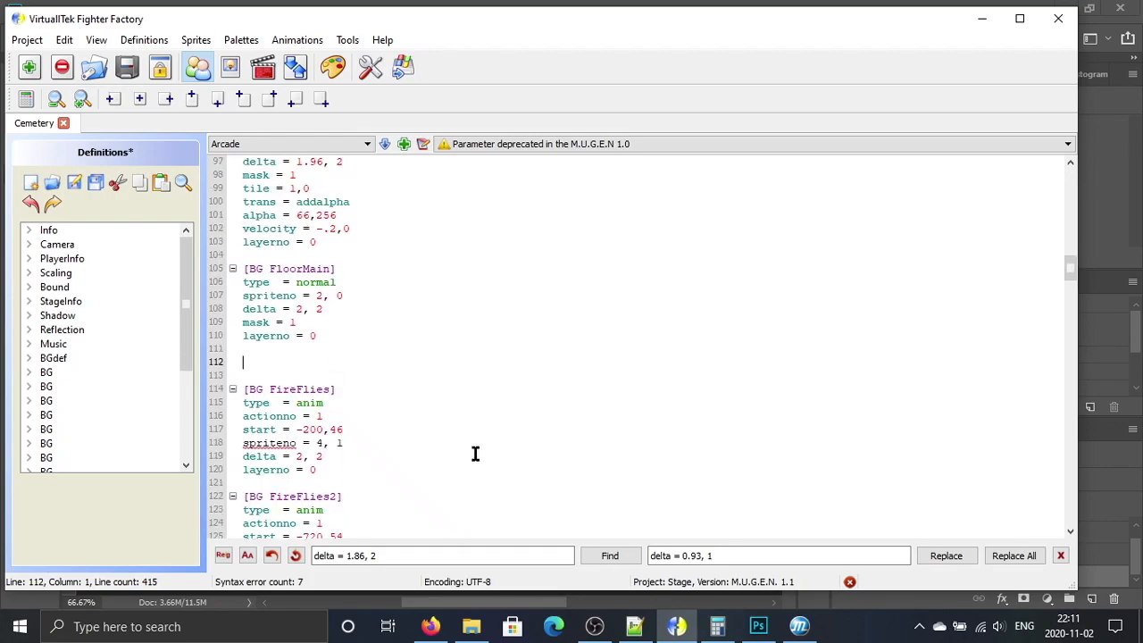
{"action": "key", "text": "BackSpace"}
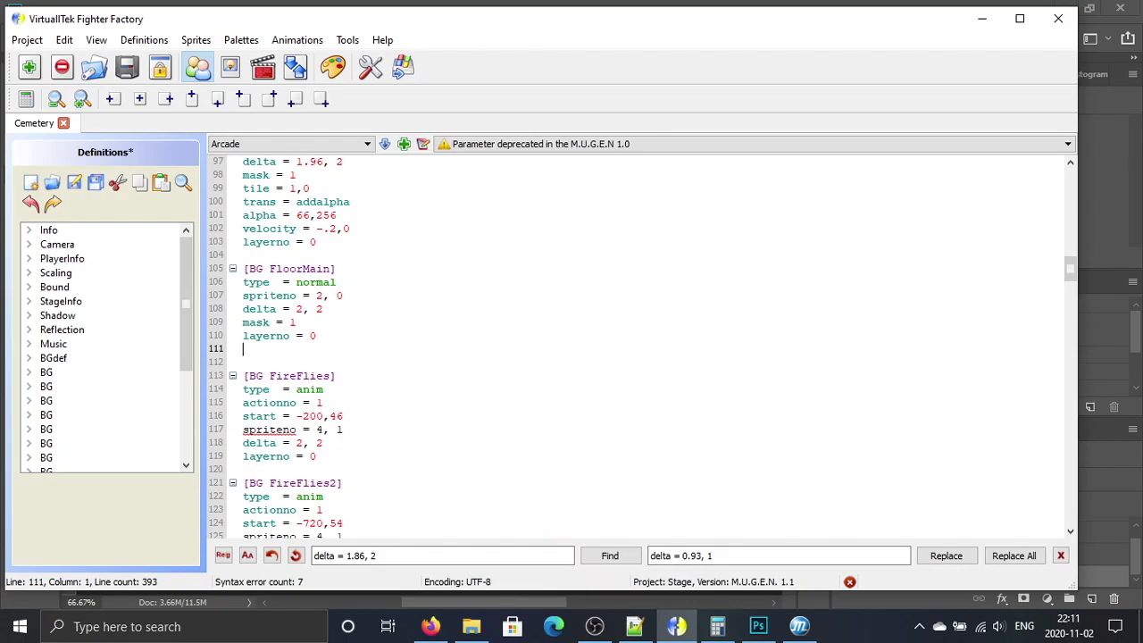
{"action": "double_click", "coordinate": [320, 295]}
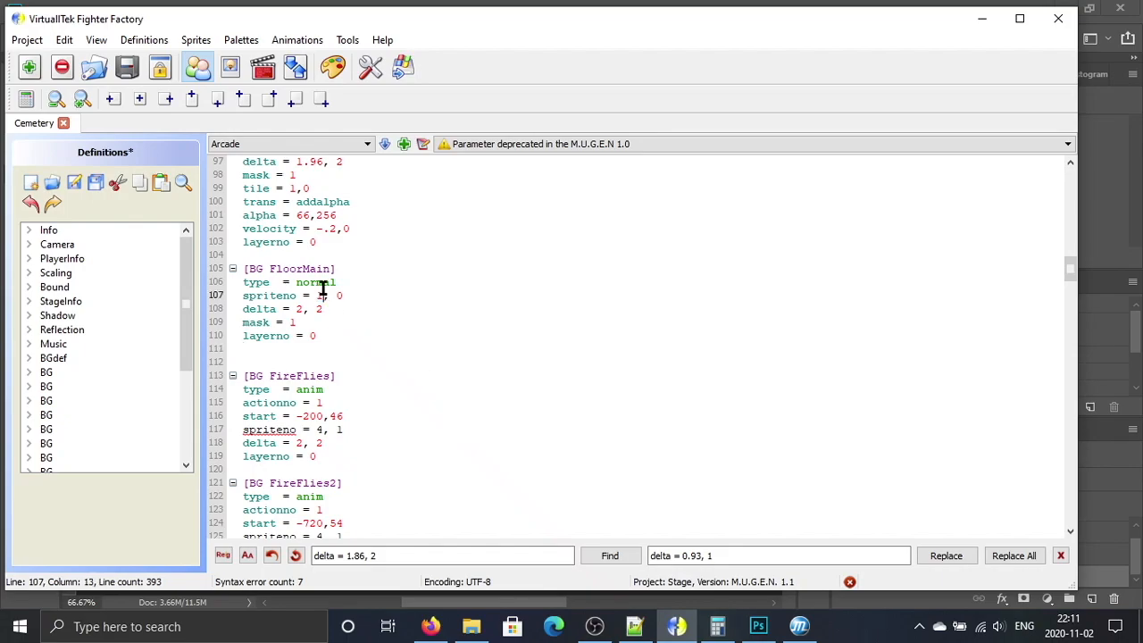
{"action": "type", "text": "1"}
{"action": "left_click", "coordinate": [234, 75]}
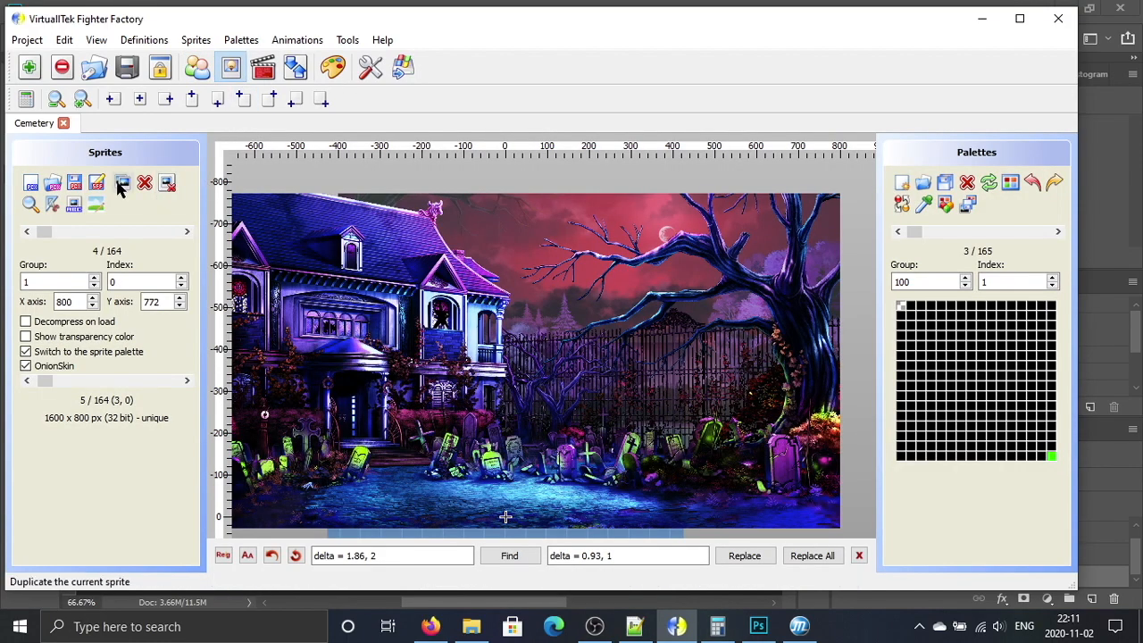
{"action": "left_click", "coordinate": [263, 68]}
{"action": "left_click", "coordinate": [231, 67]}
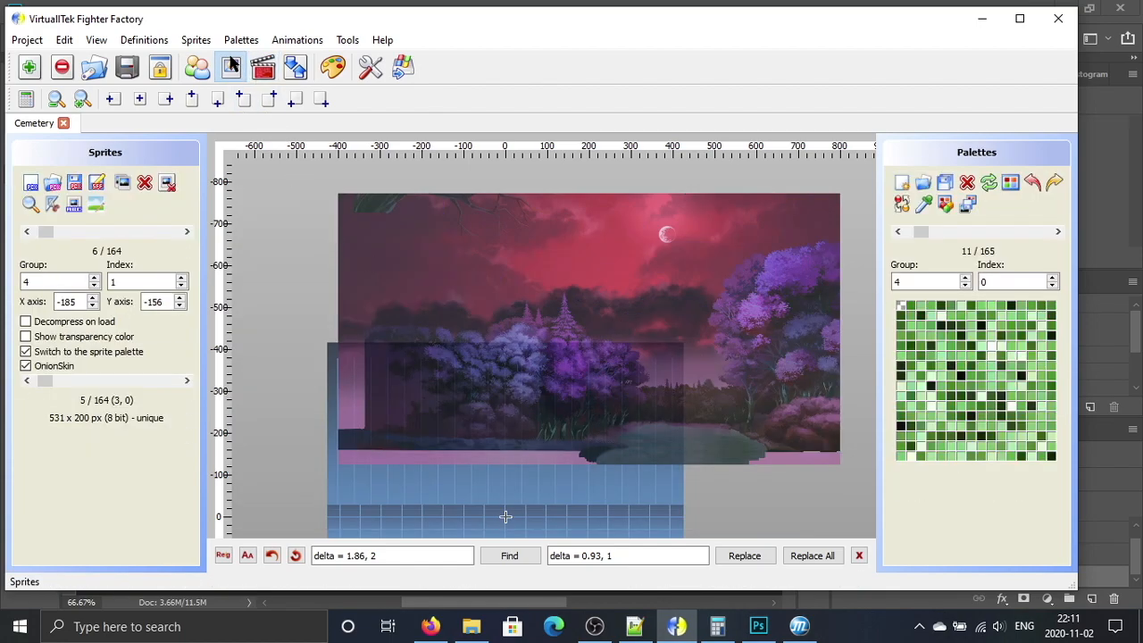
{"action": "left_click", "coordinate": [263, 68]}
{"action": "left_click", "coordinate": [198, 68]}
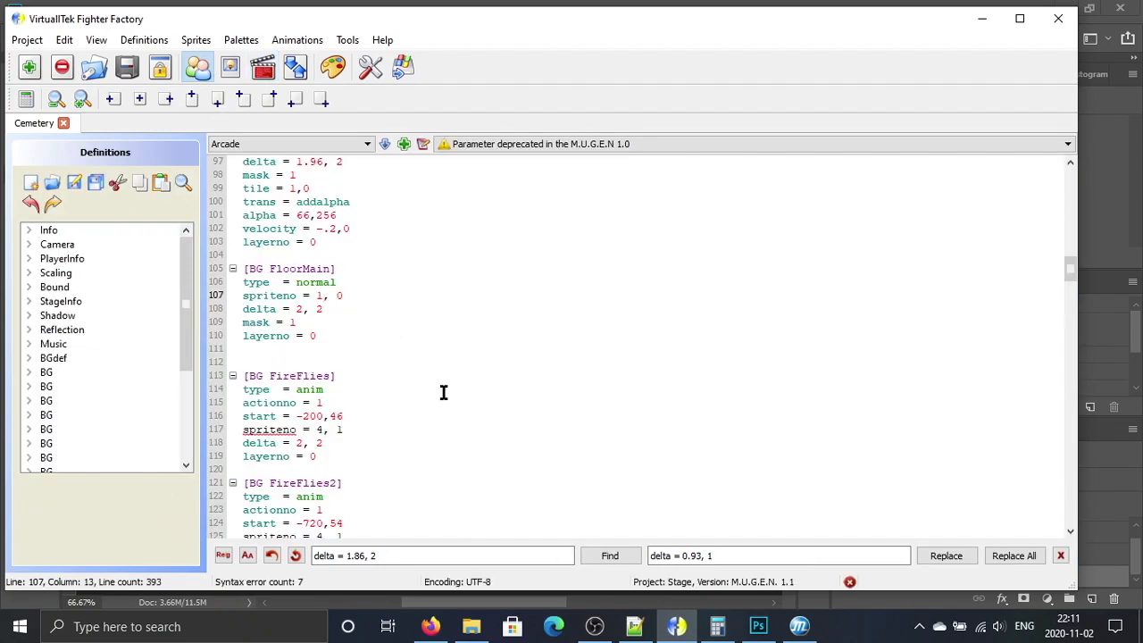
{"action": "left_click", "coordinate": [356, 336]}
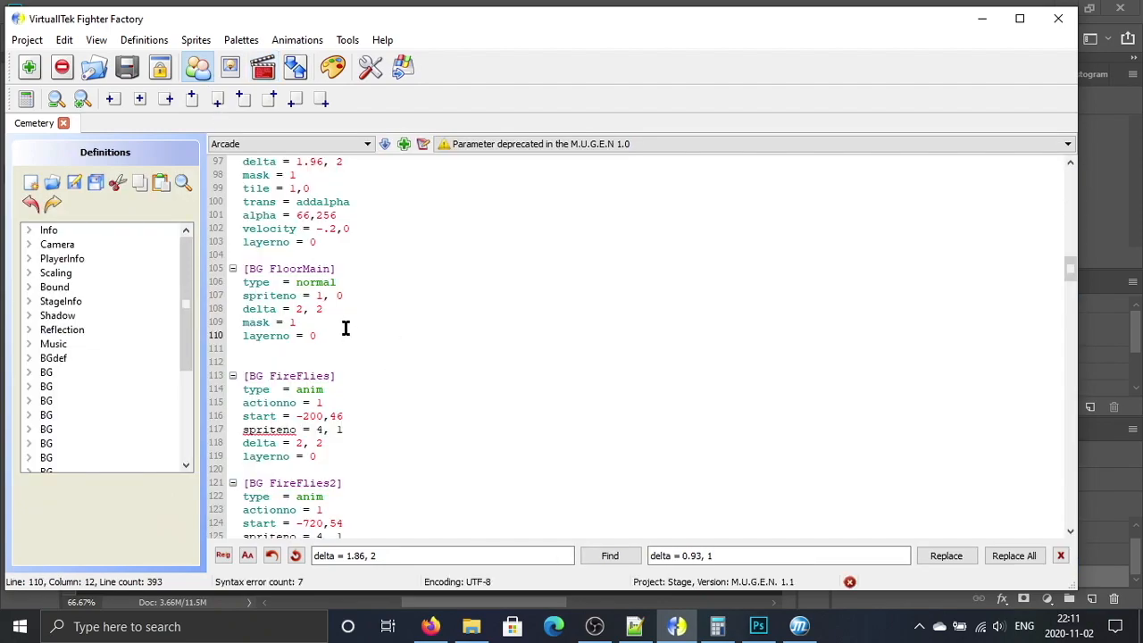
Step: Save the stage definitions, then switch to M.U.G.E.N and reload the Cemetery stage to check the new backgrounds
{"action": "left_click", "coordinate": [73, 185]}
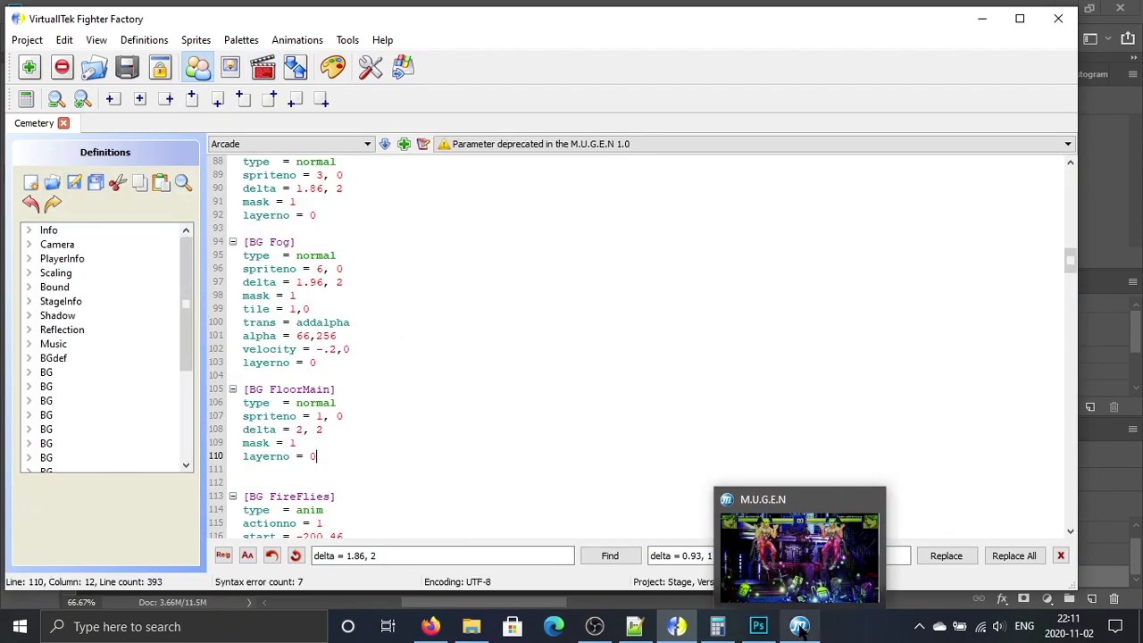
{"action": "left_click", "coordinate": [800, 626]}
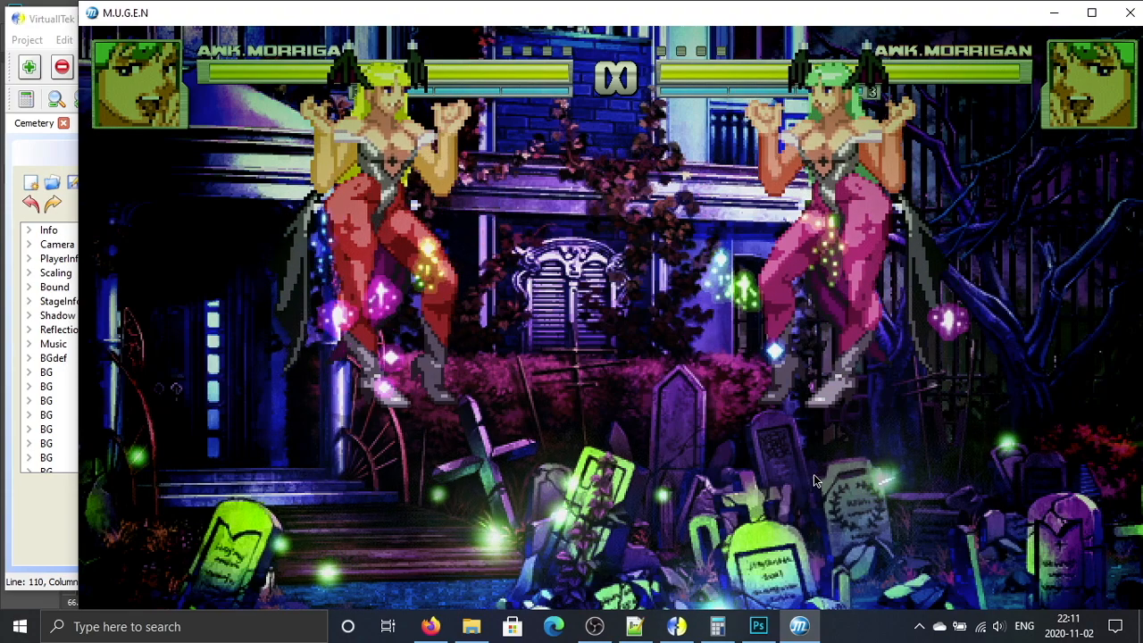
{"action": "key", "text": "shift+F4"}
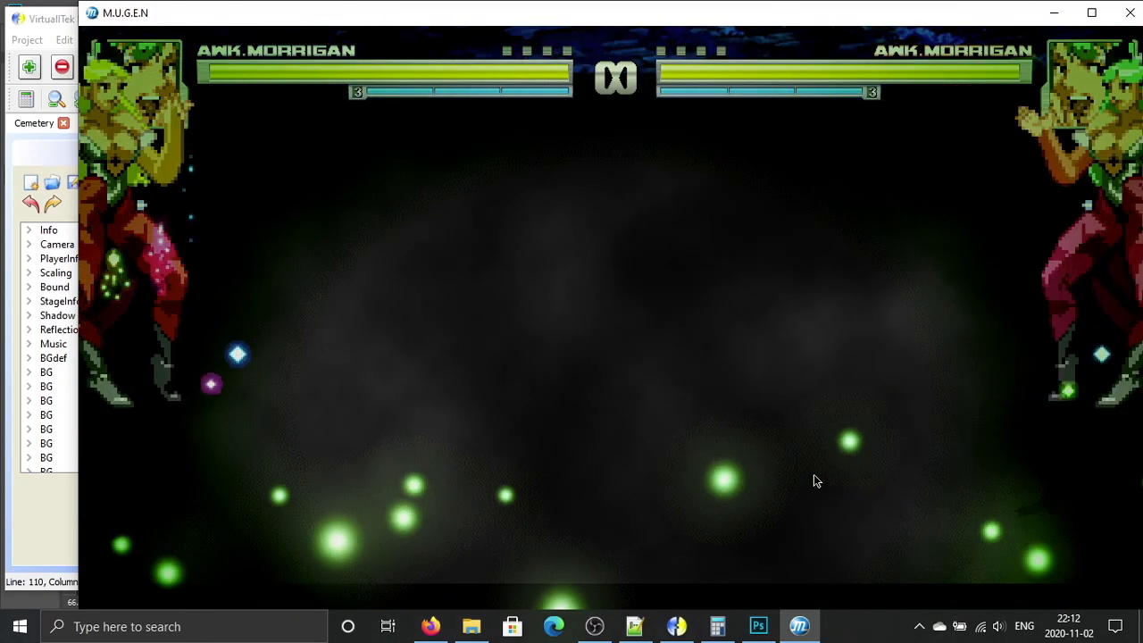
{"action": "key", "text": "alt+Tab"}
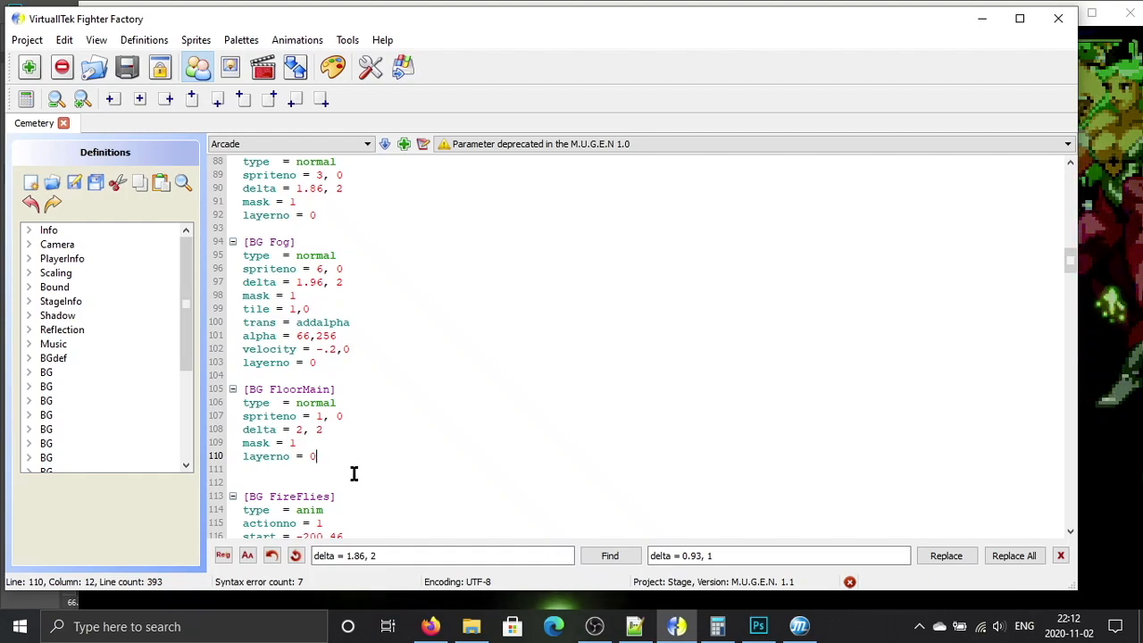
{"action": "left_click", "coordinate": [333, 471]}
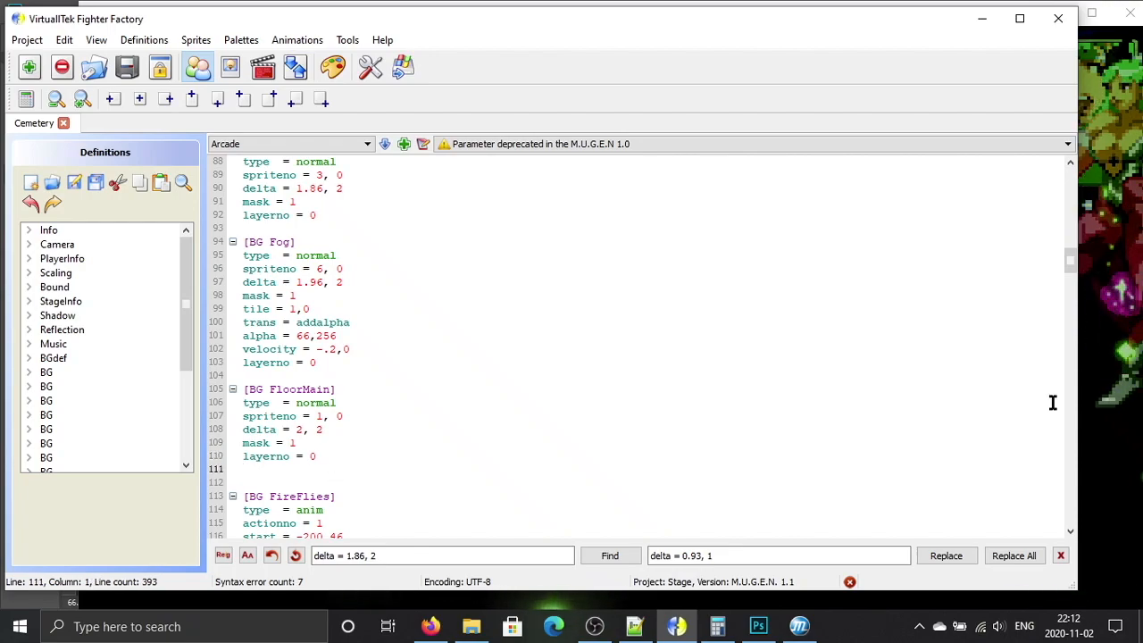
Step: Show floor sprite 1, 0 with OnionSkin turned off and examine where its axis lies
{"action": "left_click", "coordinate": [227, 70]}
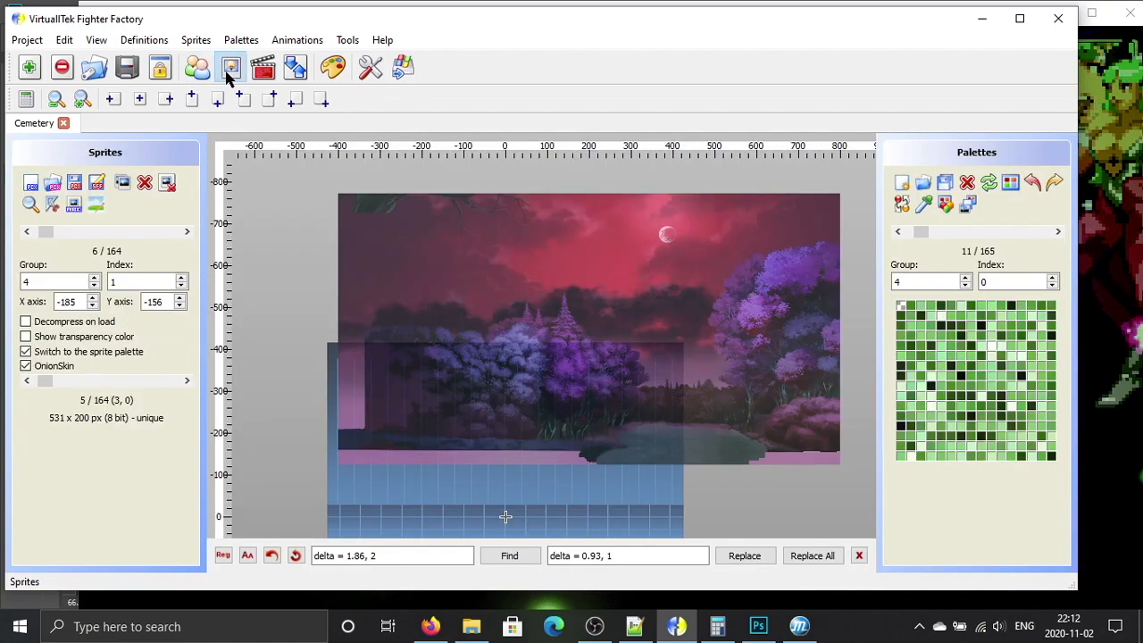
{"action": "left_click", "coordinate": [25, 232]}
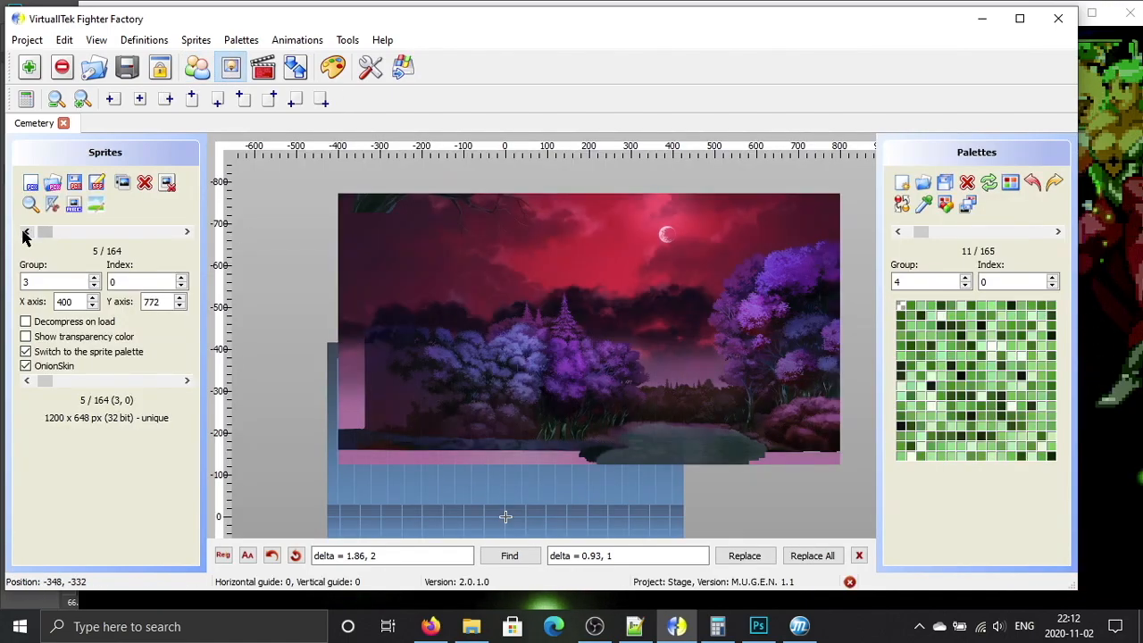
{"action": "left_click", "coordinate": [25, 233]}
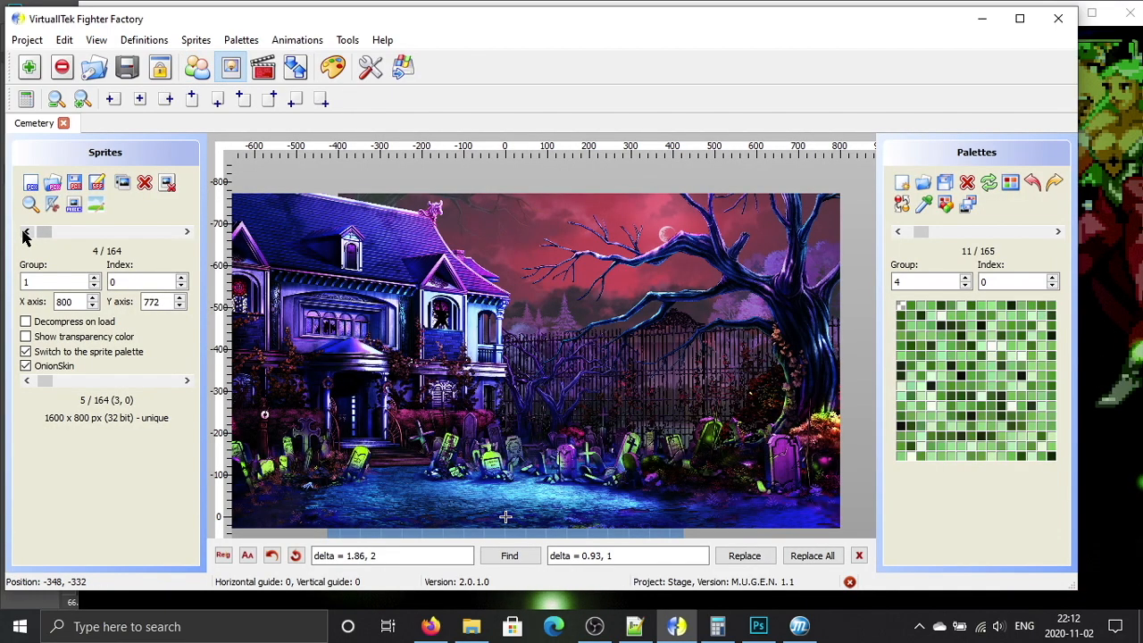
{"action": "left_click", "coordinate": [26, 366]}
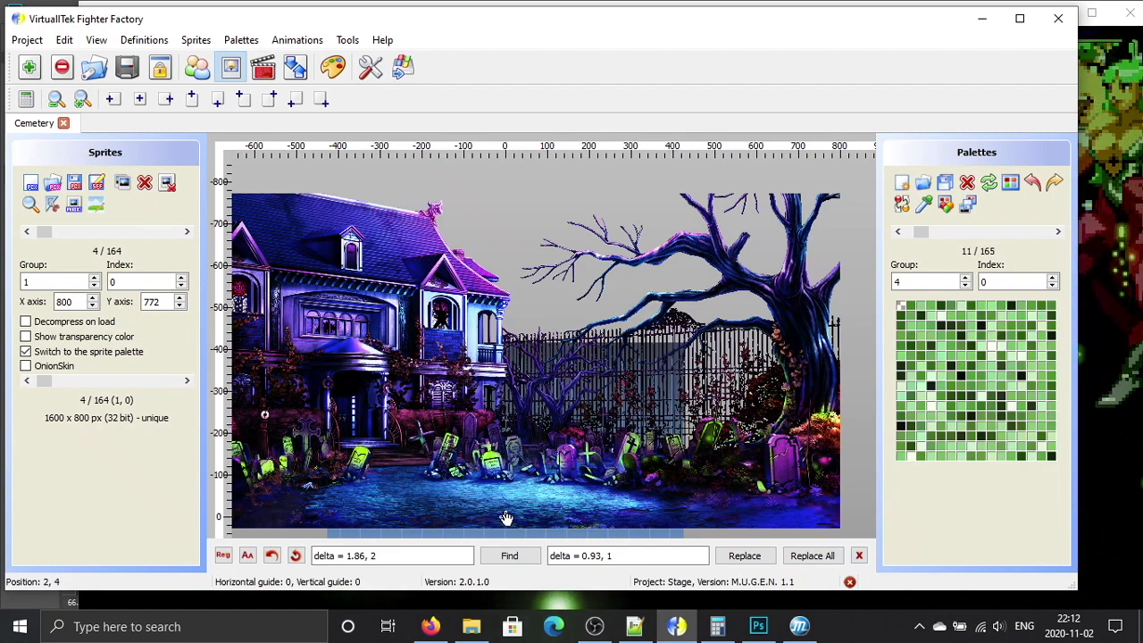
Step: Add a start = 0, 0 line below spriteno in BG FloorMain and save the definitions
{"action": "left_click", "coordinate": [1134, 439]}
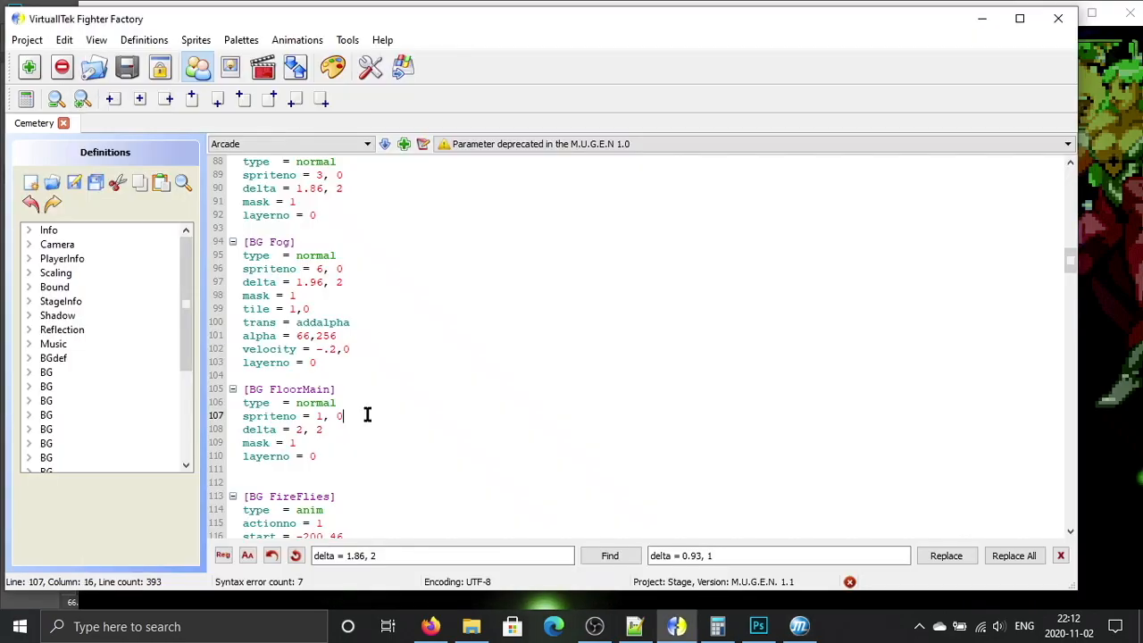
{"action": "key", "text": "Return"}
{"action": "type", "text": "star"}
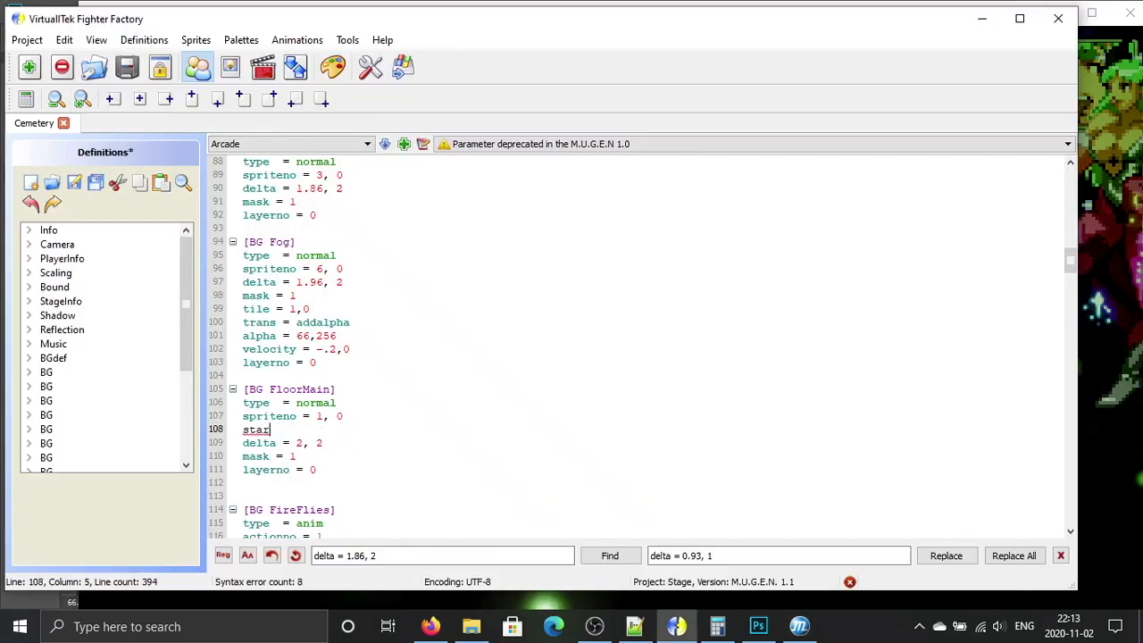
{"action": "type", "text": "t = 0,0"}
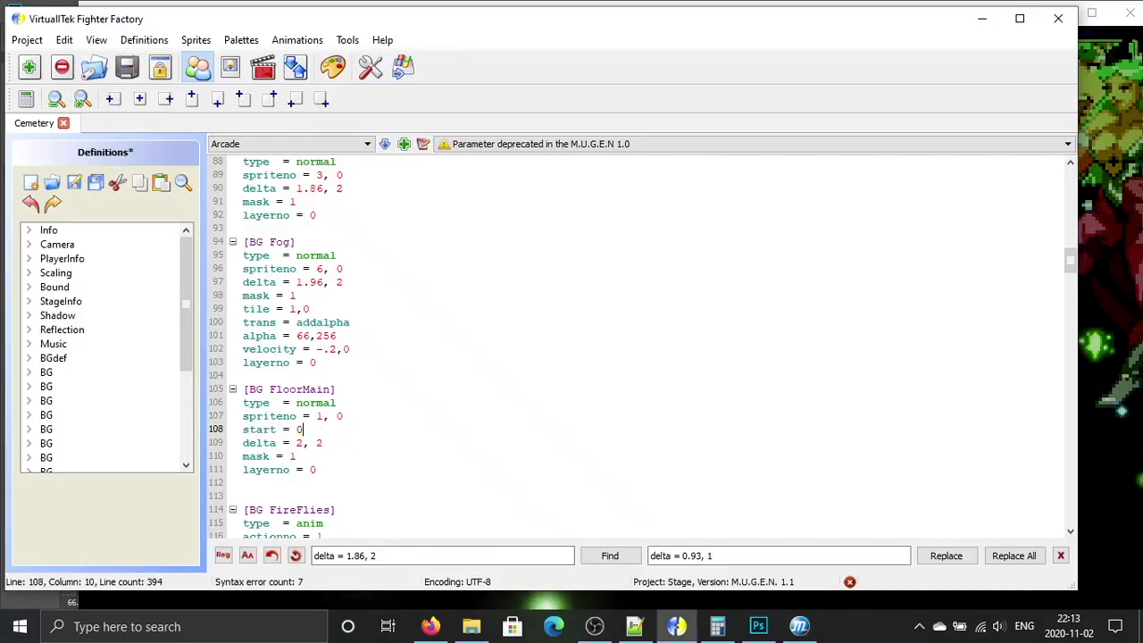
{"action": "left_click", "coordinate": [310, 430]}
{"action": "left_click", "coordinate": [75, 184]}
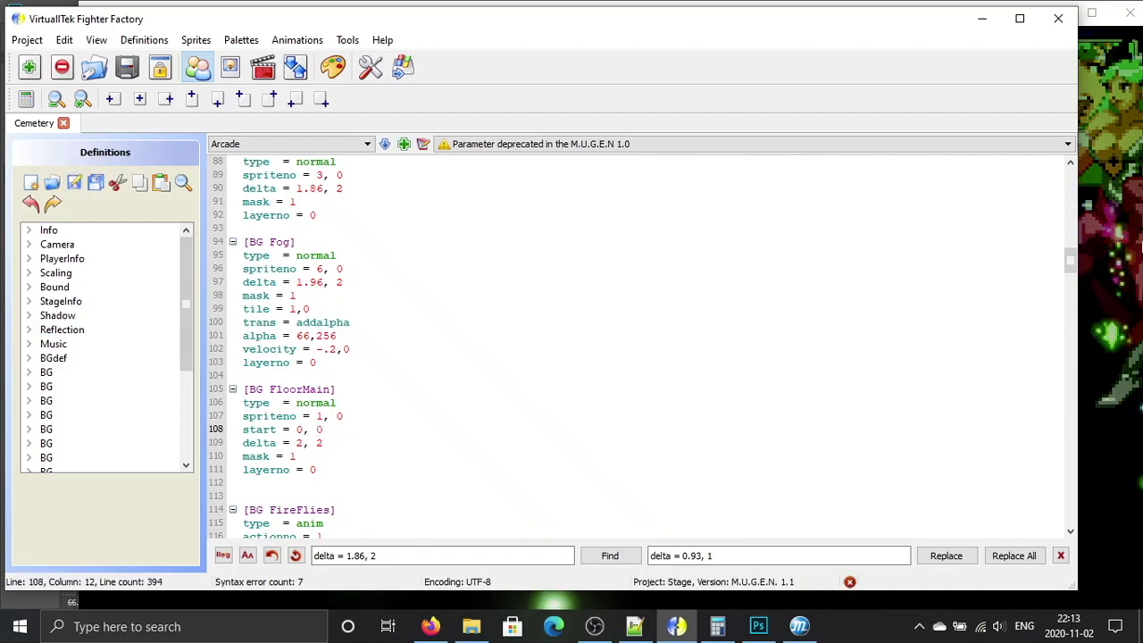
Step: Switch to M.U.G.E.N and reload the match to check the floor's placement with the start line
{"action": "left_click", "coordinate": [1129, 263]}
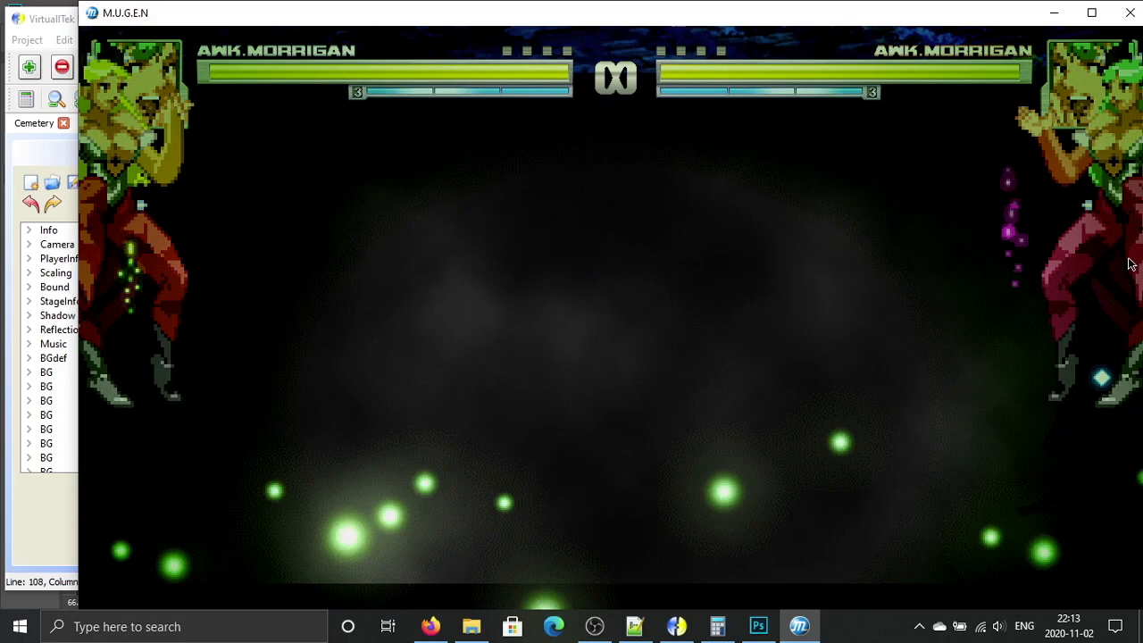
{"action": "key", "text": "shift+F4"}
{"action": "key", "text": "Return"}
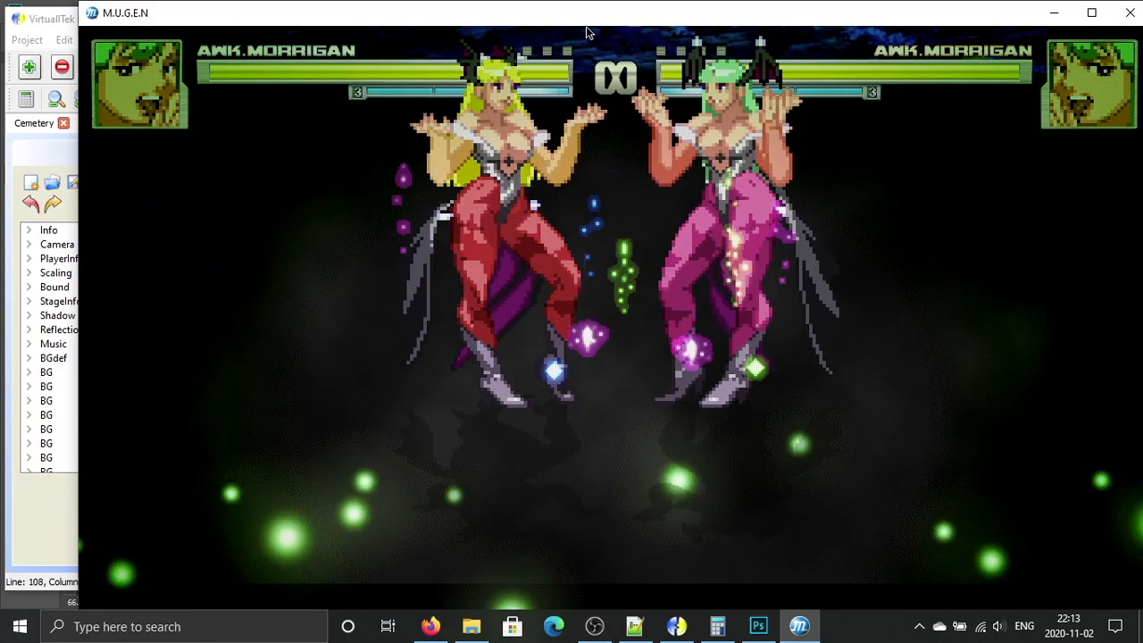
{"action": "key", "text": "alt+Tab"}
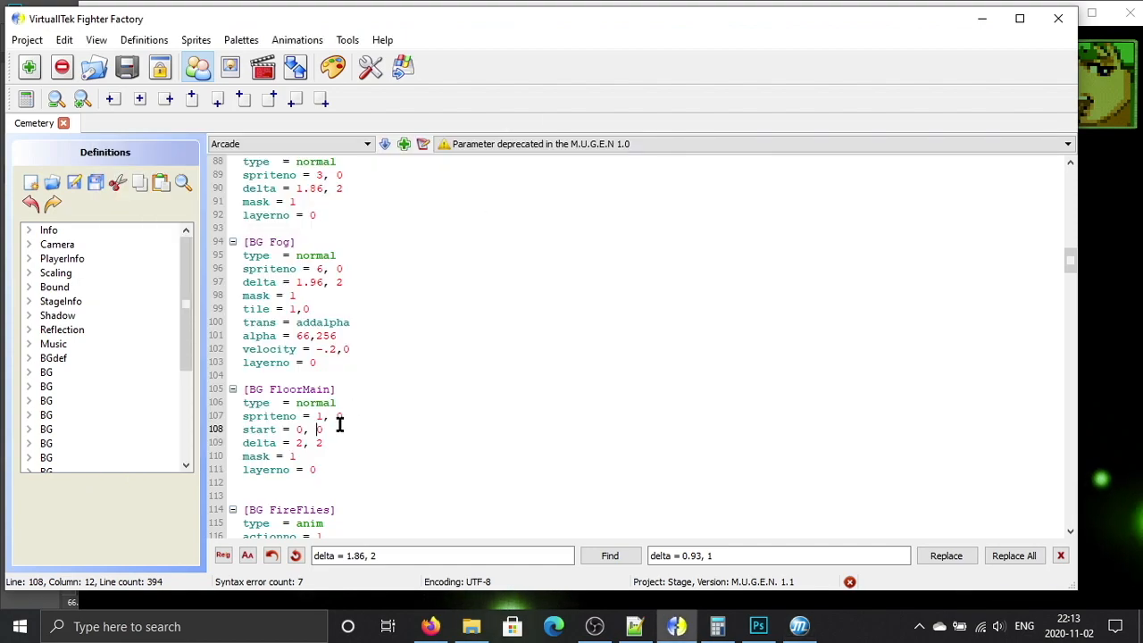
Step: Copy the start = 0, 0 line from BG FloorMain into BG BackMoon below its spriteno and save
{"action": "left_click_drag", "start_coordinate": [339, 427], "coordinate": [272, 428]}
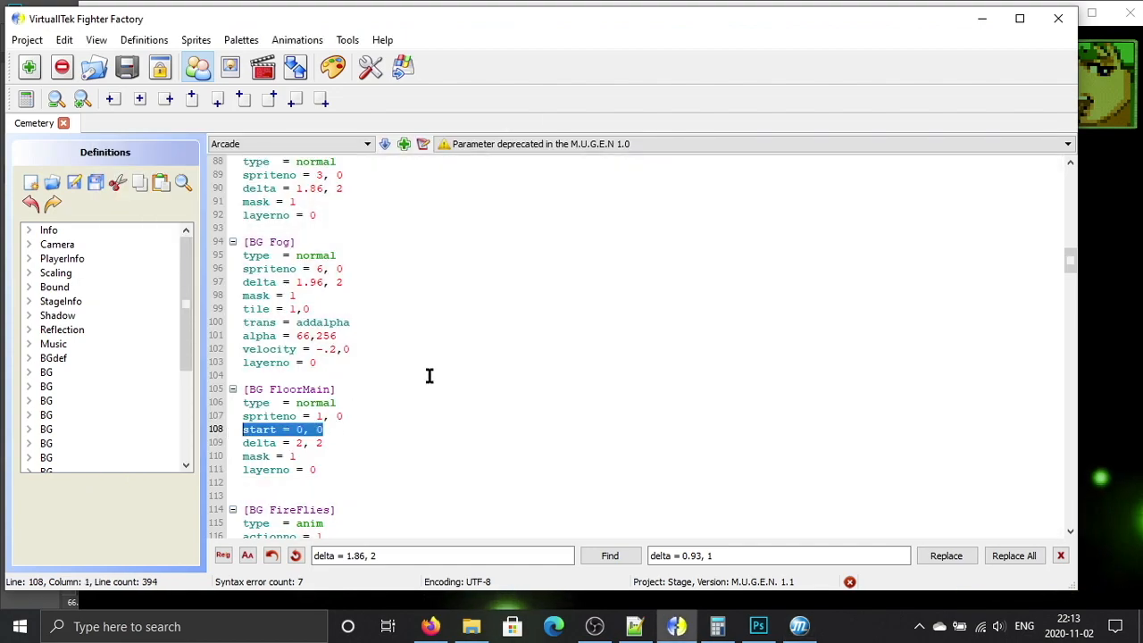
{"action": "scroll", "coordinate": [423, 325], "scroll_direction": "up", "scroll_amount": 2}
{"action": "left_click", "coordinate": [364, 255]}
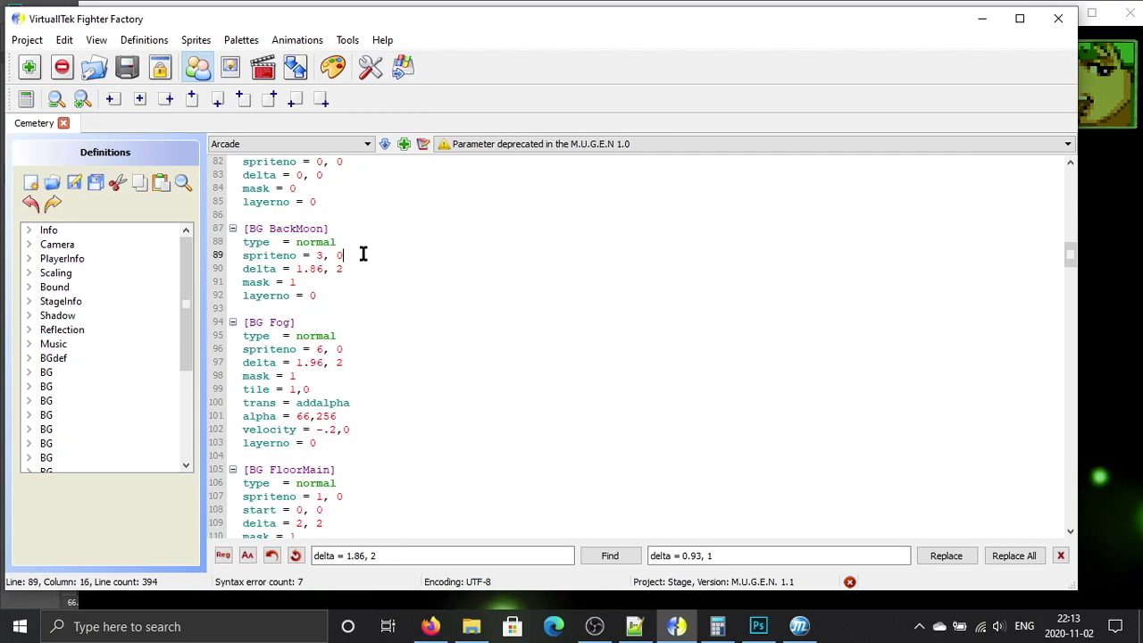
{"action": "key", "text": "Return"}
{"action": "key", "text": "ctrl+v"}
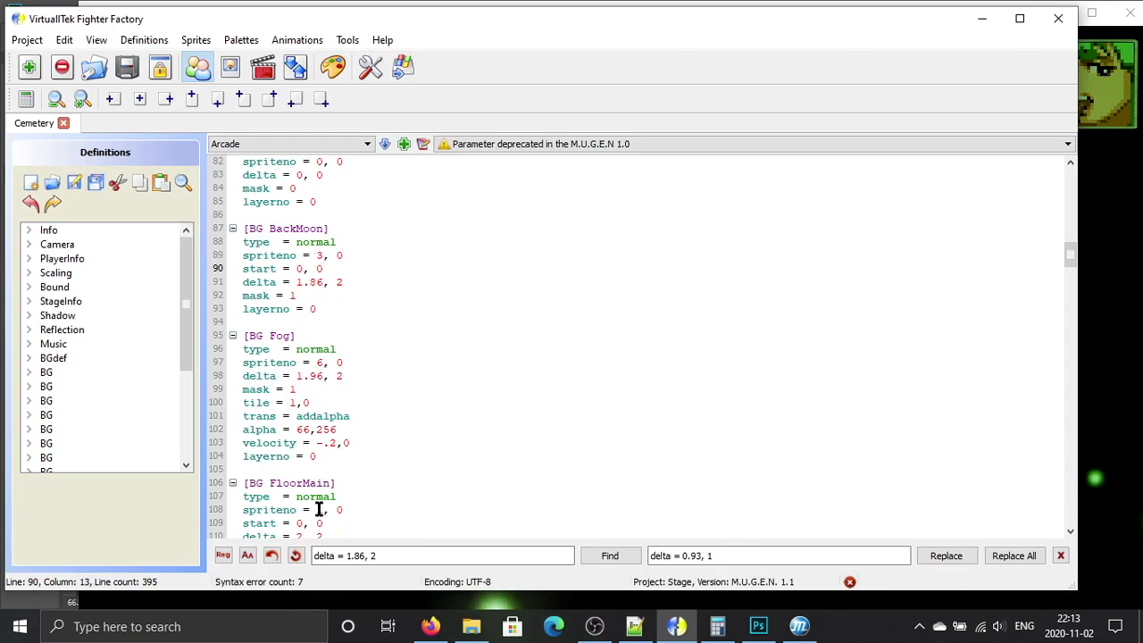
{"action": "left_click", "coordinate": [1124, 388]}
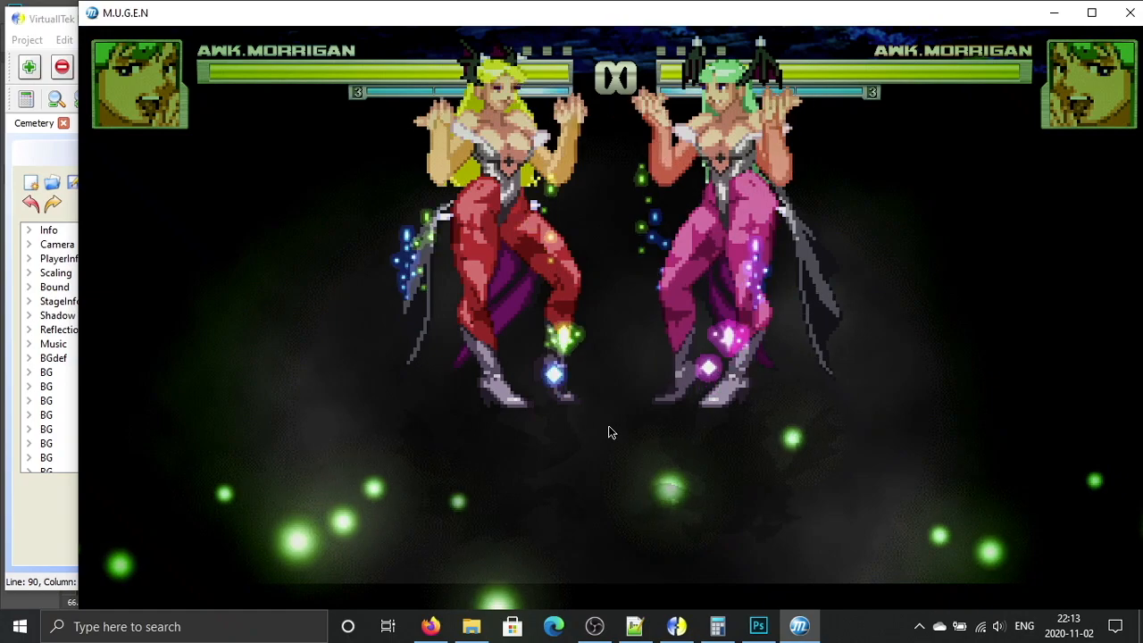
{"action": "key", "text": "alt+Tab"}
Step: Add an ID = 101 line at the end of the BG FloorMain entry and save the definitions
{"action": "scroll", "coordinate": [506, 438], "scroll_direction": "down", "scroll_amount": 4}
{"action": "left_click", "coordinate": [369, 408]}
{"action": "key", "text": "Return"}
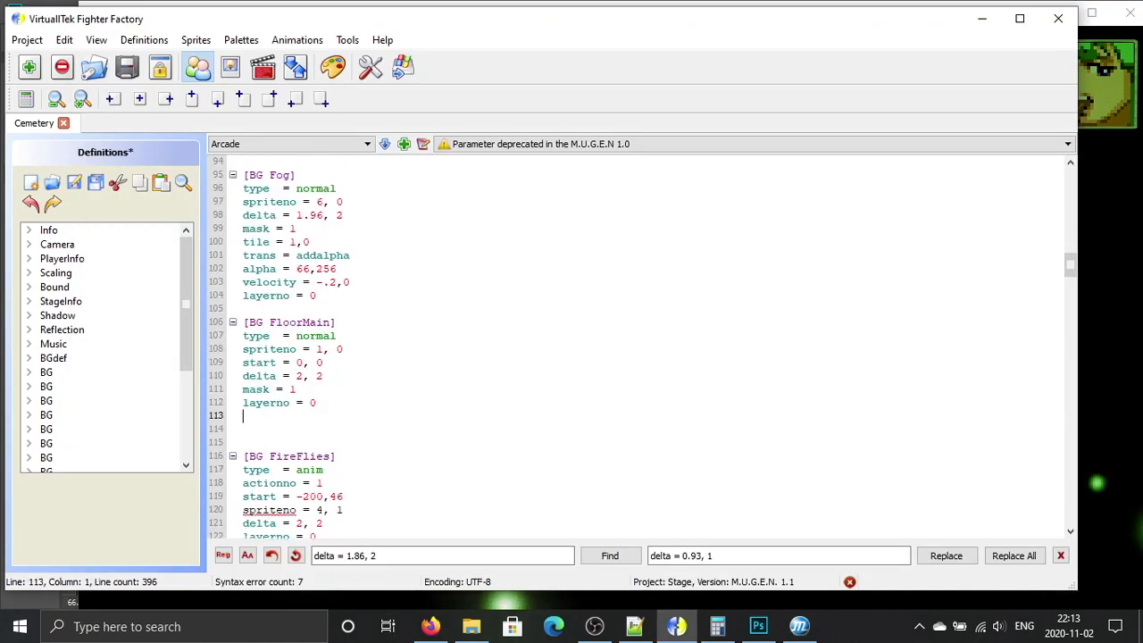
{"action": "type", "text": "ID = 101"}
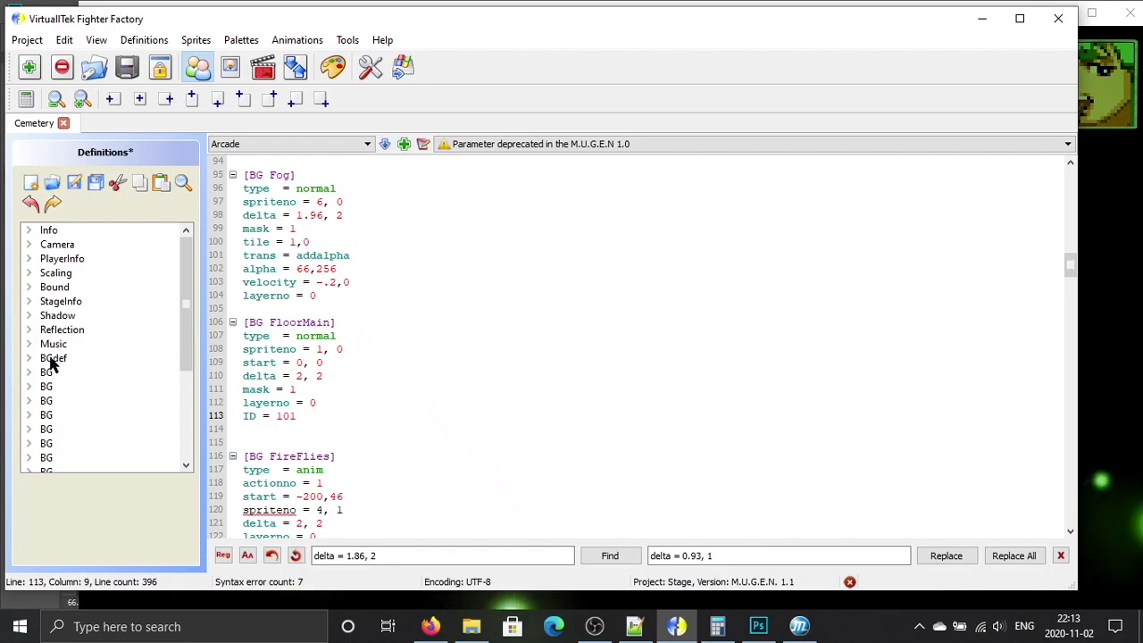
{"action": "left_click", "coordinate": [73, 183]}
Step: In StageInfo, set zoffset to 0, add zoffsetlink = 101 below it, and save the definitions
{"action": "scroll", "coordinate": [419, 352], "scroll_direction": "up", "scroll_amount": 6}
{"action": "scroll", "coordinate": [420, 352], "scroll_direction": "up", "scroll_amount": 12}
{"action": "left_click", "coordinate": [361, 359]}
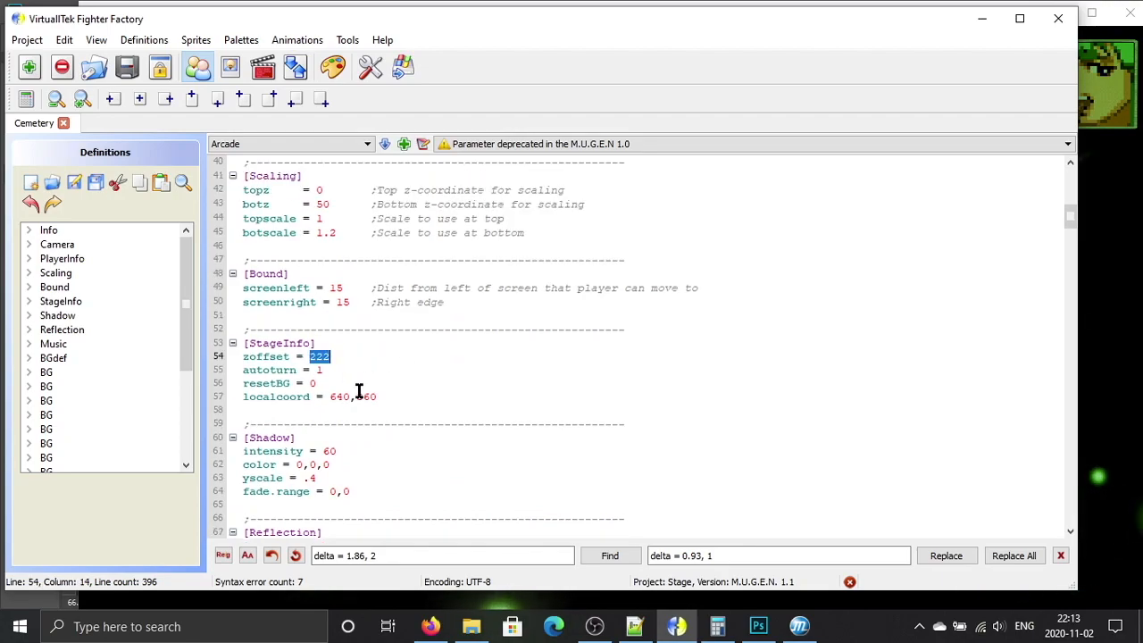
{"action": "type", "text": "0"}
{"action": "key", "text": "Return"}
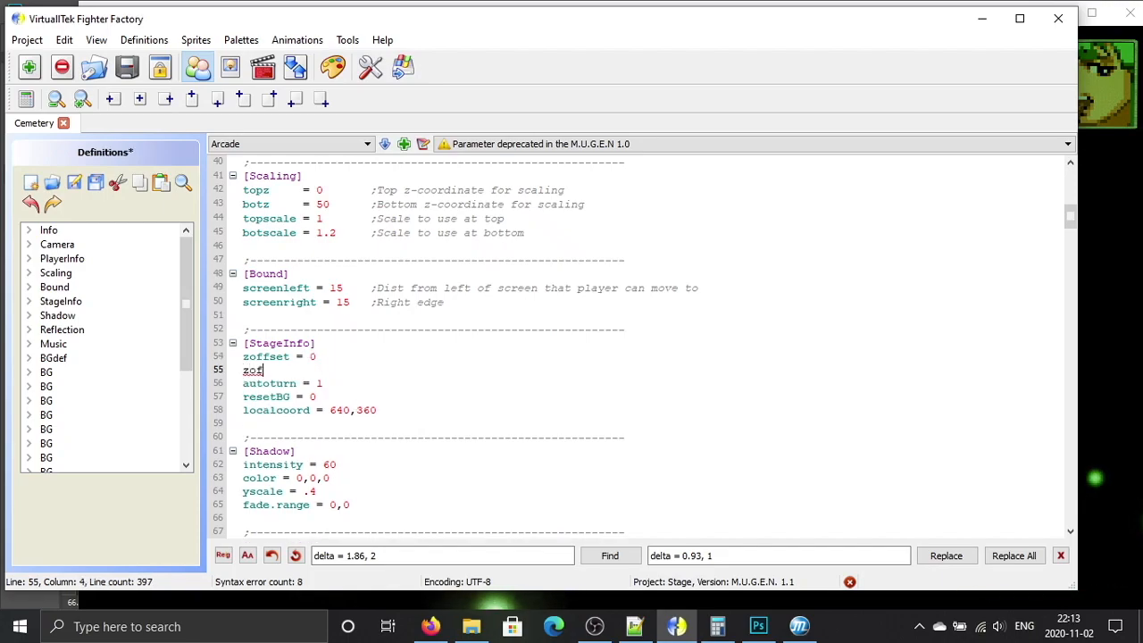
{"action": "type", "text": "zoffsetlin"}
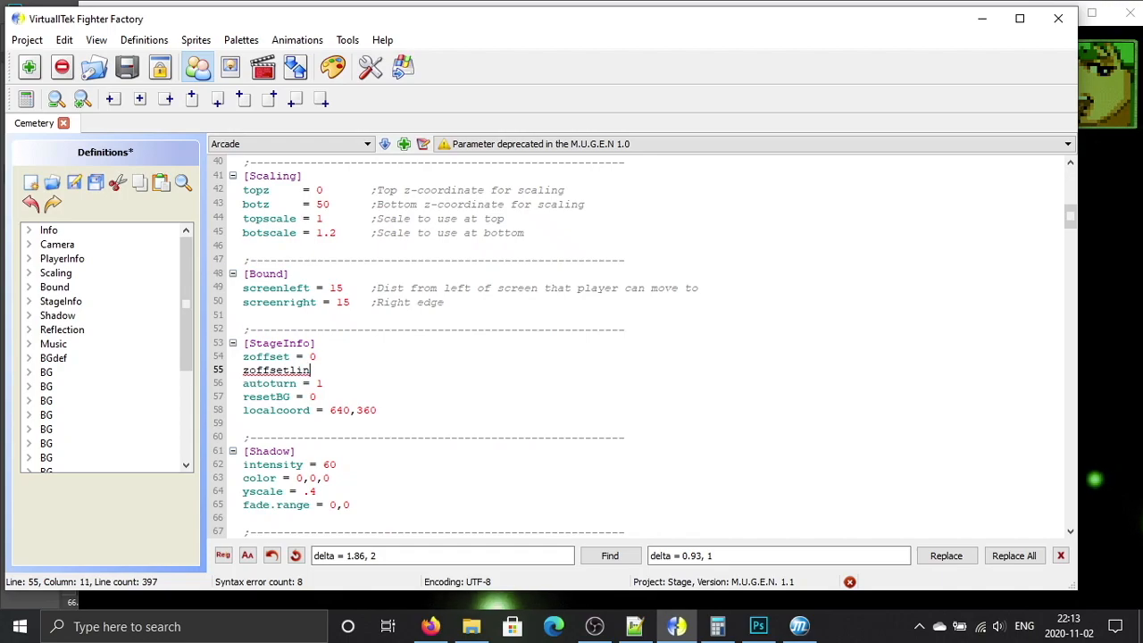
{"action": "type", "text": "k = 101"}
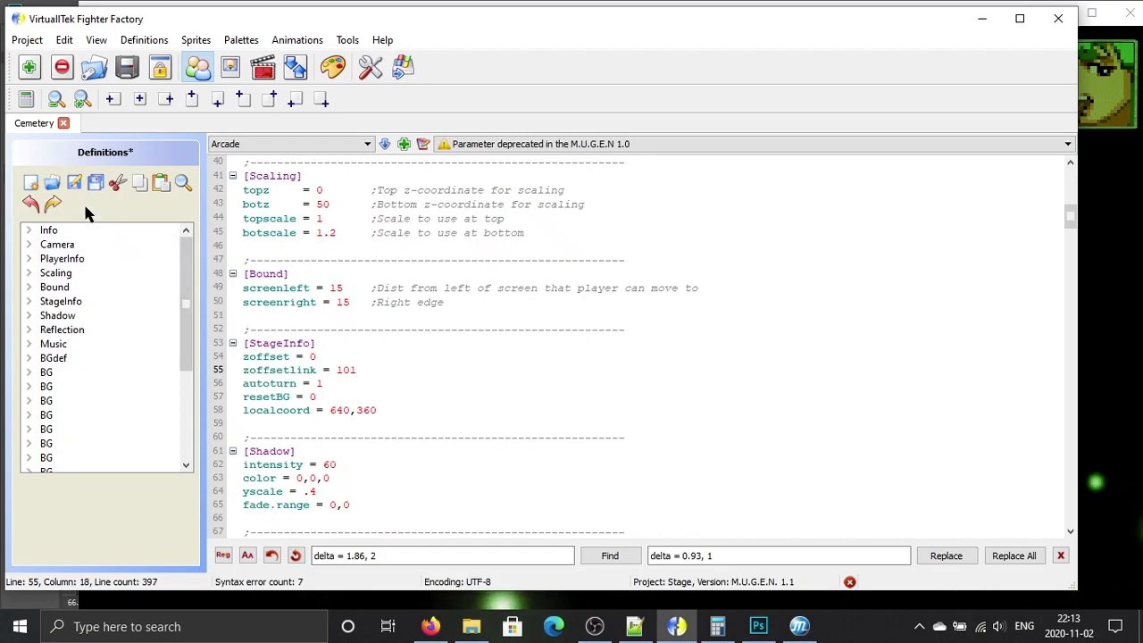
{"action": "left_click", "coordinate": [96, 181]}
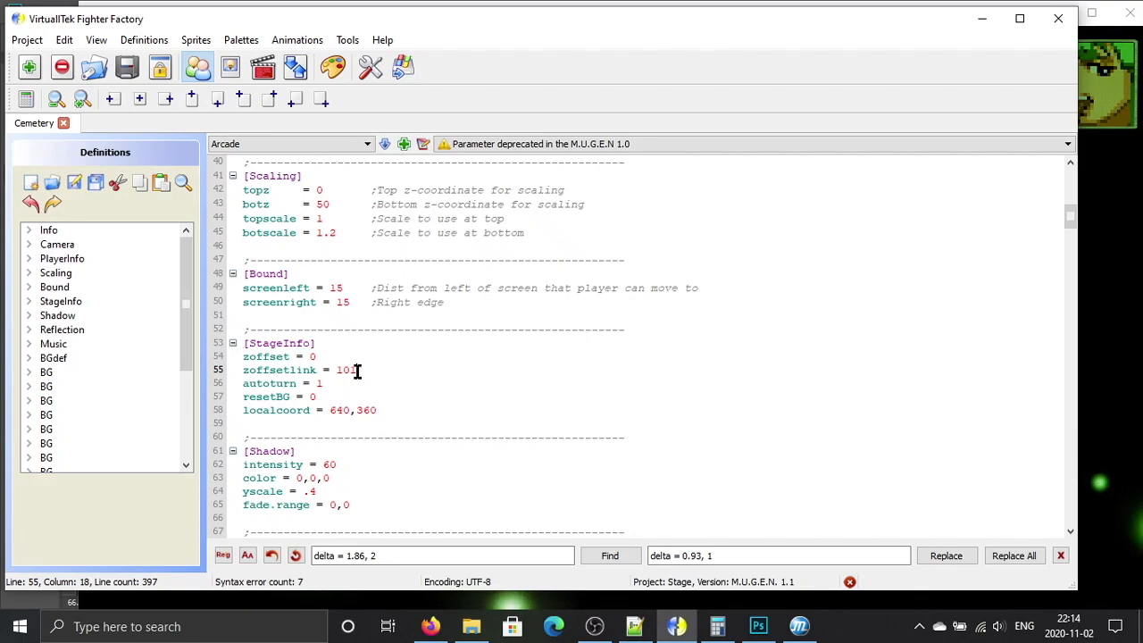
Step: Examine the zoffsetlink line and compare it with the axis position of floor sprite 1, 0
{"action": "left_click_drag", "start_coordinate": [356, 369], "coordinate": [253, 368]}
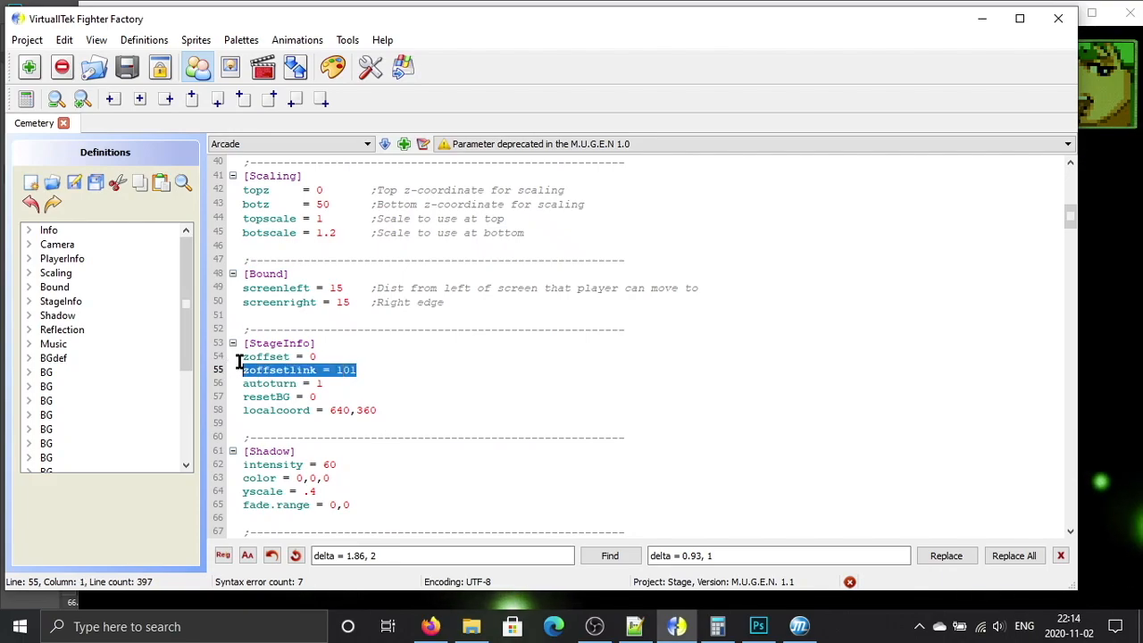
{"action": "left_click", "coordinate": [259, 356]}
{"action": "left_click_drag", "start_coordinate": [375, 370], "coordinate": [225, 369]}
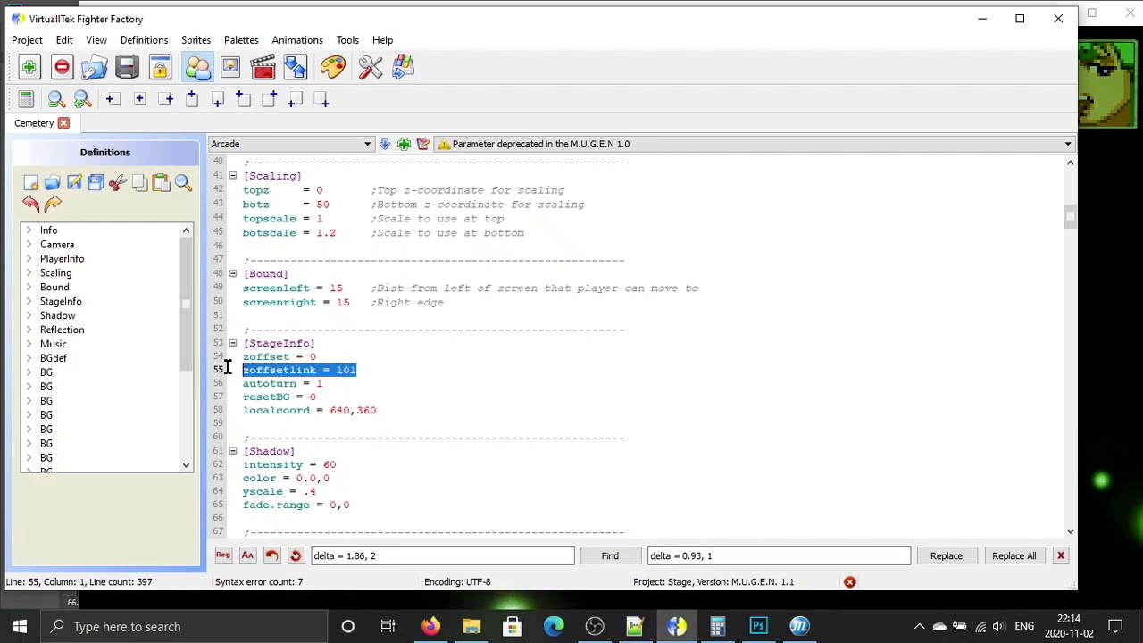
{"action": "left_click", "coordinate": [230, 68]}
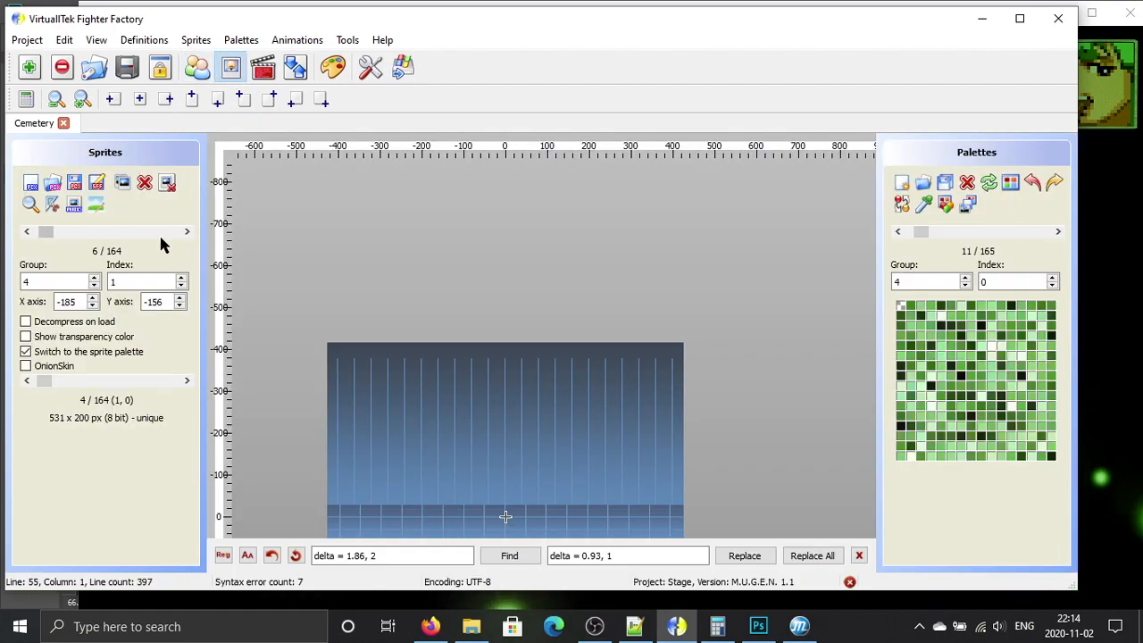
{"action": "left_click", "coordinate": [28, 232]}
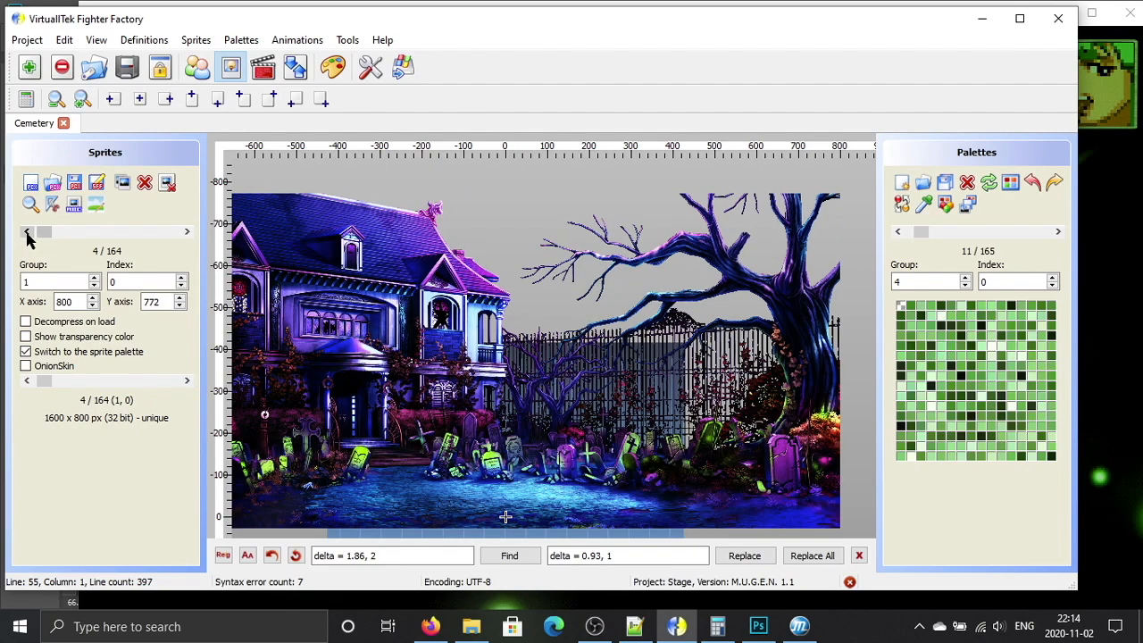
{"action": "left_click", "coordinate": [28, 232]}
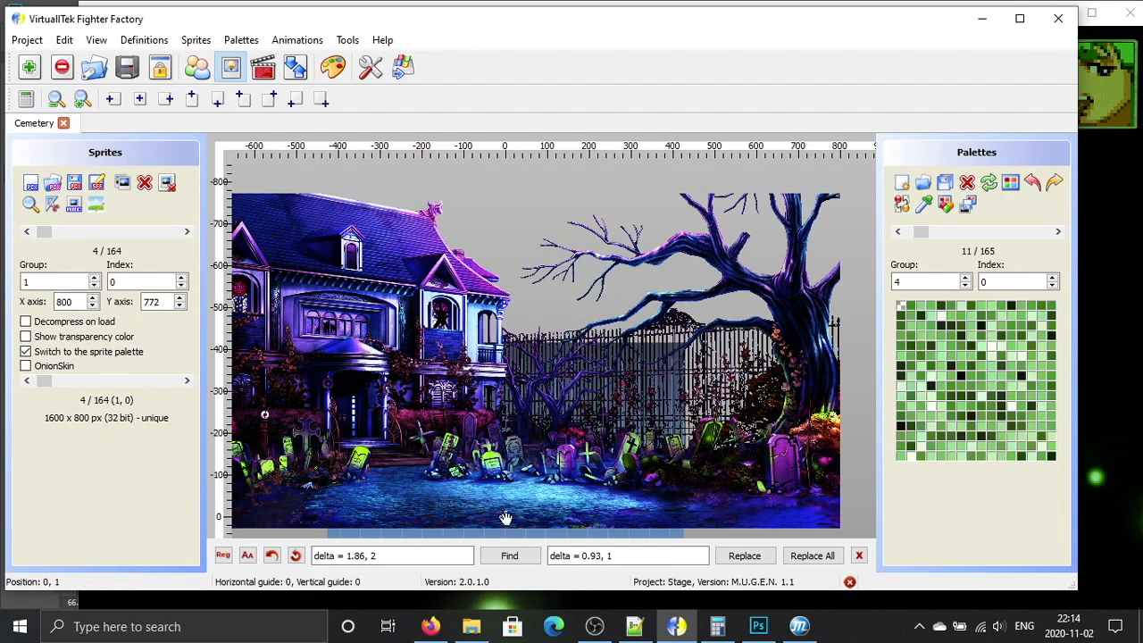
Step: Reload the stage in M.U.G.E.N and check how the linked floor lines up with the characters
{"action": "left_click", "coordinate": [1127, 253]}
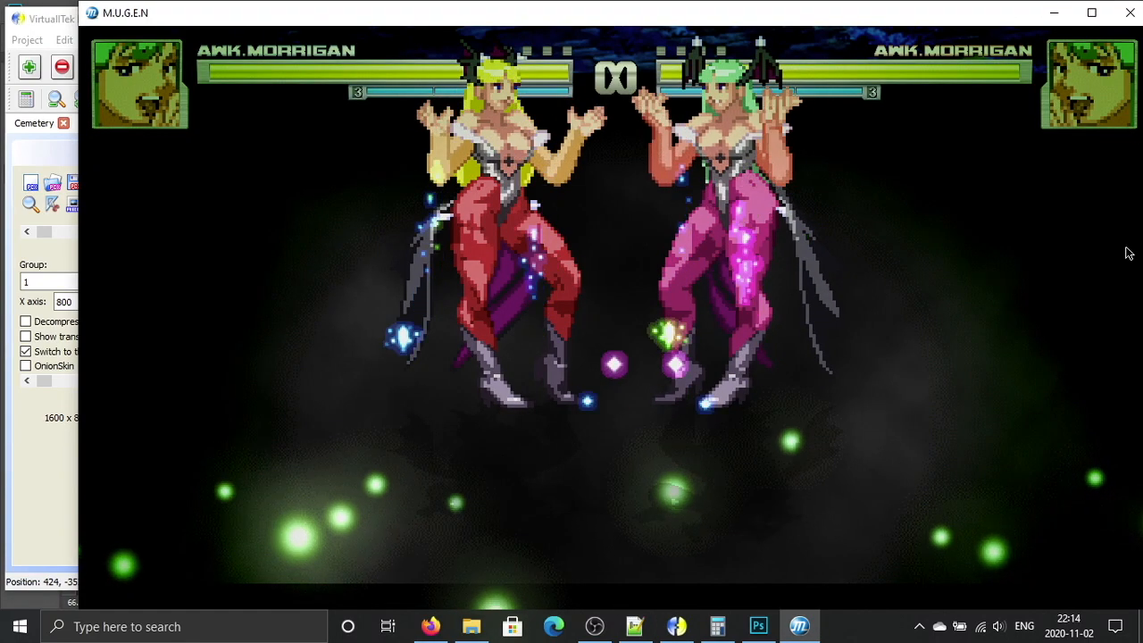
{"action": "key", "text": "F4"}
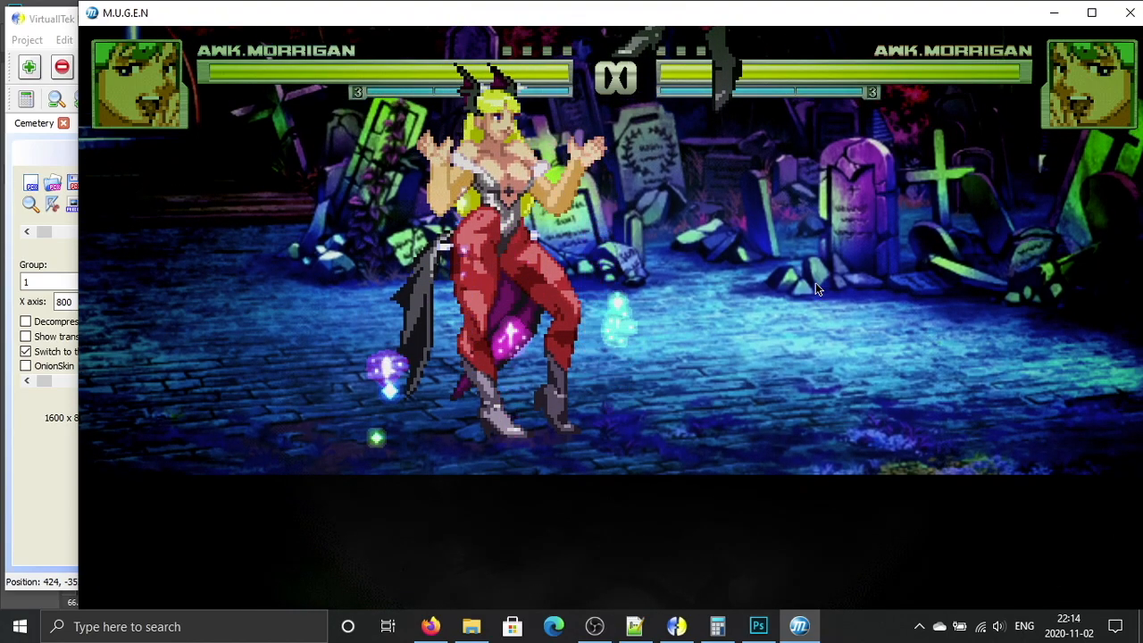
{"action": "key", "text": "Left"}
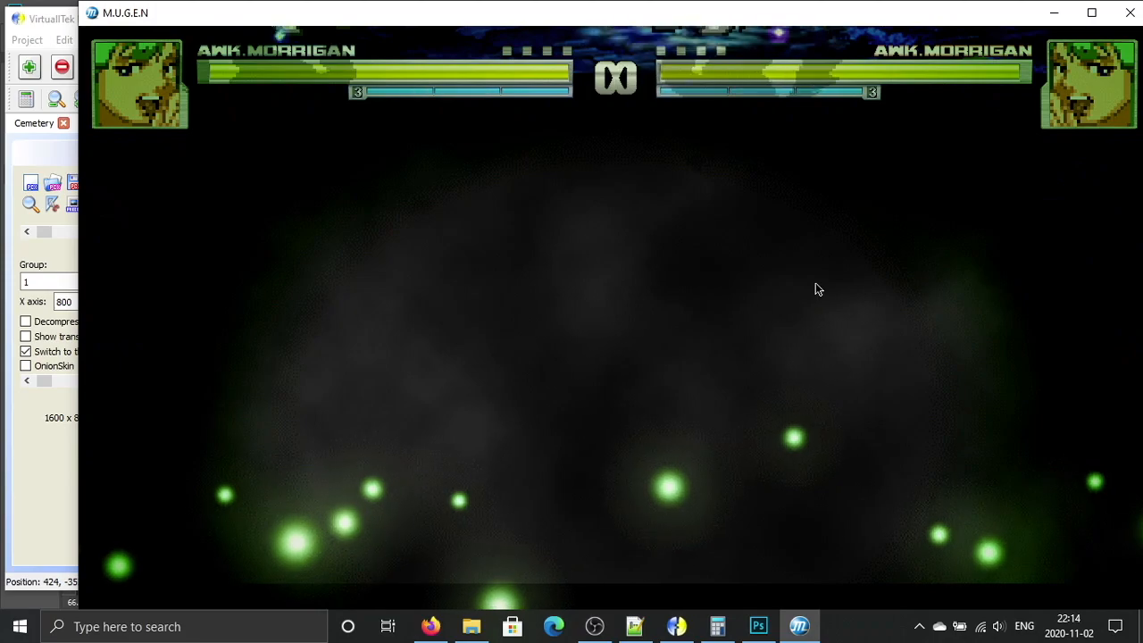
Step: Check the localcoord height in StageInfo against the running stage, and set the start line of BG FloorMain to 0, 340
{"action": "key", "text": "alt+Tab"}
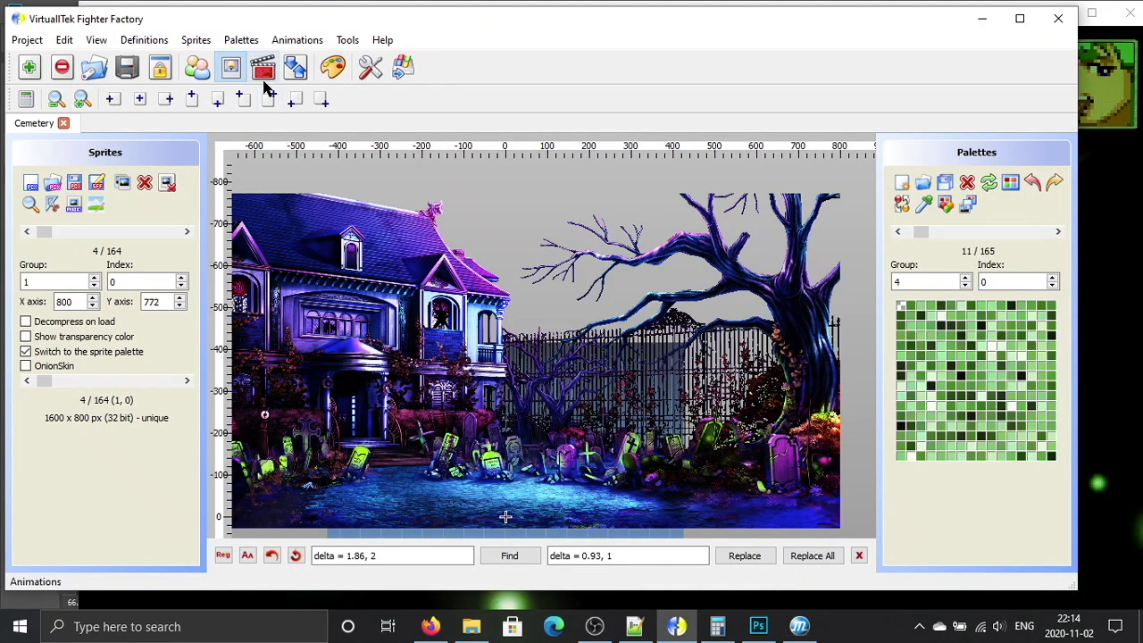
{"action": "left_click", "coordinate": [203, 79]}
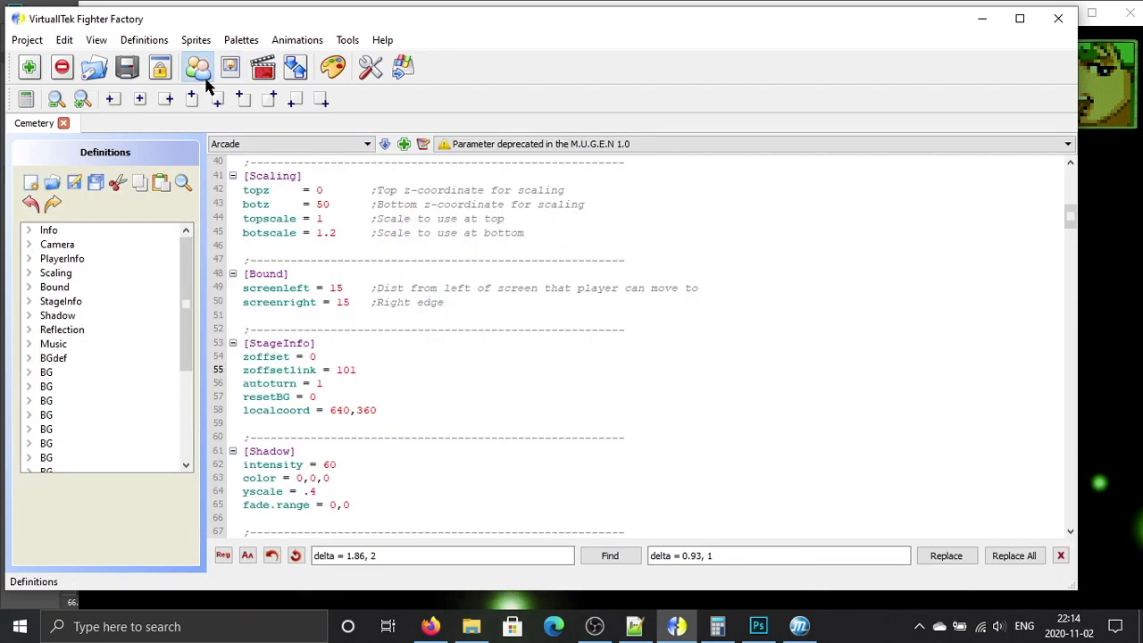
{"action": "left_click_drag", "start_coordinate": [358, 409], "coordinate": [378, 410]}
{"action": "left_click", "coordinate": [1136, 419]}
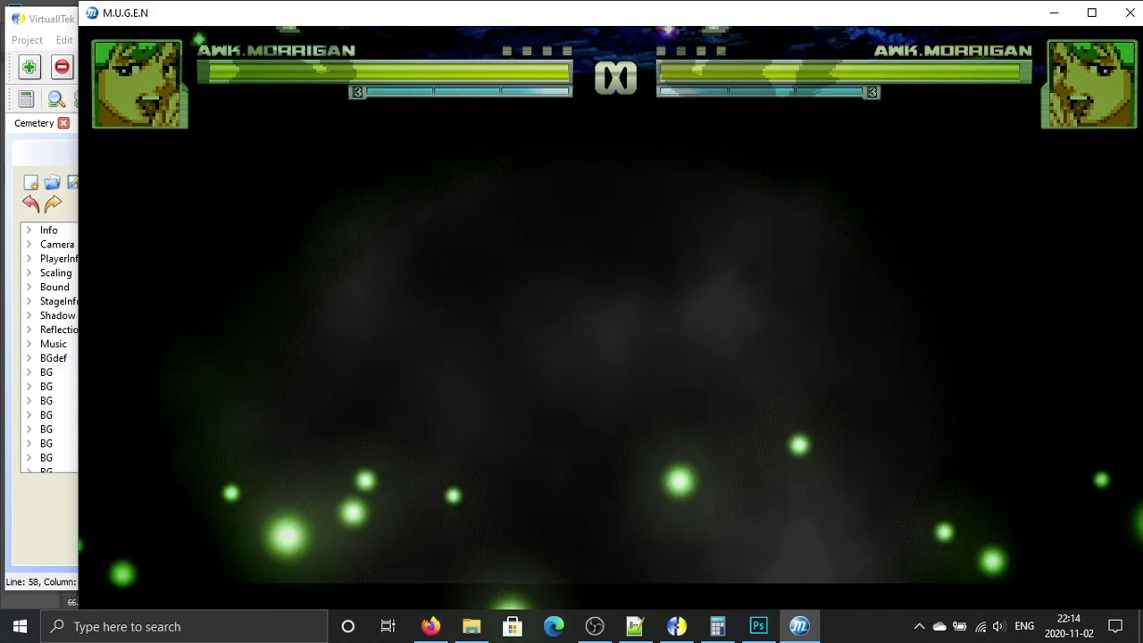
{"action": "key", "text": "alt+Tab"}
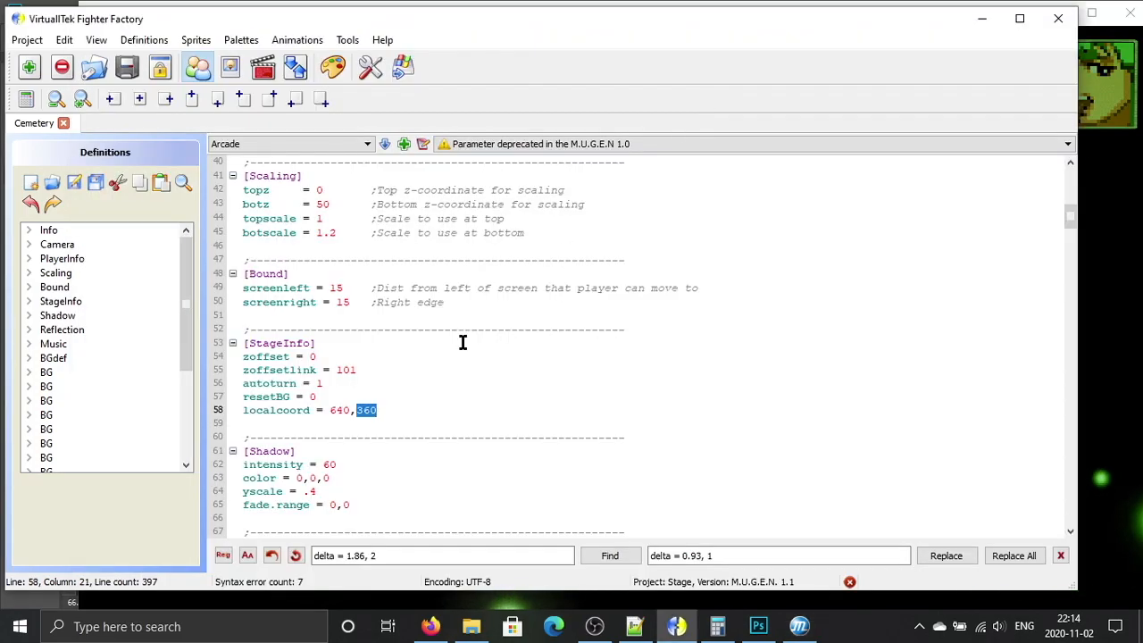
{"action": "scroll", "coordinate": [463, 342], "scroll_direction": "down", "scroll_amount": 13}
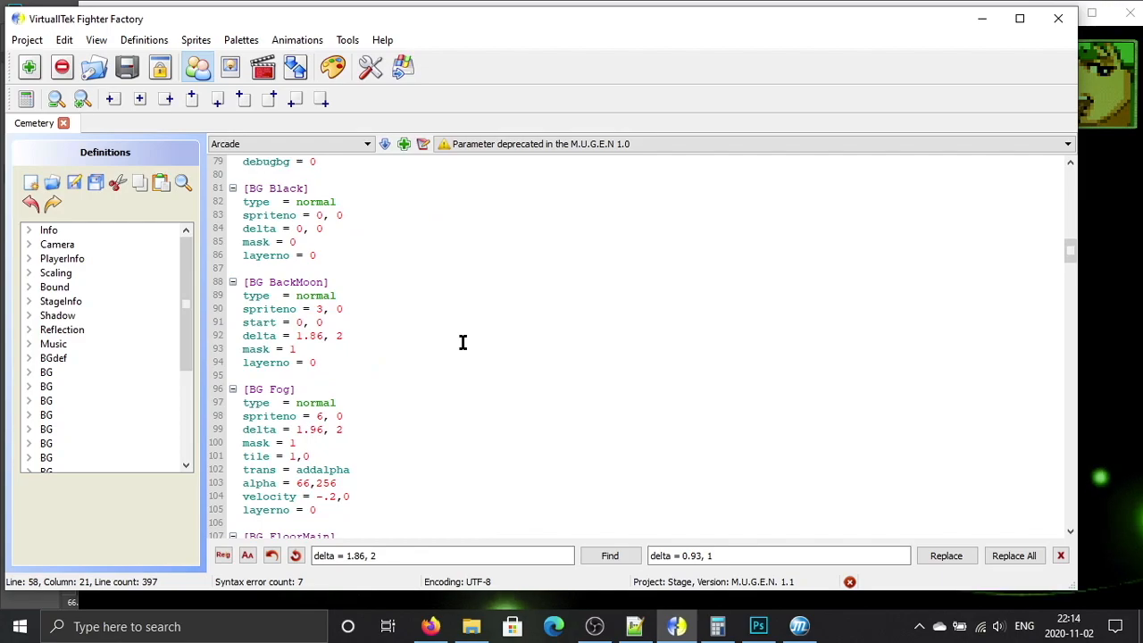
{"action": "scroll", "coordinate": [462, 342], "scroll_direction": "down", "scroll_amount": 3}
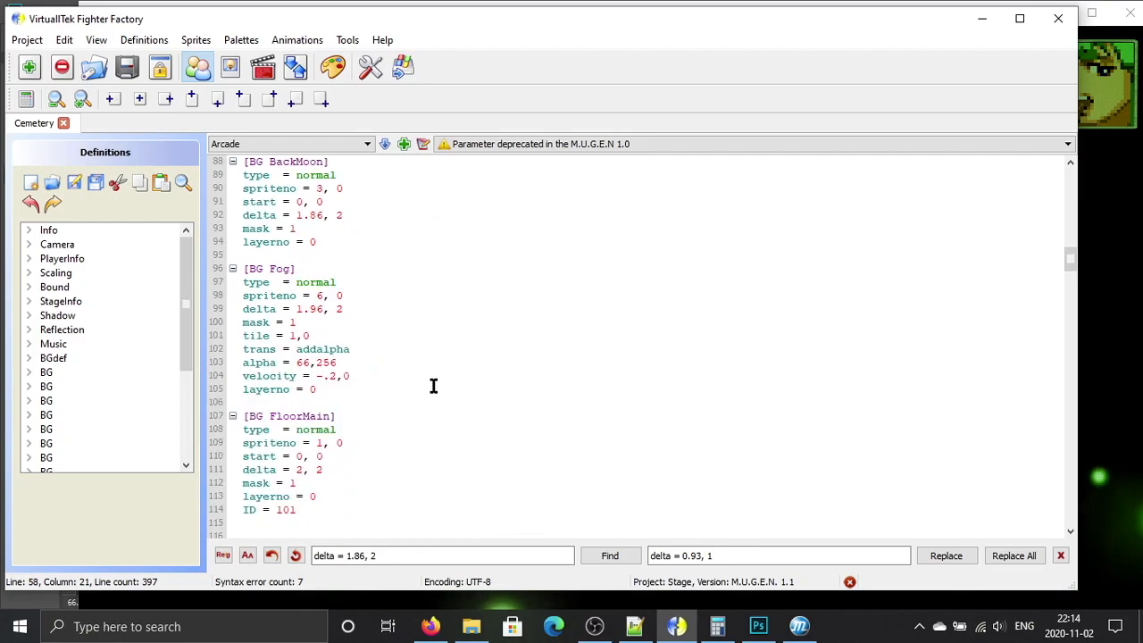
{"action": "left_click", "coordinate": [356, 455]}
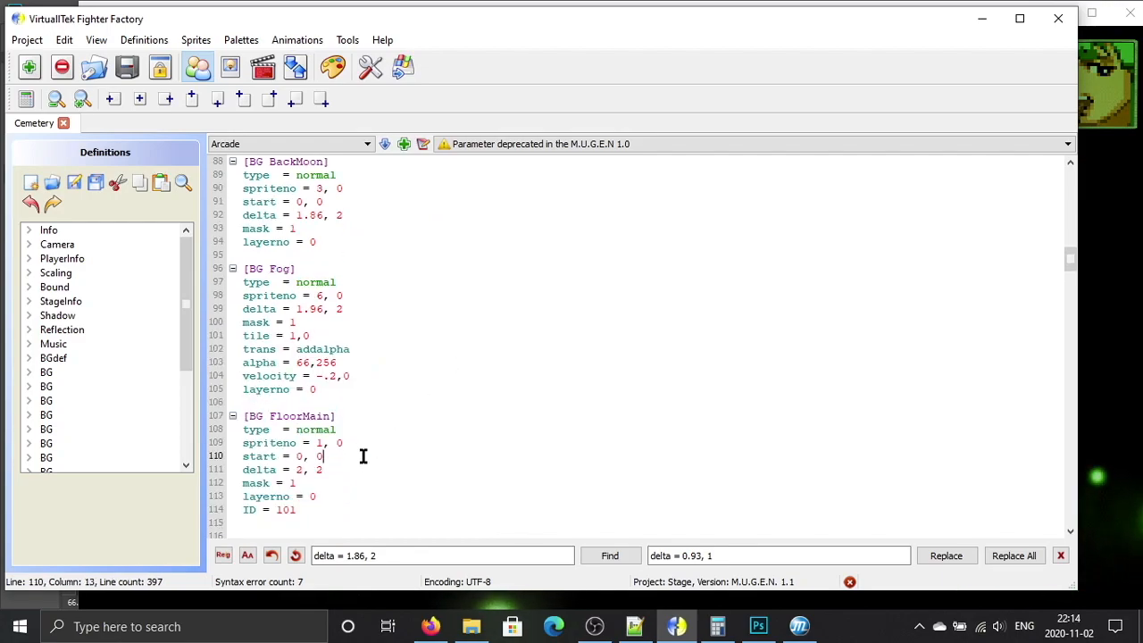
{"action": "key", "text": "BackSpace"}
{"action": "type", "text": "360"}
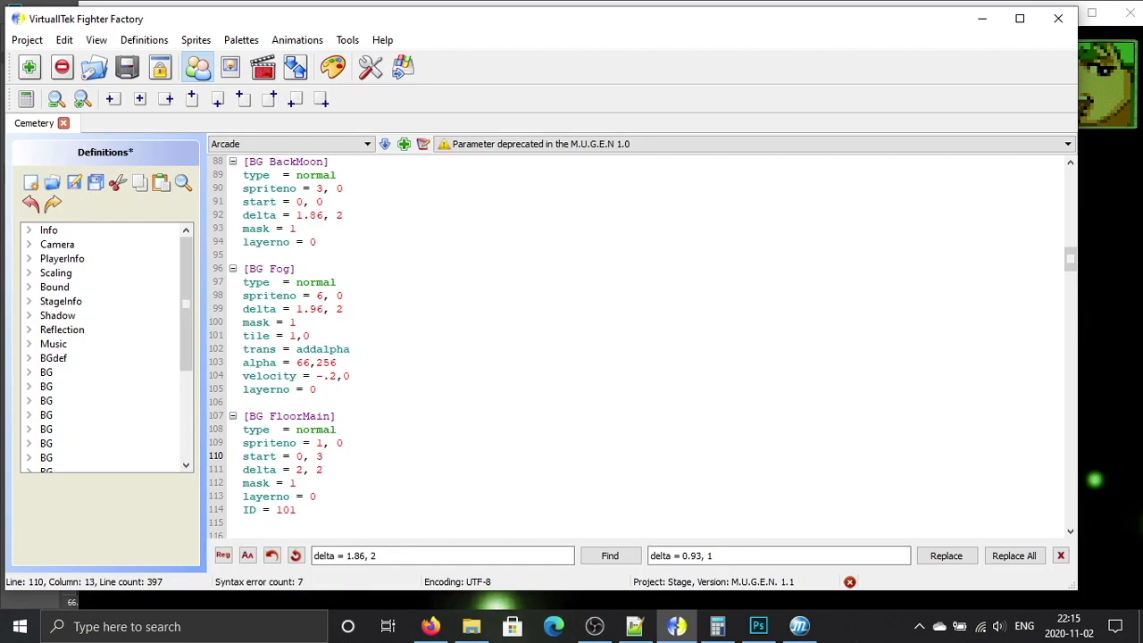
{"action": "type", "text": "40"}
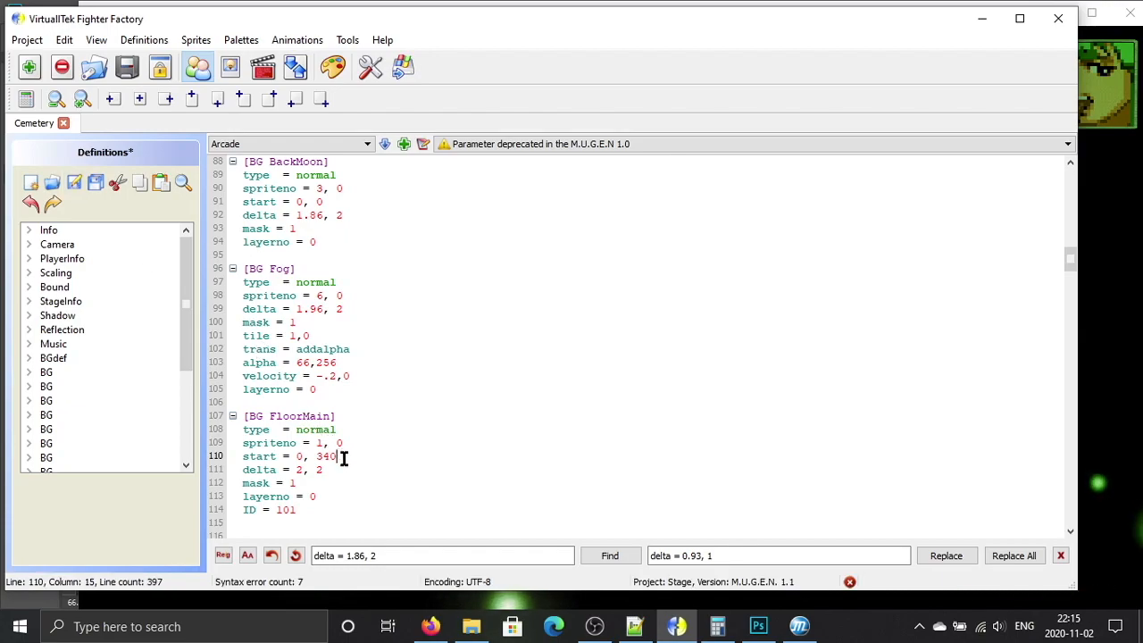
Step: Copy the start = 0, 340 line from BG FloorMain over the start line of BG BackMoon and save the definitions
{"action": "left_click_drag", "start_coordinate": [343, 457], "coordinate": [221, 454]}
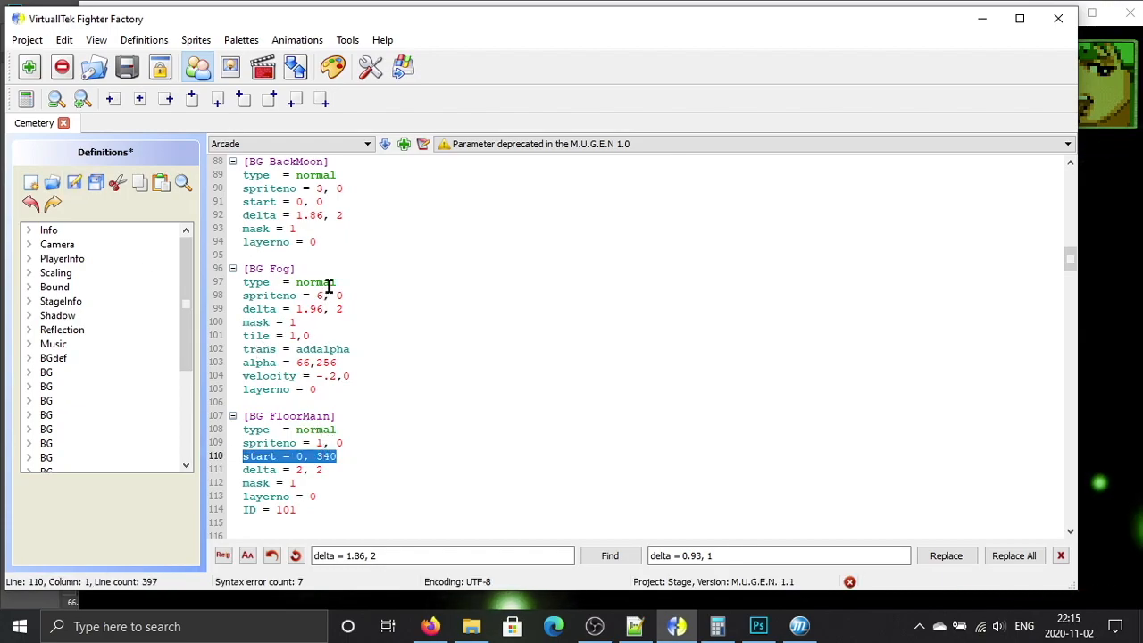
{"action": "key", "text": "ctrl+c"}
{"action": "left_click_drag", "start_coordinate": [343, 200], "coordinate": [223, 201]}
{"action": "key", "text": "ctrl+v"}
{"action": "left_click", "coordinate": [73, 182]}
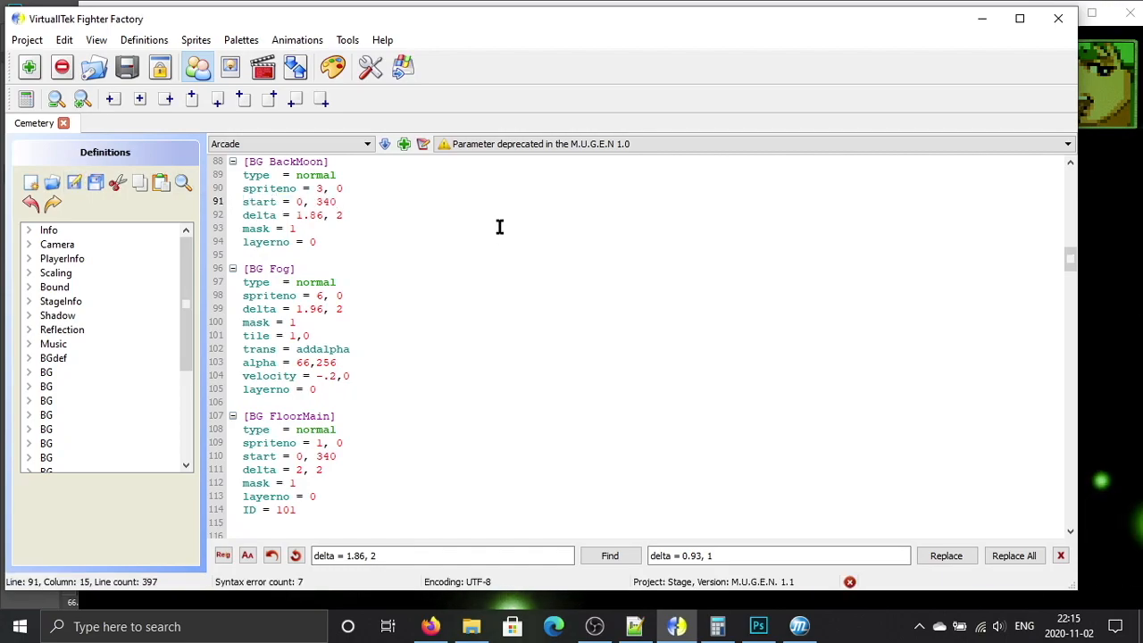
Step: Reload the stage in M.U.G.E.N, show it full screen, and walk the character both ways to check the floor and background alignment
{"action": "left_click", "coordinate": [1113, 326]}
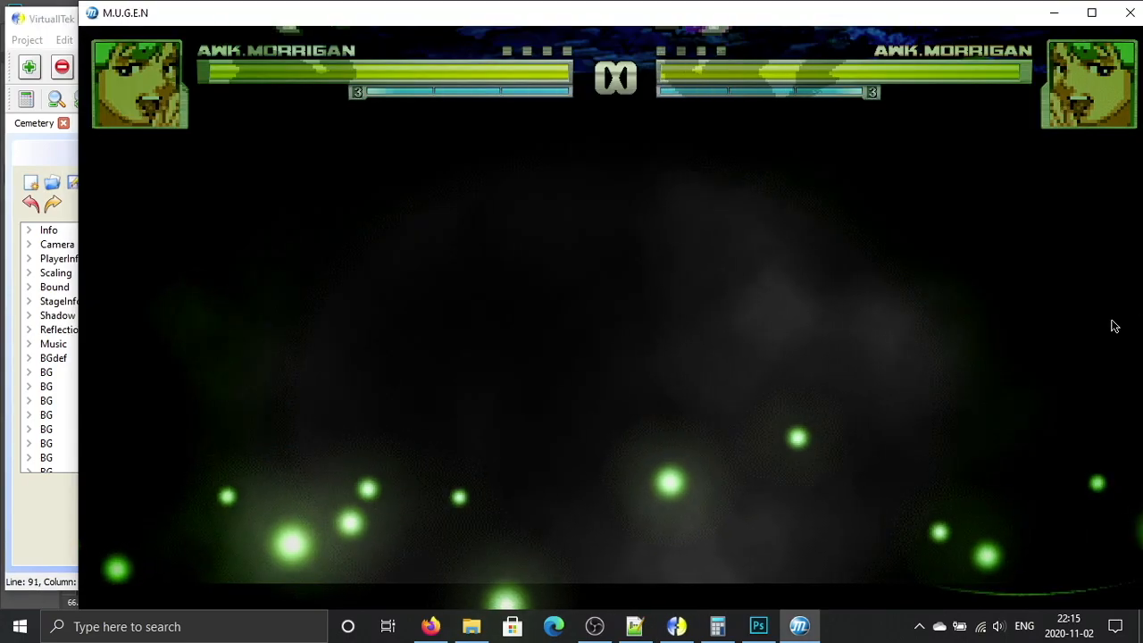
{"action": "key", "text": "shift+F4"}
{"action": "key", "text": "Return"}
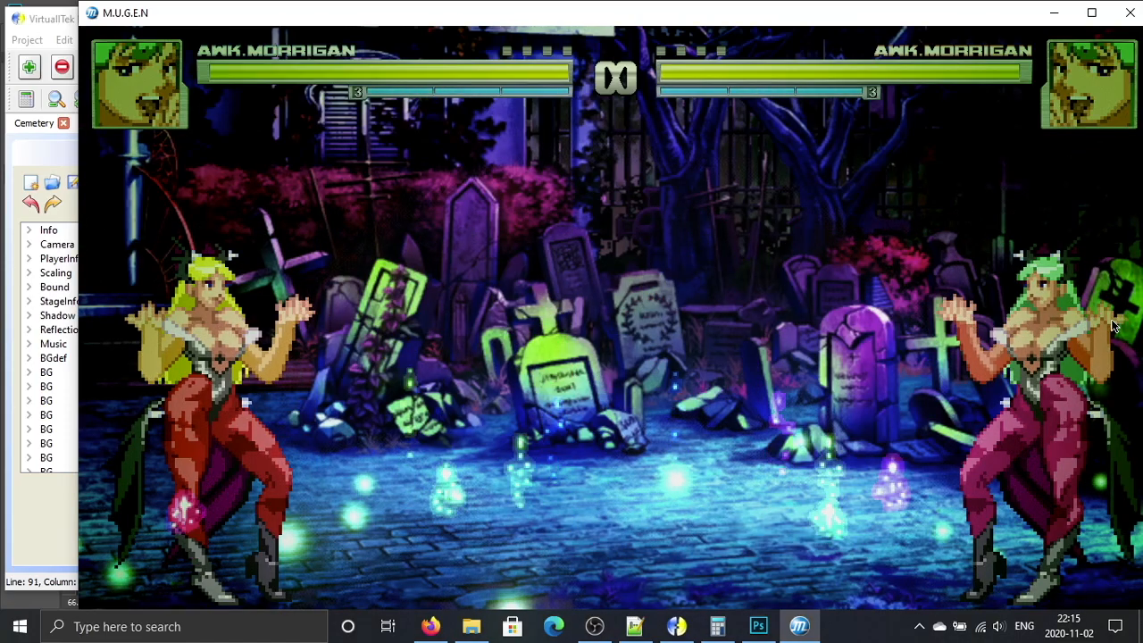
{"action": "key", "text": "alt+Return"}
{"action": "key", "text": "Right"}
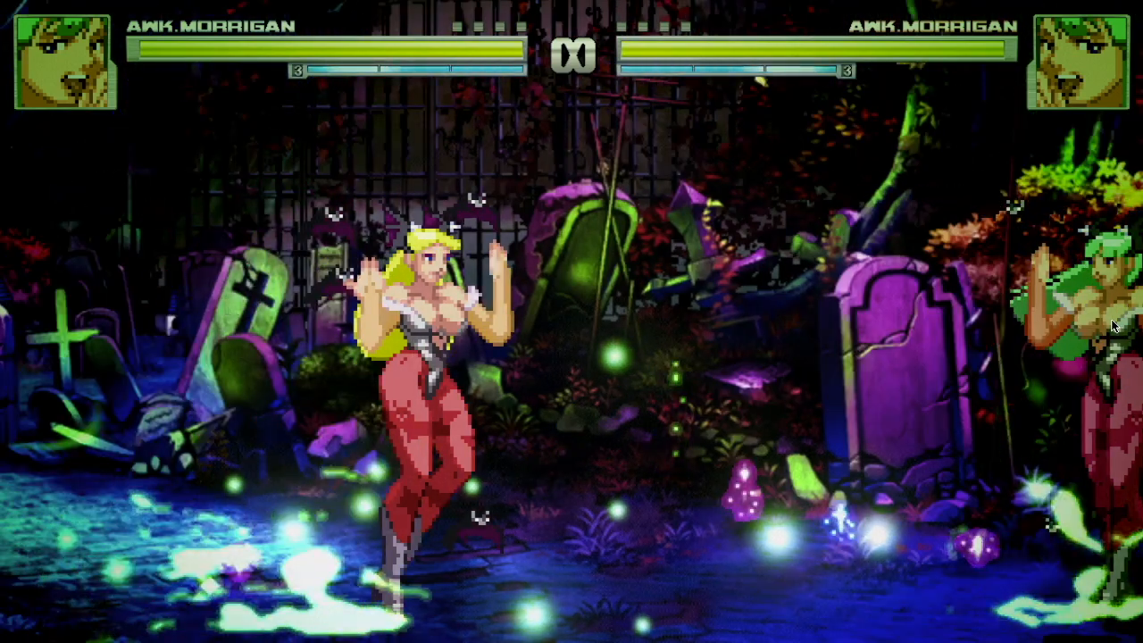
{"action": "key", "text": "Left"}
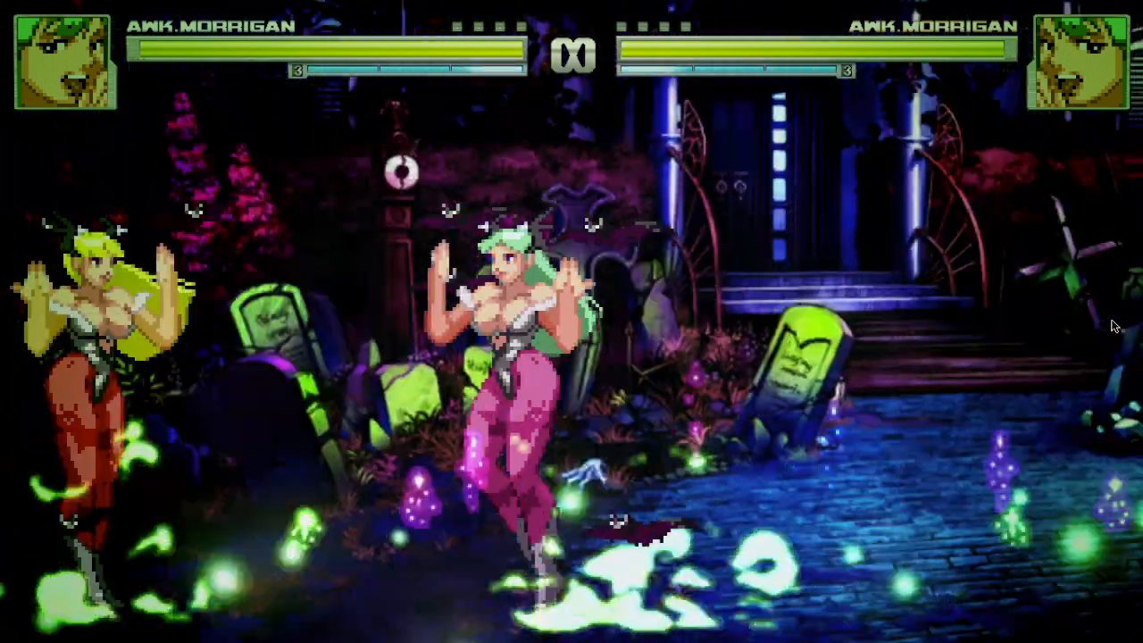
{"action": "key", "text": "Right"}
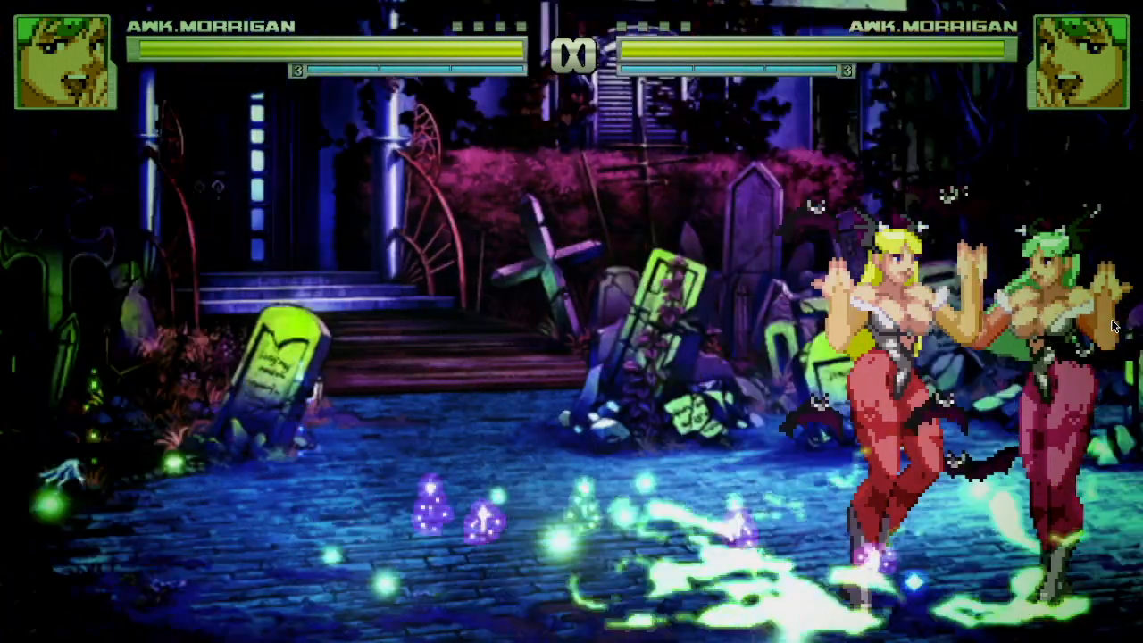
{"action": "key", "text": "Left"}
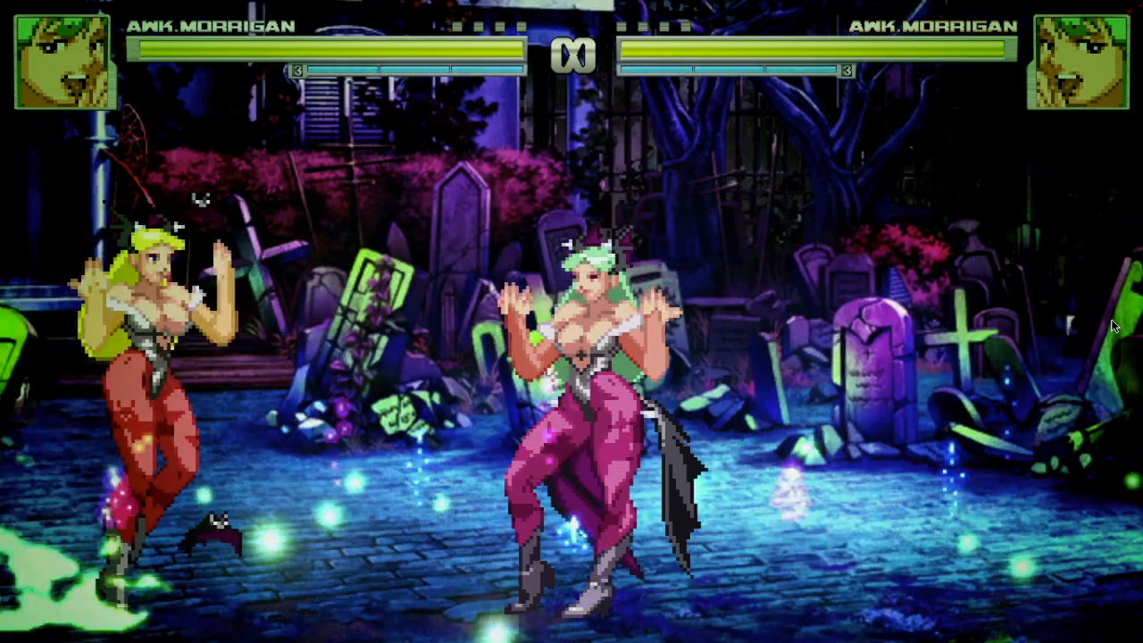
{"action": "key", "text": "Right"}
{"action": "key", "text": "Left"}
{"action": "key", "text": "Right"}
{"action": "key", "text": "Left"}
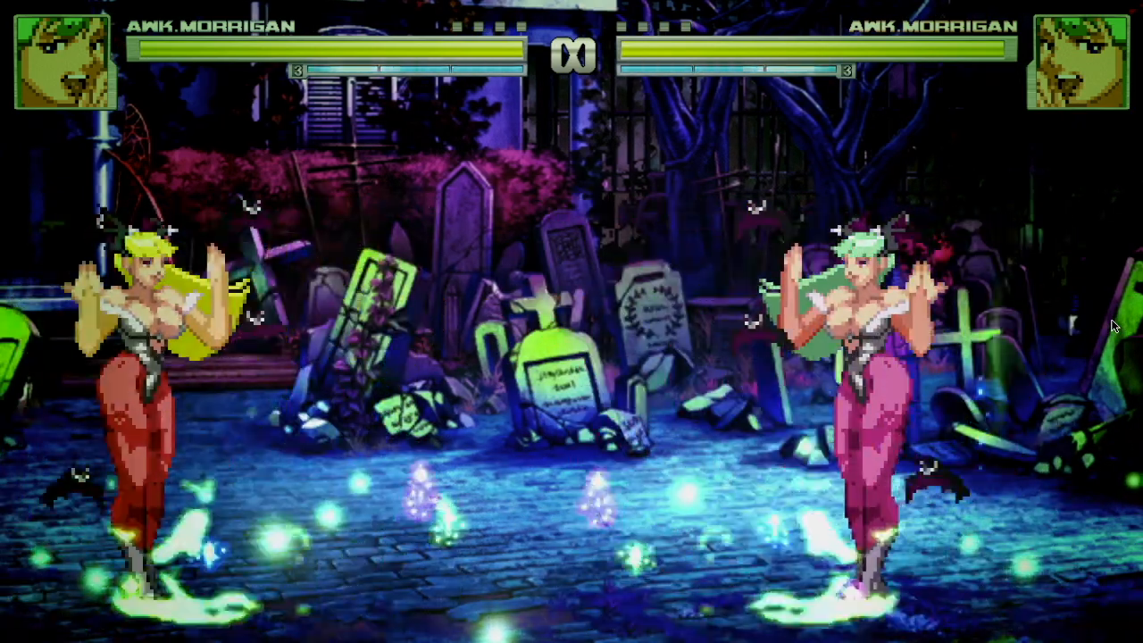
{"action": "key", "text": "Right"}
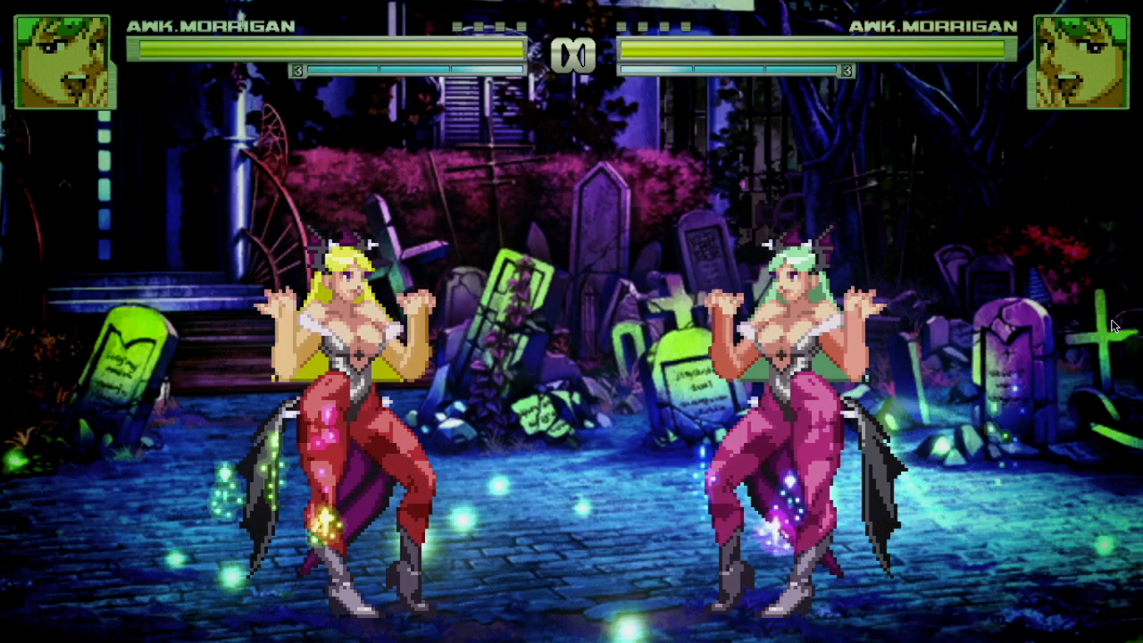
Step: Return to the stage definitions in Fighter Factory and remove the verticalfollow, floortension and tension lines from the Camera section
{"action": "key", "text": "alt+Tab"}
{"action": "scroll", "coordinate": [407, 441], "scroll_direction": "up", "scroll_amount": 20}
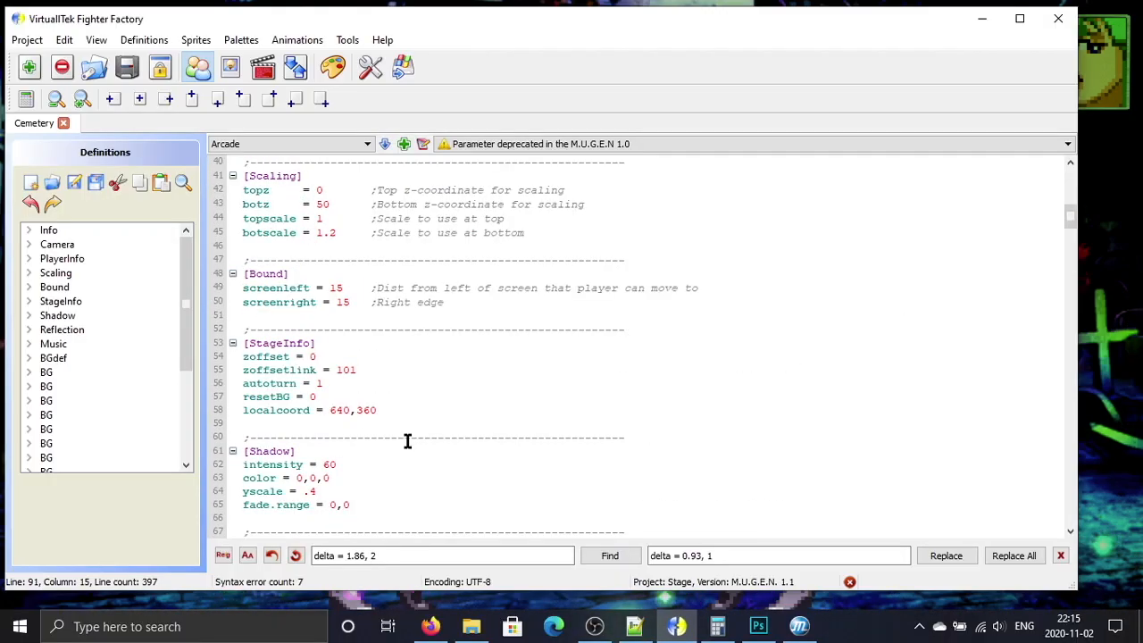
{"action": "left_click_drag", "start_coordinate": [352, 390], "coordinate": [244, 360]}
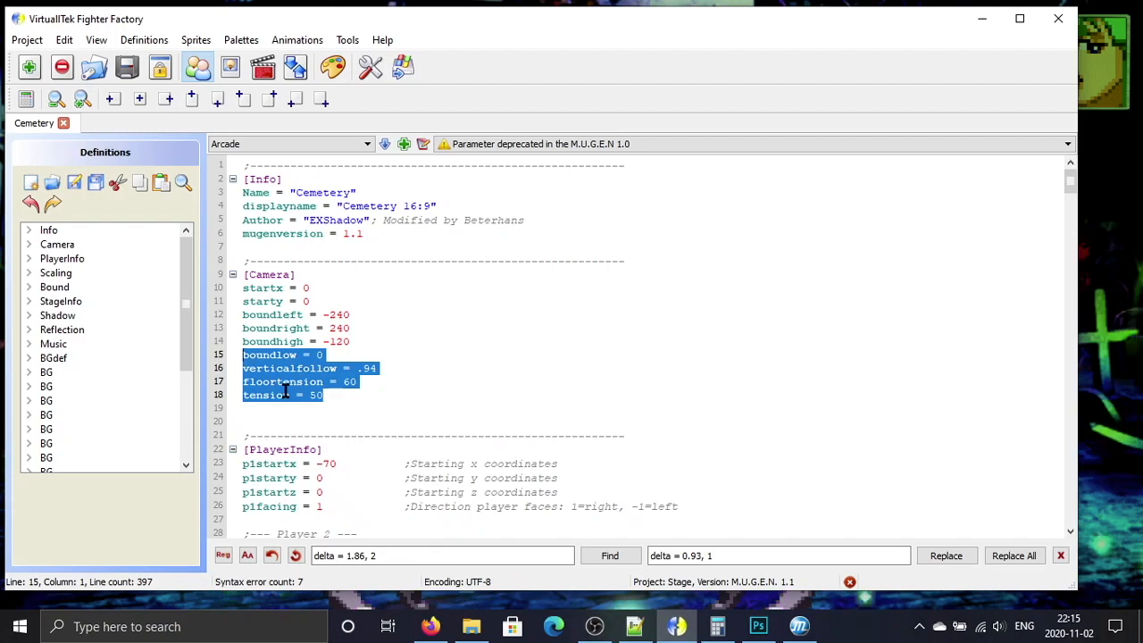
{"action": "left_click", "coordinate": [302, 390]}
{"action": "left_click_drag", "start_coordinate": [335, 393], "coordinate": [231, 375]}
{"action": "key", "text": "Return"}
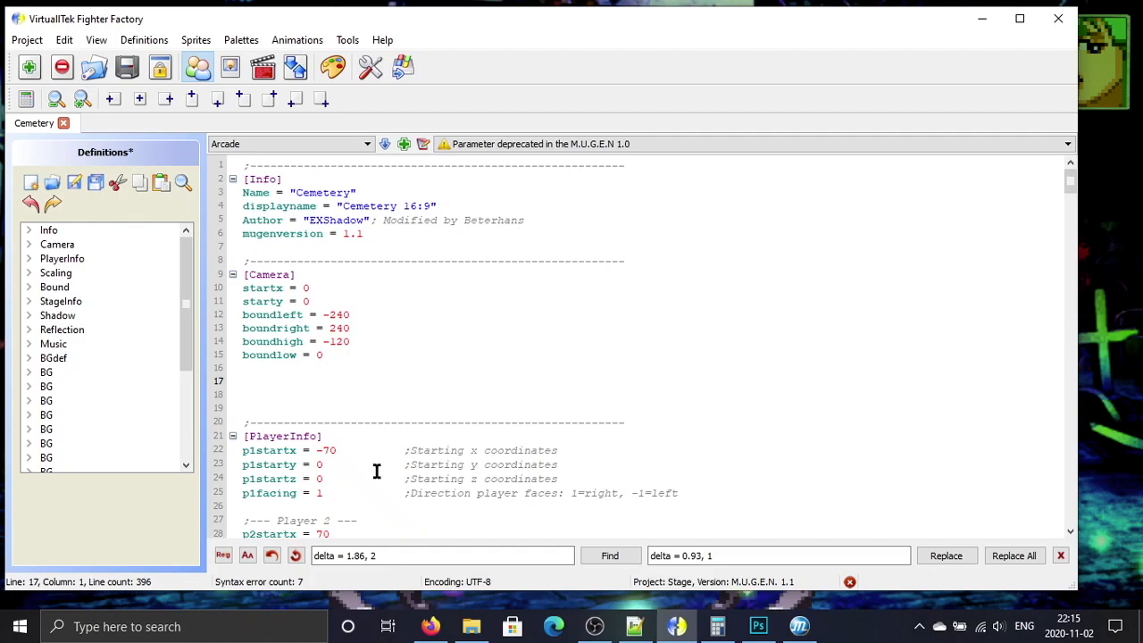
Step: Copy the overdrawhigh through zoomout lines from the Notepad++ reference text into the Camera section below boundlow
{"action": "left_click", "coordinate": [634, 626]}
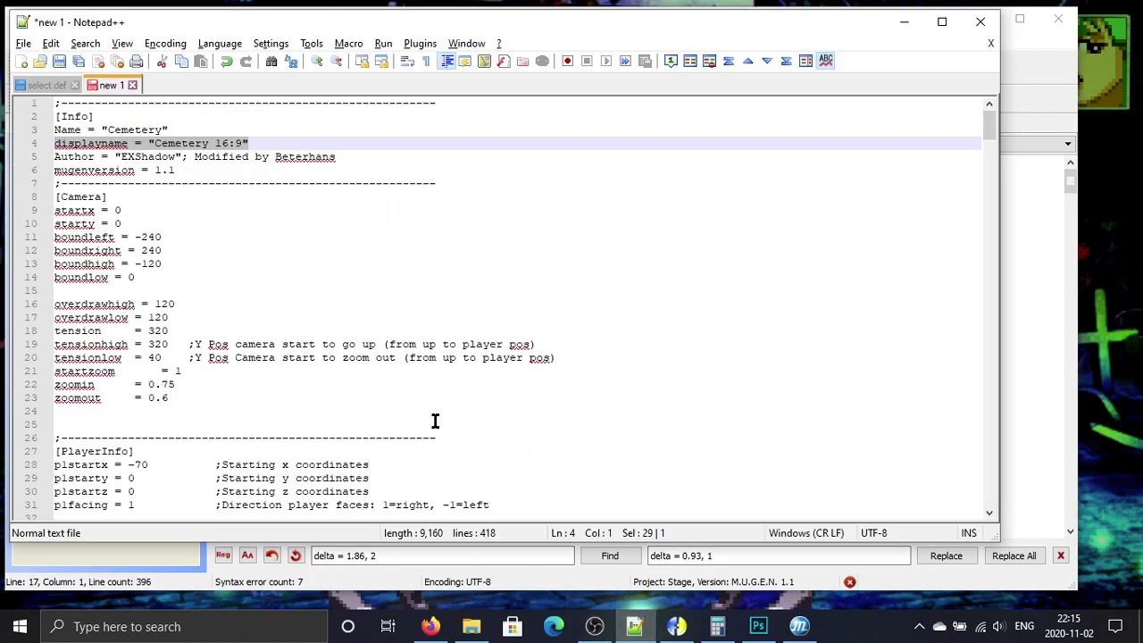
{"action": "left_click_drag", "start_coordinate": [257, 405], "coordinate": [32, 306]}
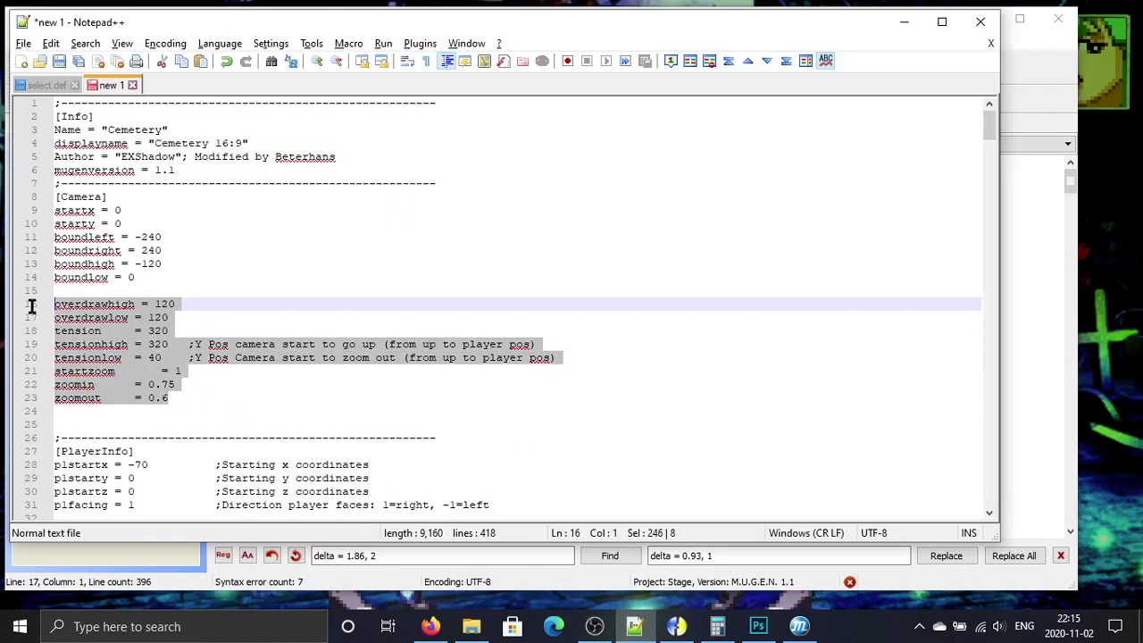
{"action": "key", "text": "ctrl+c"}
{"action": "key", "text": "alt+Tab"}
{"action": "key", "text": "ctrl+v"}
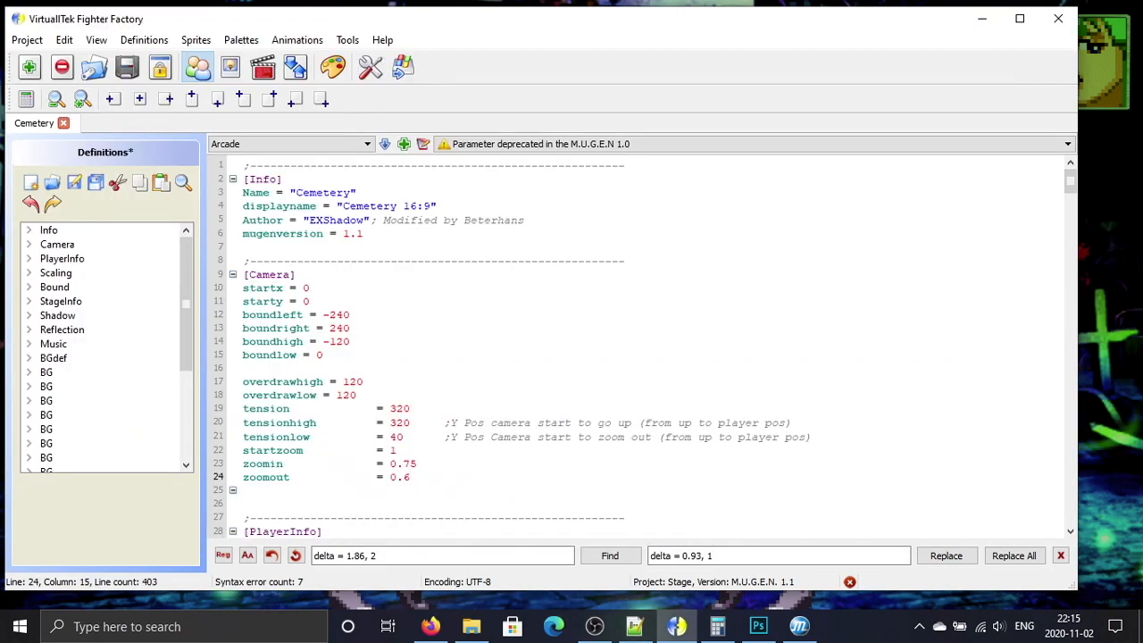
Step: Set both overdrawhigh and overdrawlow to 60 in the Camera section
{"action": "double_click", "coordinate": [348, 381]}
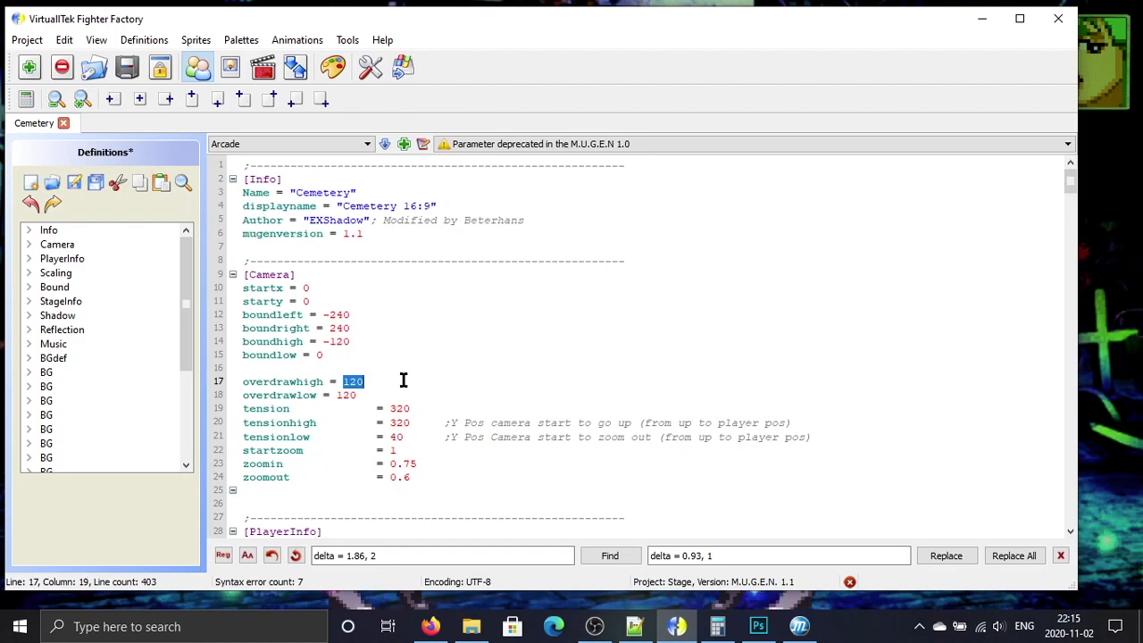
{"action": "type", "text": "60"}
{"action": "double_click", "coordinate": [348, 395]}
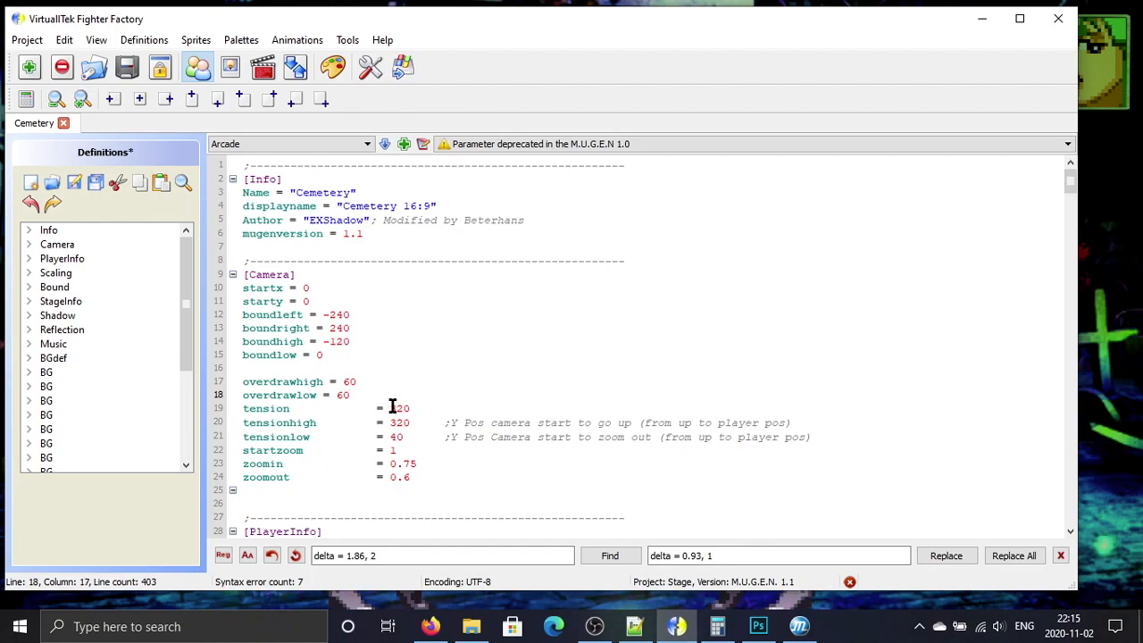
Step: Review the zoomin and zoomout lines in the Camera section and save the definitions
{"action": "left_click", "coordinate": [425, 468]}
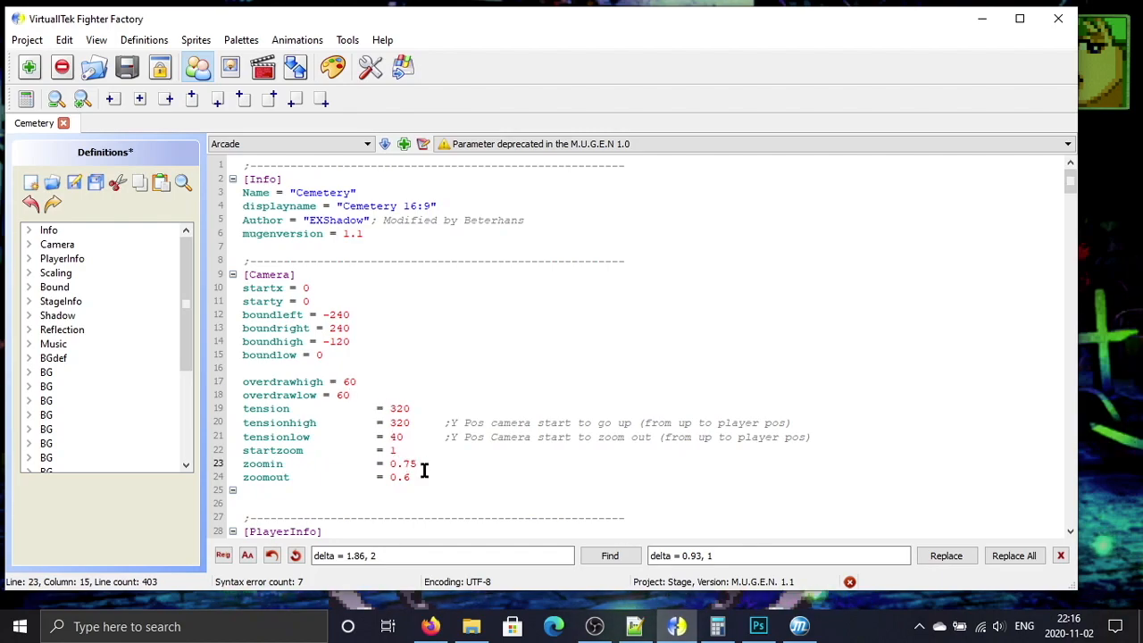
{"action": "left_click", "coordinate": [431, 462]}
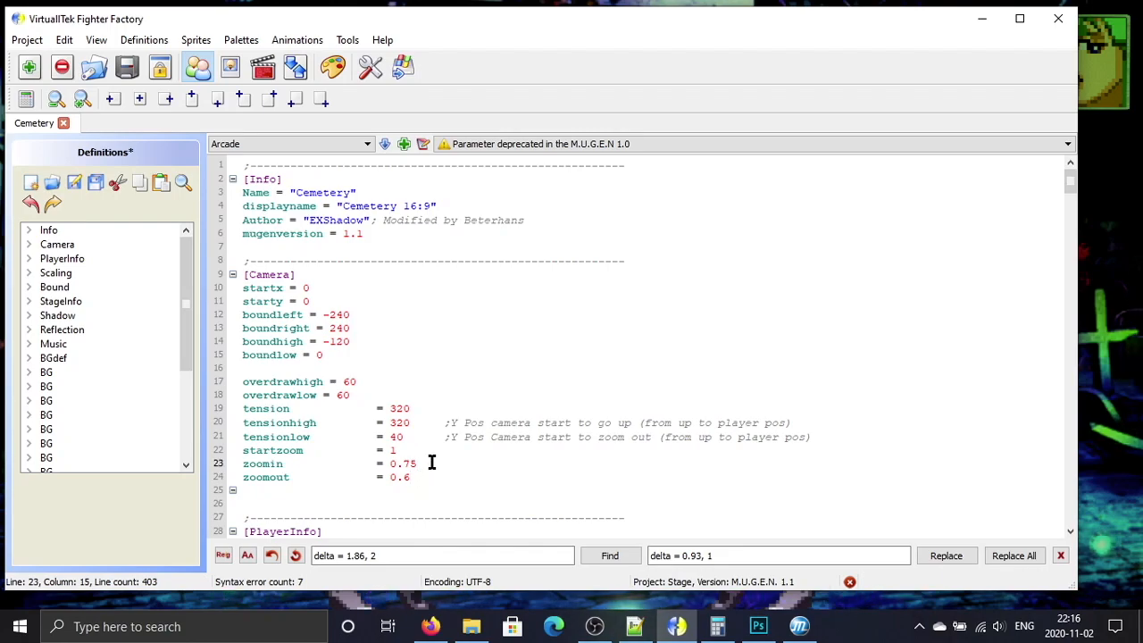
{"action": "left_click_drag", "start_coordinate": [412, 466], "coordinate": [227, 461]}
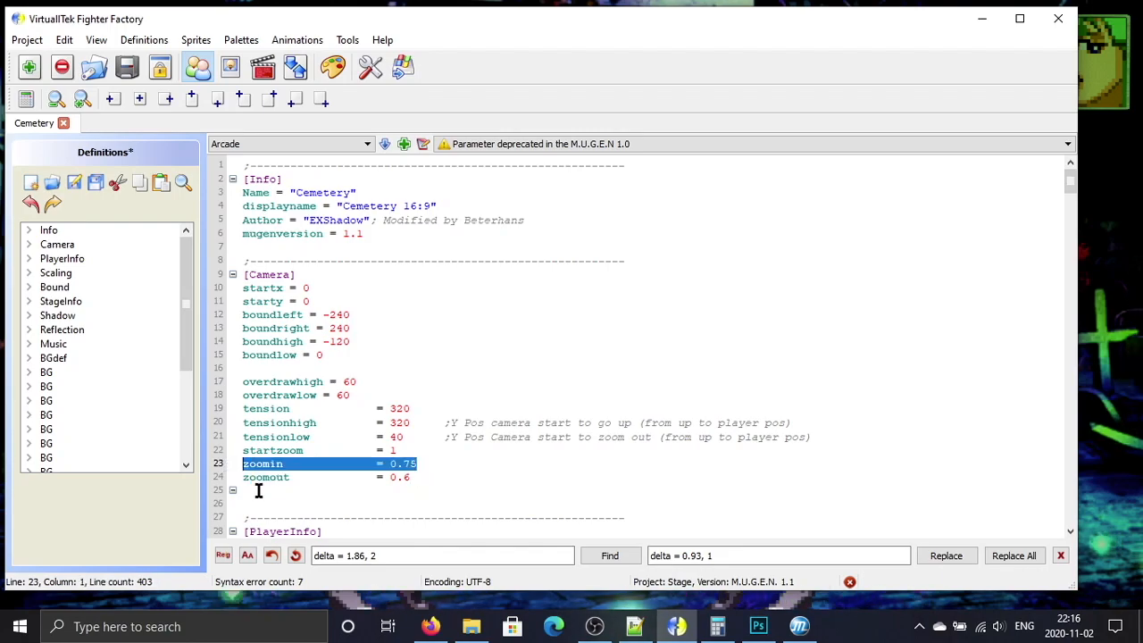
{"action": "left_click", "coordinate": [428, 463]}
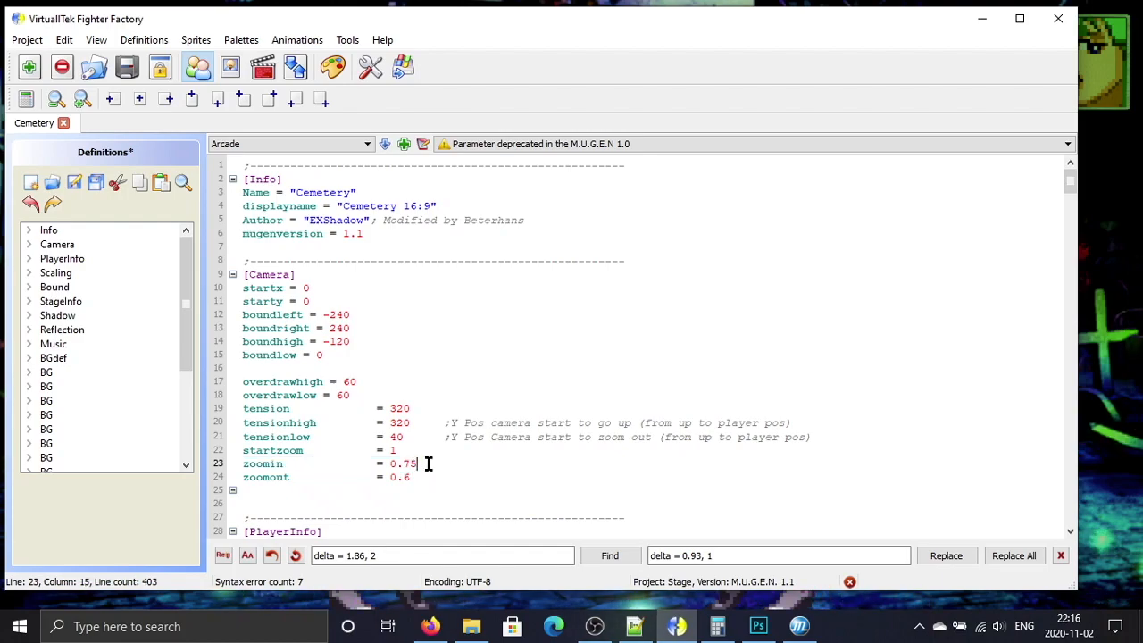
{"action": "left_click", "coordinate": [438, 477]}
{"action": "left_click", "coordinate": [95, 182]}
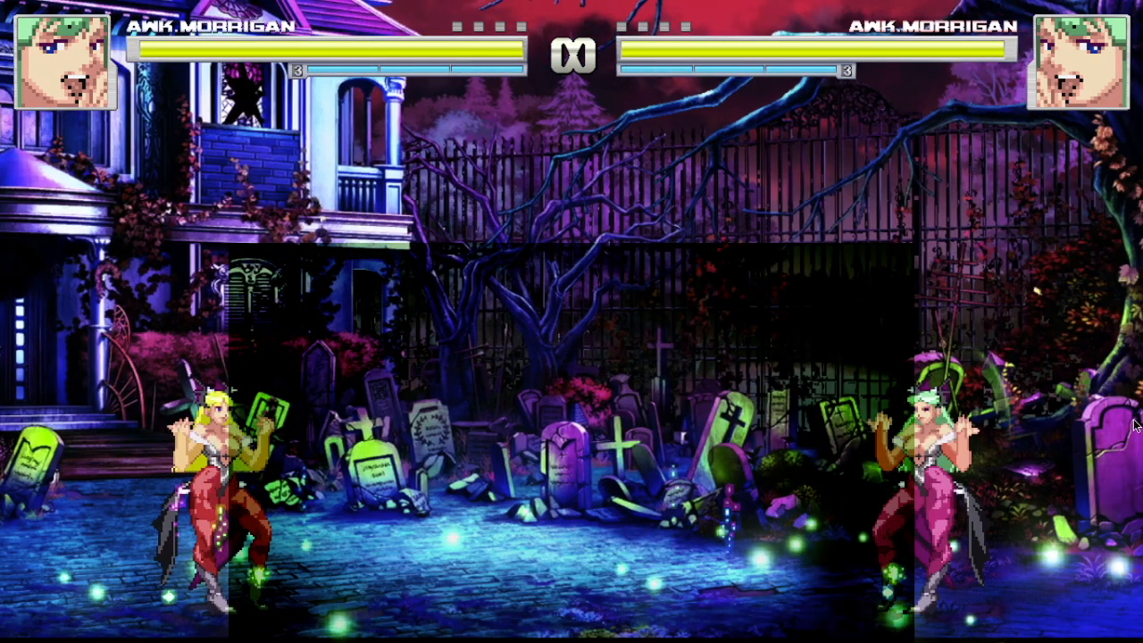
Step: Return to the stage definitions in Fighter Factory and replace every "delta = 1.86, 2" with "delta = 0.93, 1"
{"action": "key", "text": "alt+Tab"}
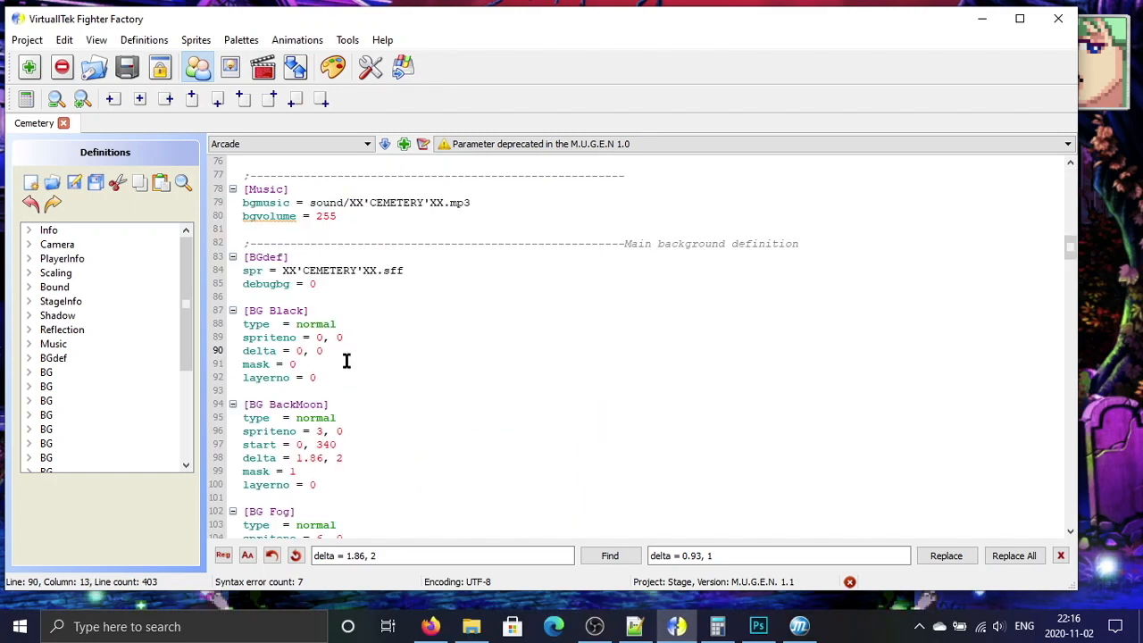
{"action": "scroll", "coordinate": [349, 362], "scroll_direction": "down", "scroll_amount": 1}
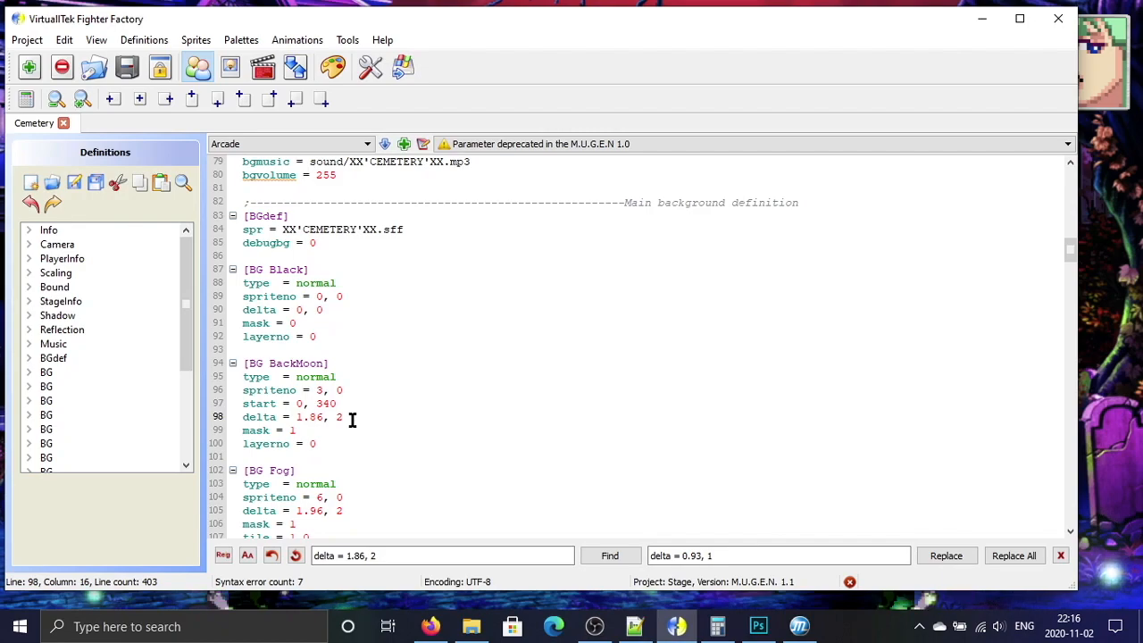
{"action": "left_click_drag", "start_coordinate": [352, 419], "coordinate": [275, 420]}
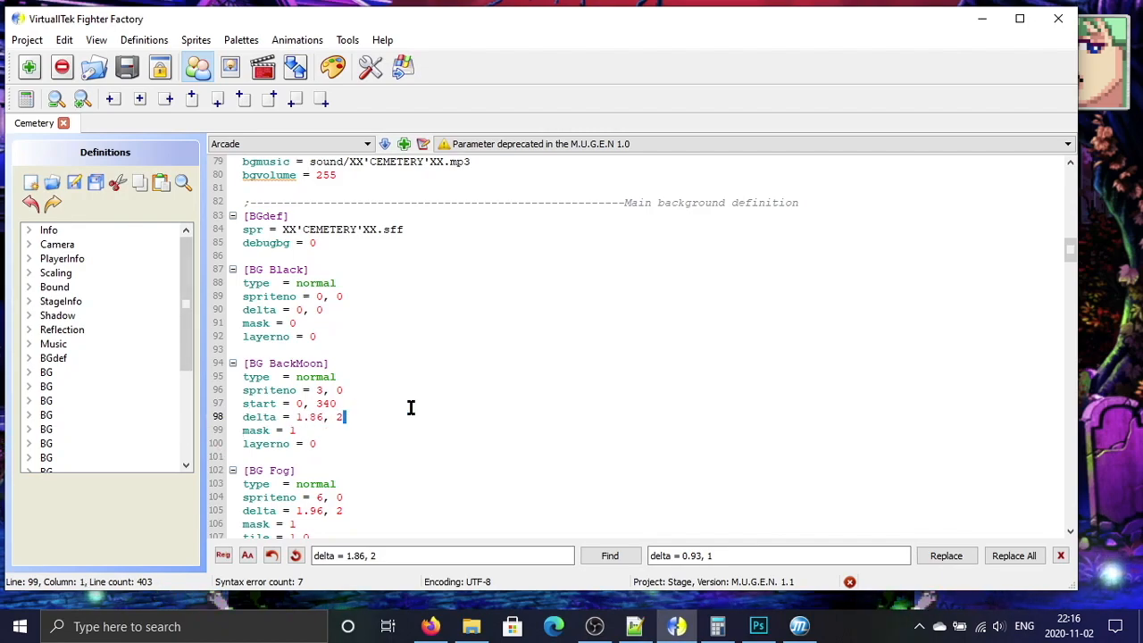
{"action": "left_click_drag", "start_coordinate": [377, 420], "coordinate": [256, 413]}
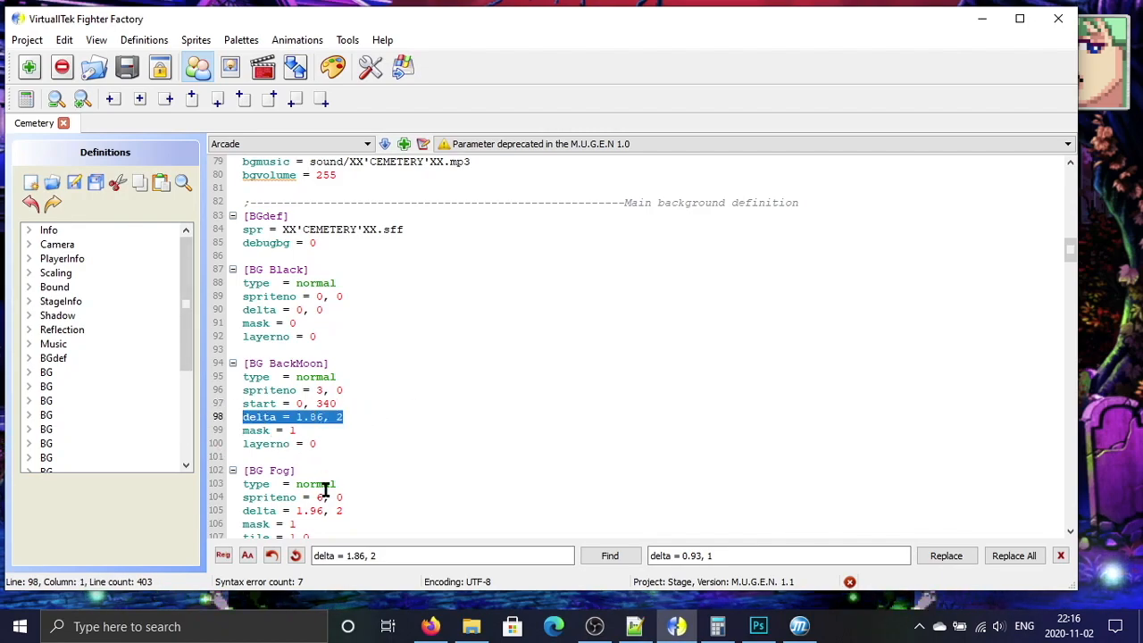
{"action": "left_click", "coordinate": [408, 555]}
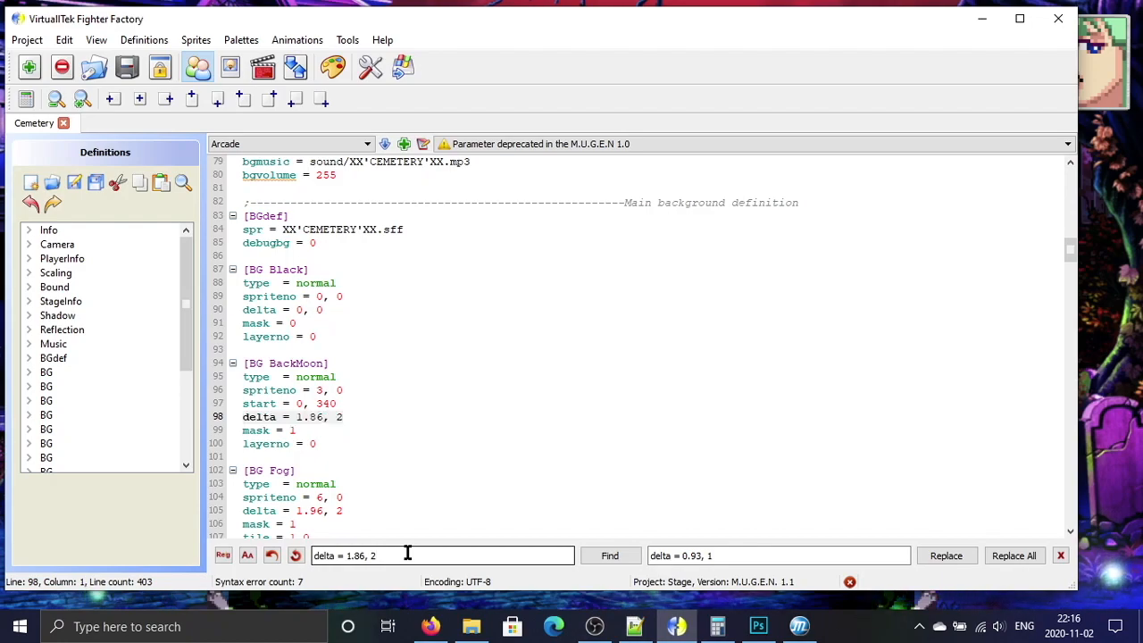
{"action": "left_click", "coordinate": [1014, 555]}
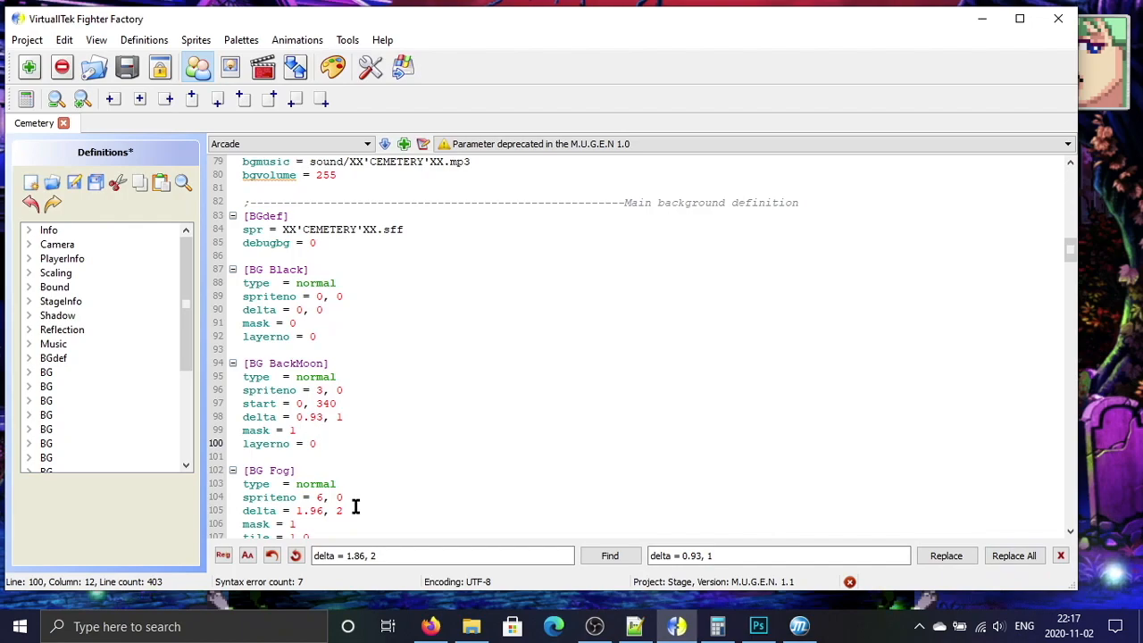
Step: Replace every "delta = 1.96, 2" in the stage definitions with "delta = 0.98, 1", starting from the BG Fog section
{"action": "left_click_drag", "start_coordinate": [354, 508], "coordinate": [243, 510]}
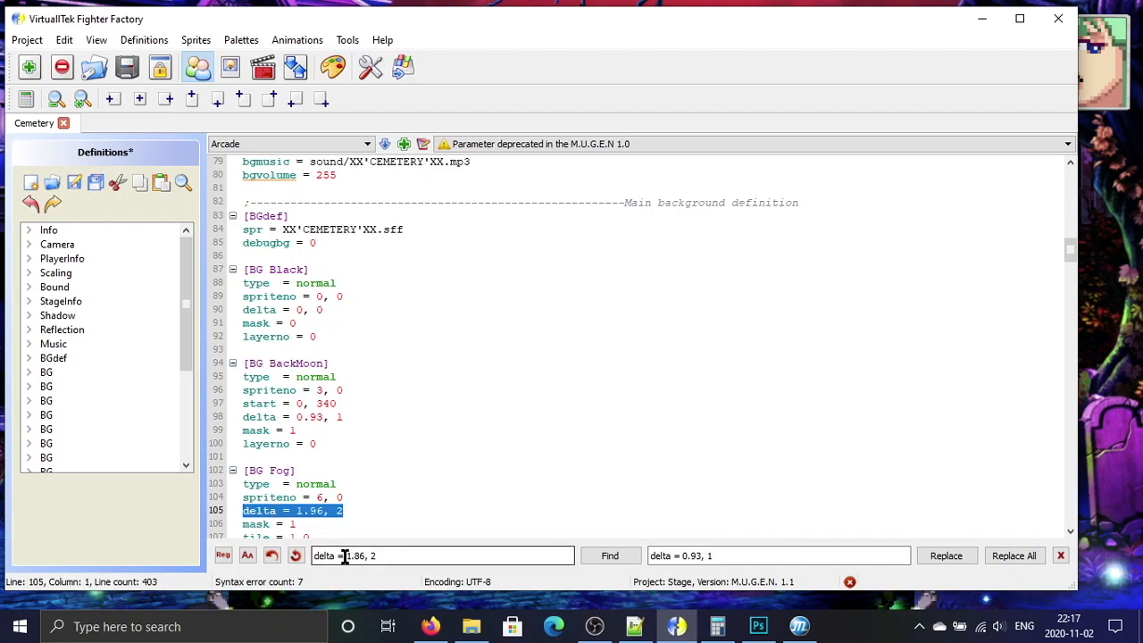
{"action": "triple_click", "coordinate": [396, 556]}
{"action": "key", "text": "ctrl+v"}
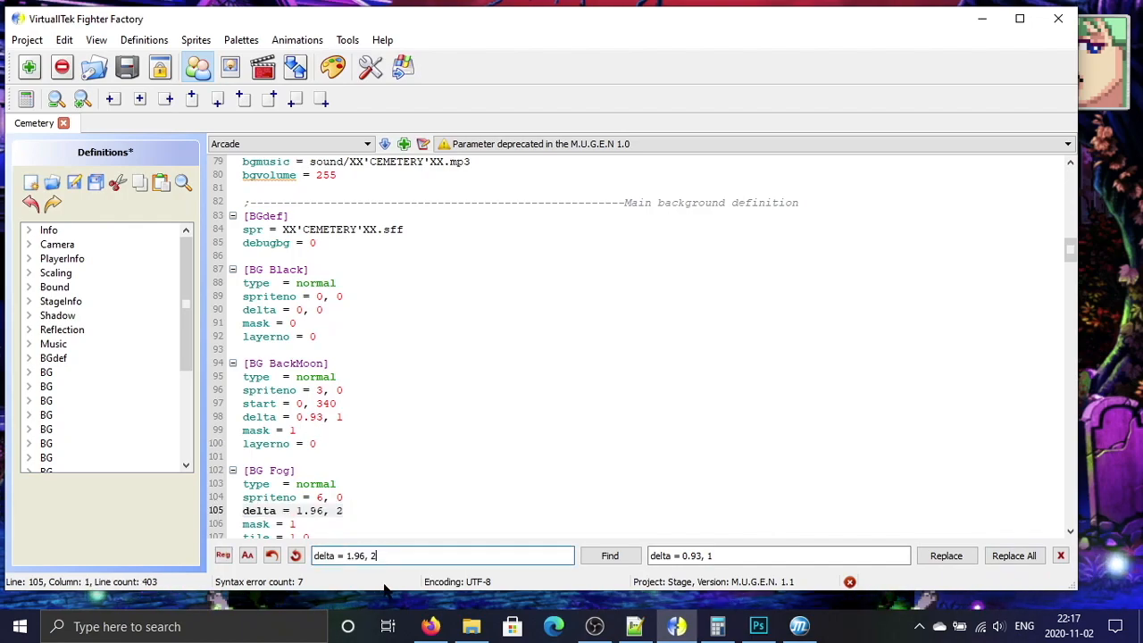
{"action": "left_click", "coordinate": [700, 555]}
{"action": "key", "text": "BackSpace"}
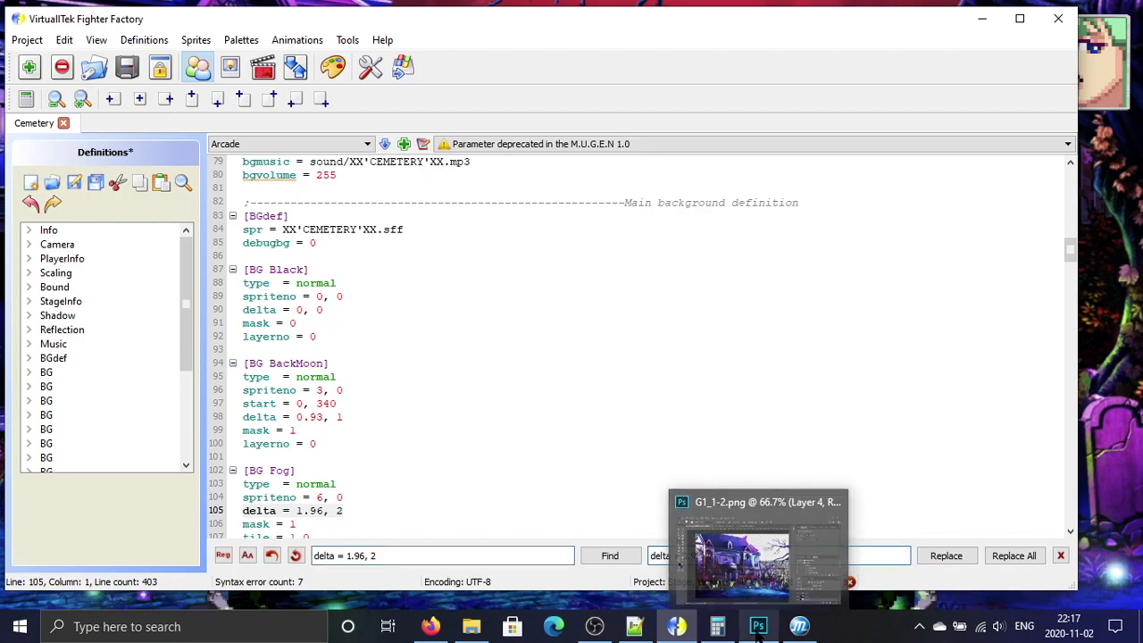
{"action": "type", "text": "8, 1"}
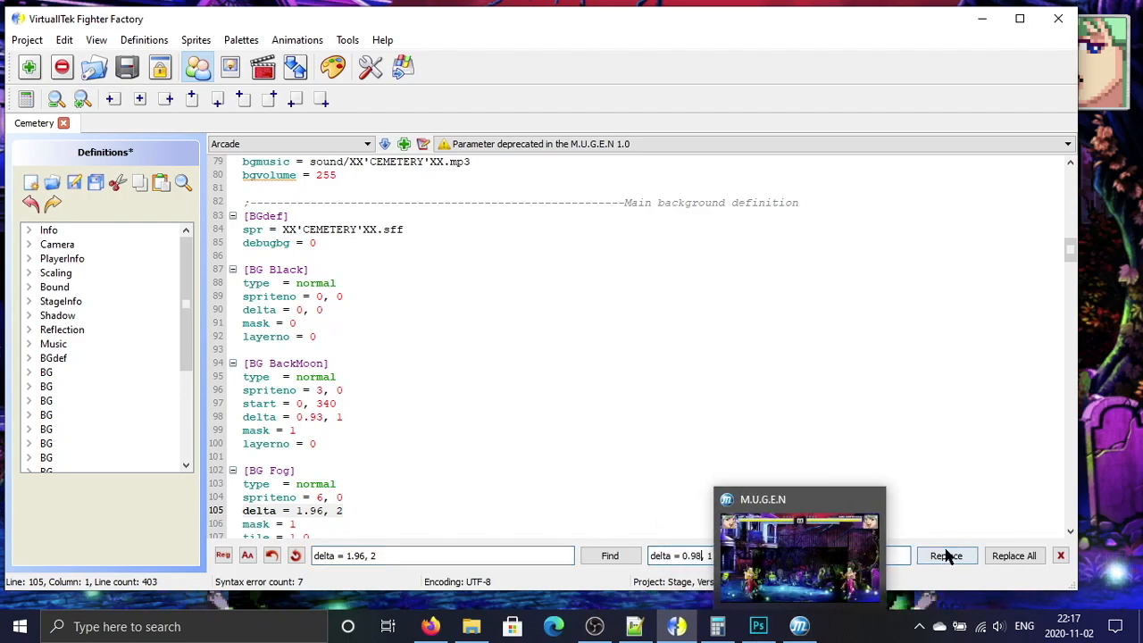
{"action": "left_click", "coordinate": [1009, 556]}
Step: Replace every "delta = 2, 2", as used in the BG FloorMain section, with "delta = 1, 1"
{"action": "scroll", "coordinate": [622, 485], "scroll_direction": "down", "scroll_amount": 7}
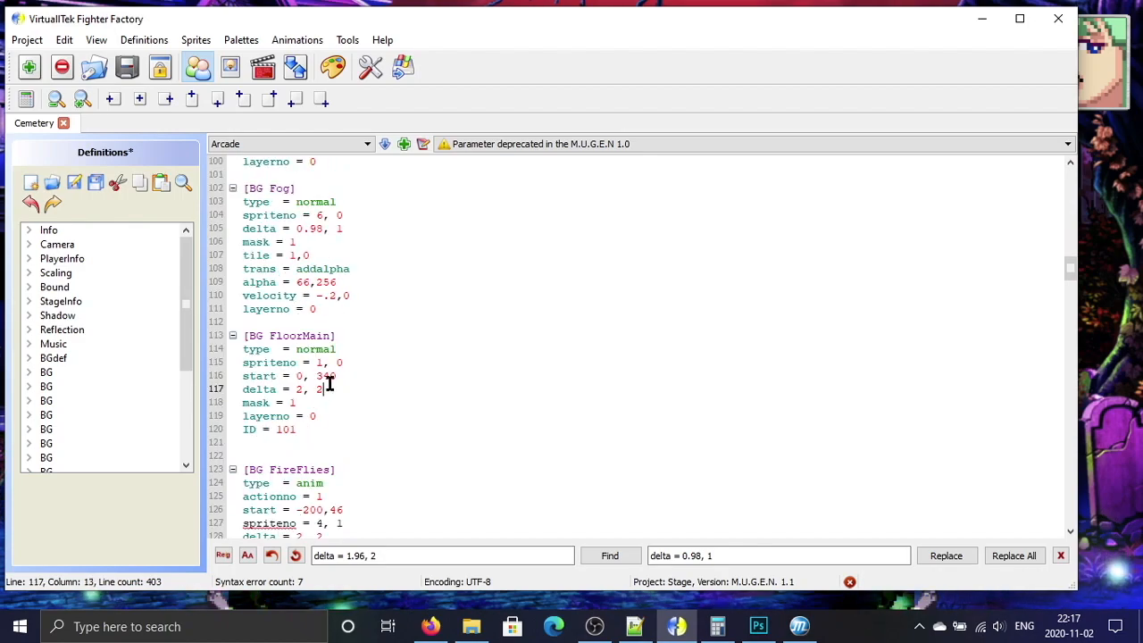
{"action": "left_click_drag", "start_coordinate": [387, 554], "coordinate": [356, 555]}
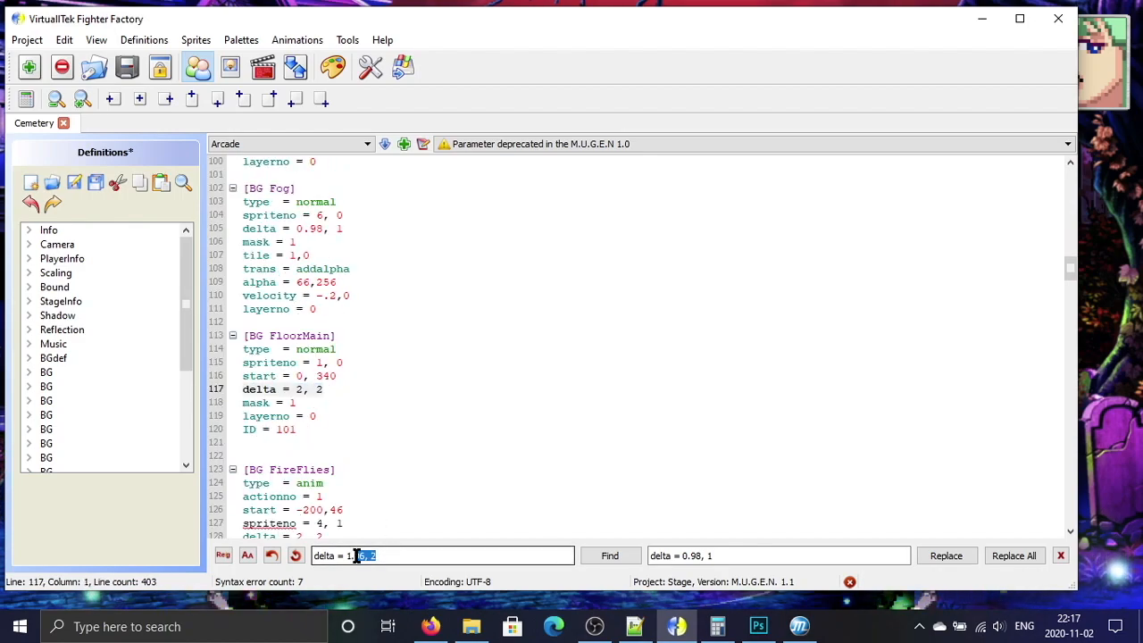
{"action": "left_click", "coordinate": [711, 556]}
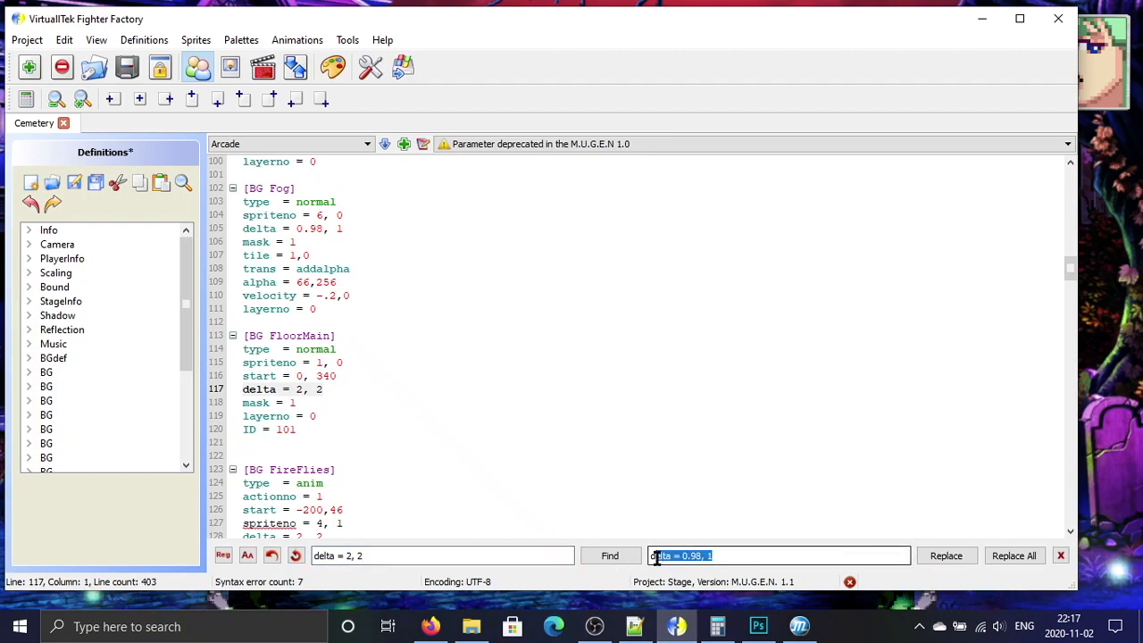
{"action": "key", "text": "ctrl+v"}
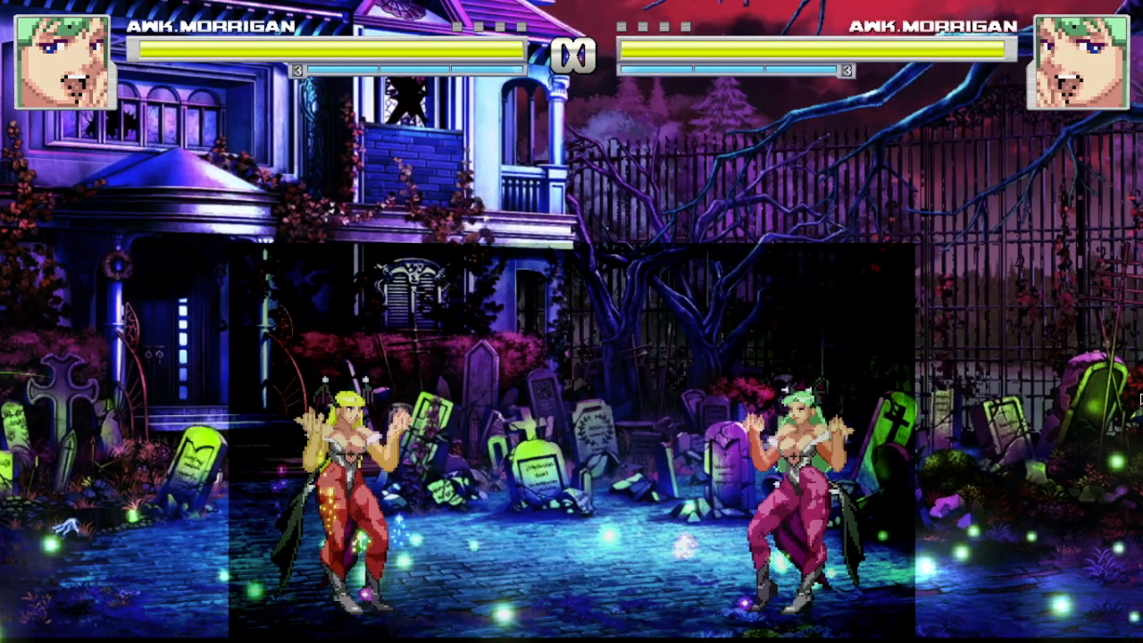
Step: Switch from M.U.G.E.N back to Fighter Factory and add "scalestart = 1.2, 1.2" below the start line of BG FloorMain
{"action": "key", "text": "alt+Tab"}
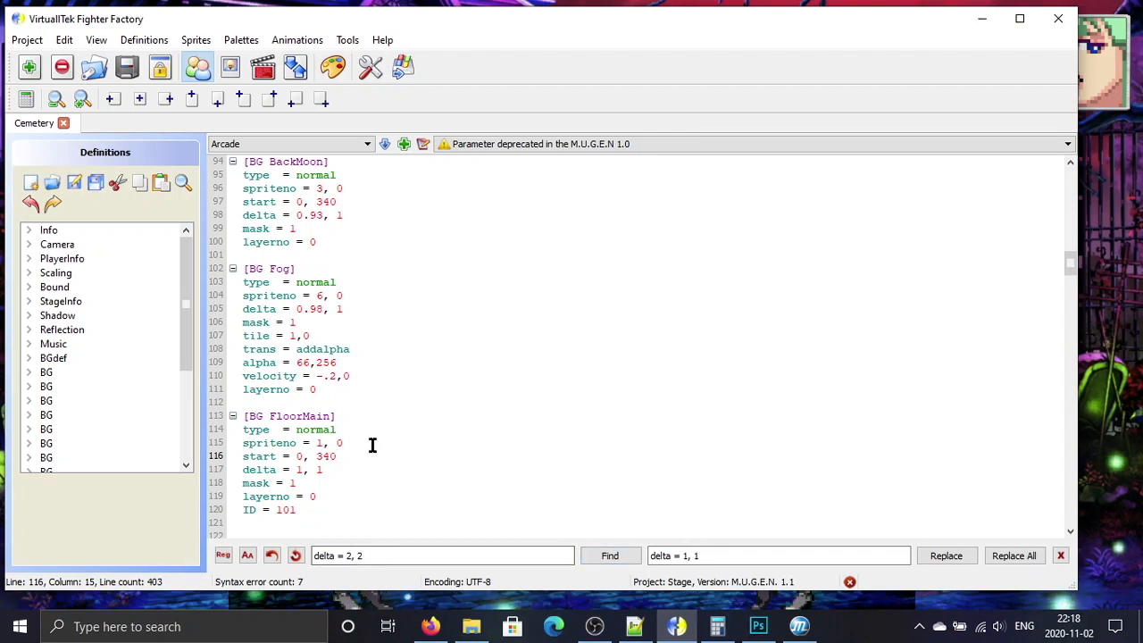
{"action": "key", "text": "Return"}
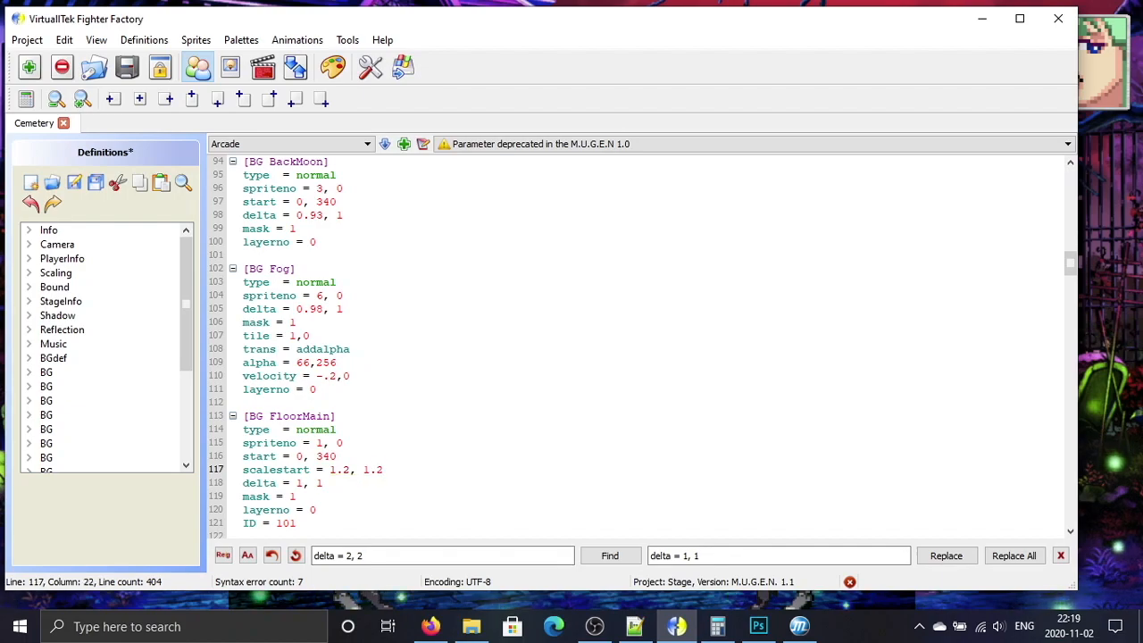
Step: Copy the scalestart = 1.2, 1.2 line from BG FloorMain to below the start line of BG BackMoon, save the definitions, and switch to the M.U.G.E.N game
{"action": "left_click_drag", "start_coordinate": [391, 468], "coordinate": [218, 460]}
{"action": "left_click", "coordinate": [190, 463]}
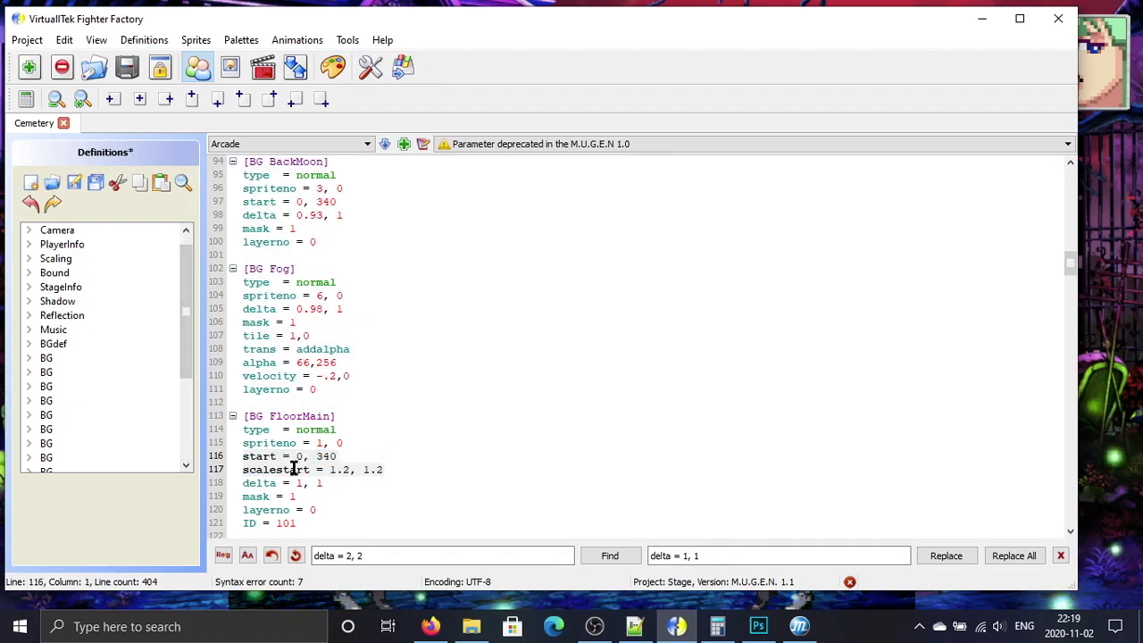
{"action": "left_click", "coordinate": [306, 469]}
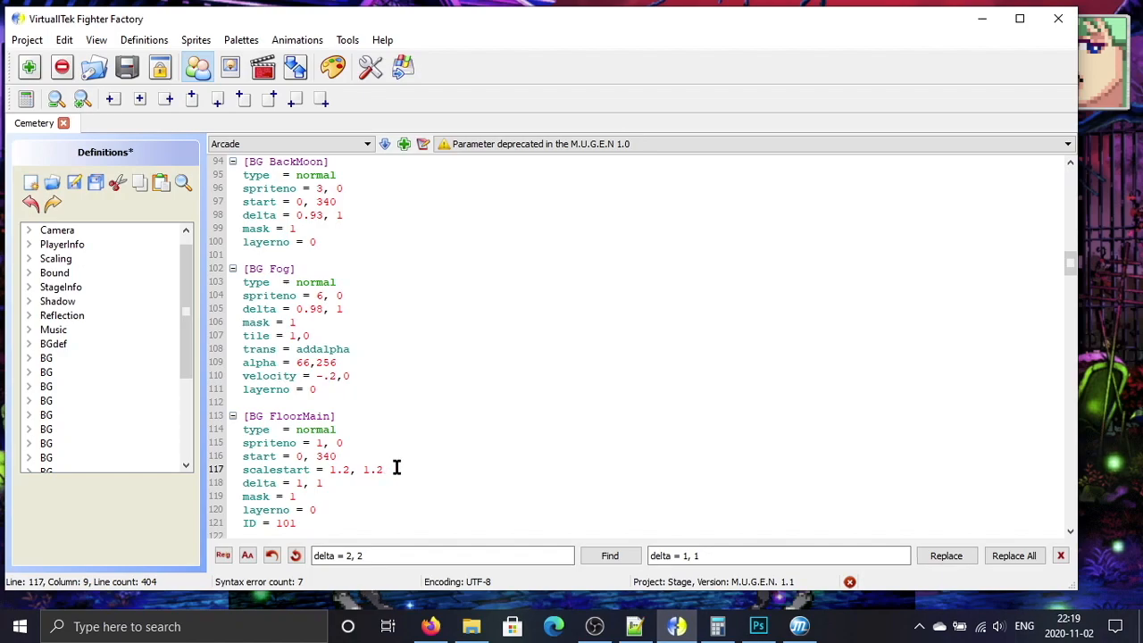
{"action": "left_click_drag", "start_coordinate": [396, 468], "coordinate": [249, 469]}
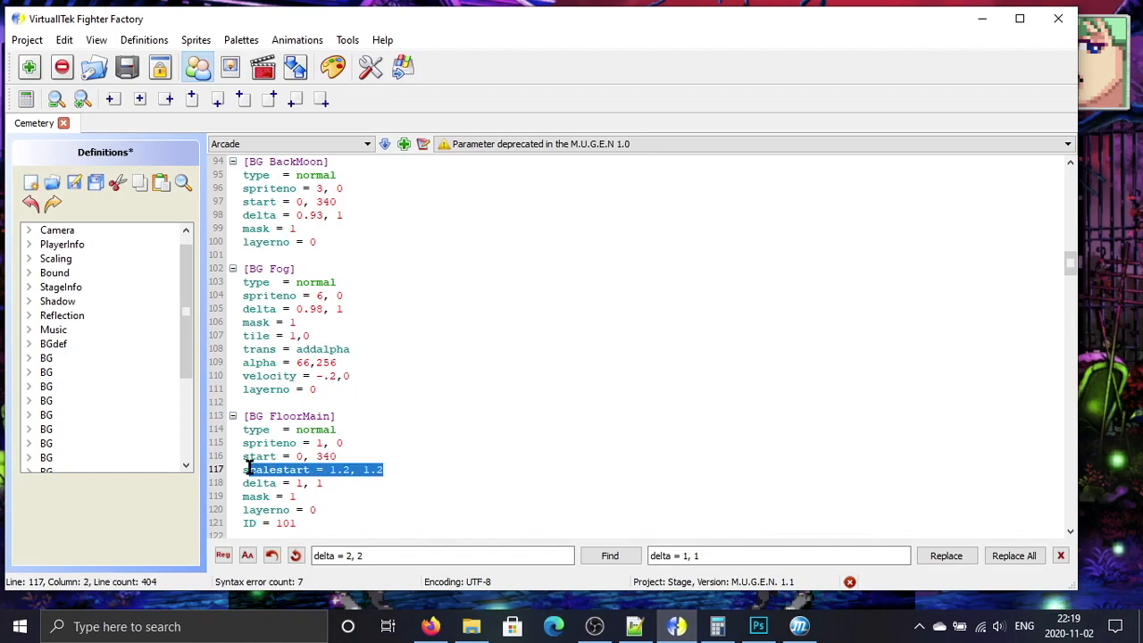
{"action": "left_click", "coordinate": [356, 201]}
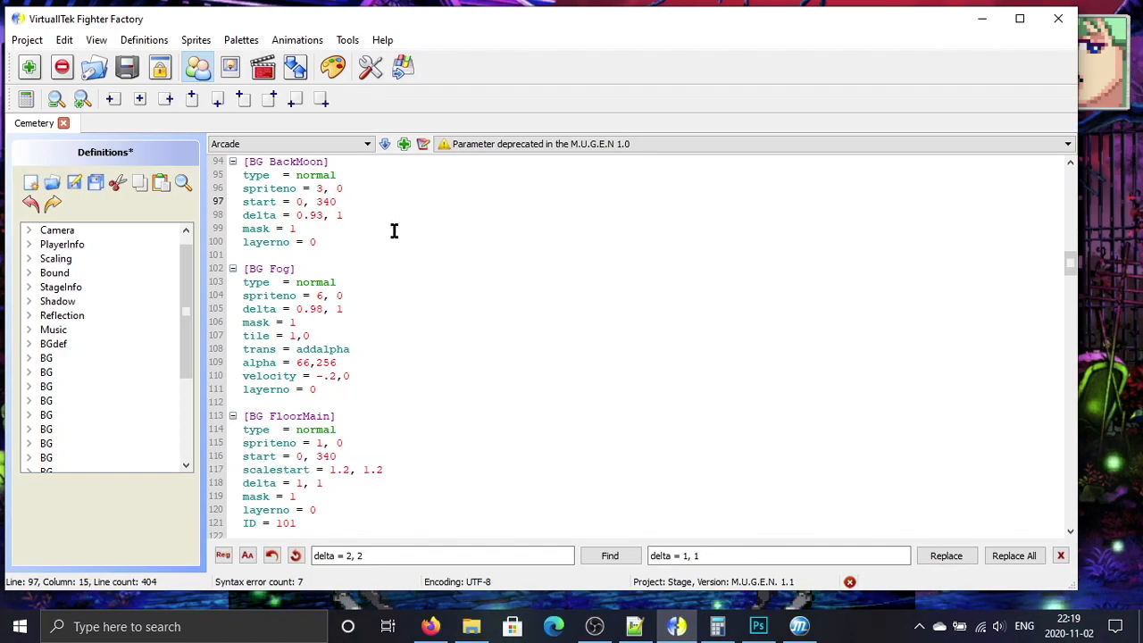
{"action": "key", "text": "Return"}
{"action": "left_click", "coordinate": [77, 184]}
{"action": "left_click", "coordinate": [1127, 257]}
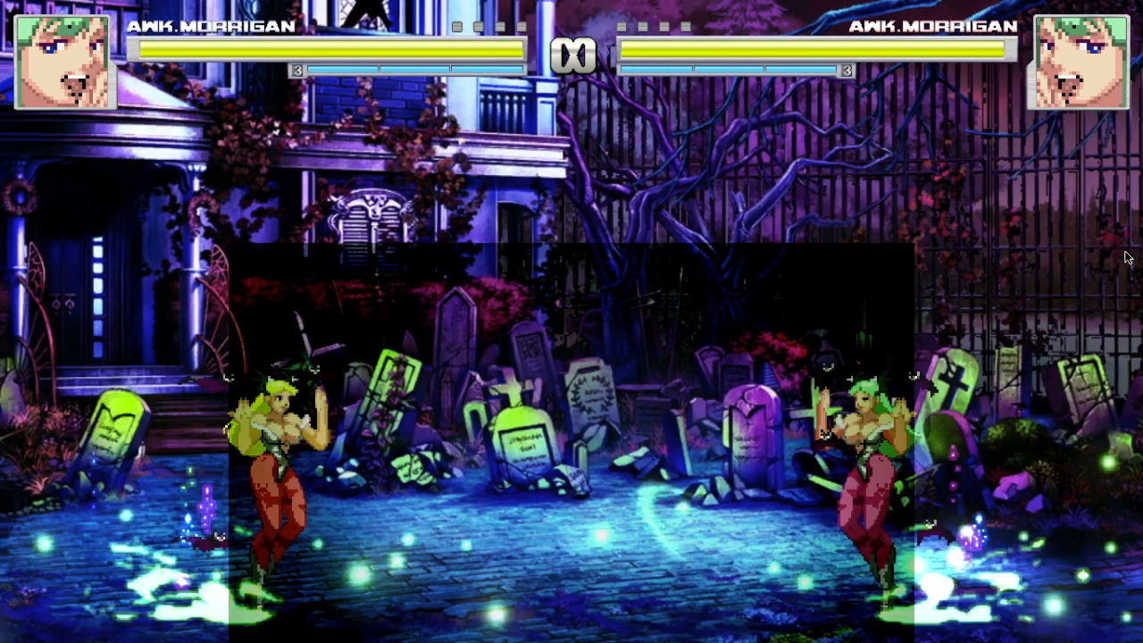
Step: Set scalestart to 1.15, 1.15 in both BG BackMoon and BG FloorMain, save the definitions, and reload the match in the game
{"action": "key", "text": "alt+Tab"}
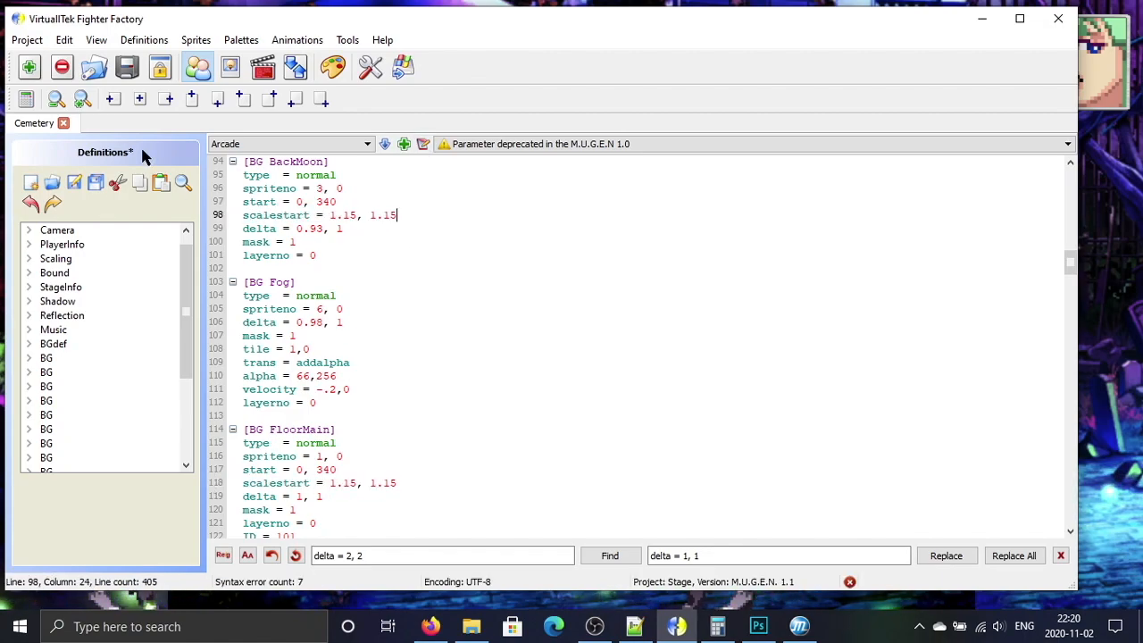
{"action": "left_click", "coordinate": [1118, 272]}
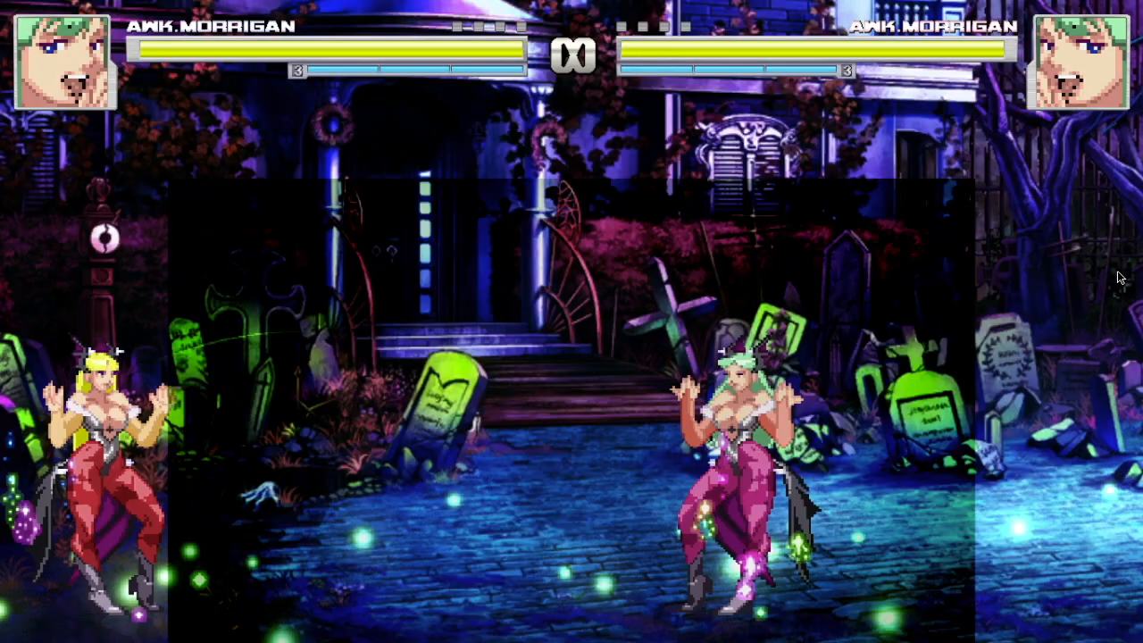
{"action": "key", "text": "shift+F4"}
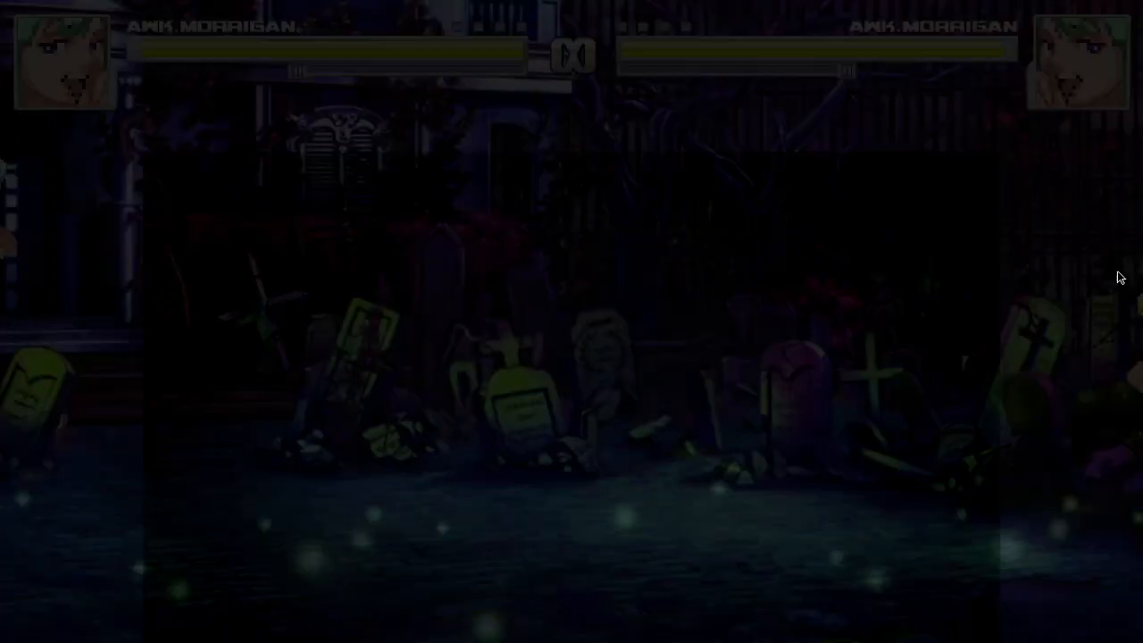
Step: Walk the fighter back and forth across the stage to inspect the rescaled background at both sides
{"action": "key", "text": "Return"}
{"action": "key", "text": "Left"}
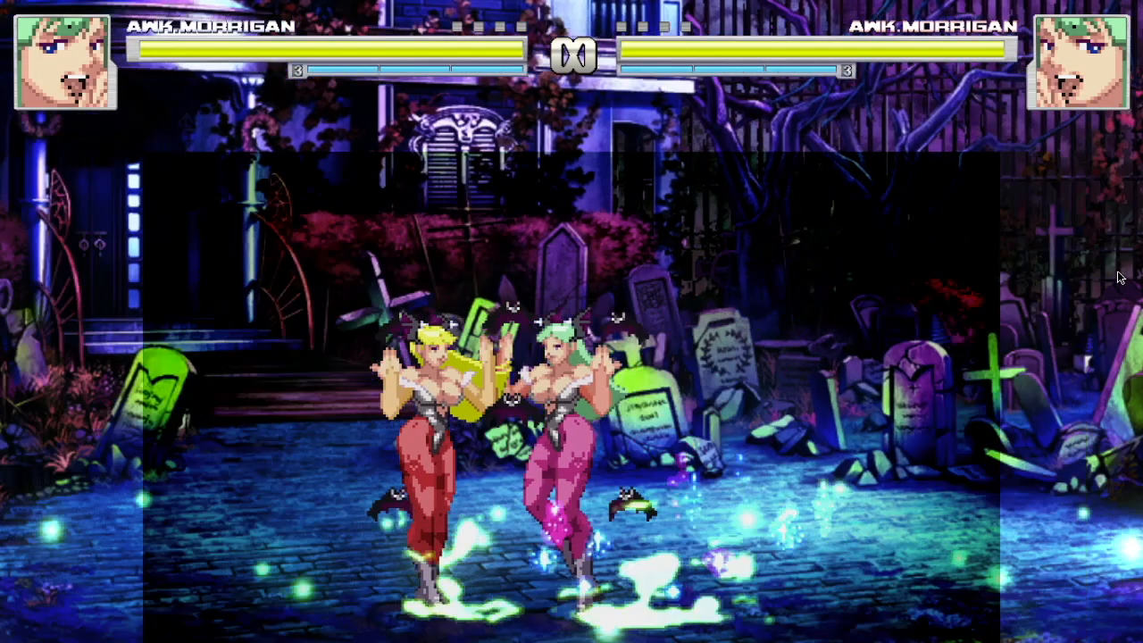
{"action": "key", "text": "Right"}
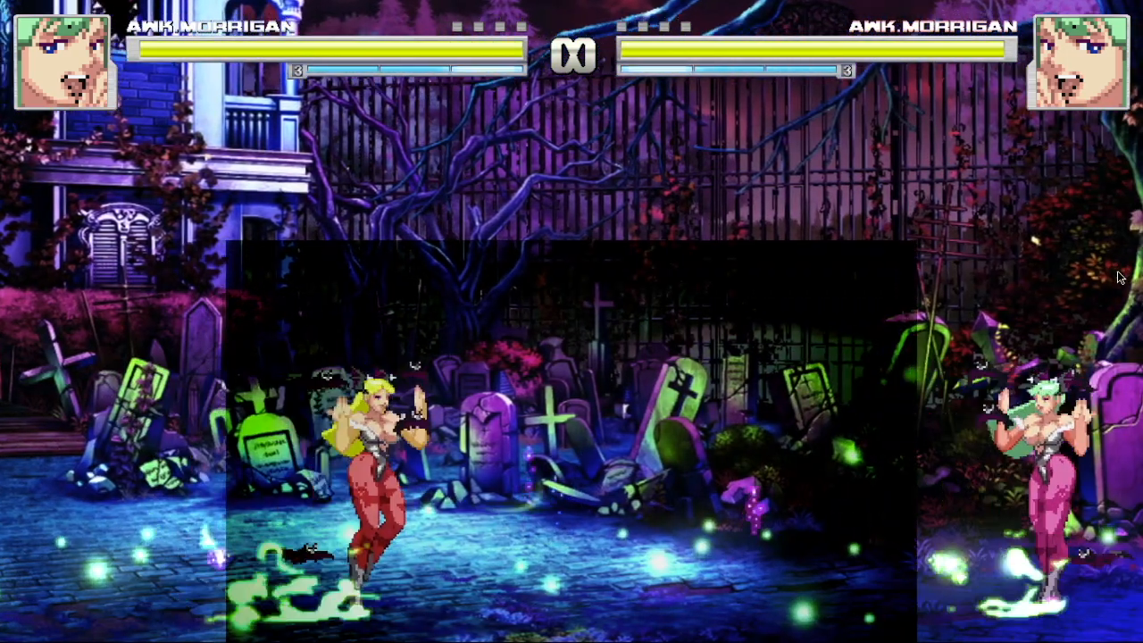
{"action": "key", "text": "Left"}
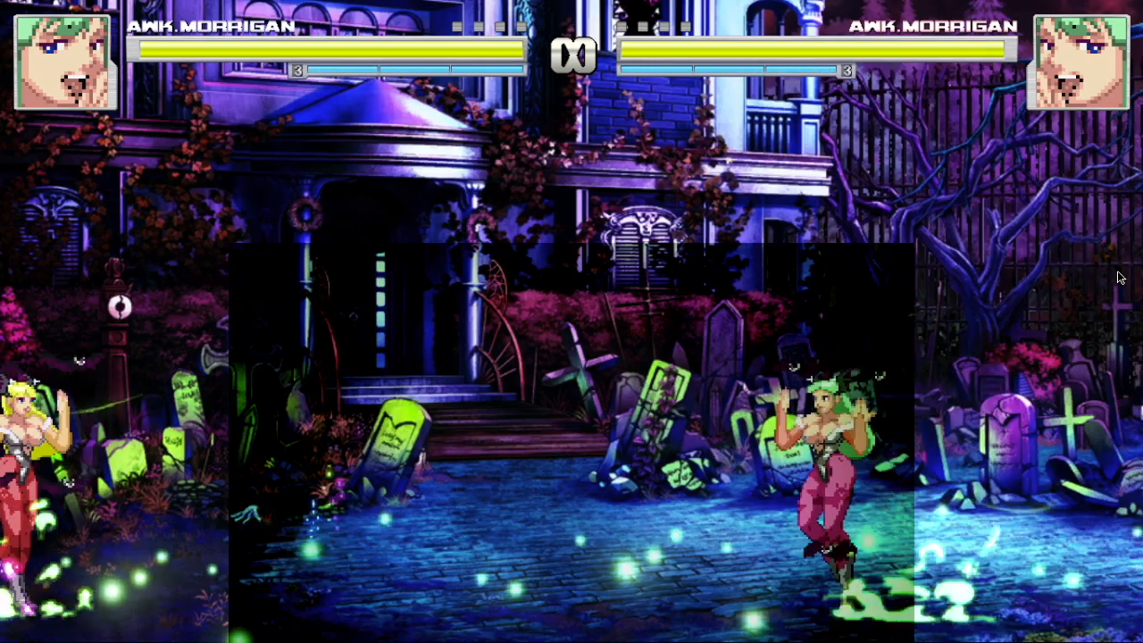
{"action": "key", "text": "Right"}
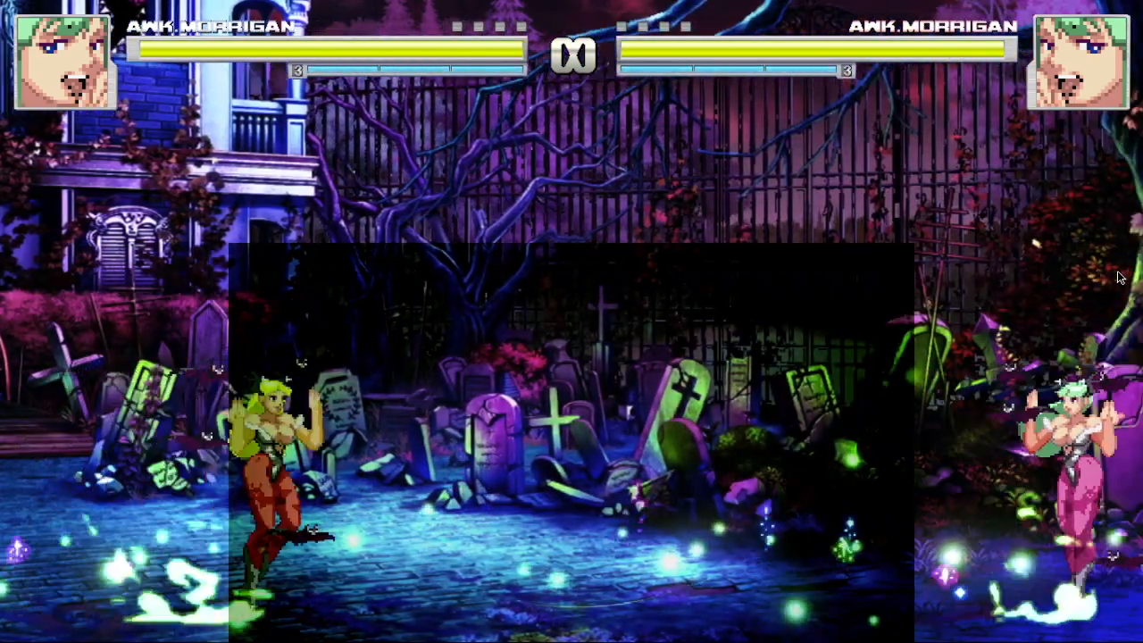
{"action": "key", "text": "Left"}
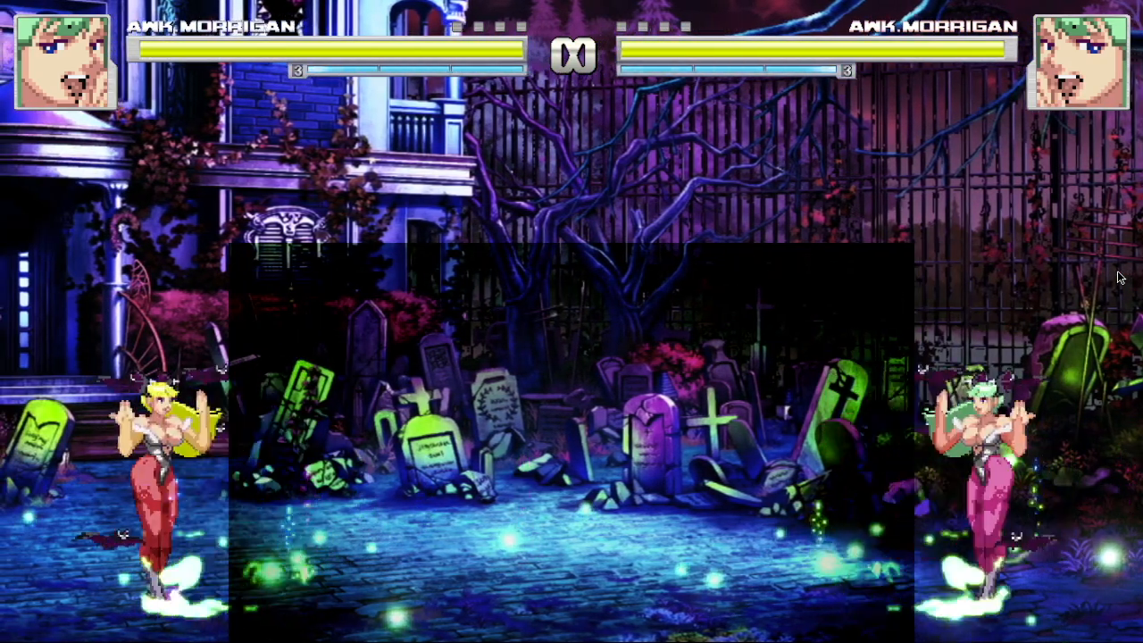
Step: Try camera limits of boundleft -340 and boundright 340, save, and check the stage's right edge in the game
{"action": "key", "text": "alt+Tab"}
{"action": "scroll", "coordinate": [369, 438], "scroll_direction": "up", "scroll_amount": 9}
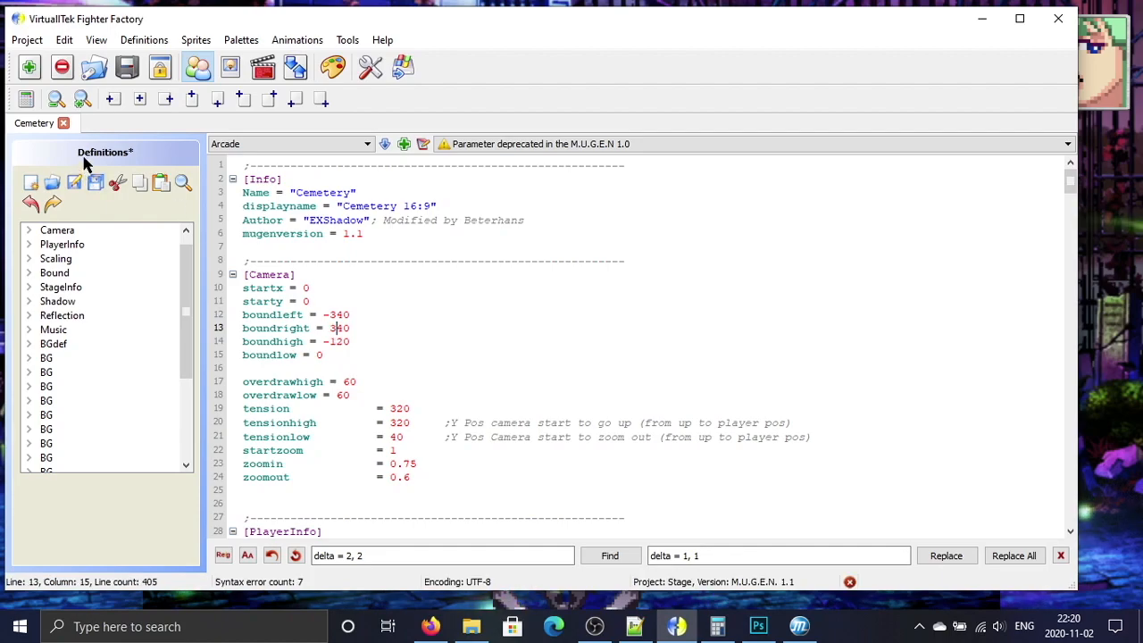
{"action": "left_click", "coordinate": [75, 183]}
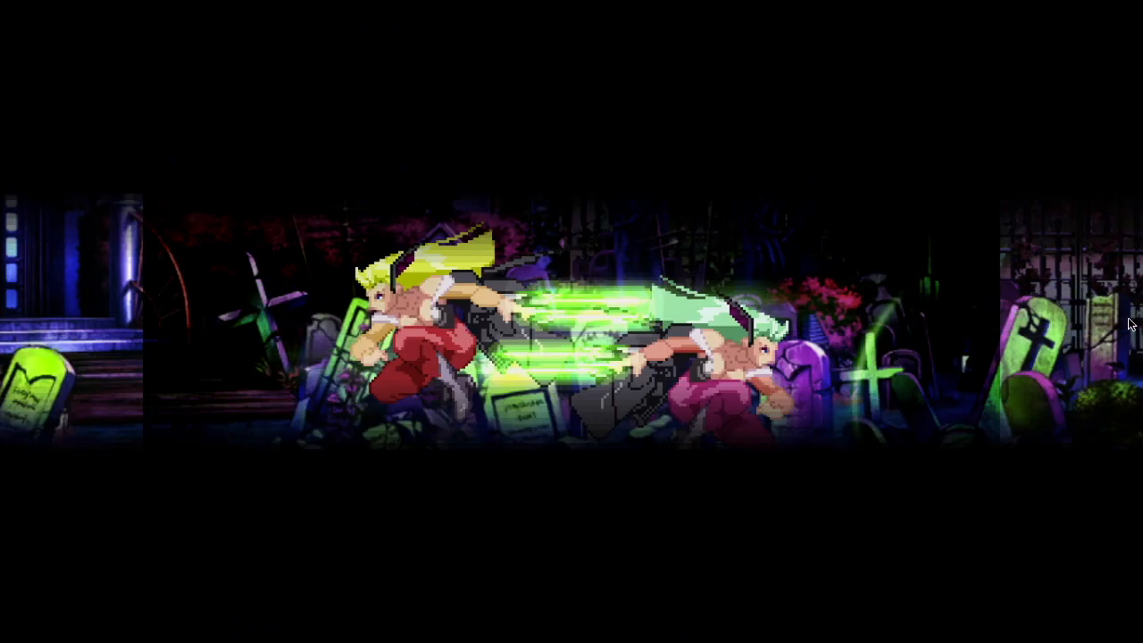
{"action": "key", "text": "Right"}
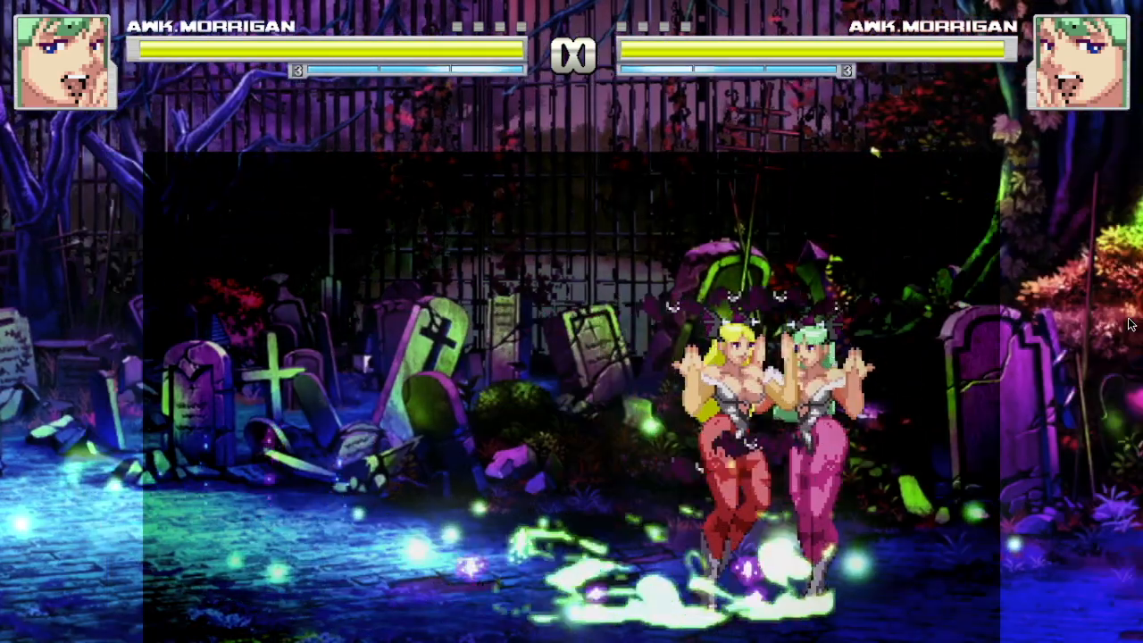
{"action": "key", "text": "Left"}
{"action": "key", "text": "Left"}
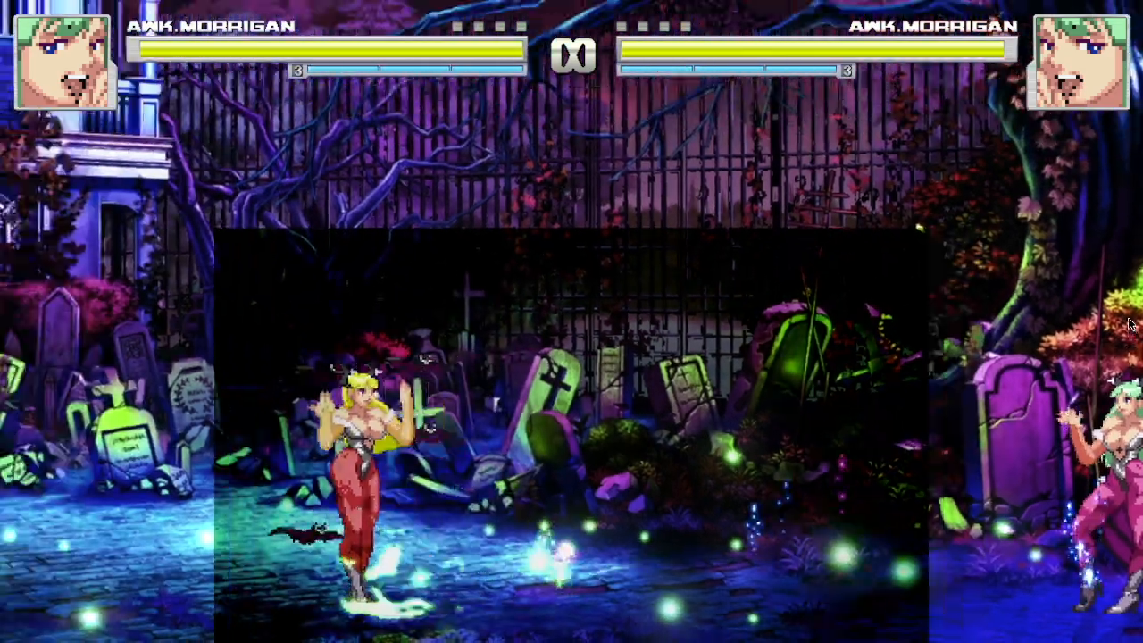
Step: Try wider boundleft and boundright camera limits and check the stage's right edge in the game
{"action": "key", "text": "alt+Tab"}
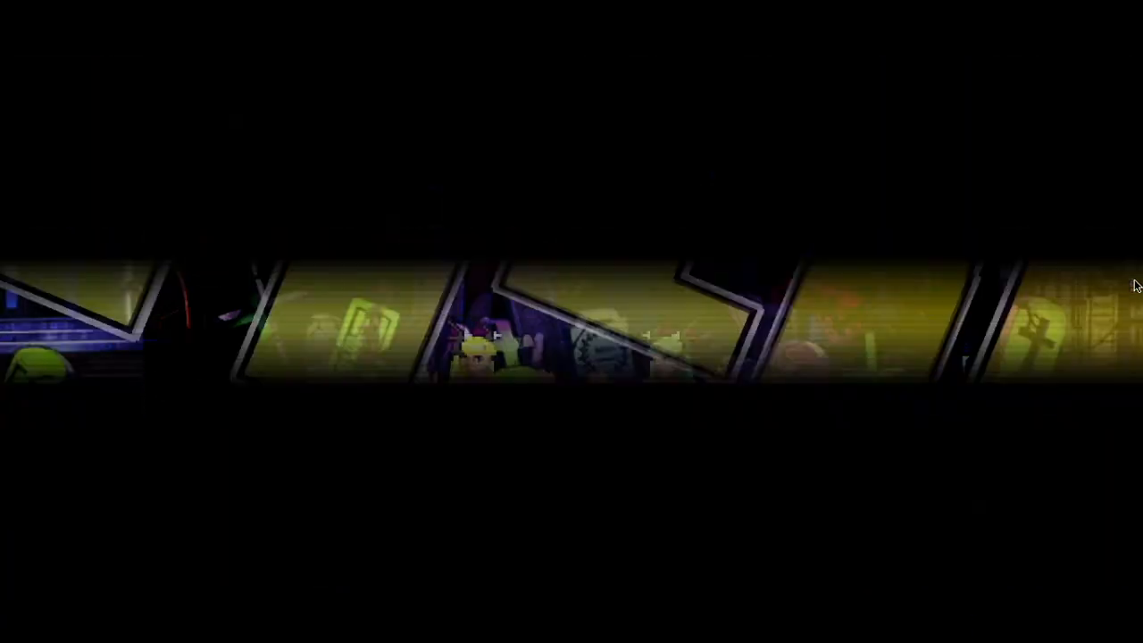
{"action": "key", "text": "Right"}
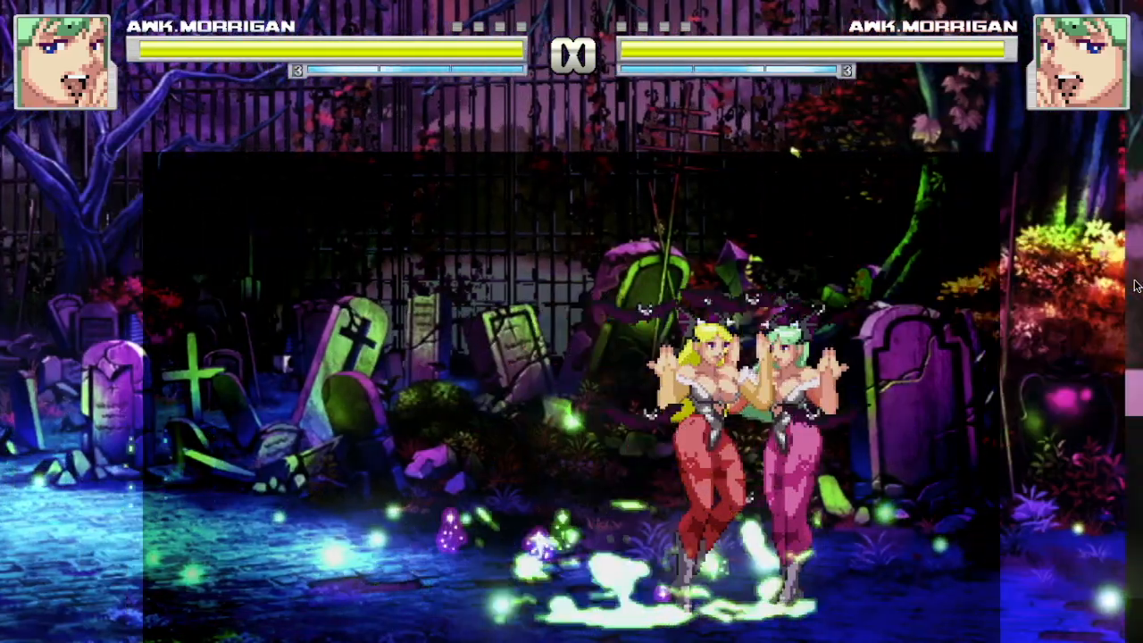
{"action": "key", "text": "Left"}
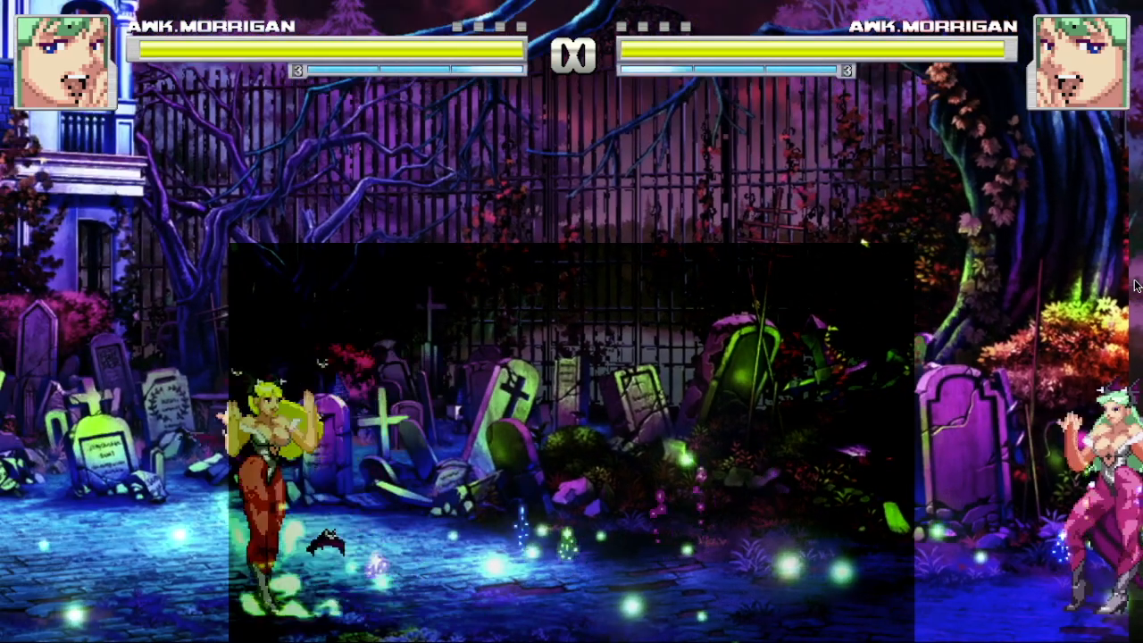
{"action": "key", "text": "Right"}
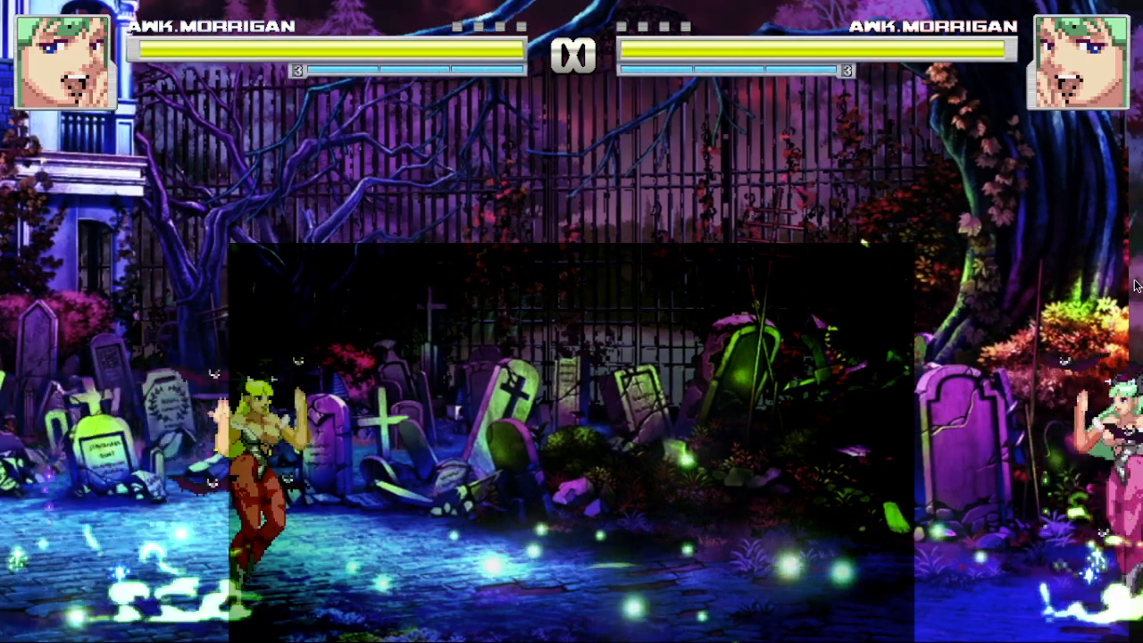
Step: Set boundleft to -380 and boundright to 380 in the Camera section, save, and check the stage's edge in the game
{"action": "key", "text": "alt+Tab"}
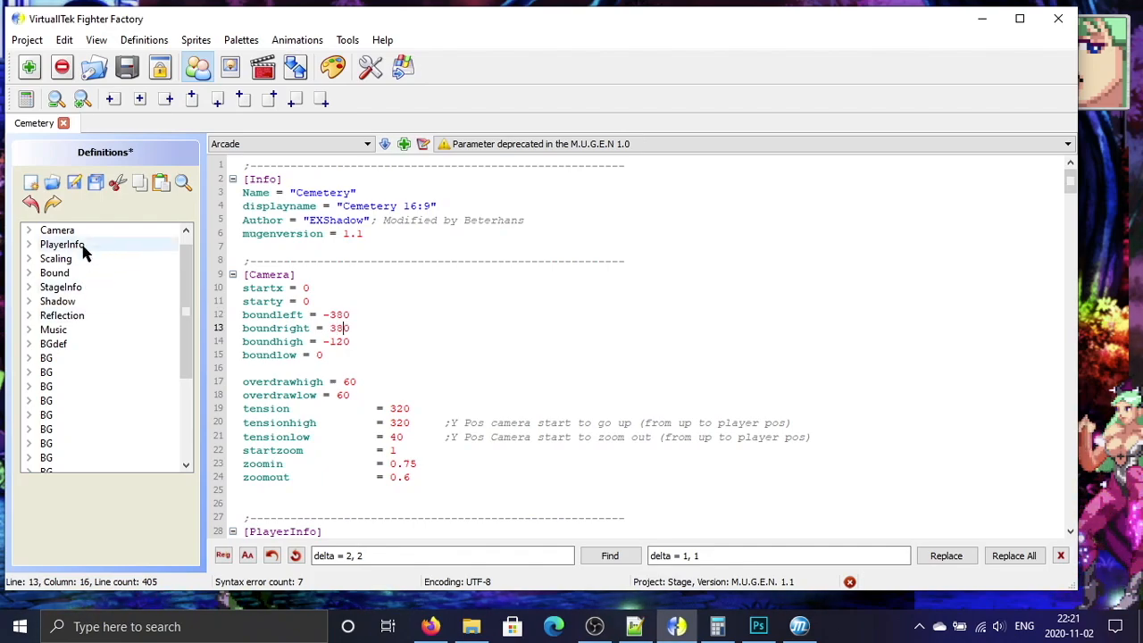
{"action": "left_click", "coordinate": [1139, 315]}
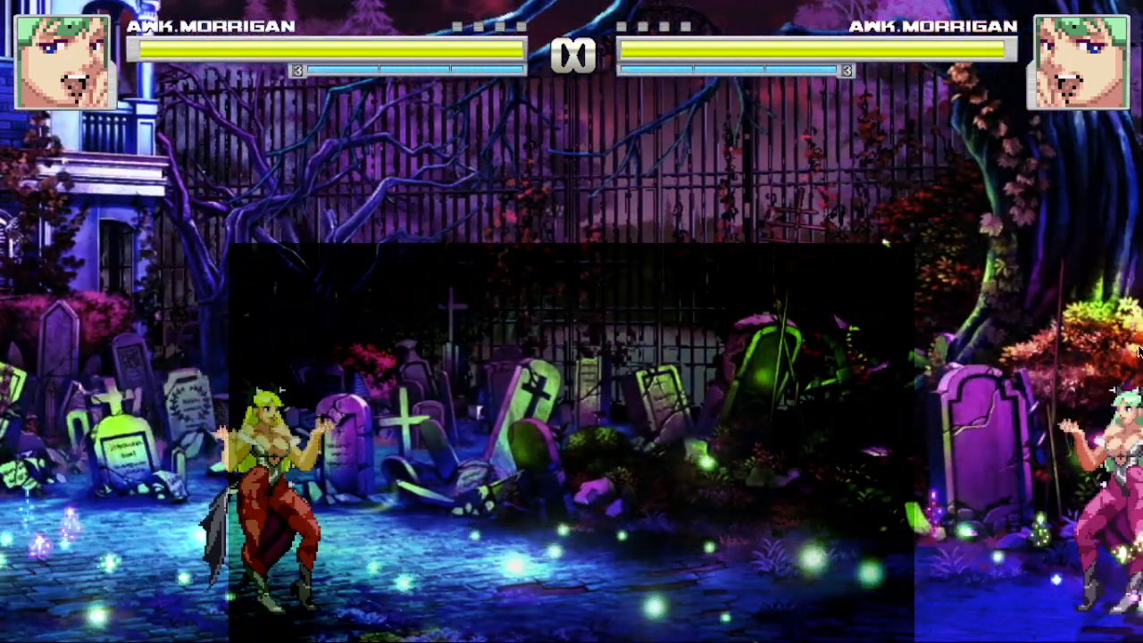
Step: Try different boundhigh values in the Camera section, including -300, and check the top of the stage in the game after each change
{"action": "key", "text": "alt+Tab"}
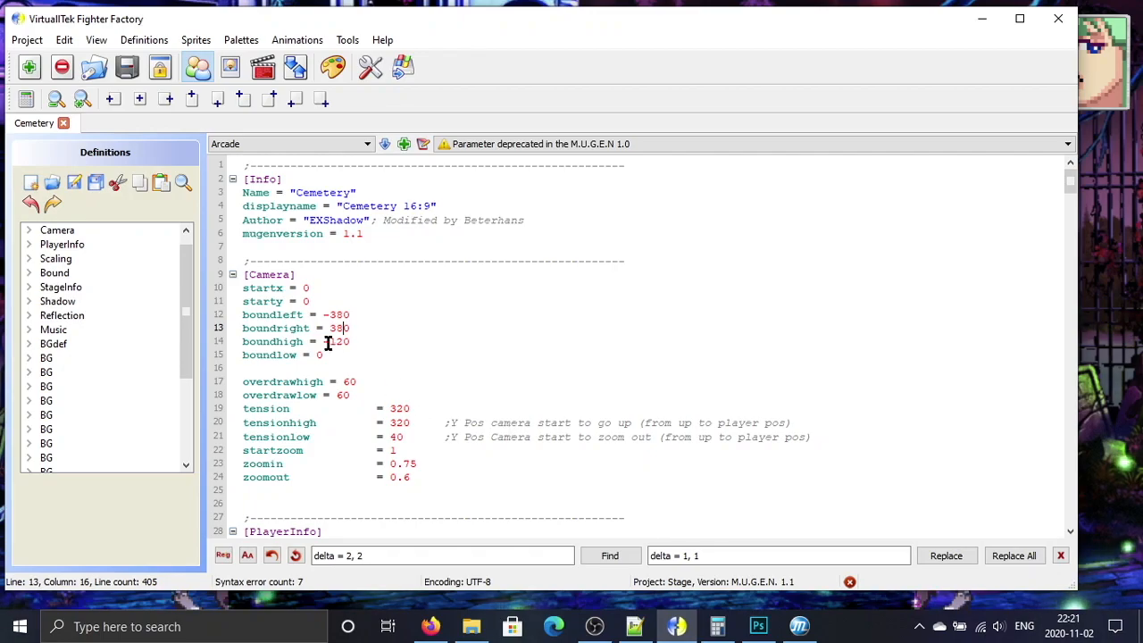
{"action": "key", "text": "alt+Tab"}
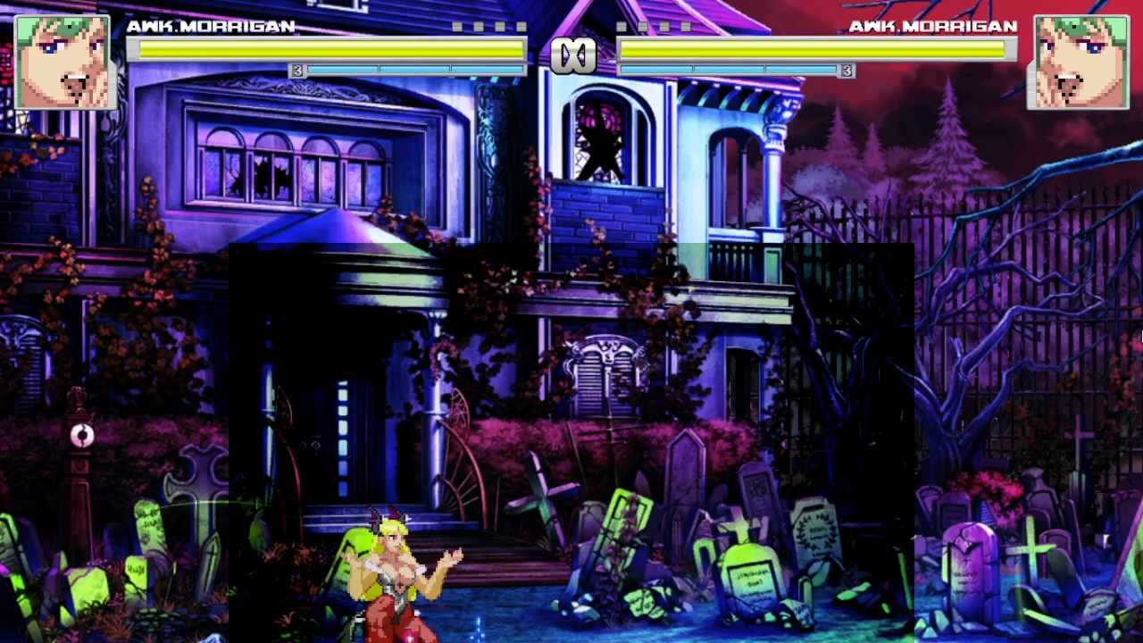
{"action": "key", "text": "alt+Tab"}
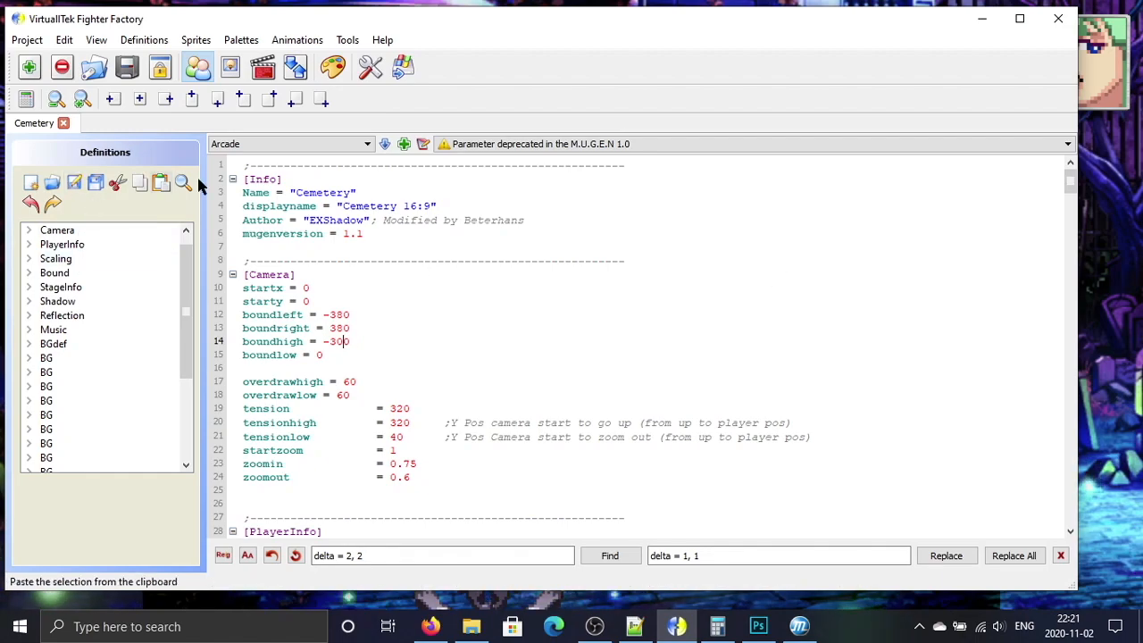
{"action": "key", "text": "alt+Tab"}
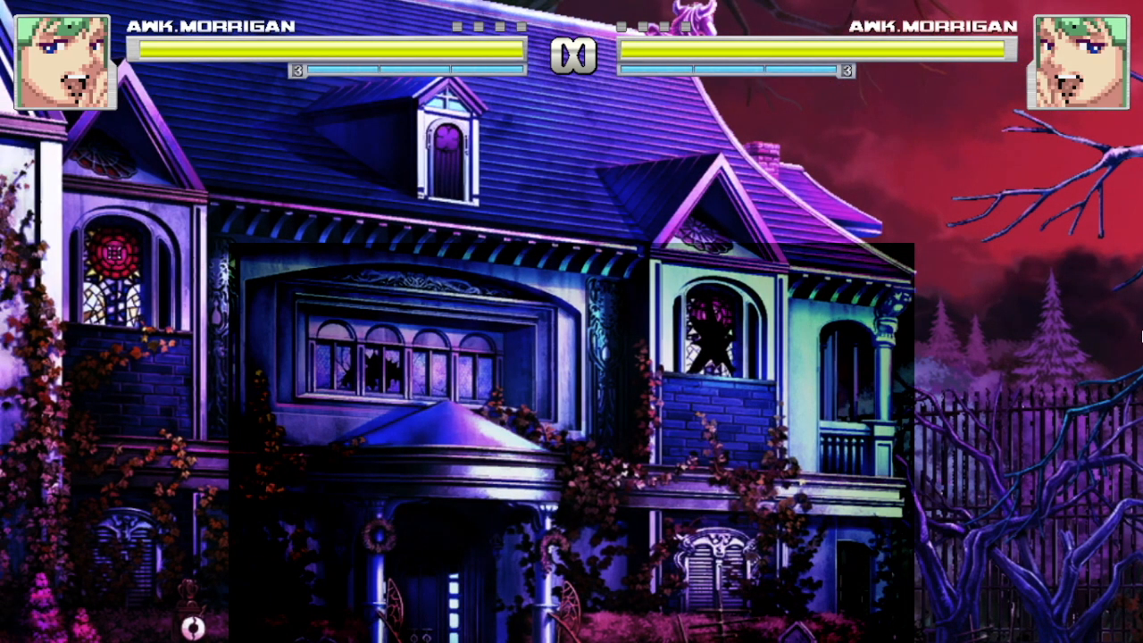
{"action": "key", "text": "alt+Tab"}
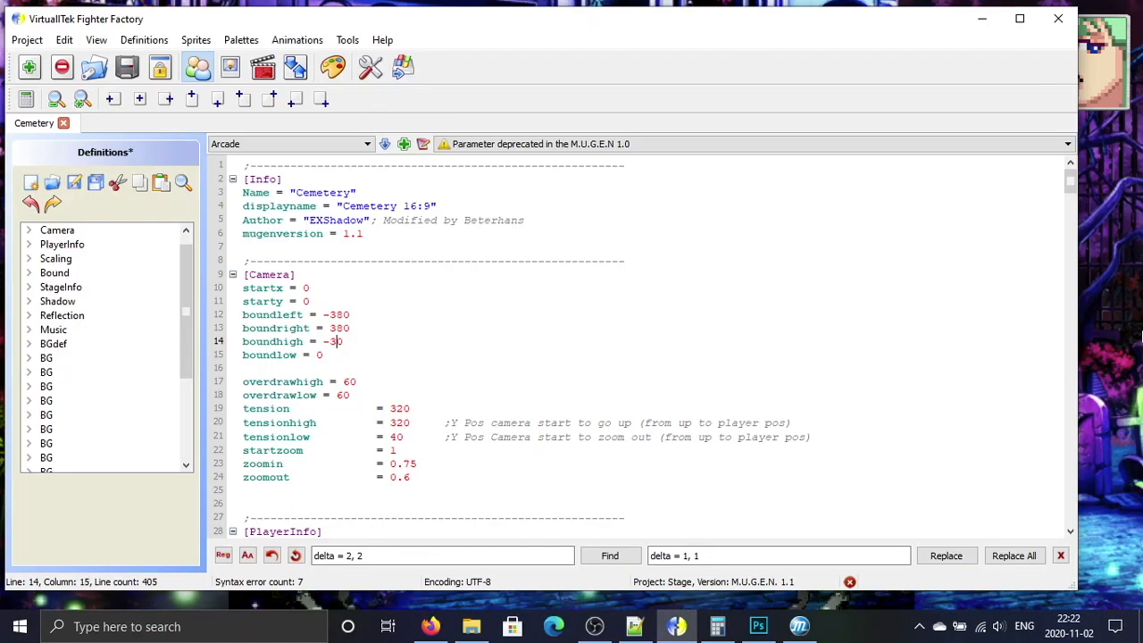
{"action": "left_click", "coordinate": [76, 182]}
{"action": "key", "text": "alt+Tab"}
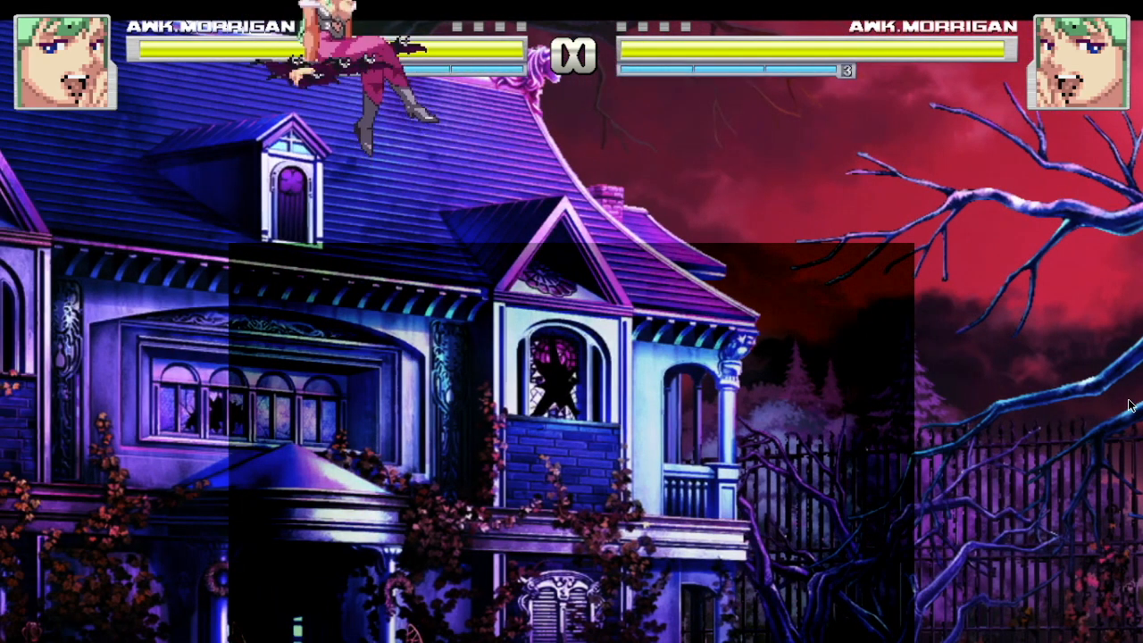
Step: Set boundhigh to -320 in the Camera section, save the definitions, and restart the round in the game
{"action": "key", "text": "alt+Tab"}
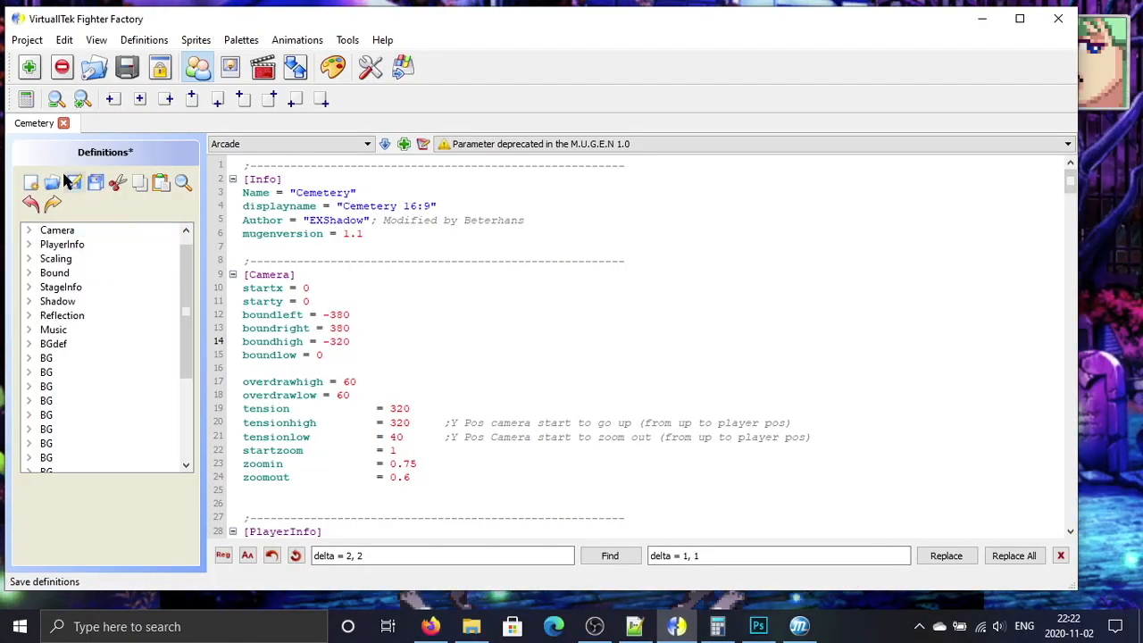
{"action": "left_click", "coordinate": [72, 183]}
{"action": "left_click", "coordinate": [1136, 356]}
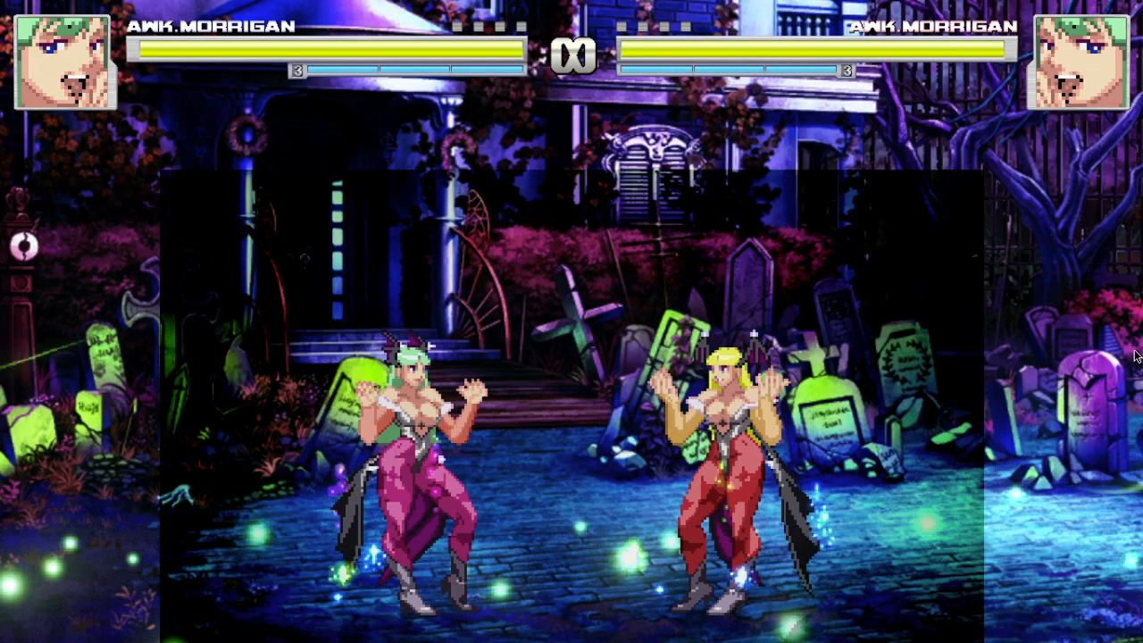
{"action": "key", "text": "F4"}
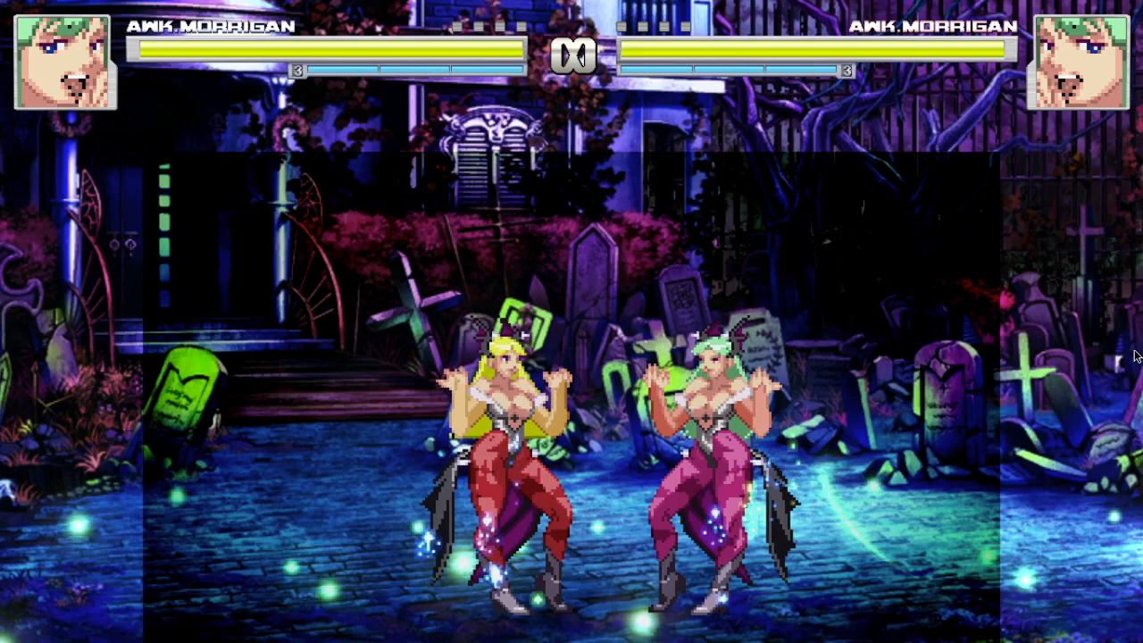
Step: Check the sprite used by the [BG Black] layer and delete sprite 0, 0 from the stage's sprites
{"action": "key", "text": "alt+Tab"}
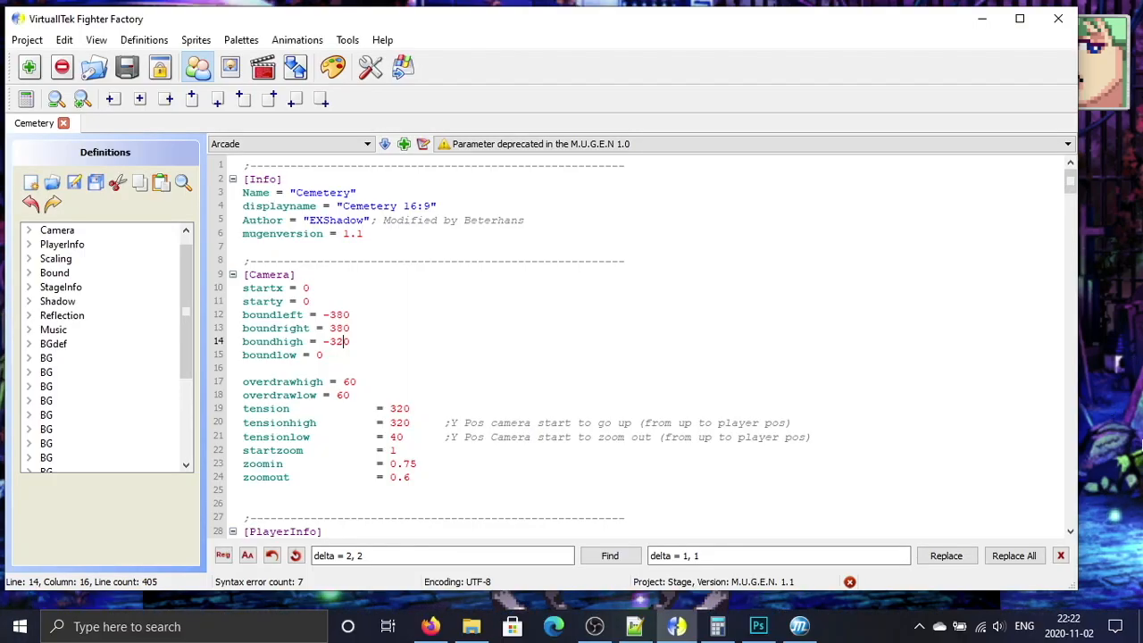
{"action": "scroll", "coordinate": [359, 372], "scroll_direction": "down", "scroll_amount": 20}
{"action": "left_click", "coordinate": [347, 337]}
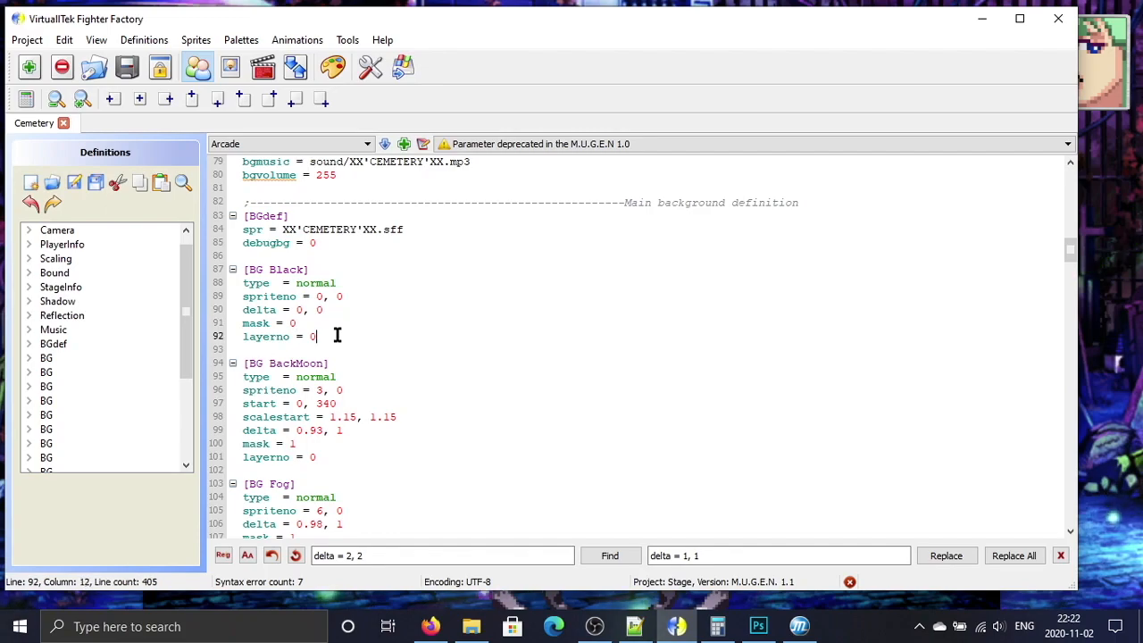
{"action": "left_click_drag", "start_coordinate": [337, 335], "coordinate": [239, 270]}
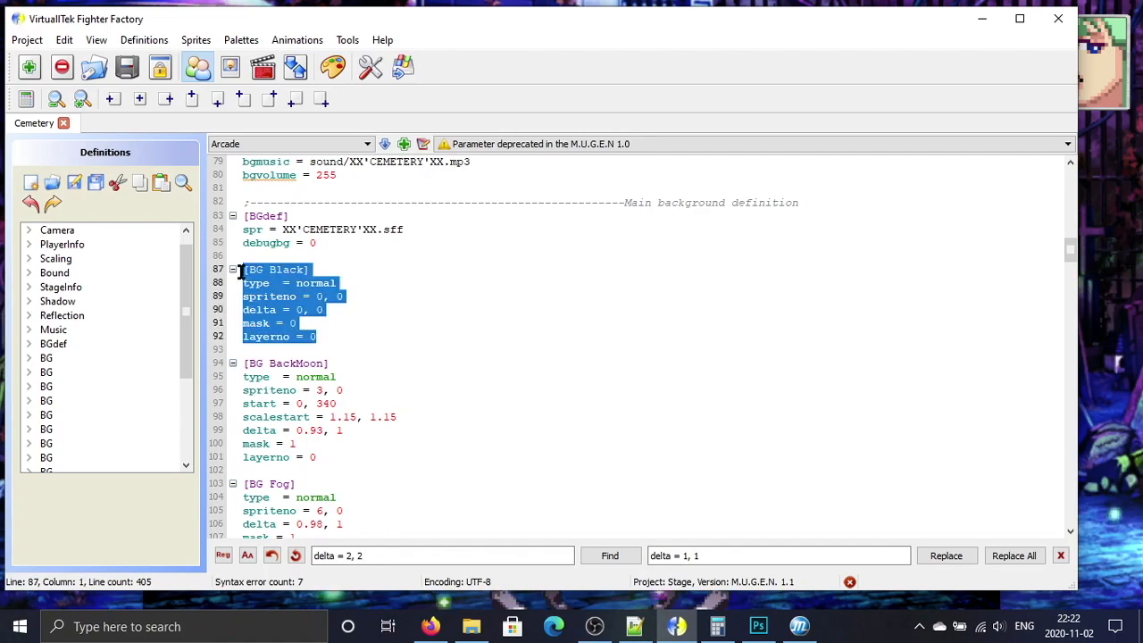
{"action": "left_click", "coordinate": [232, 69]}
{"action": "left_click", "coordinate": [31, 232]}
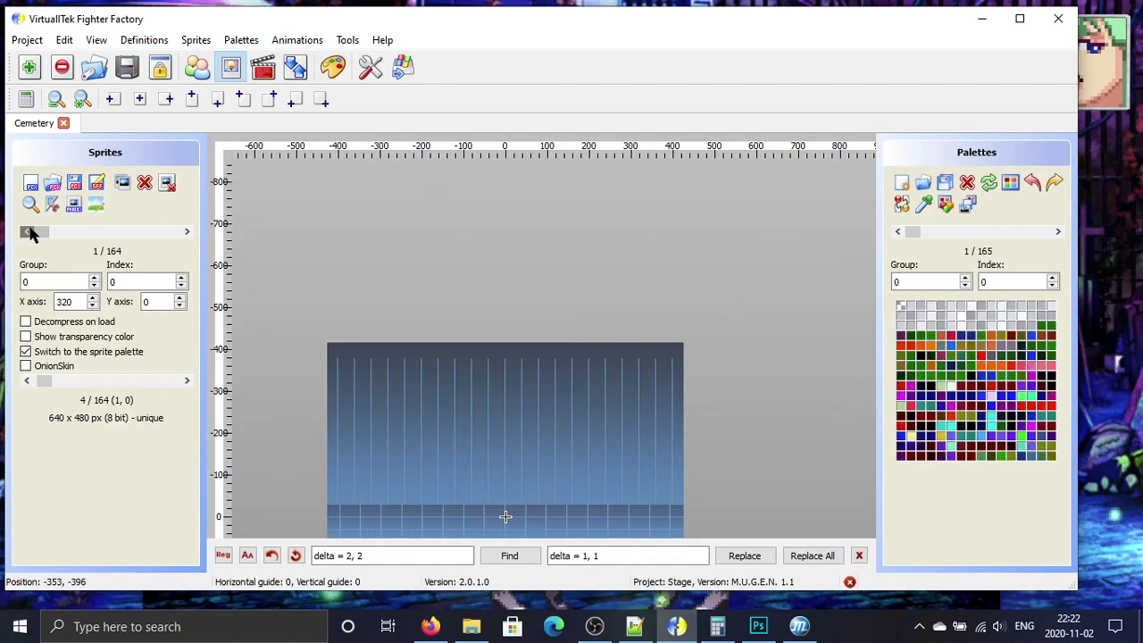
{"action": "left_click_drag", "start_coordinate": [757, 475], "coordinate": [772, 349]}
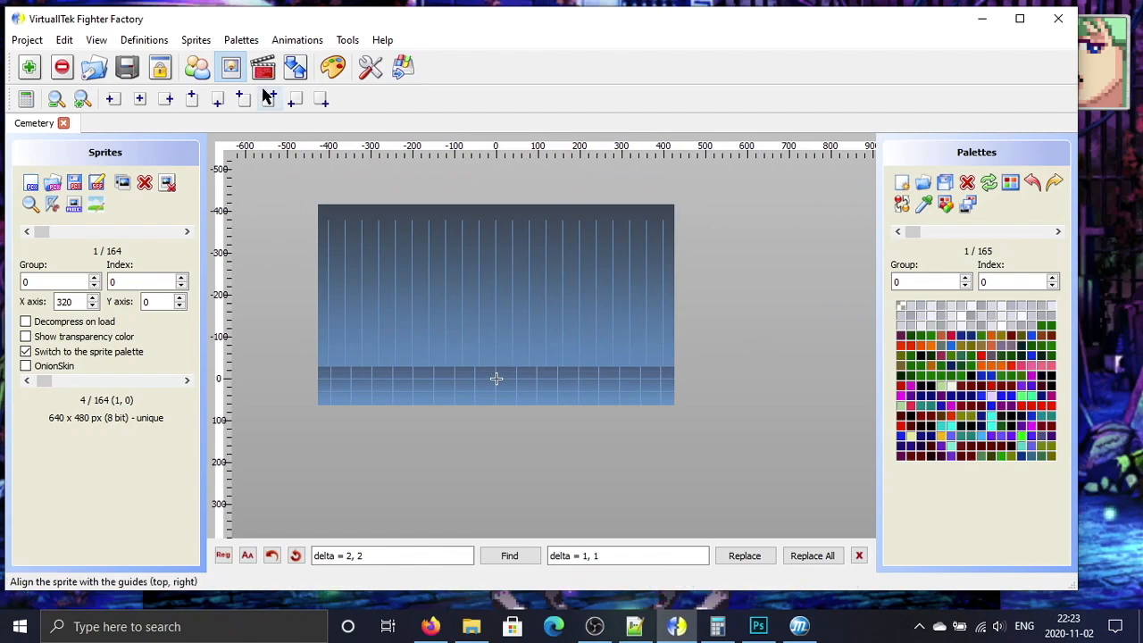
{"action": "left_click", "coordinate": [145, 184]}
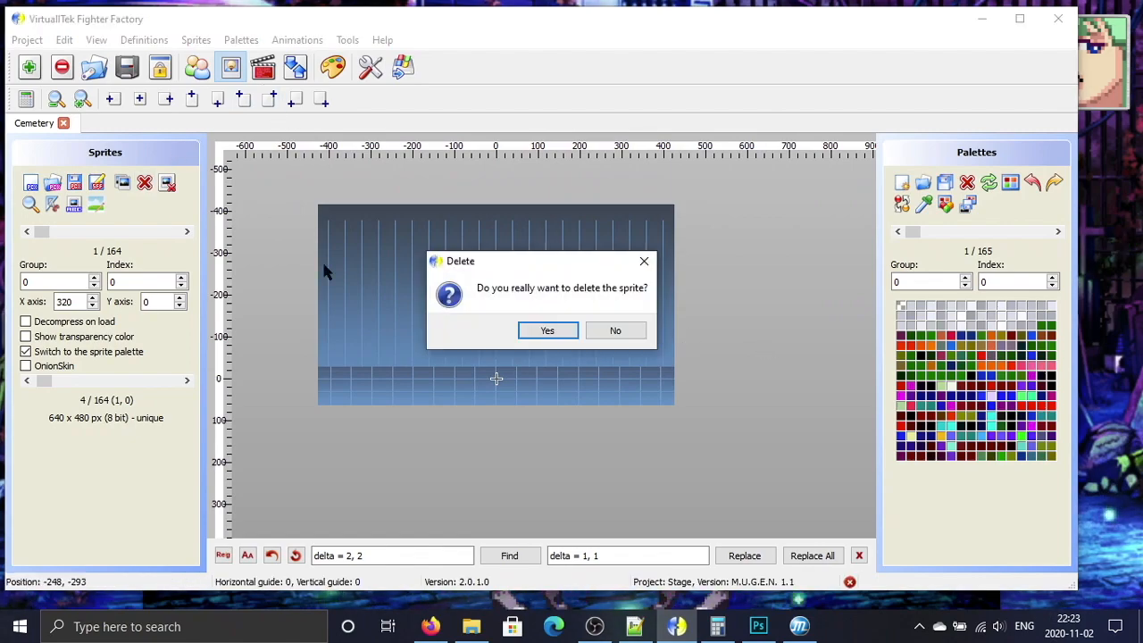
{"action": "left_click", "coordinate": [567, 337]}
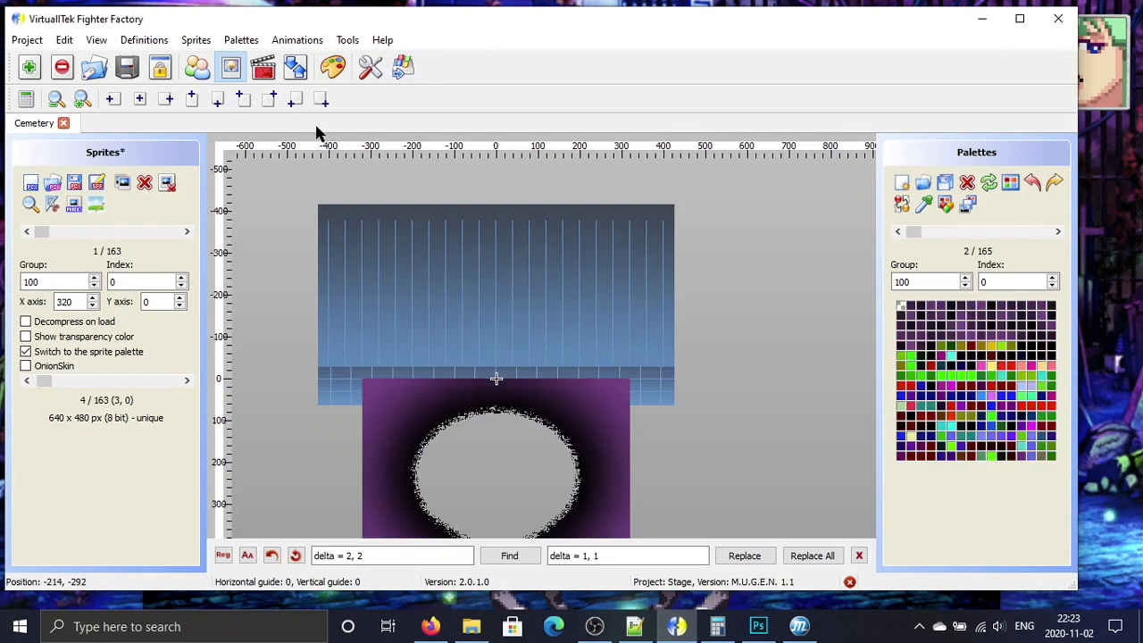
Step: Delete the whole [BG Black] section from the stage definitions, close up the leftover blank lines and save
{"action": "left_click", "coordinate": [263, 72]}
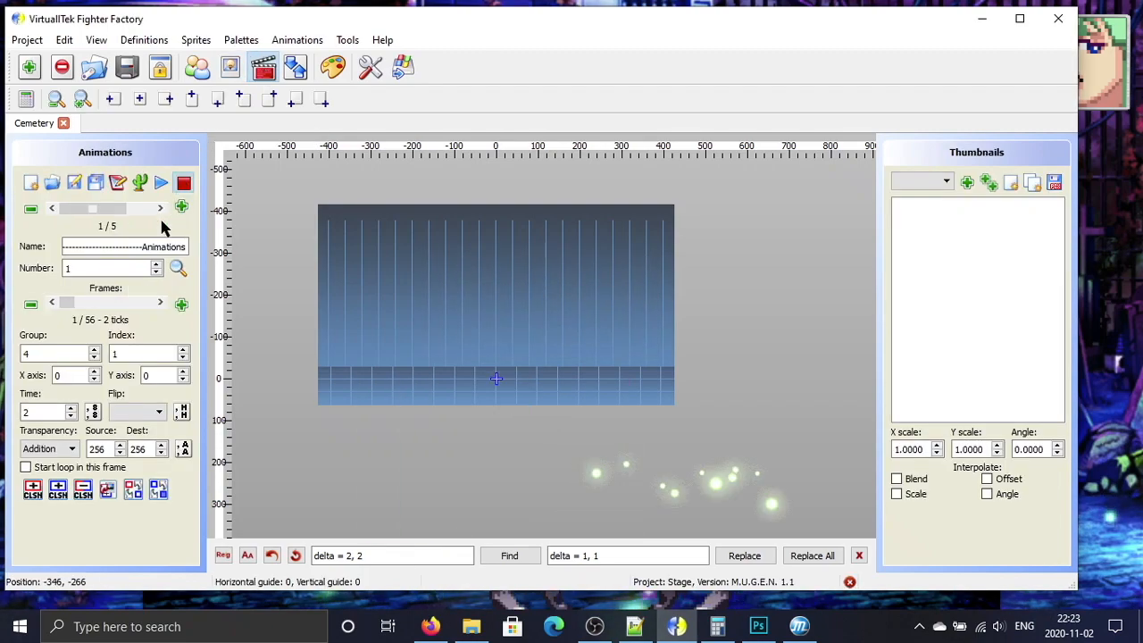
{"action": "left_click", "coordinate": [202, 76]}
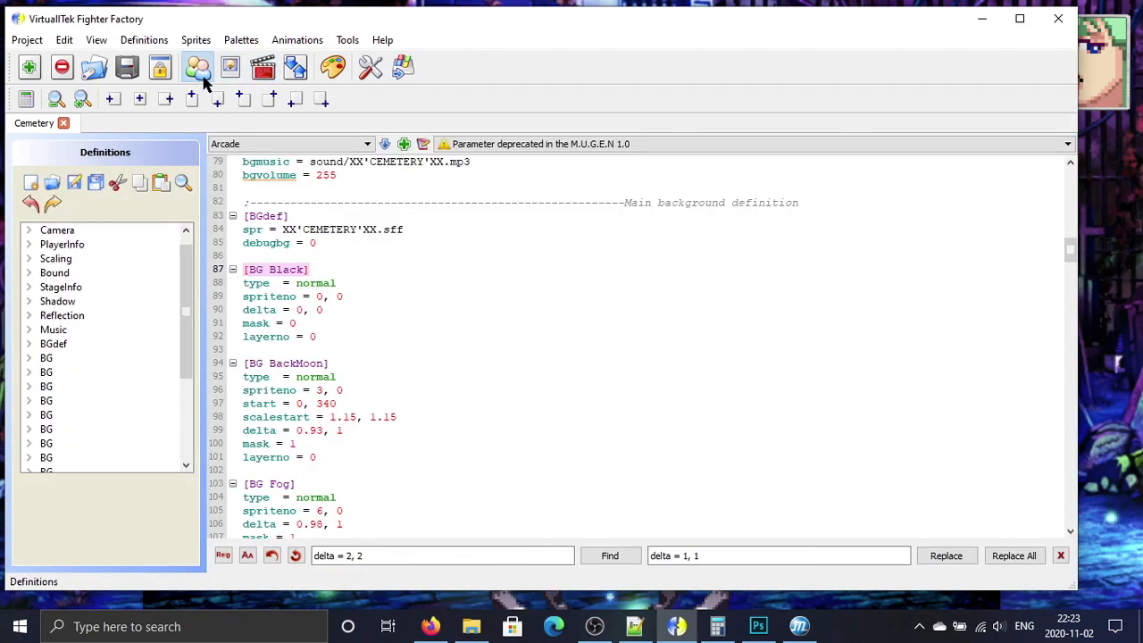
{"action": "left_click_drag", "start_coordinate": [338, 335], "coordinate": [232, 270]}
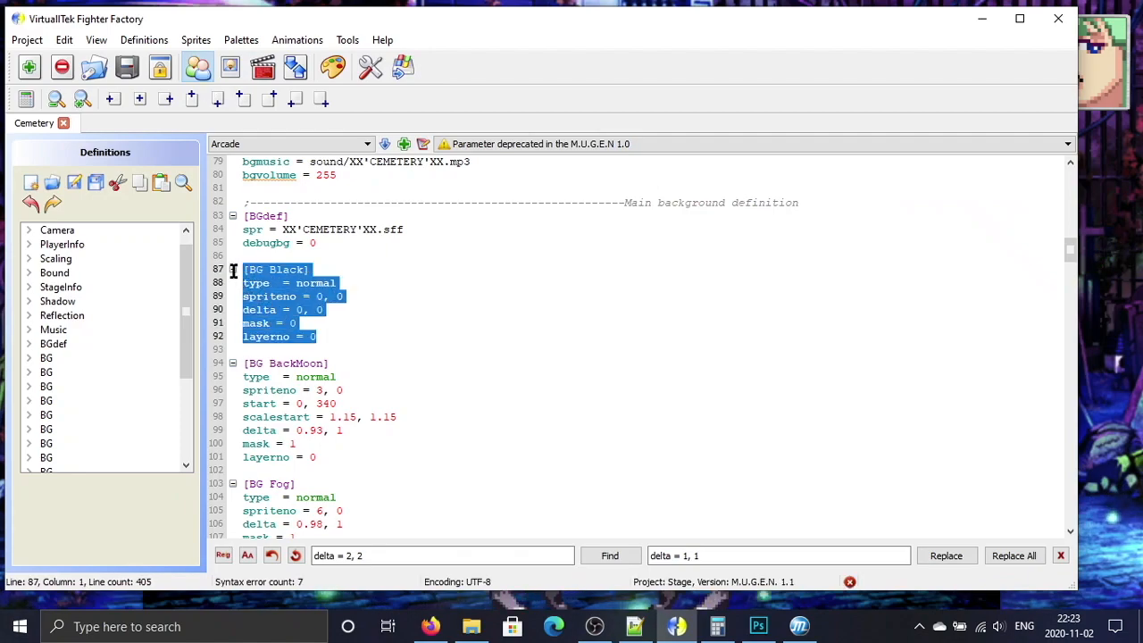
{"action": "key", "text": "BackSpace"}
{"action": "key", "text": "BackSpace"}
{"action": "key", "text": "BackSpace"}
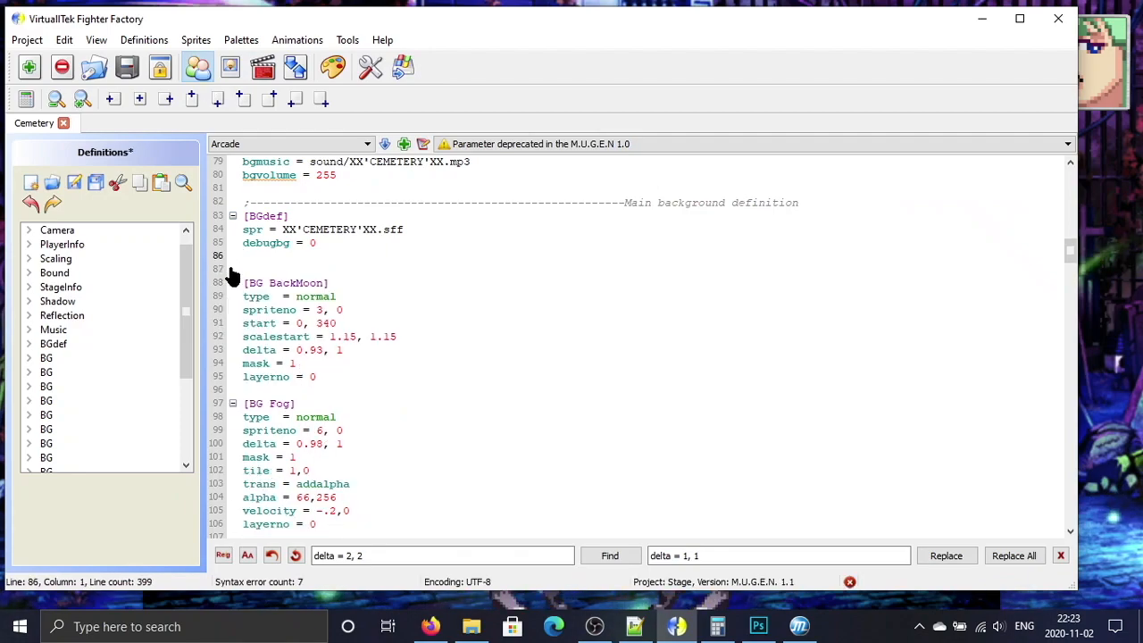
{"action": "left_click", "coordinate": [96, 182]}
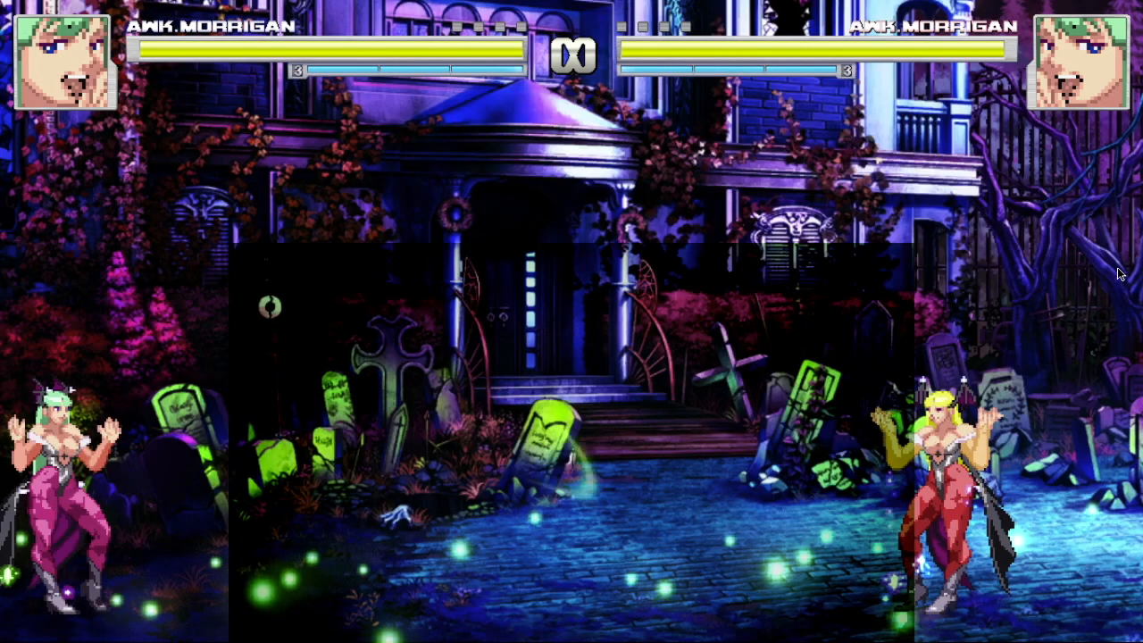
Step: Set delta to 0.8, 0.8 in the [BG BackMoon] section, save the definitions, and reload the stage in the game
{"action": "left_click_drag", "start_coordinate": [324, 337], "coordinate": [310, 336]}
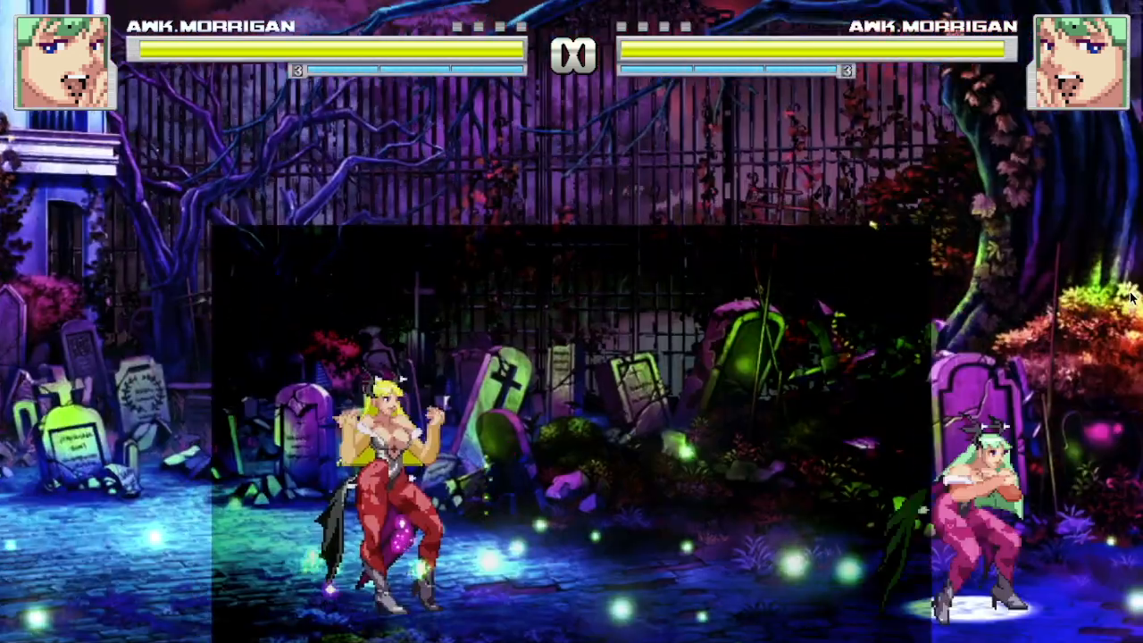
{"action": "key", "text": "alt+Tab"}
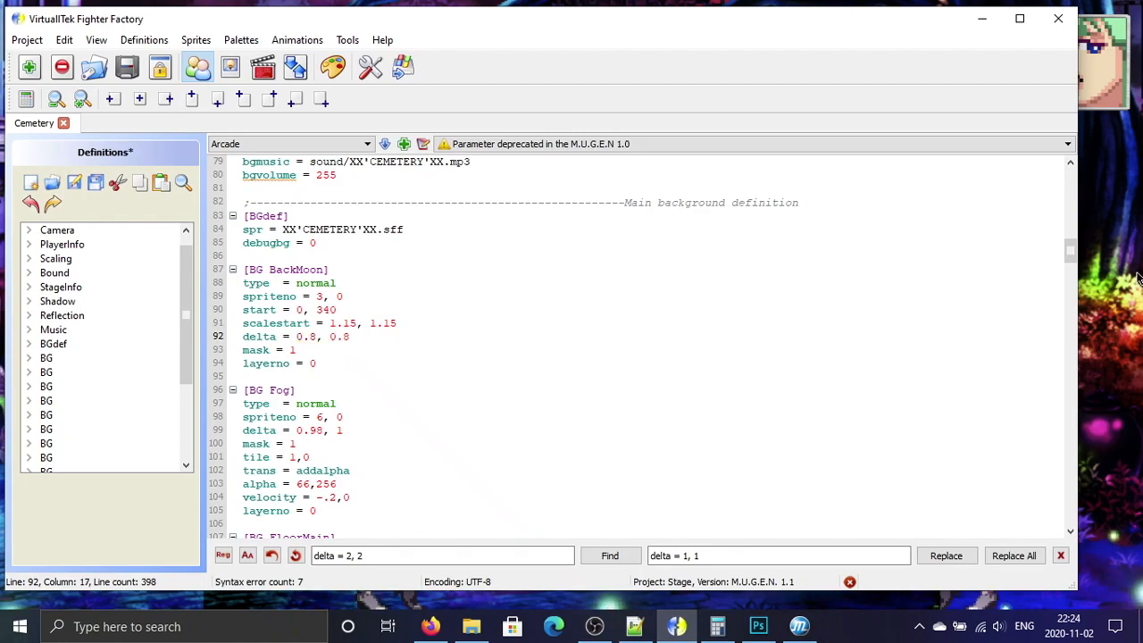
{"action": "left_click", "coordinate": [95, 182]}
{"action": "left_click", "coordinate": [1130, 344]}
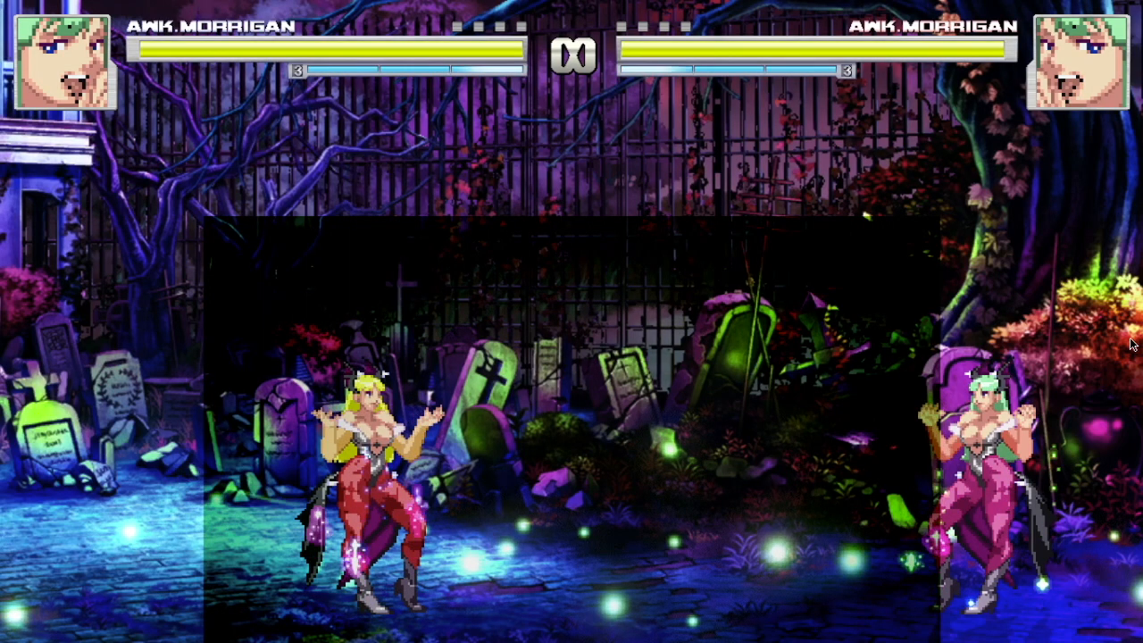
{"action": "key", "text": "shift+F4"}
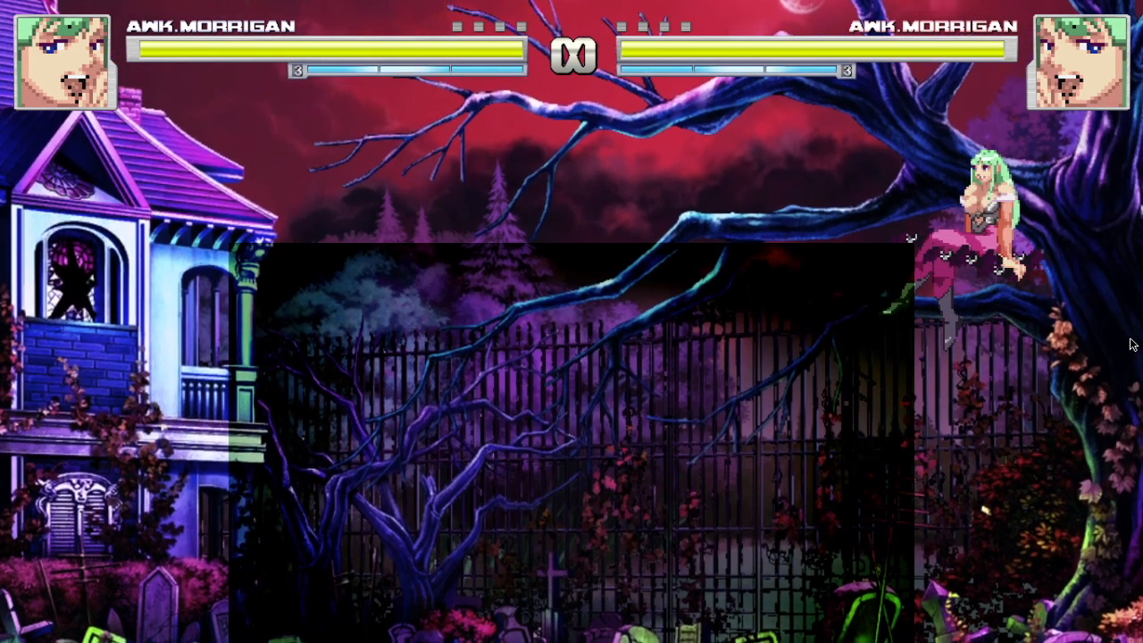
Step: Inspect fog sprite 6, 0, set the [BG Fog] velocity to -0.2,0, save the definitions, and check the stage in the game
{"action": "key", "text": "alt+Tab"}
{"action": "left_click_drag", "start_coordinate": [855, 229], "coordinate": [665, 180]}
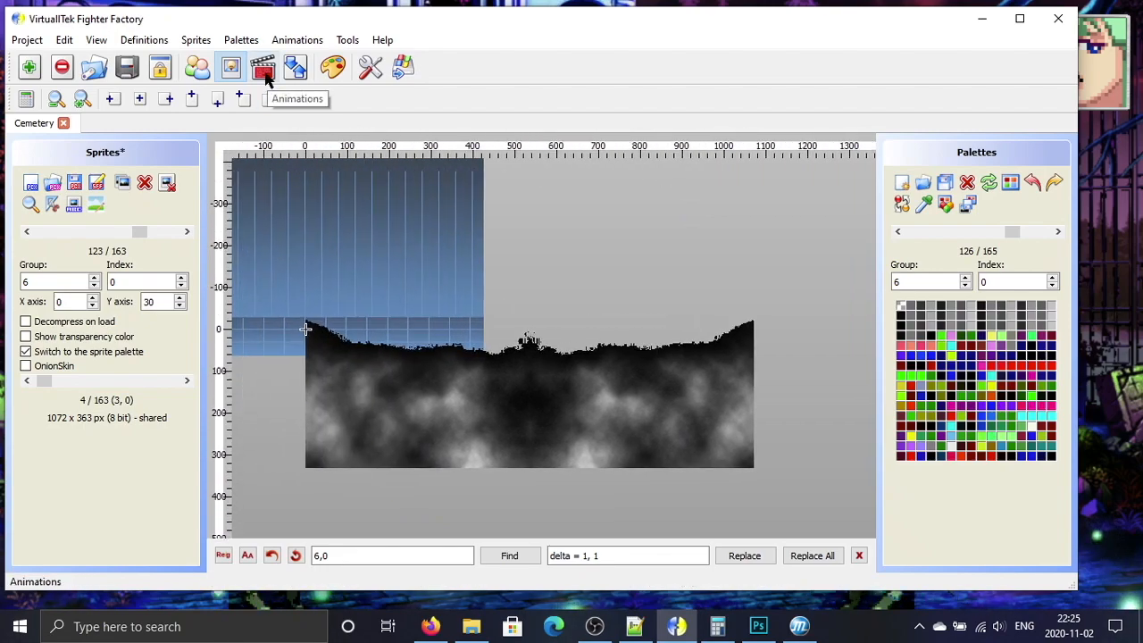
{"action": "left_click", "coordinate": [204, 75]}
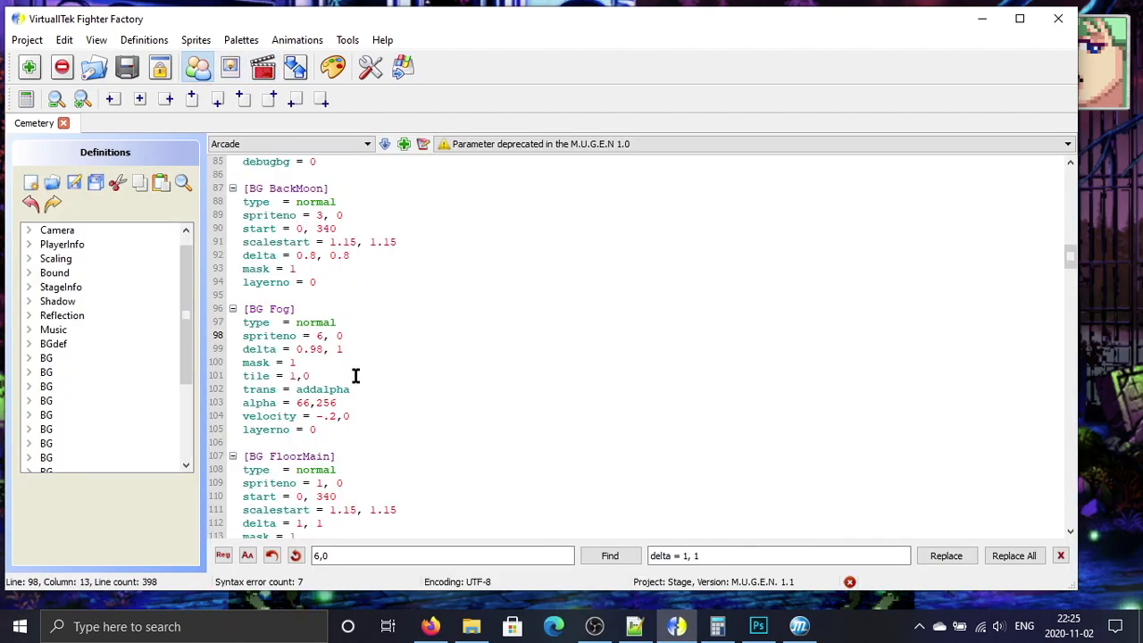
{"action": "left_click", "coordinate": [372, 418]}
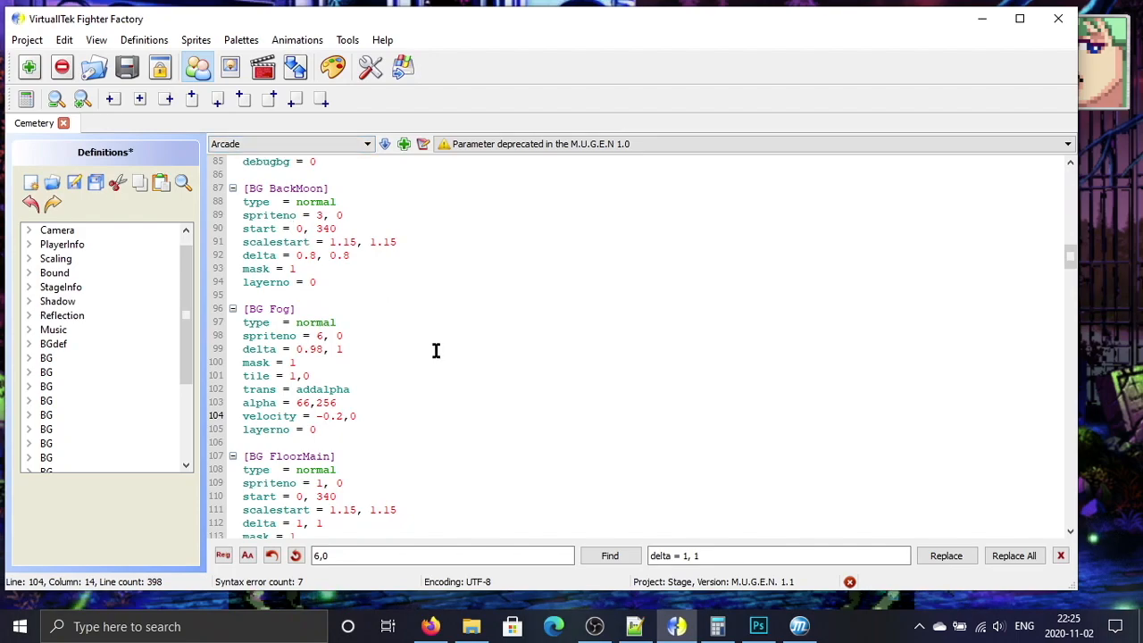
{"action": "left_click", "coordinate": [95, 183]}
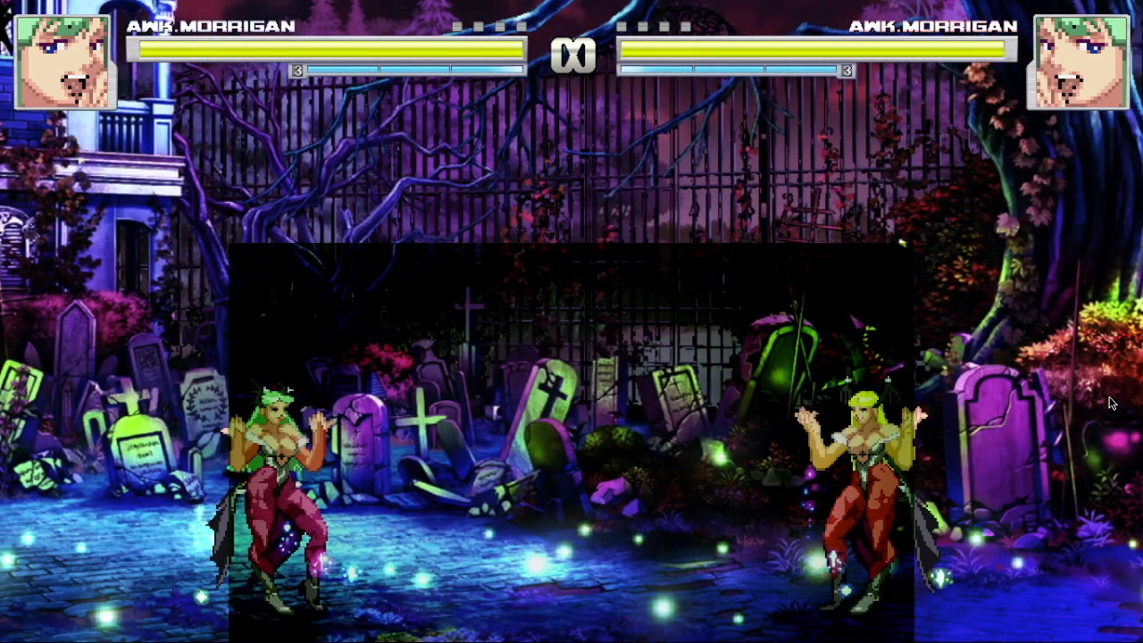
{"action": "key", "text": "Up"}
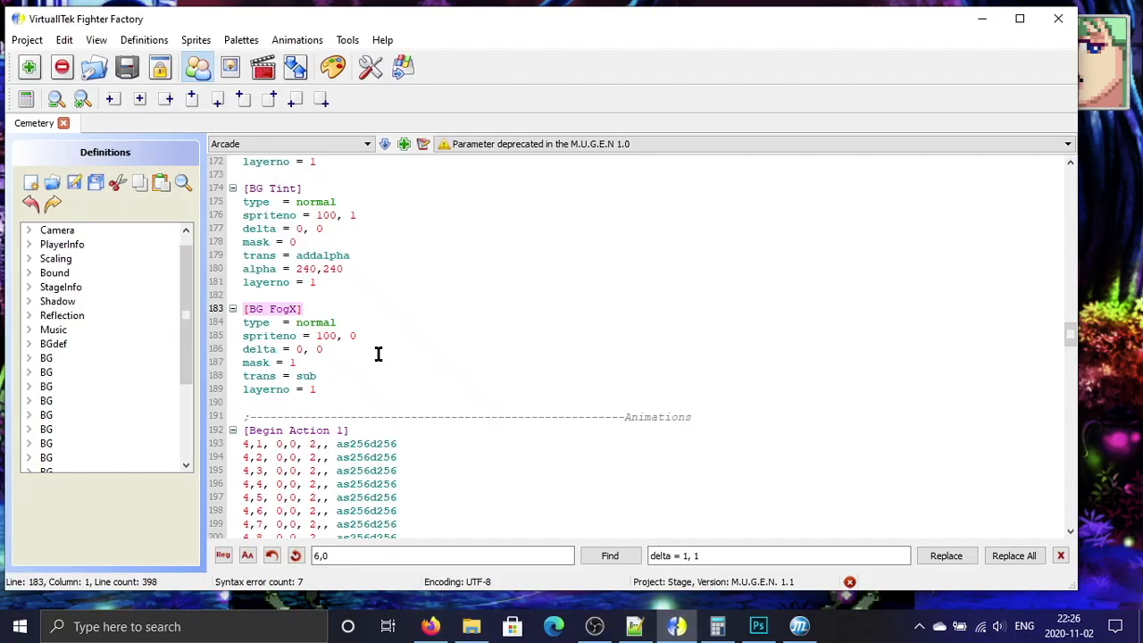
Step: Comment out every line of the [BG FogX] section with semicolons
{"action": "key", "text": "semicolon"}
{"action": "key", "text": "Down"}
{"action": "key", "text": "Left"}
{"action": "key", "text": "semicolon"}
{"action": "key", "text": "Down"}
{"action": "key", "text": "Left"}
{"action": "key", "text": "semicolon"}
{"action": "key", "text": "Down"}
{"action": "key", "text": "Left"}
{"action": "key", "text": "semicolon"}
{"action": "key", "text": "Down"}
{"action": "key", "text": "Left"}
{"action": "key", "text": "semicolon"}
{"action": "key", "text": "Down"}
{"action": "key", "text": "Left"}
{"action": "key", "text": "semicolon"}
{"action": "key", "text": "Down"}
{"action": "key", "text": "Left"}
{"action": "type", "text": ";"}
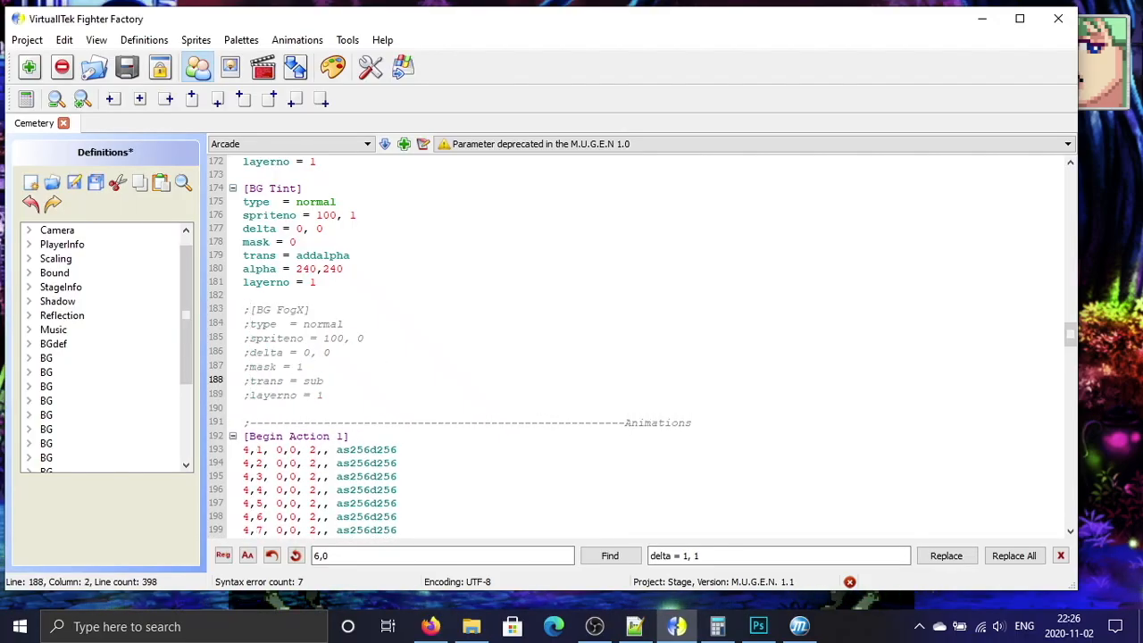
Step: Comment out every line of the [BG Tint] section with semicolons, save the definitions, and check the stage in the game
{"action": "key", "text": "semicolon"}
{"action": "key", "text": "Down"}
{"action": "key", "text": "Left"}
{"action": "key", "text": "semicolon"}
{"action": "key", "text": "Down"}
{"action": "key", "text": "Left"}
{"action": "key", "text": "semicolon"}
{"action": "key", "text": "Down"}
{"action": "key", "text": "Left"}
{"action": "key", "text": "semicolon"}
{"action": "key", "text": "Down"}
{"action": "key", "text": "Left"}
{"action": "key", "text": "semicolon"}
{"action": "key", "text": "Down"}
{"action": "key", "text": "Left"}
{"action": "key", "text": "semicolon"}
{"action": "key", "text": "Down"}
{"action": "key", "text": "Left"}
{"action": "key", "text": "semicolon"}
{"action": "key", "text": "Down"}
{"action": "type", "text": ";"}
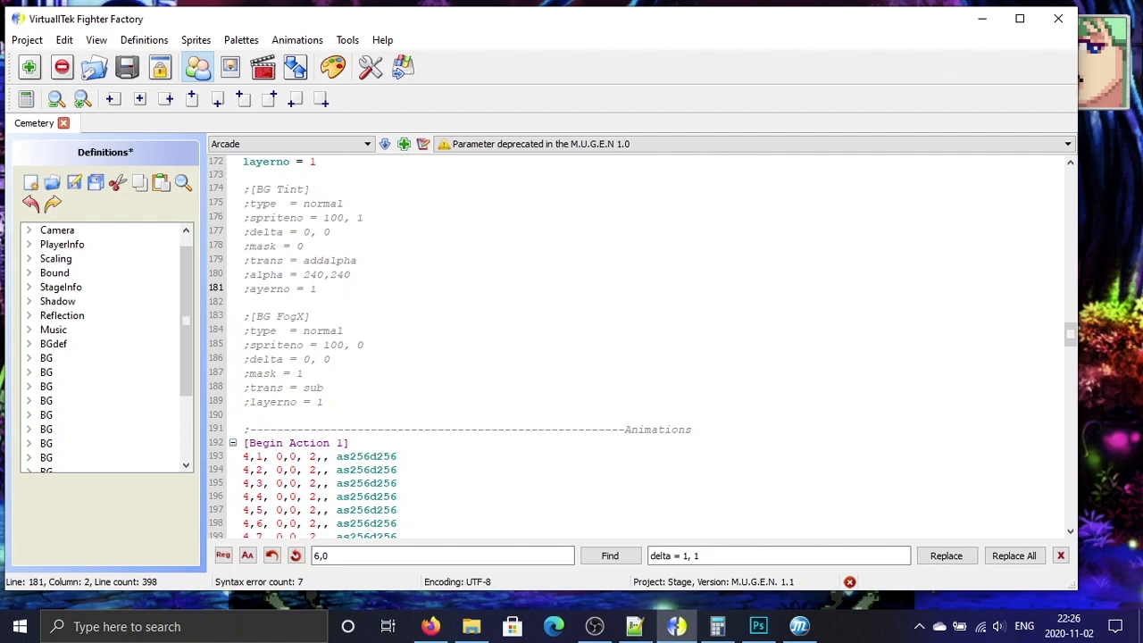
{"action": "left_click", "coordinate": [80, 192]}
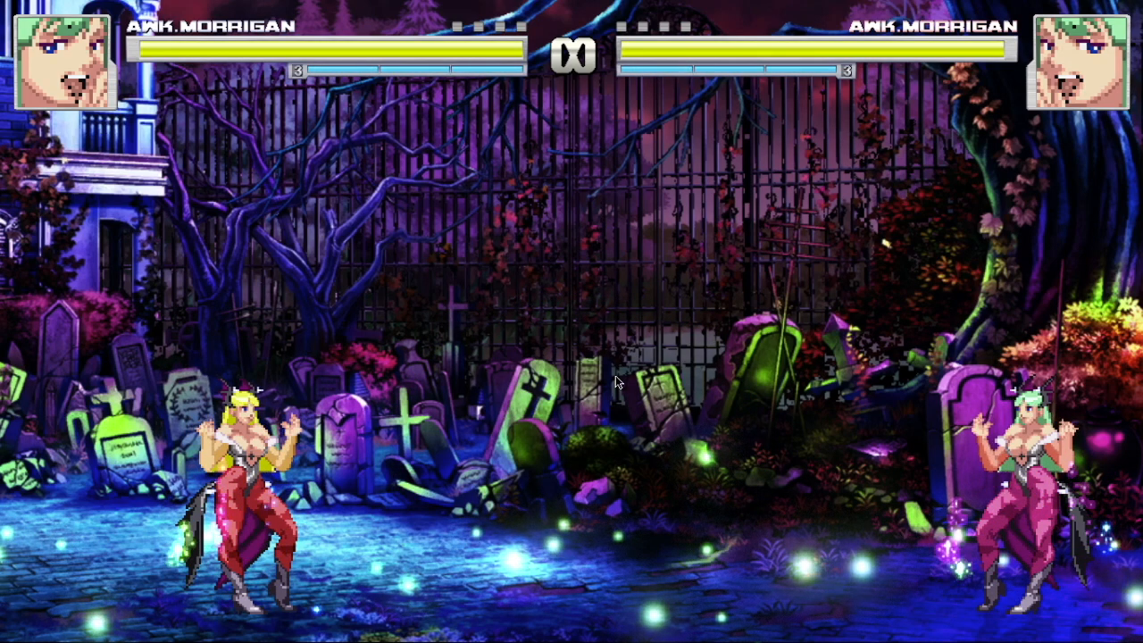
Step: Look through the stage's sprites and find fog sprite 6, 0
{"action": "key", "text": "alt+Tab"}
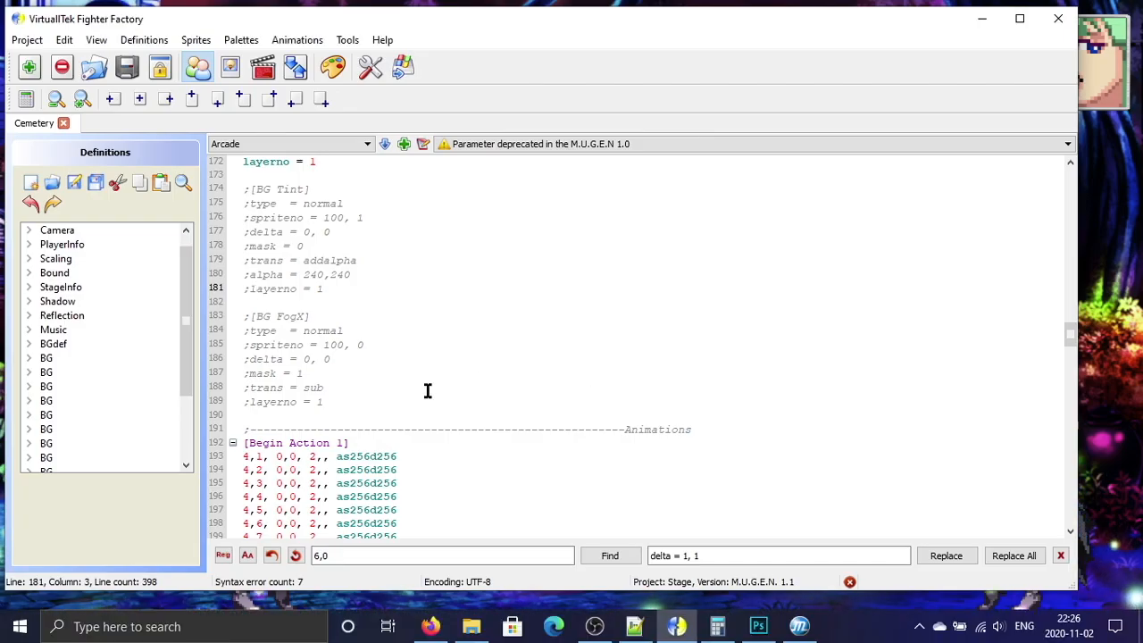
{"action": "left_click", "coordinate": [234, 70]}
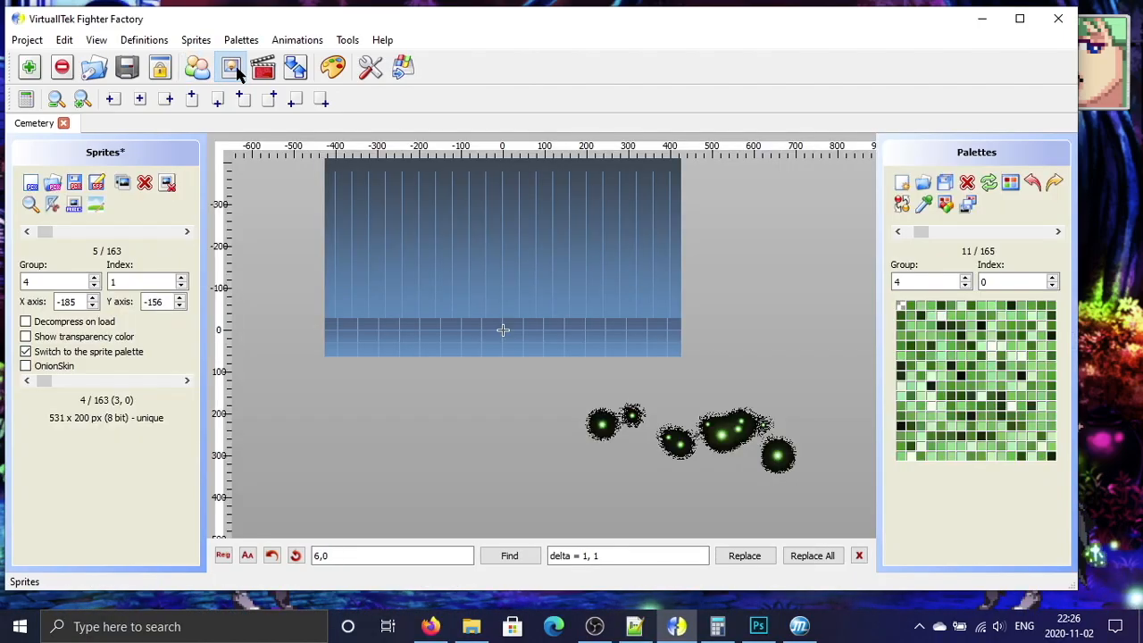
{"action": "left_click", "coordinate": [26, 232]}
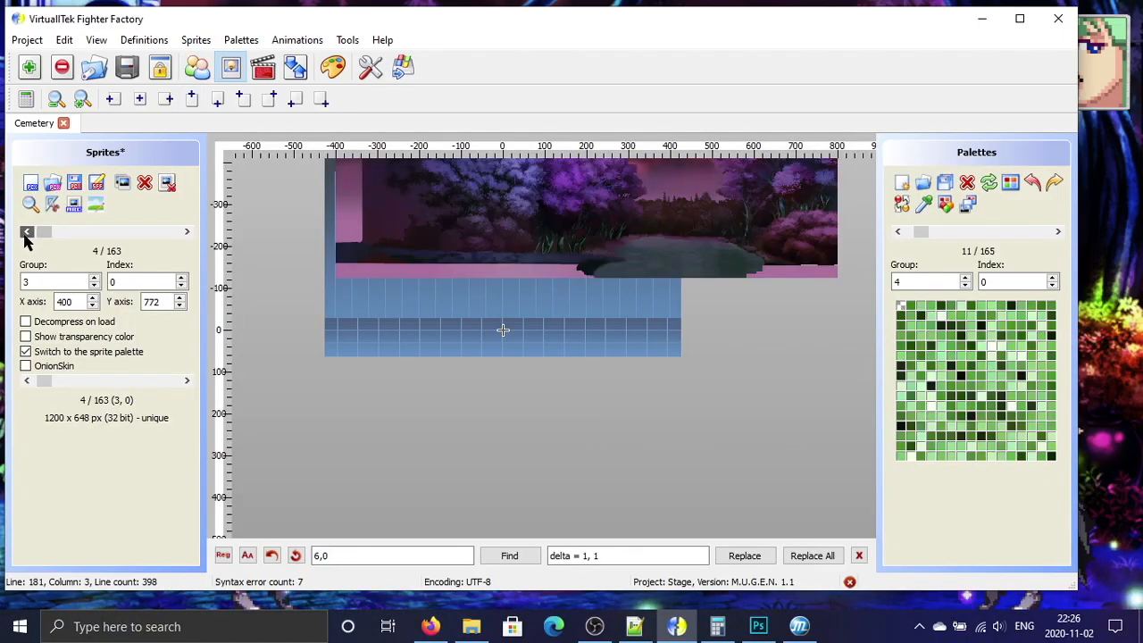
{"action": "left_click", "coordinate": [188, 233]}
{"action": "left_click", "coordinate": [187, 234]}
{"action": "left_click", "coordinate": [188, 234]}
{"action": "left_click", "coordinate": [187, 234]}
{"action": "left_click", "coordinate": [187, 234]}
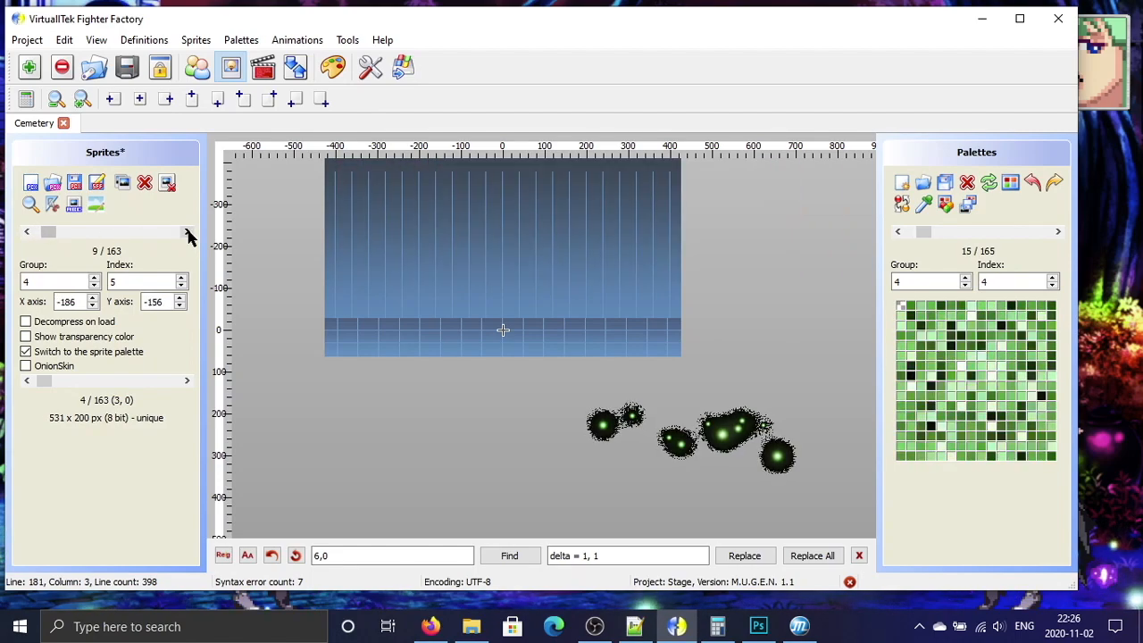
{"action": "left_click", "coordinate": [508, 557]}
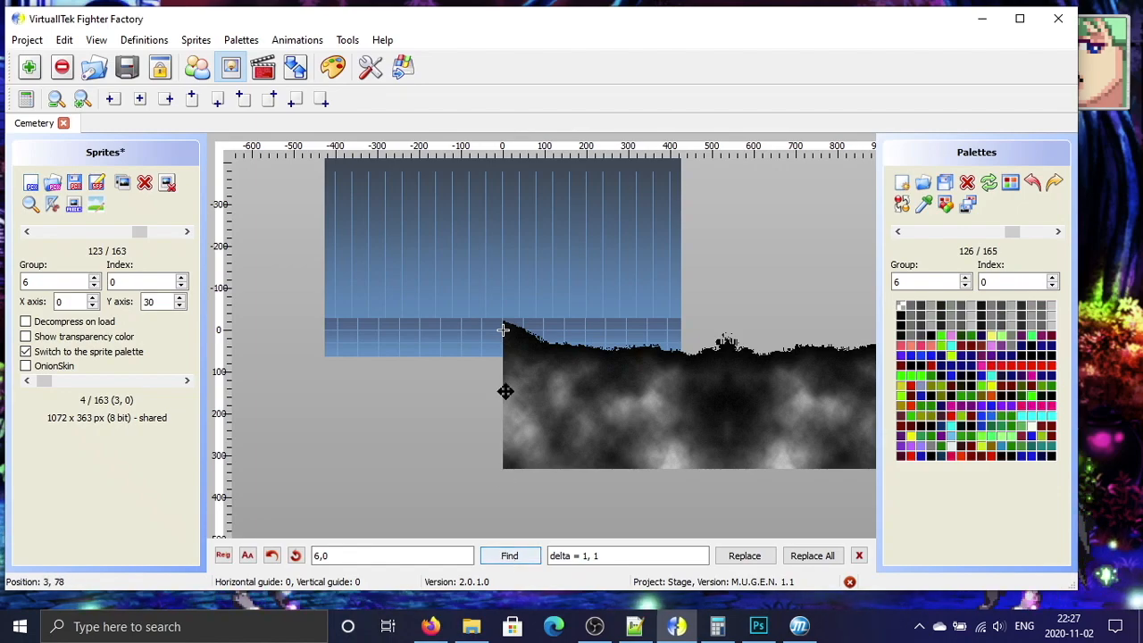
Step: Set the axis of fog sprite 6, 0 to X 0 and Y 362, save the sprites, and check the stage in the game
{"action": "left_click", "coordinate": [182, 298]}
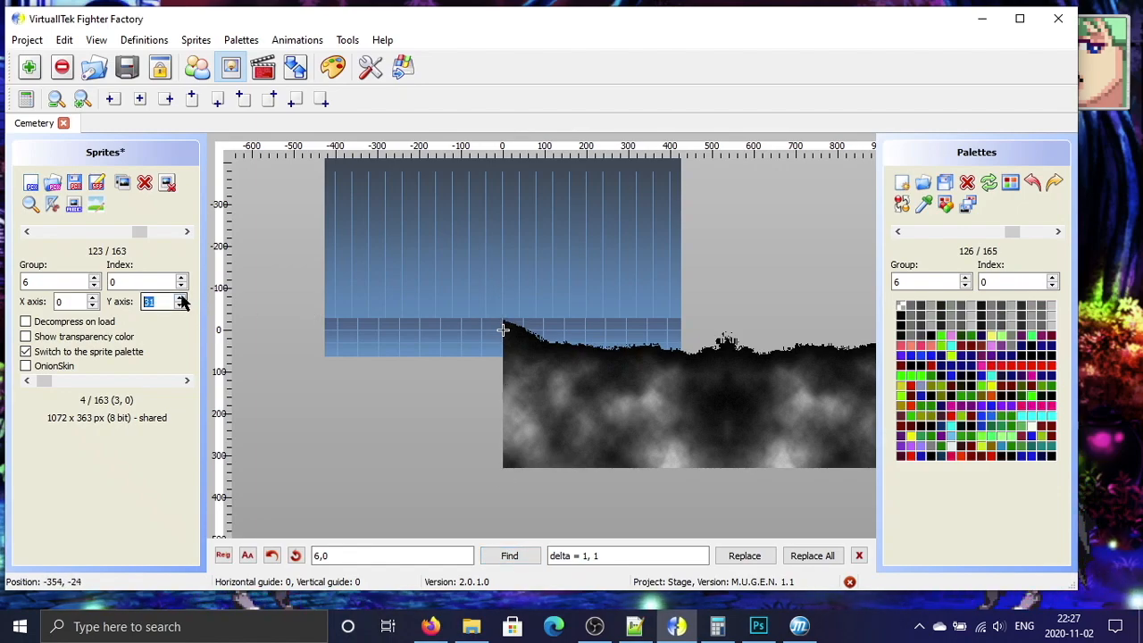
{"action": "left_click", "coordinate": [181, 298]}
{"action": "left_click", "coordinate": [182, 298]}
{"action": "left_click", "coordinate": [181, 298]}
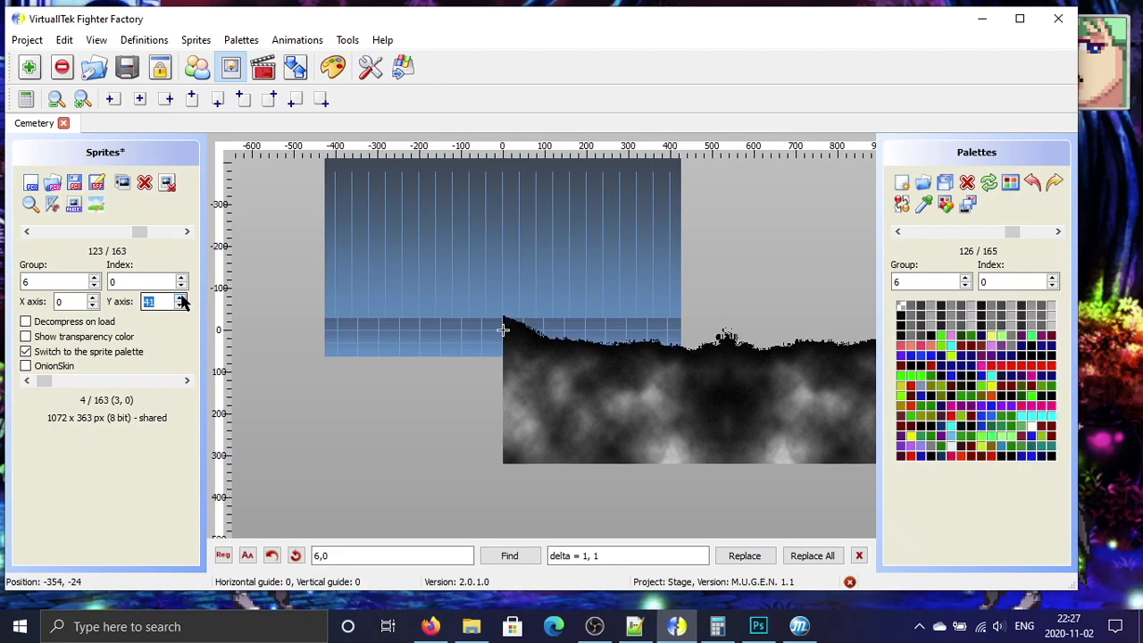
{"action": "left_click_drag", "start_coordinate": [747, 449], "coordinate": [727, 316]}
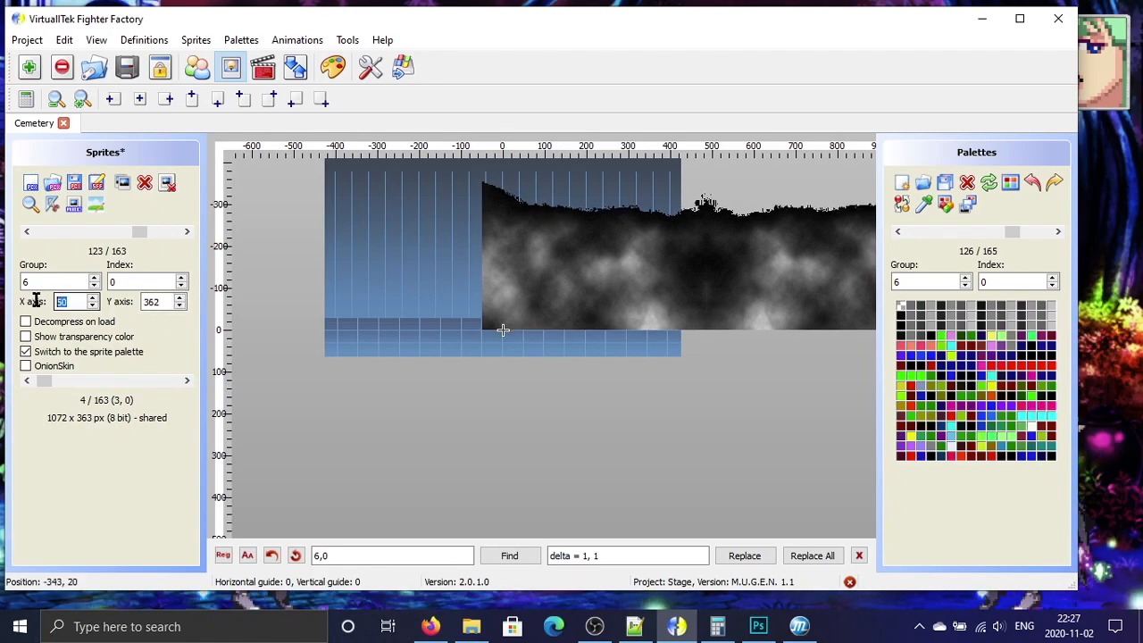
{"action": "type", "text": "0"}
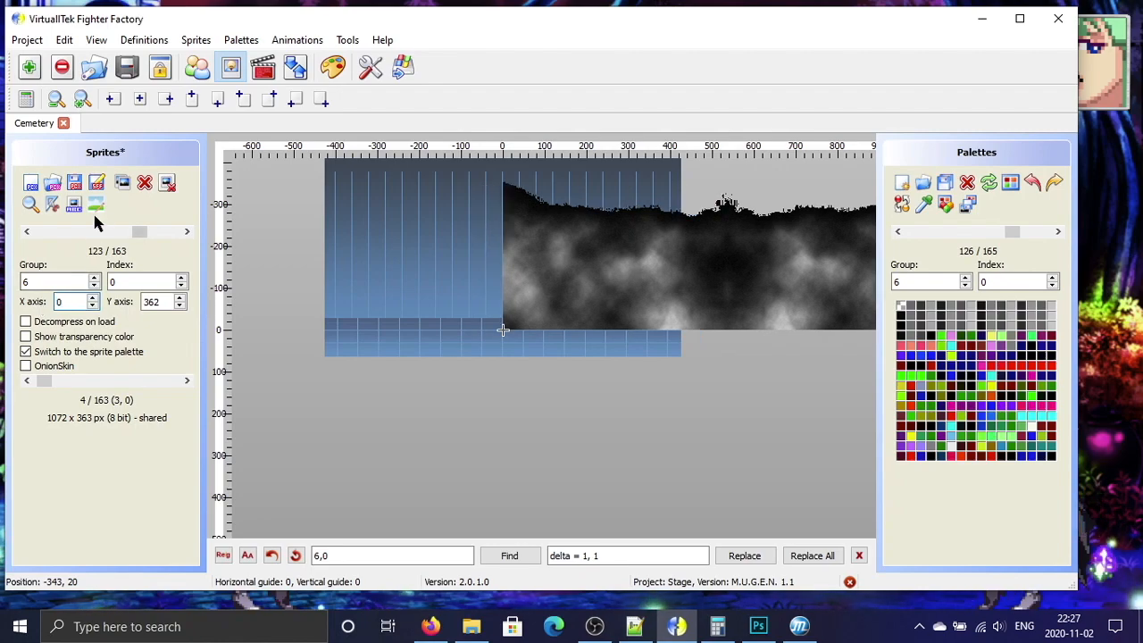
{"action": "left_click", "coordinate": [96, 184]}
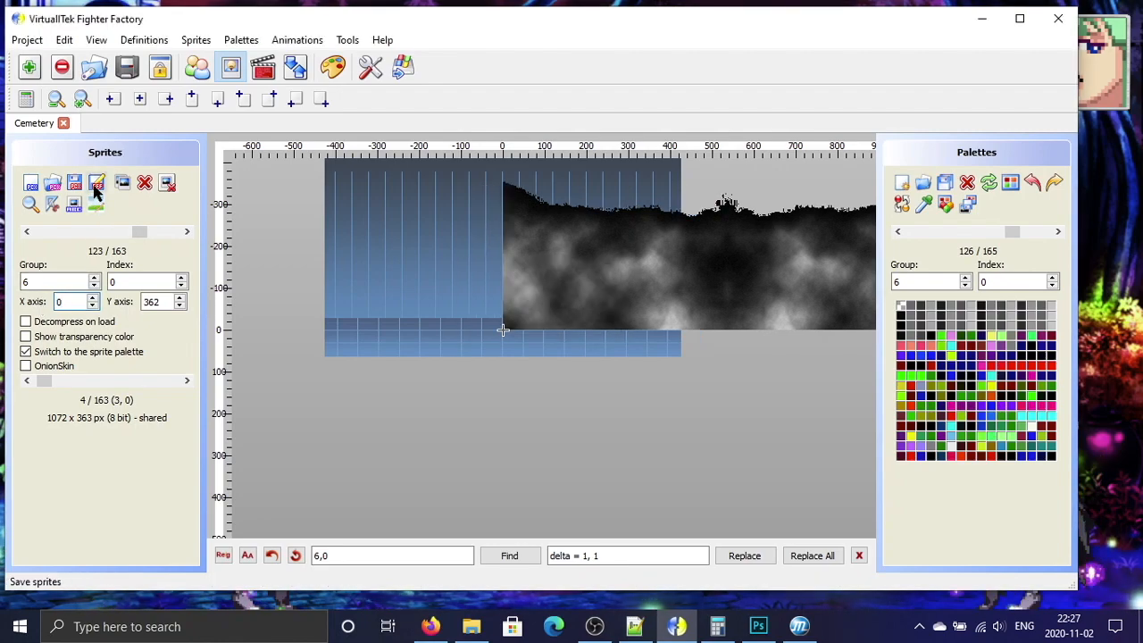
{"action": "left_click_drag", "start_coordinate": [775, 402], "coordinate": [662, 527]}
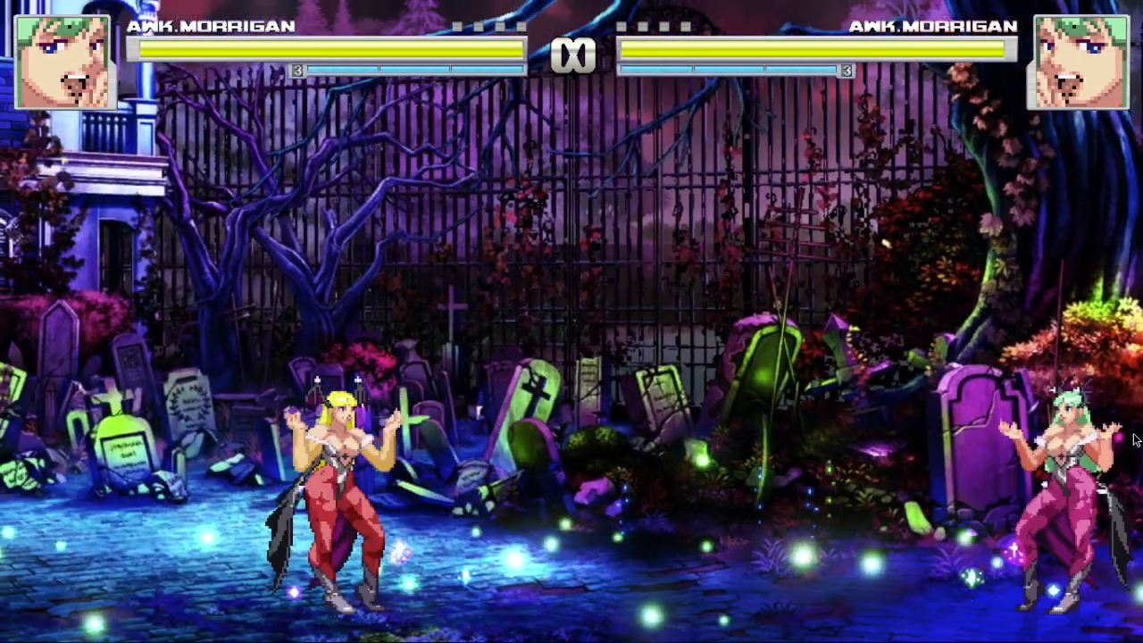
Step: Return to the stage definitions in Fighter Factory, add the line start = 0, 340 to the [BG Fog] section, and save
{"action": "key", "text": "alt+Tab"}
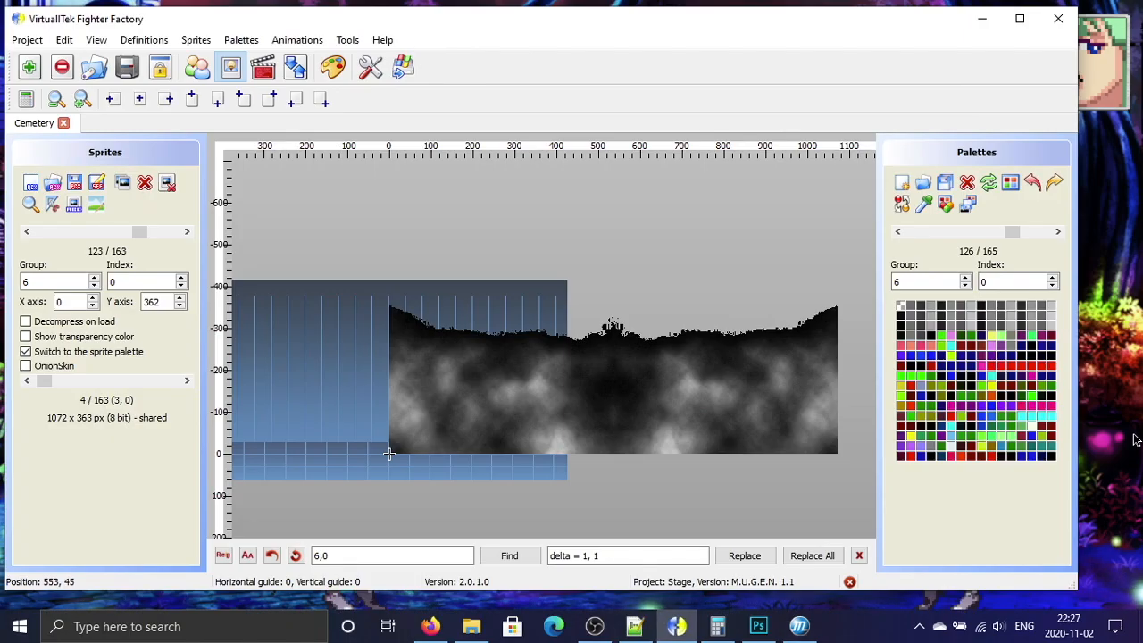
{"action": "left_click", "coordinate": [268, 78]}
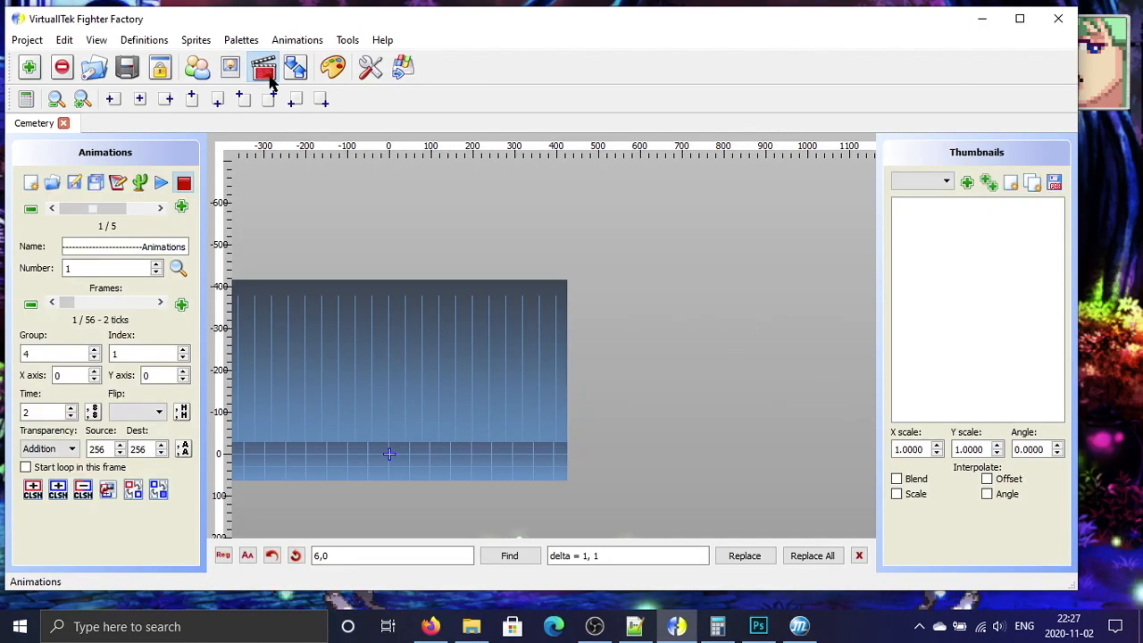
{"action": "left_click", "coordinate": [200, 71]}
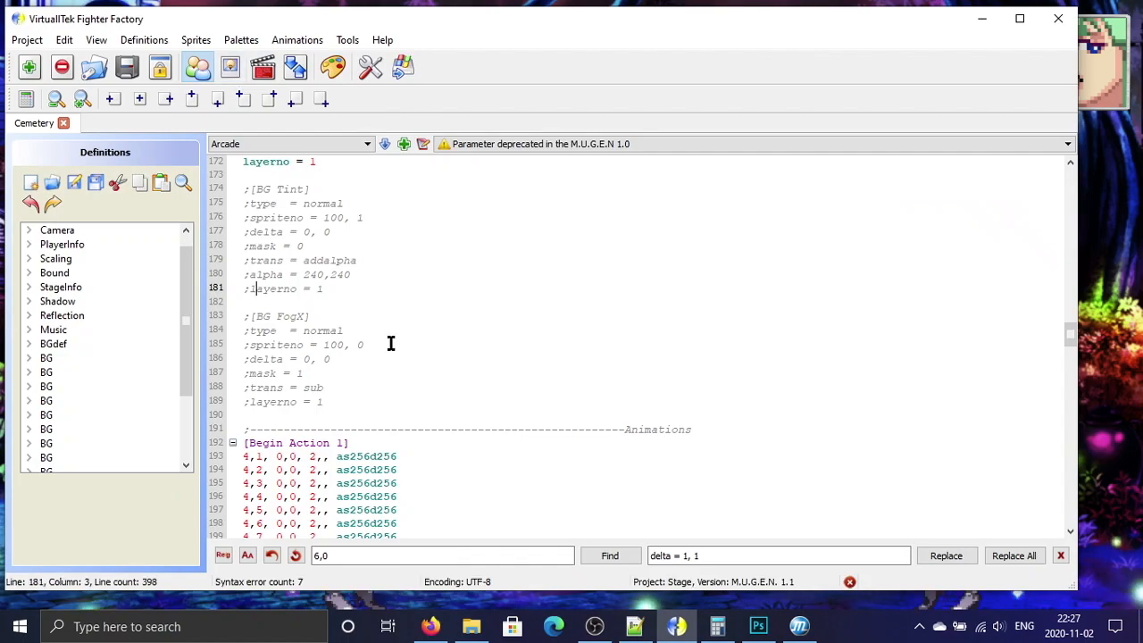
{"action": "scroll", "coordinate": [390, 342], "scroll_direction": "up", "scroll_amount": 18}
{"action": "scroll", "coordinate": [391, 343], "scroll_direction": "up", "scroll_amount": 10}
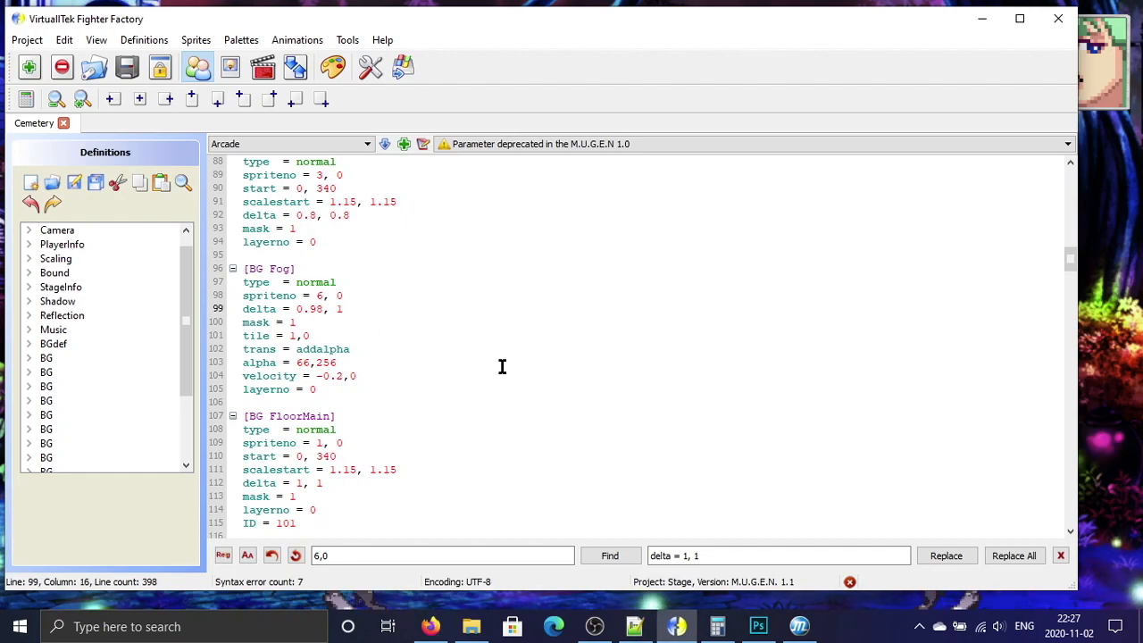
{"action": "key", "text": "Return"}
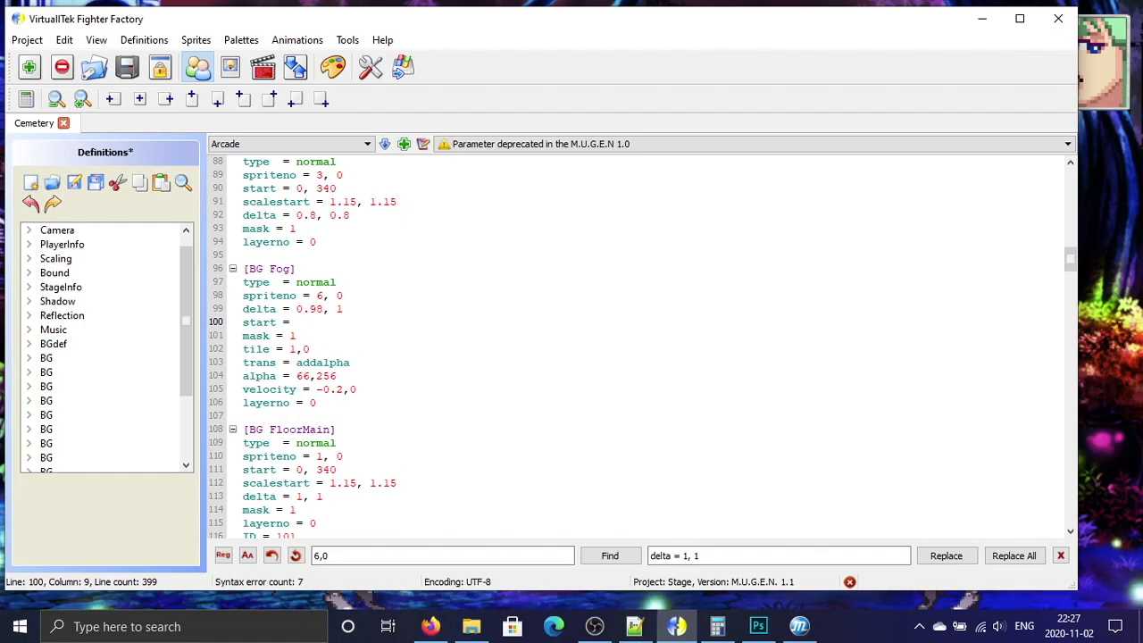
{"action": "left_click_drag", "start_coordinate": [354, 468], "coordinate": [223, 472]}
{"action": "key", "text": "ctrl+c"}
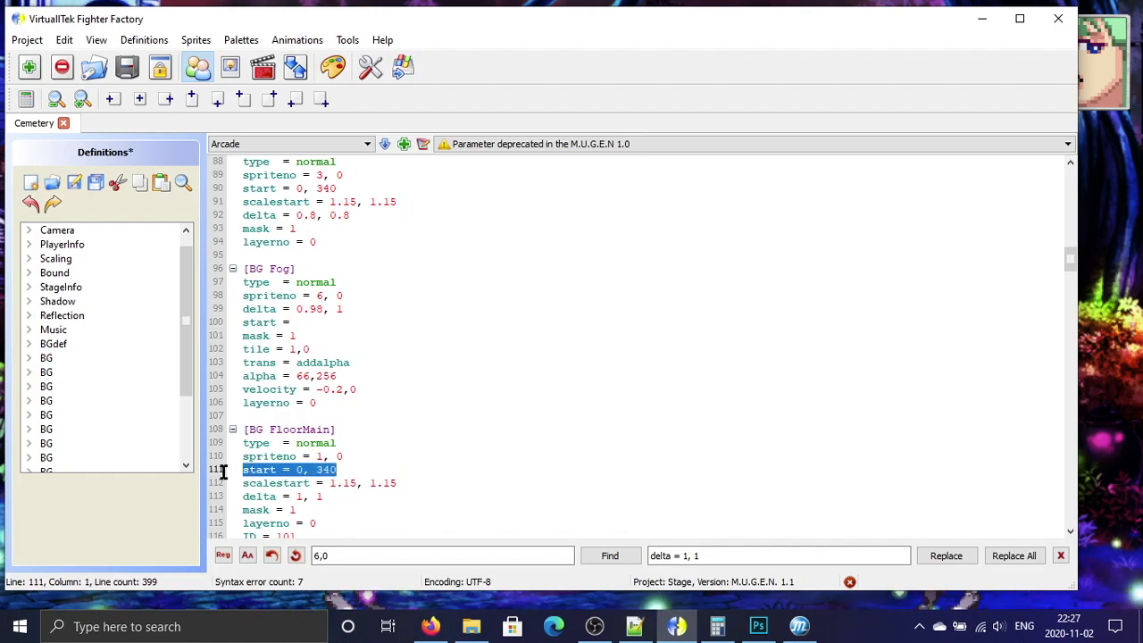
{"action": "left_click_drag", "start_coordinate": [310, 324], "coordinate": [224, 320]}
{"action": "key", "text": "ctrl+v"}
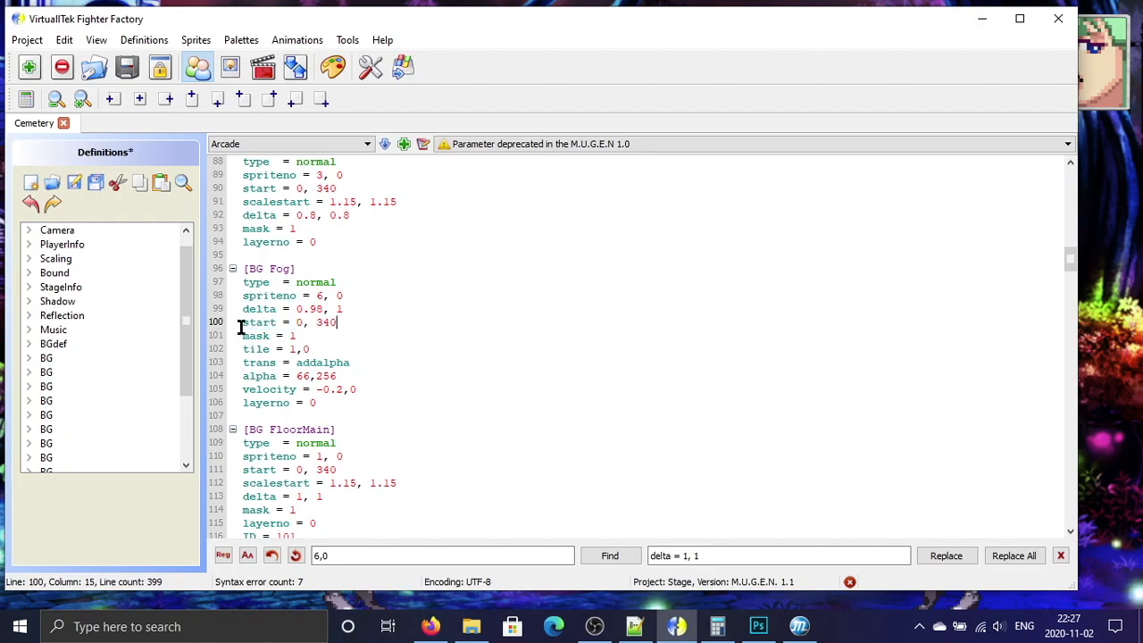
{"action": "left_click", "coordinate": [96, 182]}
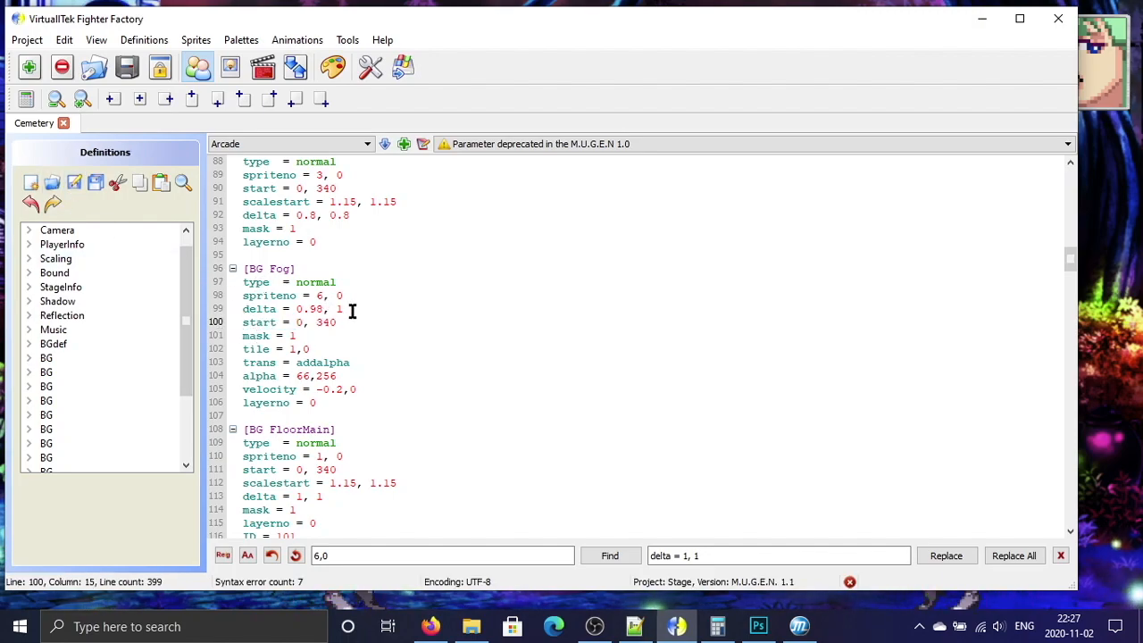
Step: Set the delta in the [BG Fog] section to 0.9, 1 and save the definitions
{"action": "scroll", "coordinate": [353, 310], "scroll_direction": "up", "scroll_amount": 3}
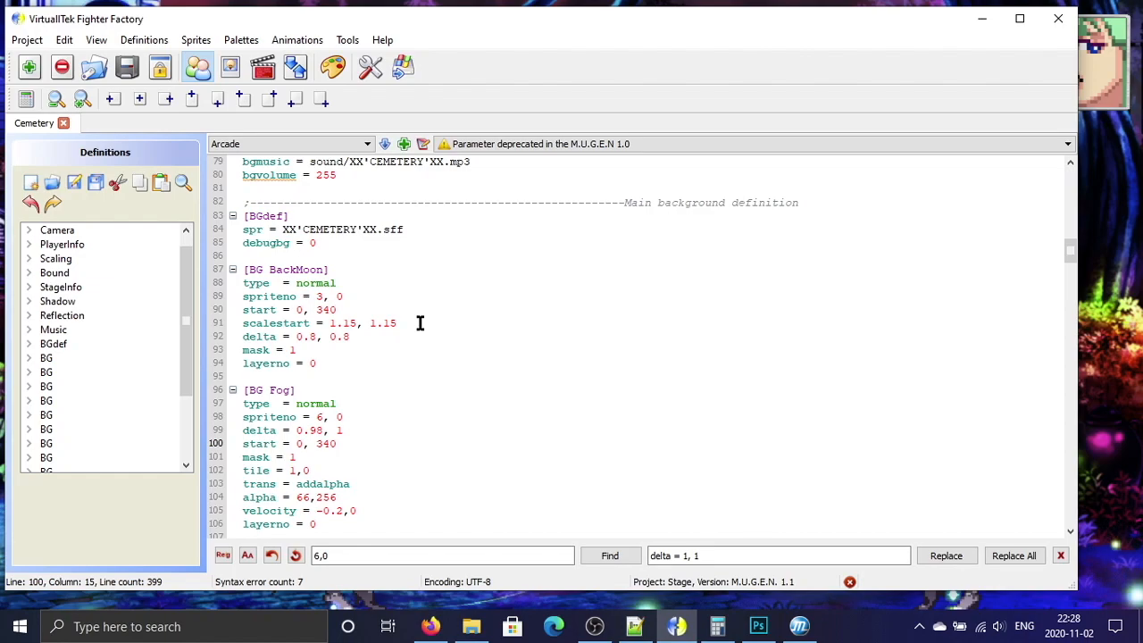
{"action": "left_click", "coordinate": [324, 430]}
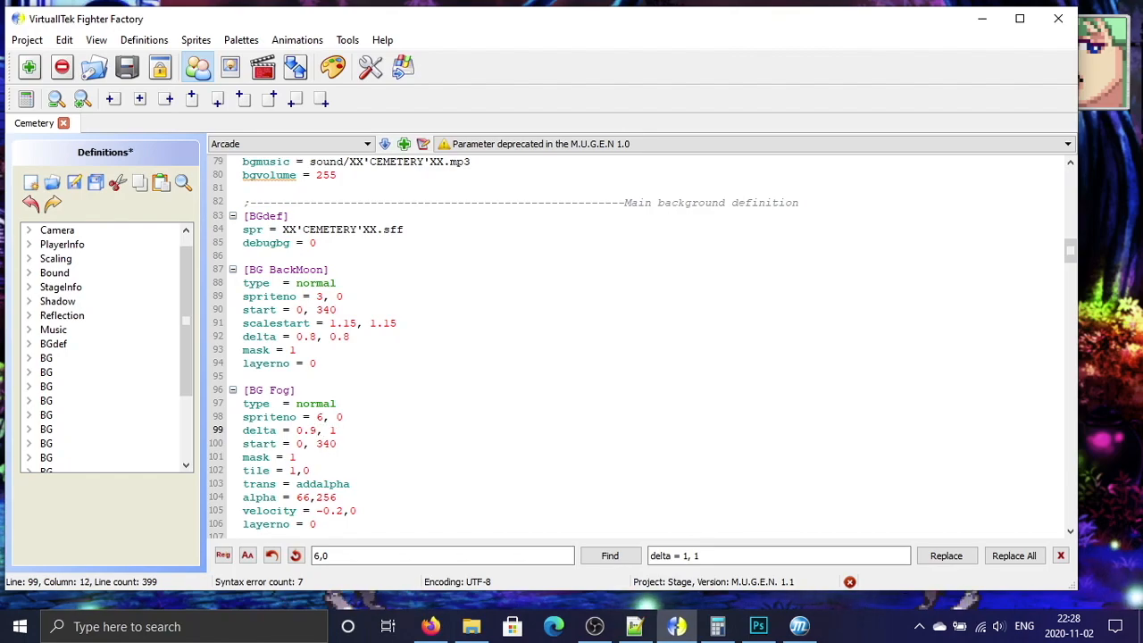
{"action": "scroll", "coordinate": [423, 459], "scroll_direction": "up", "scroll_amount": 1}
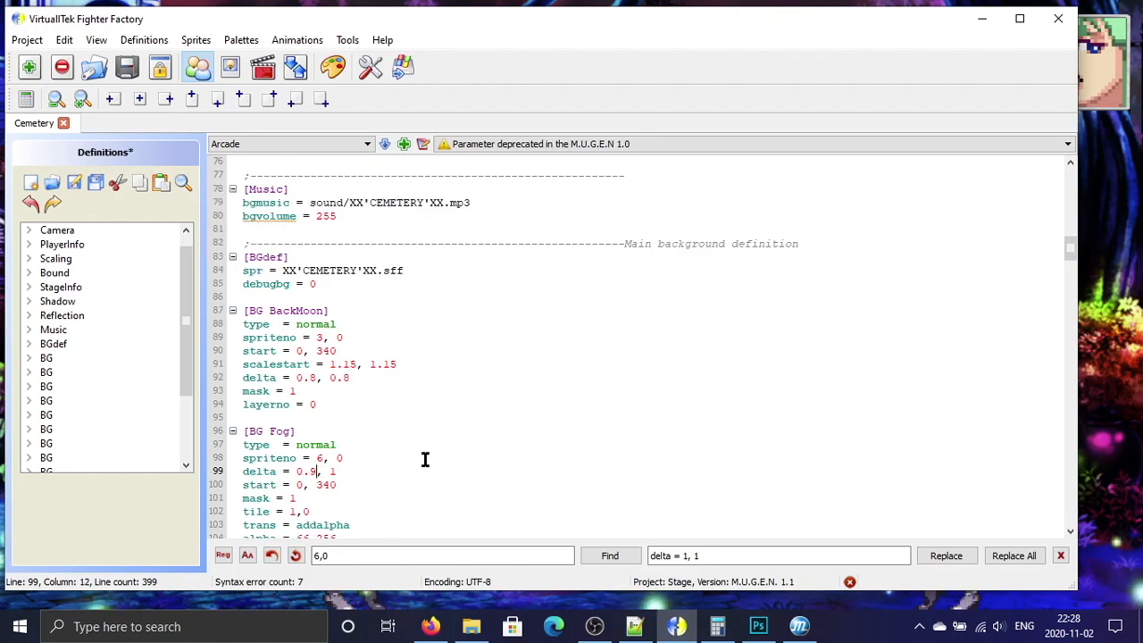
{"action": "left_click", "coordinate": [75, 183]}
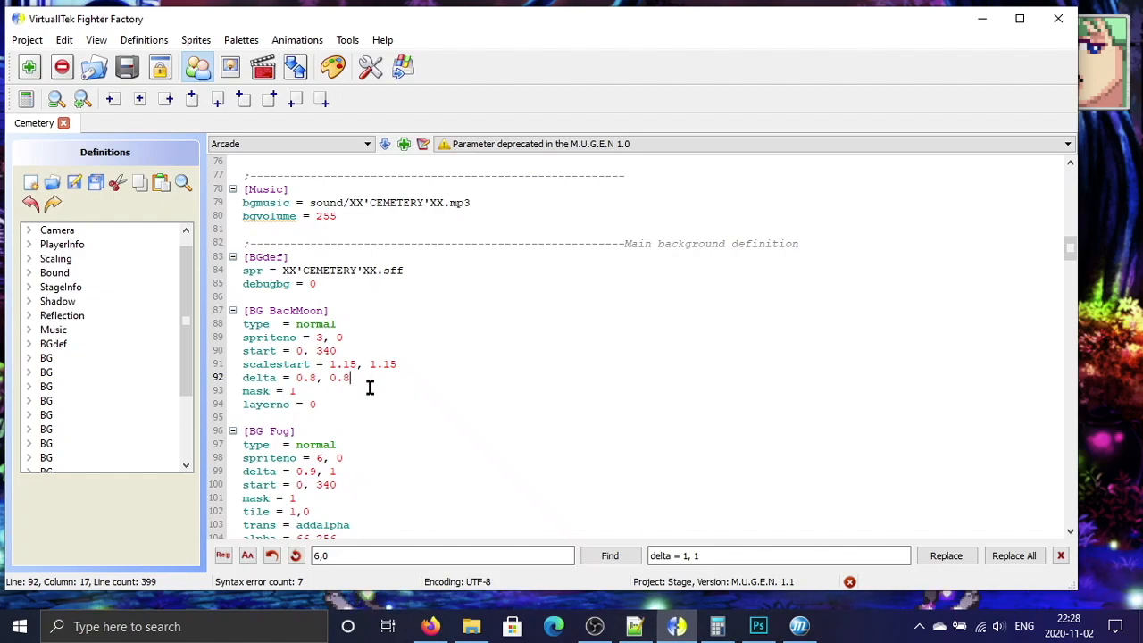
Step: Set the delta in the [BG Fog] section to 0.94, 0.94, using a copy of the BackMoon delta line as the base
{"action": "left_click_drag", "start_coordinate": [366, 377], "coordinate": [209, 375]}
{"action": "key", "text": "ctrl+c"}
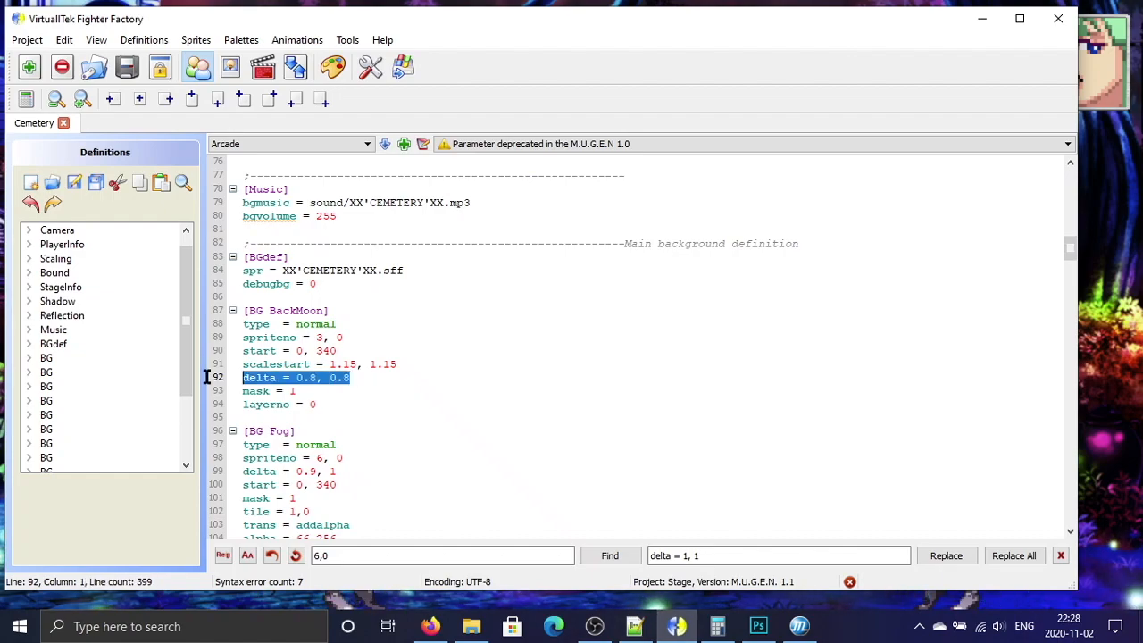
{"action": "left_click", "coordinate": [351, 472]}
{"action": "left_click_drag", "start_coordinate": [351, 471], "coordinate": [195, 466]}
{"action": "key", "text": "ctrl+v"}
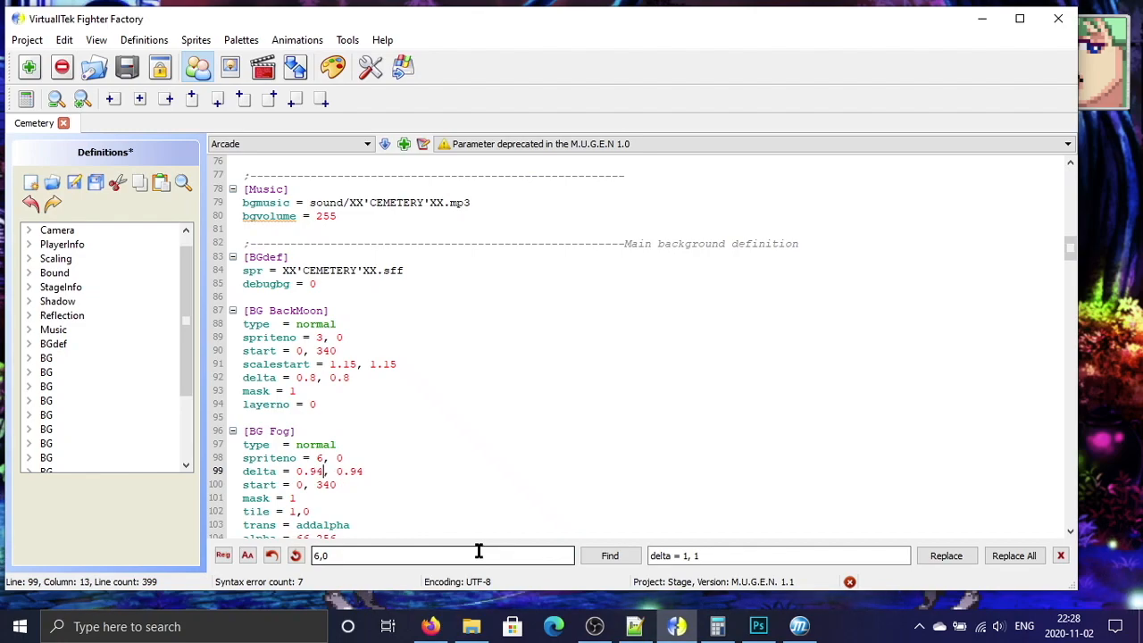
Step: Set the fog alpha to 256,256, give [BG FloorMain] trans = addalpha with alpha = 0,256, save, and reload the stage in the game
{"action": "scroll", "coordinate": [421, 463], "scroll_direction": "down", "scroll_amount": 3}
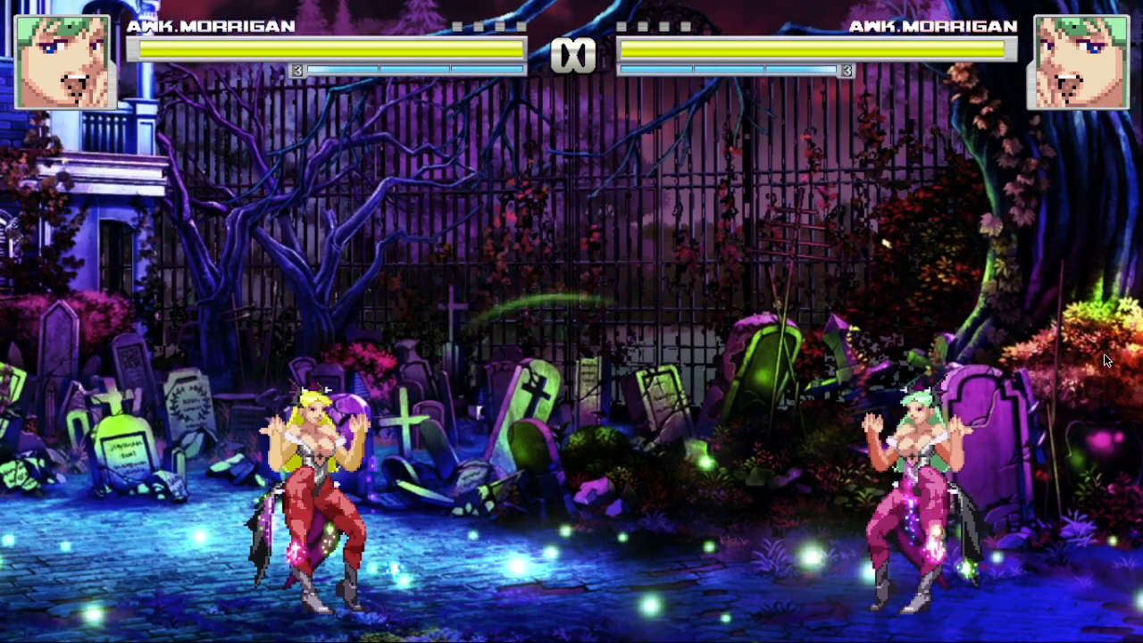
{"action": "key", "text": "alt+Tab"}
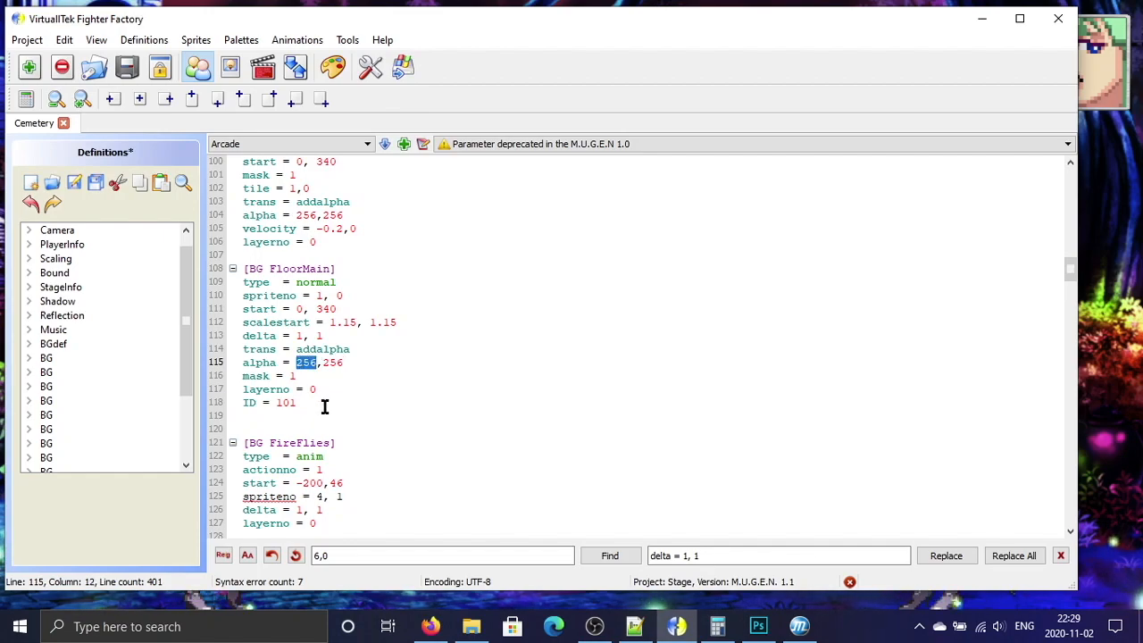
{"action": "left_click", "coordinate": [75, 183]}
{"action": "left_click", "coordinate": [1130, 272]}
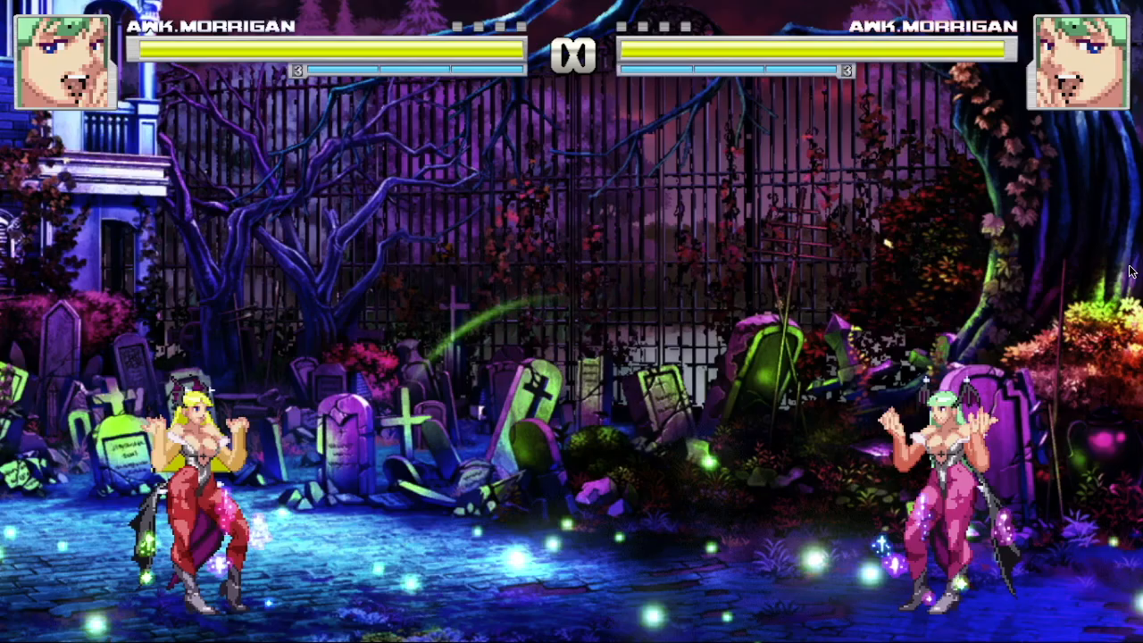
{"action": "key", "text": "shift+F4"}
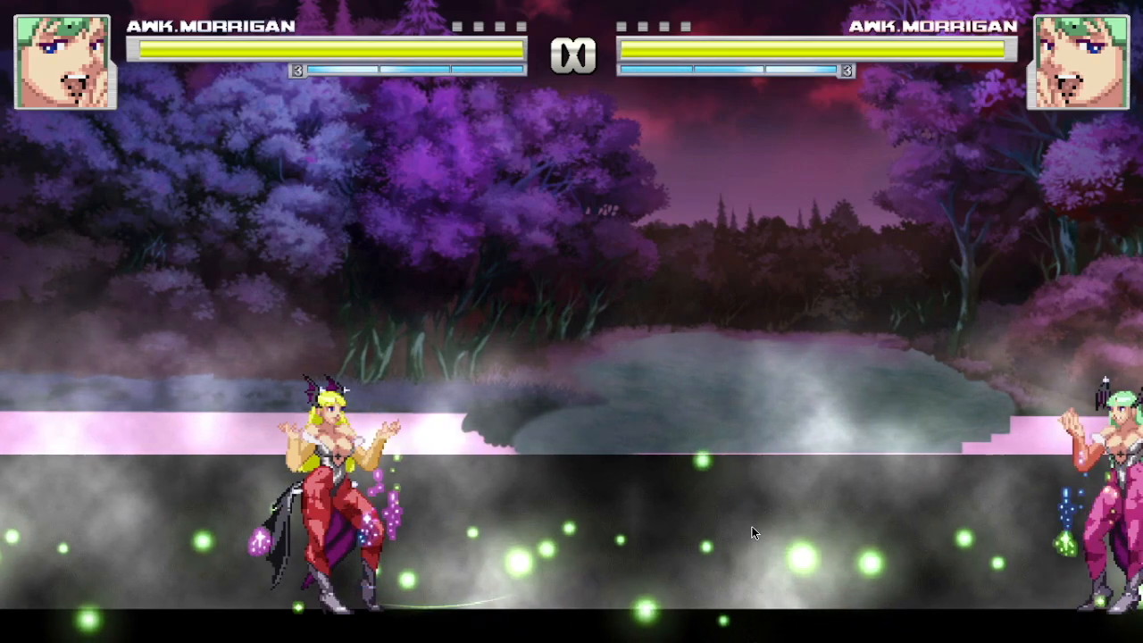
Step: Set the start in the [BG Fog] section to 0, 200, save the definitions, and reload the stage in the game
{"action": "key", "text": "alt+Tab"}
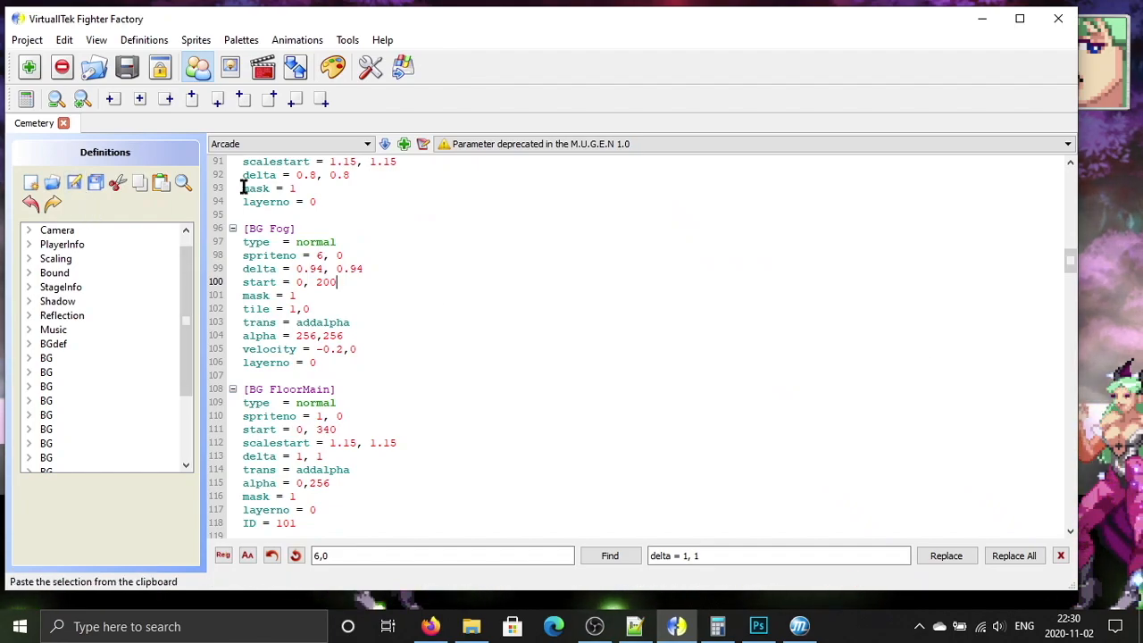
{"action": "left_click", "coordinate": [1132, 405]}
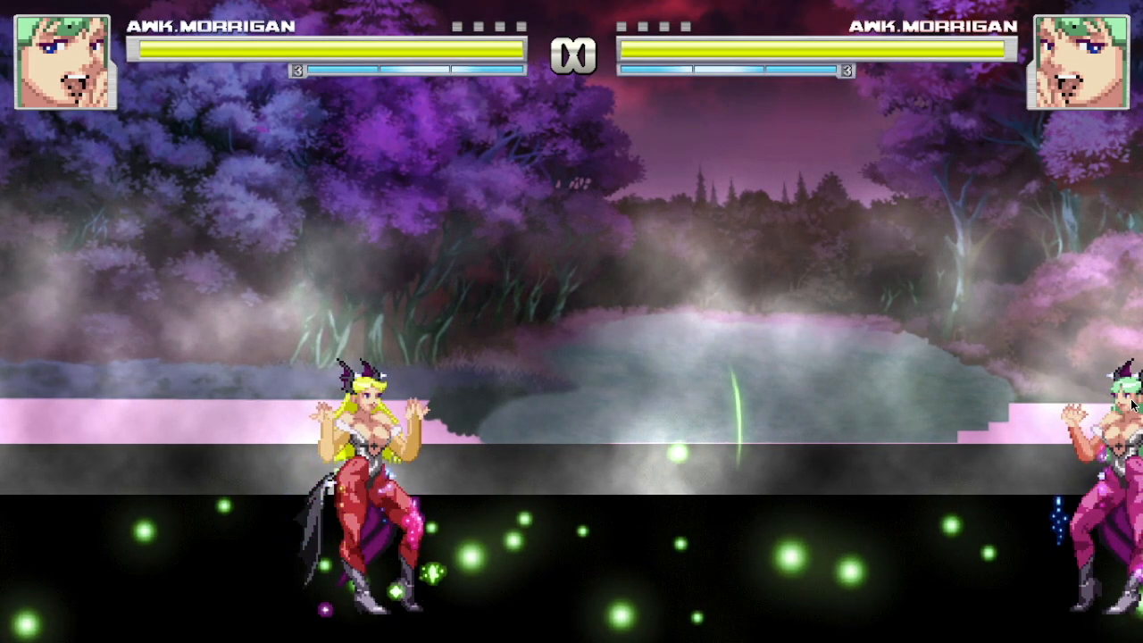
{"action": "key", "text": "shift+F4"}
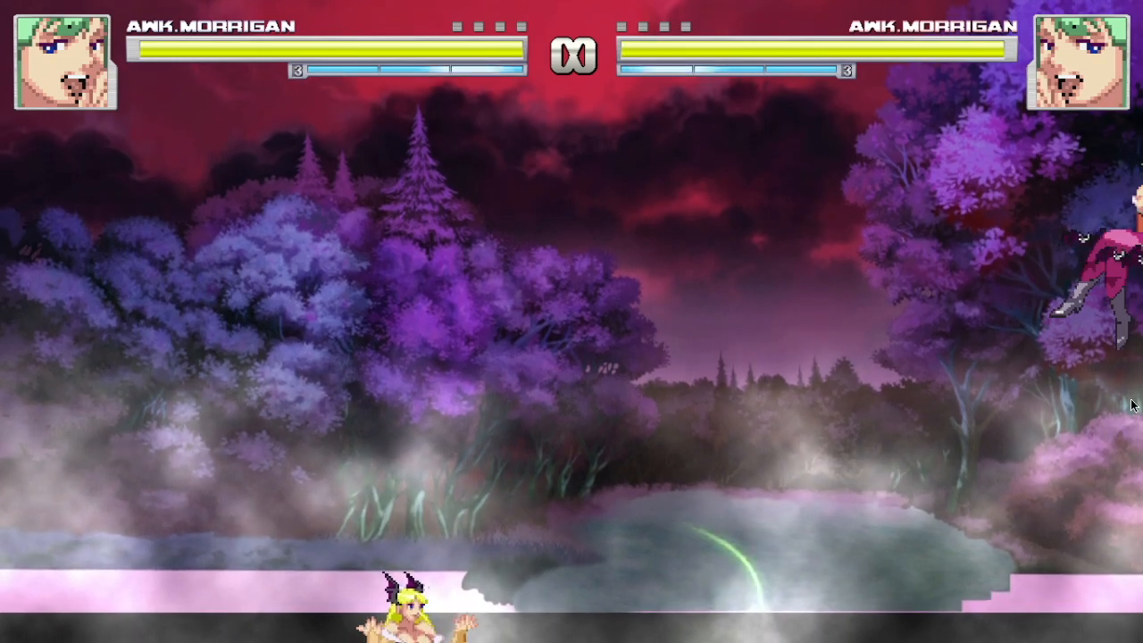
Step: In the stage definitions, set the start Y values of FireFlies to 26, FireFlies2 to 34 and FireFlies3 to 54
{"action": "key", "text": "alt+Tab"}
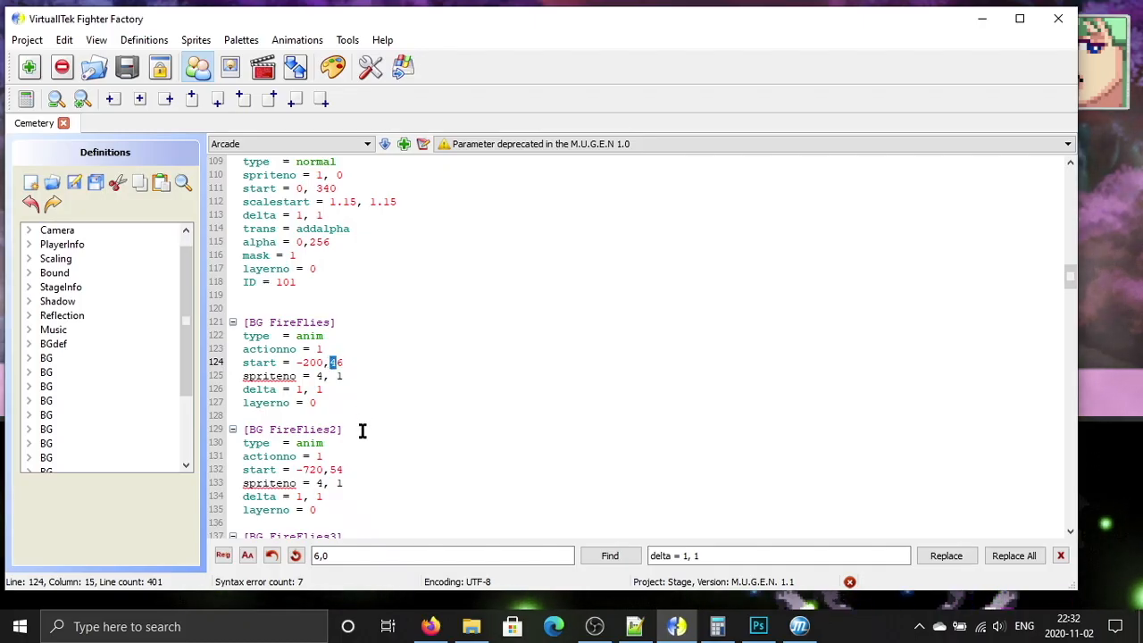
{"action": "scroll", "coordinate": [361, 431], "scroll_direction": "up", "scroll_amount": 2}
{"action": "scroll", "coordinate": [361, 431], "scroll_direction": "down", "scroll_amount": 4}
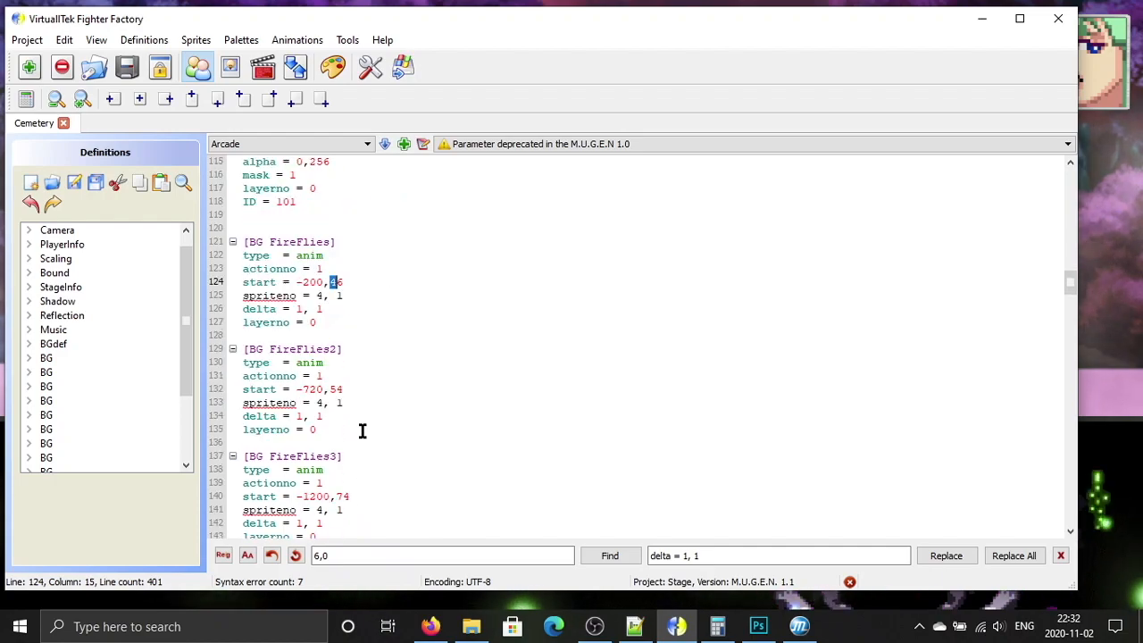
{"action": "left_click_drag", "start_coordinate": [330, 390], "coordinate": [337, 390]}
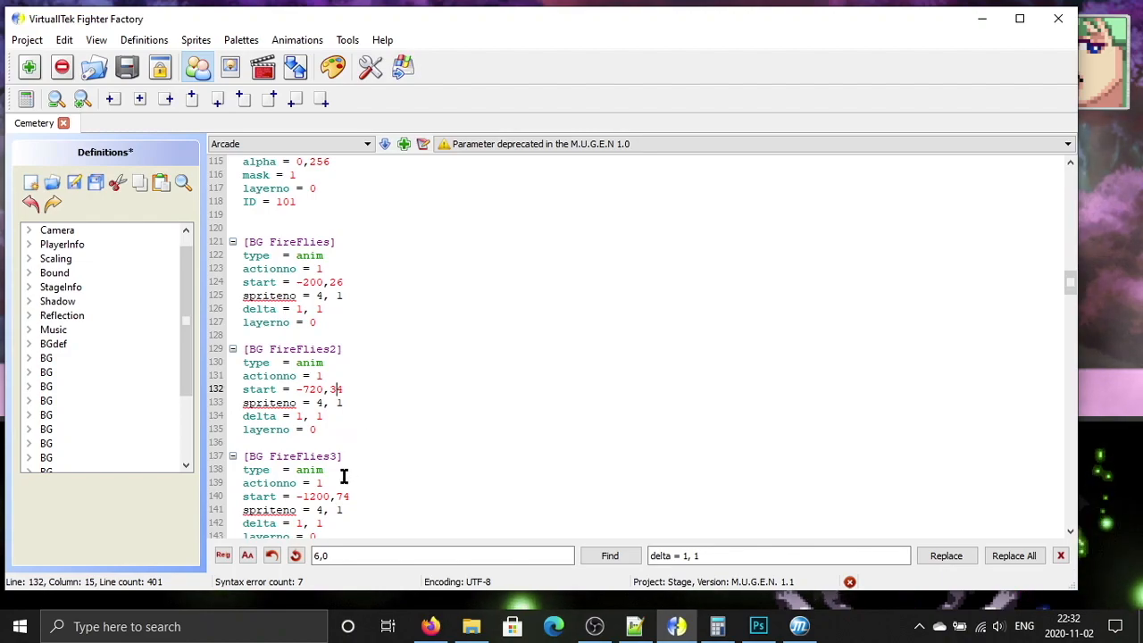
{"action": "left_click_drag", "start_coordinate": [336, 497], "coordinate": [343, 497]}
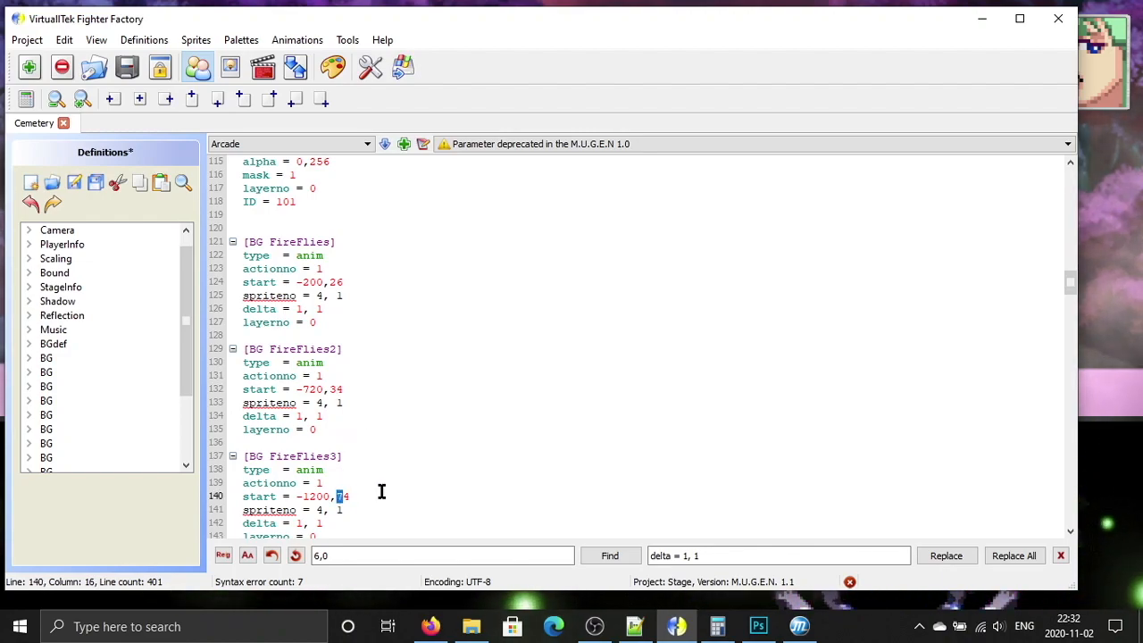
Step: Set the start of [BG FireFliesX] to 120,-20 and the start of [BG Wisp] to 50,-20
{"action": "scroll", "coordinate": [387, 502], "scroll_direction": "down", "scroll_amount": 6}
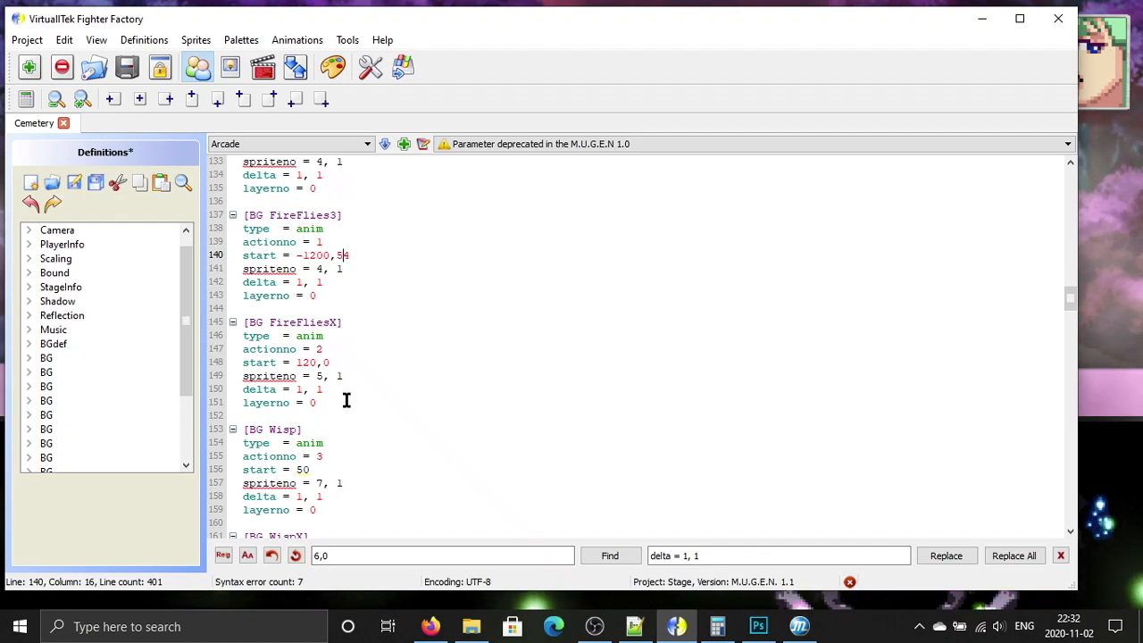
{"action": "type", "text": "-2"}
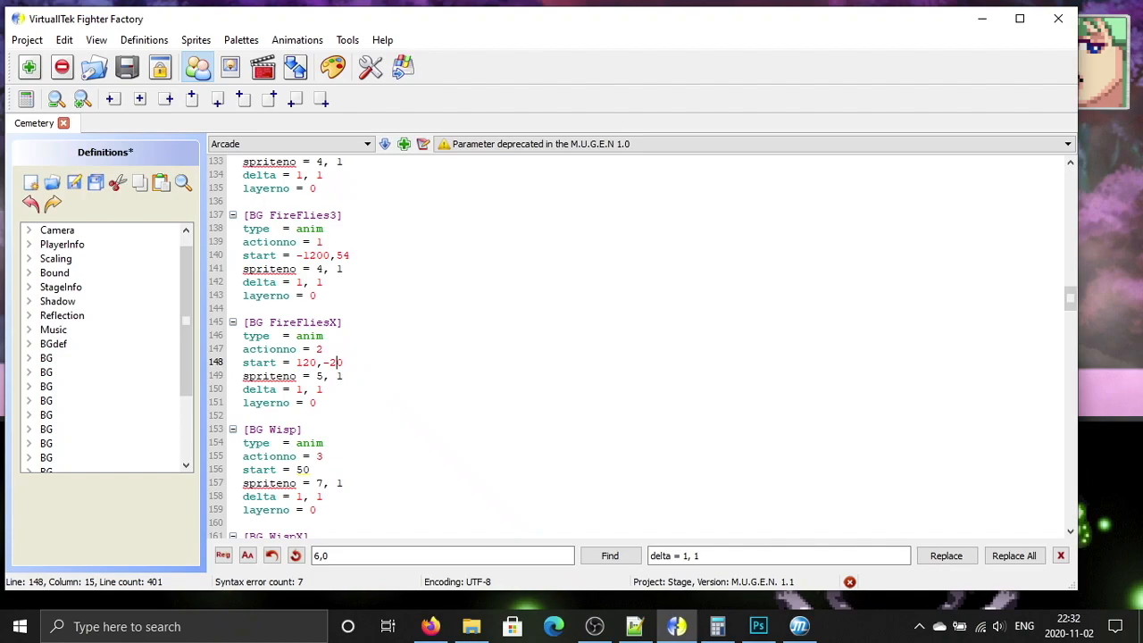
{"action": "left_click", "coordinate": [334, 470]}
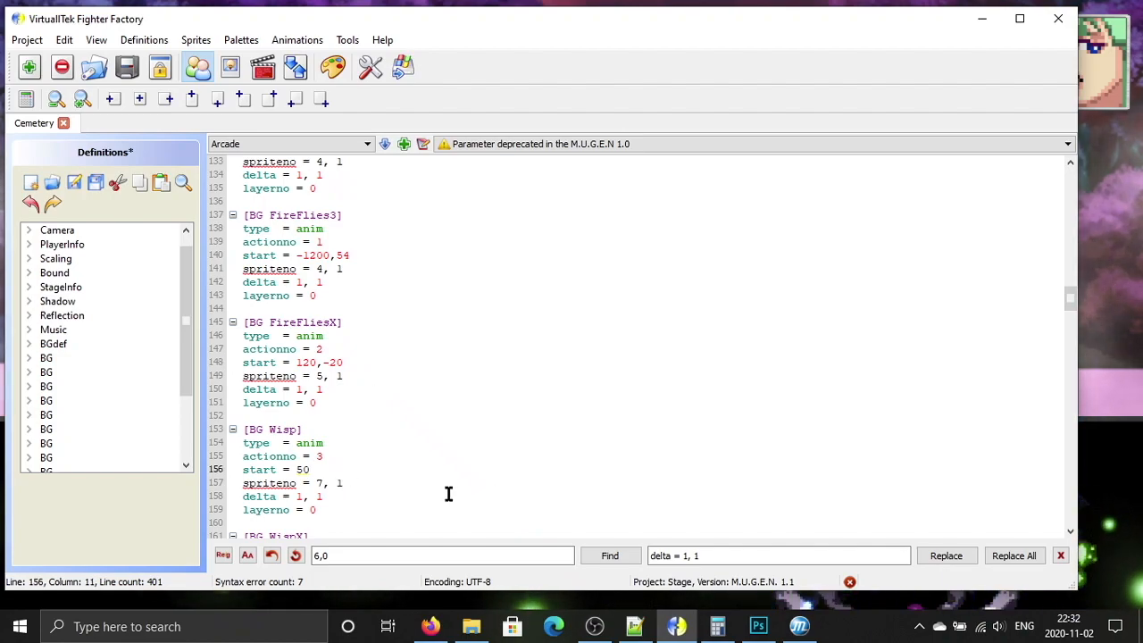
{"action": "type", "text": ",-2"}
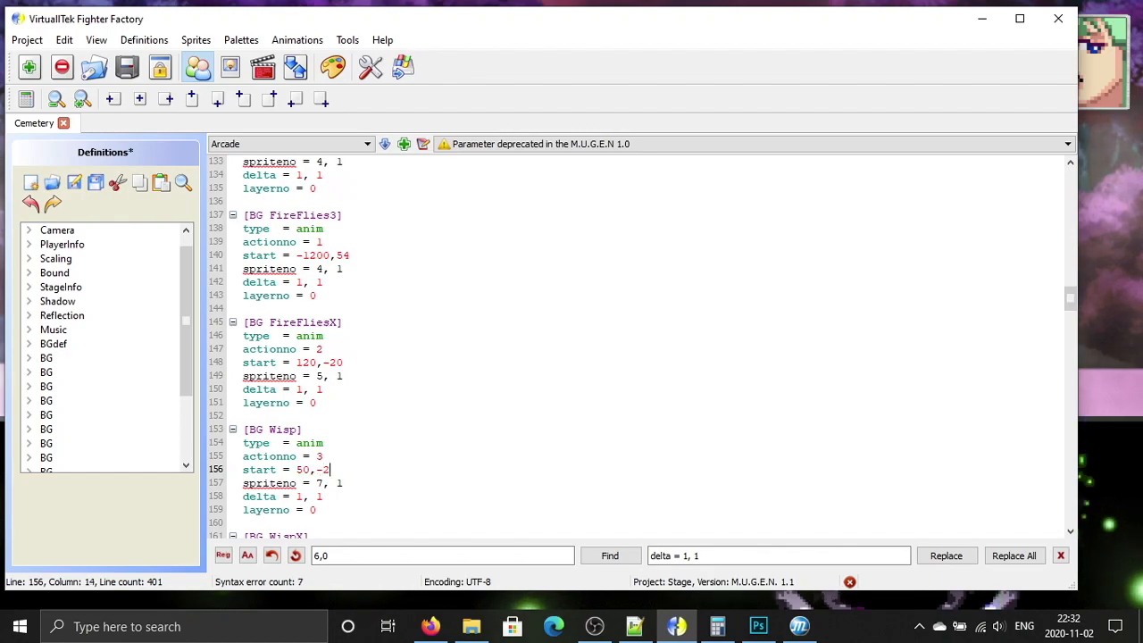
Step: Set the start of [BG WispX] and [BG WispX2] to -340,440, save the definitions, and check the stage in the game
{"action": "scroll", "coordinate": [492, 501], "scroll_direction": "down", "scroll_amount": 4}
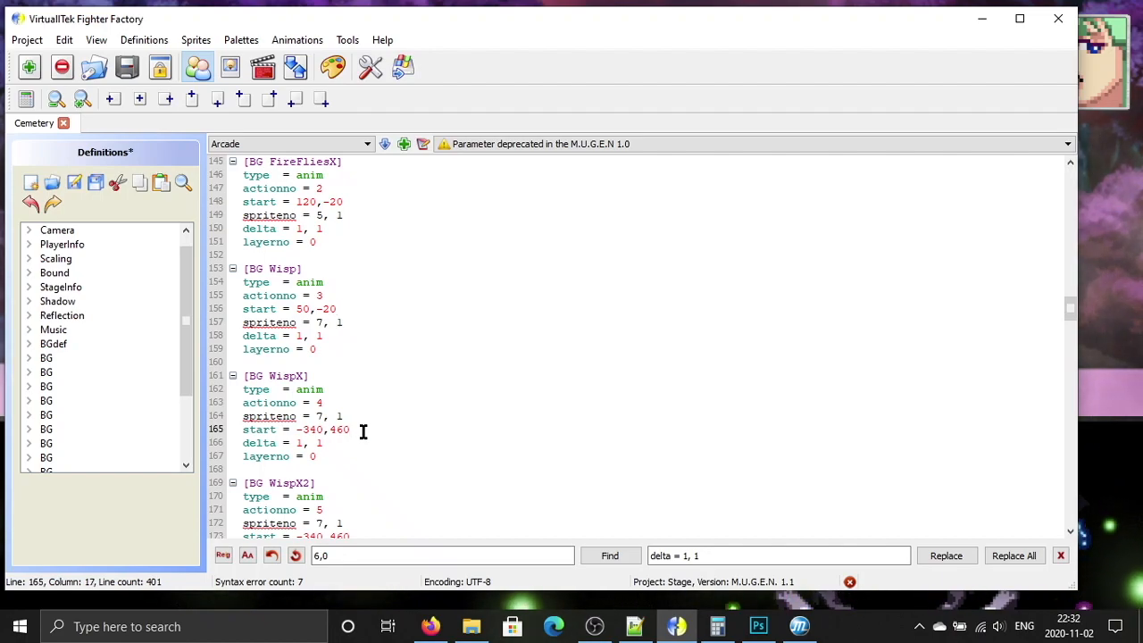
{"action": "scroll", "coordinate": [363, 432], "scroll_direction": "down", "scroll_amount": 2}
{"action": "scroll", "coordinate": [364, 432], "scroll_direction": "down", "scroll_amount": 2}
{"action": "scroll", "coordinate": [366, 432], "scroll_direction": "up", "scroll_amount": 2}
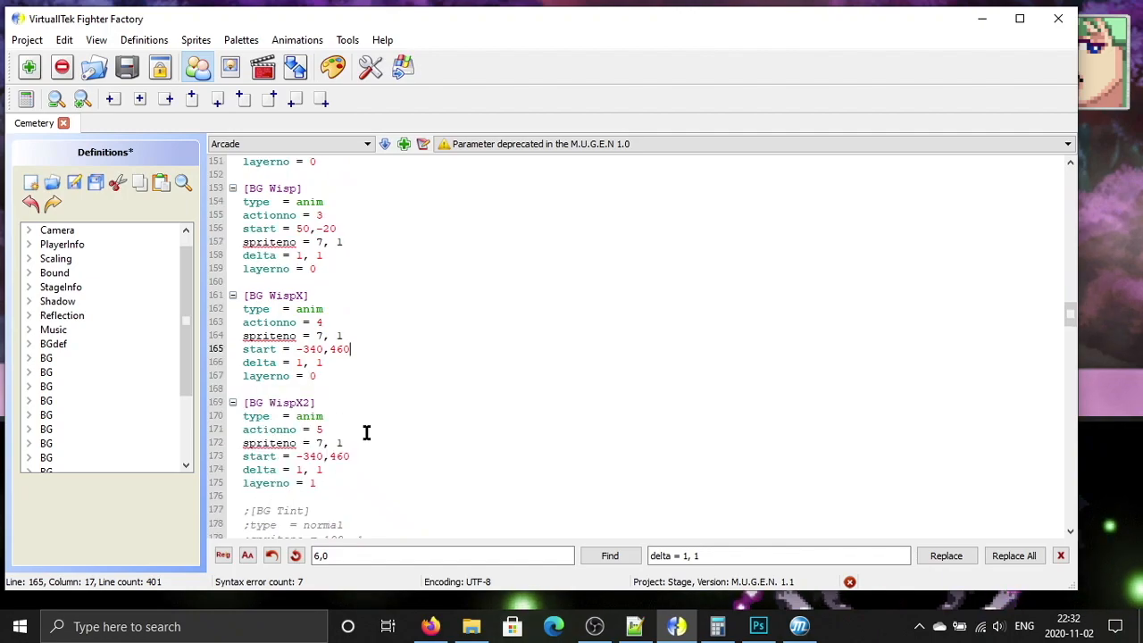
{"action": "left_click", "coordinate": [74, 182]}
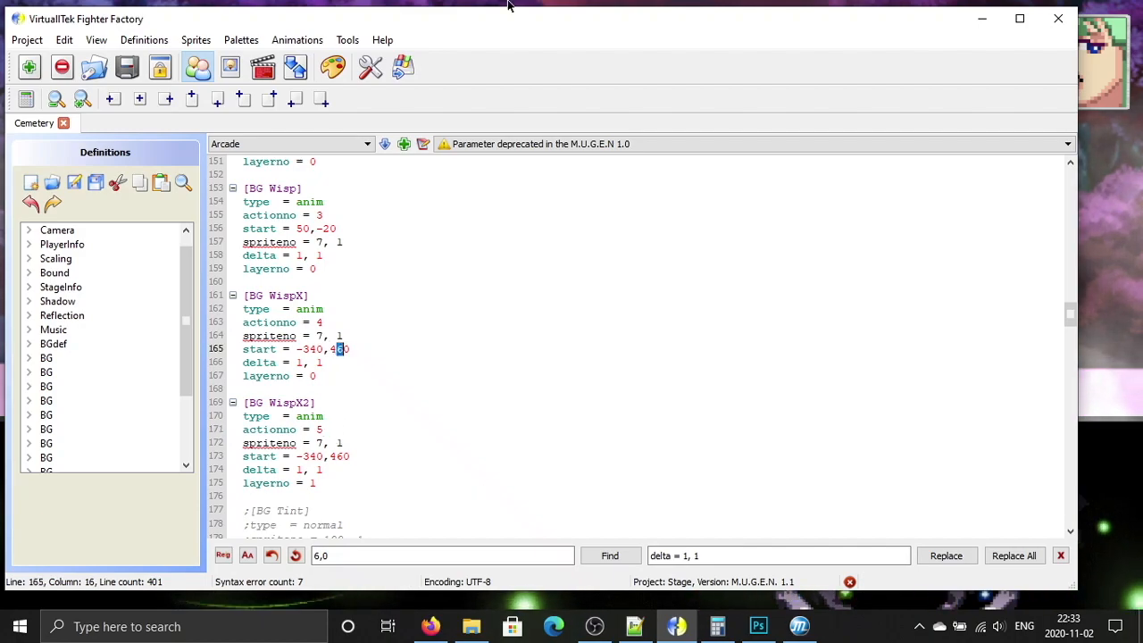
{"action": "type", "text": "4"}
{"action": "left_click_drag", "start_coordinate": [335, 456], "coordinate": [342, 456]}
{"action": "type", "text": "4"}
{"action": "scroll", "coordinate": [390, 444], "scroll_direction": "down", "scroll_amount": 4}
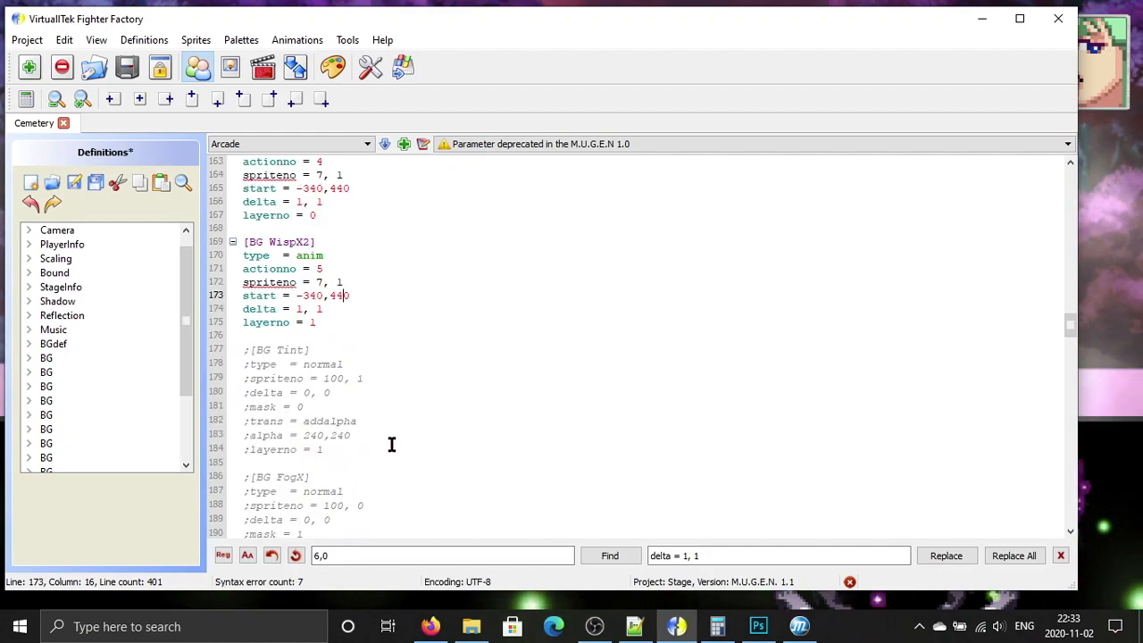
{"action": "scroll", "coordinate": [391, 444], "scroll_direction": "down", "scroll_amount": 2}
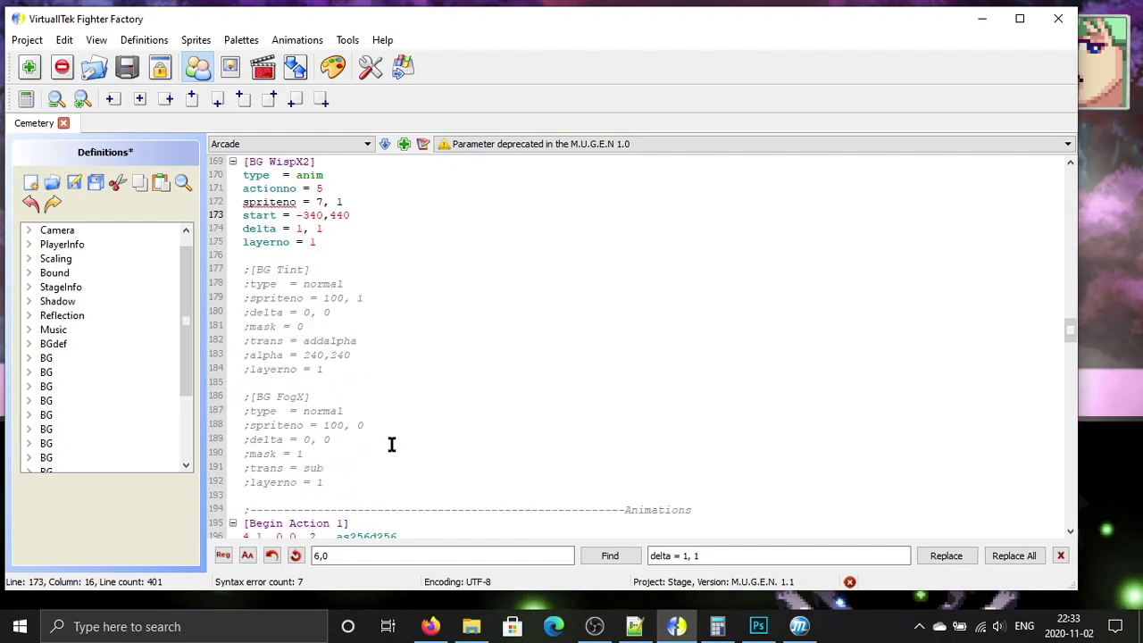
{"action": "left_click", "coordinate": [95, 182]}
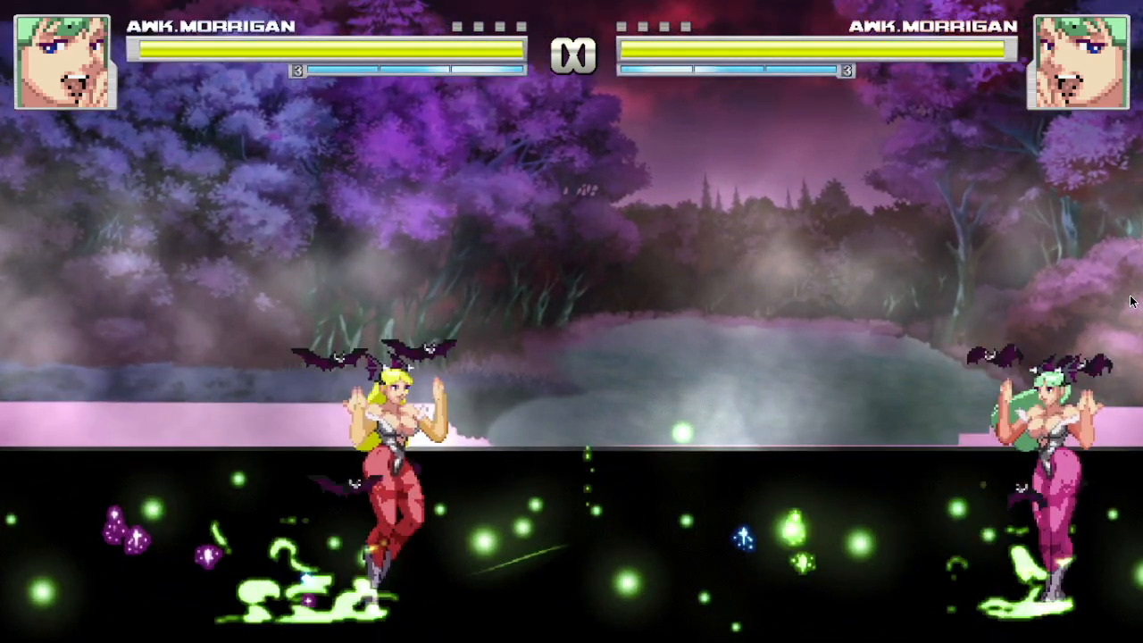
Step: Comment out the trans and alpha lines in the [BG FloorMain] section, save the definitions, and reload the stage in the game
{"action": "key", "text": "alt+Tab"}
{"action": "scroll", "coordinate": [413, 310], "scroll_direction": "up", "scroll_amount": 9}
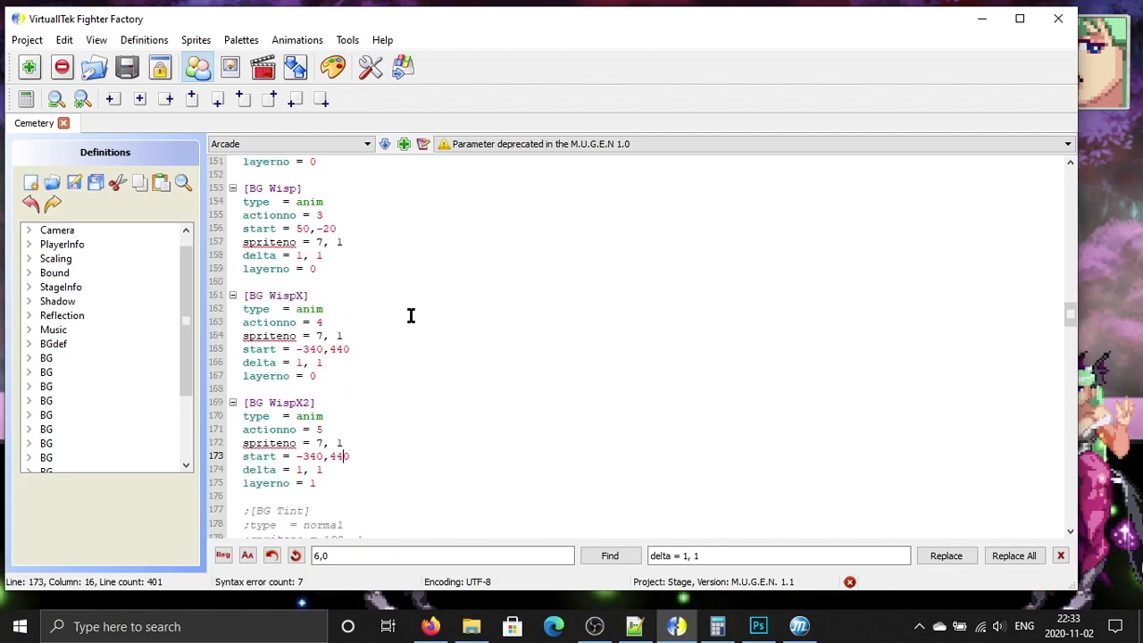
{"action": "scroll", "coordinate": [411, 315], "scroll_direction": "up", "scroll_amount": 7}
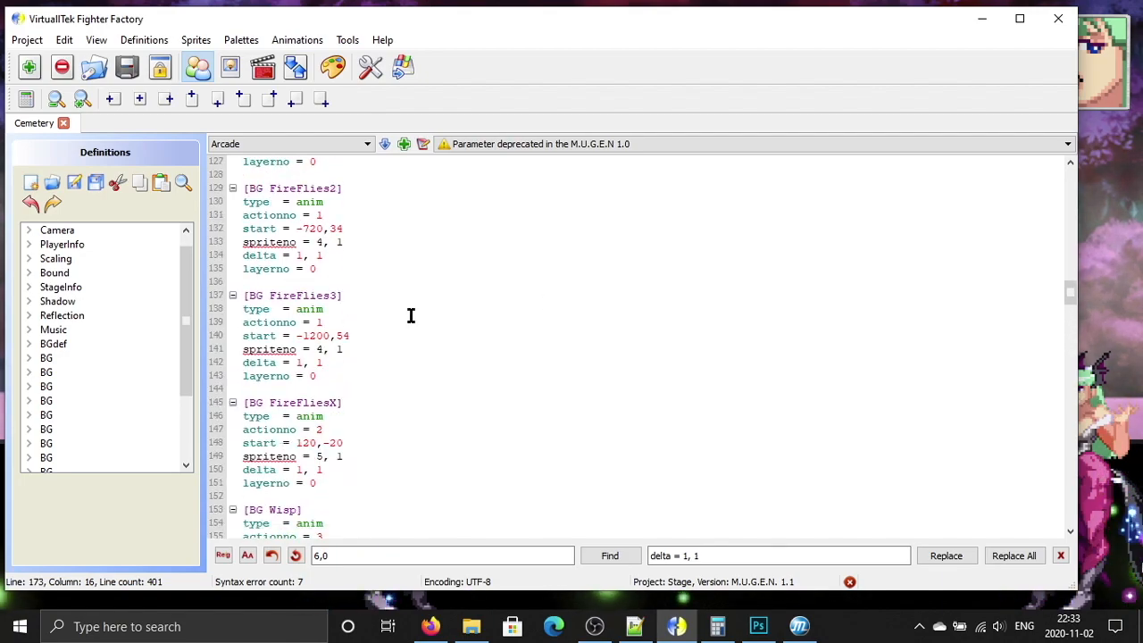
{"action": "scroll", "coordinate": [411, 315], "scroll_direction": "up", "scroll_amount": 4}
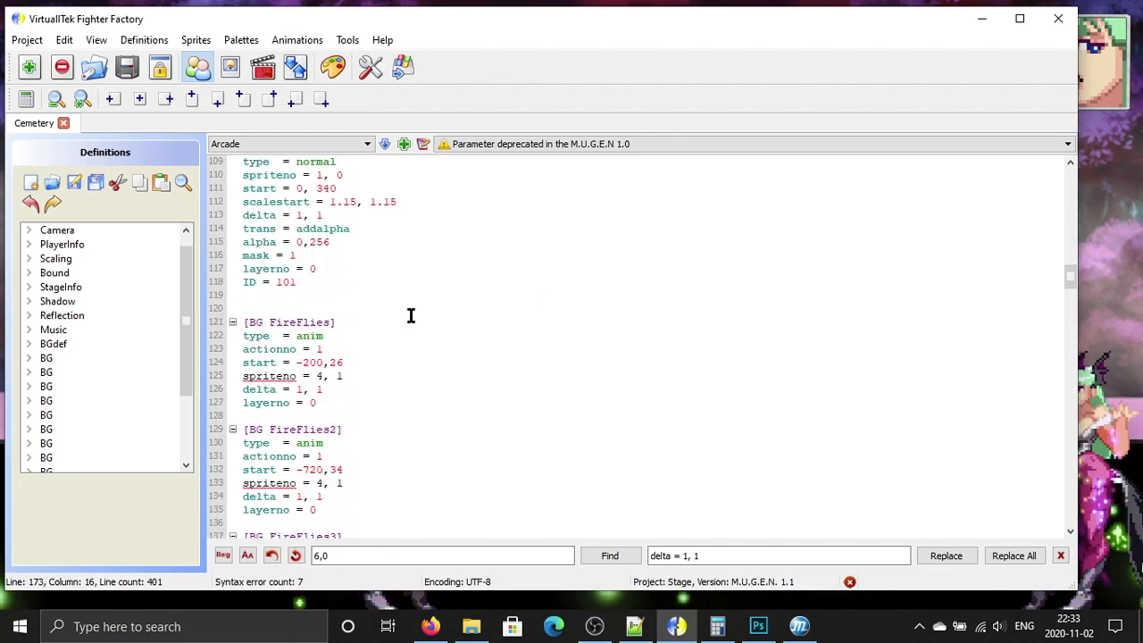
{"action": "scroll", "coordinate": [411, 315], "scroll_direction": "up", "scroll_amount": 2}
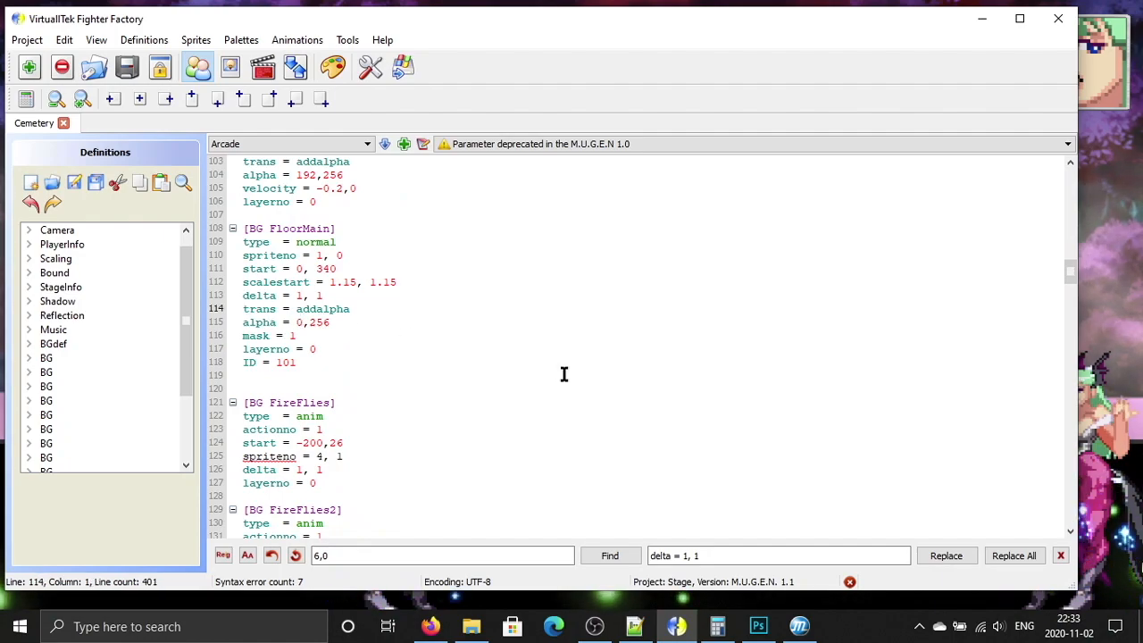
{"action": "type", "text": ";"}
{"action": "key", "text": "Down"}
{"action": "key", "text": "Home"}
{"action": "type", "text": ";"}
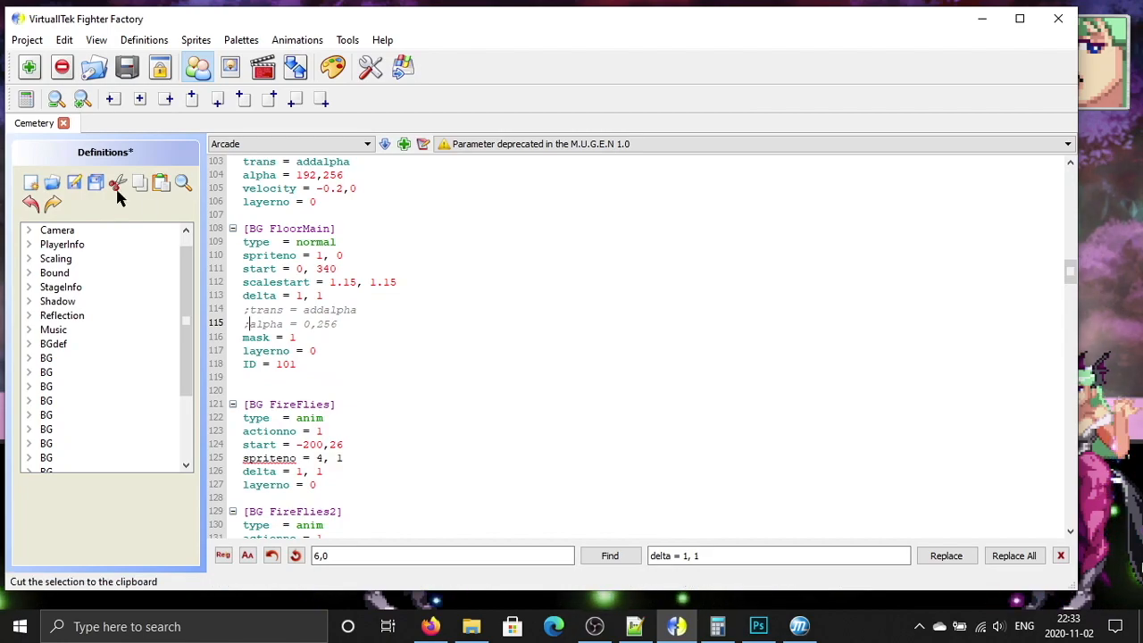
{"action": "left_click", "coordinate": [1140, 333]}
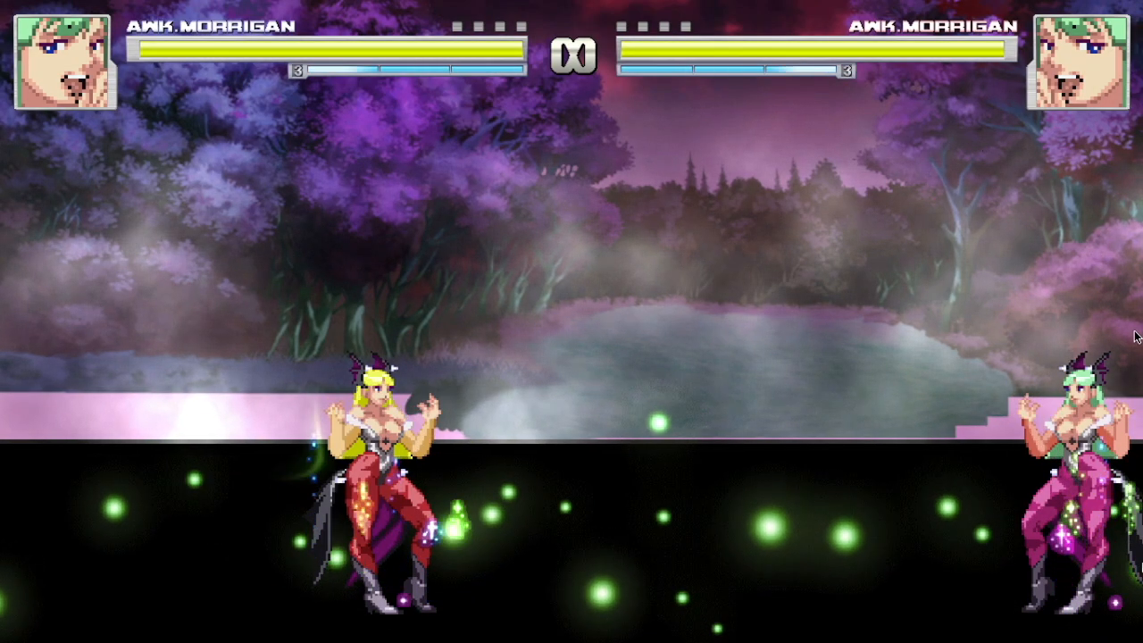
{"action": "key", "text": "shift+F4"}
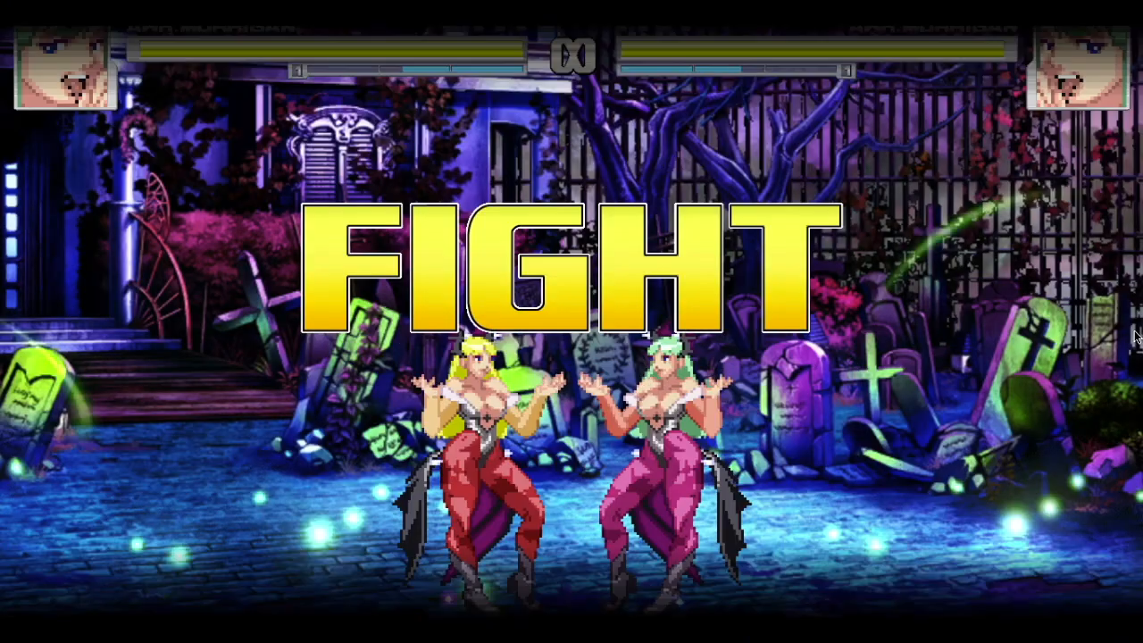
Step: Restart the round and inspect the stage's floor, sides and upper area by moving the fighters across it and into the air
{"action": "key", "text": "space"}
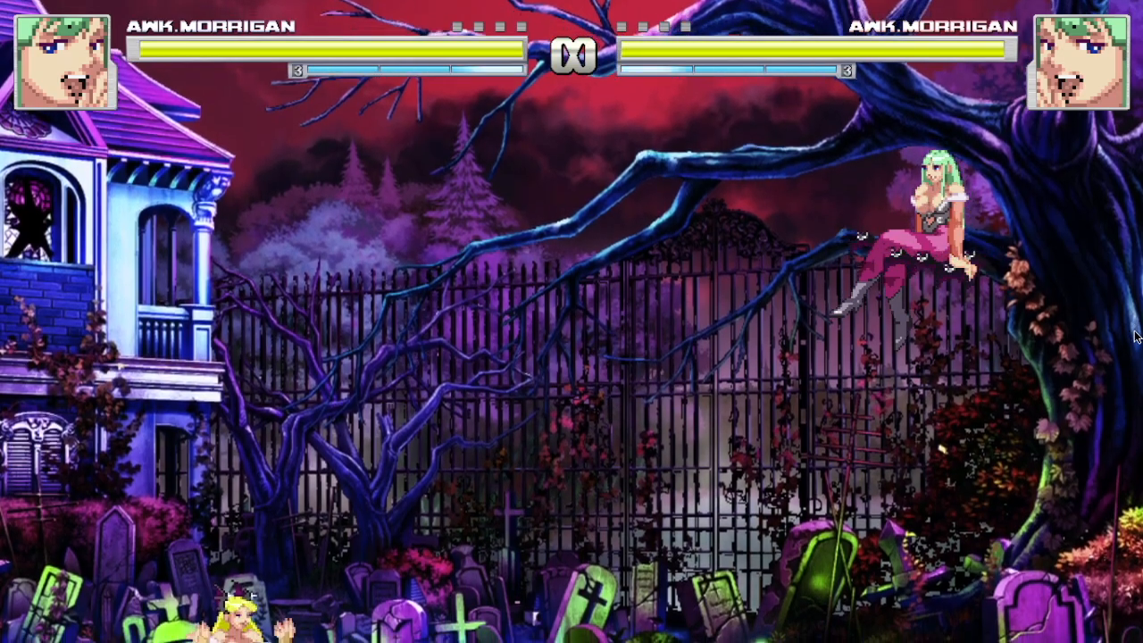
{"action": "key", "text": "alt+Tab"}
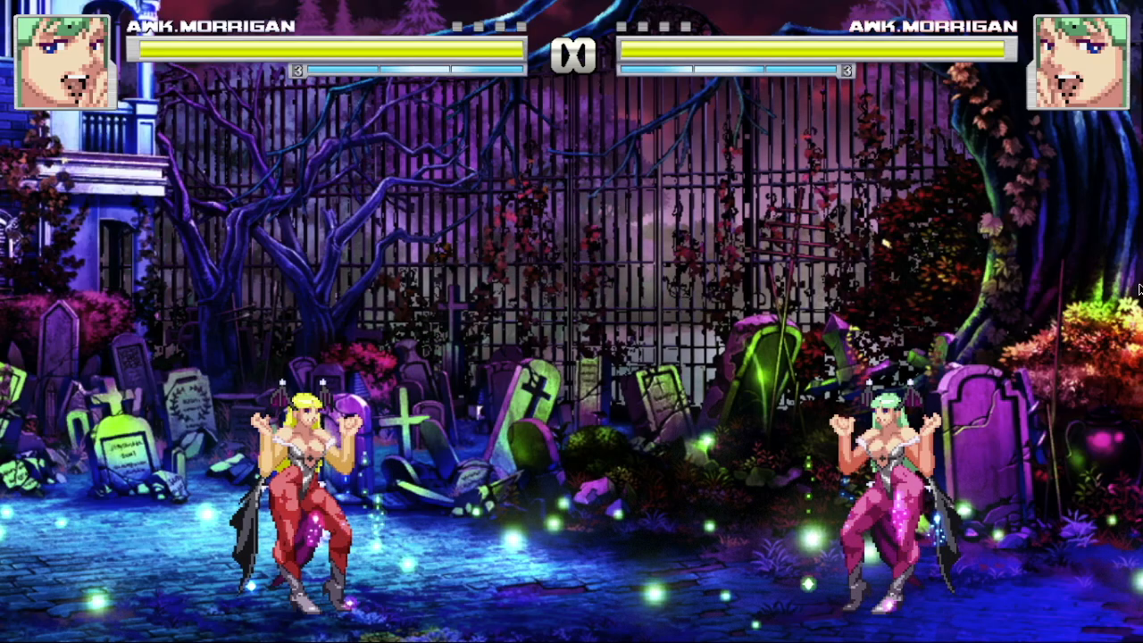
{"action": "key", "text": "F4"}
{"action": "key", "text": "Return"}
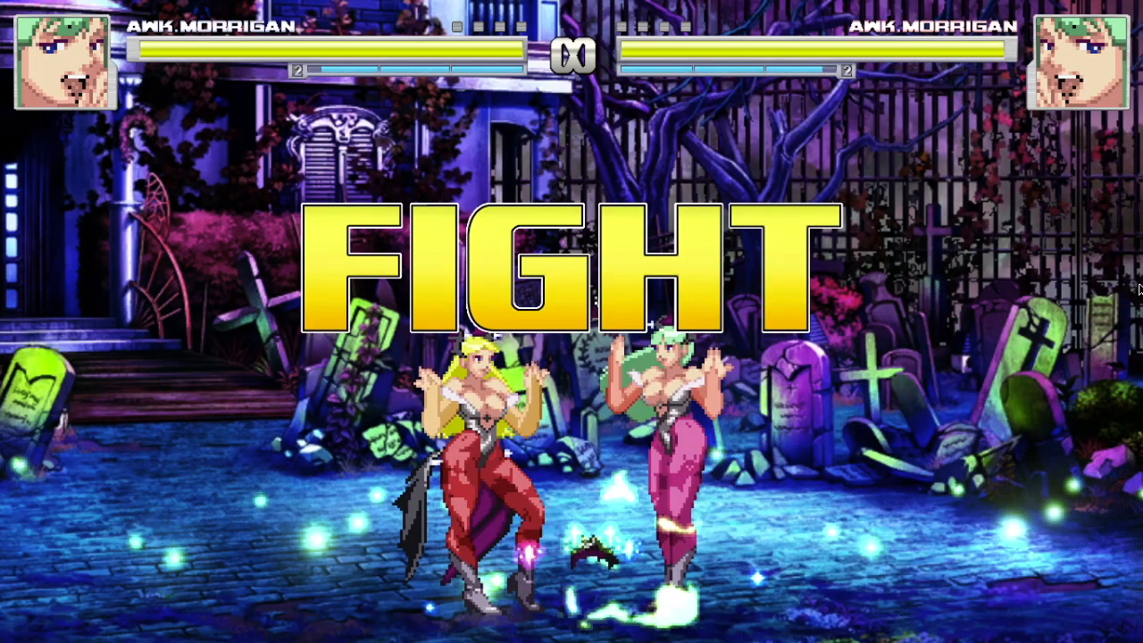
{"action": "key", "text": "Right"}
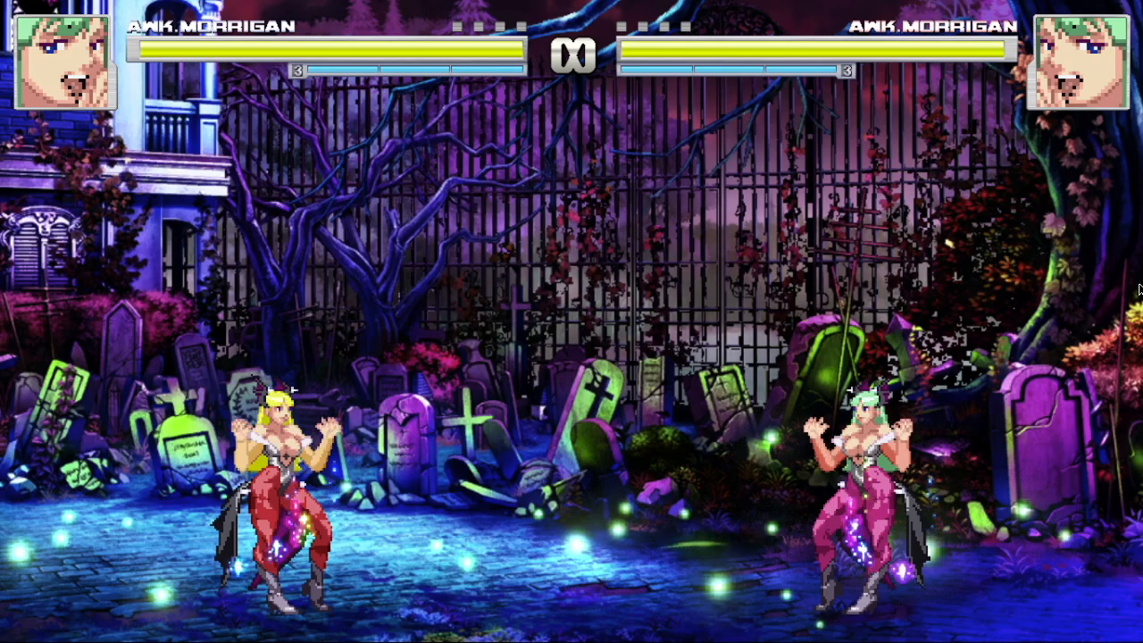
{"action": "key", "text": "Left"}
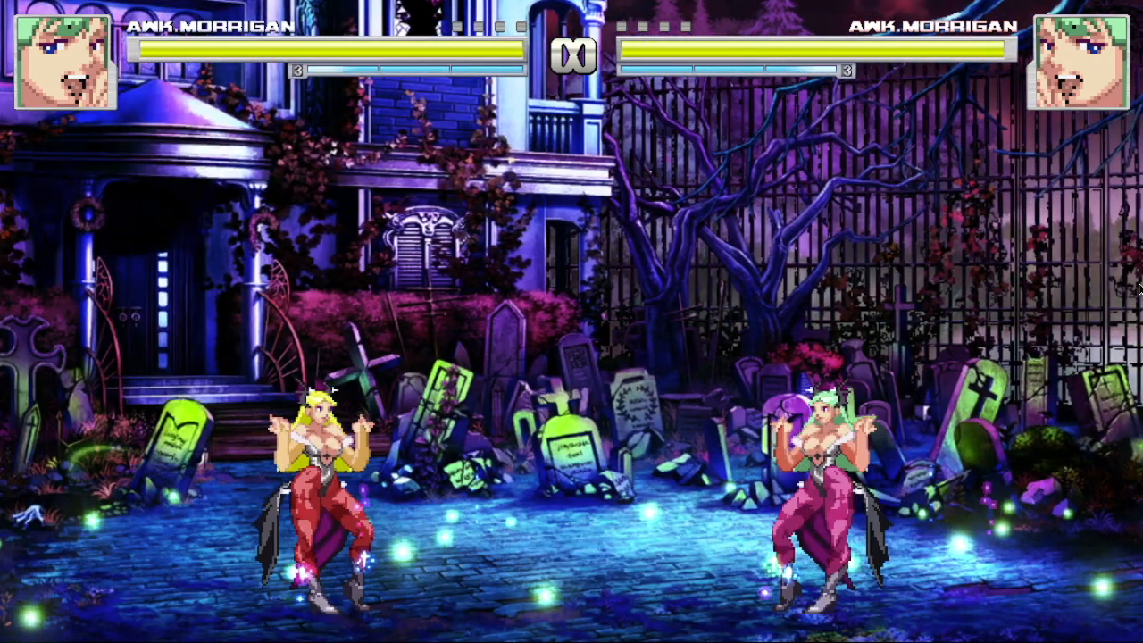
{"action": "key", "text": "Up"}
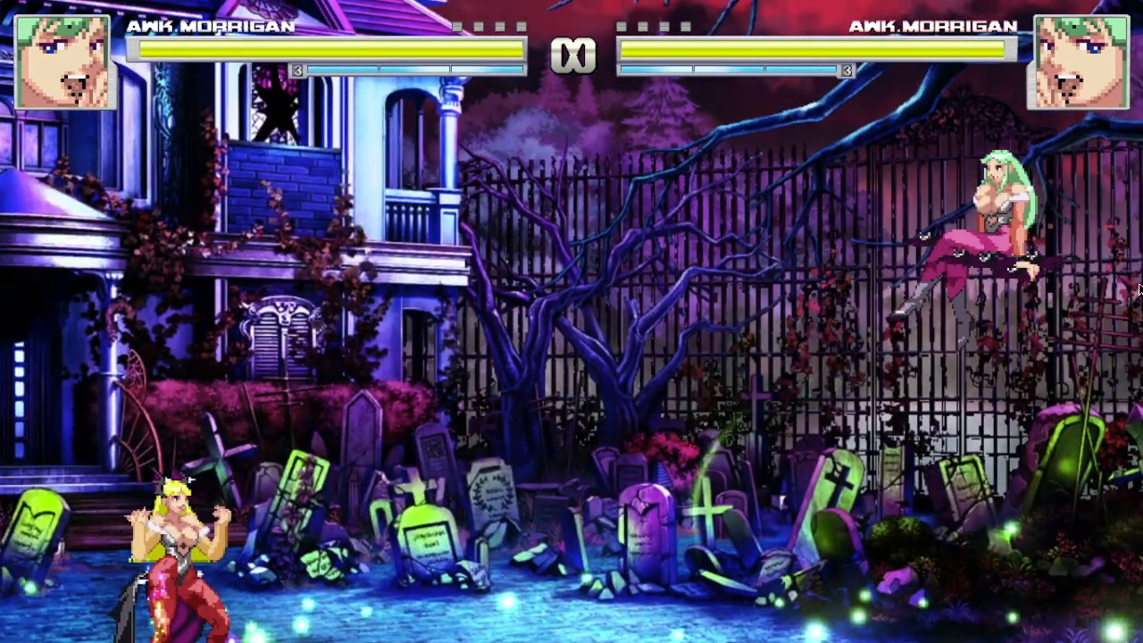
{"action": "key", "text": "Up"}
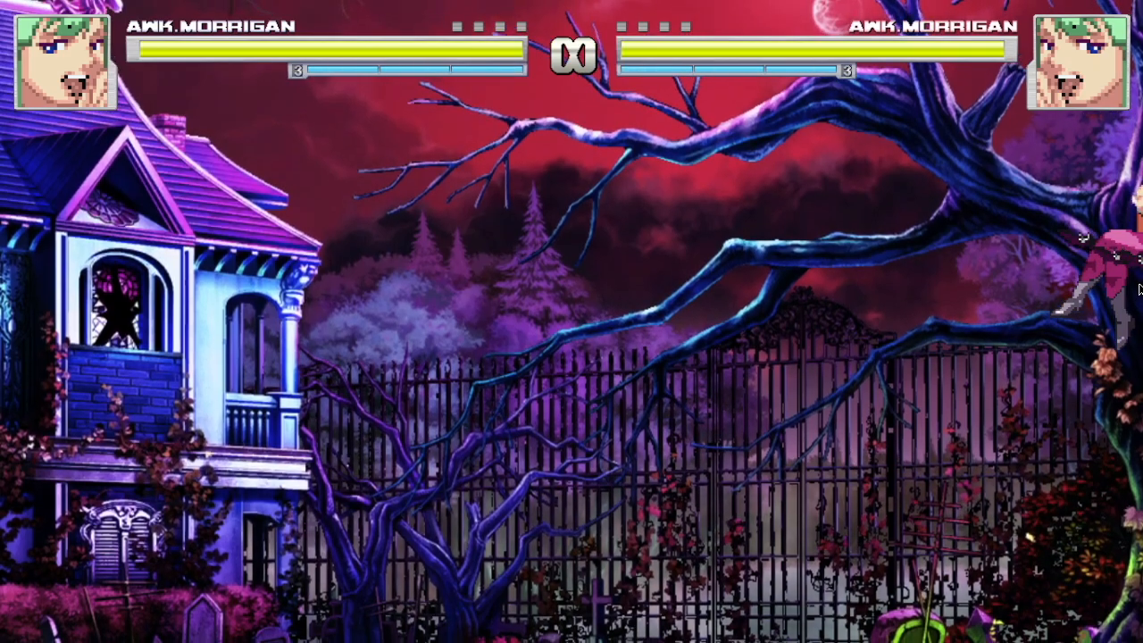
Step: Set screenleft and screenright in the [Bound] section to 30, save the definitions, and check the fighters' edge distance in the game
{"action": "key", "text": "alt+Tab"}
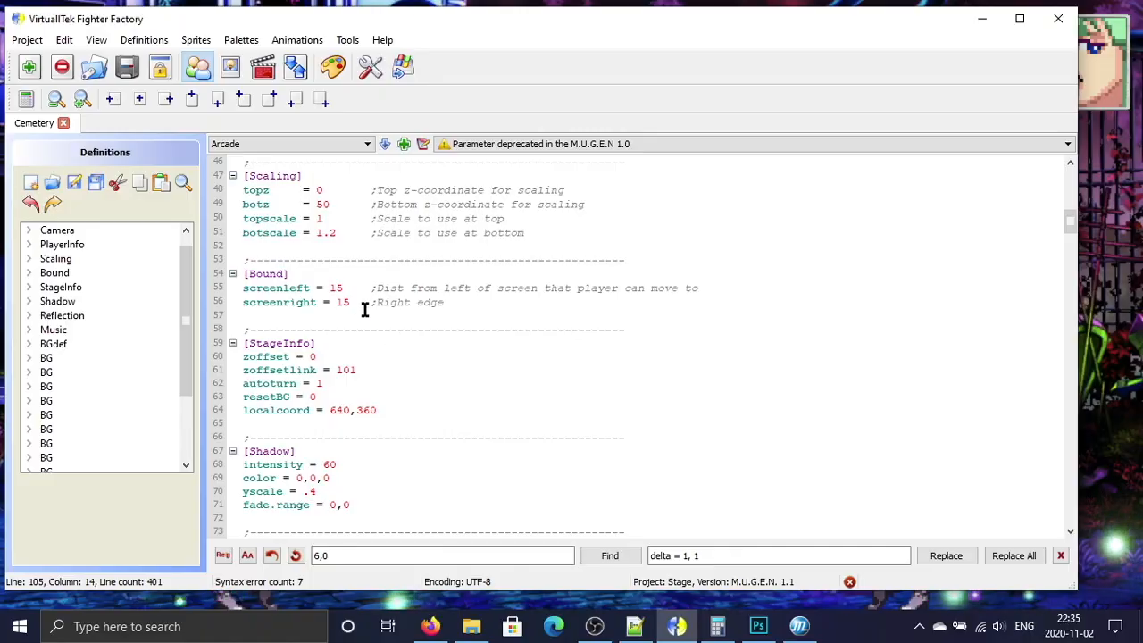
{"action": "left_click", "coordinate": [351, 301]}
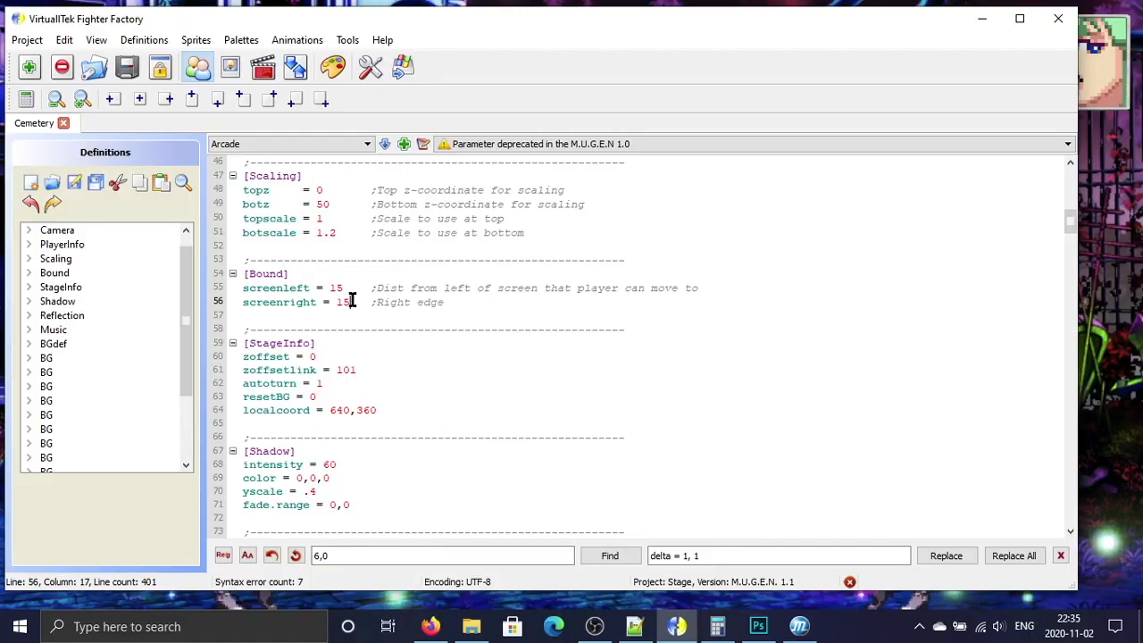
{"action": "key", "text": "alt+Tab"}
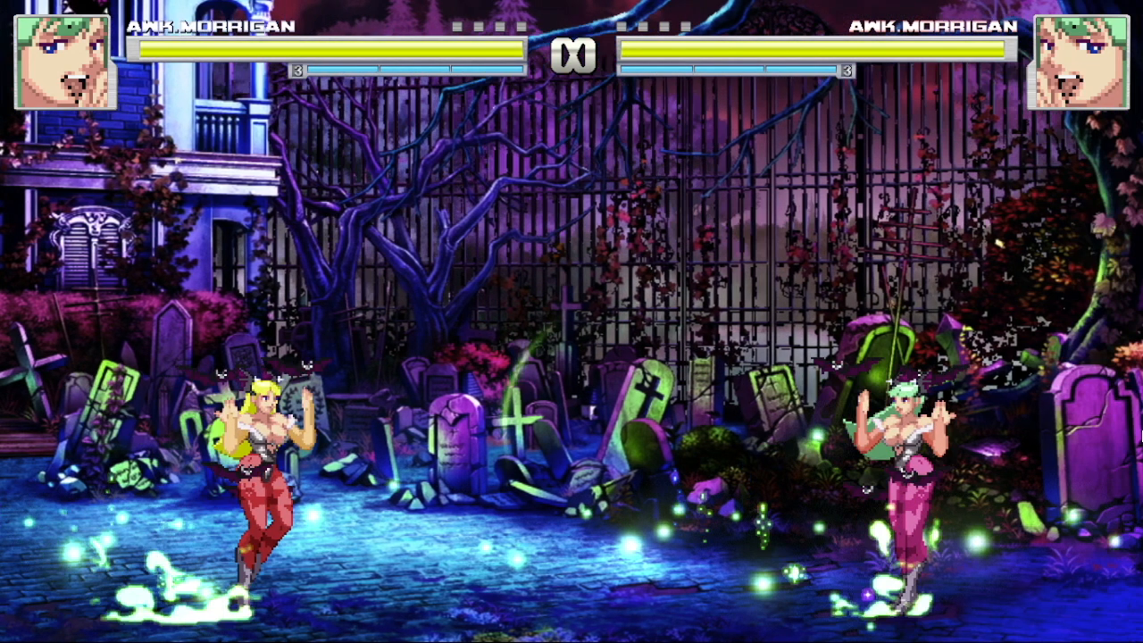
{"action": "key", "text": "Right"}
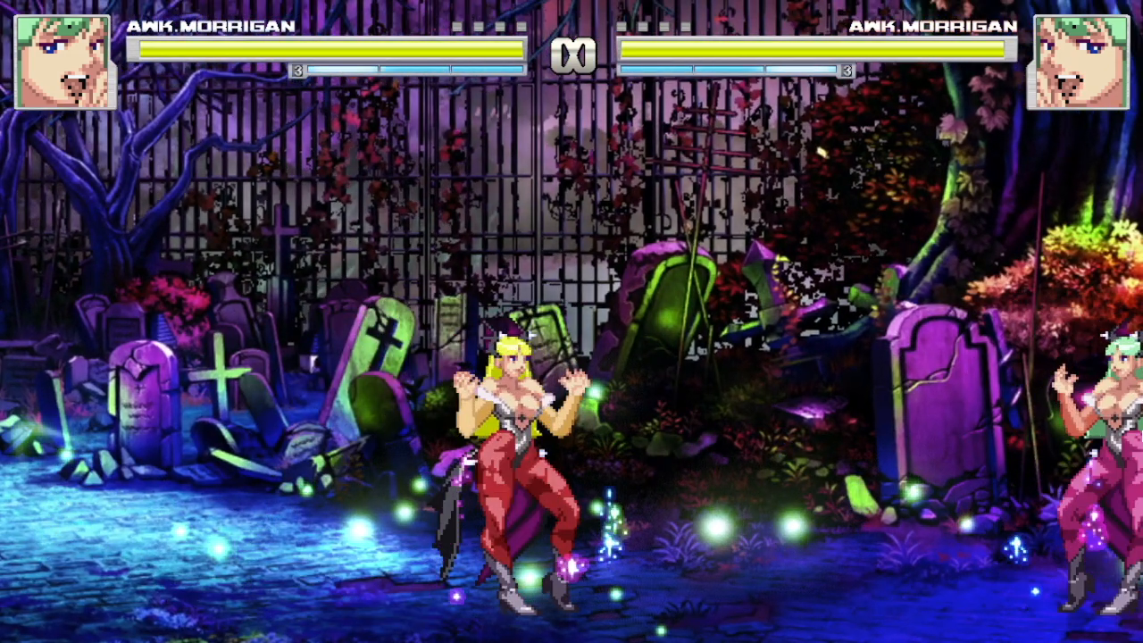
{"action": "key", "text": "alt+Tab"}
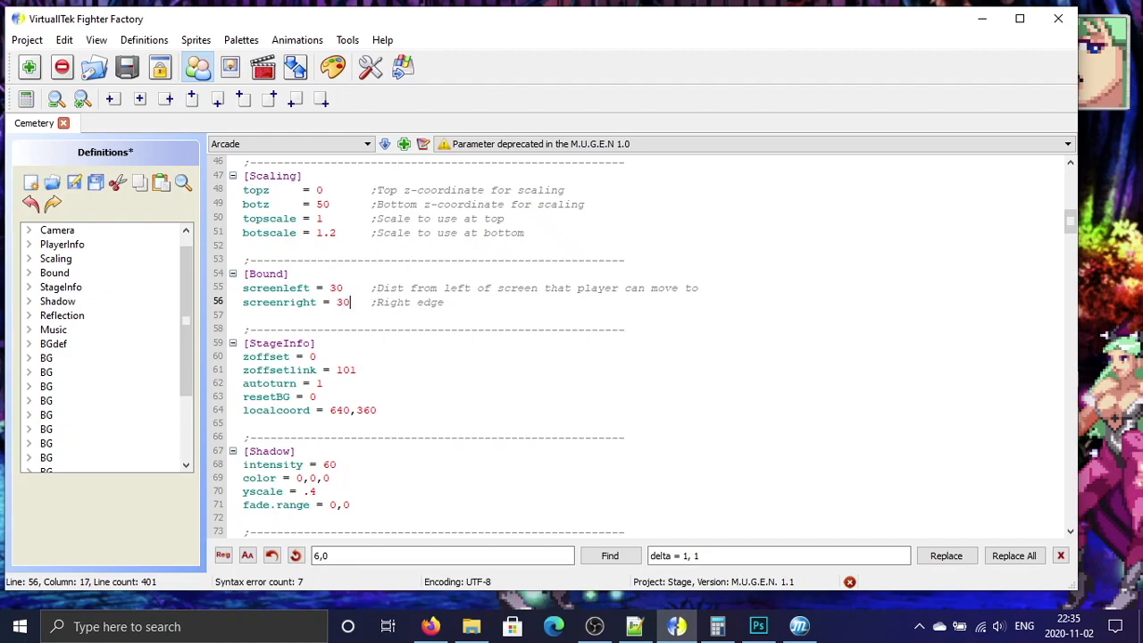
{"action": "left_click", "coordinate": [96, 181]}
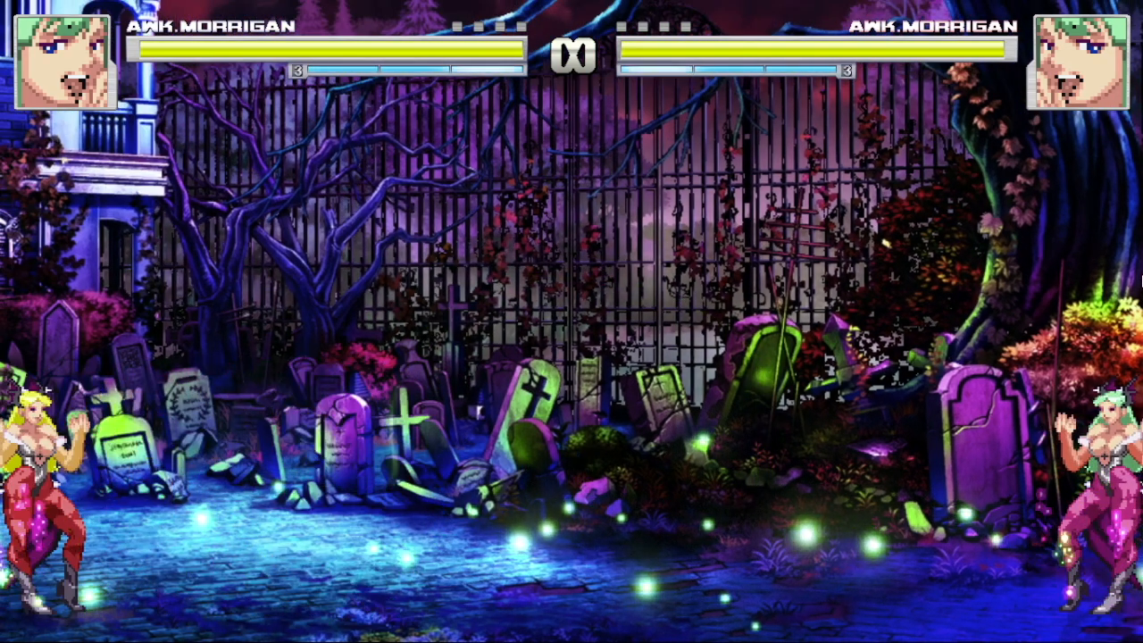
Step: Set p1startx to -200 and p2startx to 200 in [PlayerInfo], save the definitions, and check the start positions in the game
{"action": "key", "text": "alt+Tab"}
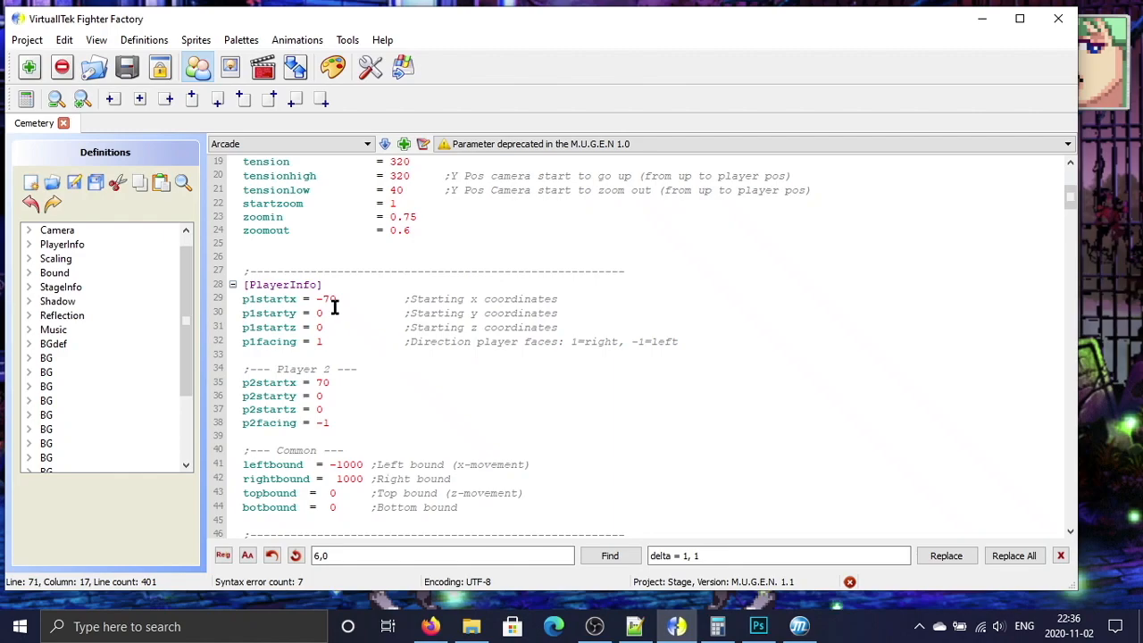
{"action": "left_click", "coordinate": [327, 299]}
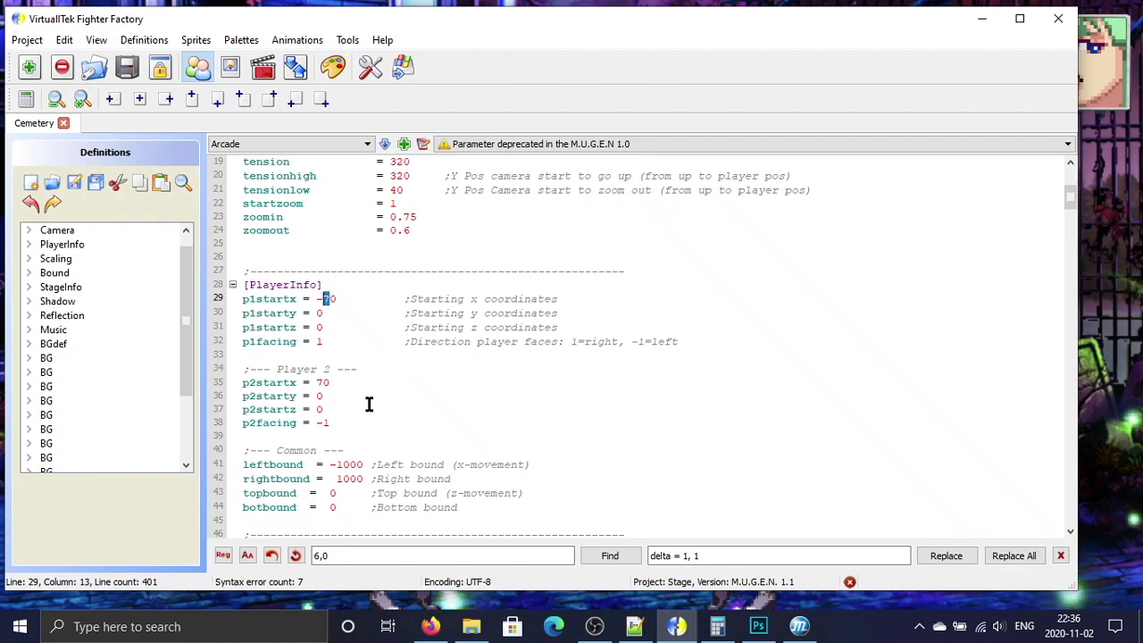
{"action": "type", "text": "00"}
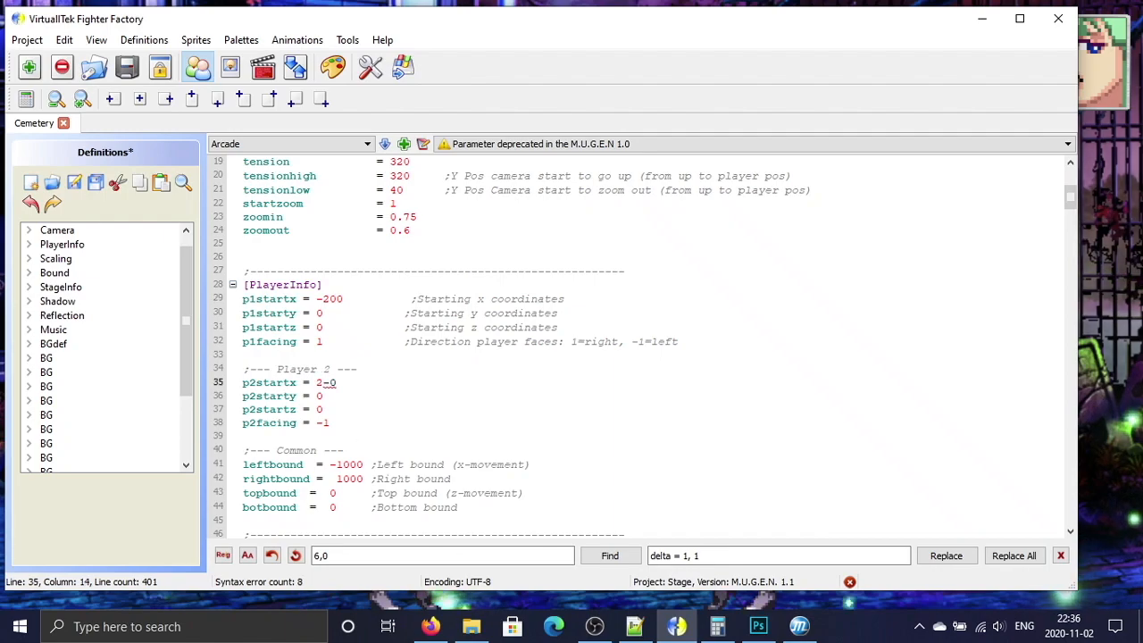
{"action": "key", "text": "BackSpace"}
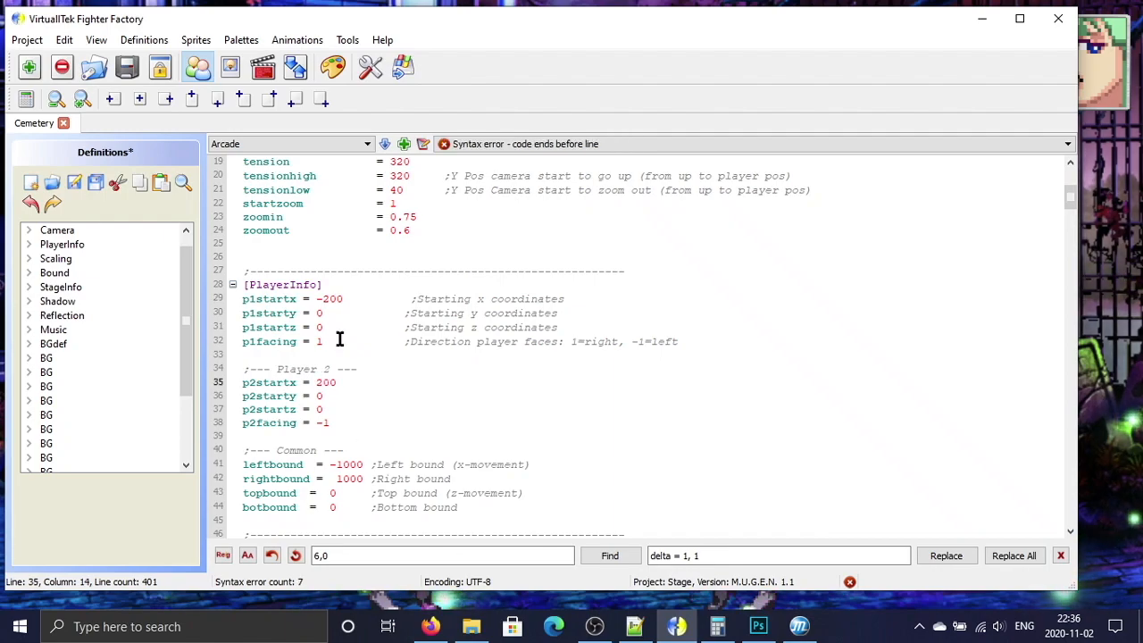
{"action": "left_click", "coordinate": [75, 183]}
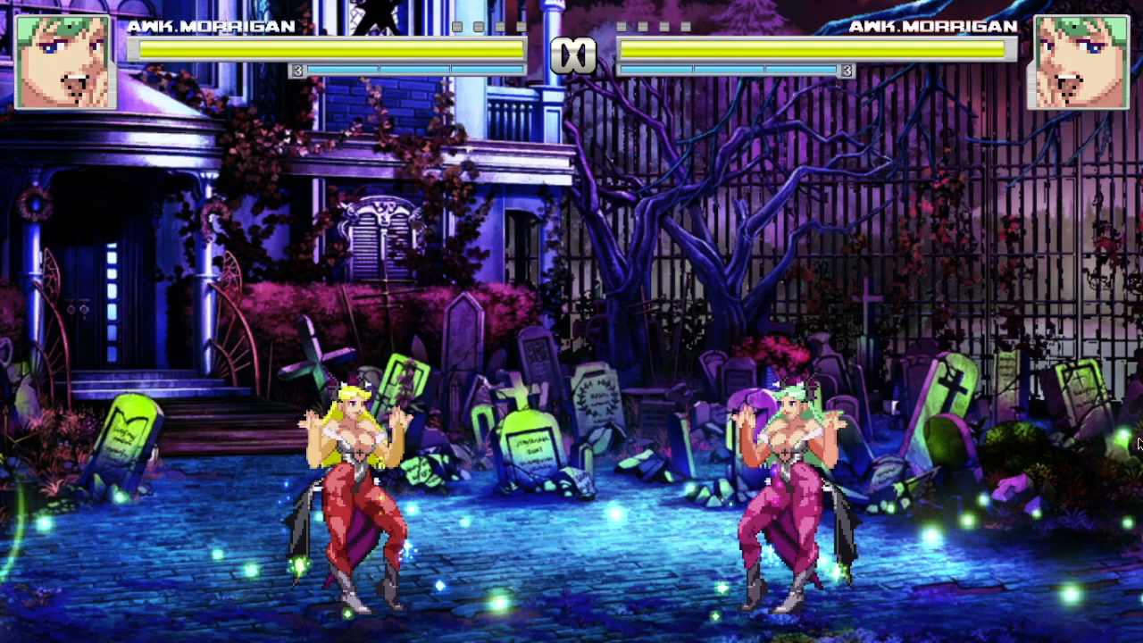
Step: Duplicate the Player 2 block twice beneath itself in [PlayerInfo] and set the first copy's facing to 1
{"action": "key", "text": "alt+Tab"}
{"action": "left_click_drag", "start_coordinate": [346, 422], "coordinate": [217, 370]}
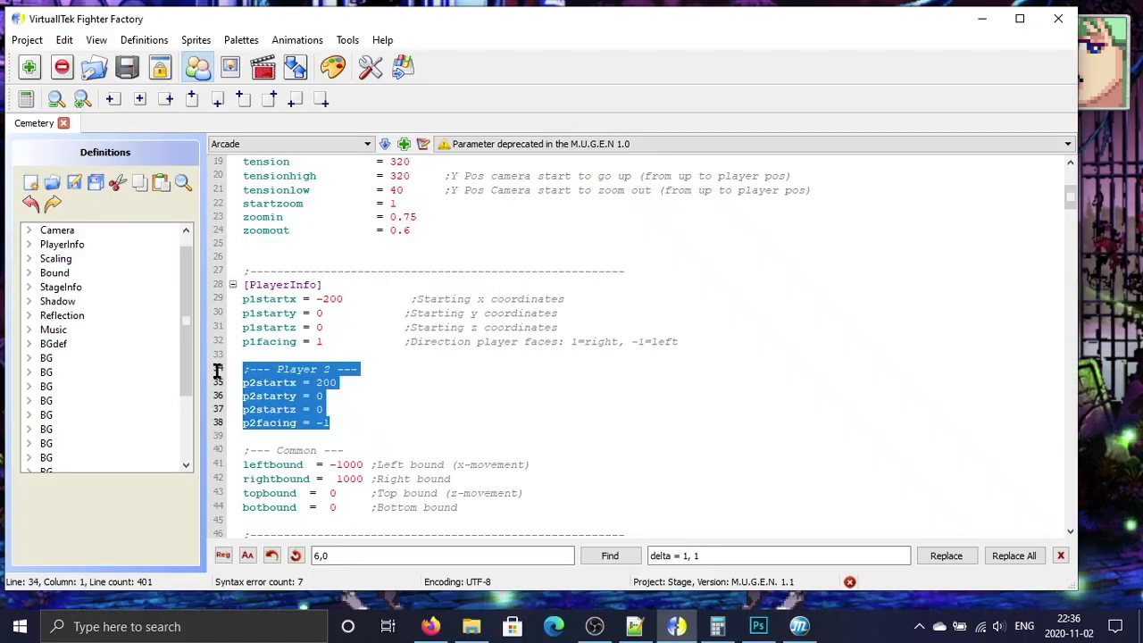
{"action": "key", "text": "ctrl+c"}
{"action": "left_click", "coordinate": [370, 422]}
{"action": "key", "text": "Return"}
{"action": "key", "text": "Return"}
{"action": "key", "text": "ctrl+v"}
{"action": "key", "text": "Return"}
{"action": "key", "text": "Return"}
{"action": "key", "text": "ctrl+v"}
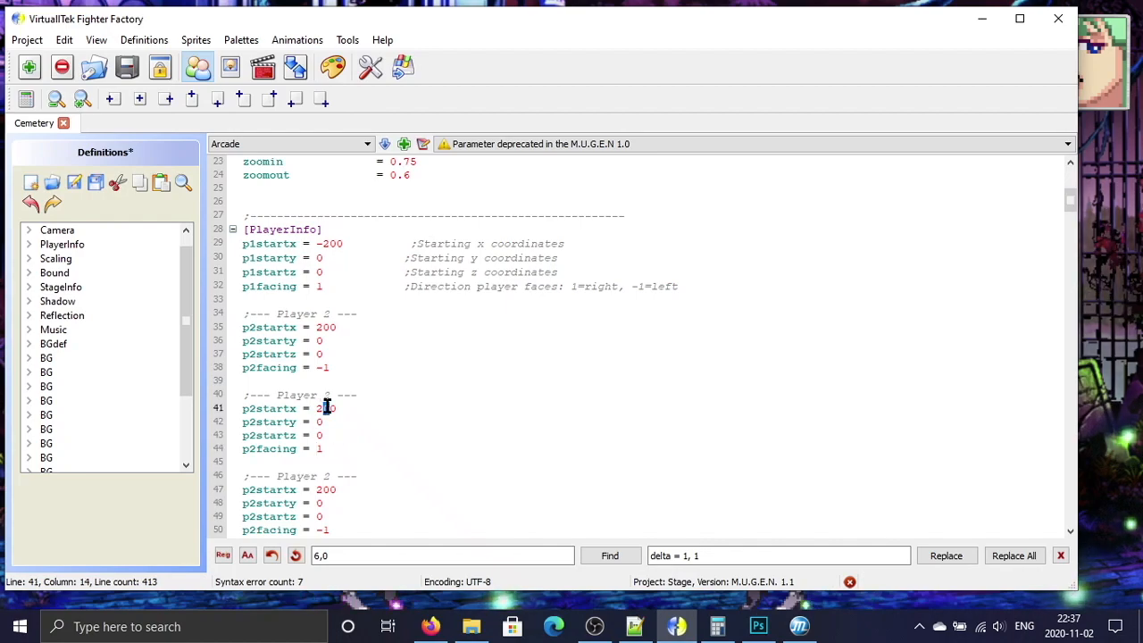
Step: Label the copied blocks Player 3 and Player 4, give their parameters p3 and p4 prefixes, and set both startx values to 260
{"action": "left_click", "coordinate": [325, 490]}
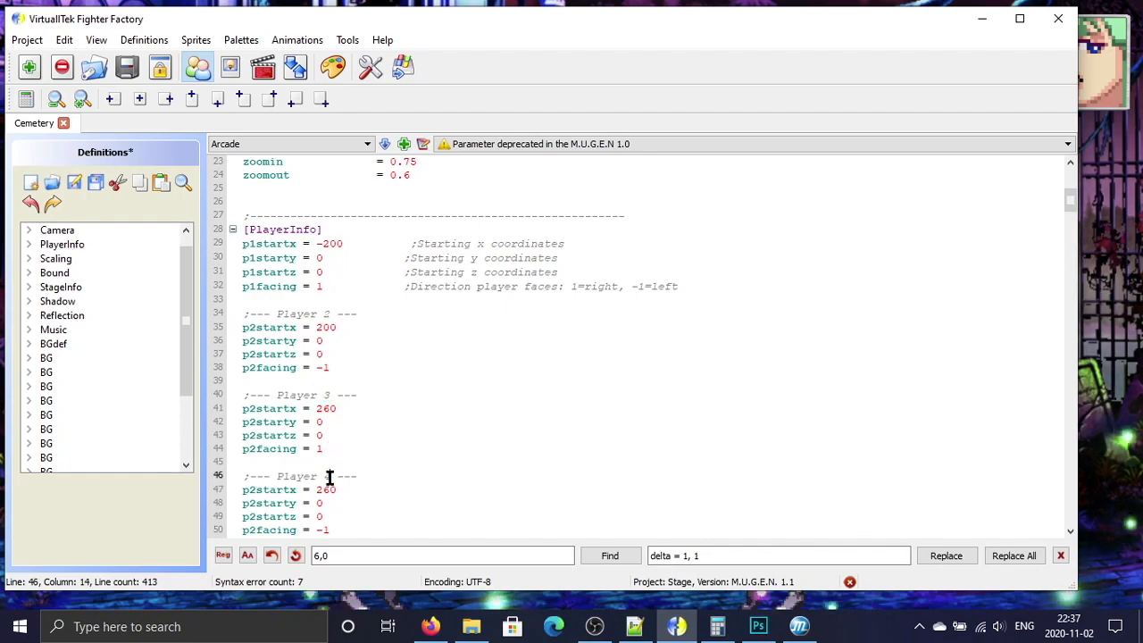
{"action": "left_click", "coordinate": [251, 409]}
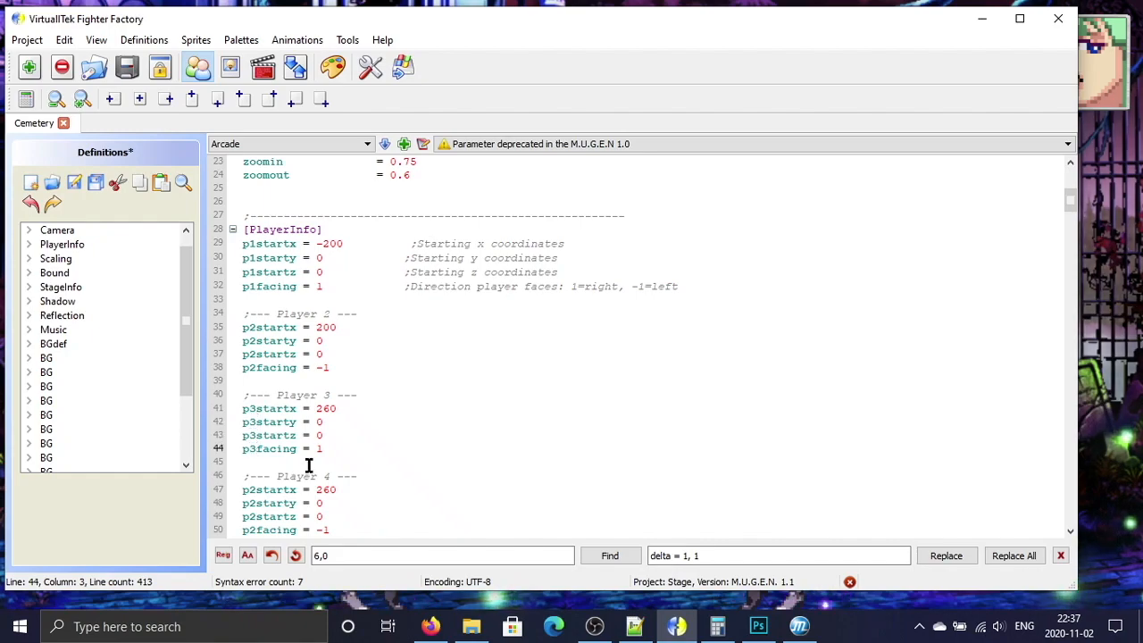
{"action": "left_click", "coordinate": [251, 490]}
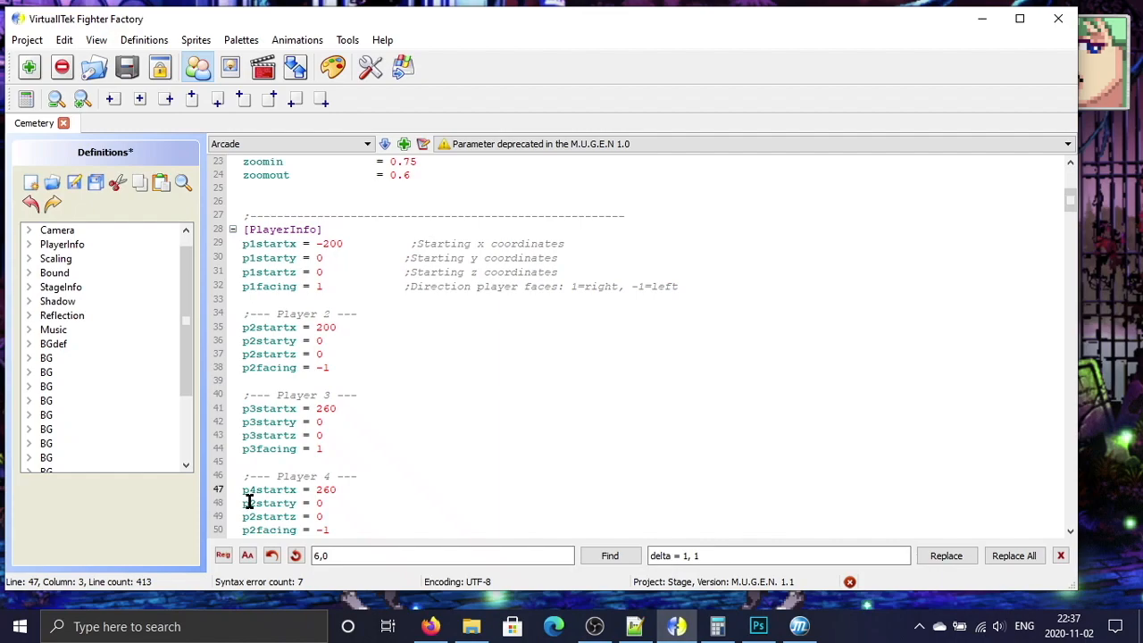
{"action": "left_click", "coordinate": [253, 502]}
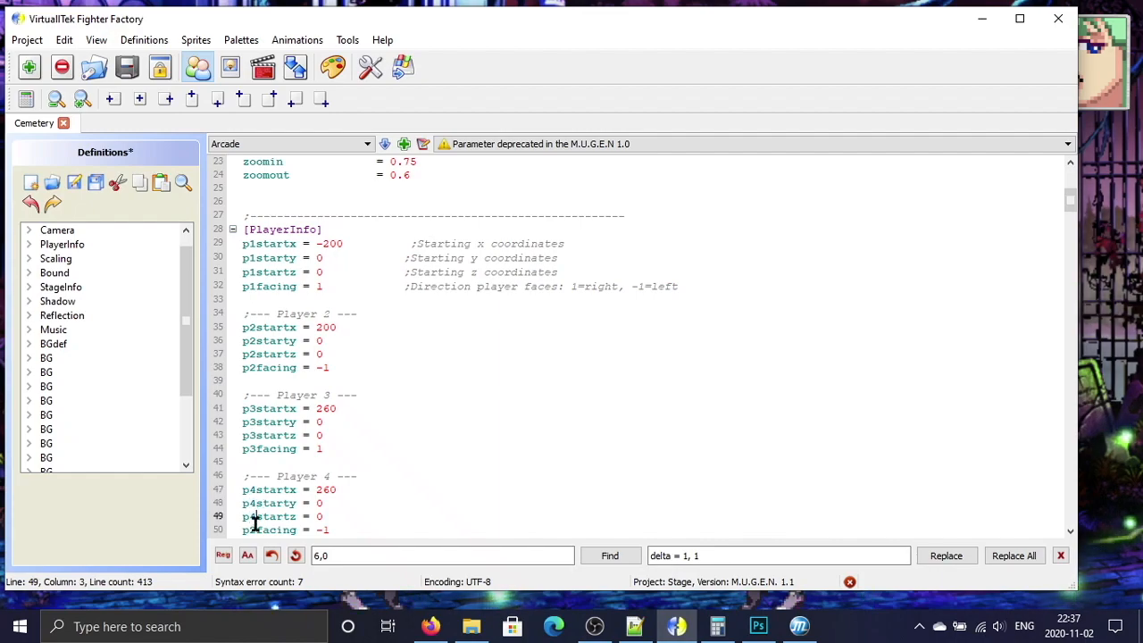
{"action": "left_click", "coordinate": [372, 485]}
{"action": "left_click", "coordinate": [386, 457]}
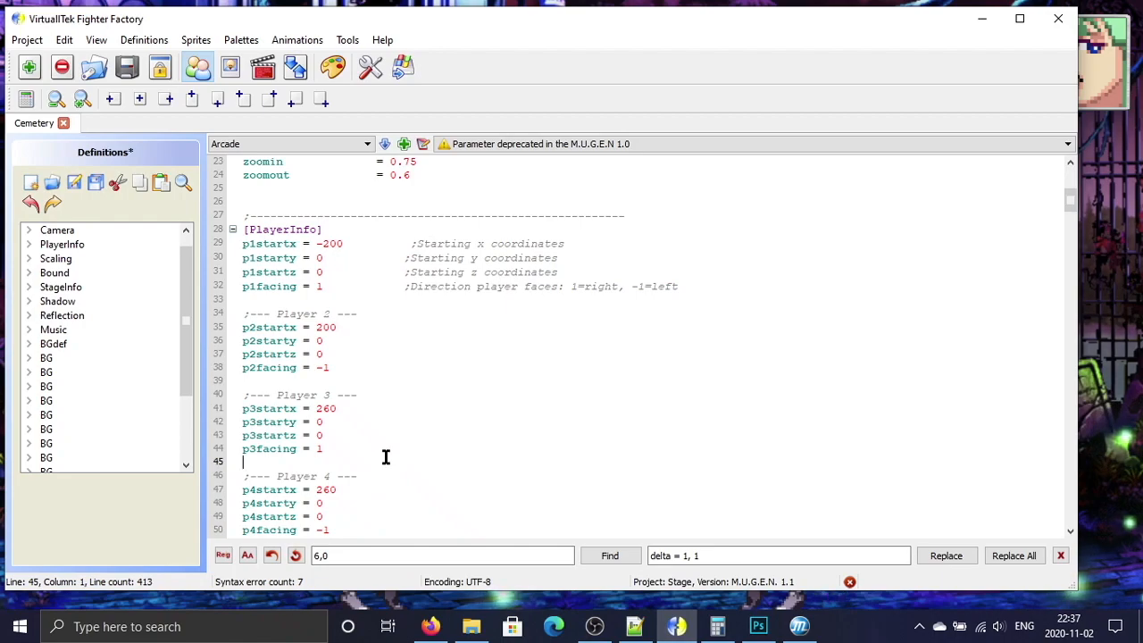
Step: Save the definitions, test the start positions in a team match with Ryu, and correct p3startx to -260
{"action": "scroll", "coordinate": [386, 457], "scroll_direction": "down", "scroll_amount": 1}
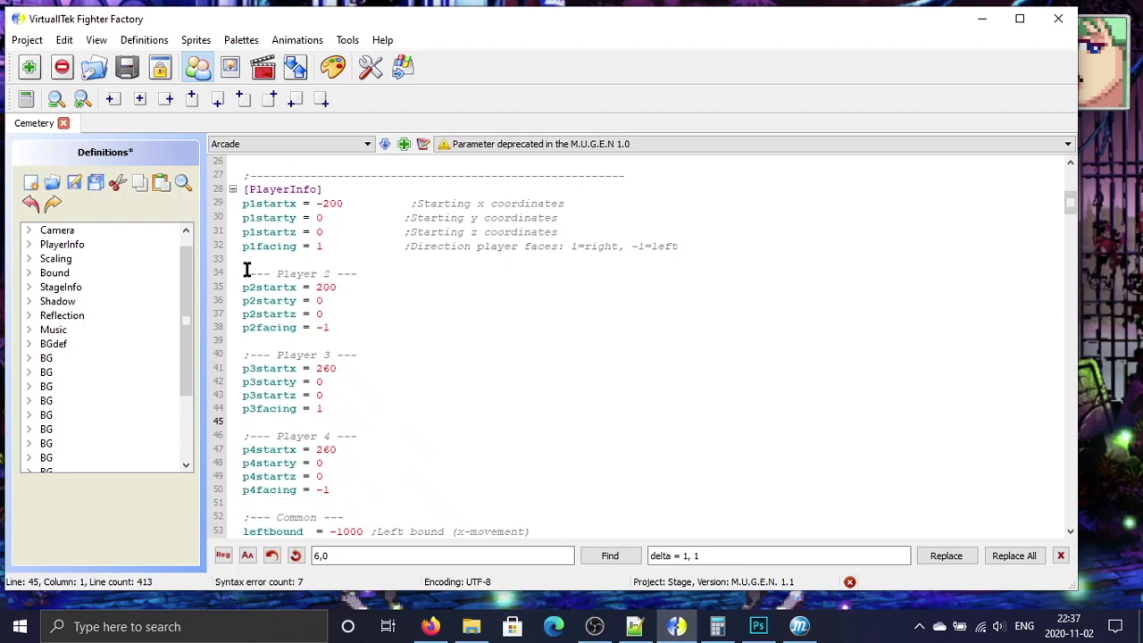
{"action": "left_click", "coordinate": [74, 182]}
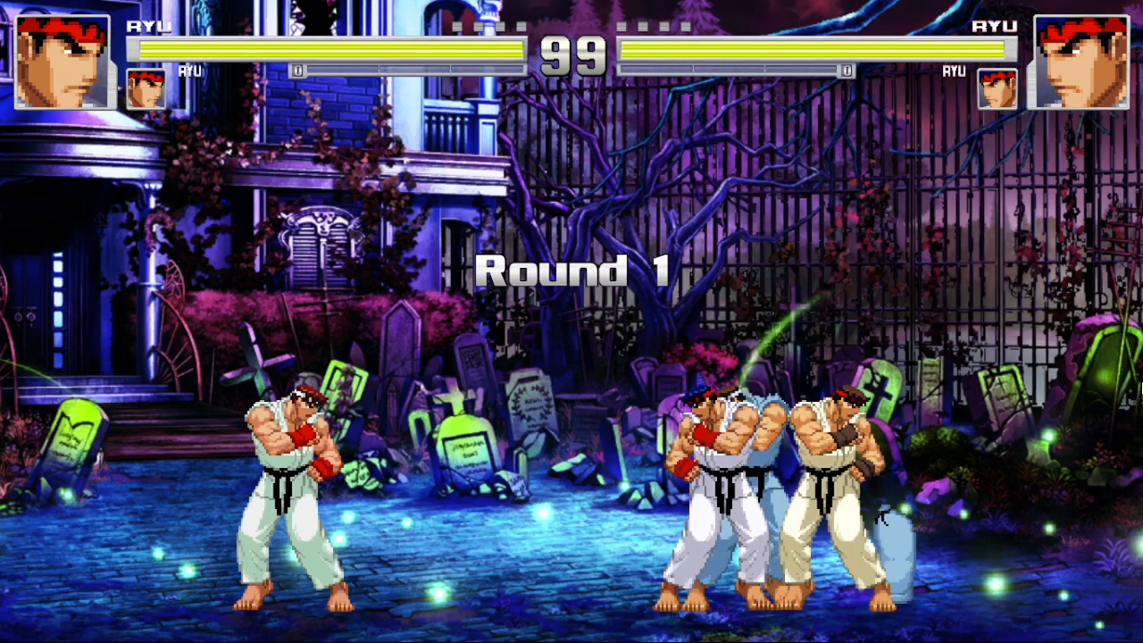
{"action": "key", "text": "alt+Tab"}
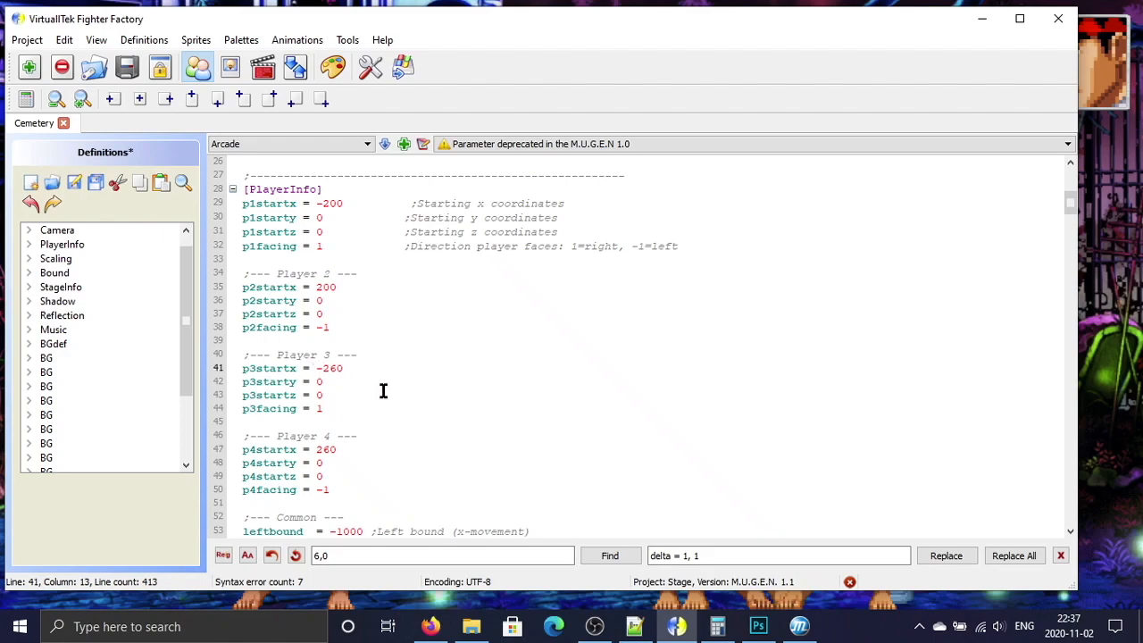
Step: Save the definitions and reload the team match to check the start positions of all four players
{"action": "left_click", "coordinate": [75, 187]}
{"action": "left_click", "coordinate": [1131, 506]}
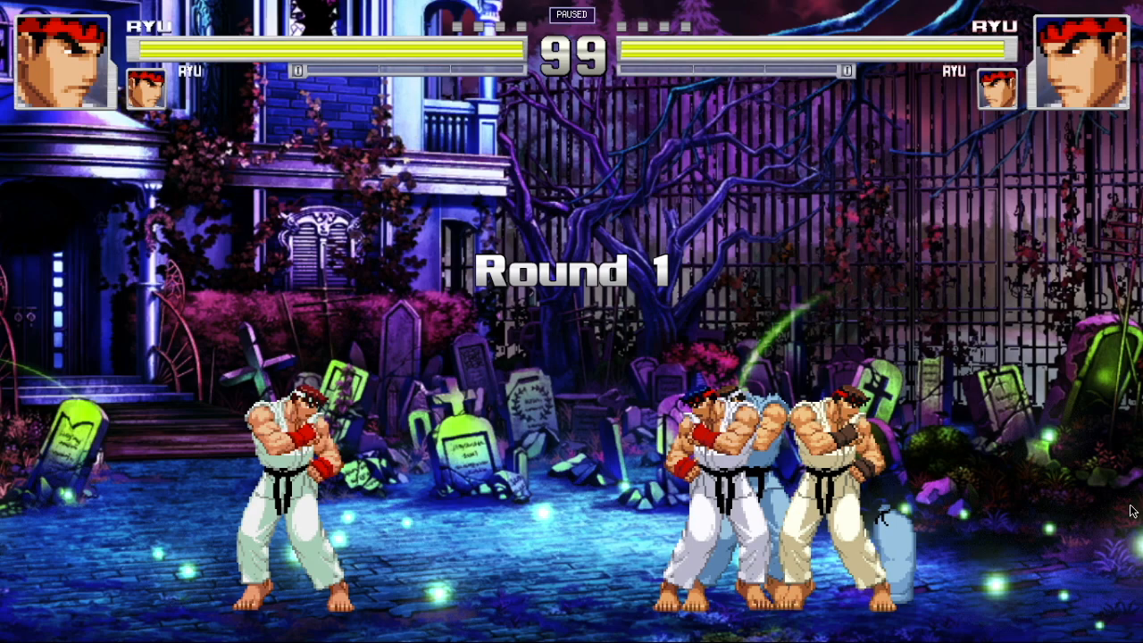
{"action": "key", "text": "shift+F4"}
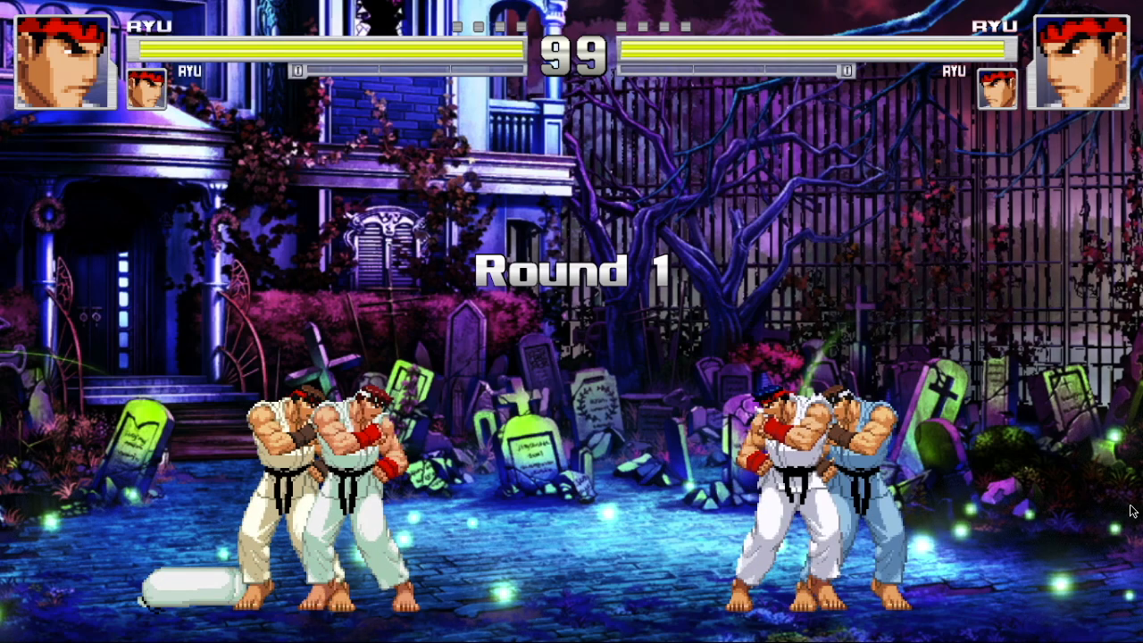
{"action": "key", "text": "Pause"}
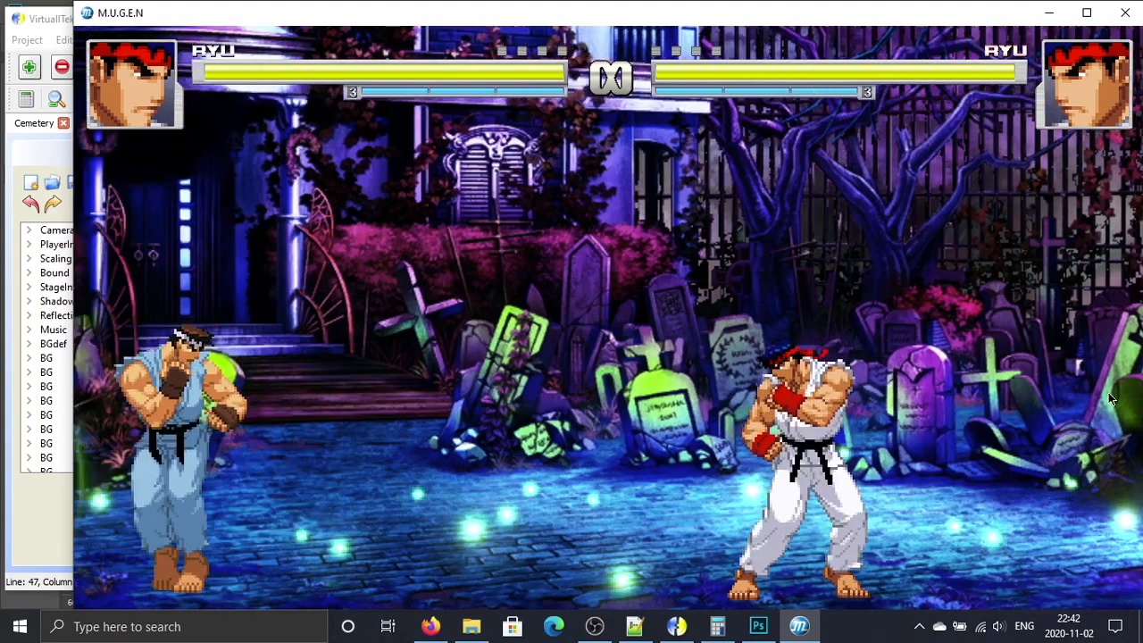
Step: Set tension to 200 in [Camera], save the definitions, and reload the match to test the horizontal camera movement
{"action": "key", "text": "alt+Tab"}
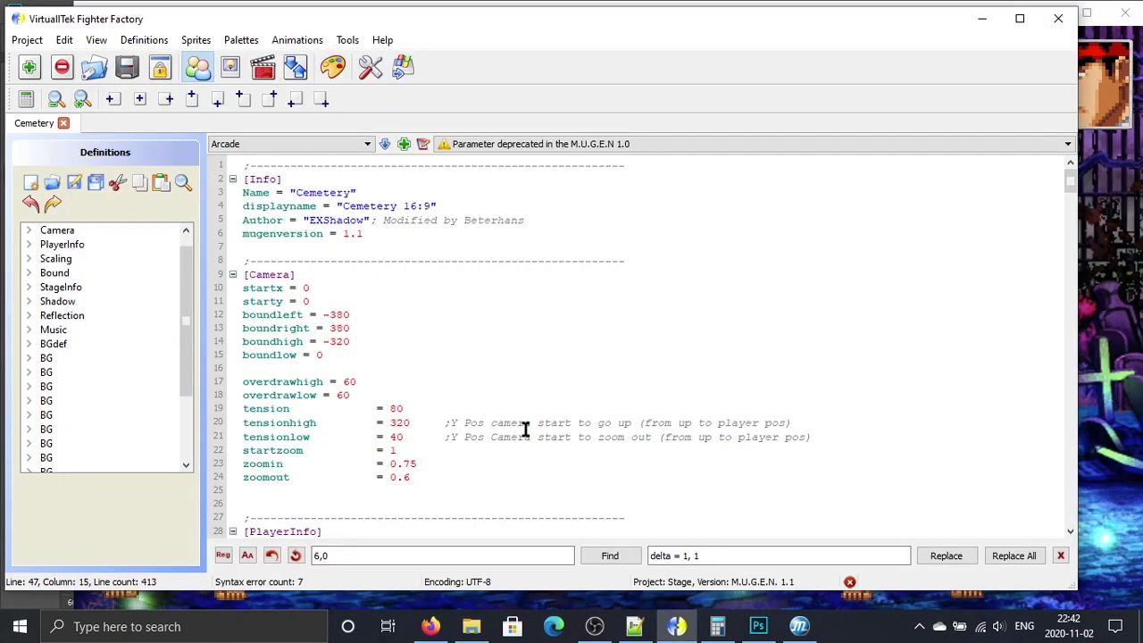
{"action": "double_click", "coordinate": [396, 409]}
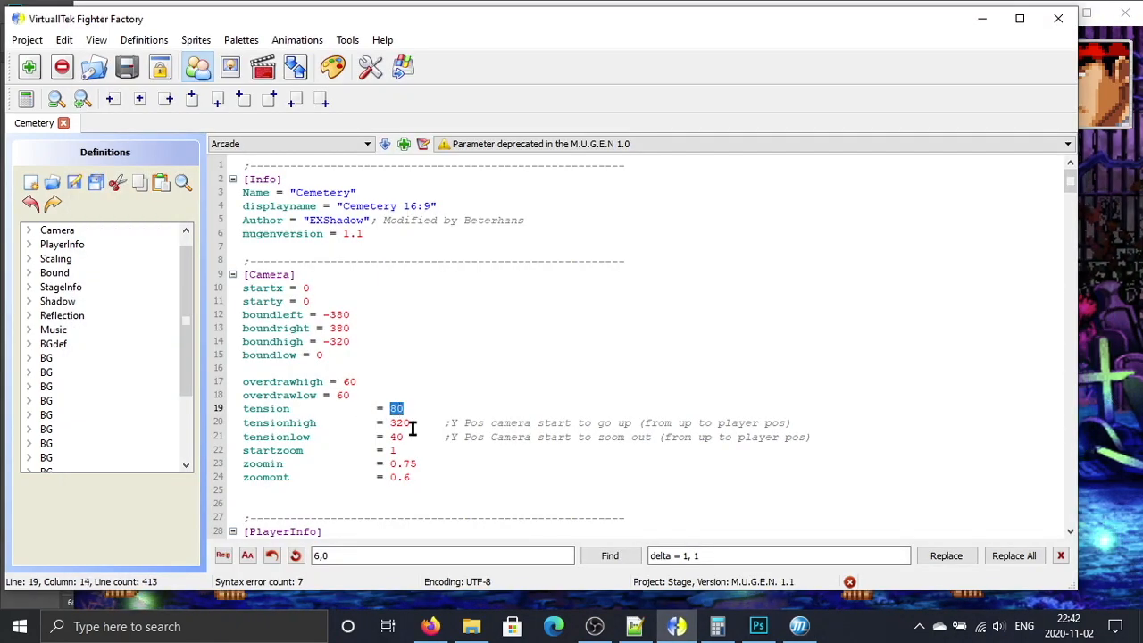
{"action": "left_click", "coordinate": [1101, 443]}
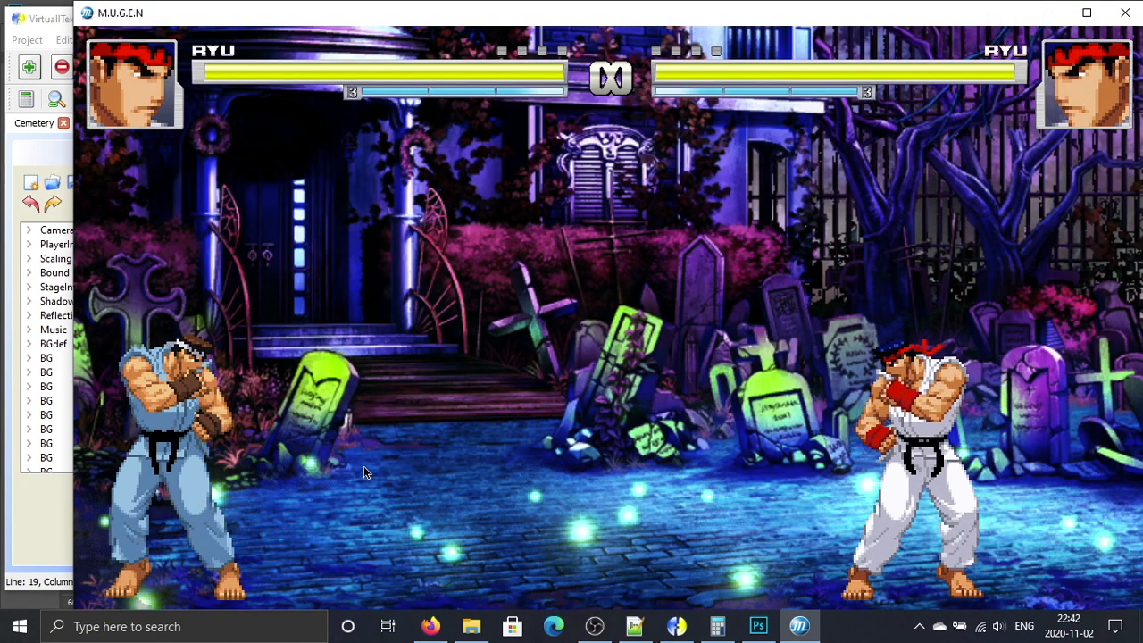
{"action": "left_click", "coordinate": [46, 530]}
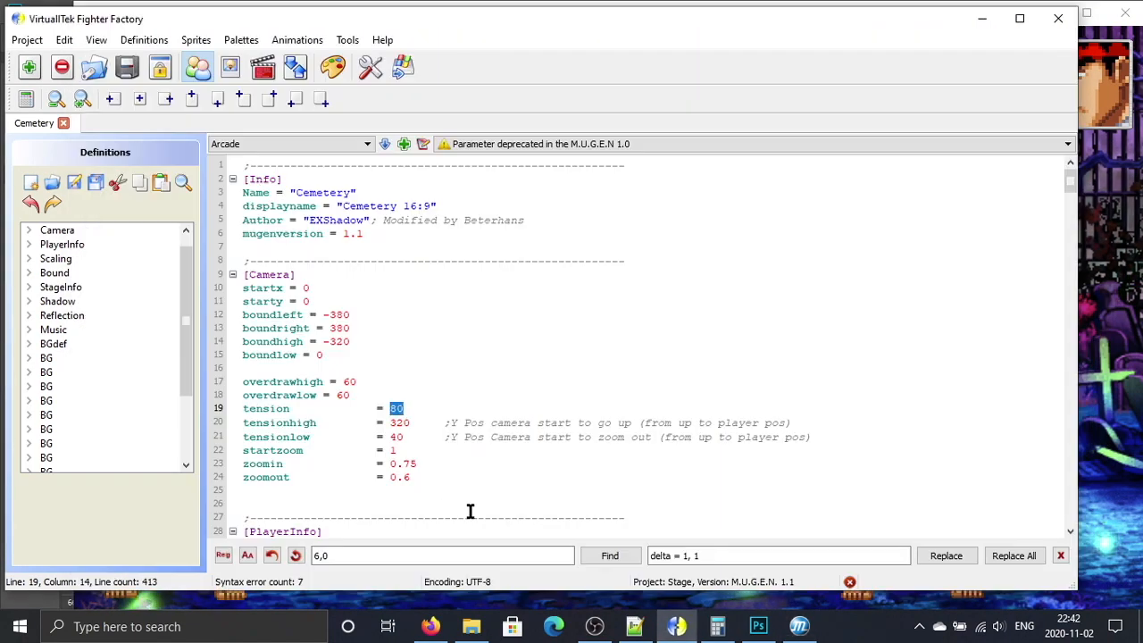
{"action": "left_click", "coordinate": [74, 182]}
{"action": "left_click", "coordinate": [1127, 382]}
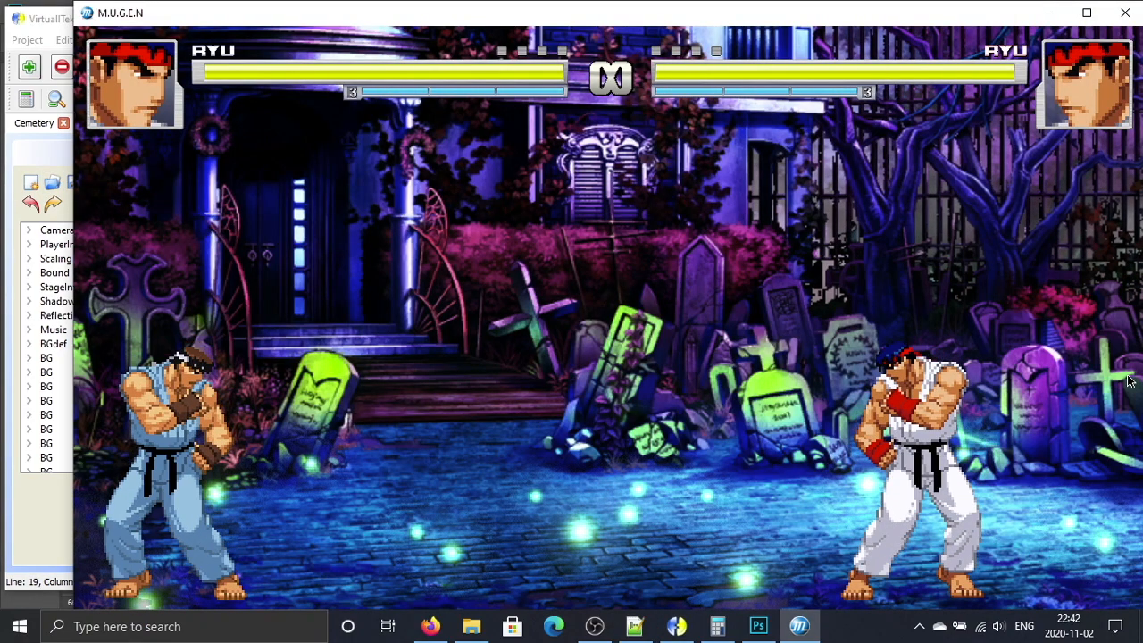
{"action": "key", "text": "shift+F4"}
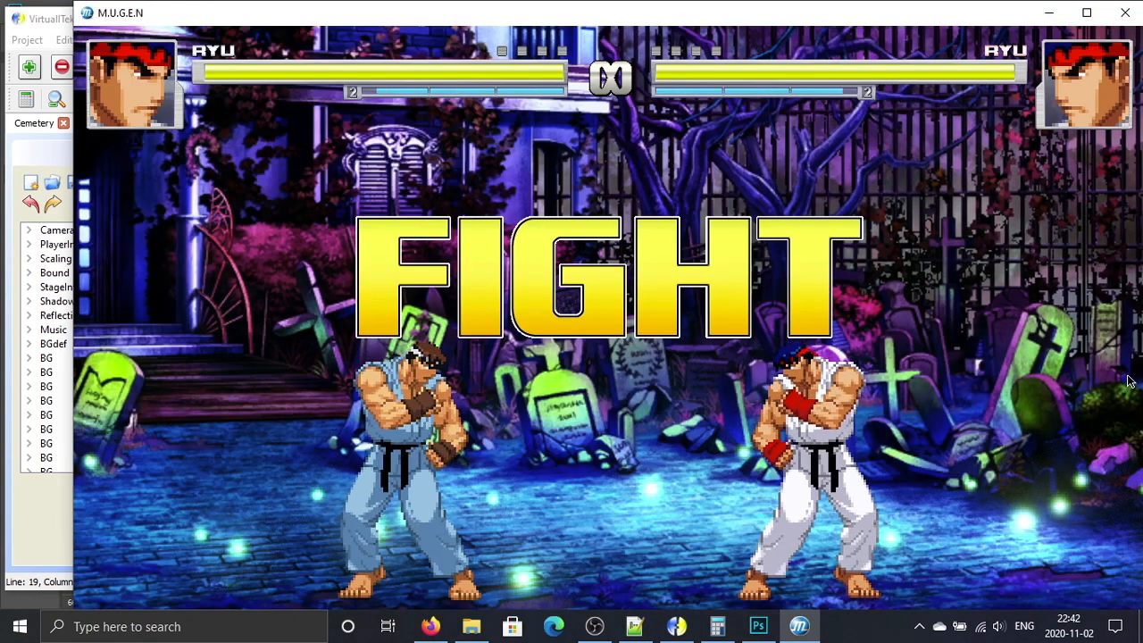
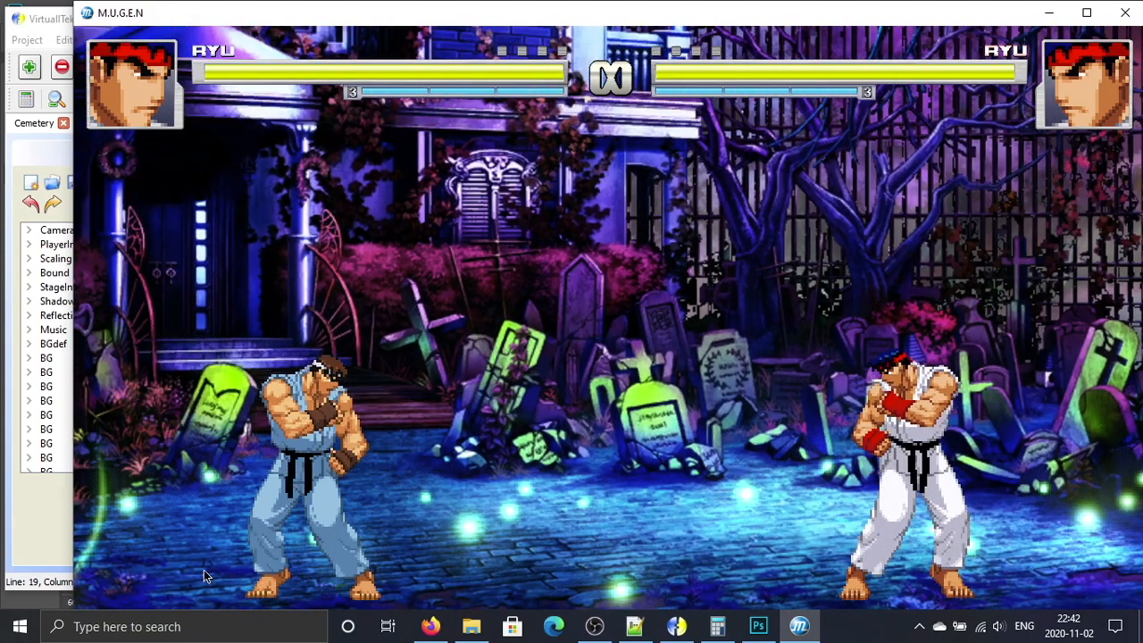
Step: Set tensionlow to 0 in [Camera], save the definitions, and test the camera with a jumping Ryu in the game
{"action": "left_click", "coordinate": [146, 580]}
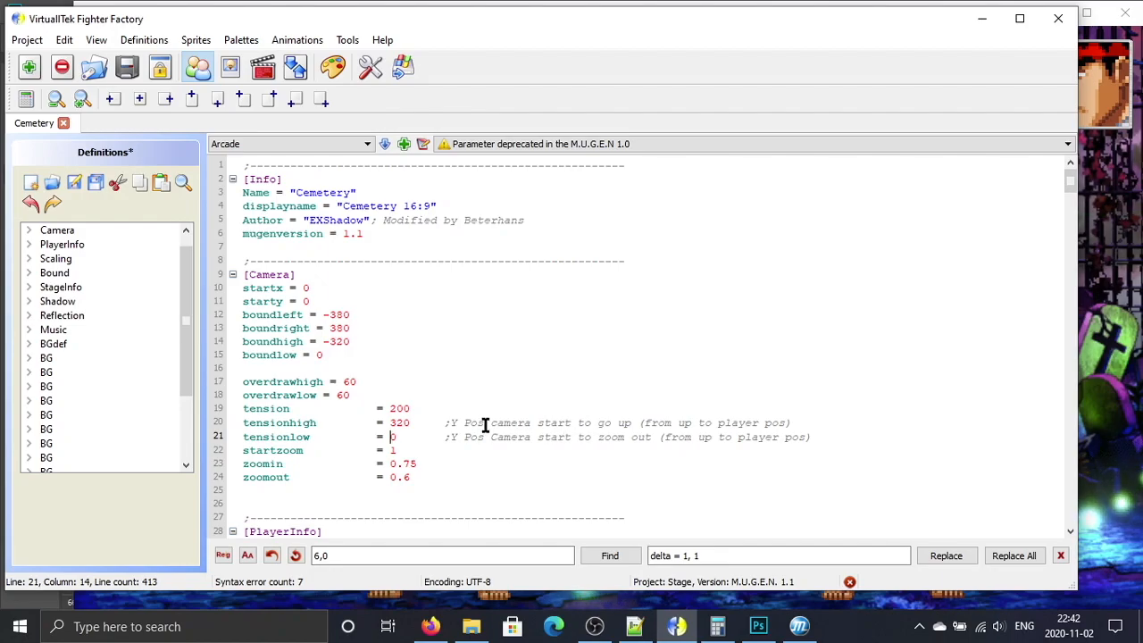
{"action": "left_click", "coordinate": [1112, 430]}
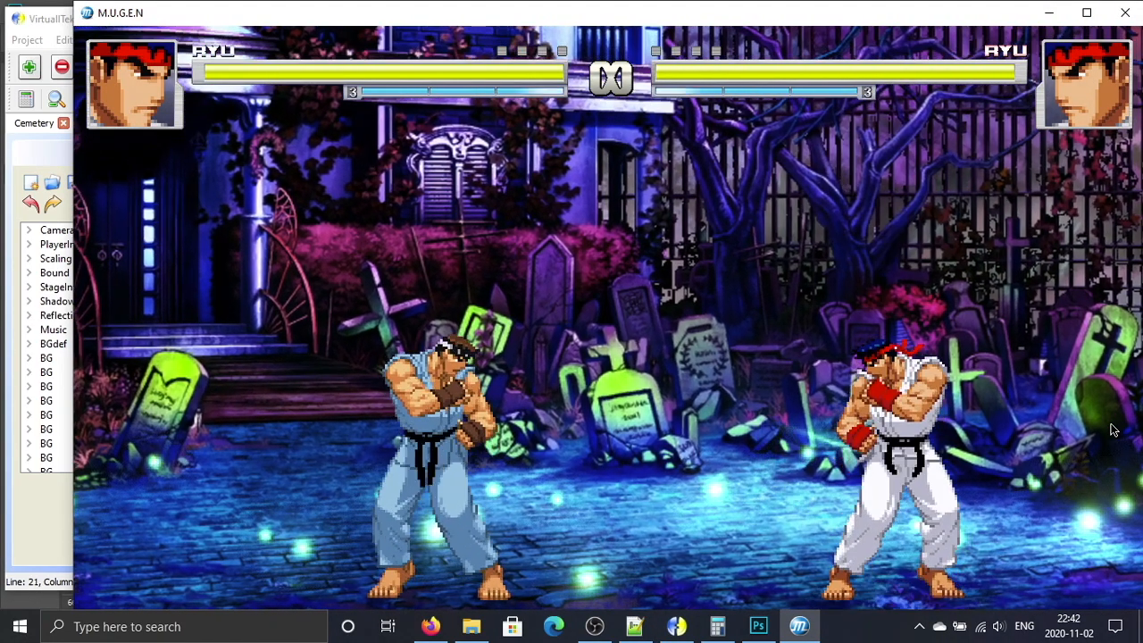
{"action": "key", "text": "alt+Tab"}
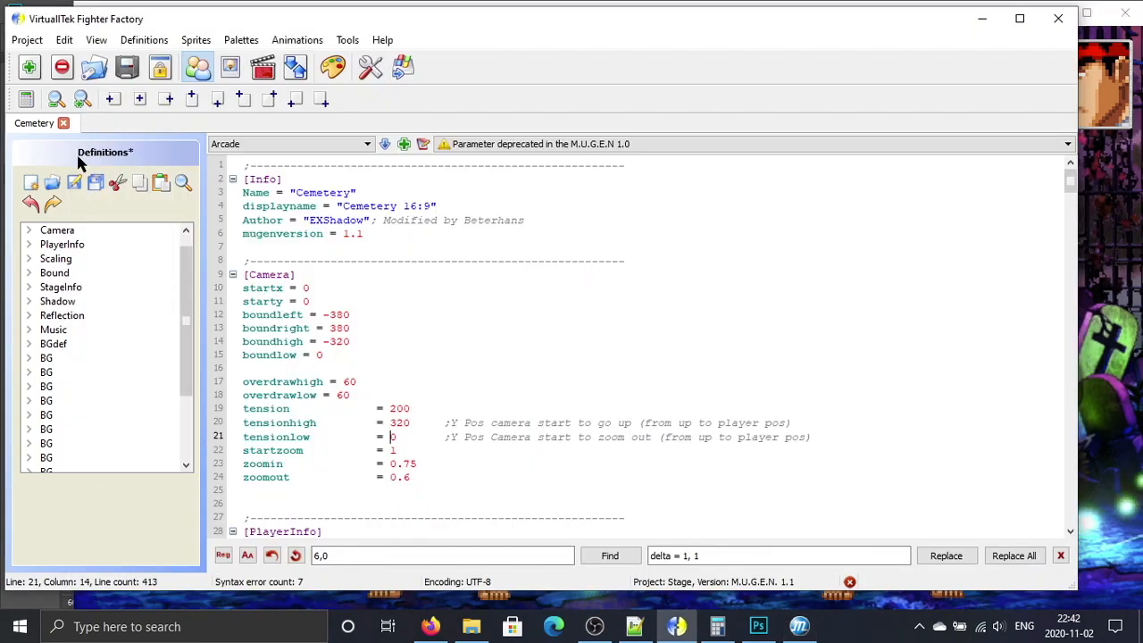
{"action": "left_click", "coordinate": [1130, 241]}
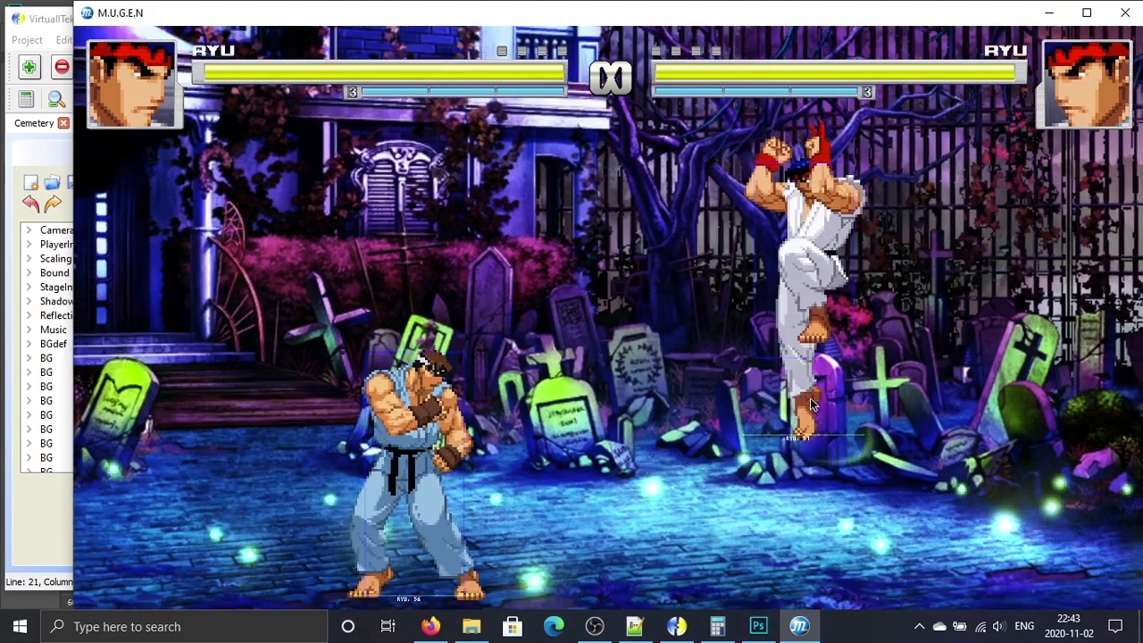
Step: Set tensionhigh to 100 in [Camera], save the definitions, and test the vertical camera movement in the game
{"action": "key", "text": "alt+Tab"}
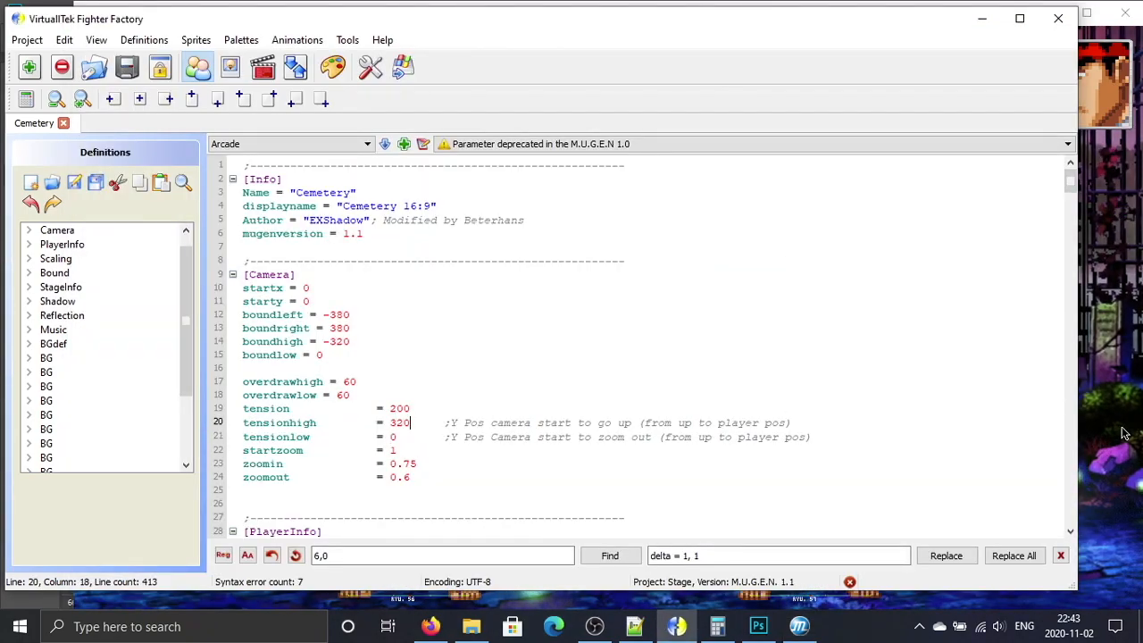
{"action": "key", "text": "alt+Tab"}
{"action": "key", "text": "alt+Tab"}
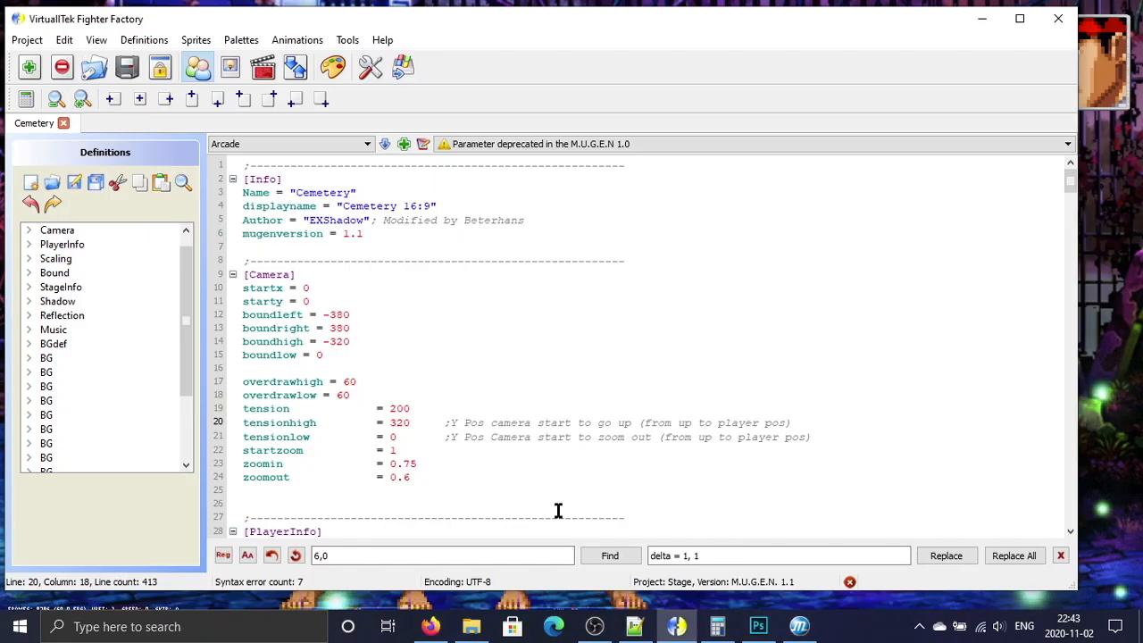
{"action": "key", "text": "BackSpace"}
{"action": "key", "text": "BackSpace"}
{"action": "key", "text": "BackSpace"}
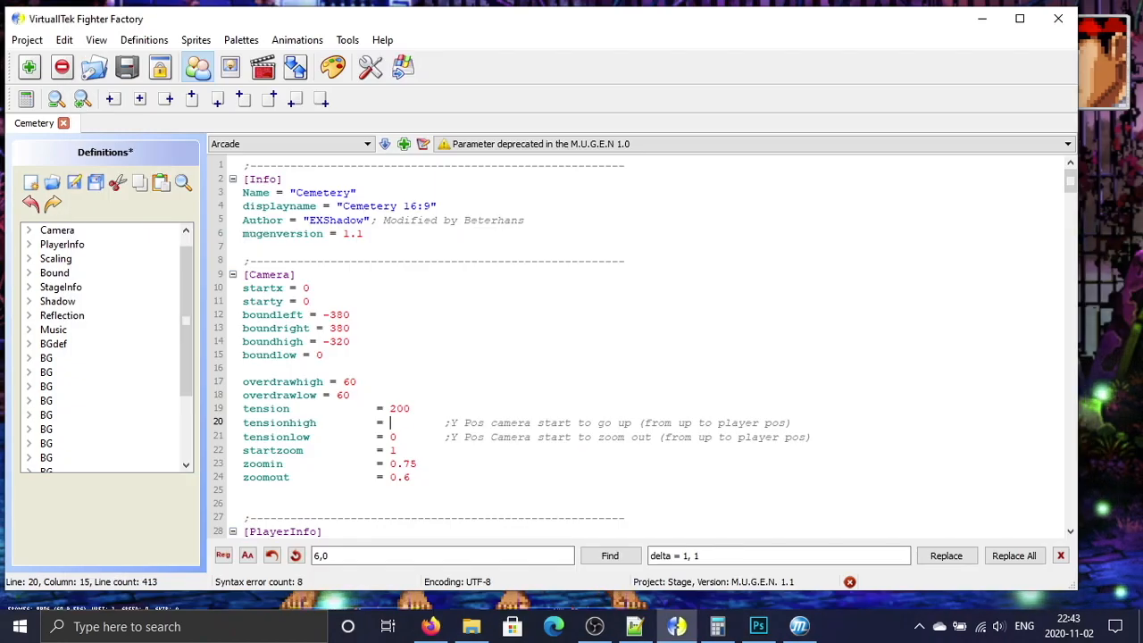
{"action": "type", "text": "00"}
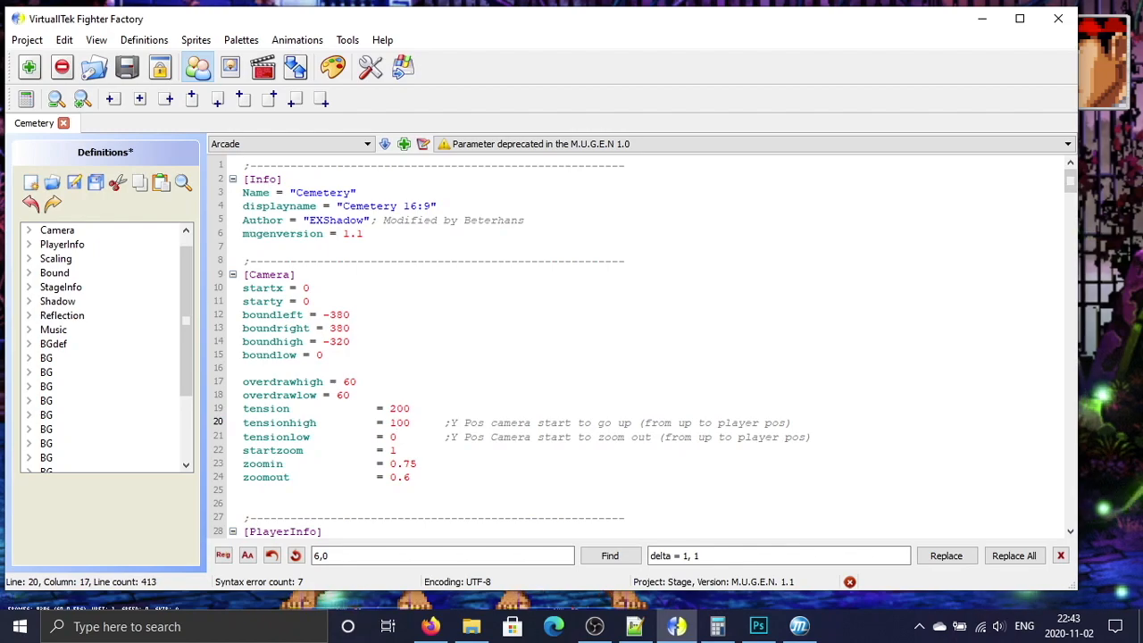
{"action": "left_click", "coordinate": [96, 183]}
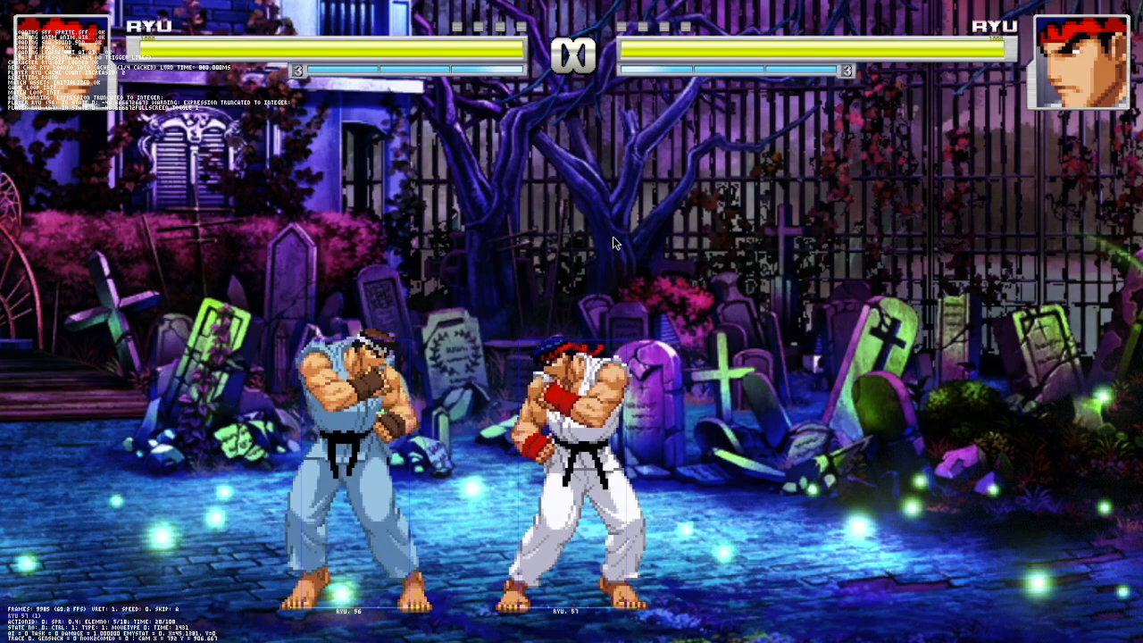
Step: Set tensionhigh to 200, save the definitions, reload the match, and make Ryu jump to test when the camera rises
{"action": "key", "text": "alt+Tab"}
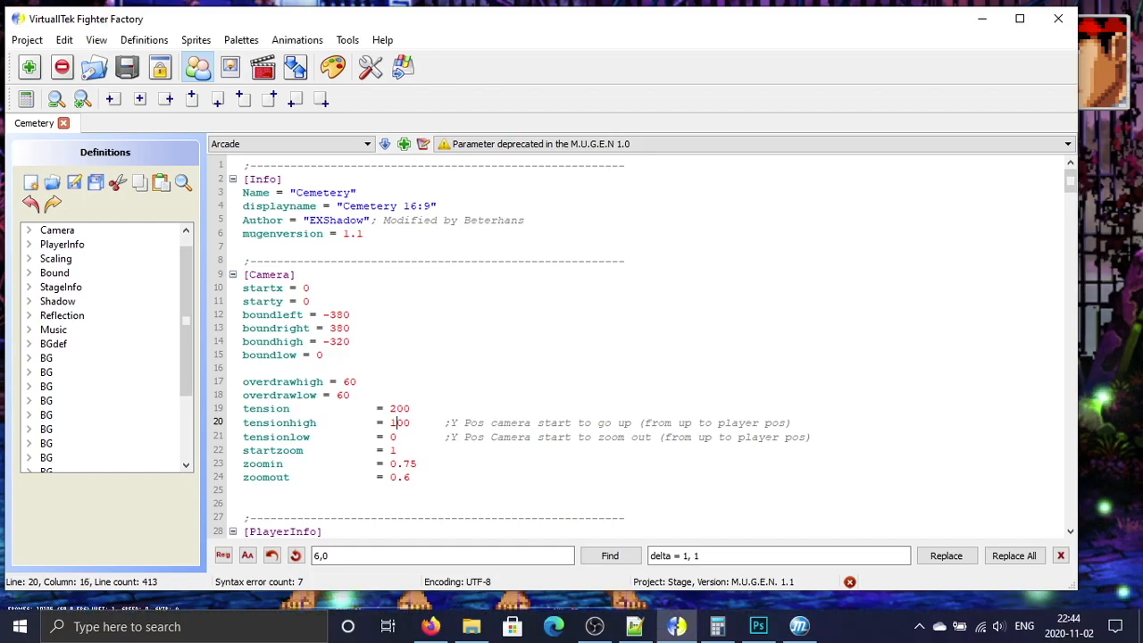
{"action": "left_click", "coordinate": [76, 184]}
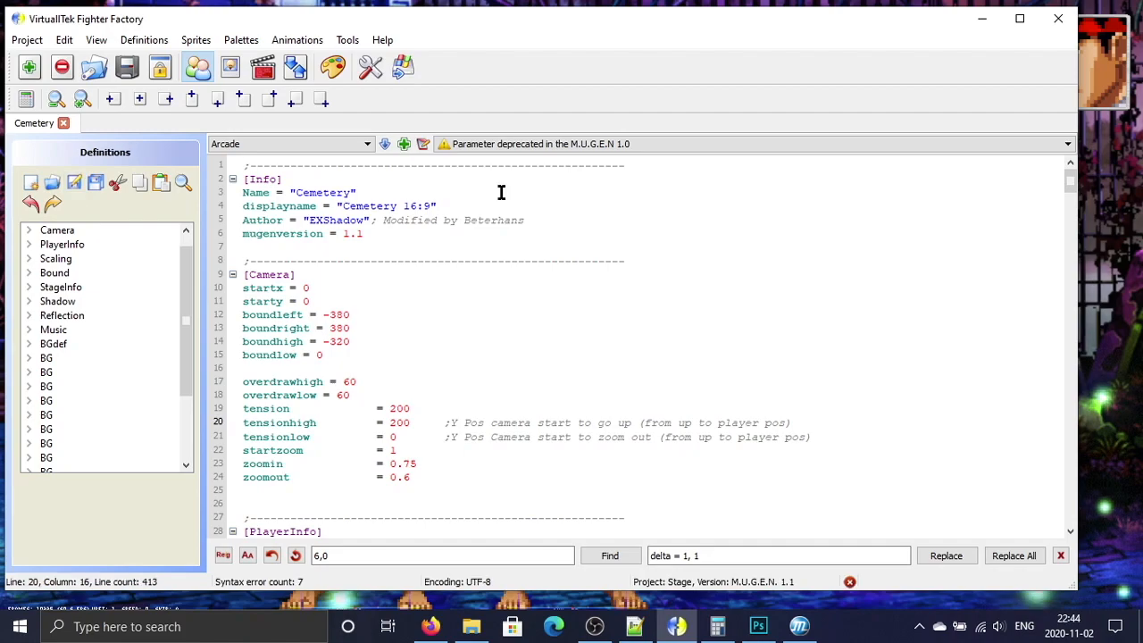
{"action": "left_click", "coordinate": [1116, 237]}
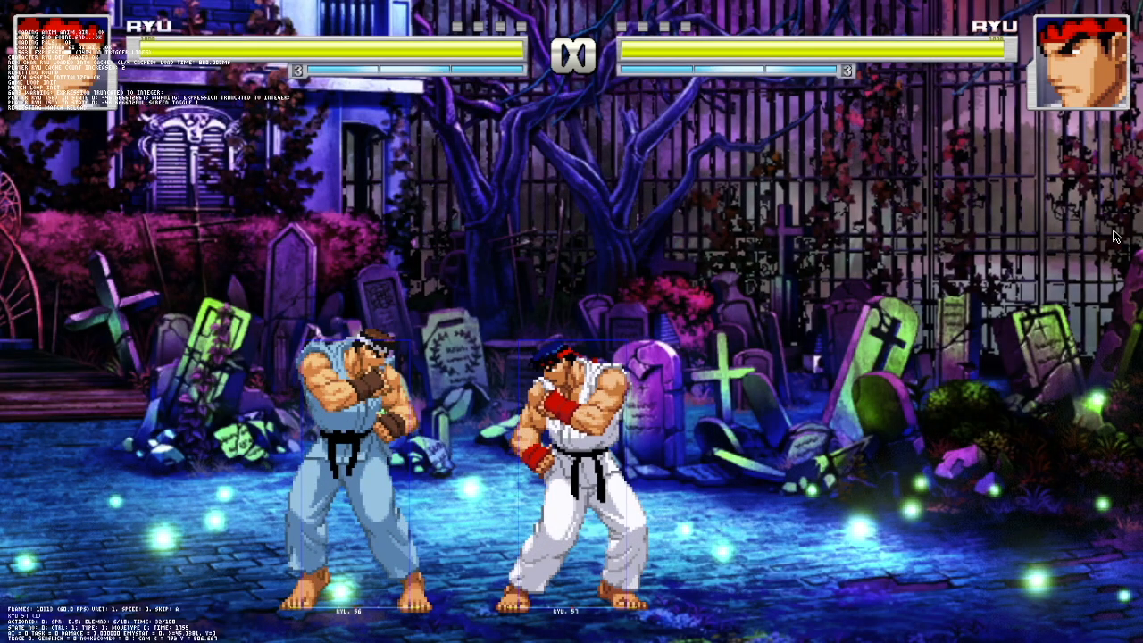
{"action": "key", "text": "shift+F4"}
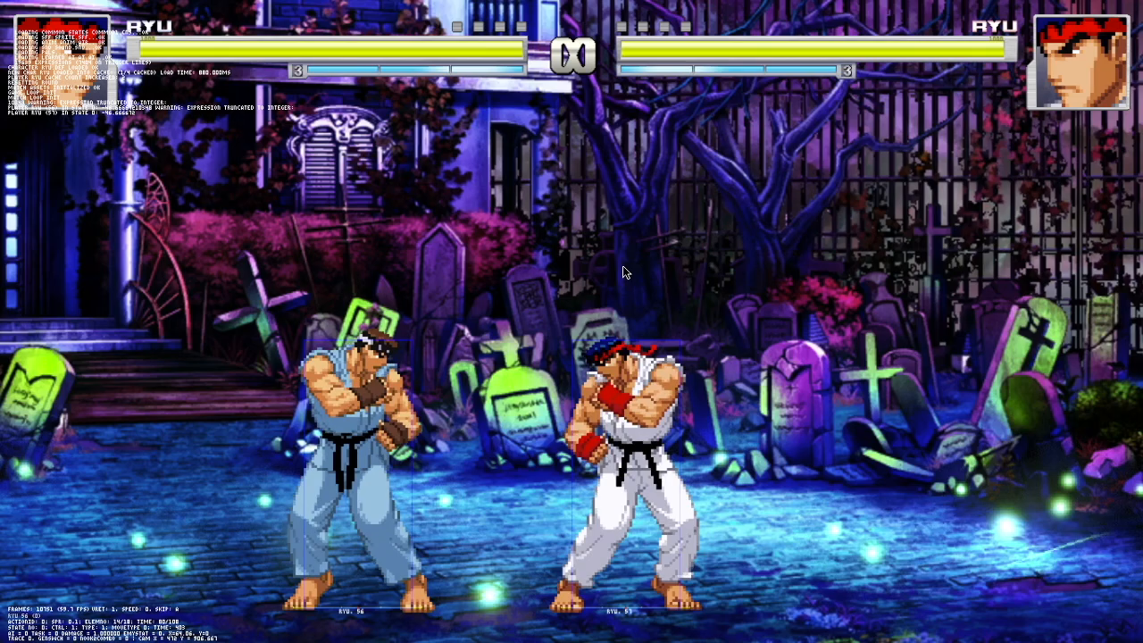
{"action": "key", "text": "Up"}
{"action": "key", "text": "Up"}
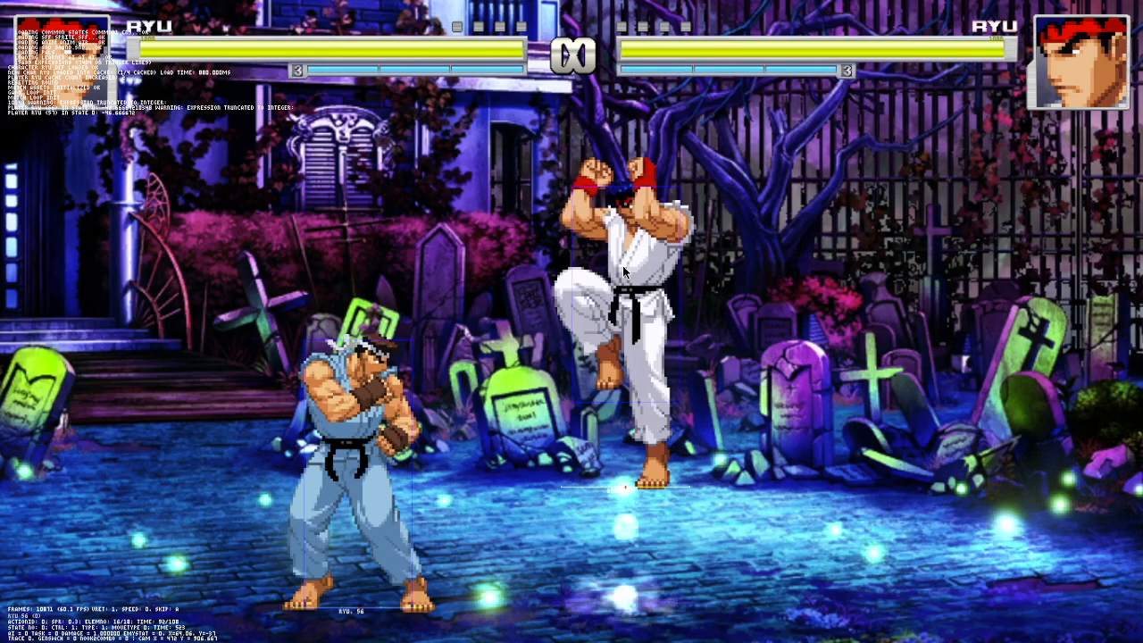
{"action": "key", "text": "Up"}
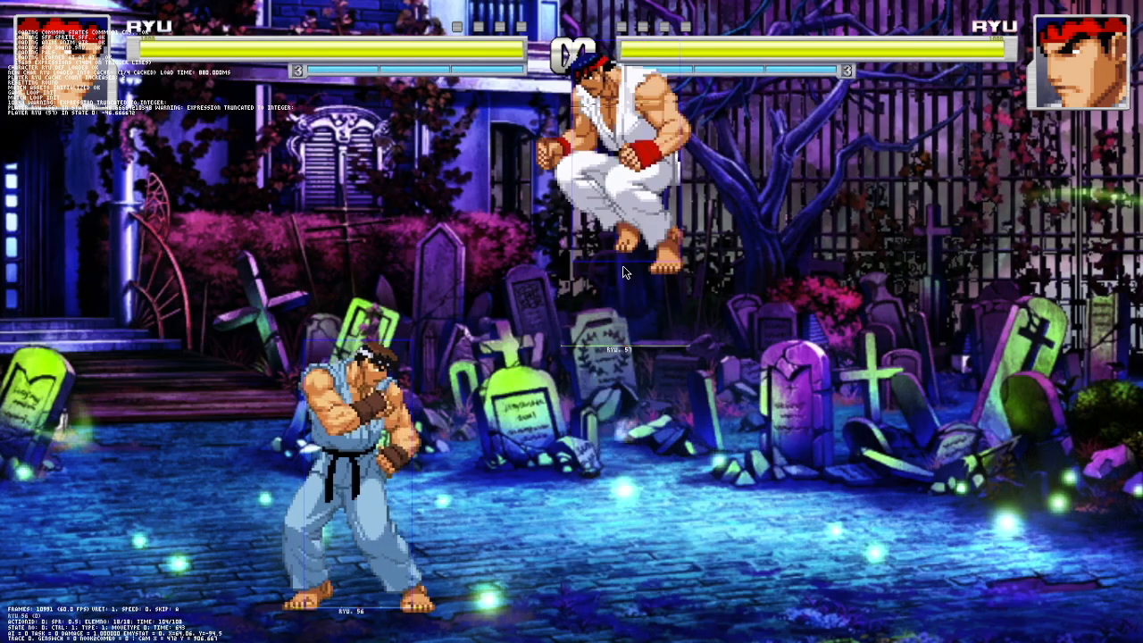
{"action": "key", "text": "Up"}
Step: Set tensionhigh to 300, save the definitions, and test the camera's rise in the game with several jumps
{"action": "key", "text": "alt+Tab"}
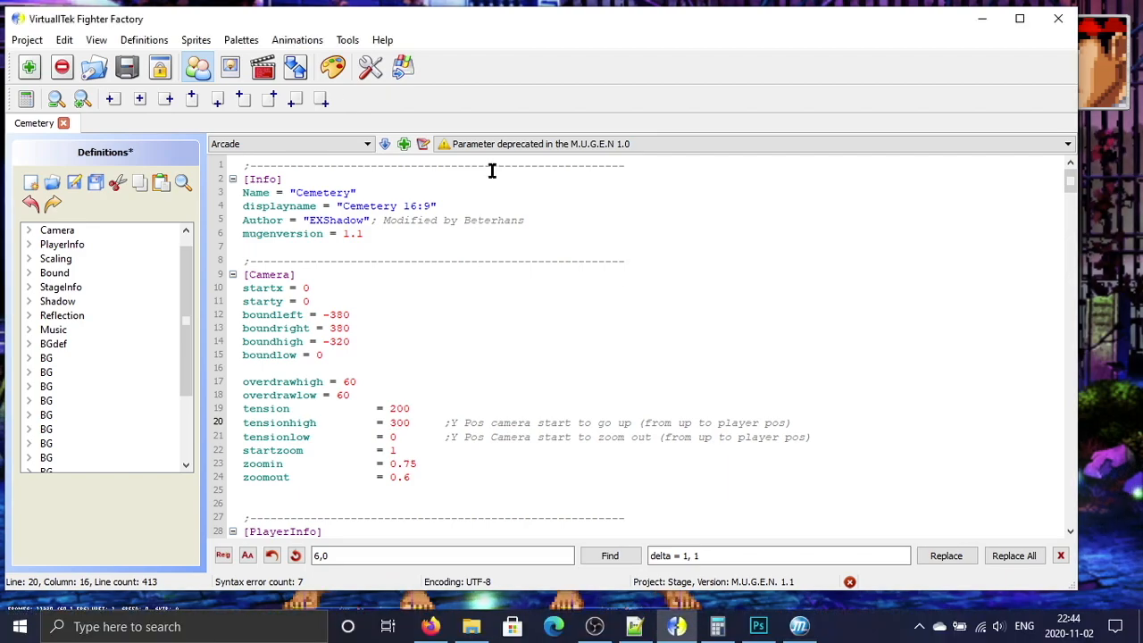
{"action": "left_click", "coordinate": [75, 180]}
{"action": "key", "text": "alt+Tab"}
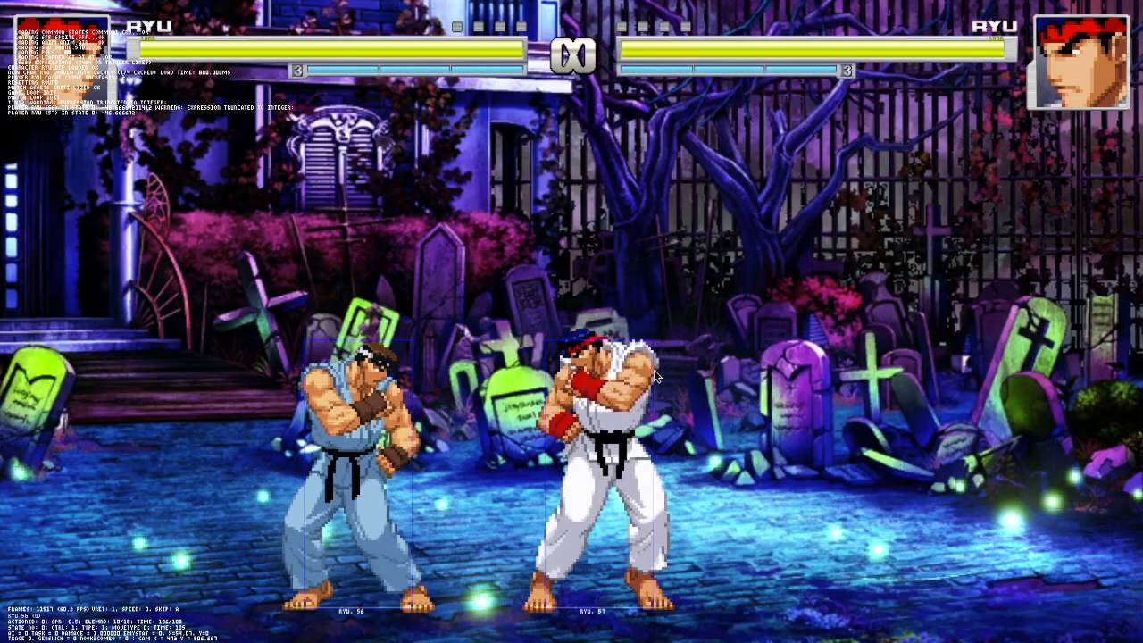
{"action": "key", "text": "Up"}
{"action": "key", "text": "Up"}
{"action": "key", "text": "Up"}
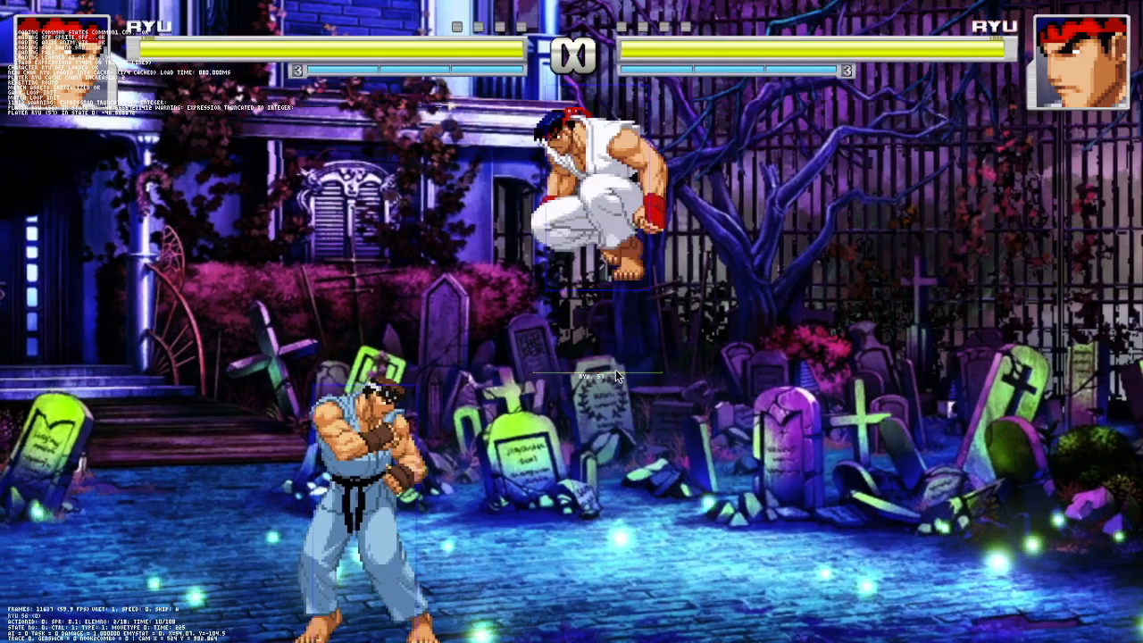
Step: Set tensionhigh to 240, save the definitions, and repeat the jump test in the game
{"action": "key", "text": "alt+Tab"}
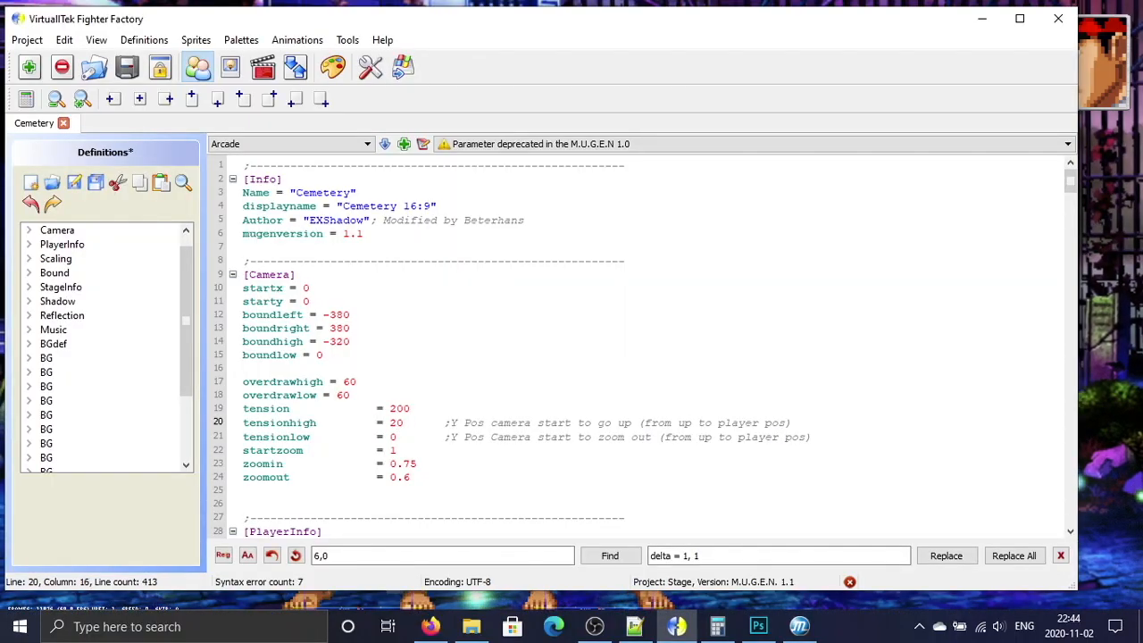
{"action": "type", "text": "4"}
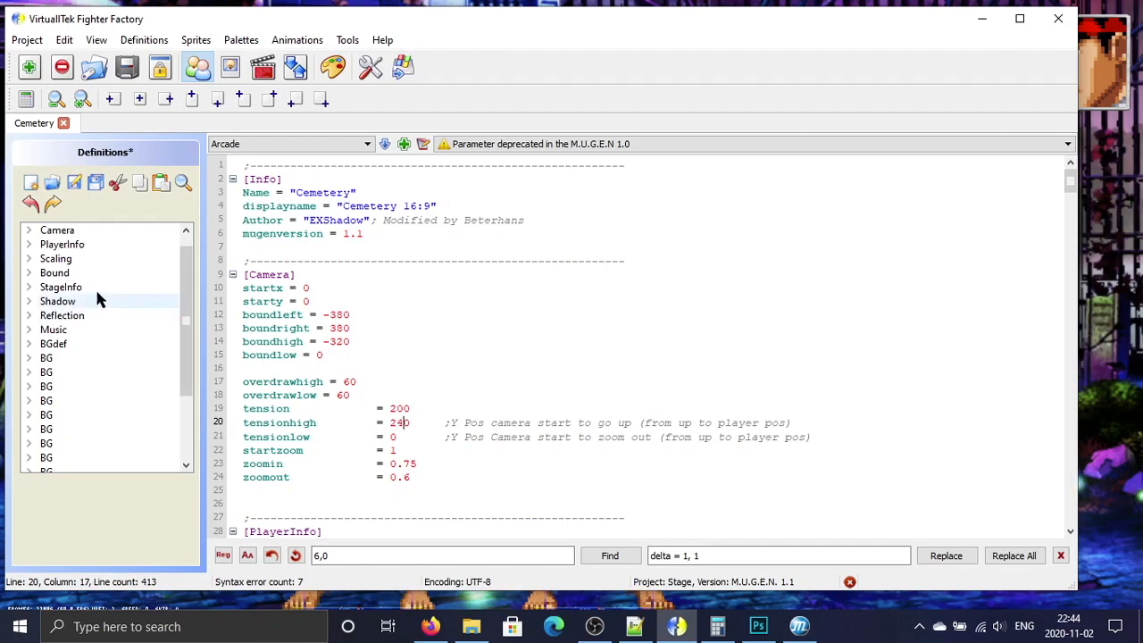
{"action": "left_click", "coordinate": [74, 183]}
{"action": "key", "text": "alt+Tab"}
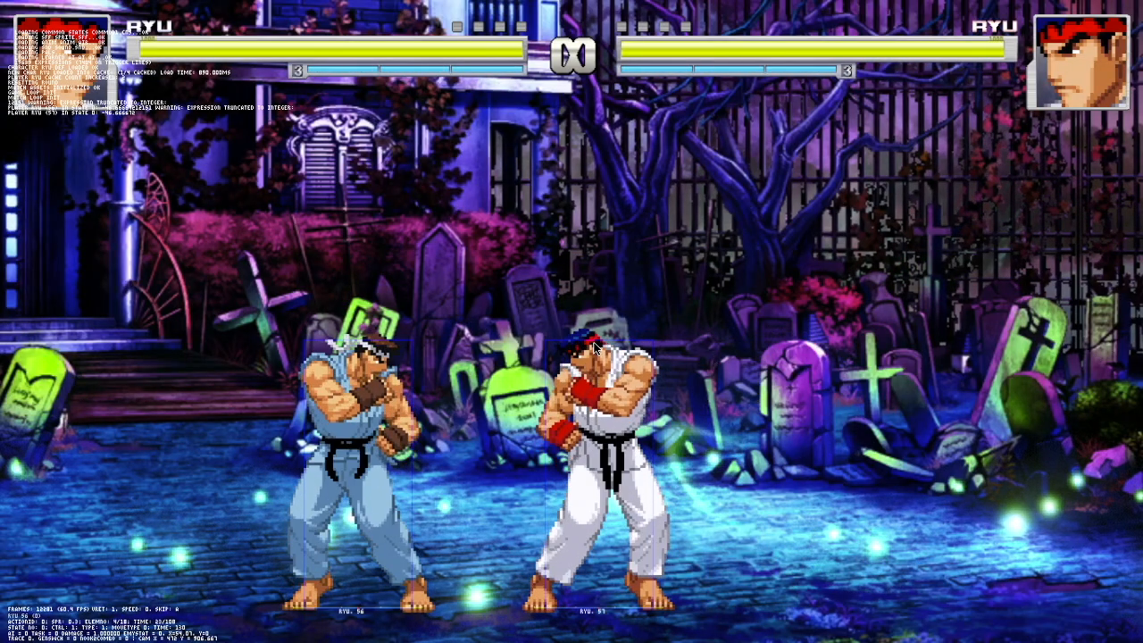
{"action": "key", "text": "Up"}
{"action": "key", "text": "Up"}
{"action": "key", "text": "Up"}
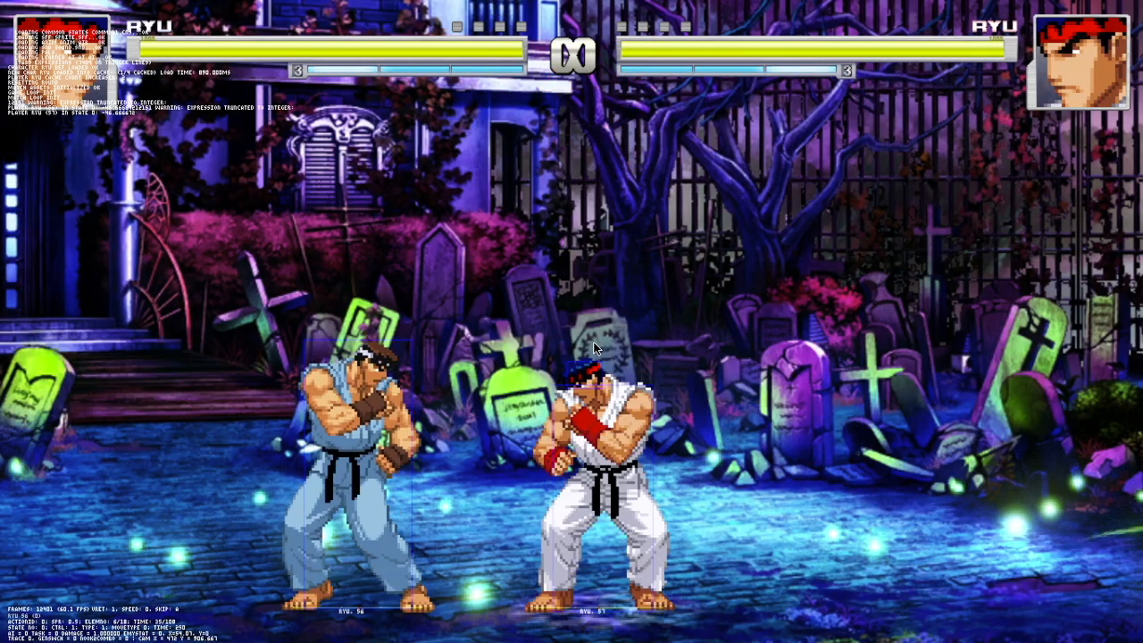
Step: Set tensionhigh to 260 in [Camera], save the definitions, and reload the match to check the camera
{"action": "key", "text": "alt+Tab"}
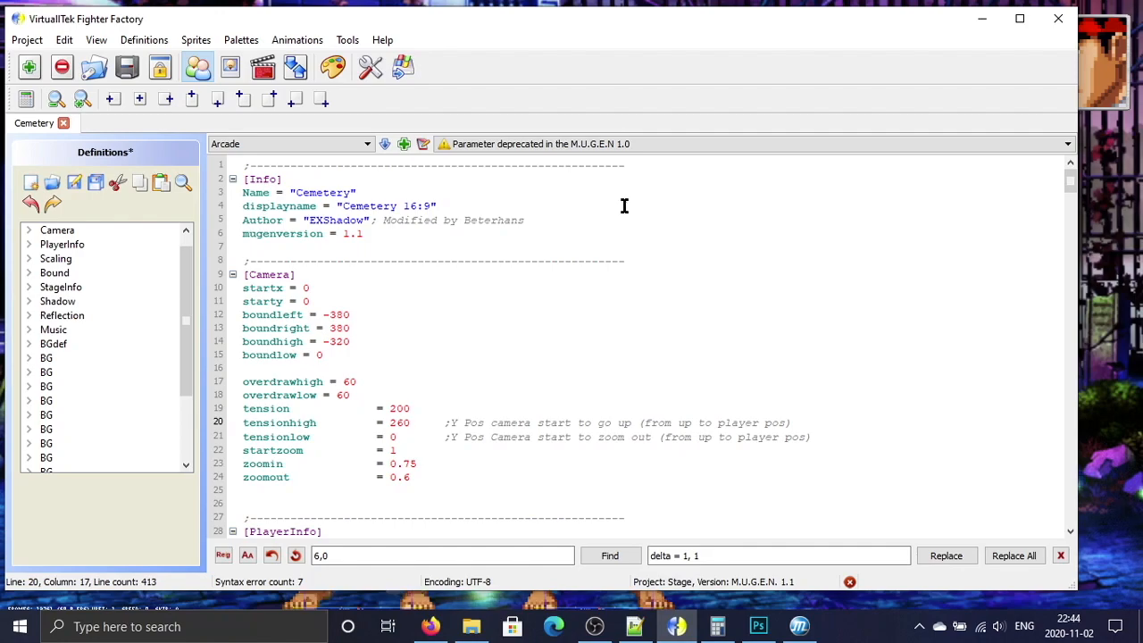
{"action": "left_click", "coordinate": [74, 182]}
{"action": "key", "text": "alt+Tab"}
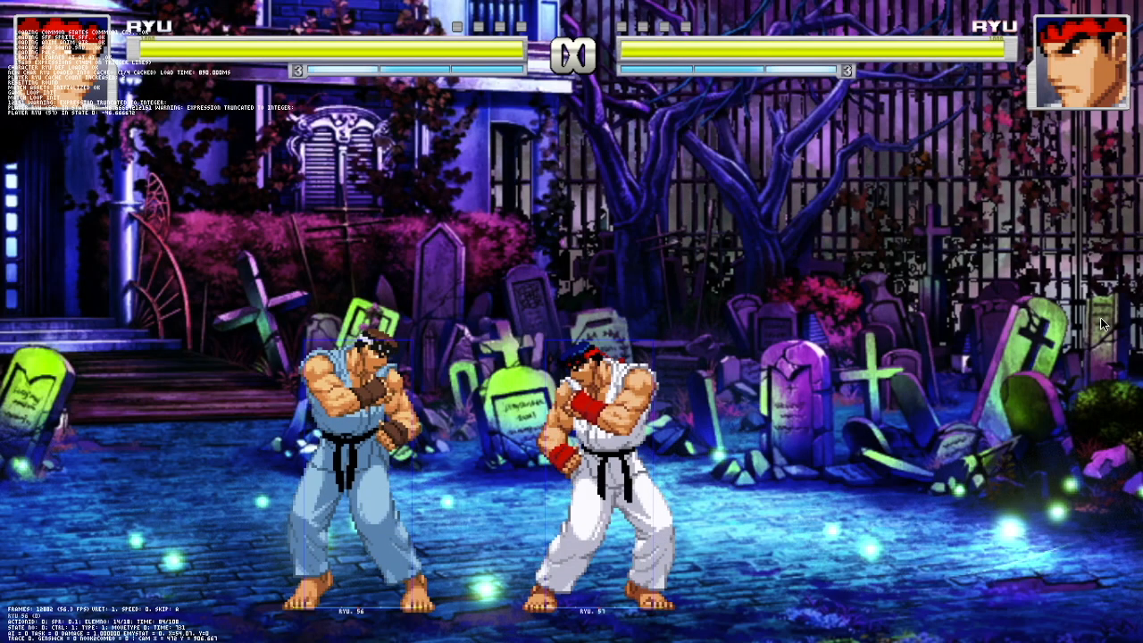
{"action": "key", "text": "ctrl+F4"}
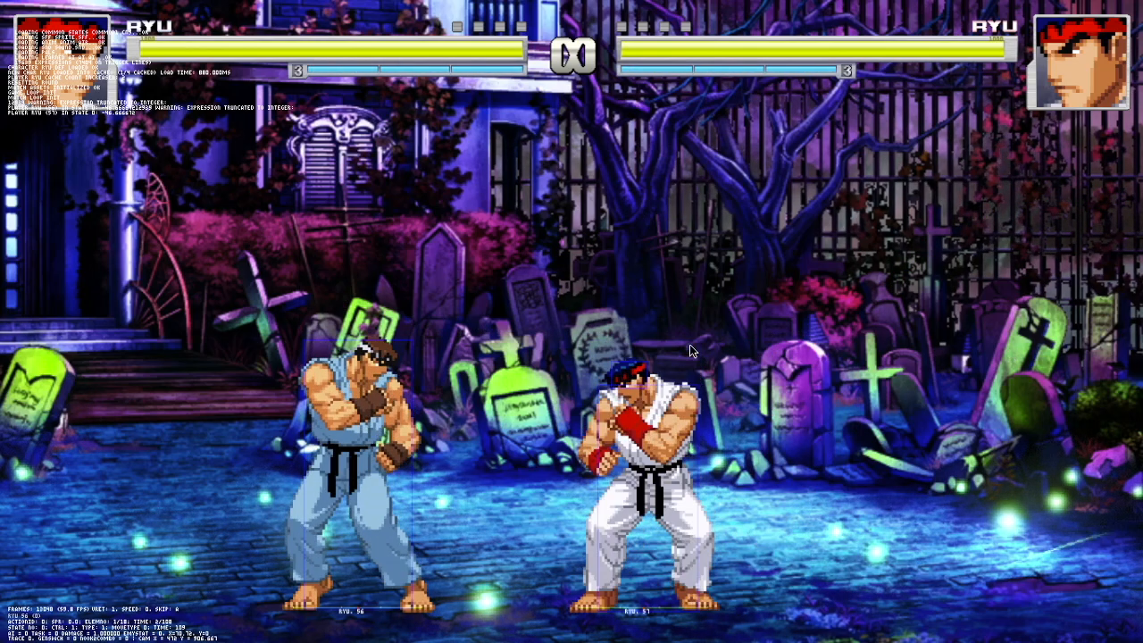
Step: Set tensionhigh to 250 in [Camera], save the definitions, and test a jump in the game
{"action": "key", "text": "alt+Tab"}
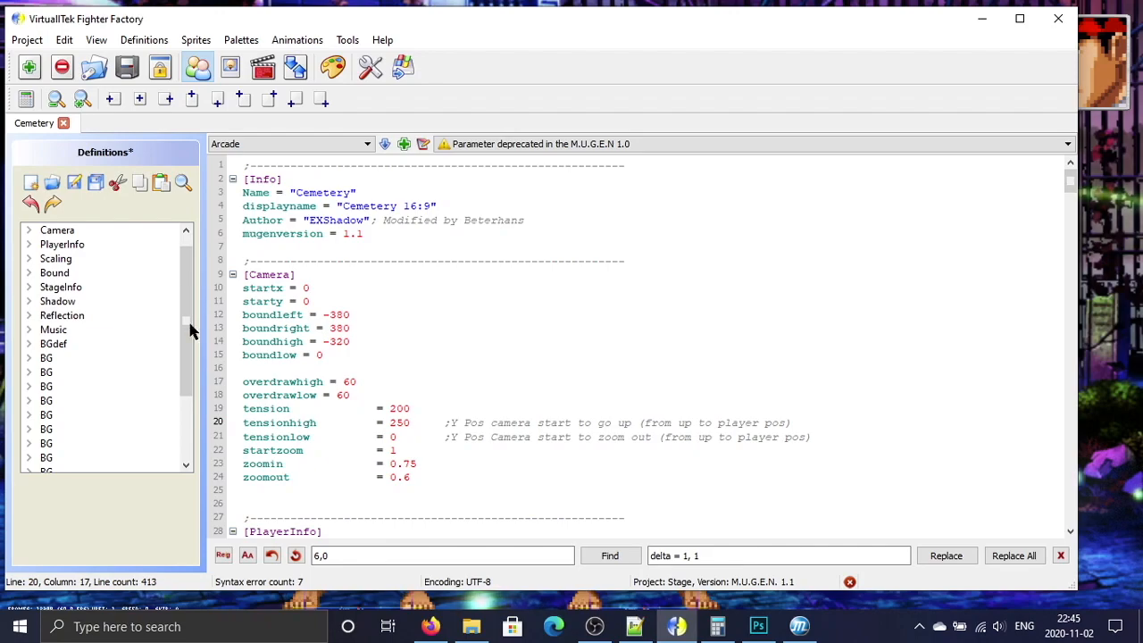
{"action": "left_click", "coordinate": [75, 186]}
{"action": "left_click", "coordinate": [1131, 383]}
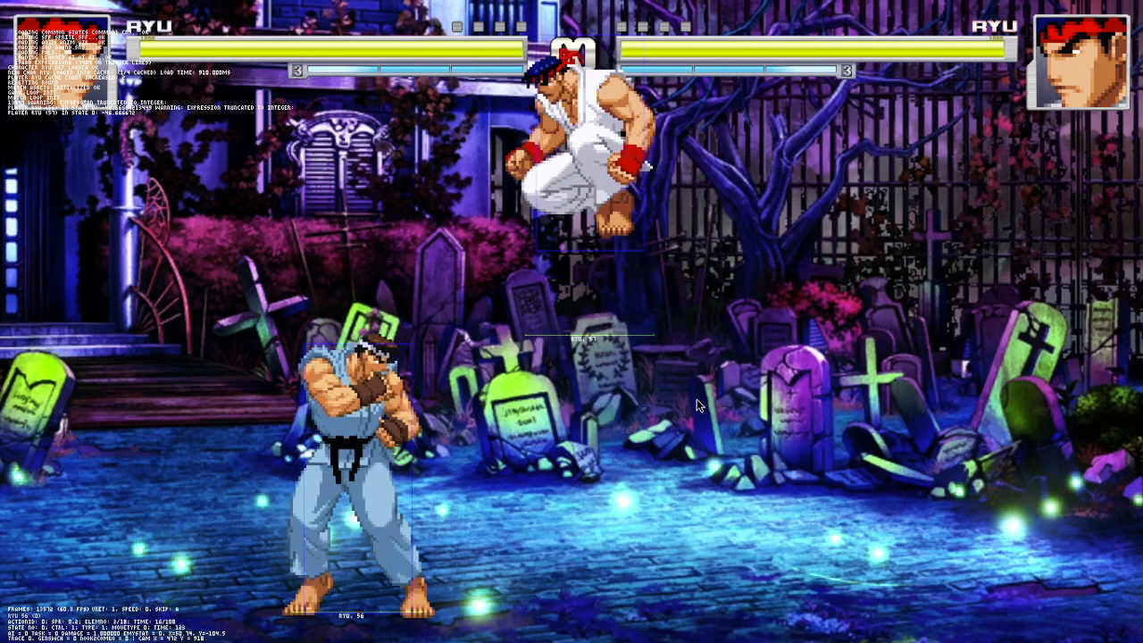
Step: Set tensionhigh back to 240, save the definitions, reload the match, and make Ryu jump repeatedly to check the camera
{"action": "key", "text": "alt+Tab"}
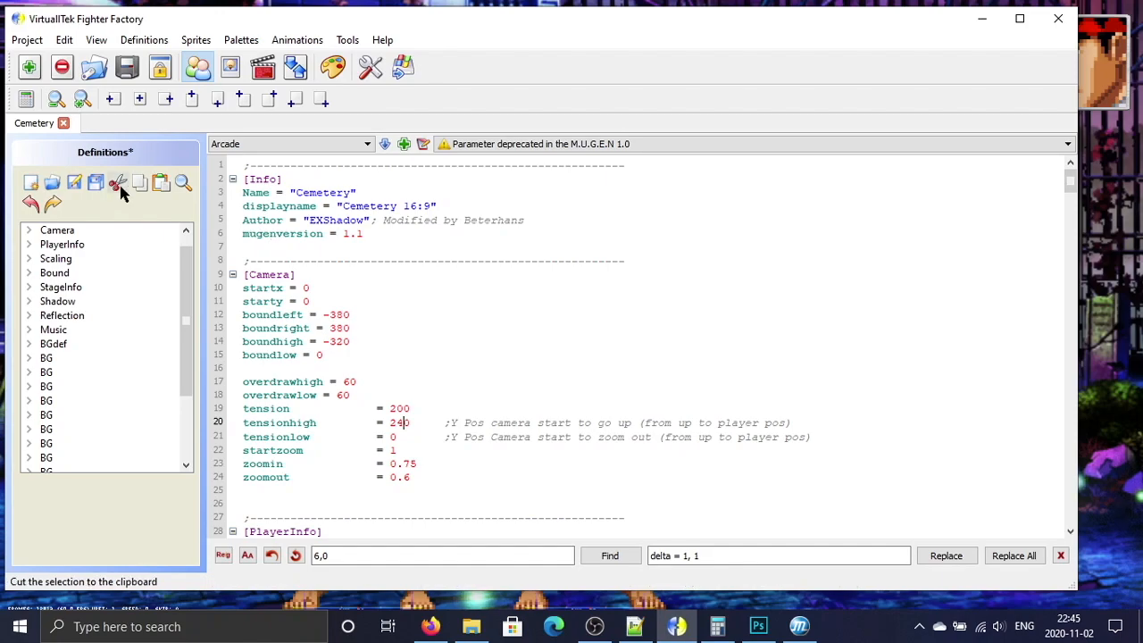
{"action": "left_click", "coordinate": [75, 183]}
{"action": "key", "text": "alt+Tab"}
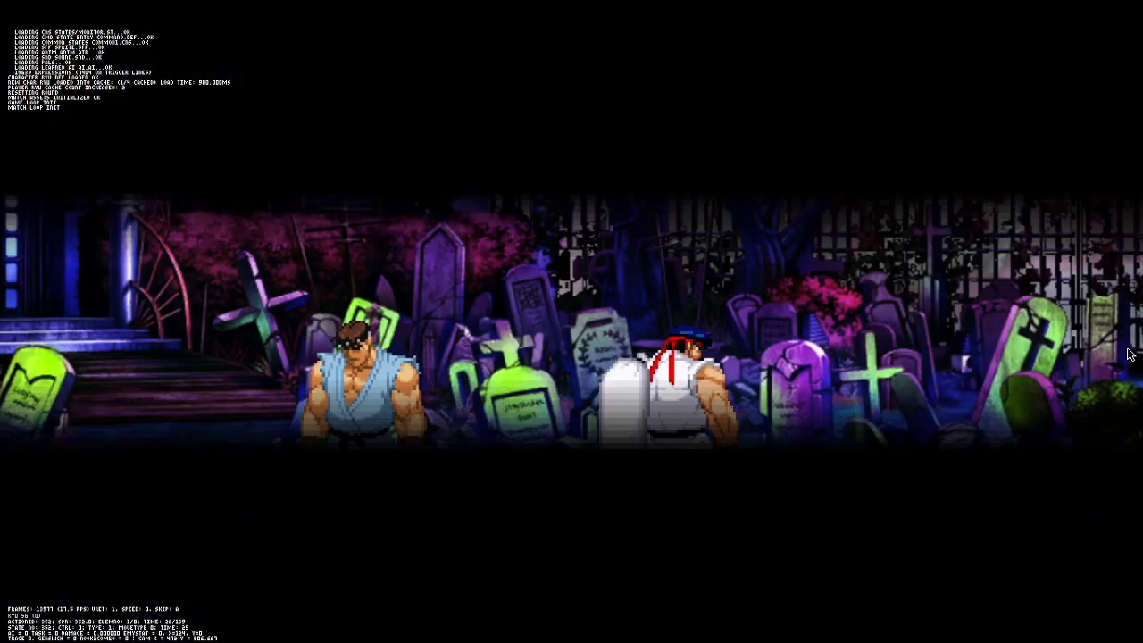
{"action": "key", "text": "Up"}
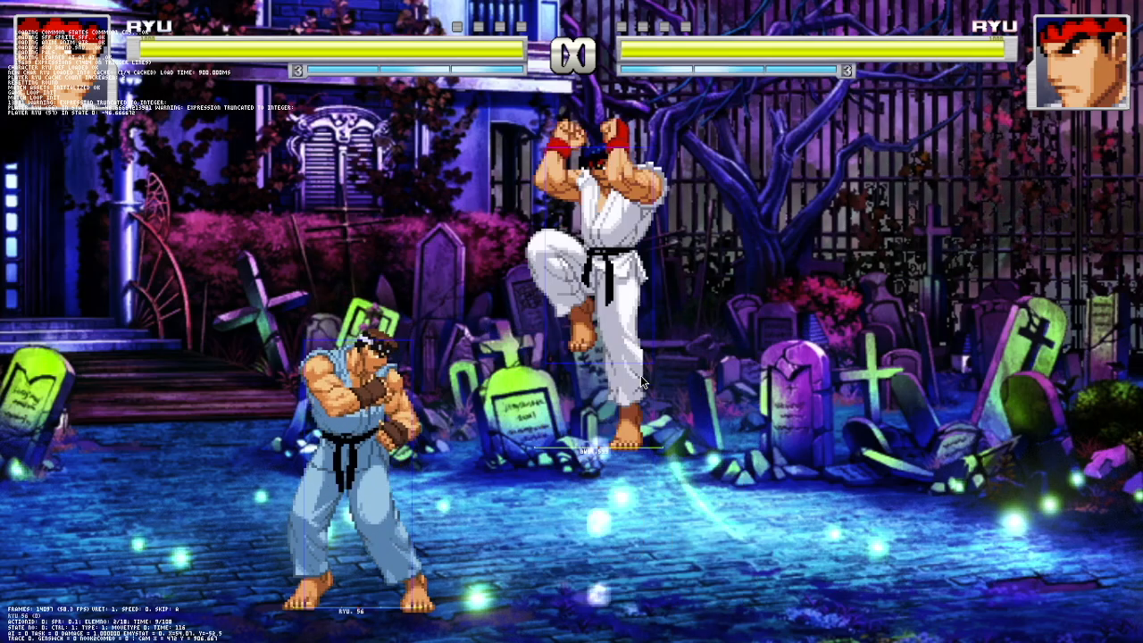
{"action": "key", "text": "Up"}
{"action": "key", "text": "Up"}
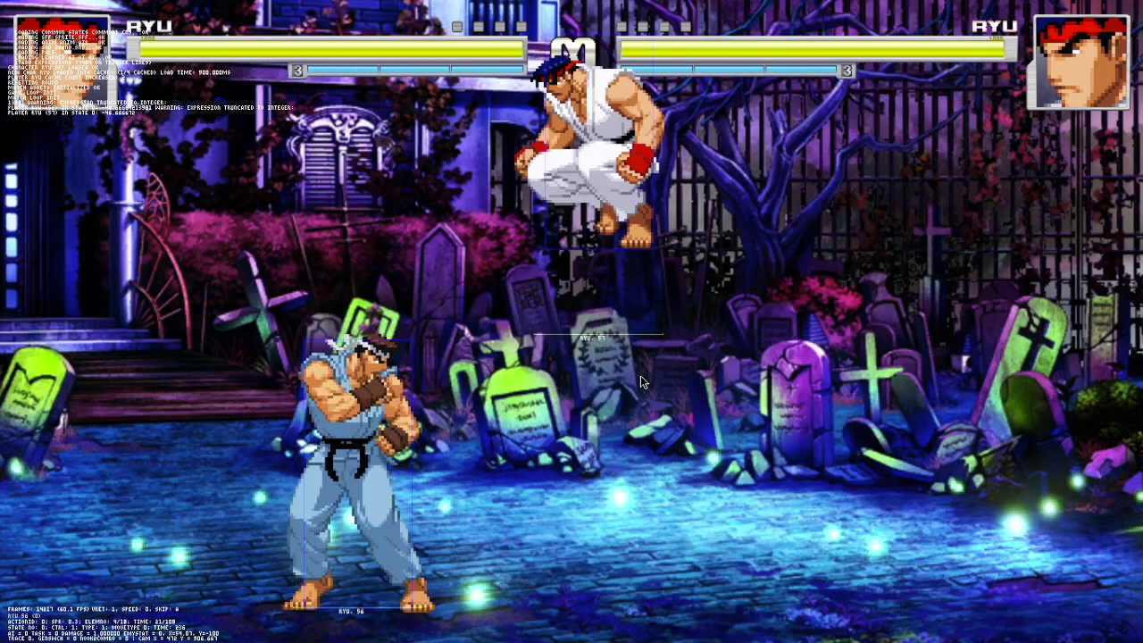
{"action": "key", "text": "Up"}
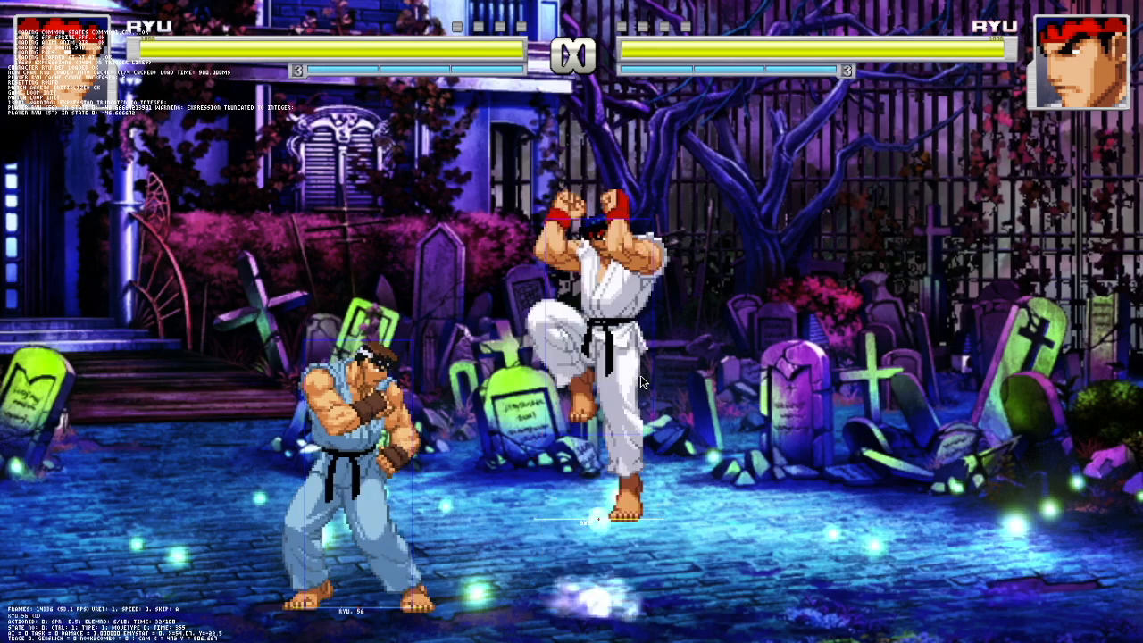
Step: Set tensionlow to 50 in [Camera], save the definitions, and reload the match
{"action": "key", "text": "alt+Tab"}
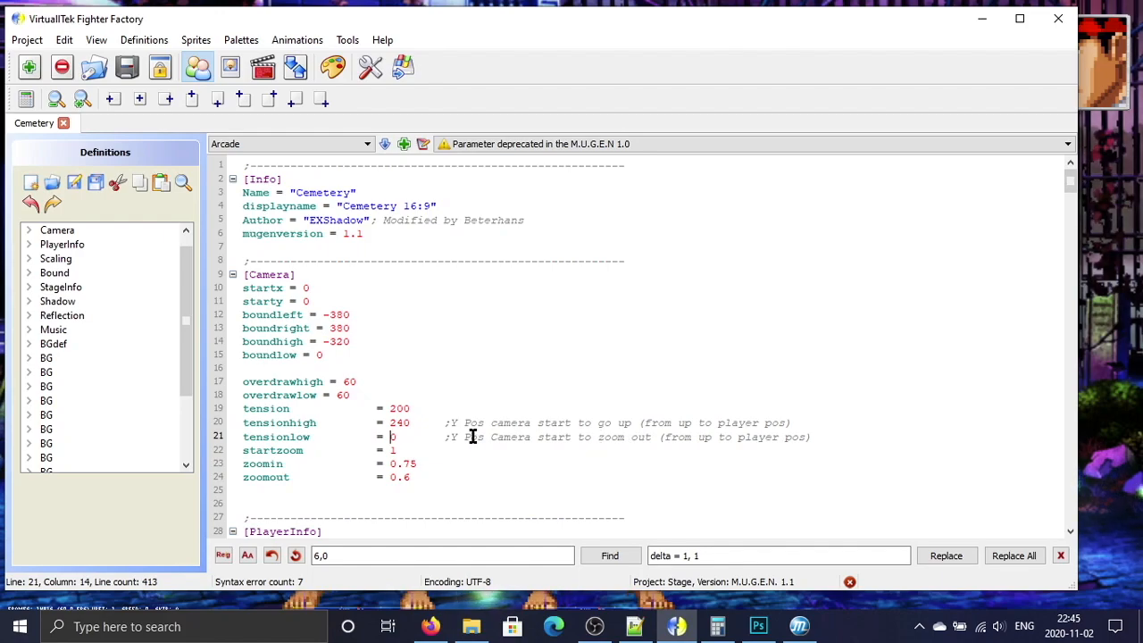
{"action": "type", "text": "5"}
{"action": "left_click", "coordinate": [96, 182]}
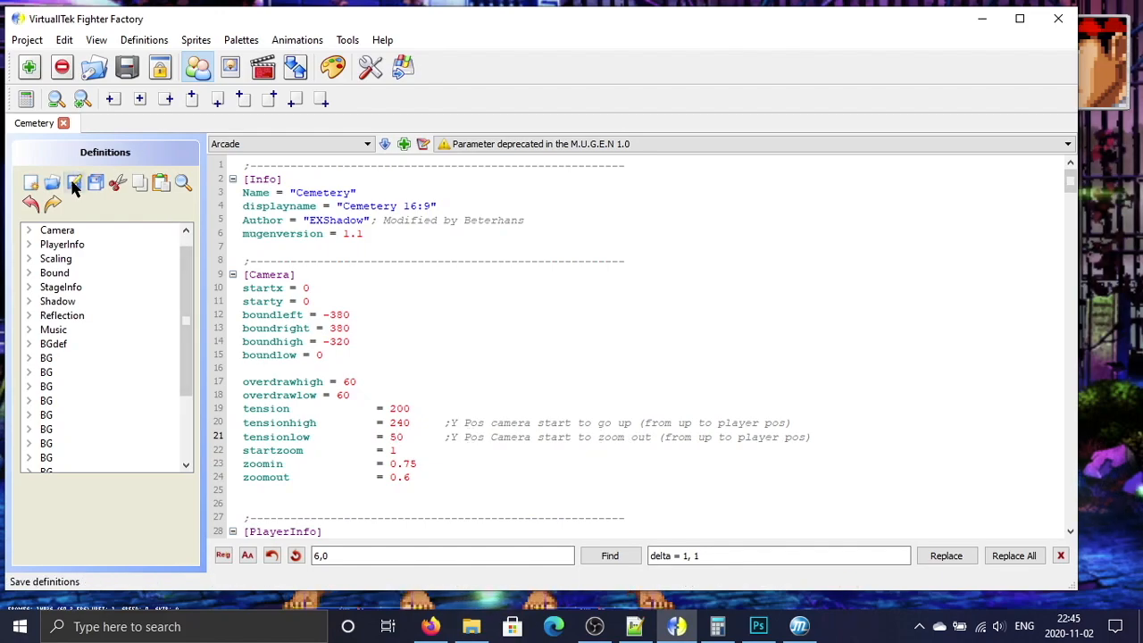
{"action": "key", "text": "alt+Tab"}
{"action": "key", "text": "shift+F4"}
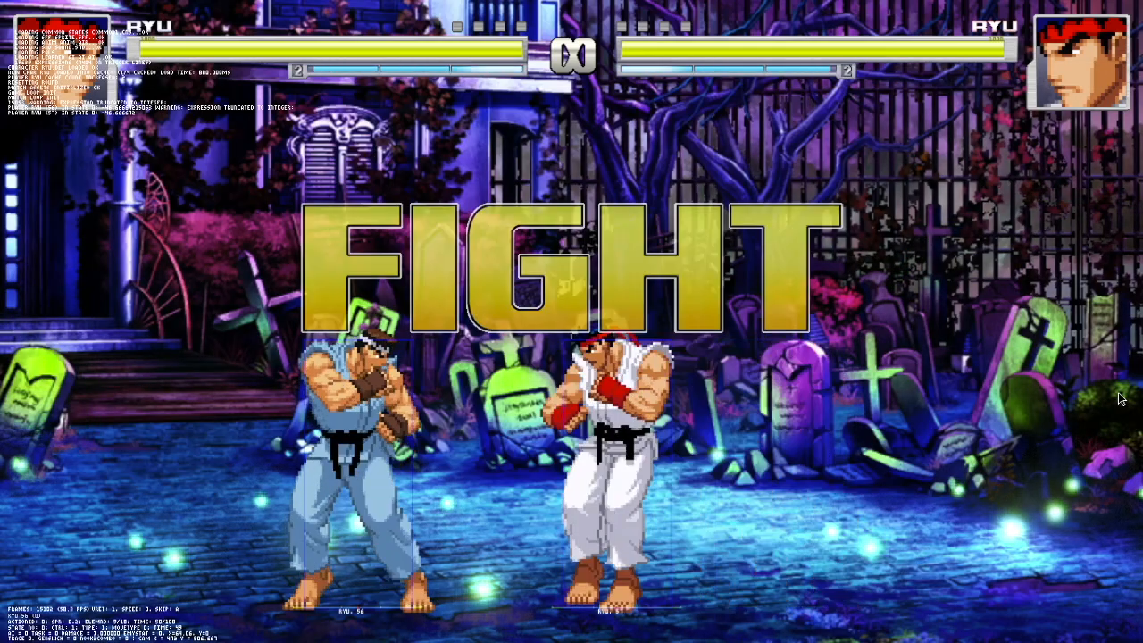
Step: Set tensionlow back to 0, save the definitions, and test the camera in the game
{"action": "key", "text": "alt+Tab"}
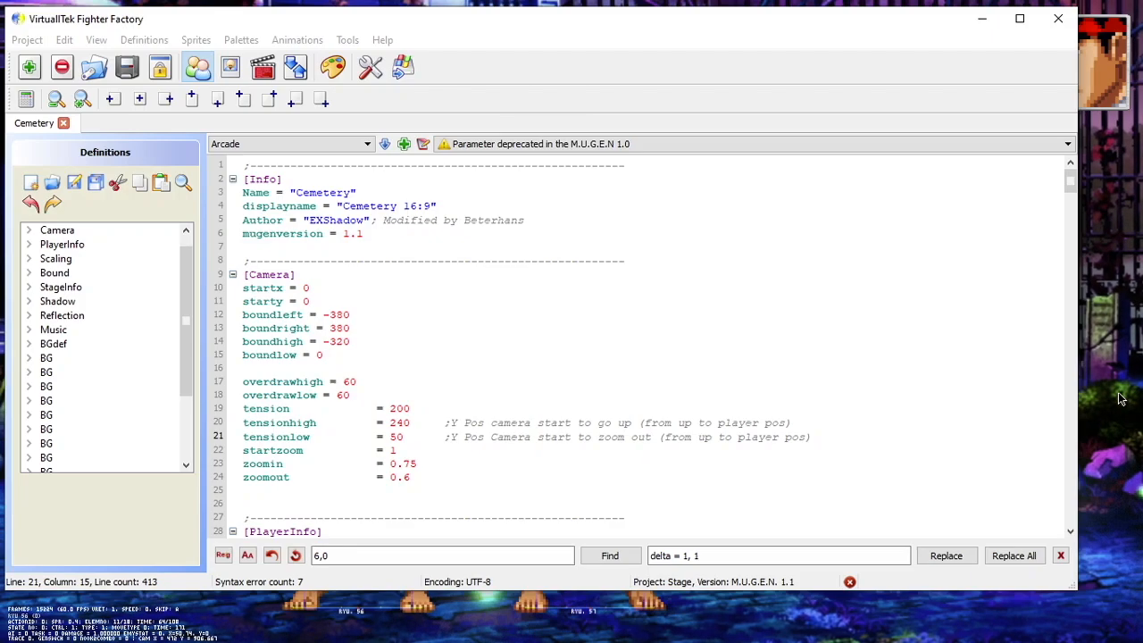
{"action": "key", "text": "BackSpace"}
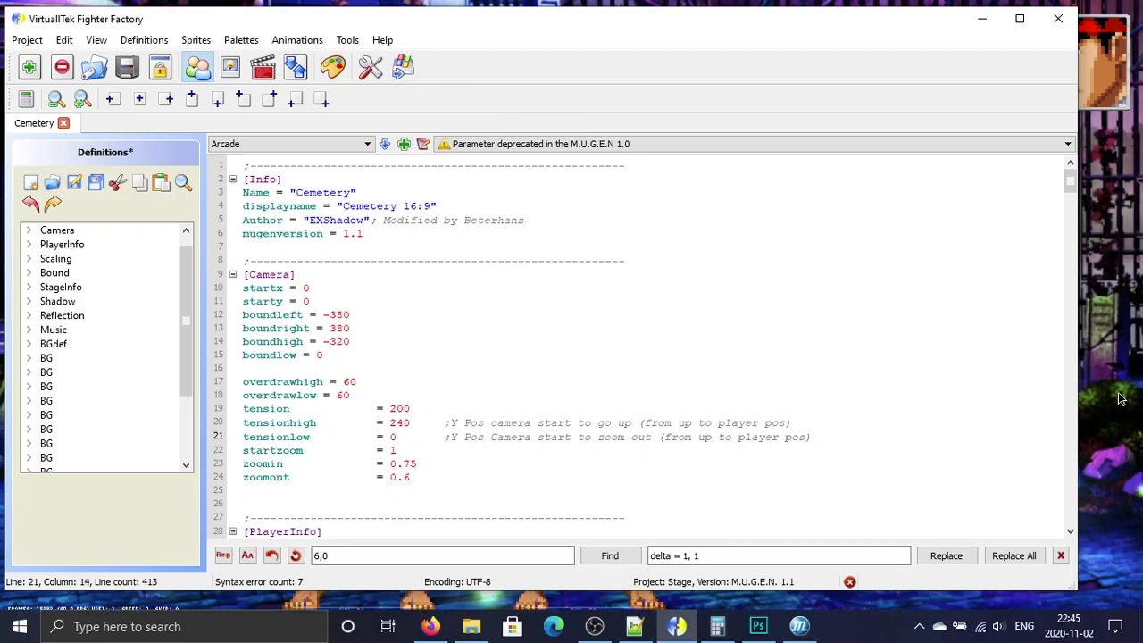
{"action": "left_click", "coordinate": [73, 185]}
{"action": "left_click", "coordinate": [1134, 233]}
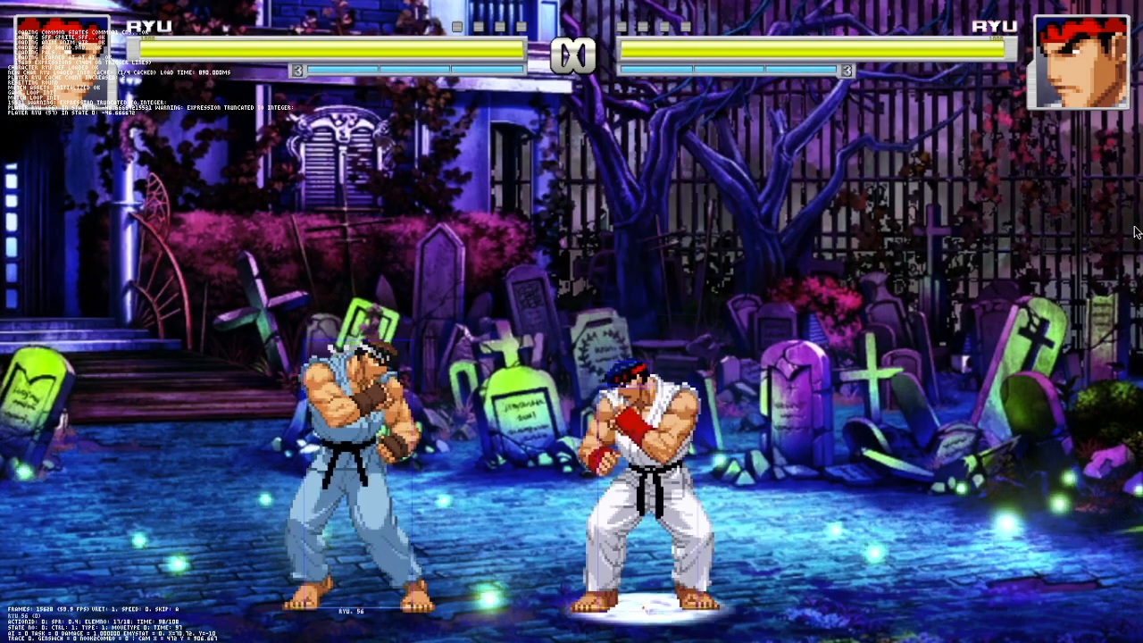
Step: Set tensionlow to 30, save the definitions, and check the camera in the reloaded match
{"action": "key", "text": "alt+Tab"}
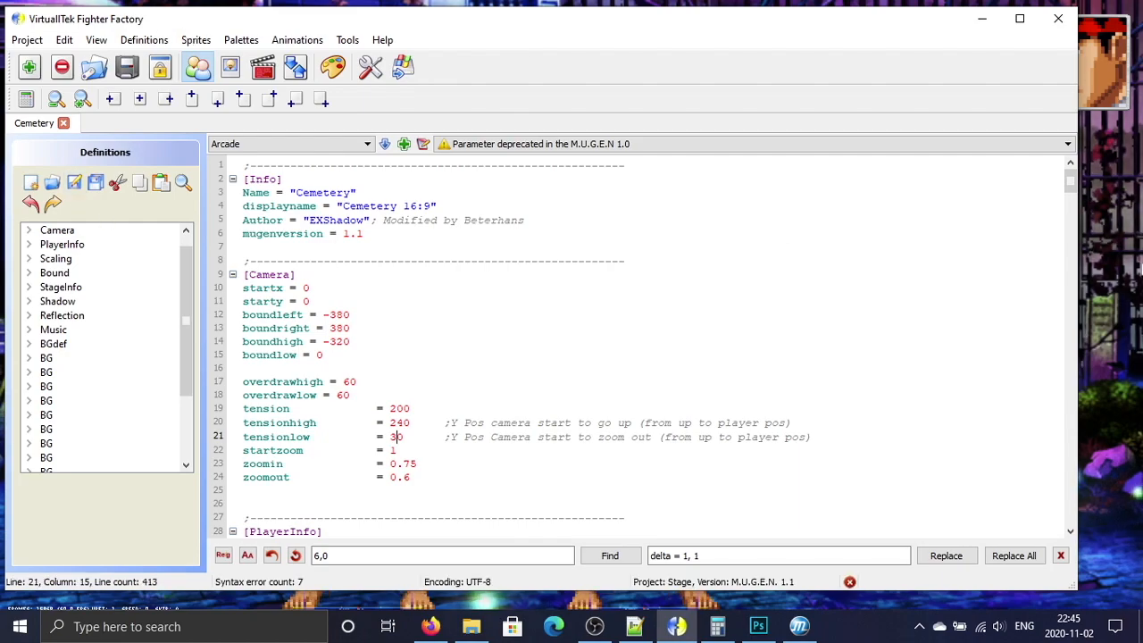
{"action": "key", "text": "alt+Tab"}
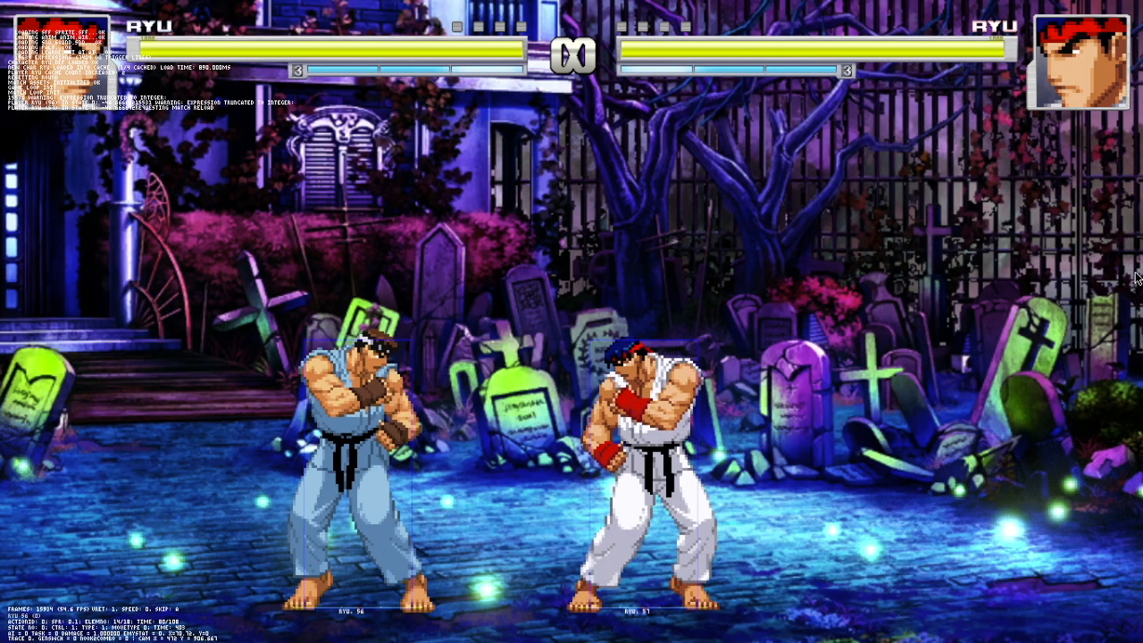
{"action": "key", "text": "Return"}
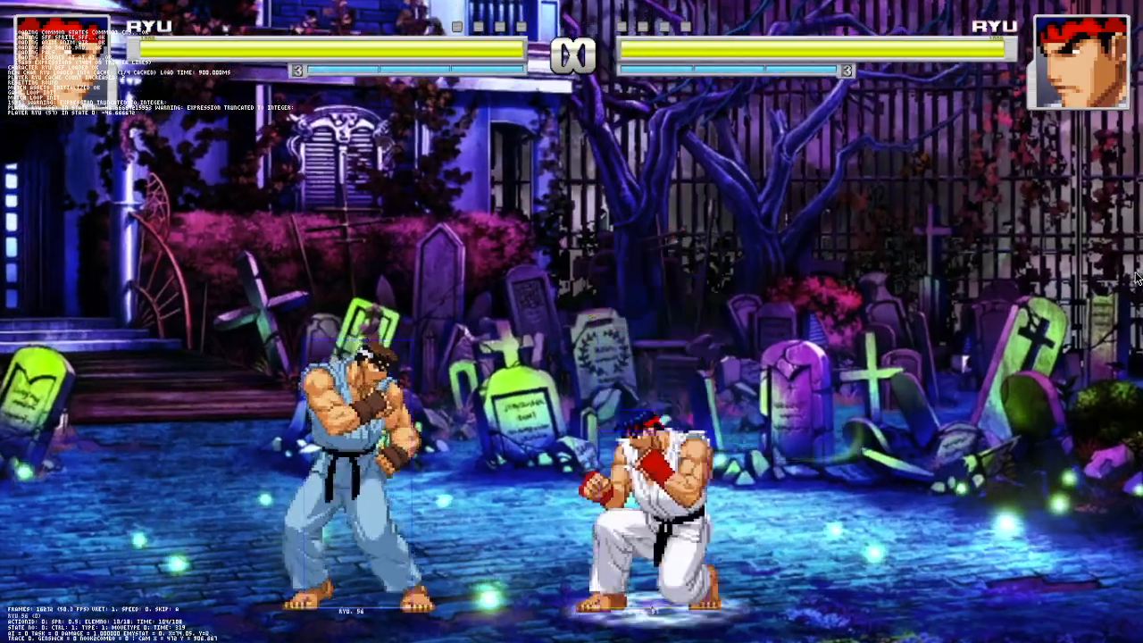
Step: Go to the [Music] section of the definitions, switch to Notepad++, and close the "new 1" file without saving it
{"action": "key", "text": "alt+Tab"}
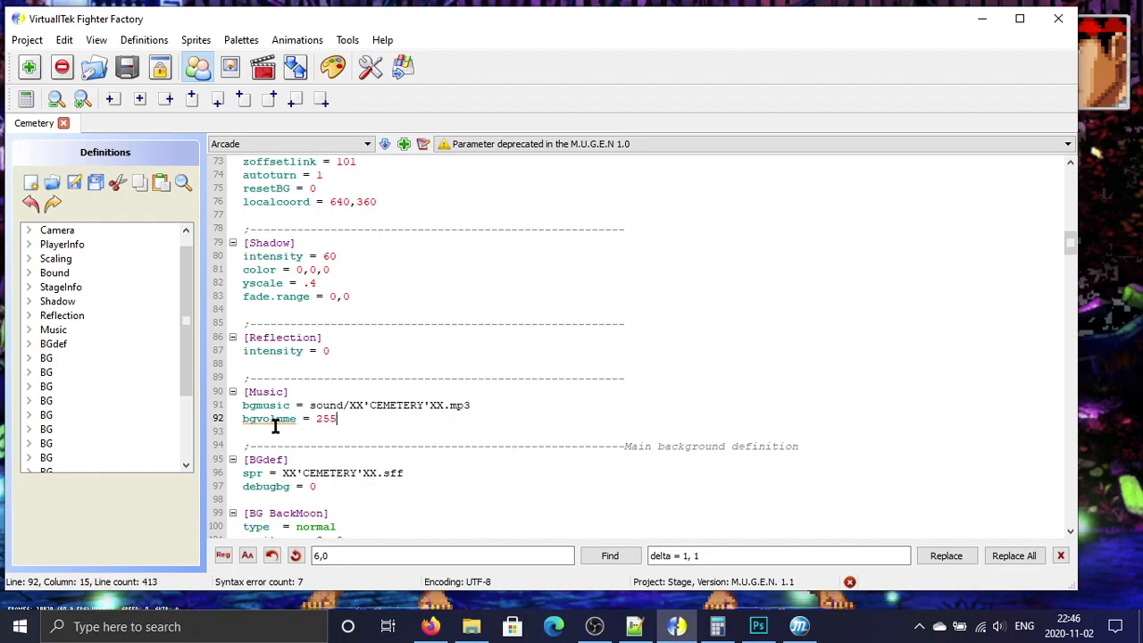
{"action": "left_click", "coordinate": [634, 626]}
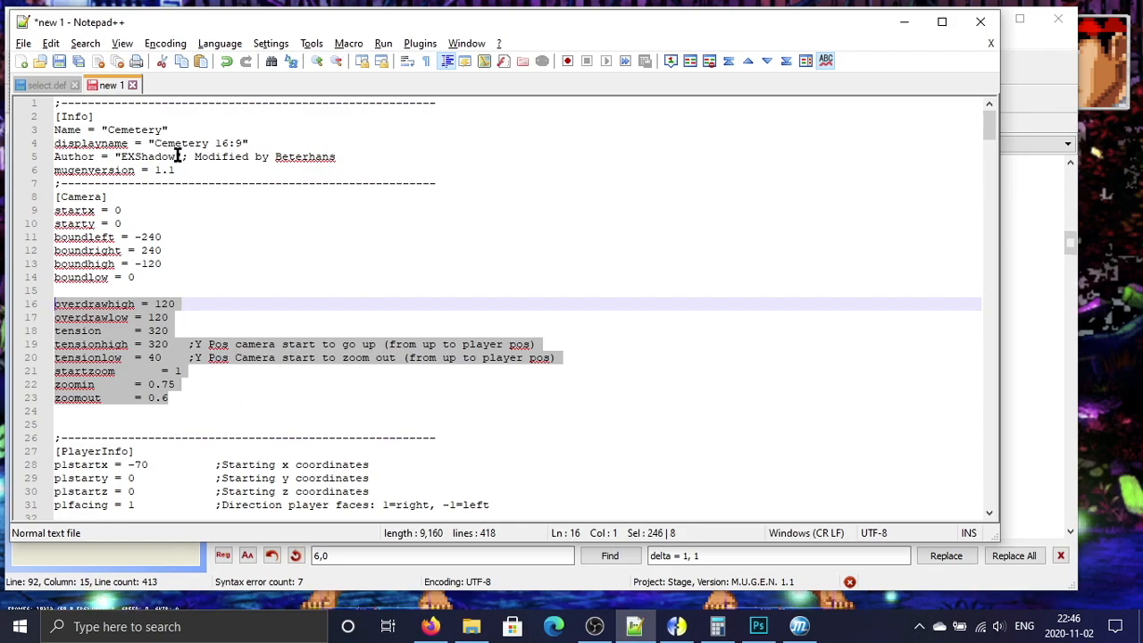
{"action": "left_click", "coordinate": [134, 86]}
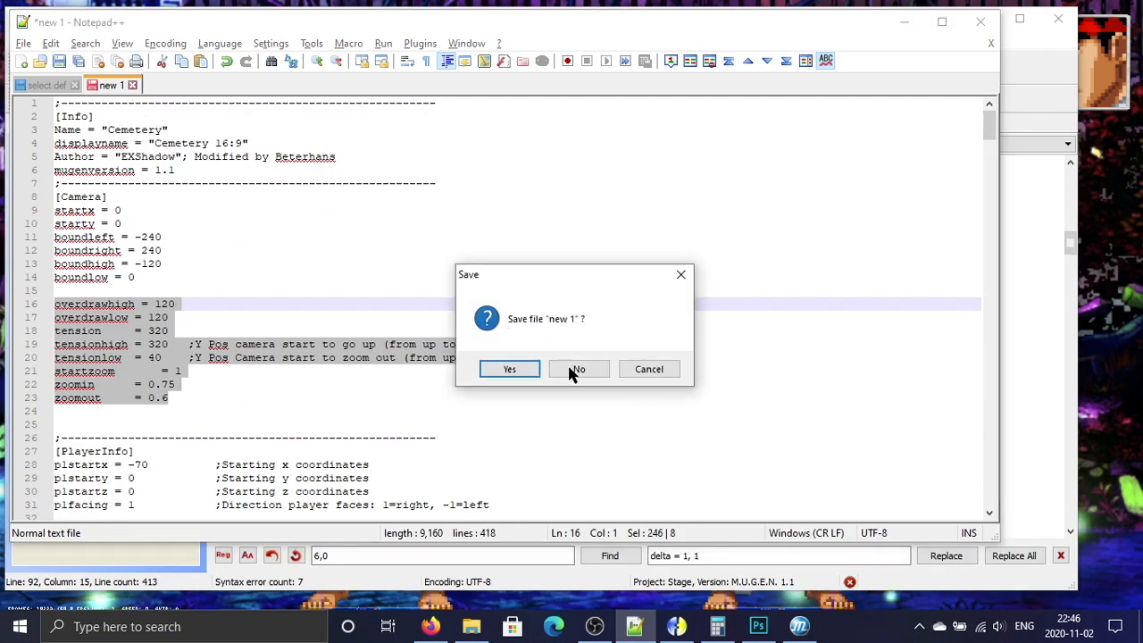
{"action": "left_click", "coordinate": [575, 368]}
Step: Open XX'COLISEUM'XX_16_9.def from the stages folder and copy its music loop and volume lines, from bgm.loop to bgmvolume
{"action": "left_click", "coordinate": [39, 62]}
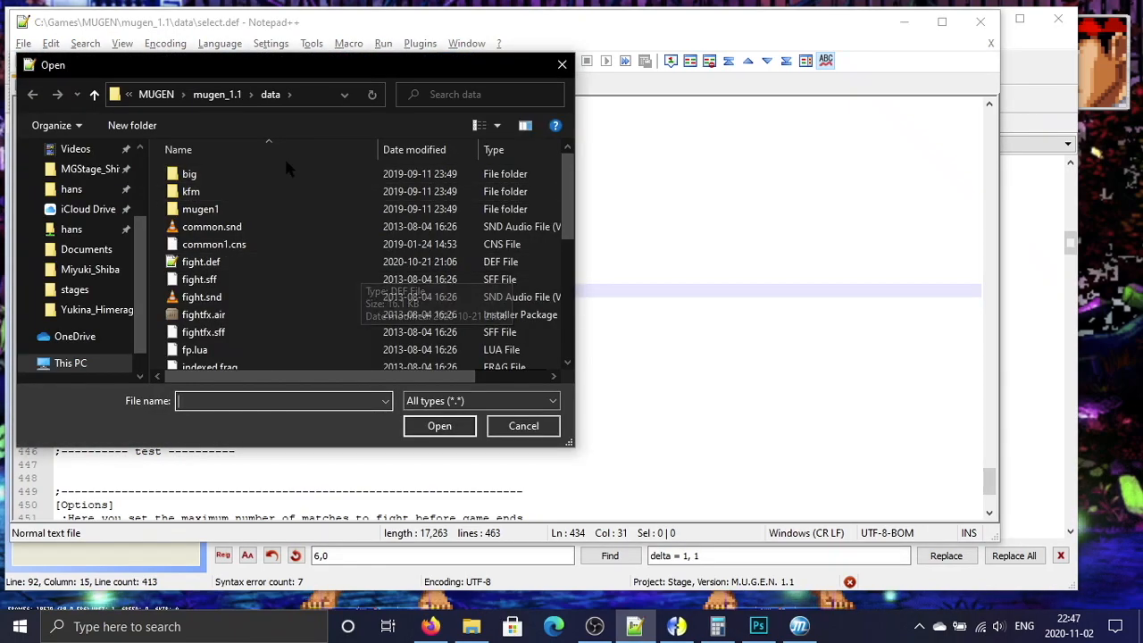
{"action": "left_click", "coordinate": [74, 290]}
{"action": "scroll", "coordinate": [254, 305], "scroll_direction": "down", "scroll_amount": 15}
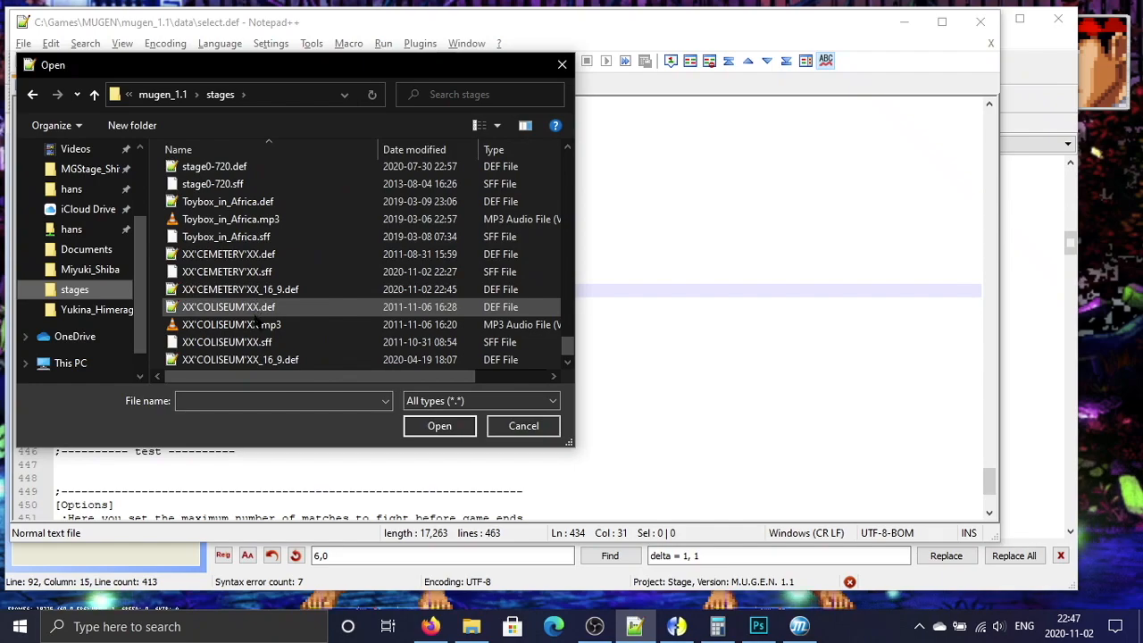
{"action": "double_click", "coordinate": [257, 360]}
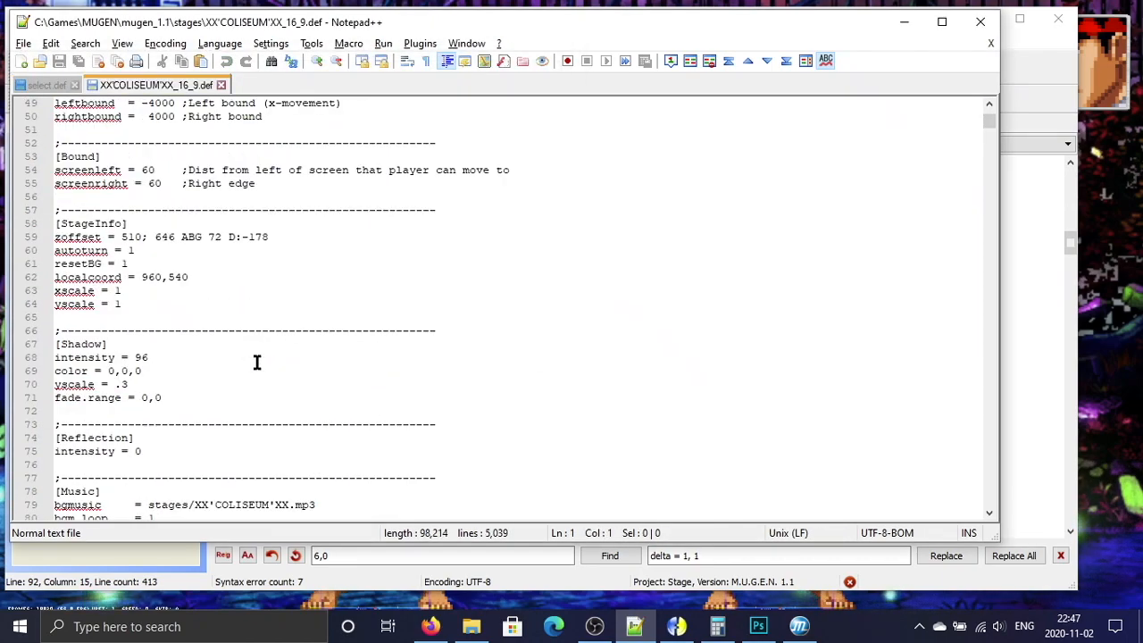
{"action": "scroll", "coordinate": [256, 362], "scroll_direction": "down", "scroll_amount": 5}
{"action": "left_click_drag", "start_coordinate": [256, 362], "coordinate": [33, 319]}
{"action": "key", "text": "ctrl+c"}
Step: Switch back to Fighter Factory and paste the copied music lines below bgvolume in the Cemetery stage's [Music] section
{"action": "left_click", "coordinate": [1013, 248]}
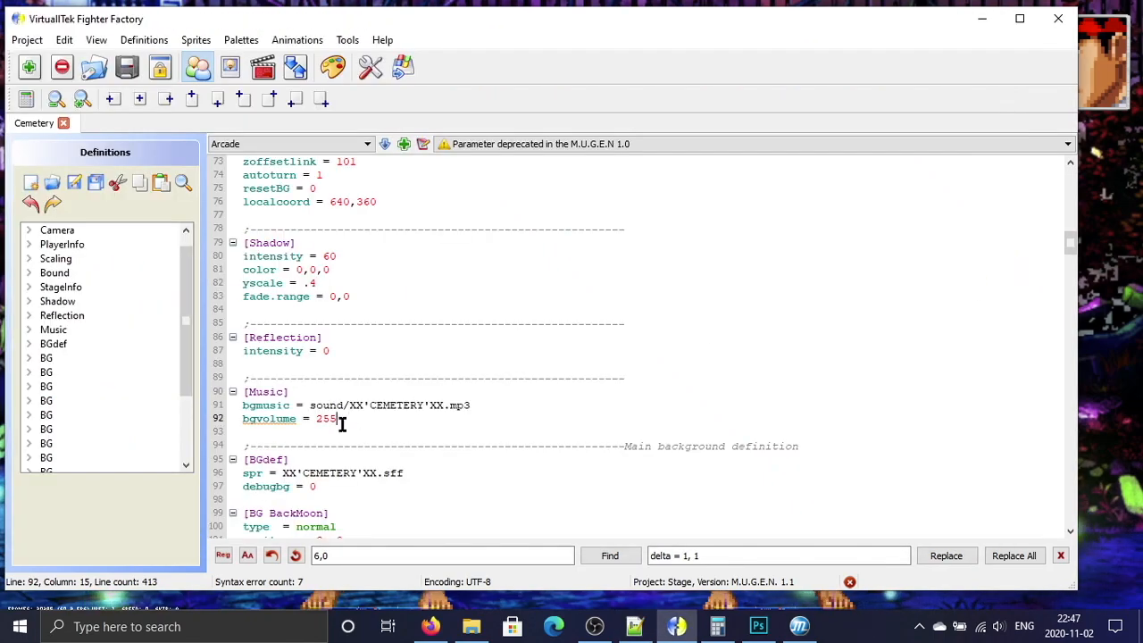
{"action": "key", "text": "Return"}
{"action": "key", "text": "ctrl+v"}
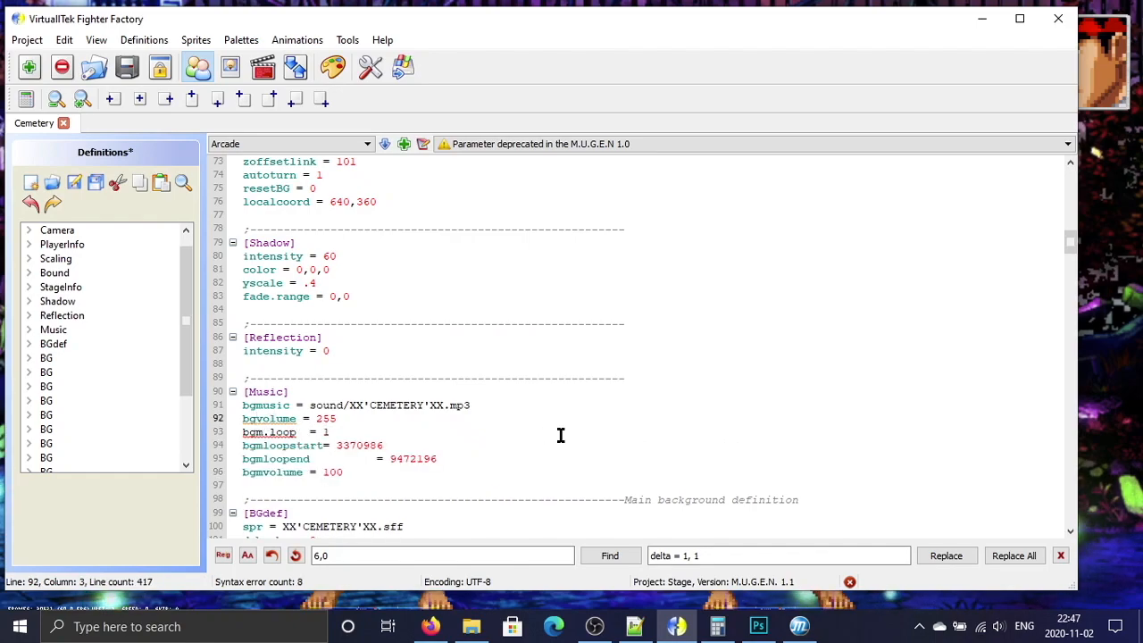
Step: Change bgvolume to bgmvolume = 100, delete the bgm.loop and duplicate bgmvolume lines, and align the [Music] values
{"action": "left_click", "coordinate": [255, 419]}
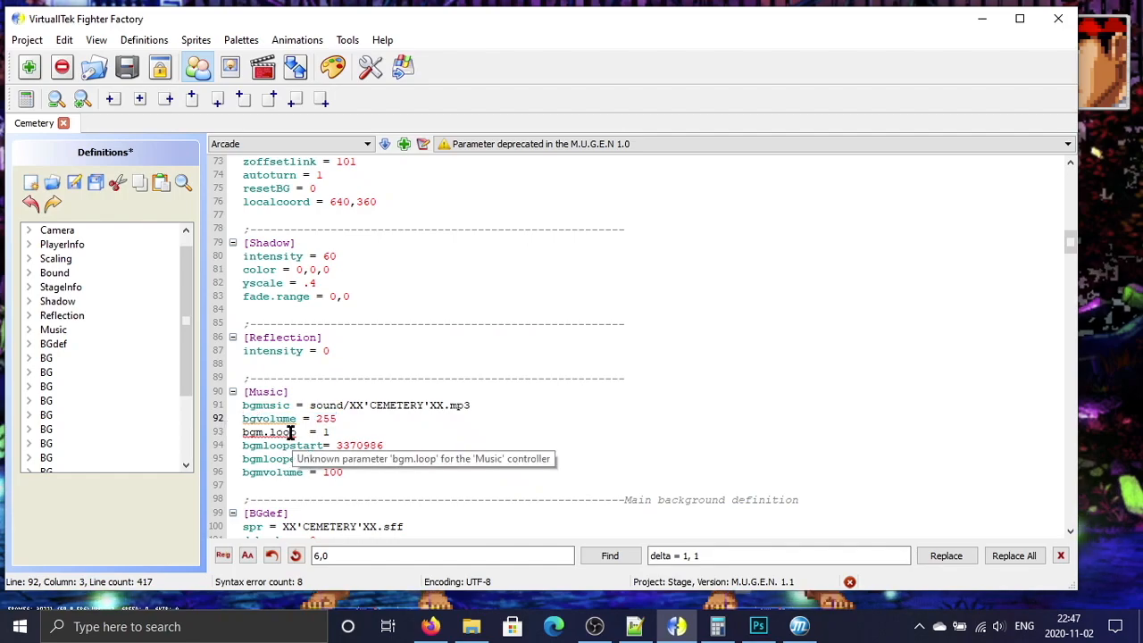
{"action": "left_click_drag", "start_coordinate": [326, 418], "coordinate": [350, 420]}
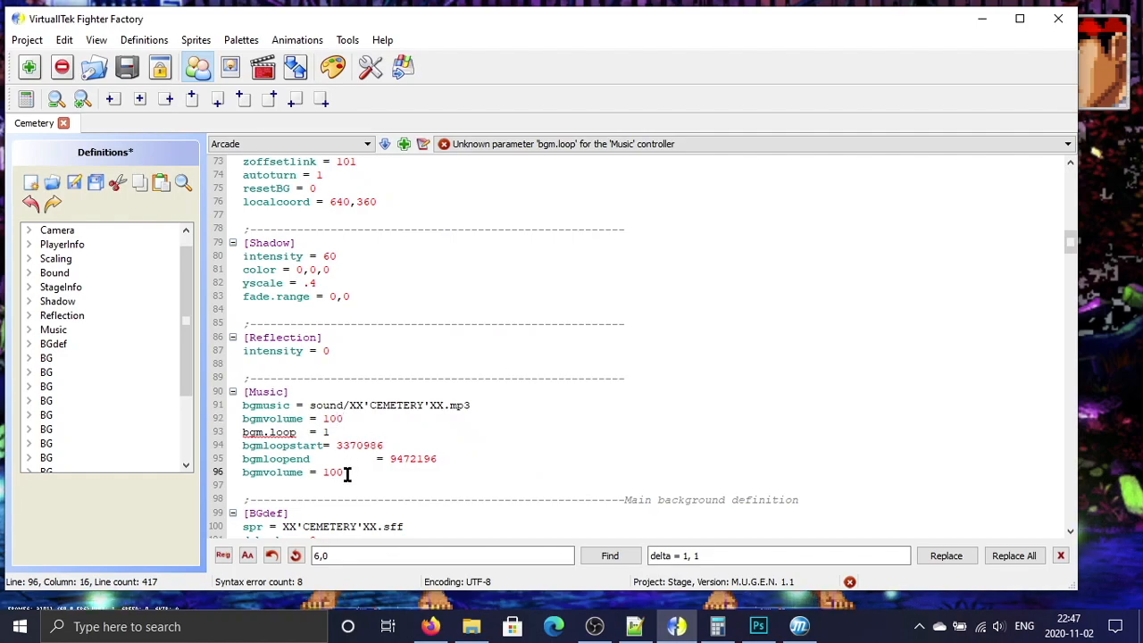
{"action": "left_click_drag", "start_coordinate": [348, 473], "coordinate": [222, 470]}
{"action": "key", "text": "BackSpace"}
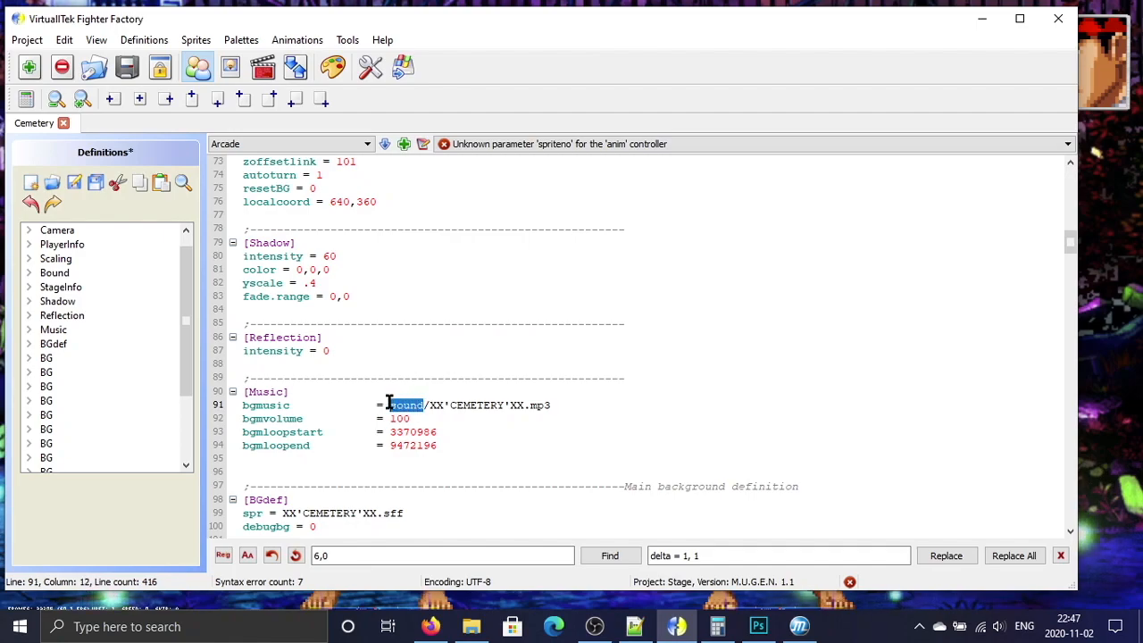
Step: Change the bgmusic path to stages/XX'CEMETERY'XX.mp3, checking the folder in File Explorer, and save the definitions
{"action": "type", "text": "stage"}
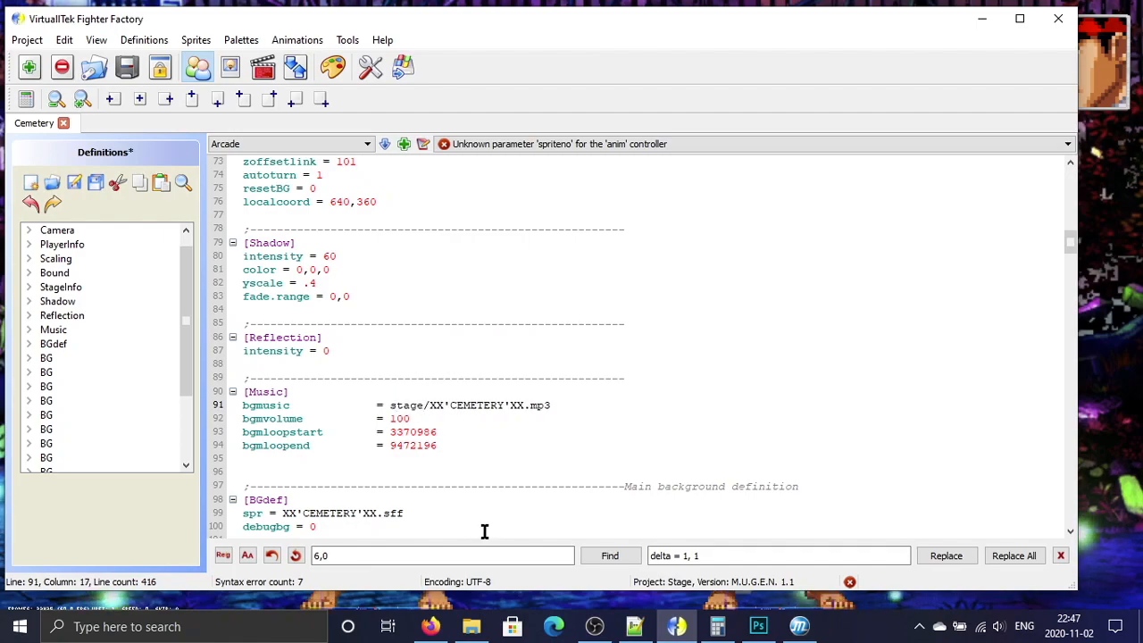
{"action": "left_click", "coordinate": [475, 625]}
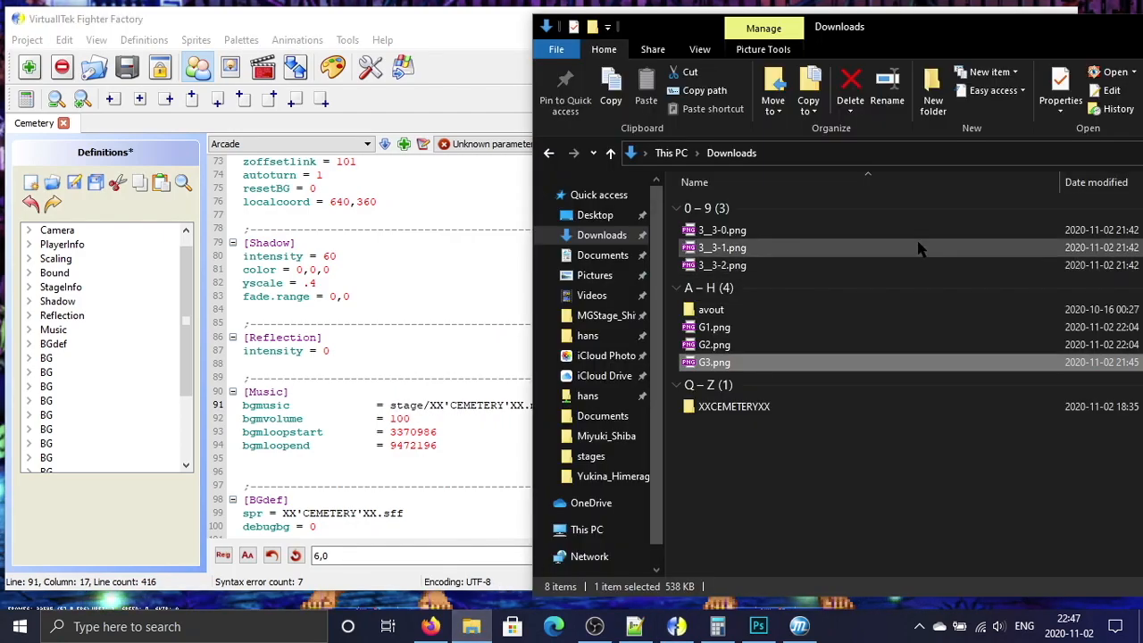
{"action": "left_click", "coordinate": [636, 455]}
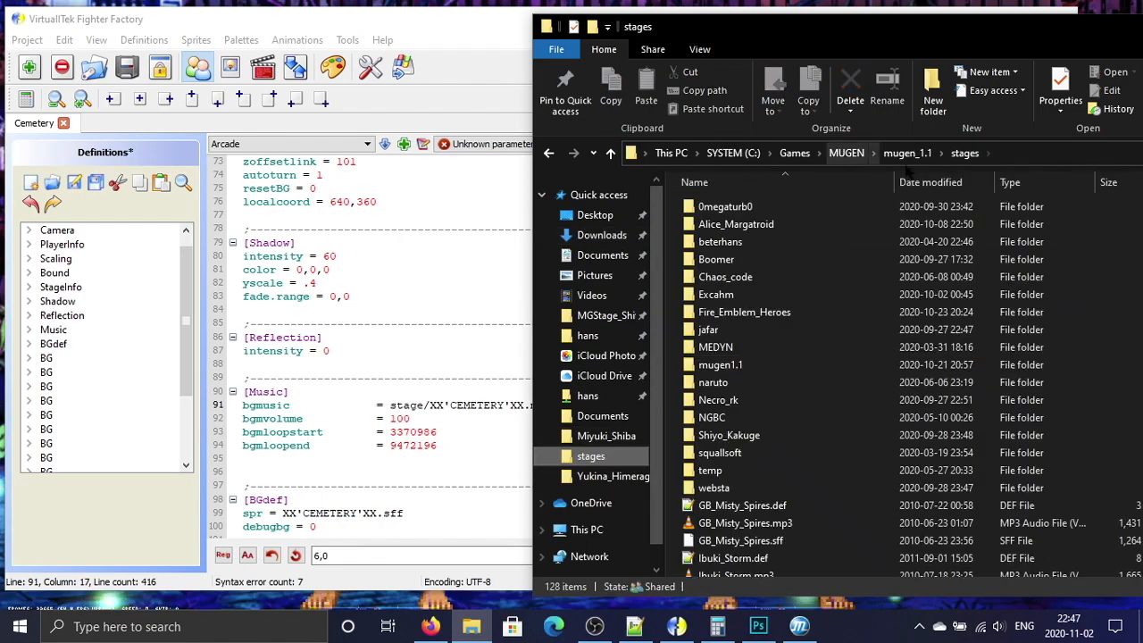
{"action": "scroll", "coordinate": [857, 348], "scroll_direction": "down", "scroll_amount": 20}
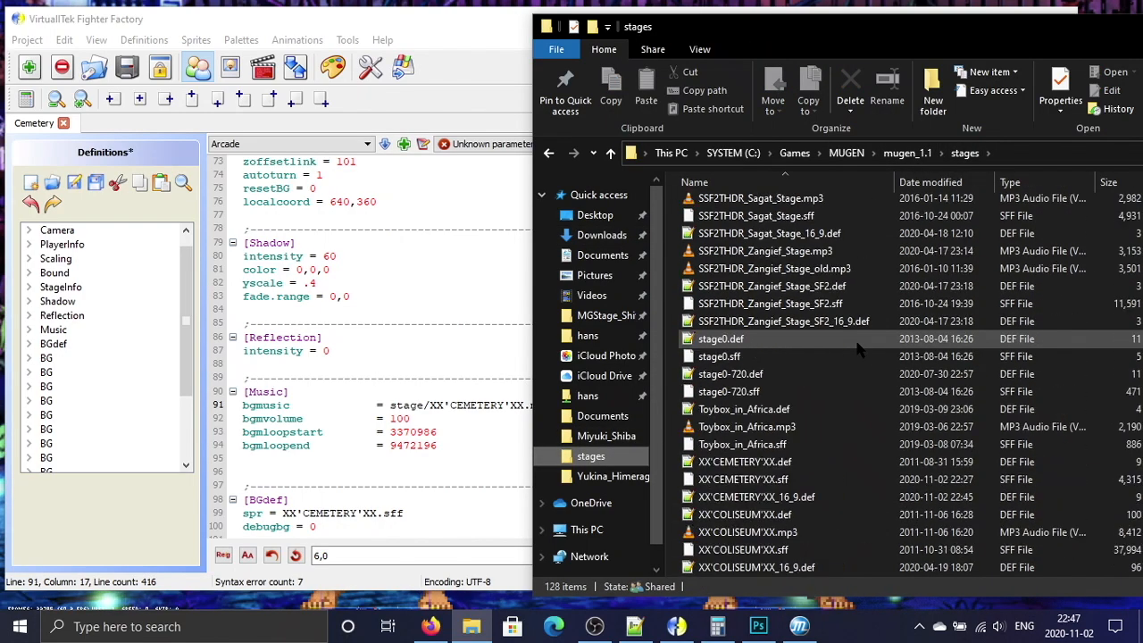
{"action": "left_click", "coordinate": [754, 411]}
{"action": "left_click", "coordinate": [771, 427]}
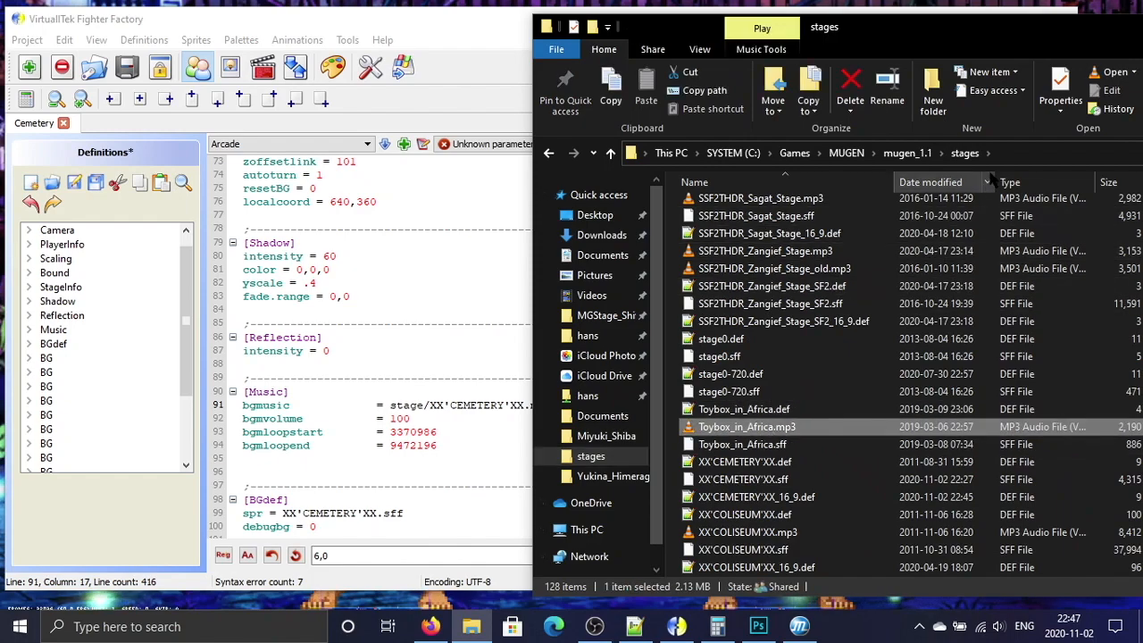
{"action": "left_click", "coordinate": [435, 403]}
{"action": "type", "text": "s"}
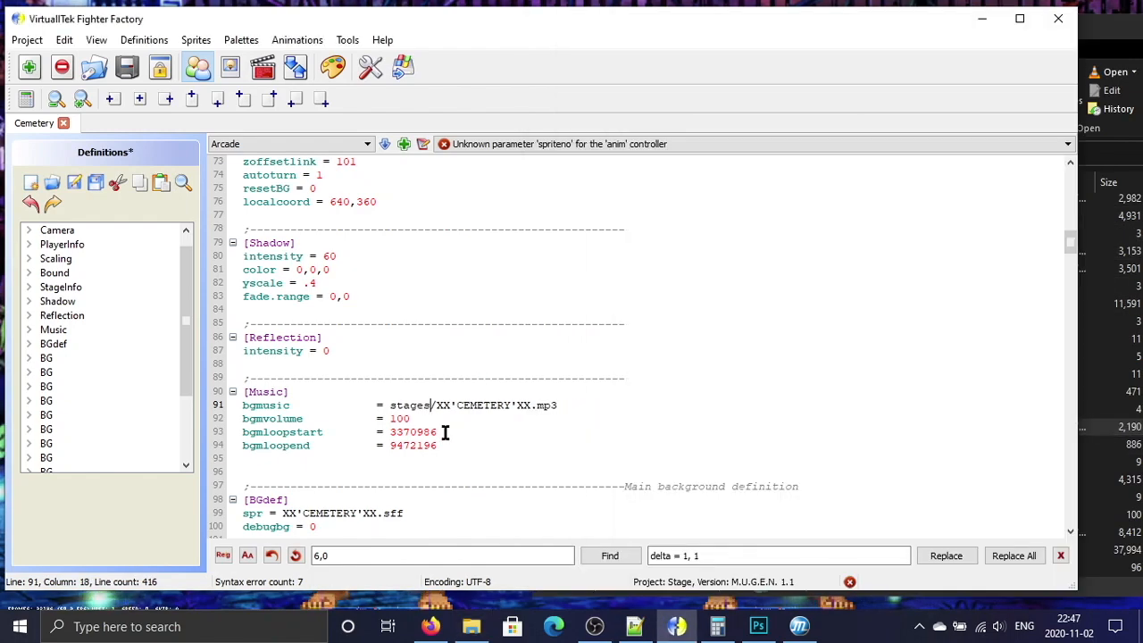
{"action": "left_click", "coordinate": [75, 183]}
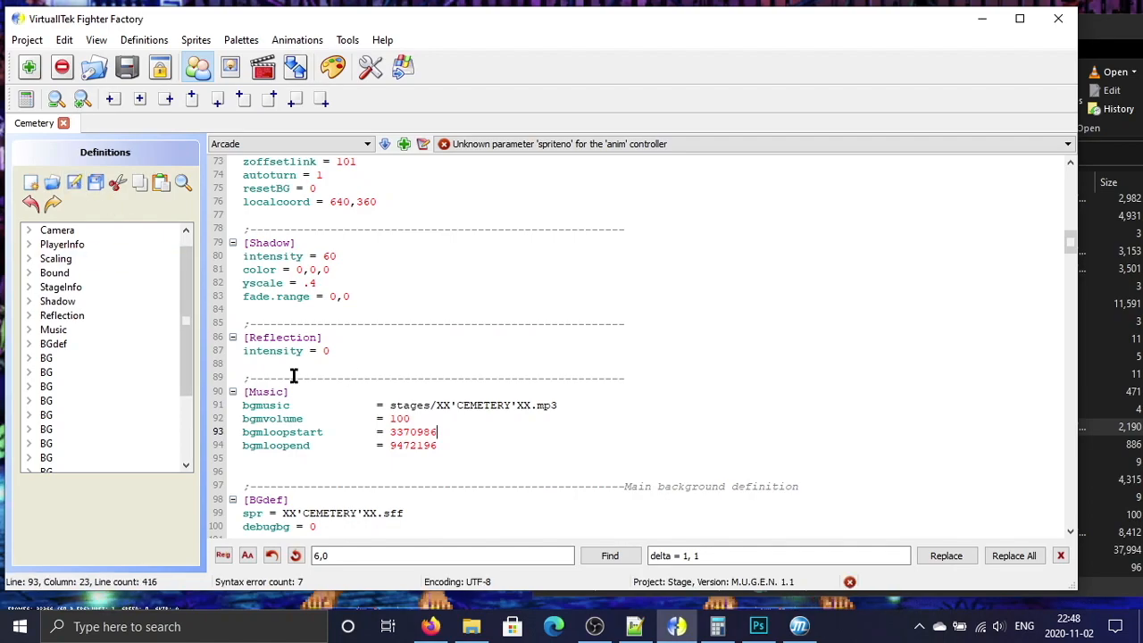
{"action": "left_click_drag", "start_coordinate": [454, 442], "coordinate": [230, 403]}
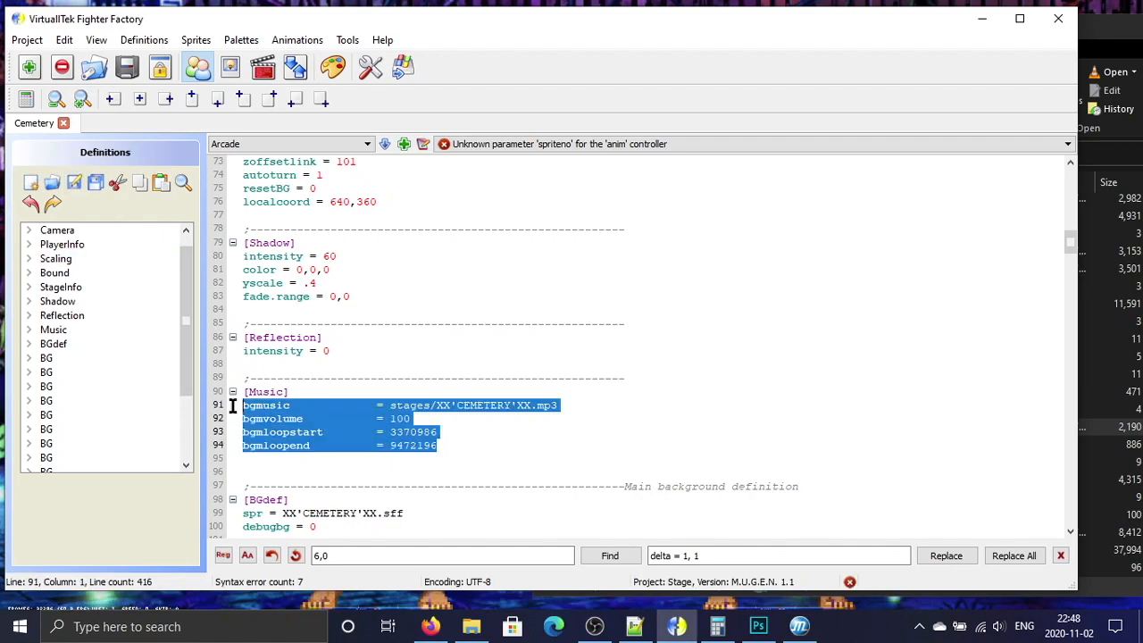
{"action": "left_click", "coordinate": [450, 472]}
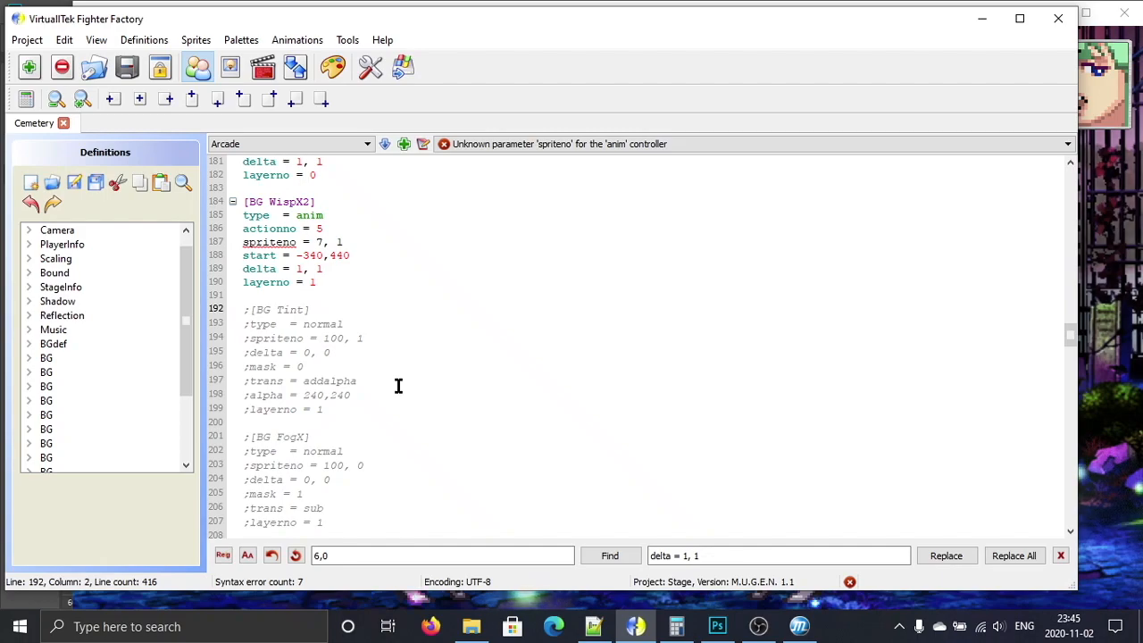
Step: Look at the fog sprite 100,0 and tint sprite 100,1 used by the commented-out overlay layers, and return to the definitions
{"action": "left_click", "coordinate": [399, 390]}
{"action": "left_click_drag", "start_coordinate": [318, 340], "coordinate": [364, 340]}
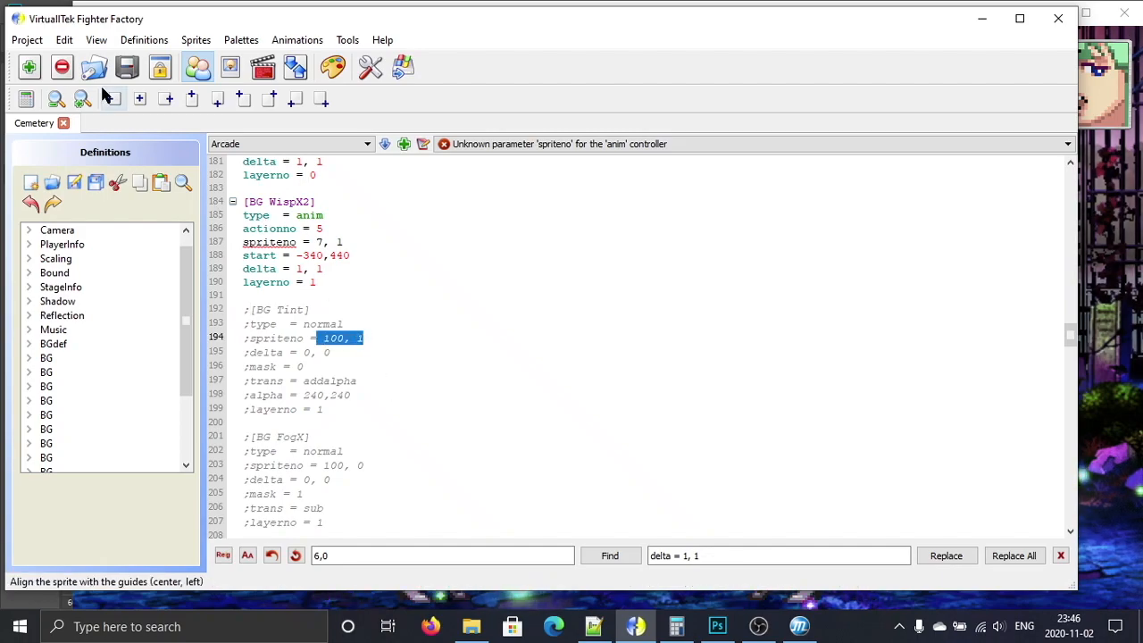
{"action": "left_click", "coordinate": [229, 67]}
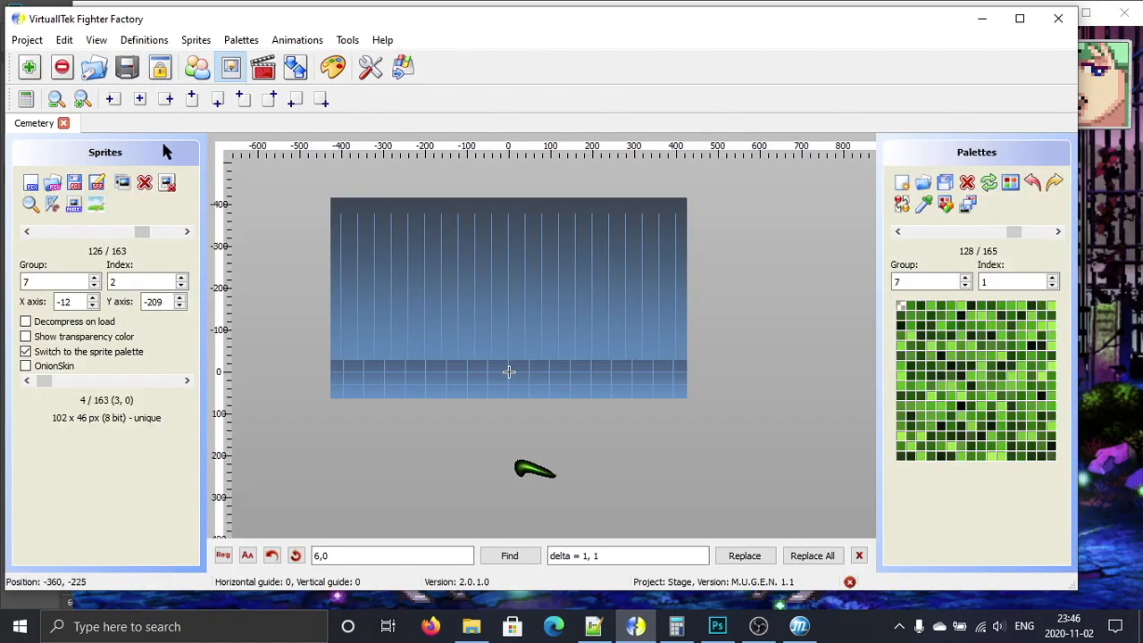
{"action": "left_click_drag", "start_coordinate": [143, 235], "coordinate": [55, 229]}
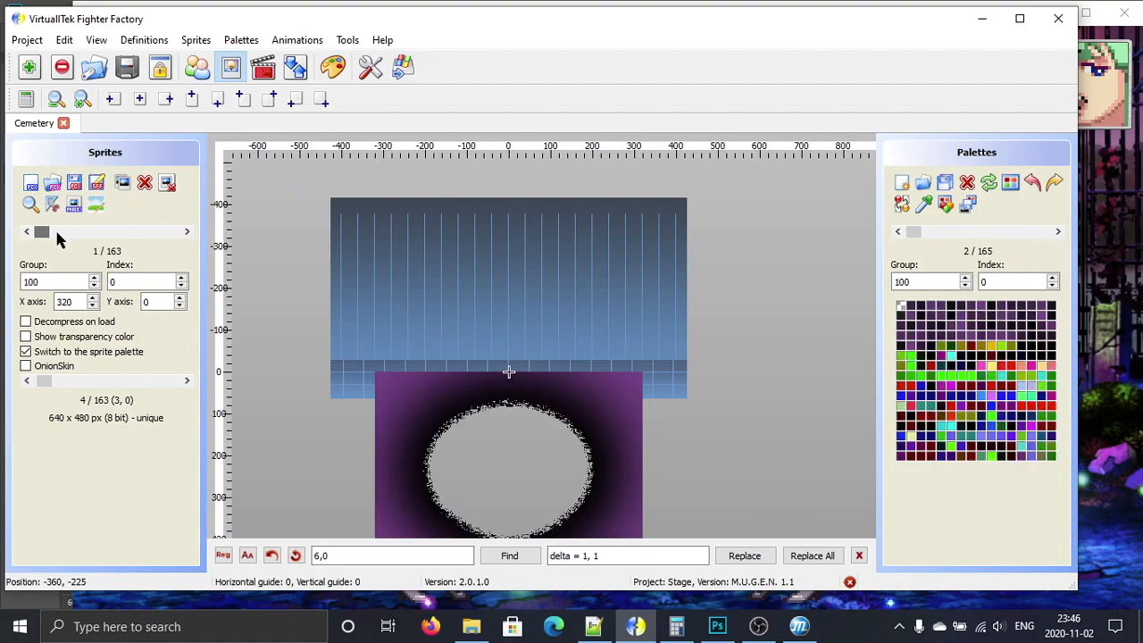
{"action": "left_click", "coordinate": [186, 232]}
{"action": "left_click_drag", "start_coordinate": [266, 395], "coordinate": [265, 307]}
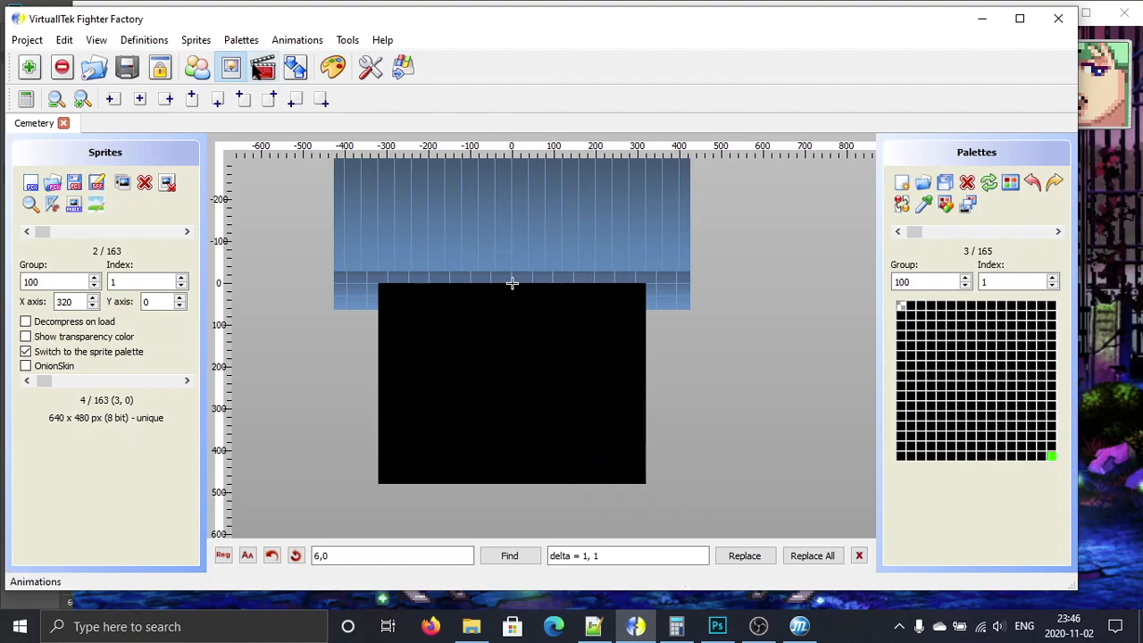
{"action": "left_click", "coordinate": [202, 71]}
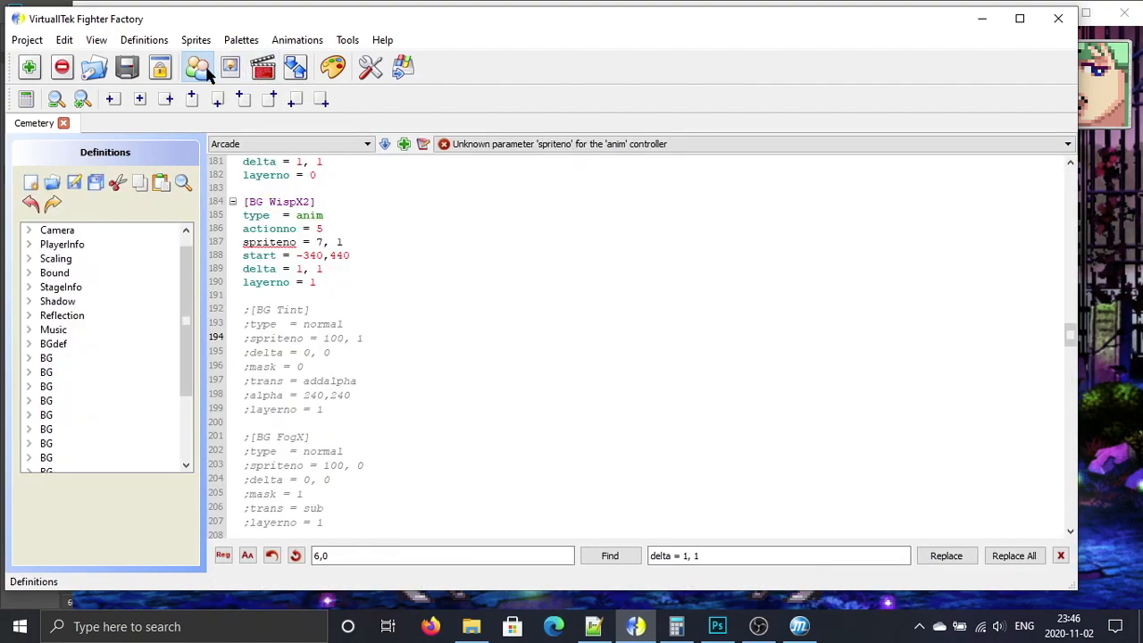
Step: Uncomment every line of the [BG FogX] block, from its header to layerno = 1, and save the definitions
{"action": "scroll", "coordinate": [268, 420], "scroll_direction": "down", "scroll_amount": 2}
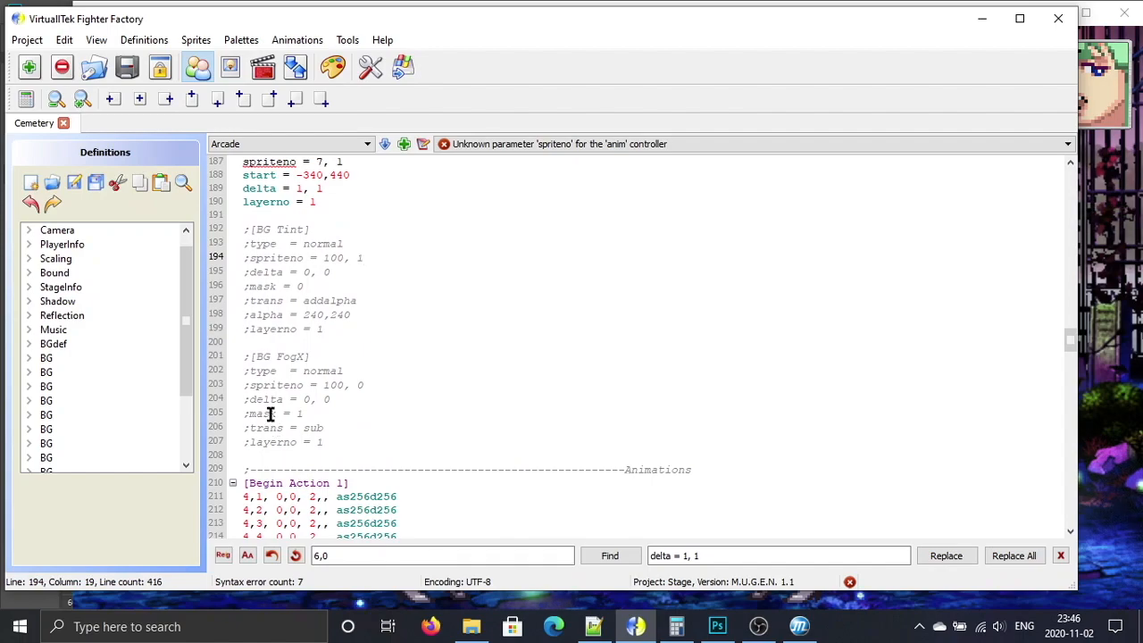
{"action": "left_click", "coordinate": [248, 357]}
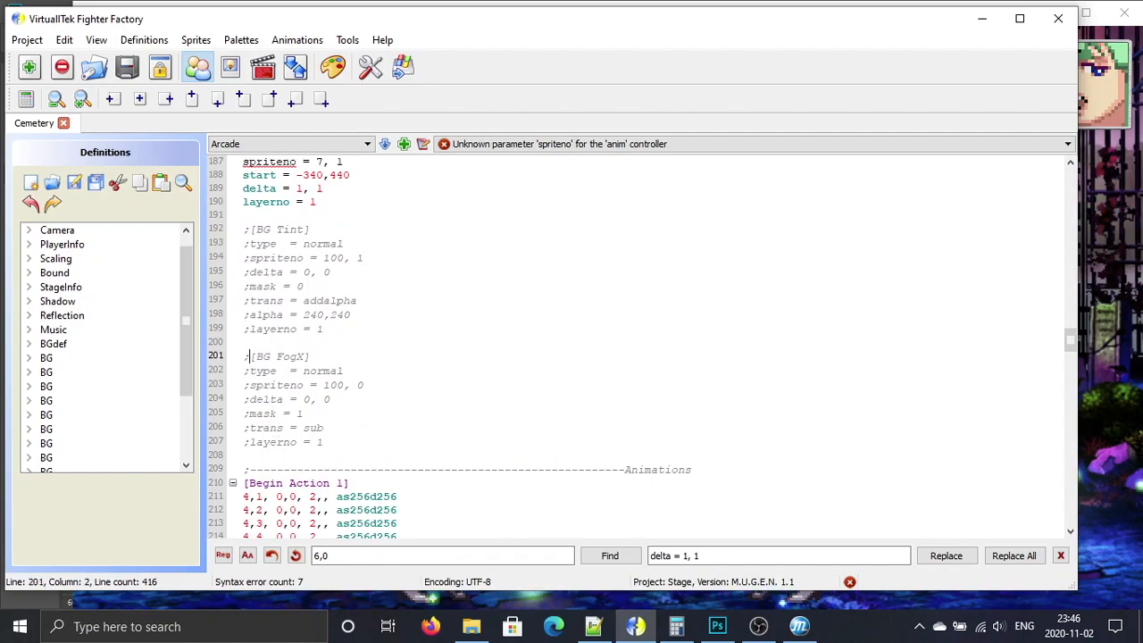
{"action": "key", "text": "BackSpace"}
{"action": "key", "text": "Down"}
{"action": "key", "text": "Delete"}
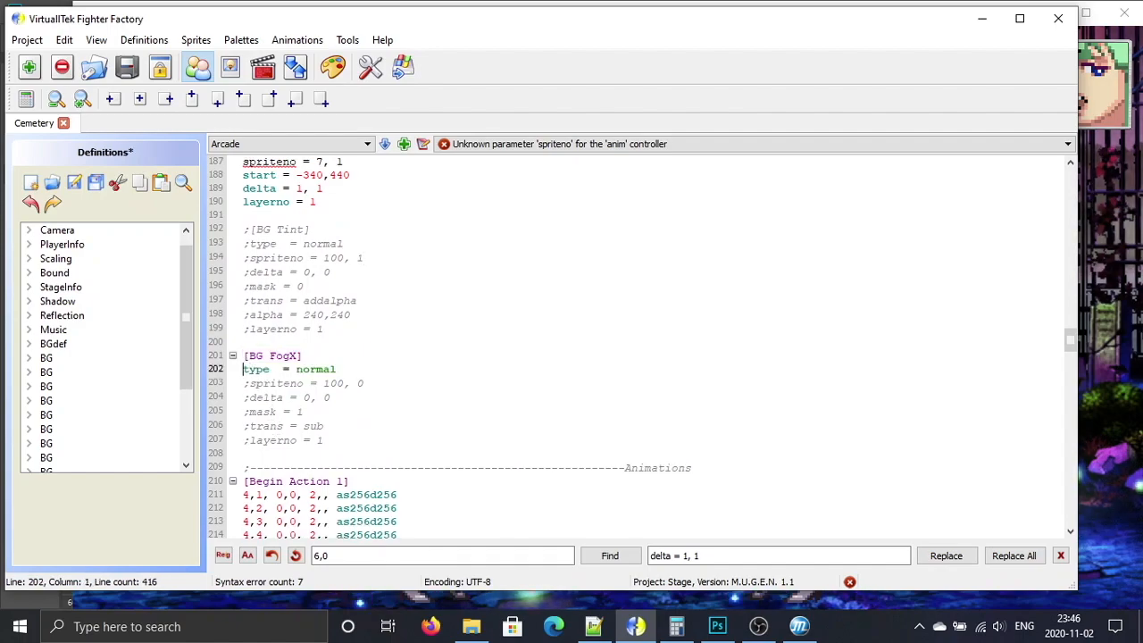
{"action": "key", "text": "BackSpace"}
{"action": "key", "text": "Down"}
{"action": "key", "text": "Delete"}
{"action": "key", "text": "Down"}
{"action": "key", "text": "Delete"}
{"action": "key", "text": "Down"}
{"action": "key", "text": "Delete"}
{"action": "key", "text": "Down"}
{"action": "key", "text": "Delete"}
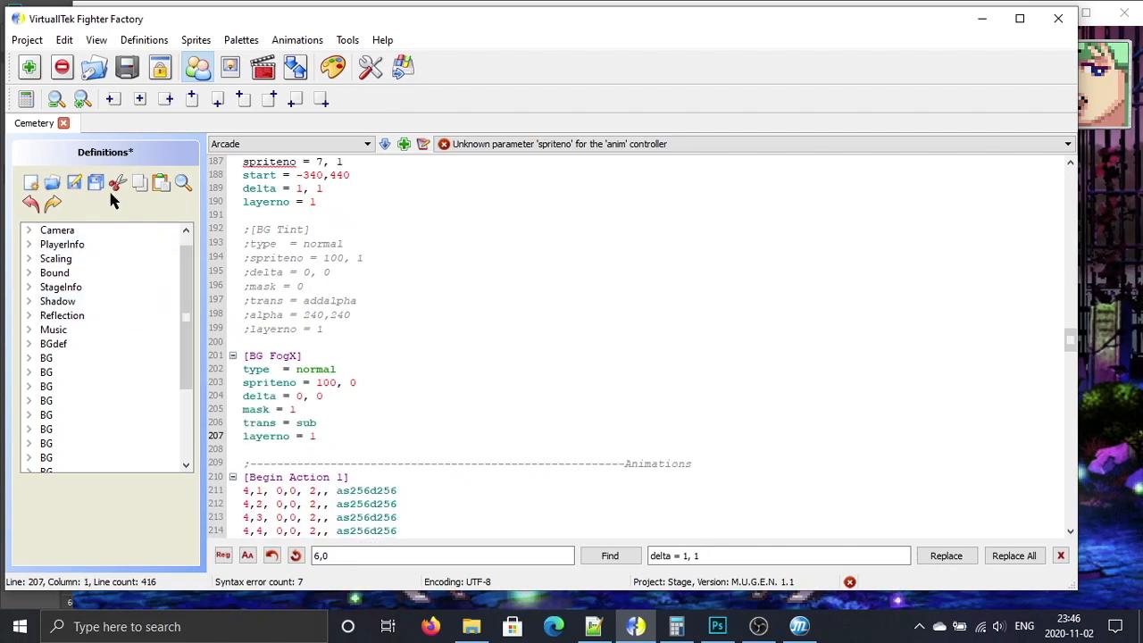
{"action": "left_click", "coordinate": [74, 182]}
Step: Switch to M.U.G.E.N, reload the stage to check the fog overlay, and return to Fighter Factory
{"action": "left_click", "coordinate": [1114, 394]}
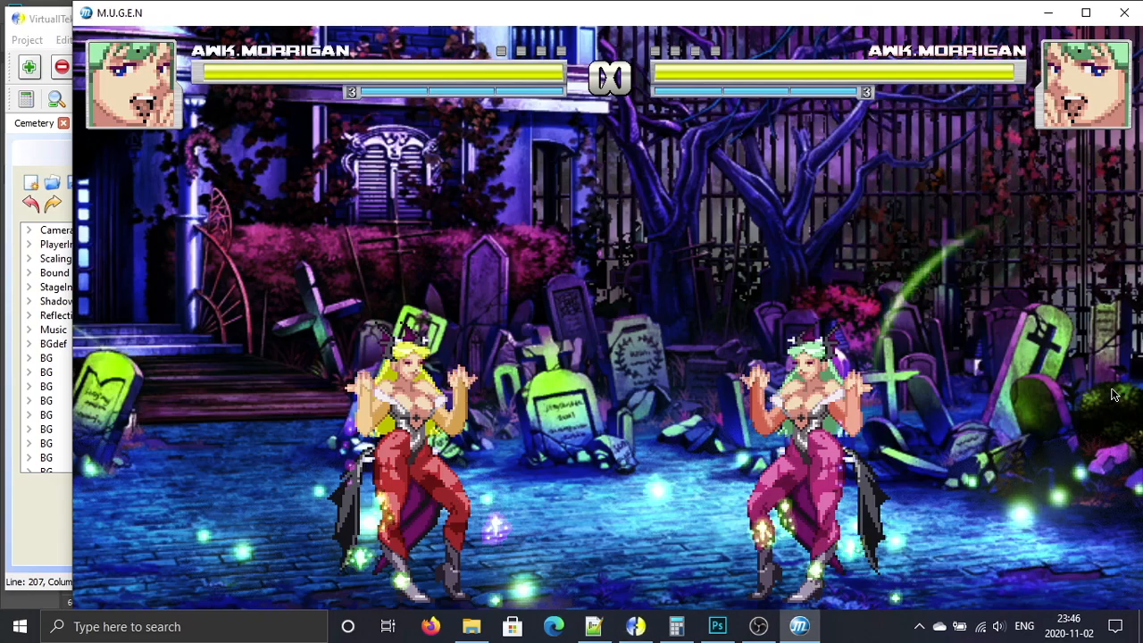
{"action": "key", "text": "shift+F4"}
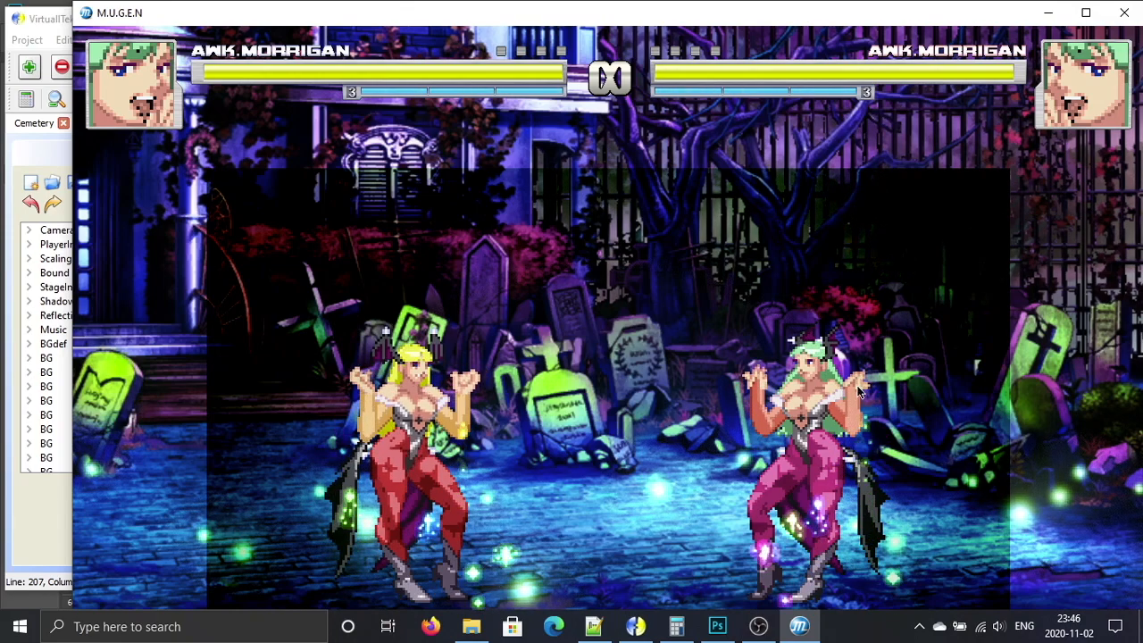
{"action": "key", "text": "alt+Tab"}
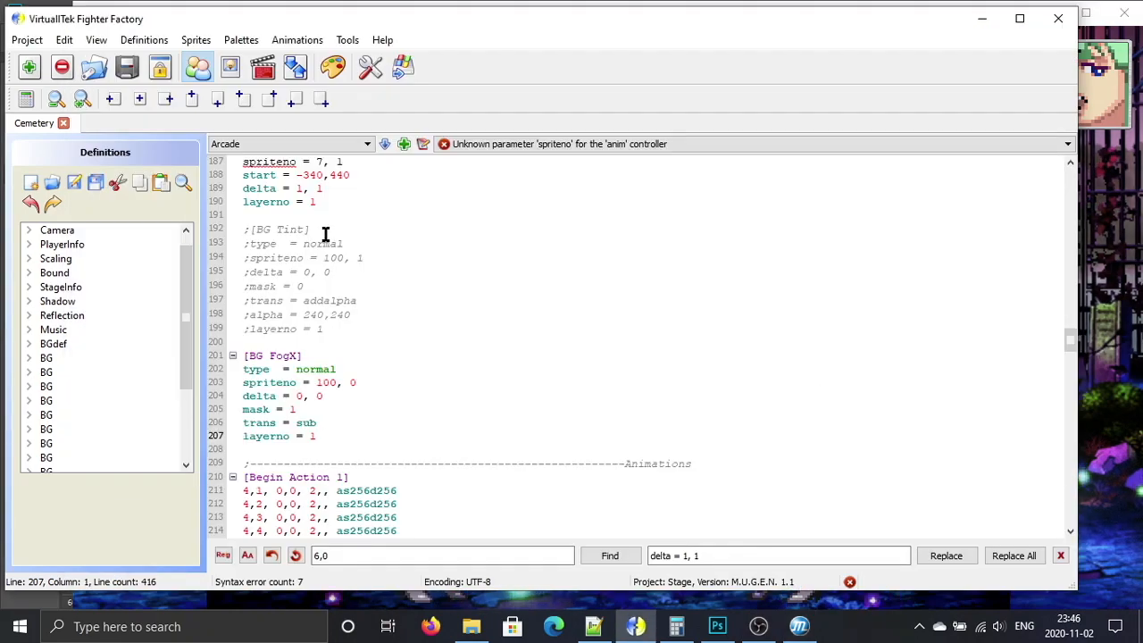
Step: Set the Y axis of fog sprite 100,0 to 240, save the sprites and return to the definitions
{"action": "left_click", "coordinate": [234, 73]}
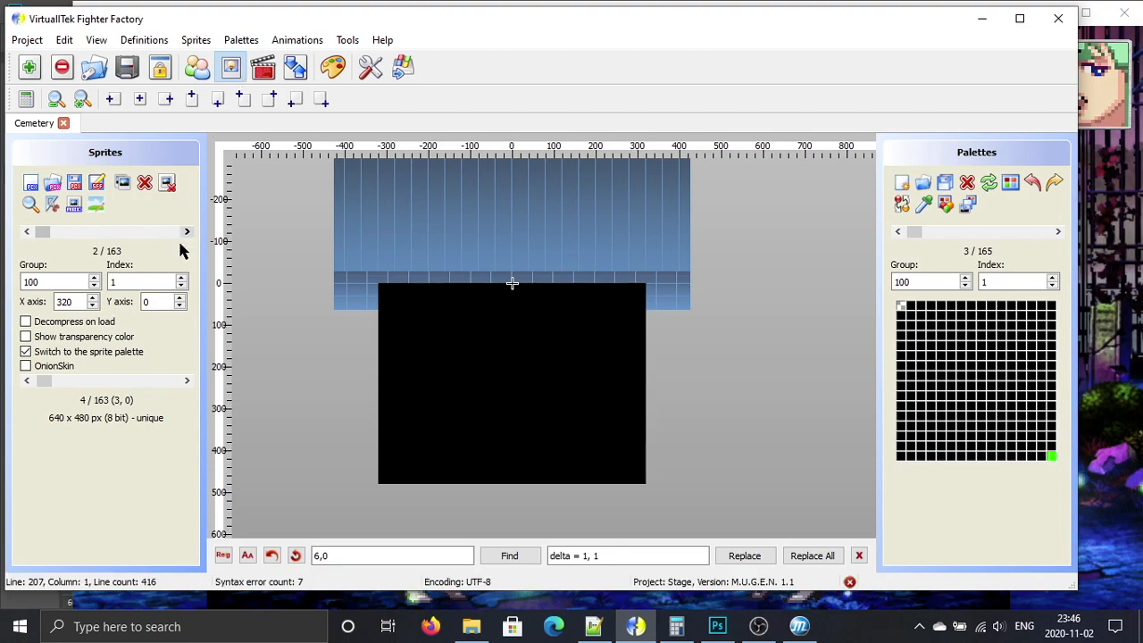
{"action": "left_click_drag", "start_coordinate": [157, 301], "coordinate": [111, 302]}
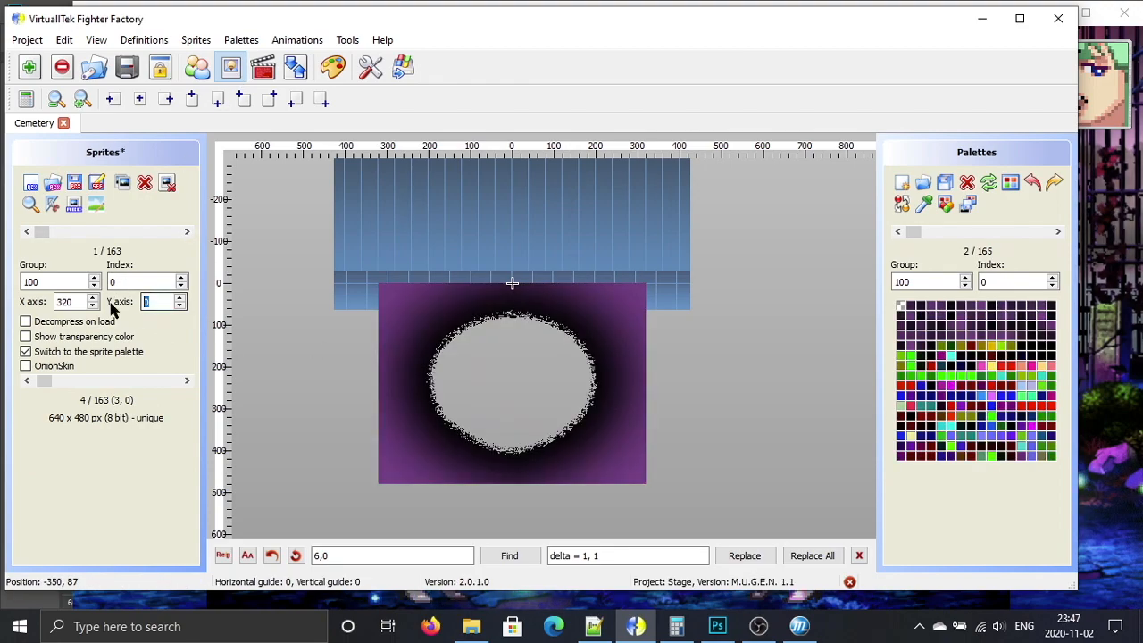
{"action": "type", "text": "240"}
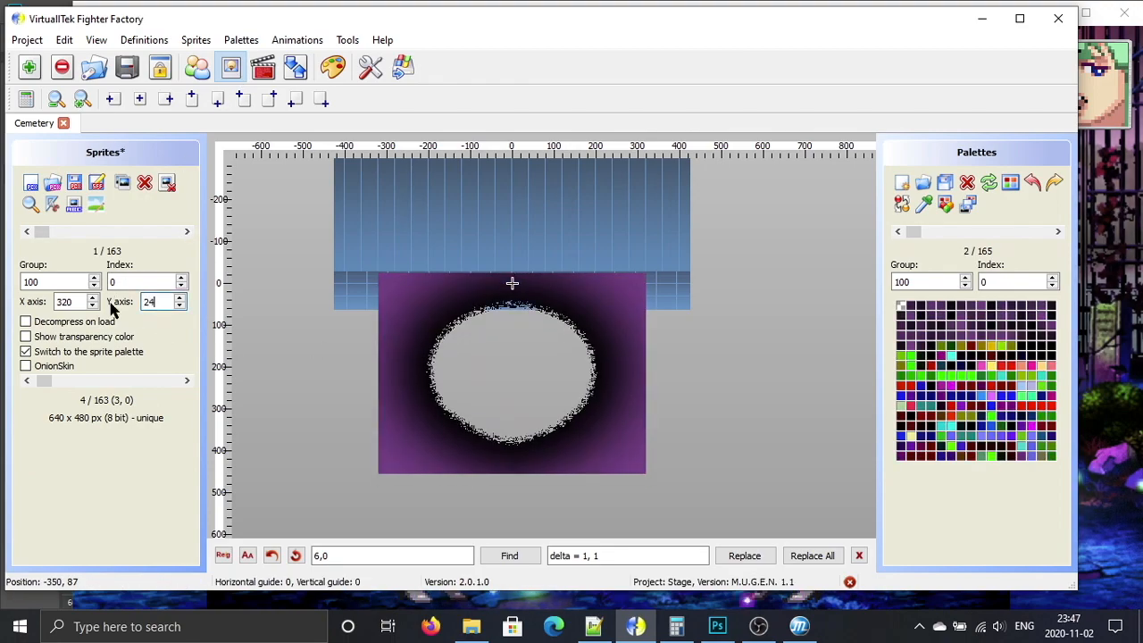
{"action": "left_click", "coordinate": [96, 183]}
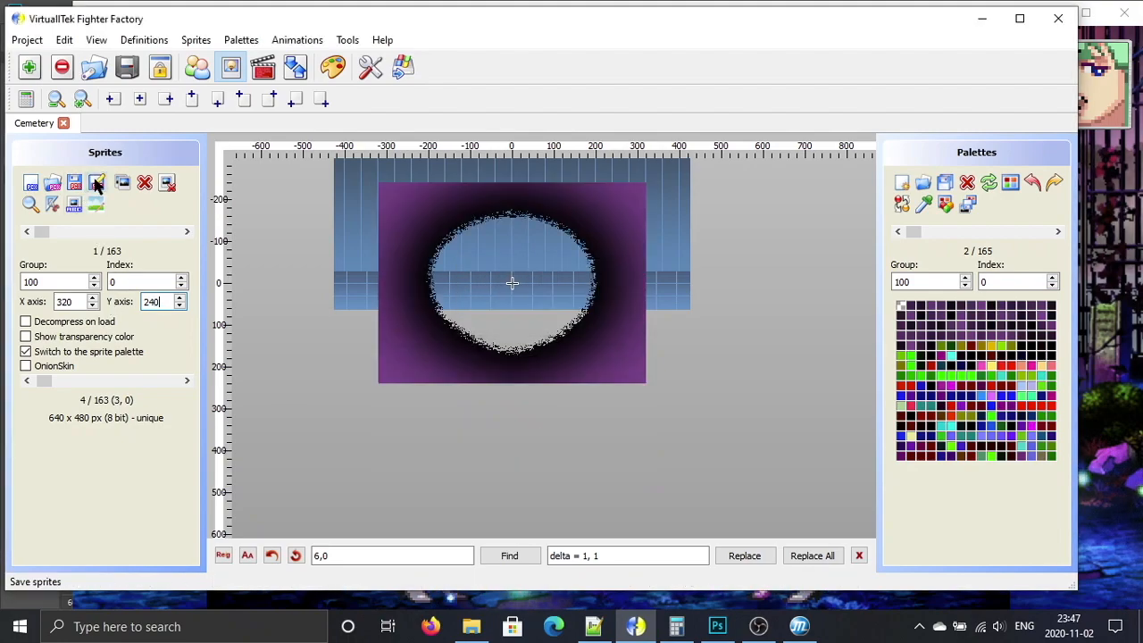
{"action": "left_click", "coordinate": [262, 69]}
{"action": "left_click", "coordinate": [229, 71]}
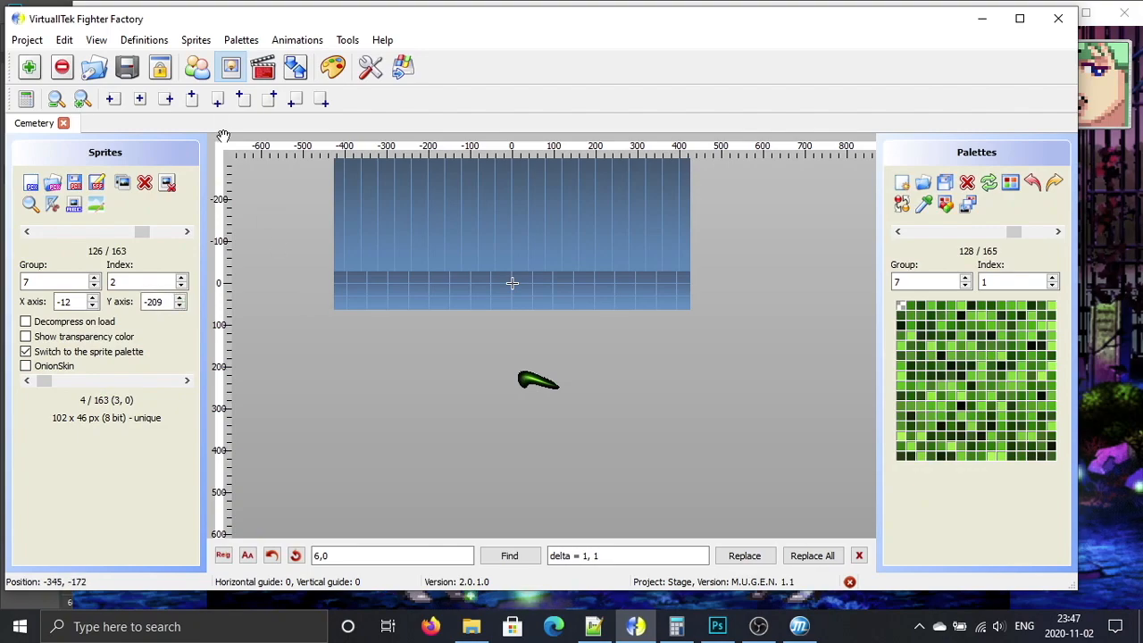
{"action": "left_click", "coordinate": [200, 70]}
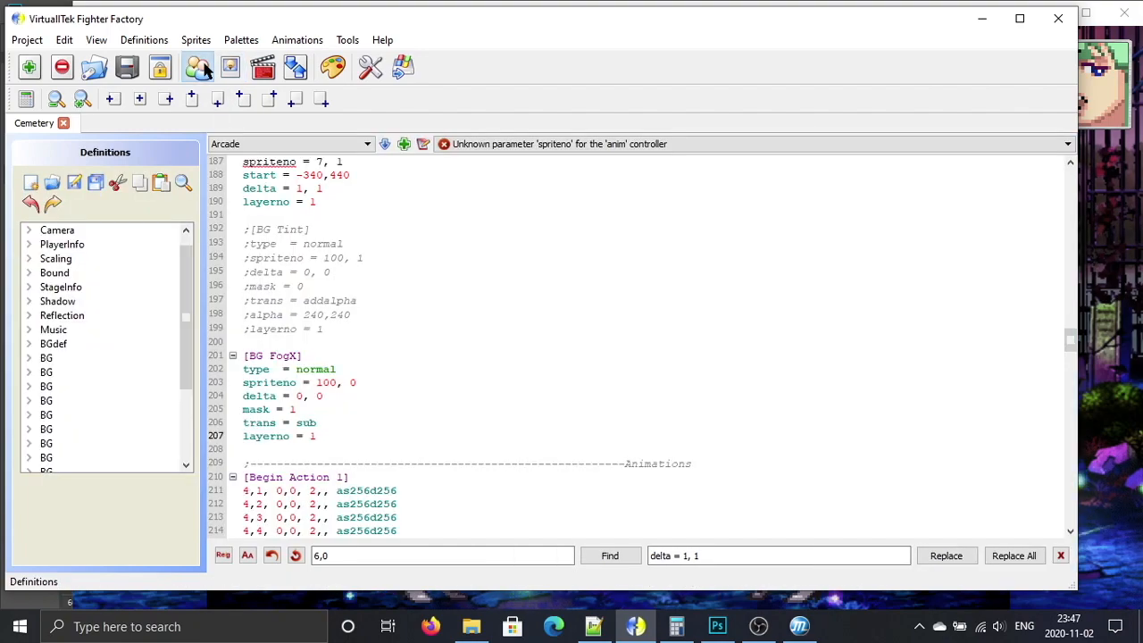
Step: Add a start = 0,0 line below spriteno in [BG FogX], checking the overlay's placement in M.U.G.E.N
{"action": "left_click", "coordinate": [366, 382]}
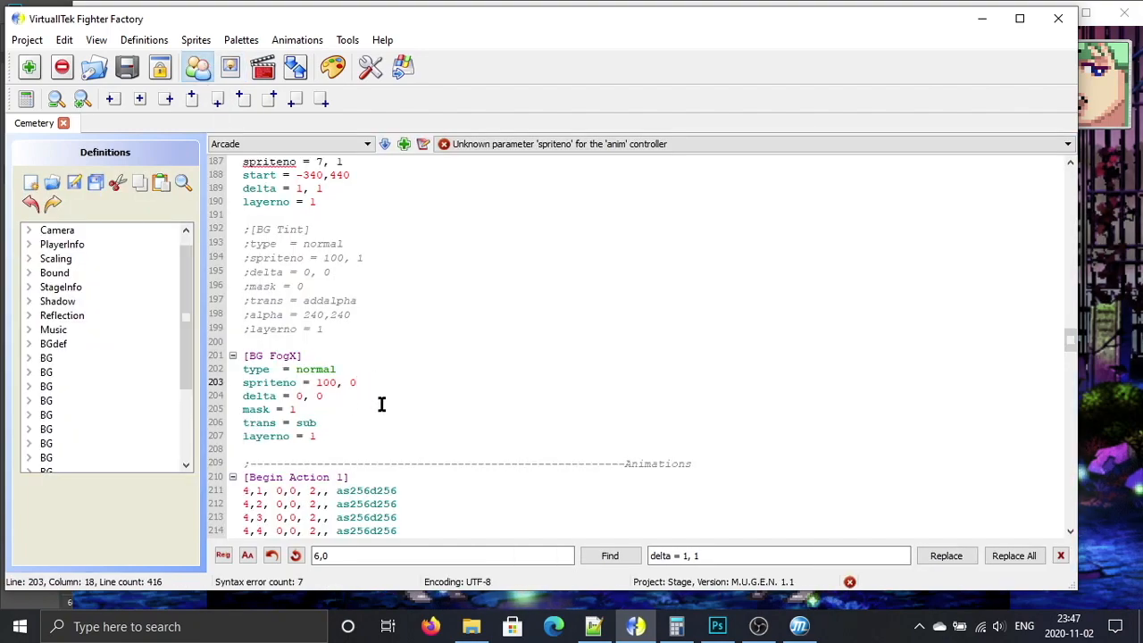
{"action": "left_click", "coordinate": [1142, 425]}
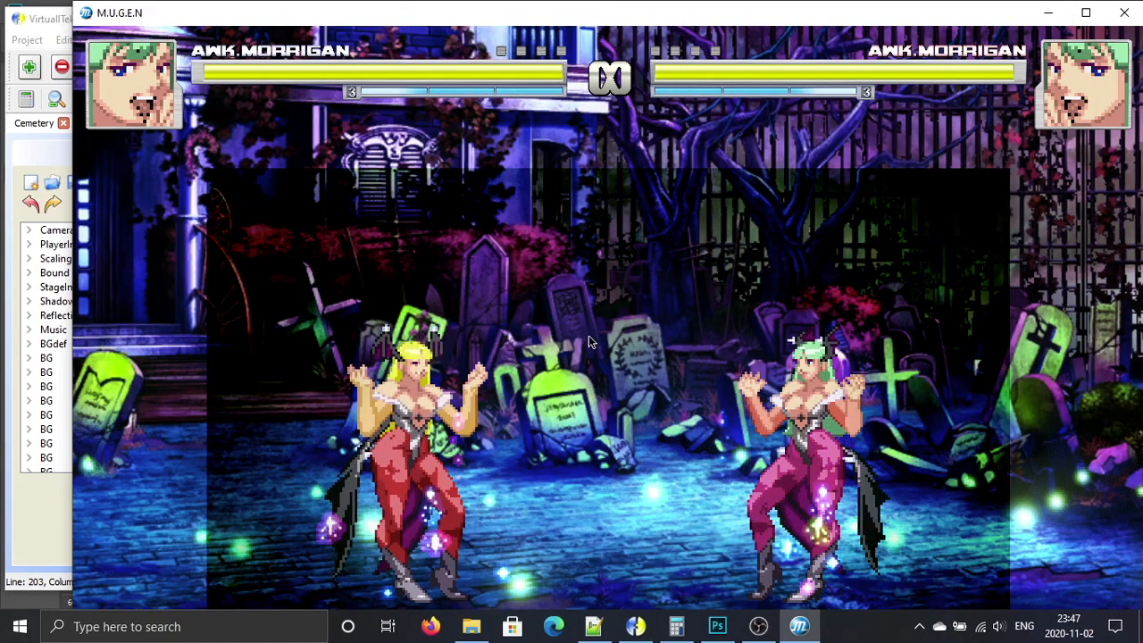
{"action": "key", "text": "alt+Tab"}
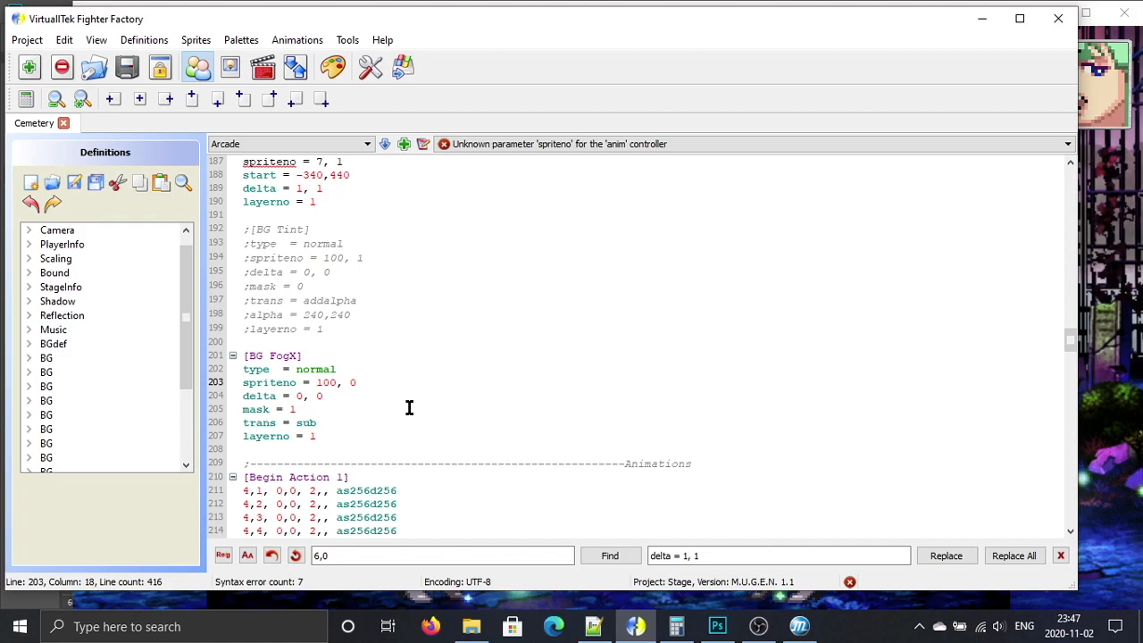
{"action": "key", "text": "Return"}
{"action": "type", "text": "start = 0,0"}
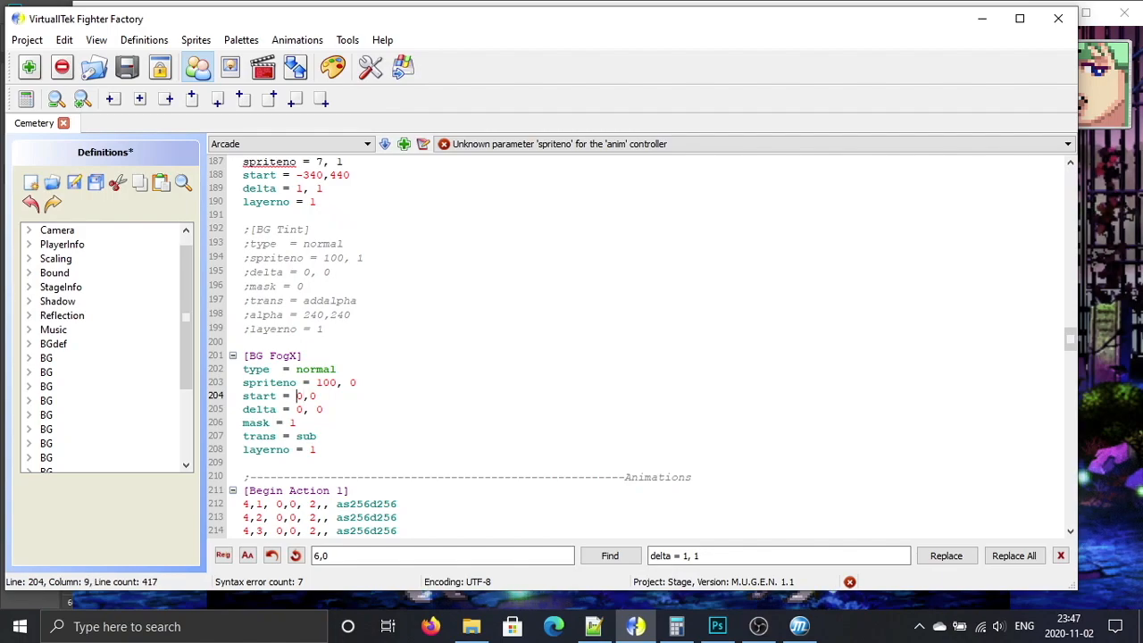
{"action": "key", "text": "alt+Tab"}
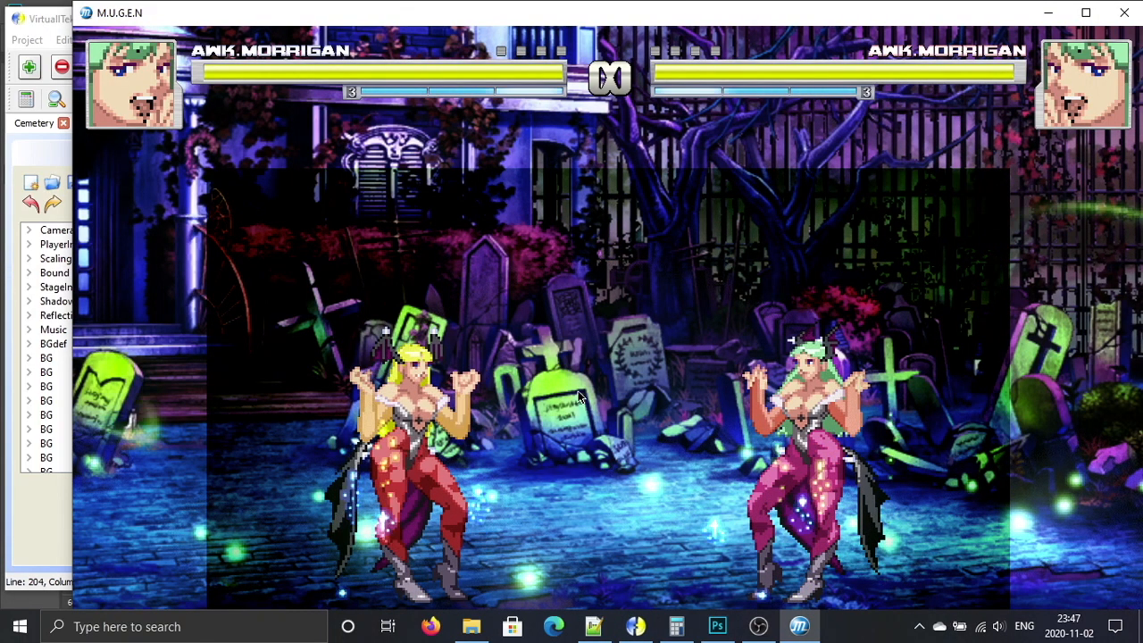
{"action": "key", "text": "alt+Tab"}
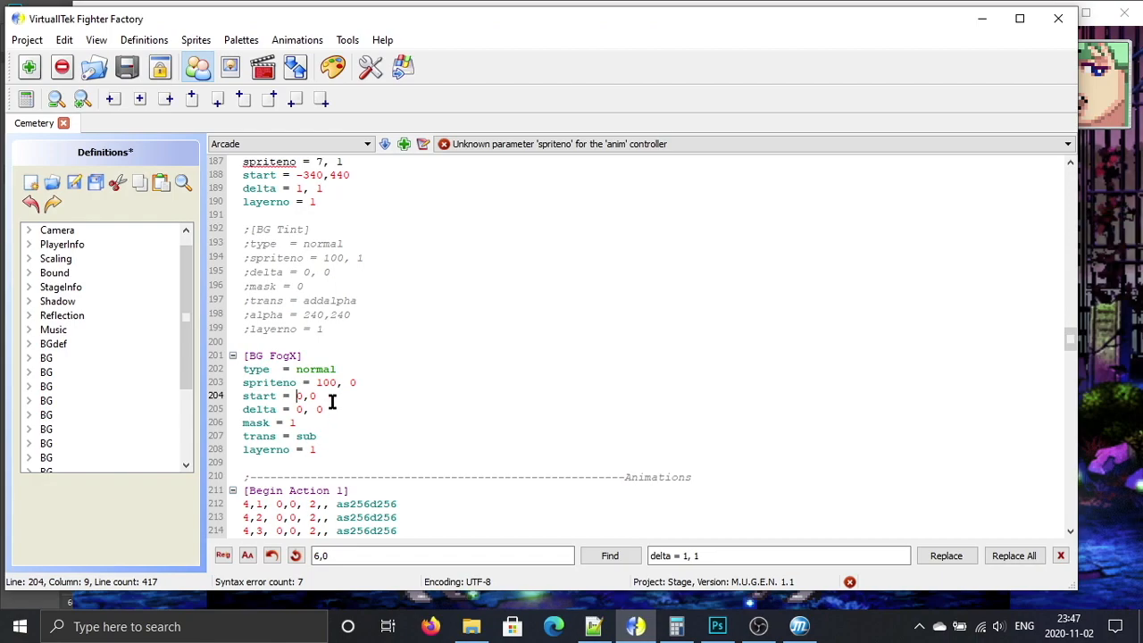
Step: Check the localcoord height in [StageInfo] and change the [BG FogX] start to 0,180
{"action": "scroll", "coordinate": [423, 415], "scroll_direction": "up", "scroll_amount": 20}
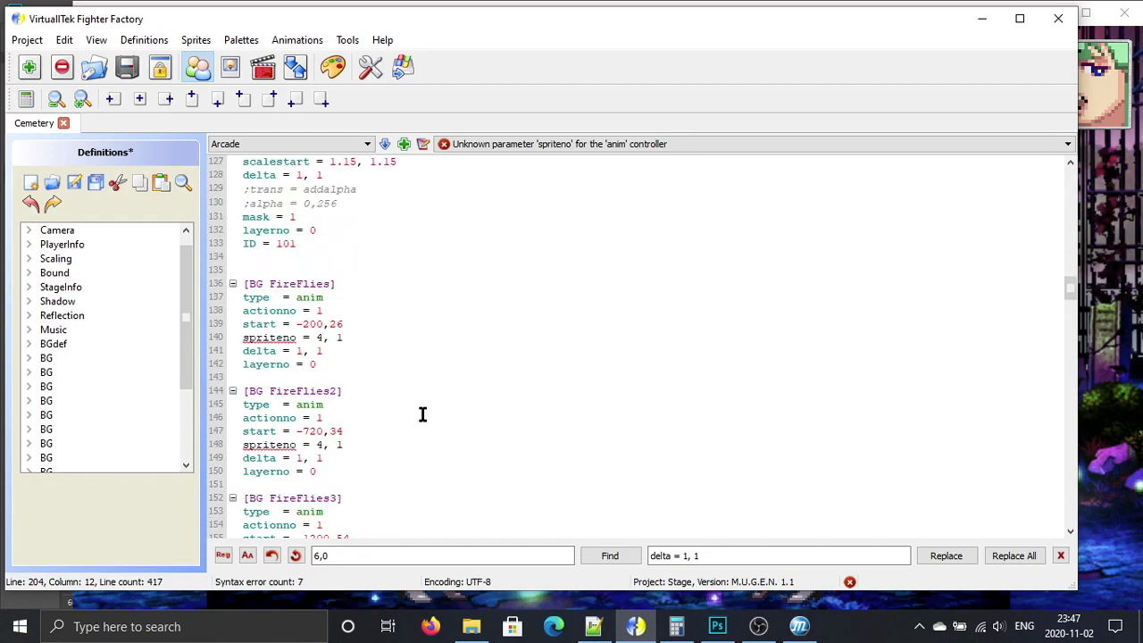
{"action": "scroll", "coordinate": [422, 414], "scroll_direction": "up", "scroll_amount": 20}
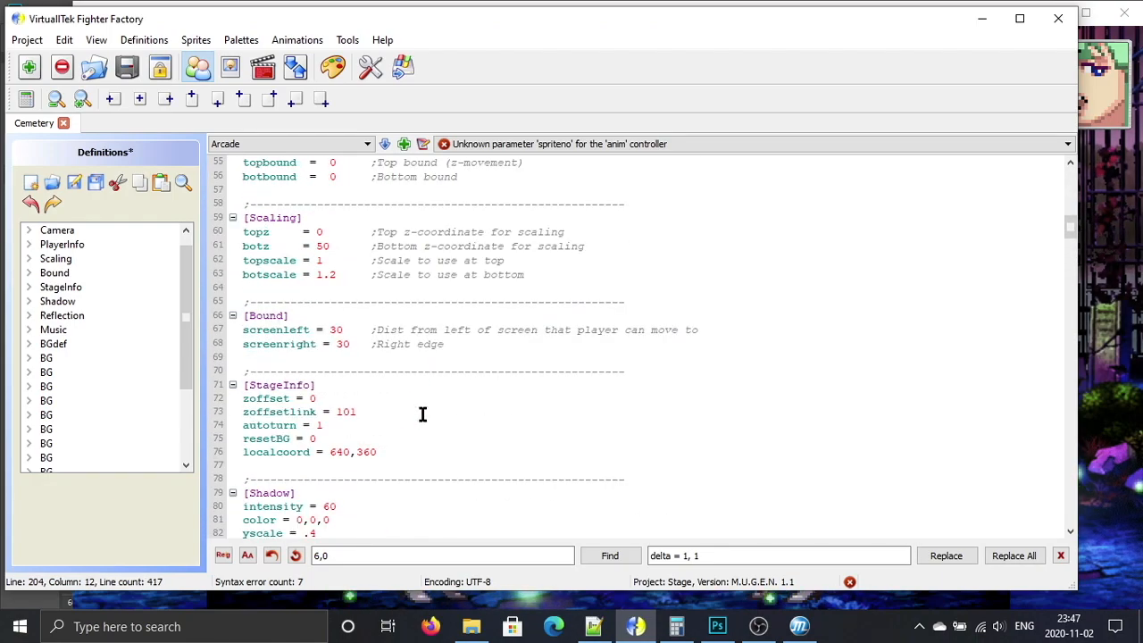
{"action": "scroll", "coordinate": [422, 414], "scroll_direction": "down", "scroll_amount": 6}
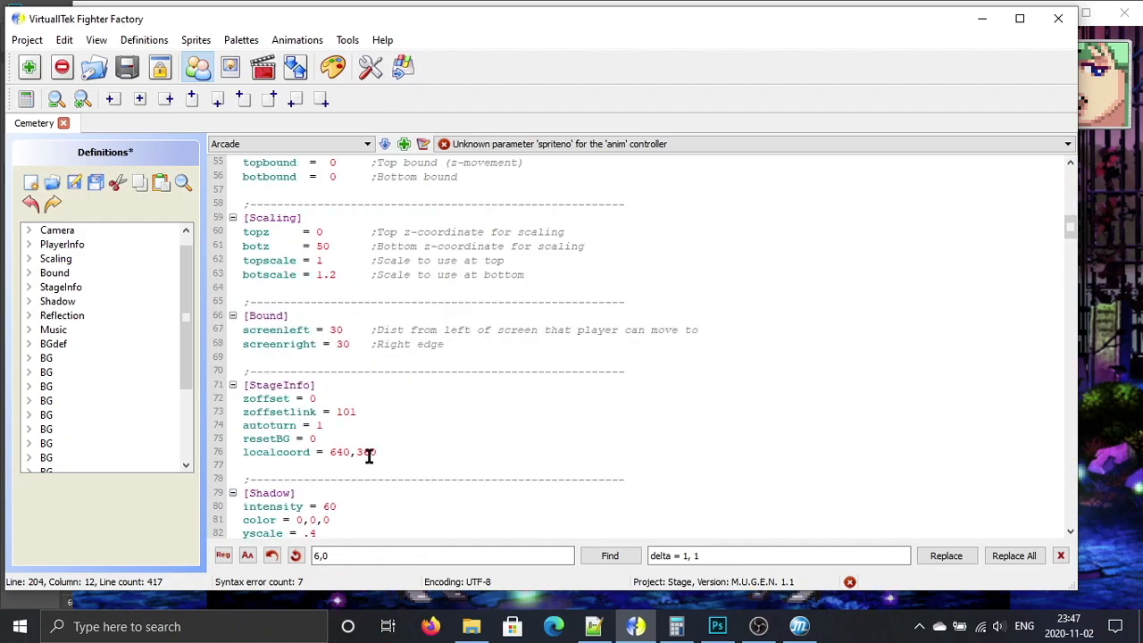
{"action": "left_click_drag", "start_coordinate": [357, 453], "coordinate": [379, 453]}
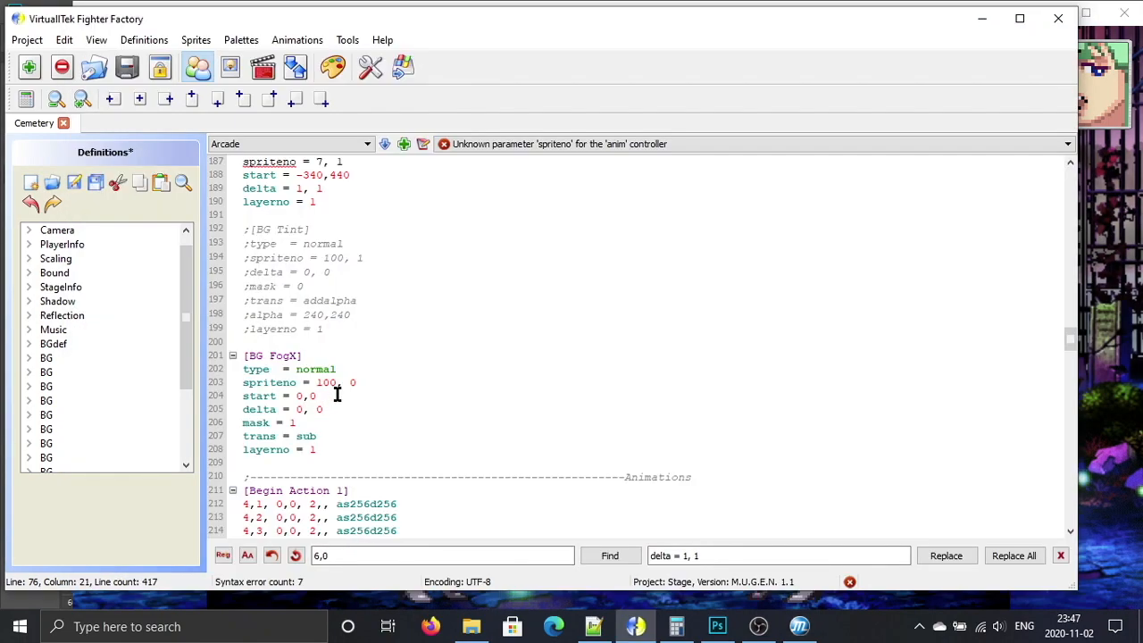
{"action": "left_click", "coordinate": [334, 393]}
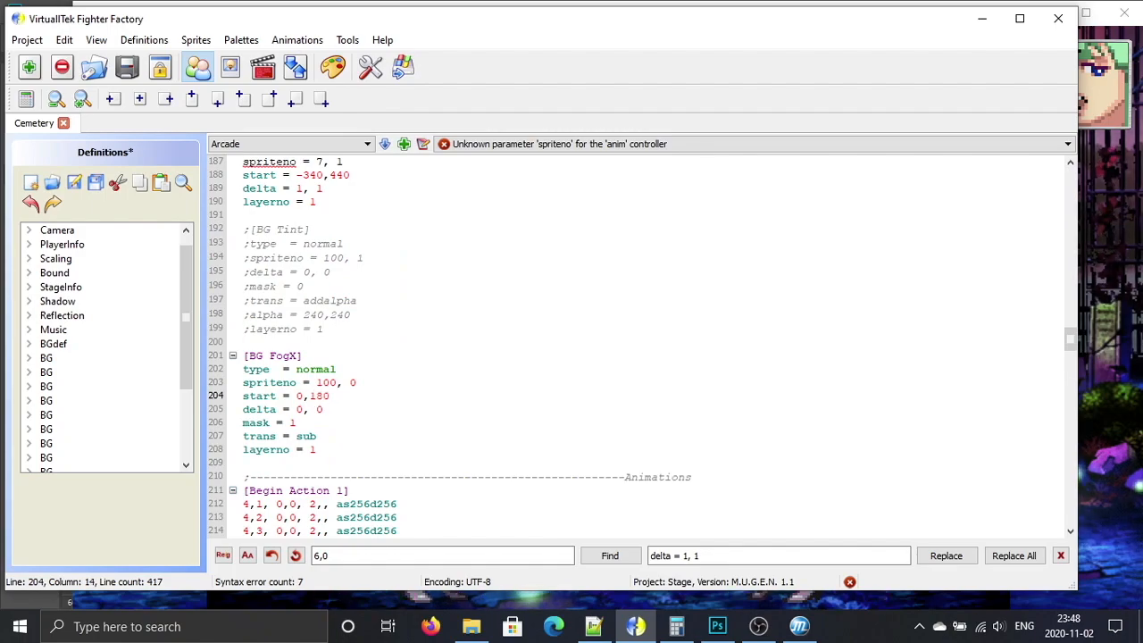
Step: Add a commented ;start = 0,180 line below spriteno in [BG Tint] and save the definitions
{"action": "left_click", "coordinate": [388, 258]}
{"action": "key", "text": "Return"}
{"action": "type", "text": ";start = 0,180"}
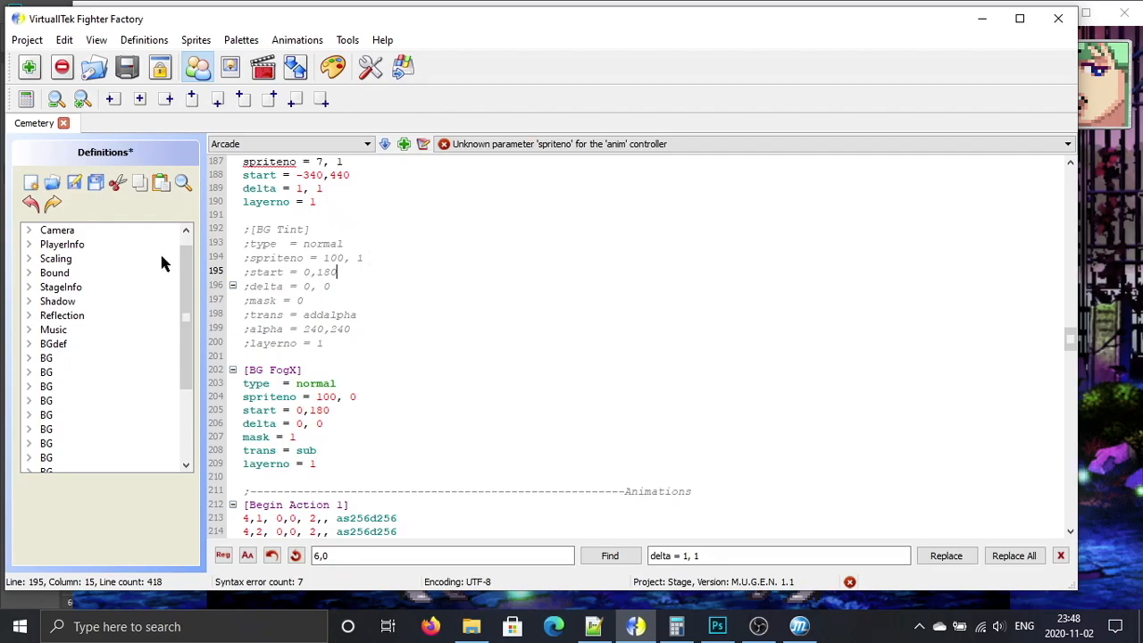
{"action": "left_click", "coordinate": [75, 183]}
Step: Switch to M.U.G.E.N, check the moved fog overlay in full screen, and return to Fighter Factory
{"action": "left_click", "coordinate": [1135, 330]}
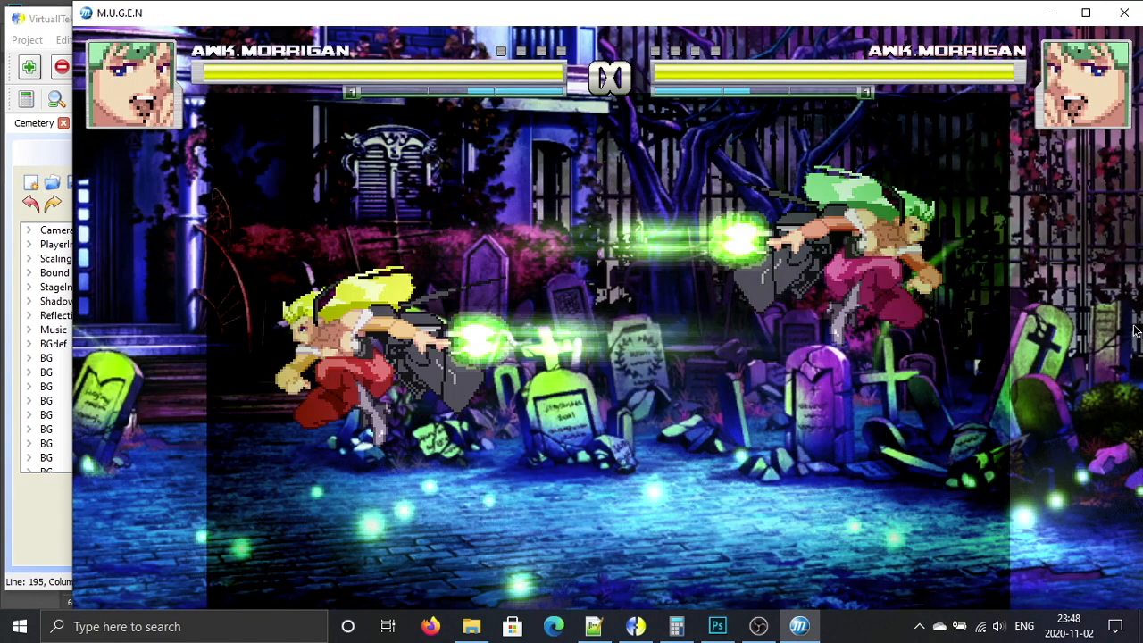
{"action": "key", "text": "alt+Return"}
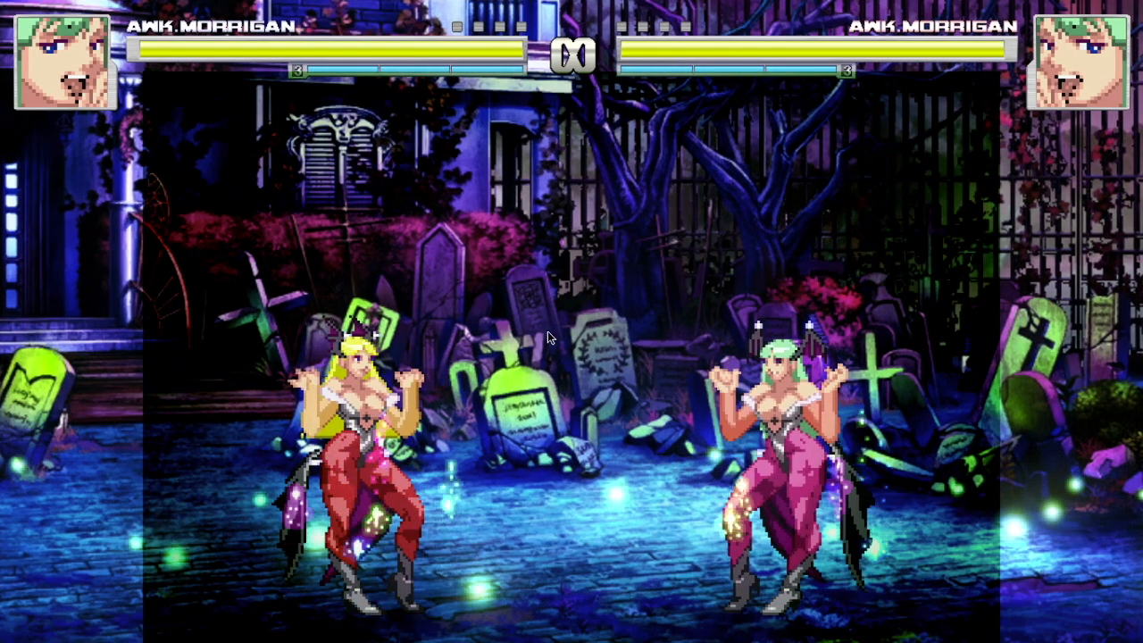
{"action": "key", "text": "alt+Tab"}
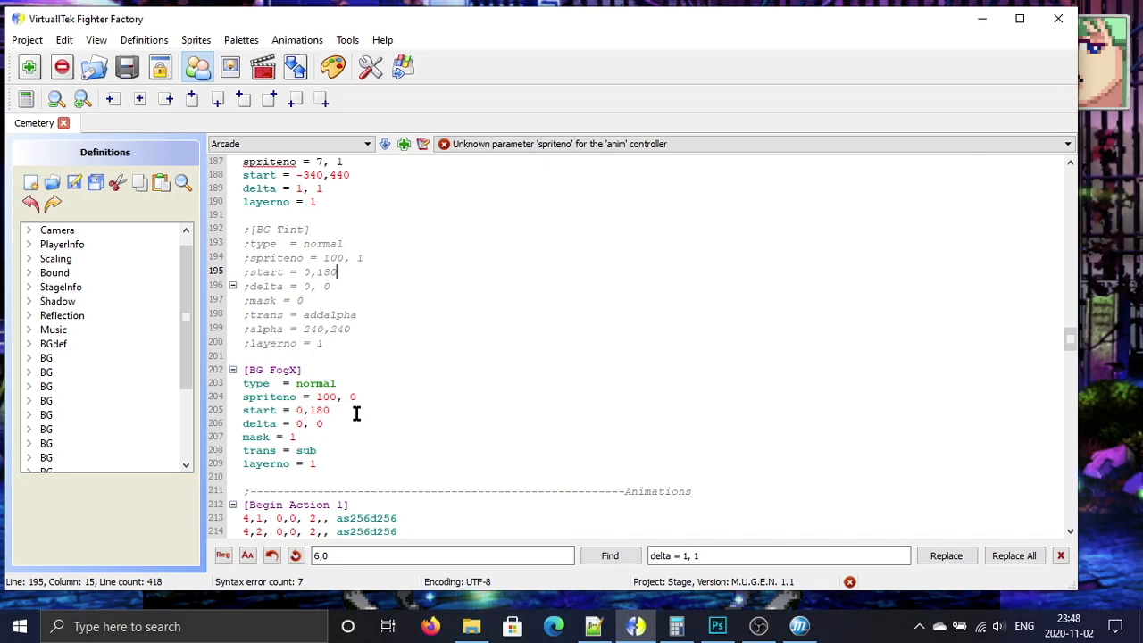
Step: Add a scalestart = 1.2, 1.2 line below start in [BG FogX] and save the definitions
{"action": "left_click", "coordinate": [364, 409]}
{"action": "key", "text": "Return"}
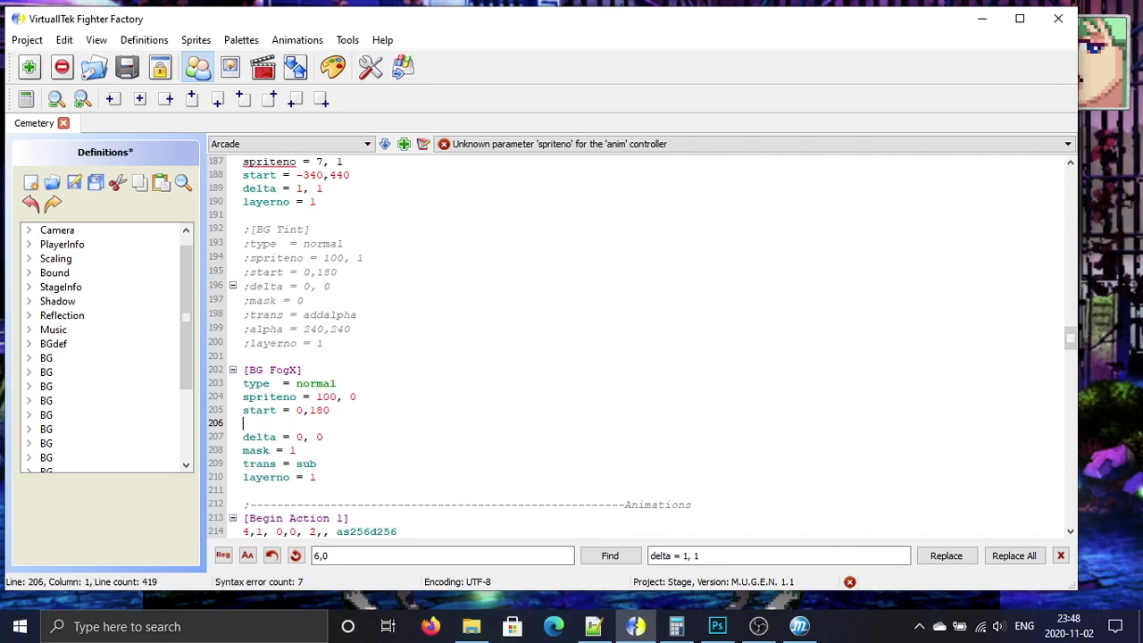
{"action": "key", "text": "BackSpace"}
{"action": "key", "text": "BackSpace"}
{"action": "key", "text": "BackSpace"}
{"action": "key", "text": "BackSpace"}
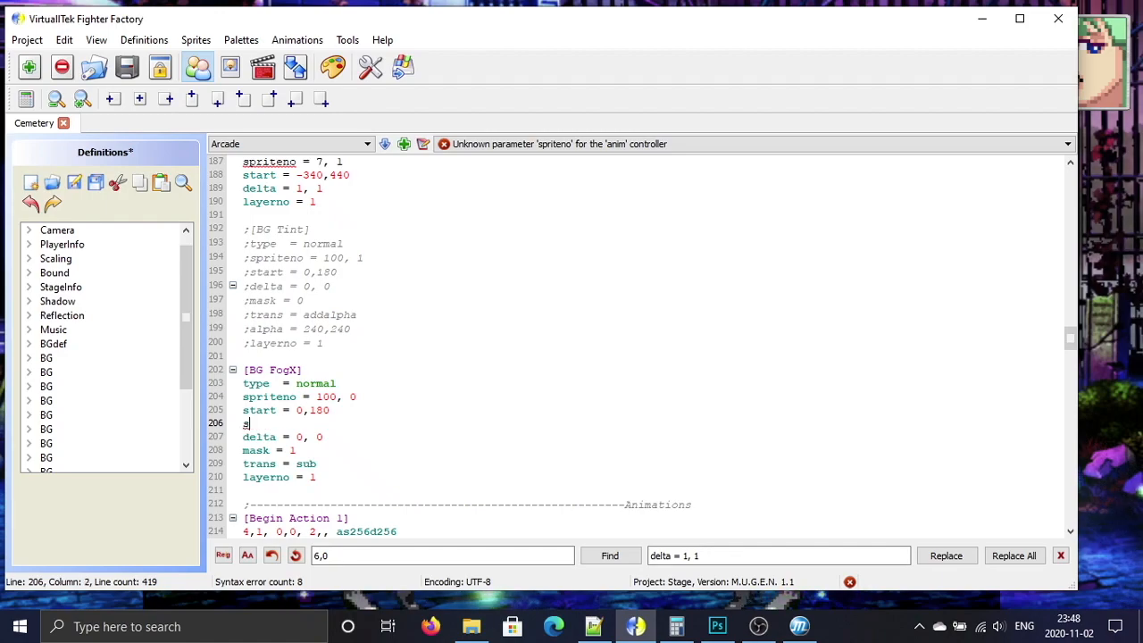
{"action": "type", "text": "cale"}
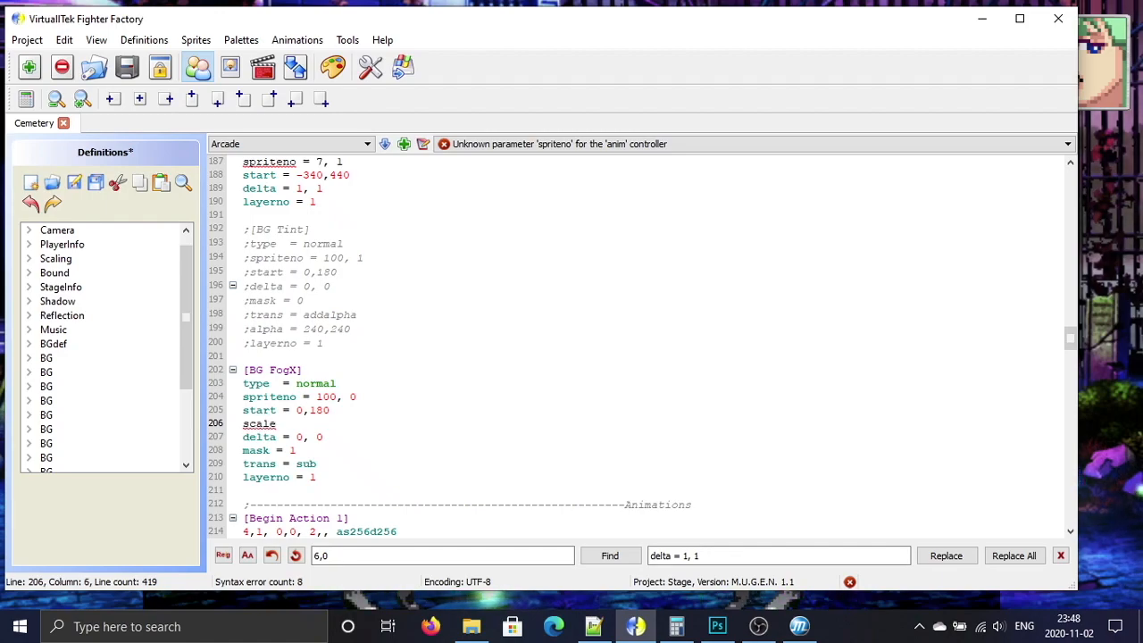
{"action": "type", "text": "start ="}
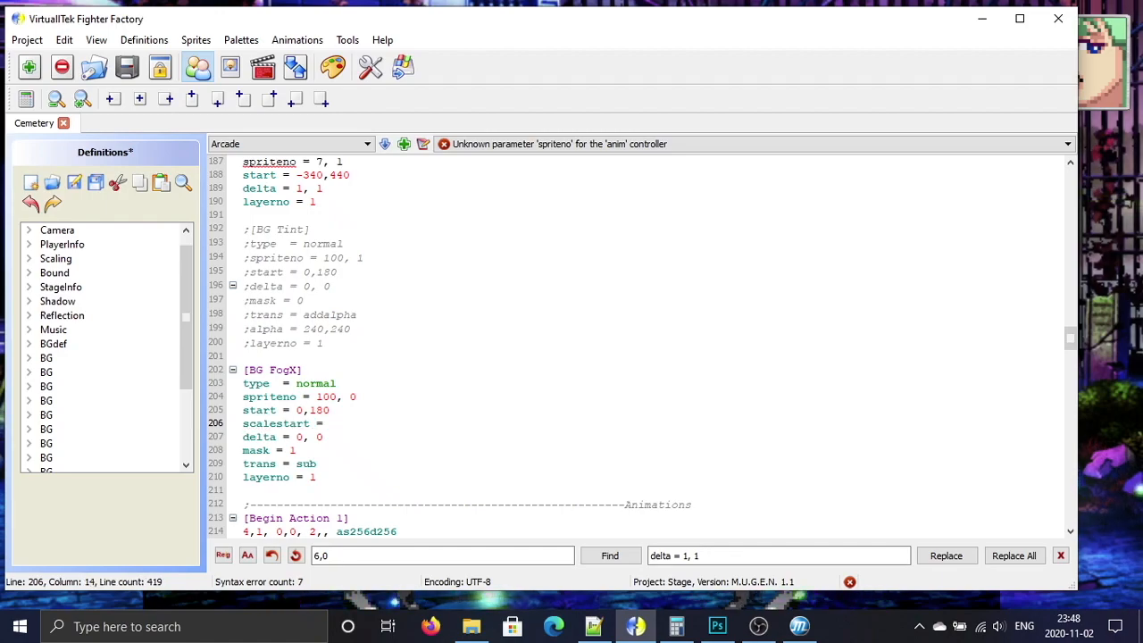
{"action": "type", "text": " 1.2, 1.2"}
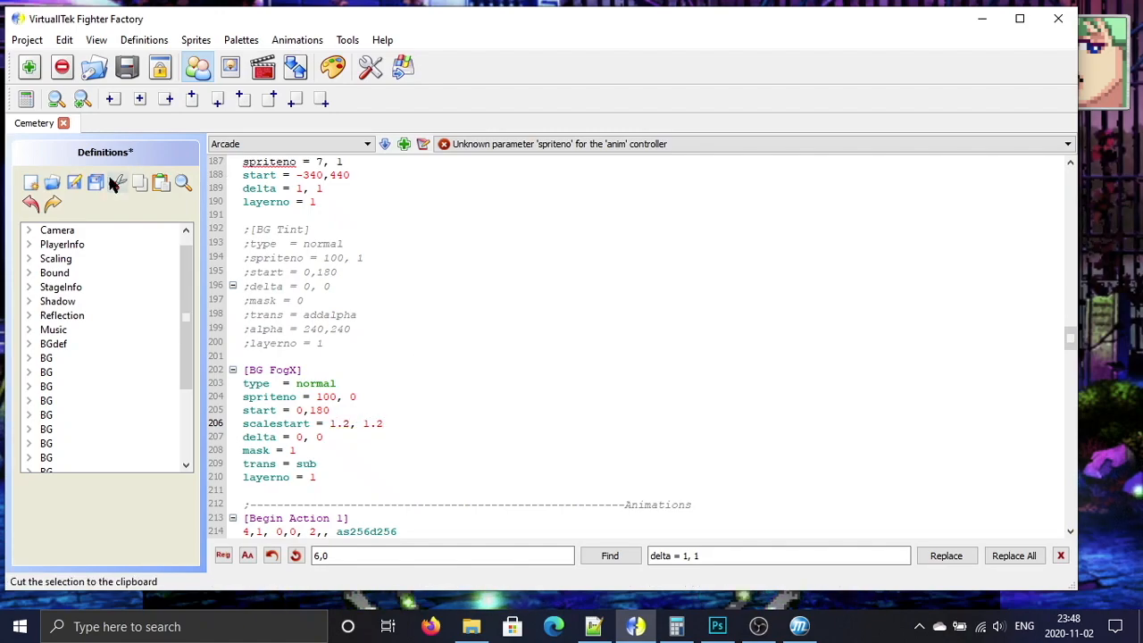
{"action": "left_click", "coordinate": [74, 179]}
Step: Switch to M.U.G.E.N, reload the stage to check the scaled fog overlay's coverage, and return to Fighter Factory
{"action": "left_click", "coordinate": [1140, 315]}
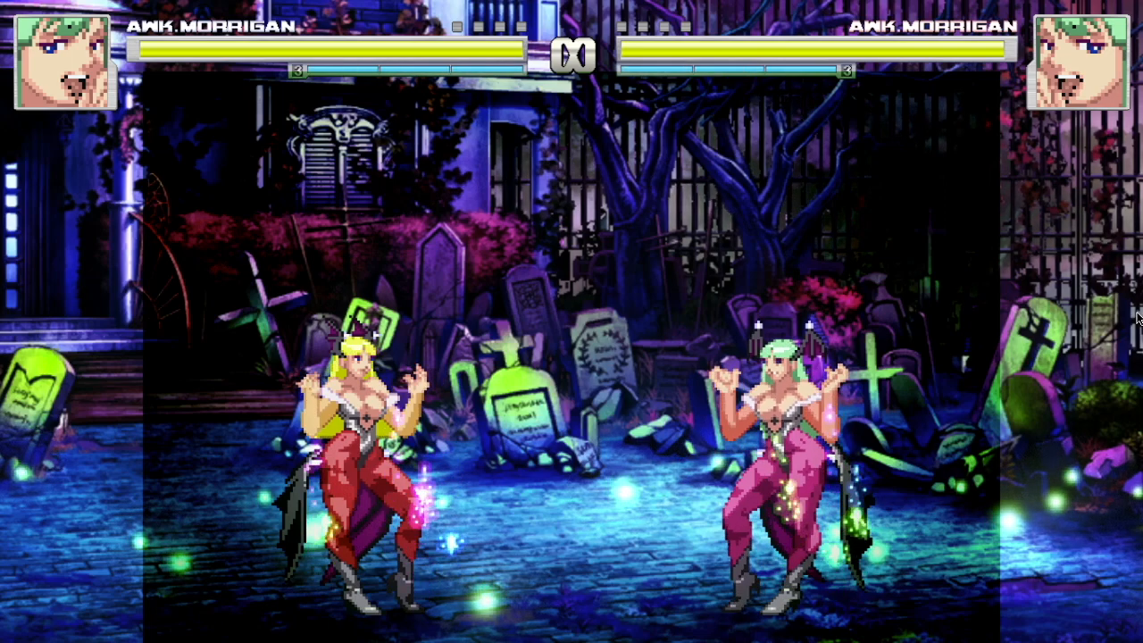
{"action": "key", "text": "shift+F4"}
{"action": "key", "text": "Return"}
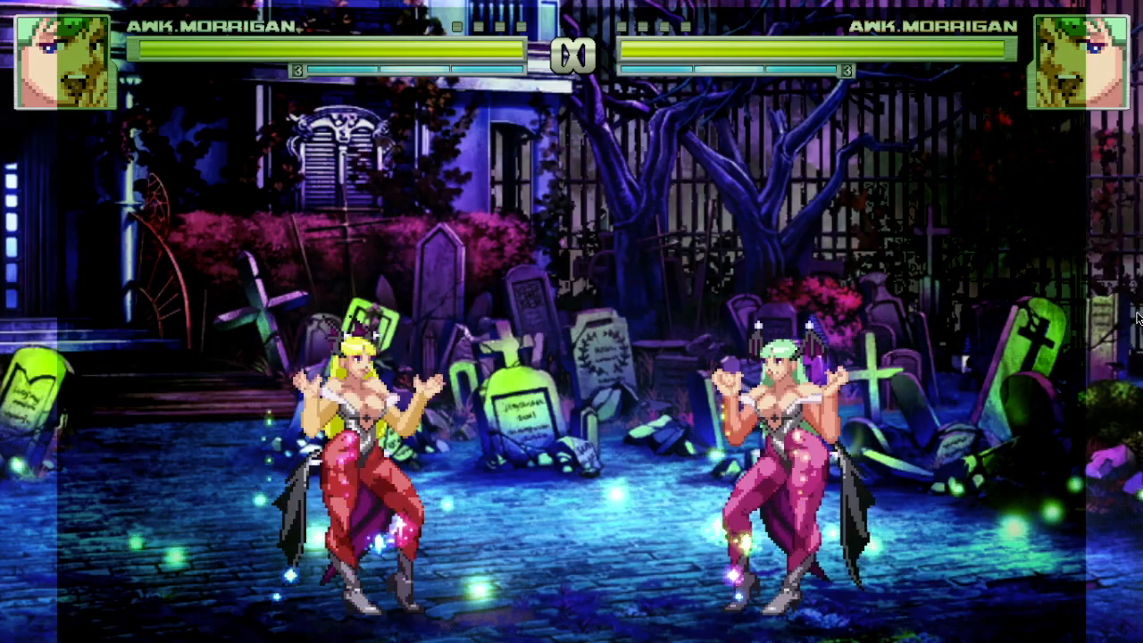
{"action": "key", "text": "alt+Tab"}
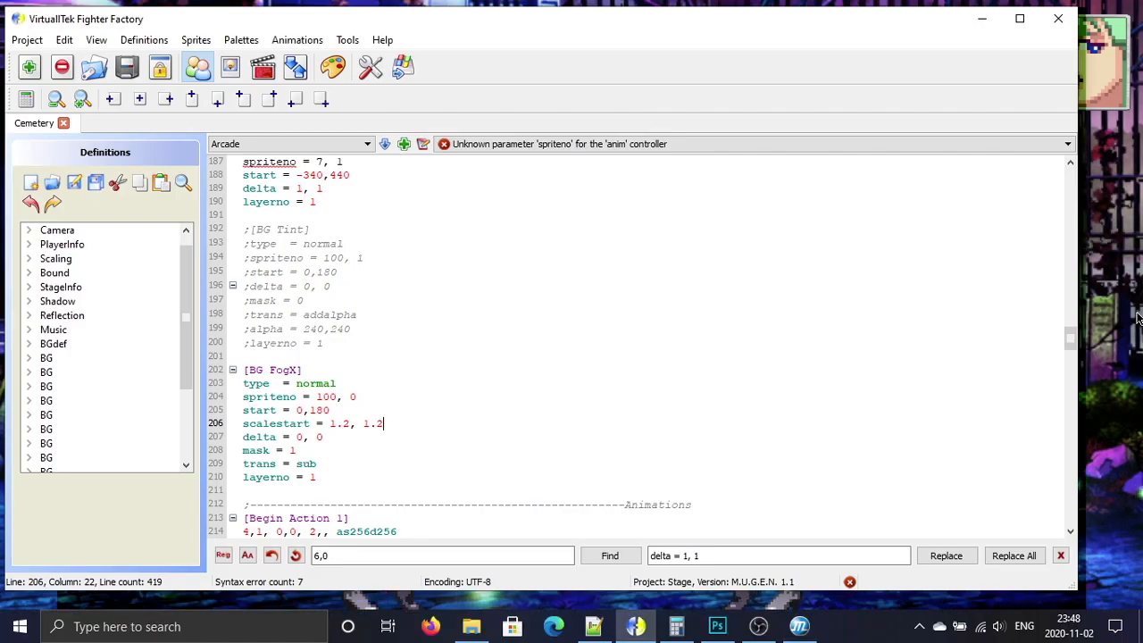
Step: Change the [BG FogX] scalestart to 1.4, 1.4 and save the definitions
{"action": "key", "text": "BackSpace"}
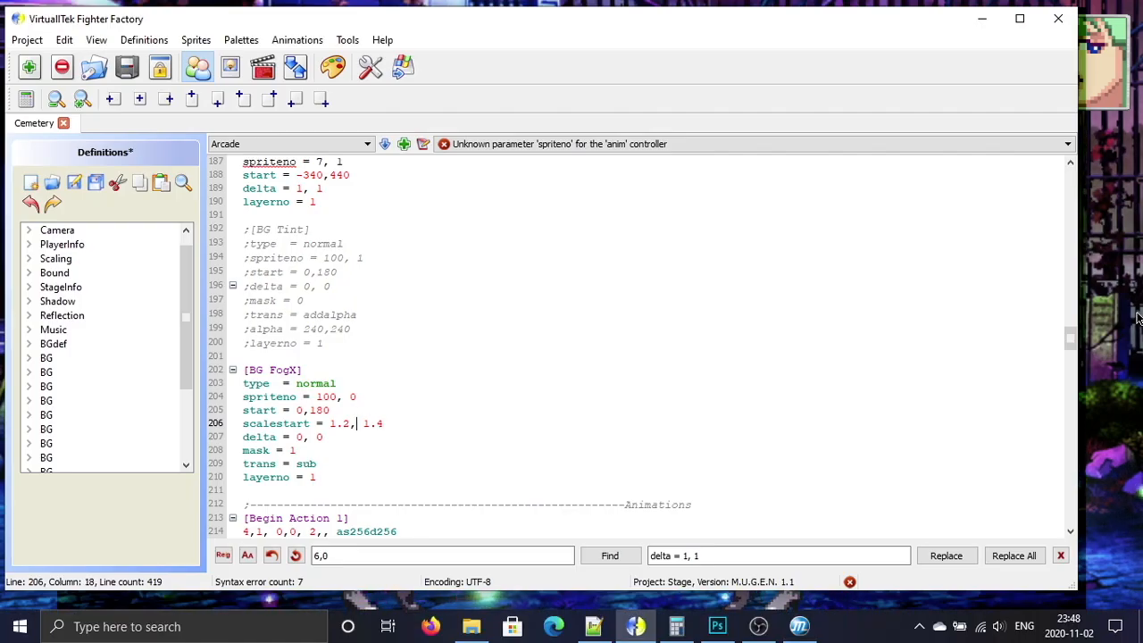
{"action": "key", "text": "Left"}
{"action": "key", "text": "BackSpace"}
{"action": "type", "text": "4"}
{"action": "left_click", "coordinate": [74, 184]}
Step: Reload the stage in M.U.G.E.N and move the fighters both ways to check the fog overlay's coverage during camera movement and zoom
{"action": "key", "text": "alt+Tab"}
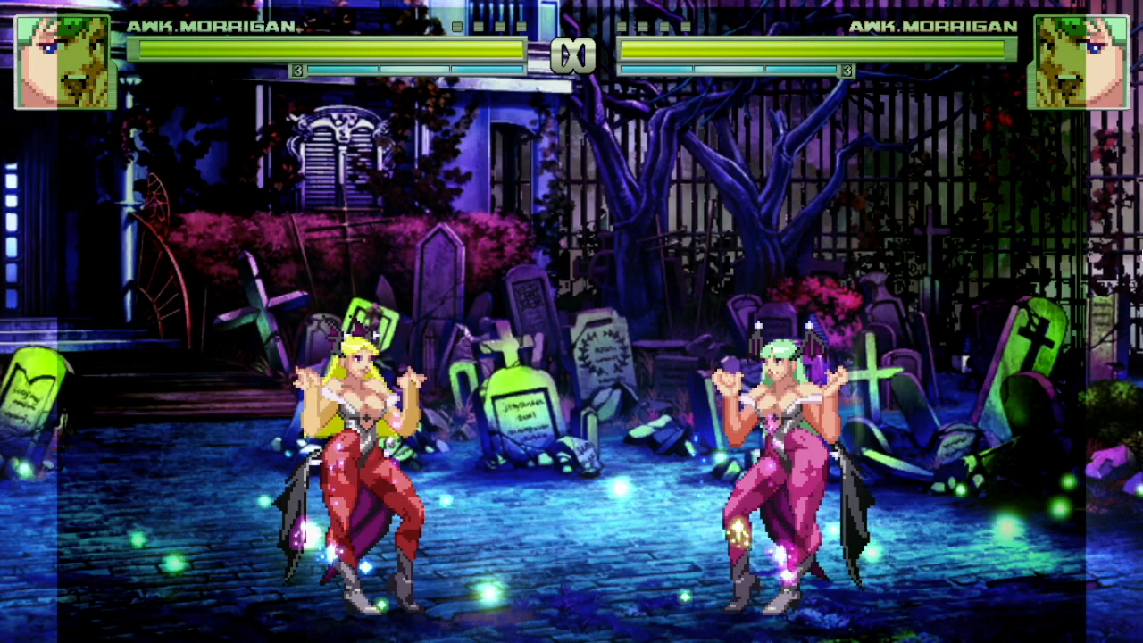
{"action": "key", "text": "shift+F4"}
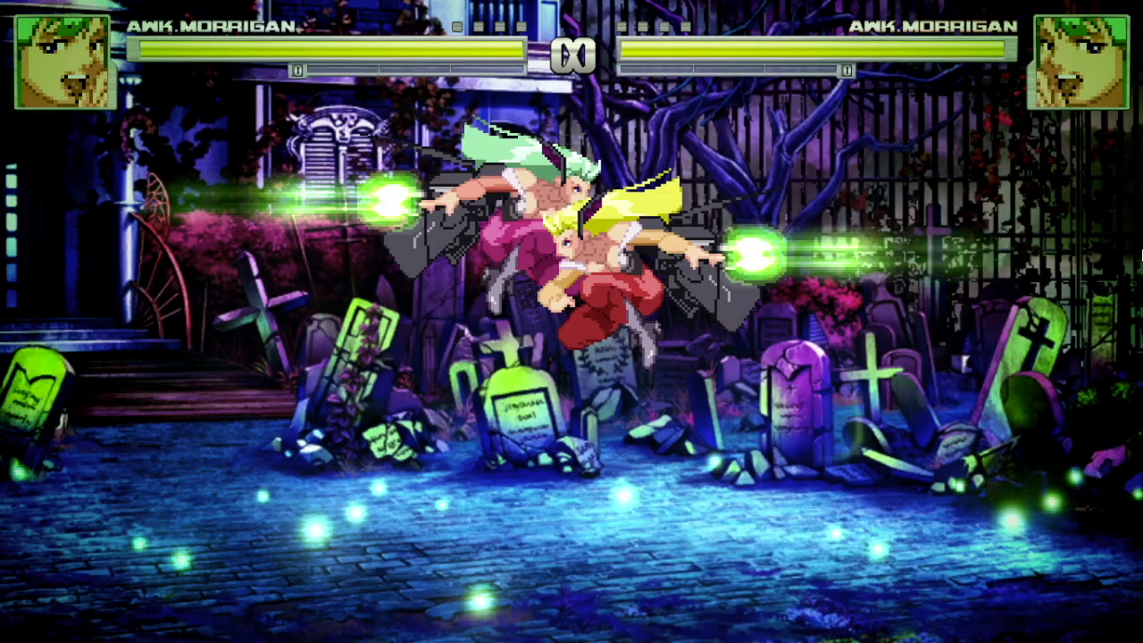
{"action": "key", "text": "Left"}
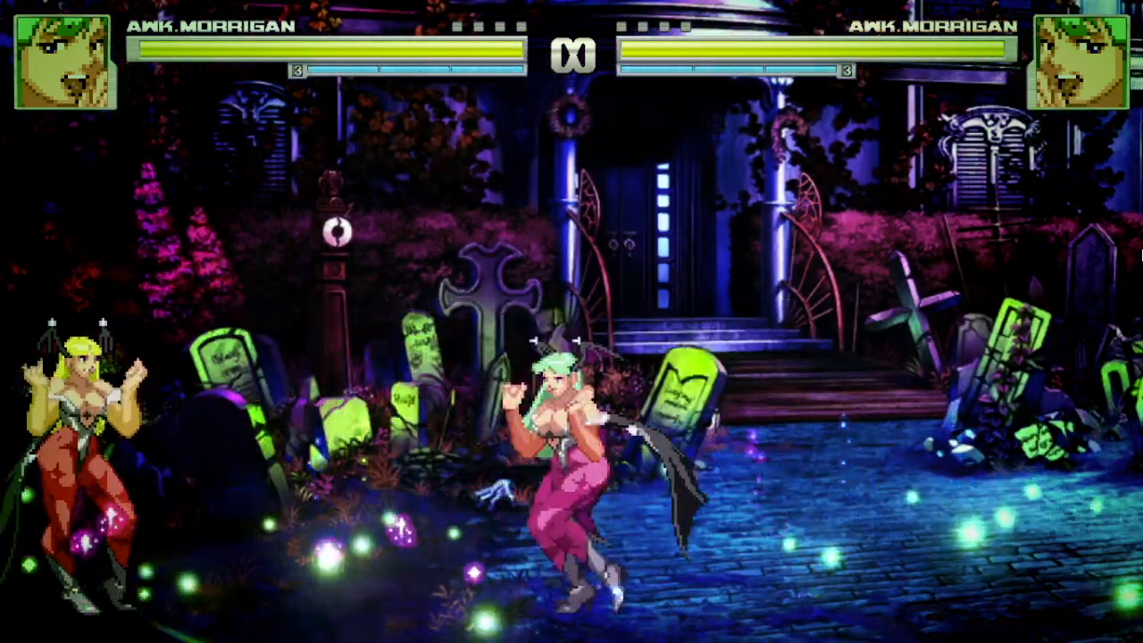
{"action": "key", "text": "Right"}
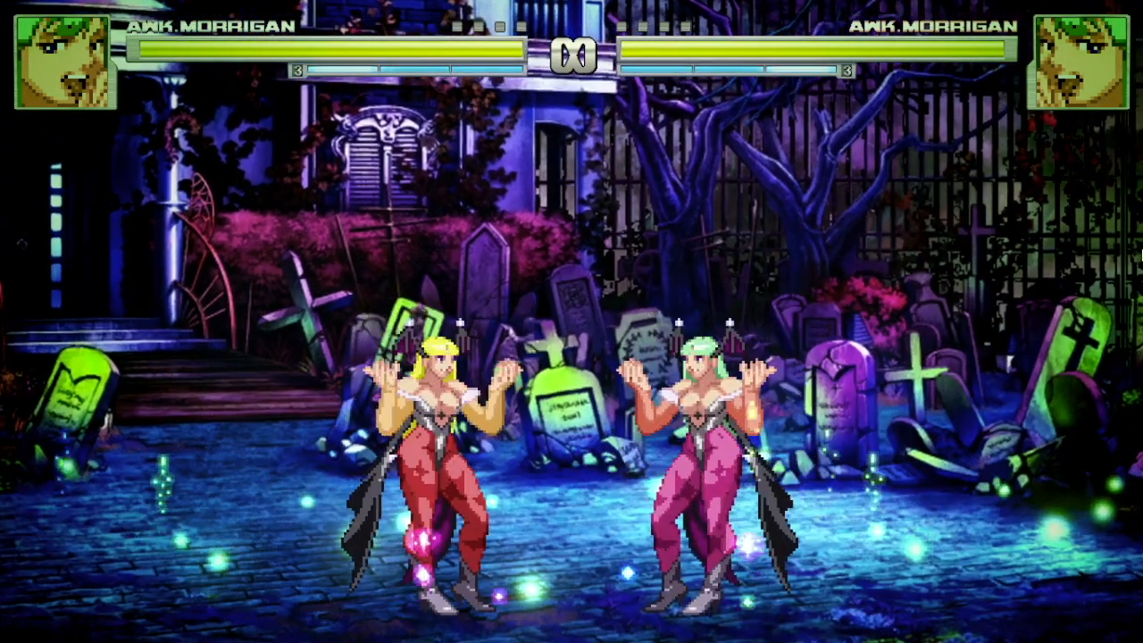
{"action": "key", "text": "Left"}
{"action": "key", "text": "Right"}
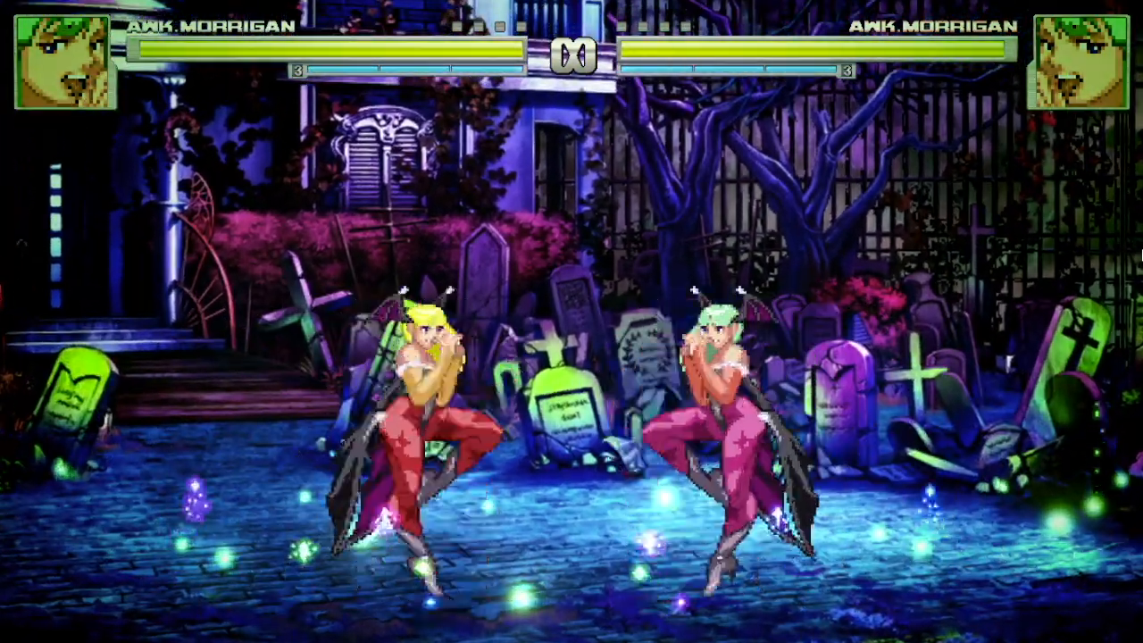
{"action": "key", "text": "Left"}
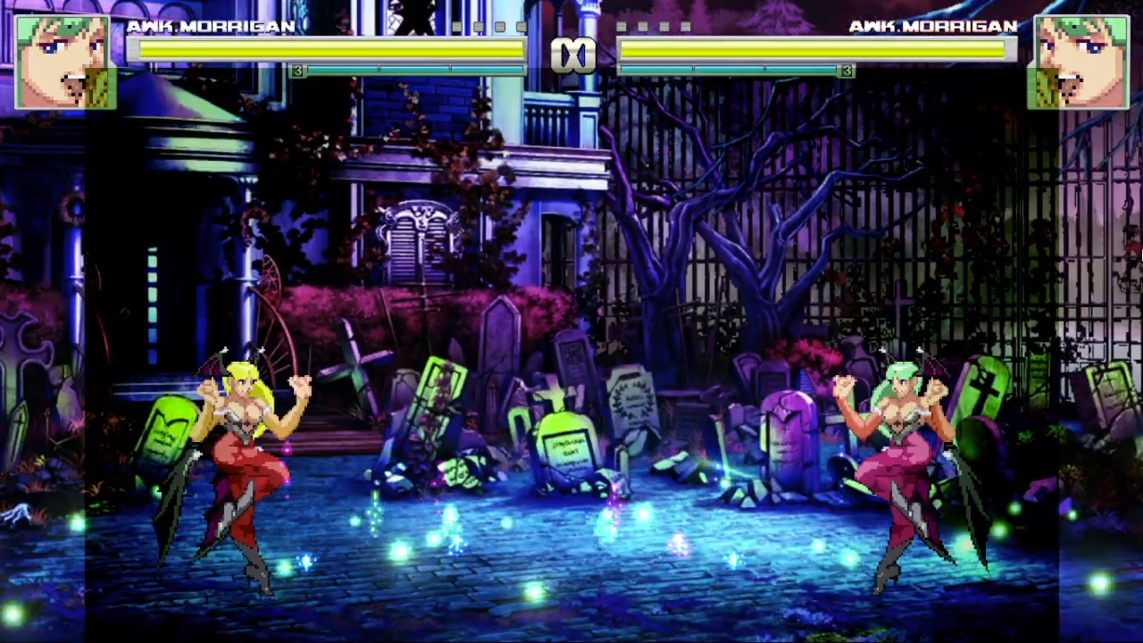
{"action": "key", "text": "Right"}
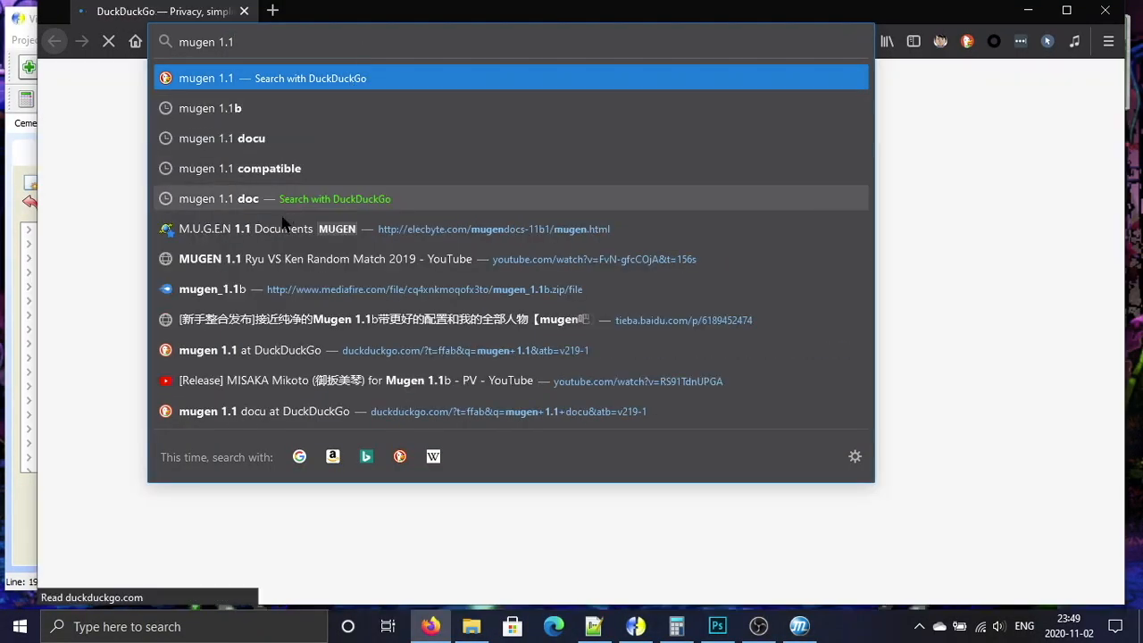
Step: Open the M.U.G.E.N 1.1 documentation in the browser and go to Advanced Parameters in the Background / stage documentation
{"action": "left_click", "coordinate": [274, 231]}
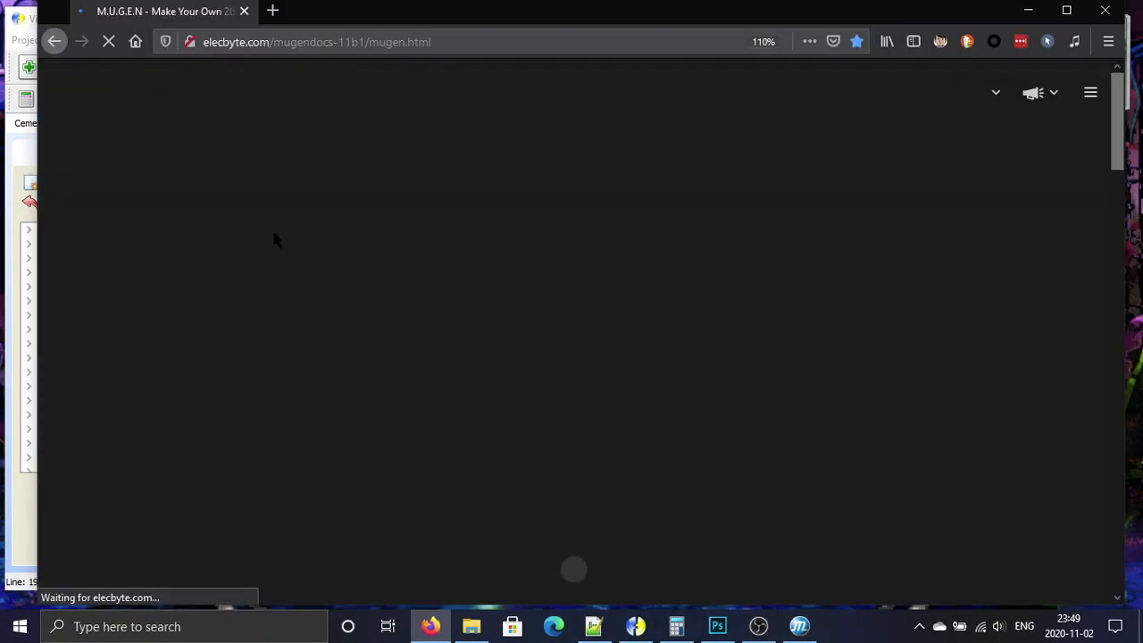
{"action": "scroll", "coordinate": [274, 240], "scroll_direction": "down", "scroll_amount": 10}
{"action": "scroll", "coordinate": [274, 238], "scroll_direction": "down", "scroll_amount": 6}
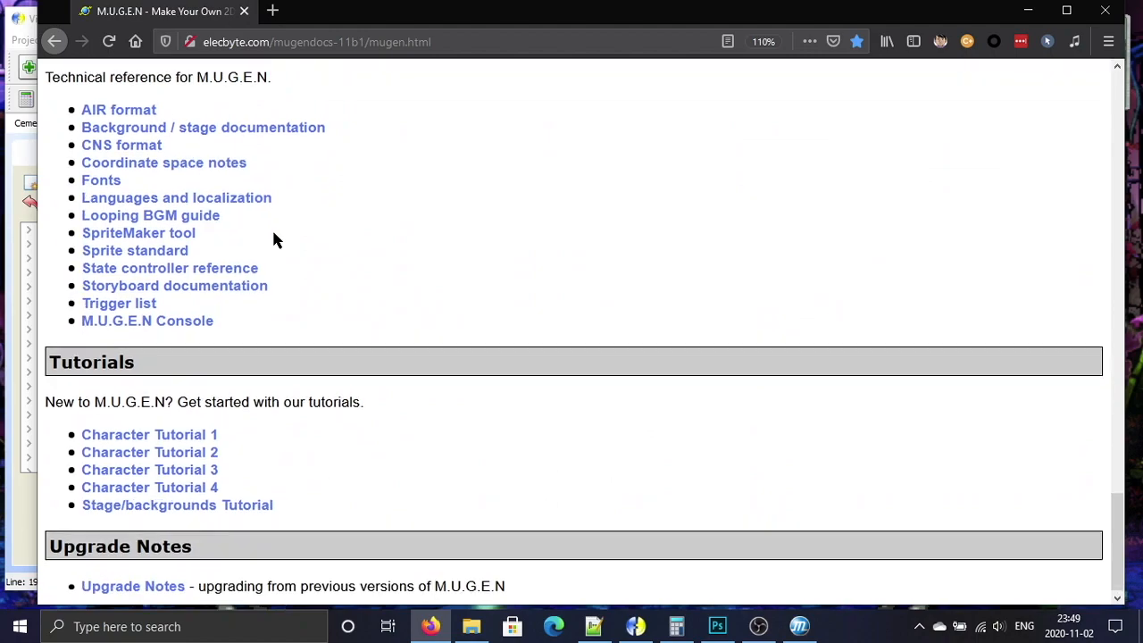
{"action": "left_click", "coordinate": [136, 126]}
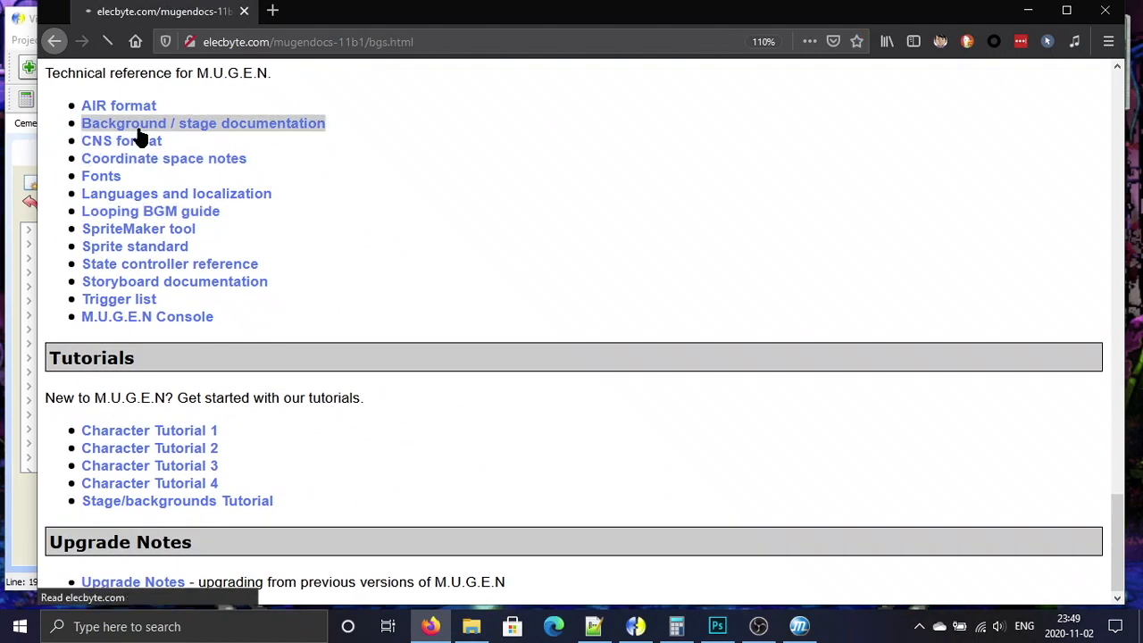
{"action": "scroll", "coordinate": [266, 302], "scroll_direction": "down", "scroll_amount": 3}
{"action": "scroll", "coordinate": [266, 312], "scroll_direction": "down", "scroll_amount": 1}
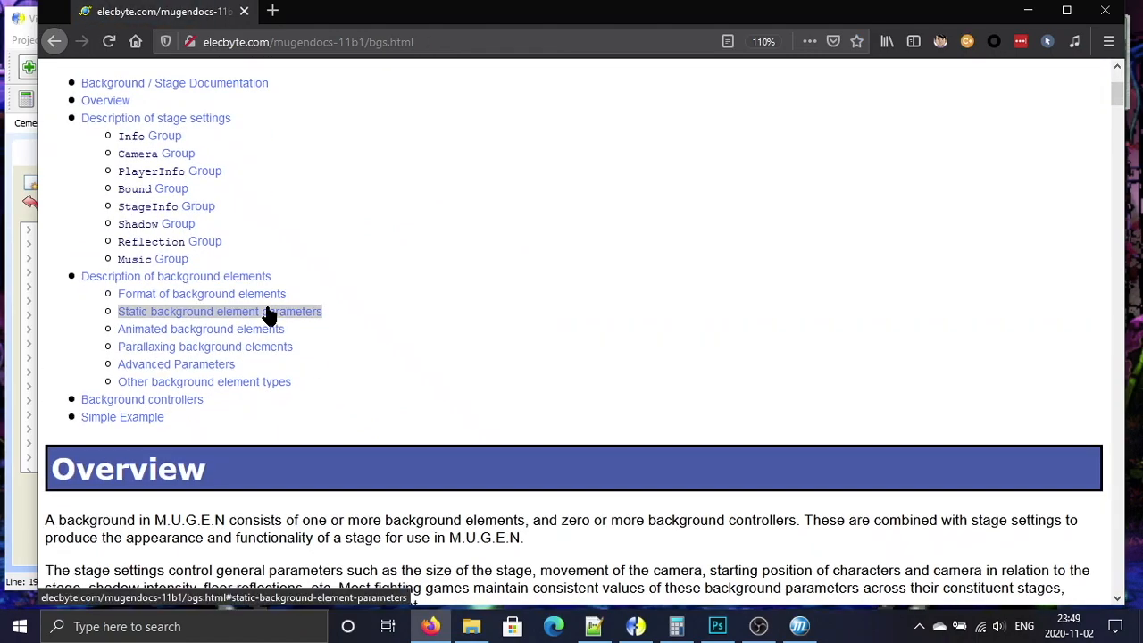
{"action": "left_click", "coordinate": [225, 365]}
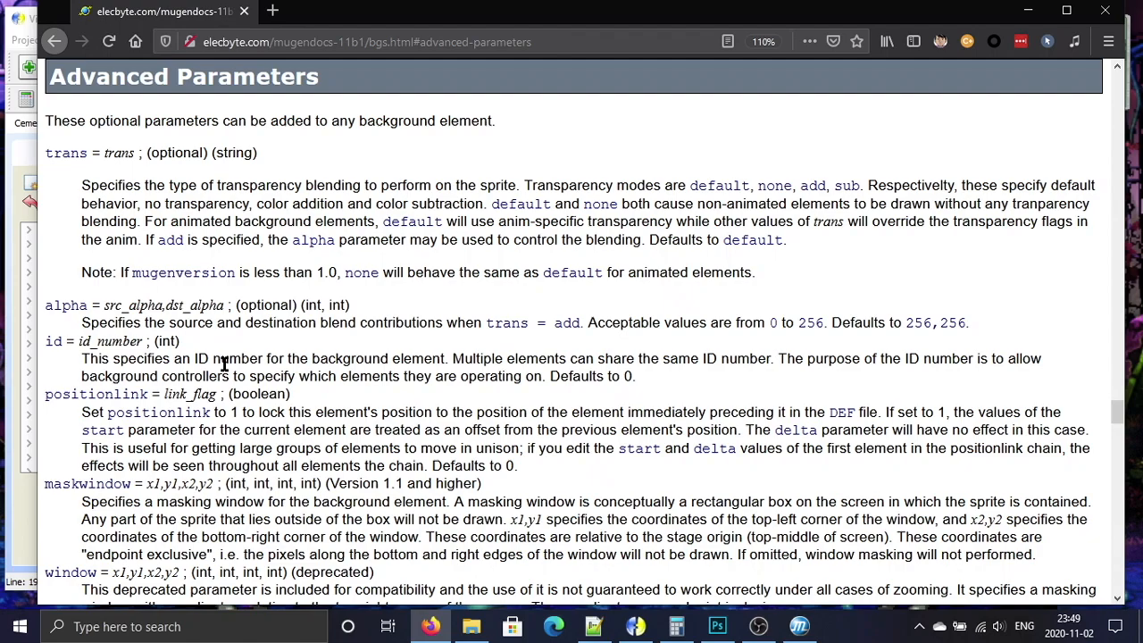
Step: Read the zoomdelta parameter's description of how camera zoom affects a background element's scale
{"action": "scroll", "coordinate": [225, 364], "scroll_direction": "down", "scroll_amount": 4}
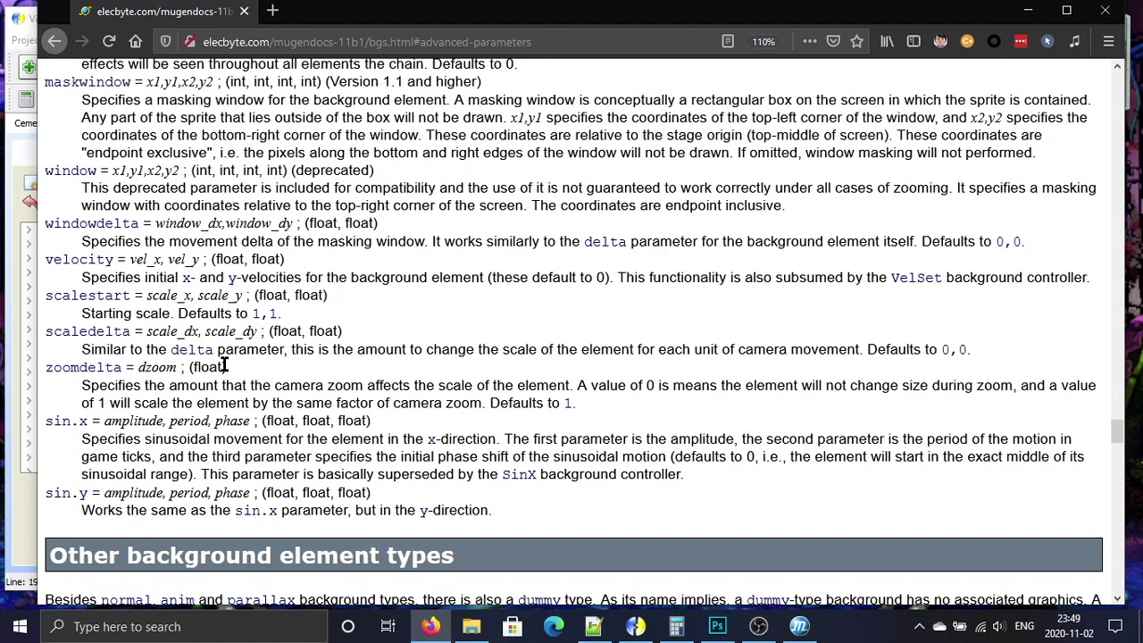
{"action": "double_click", "coordinate": [101, 367]}
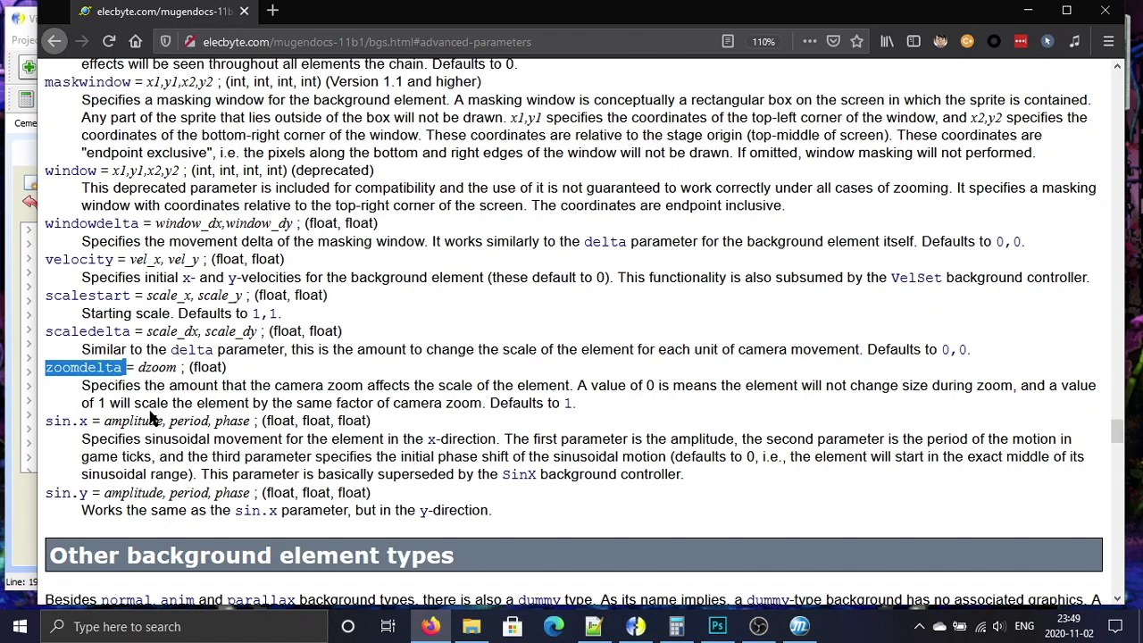
{"action": "left_click_drag", "start_coordinate": [78, 386], "coordinate": [585, 408]}
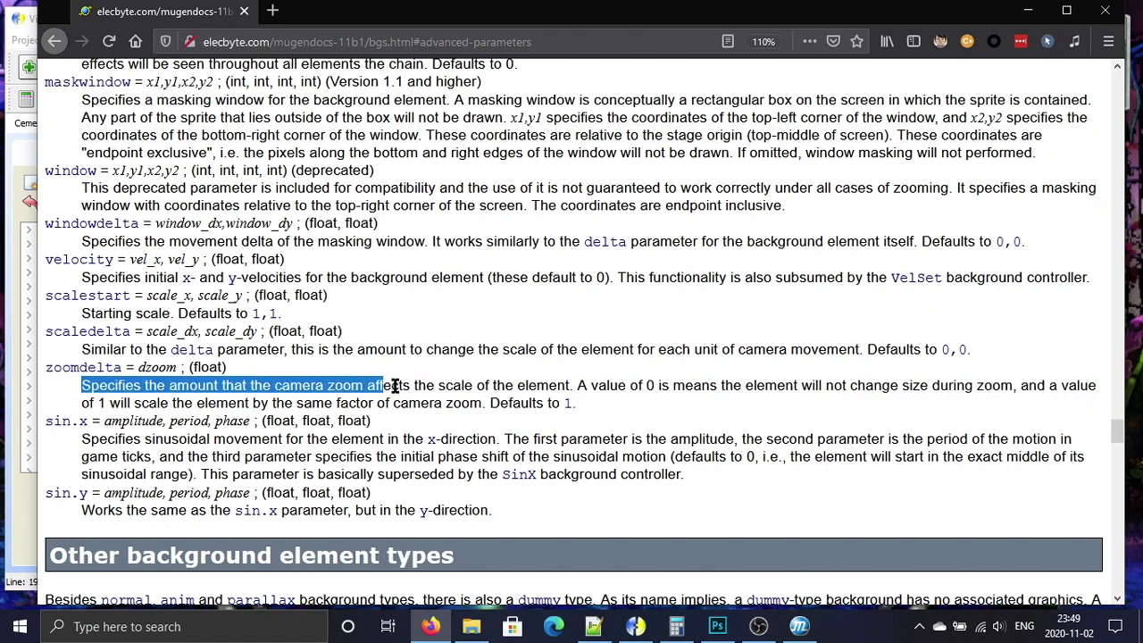
{"action": "left_click", "coordinate": [622, 409]}
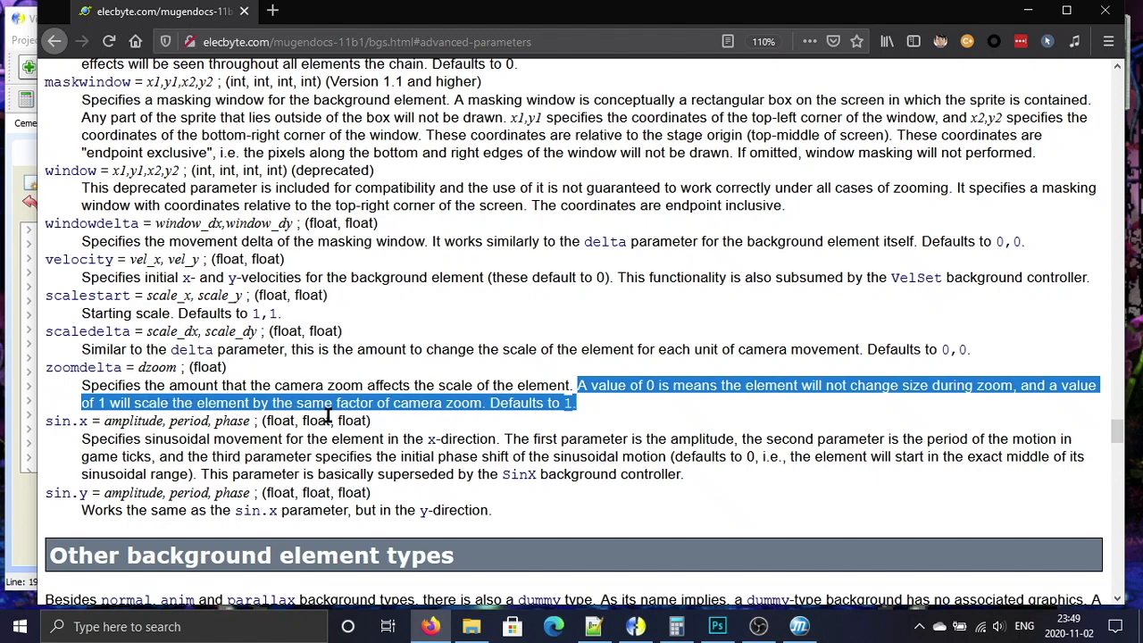
{"action": "double_click", "coordinate": [94, 368]}
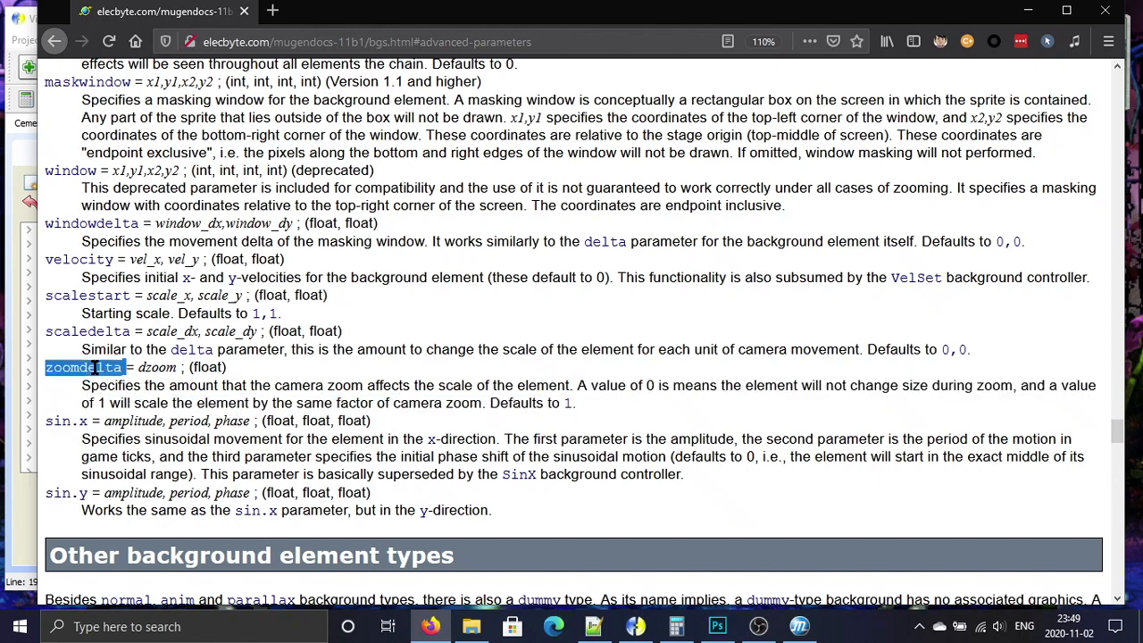
Step: In Fighter Factory, add a zoomdelta = 0 line below delta in [BG FogX] and save the definitions
{"action": "left_click", "coordinate": [635, 626]}
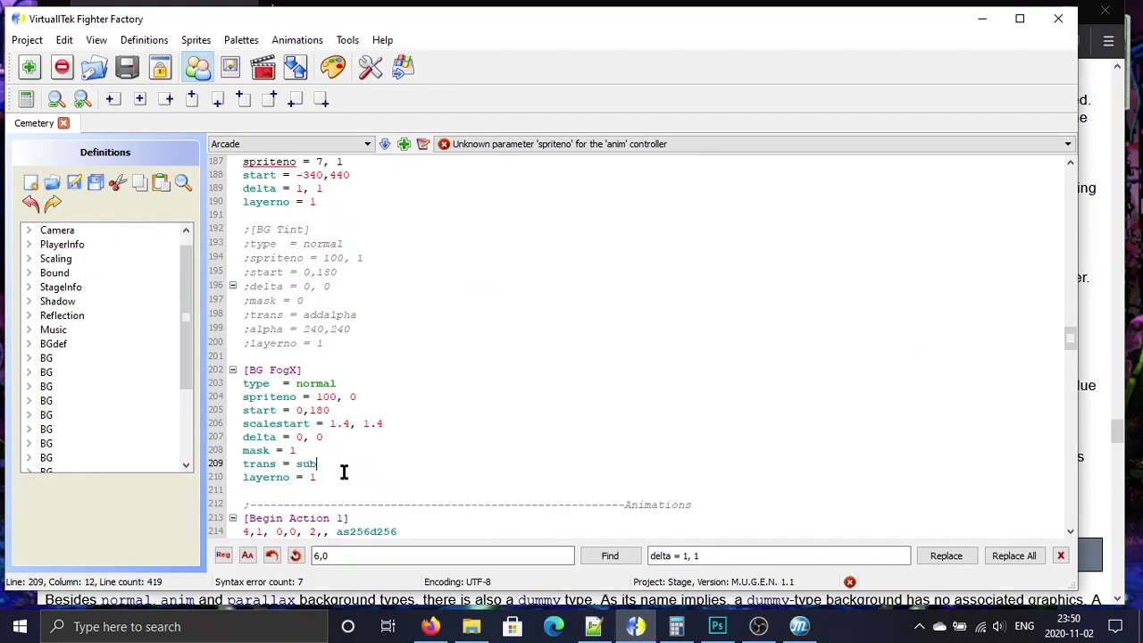
{"action": "key", "text": "Up"}
{"action": "key", "text": "Up"}
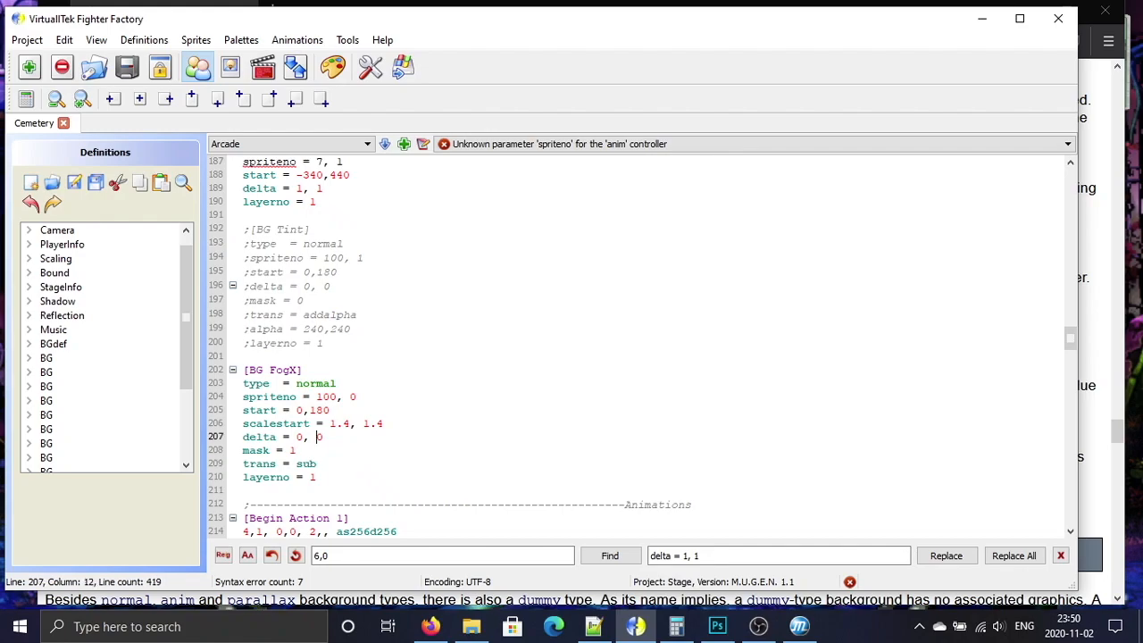
{"action": "key", "text": "Return"}
{"action": "type", "text": "zoomdelta "}
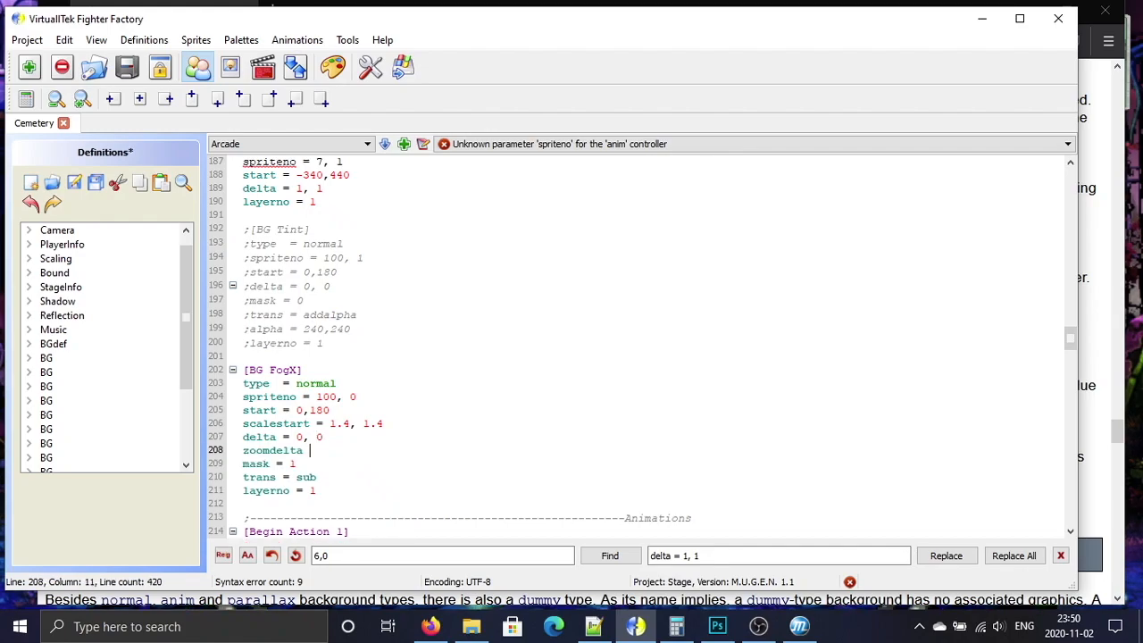
{"action": "type", "text": "= 0"}
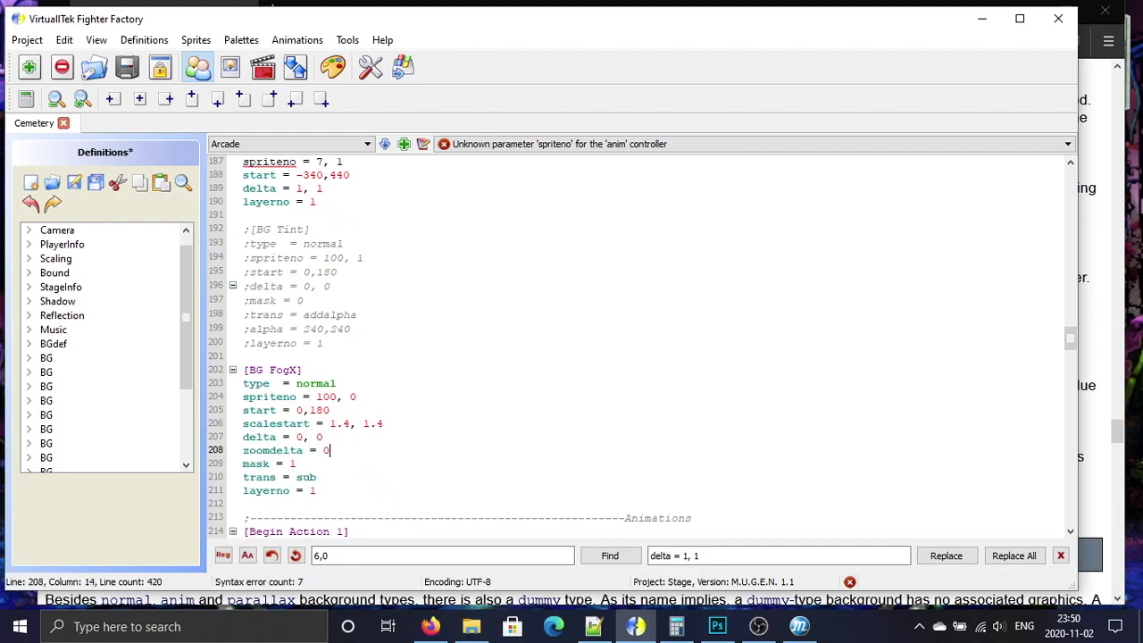
{"action": "left_click", "coordinate": [94, 183]}
Step: Switch to M.U.G.E.N and check the stage overlays in the fight, comparing them with the [BG Tint] and [BG FogX] definitions
{"action": "key", "text": "alt+Tab"}
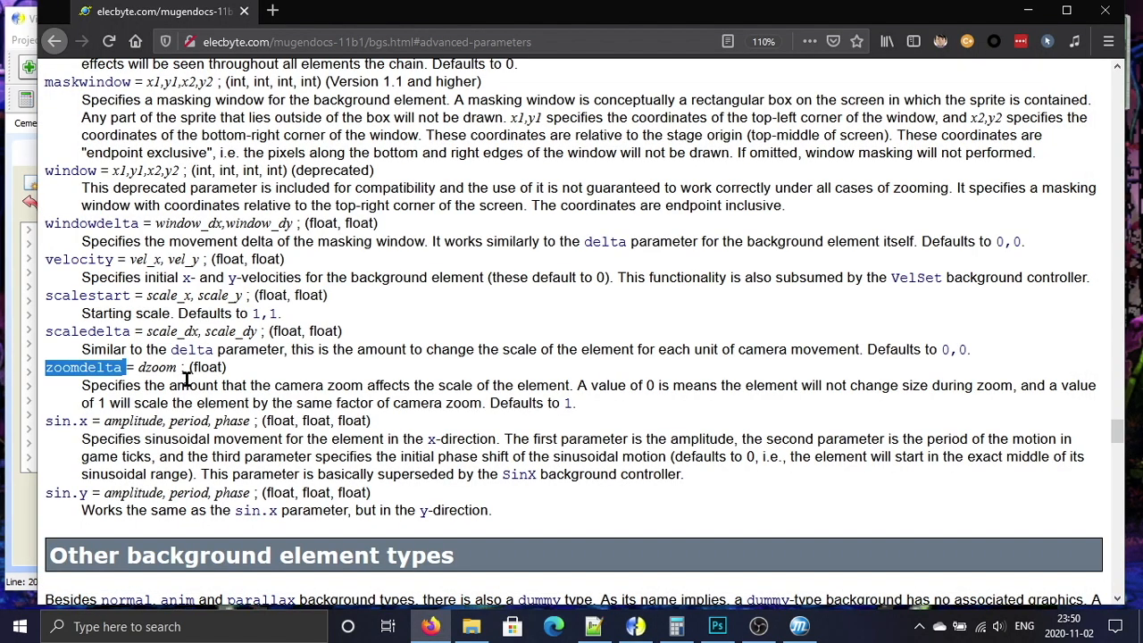
{"action": "key", "text": "alt+Tab"}
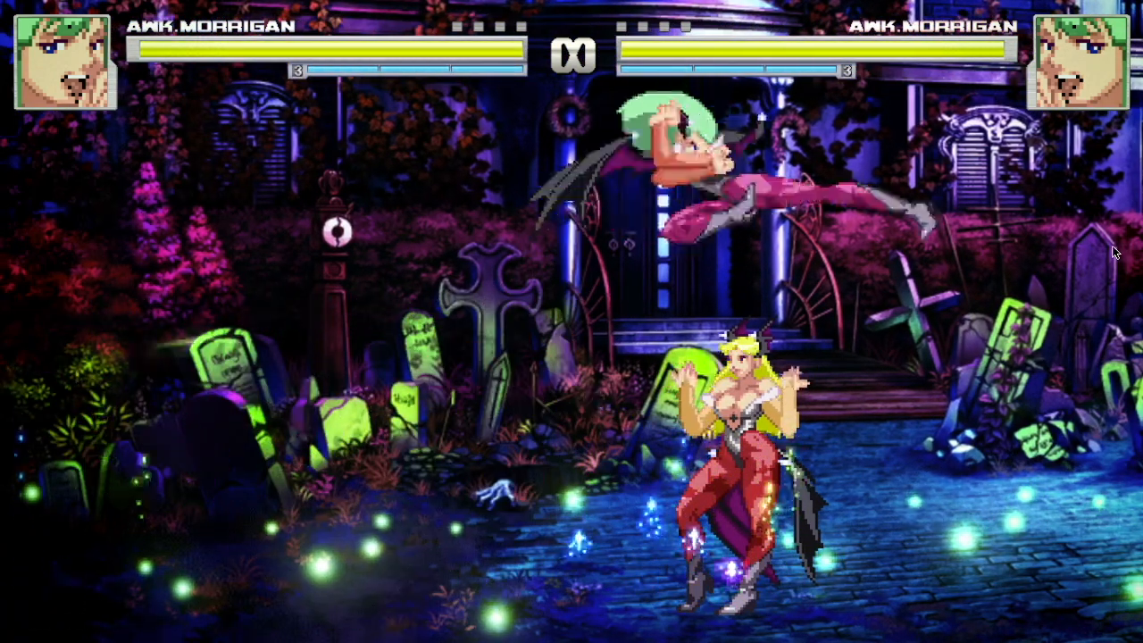
{"action": "key", "text": "alt+Tab"}
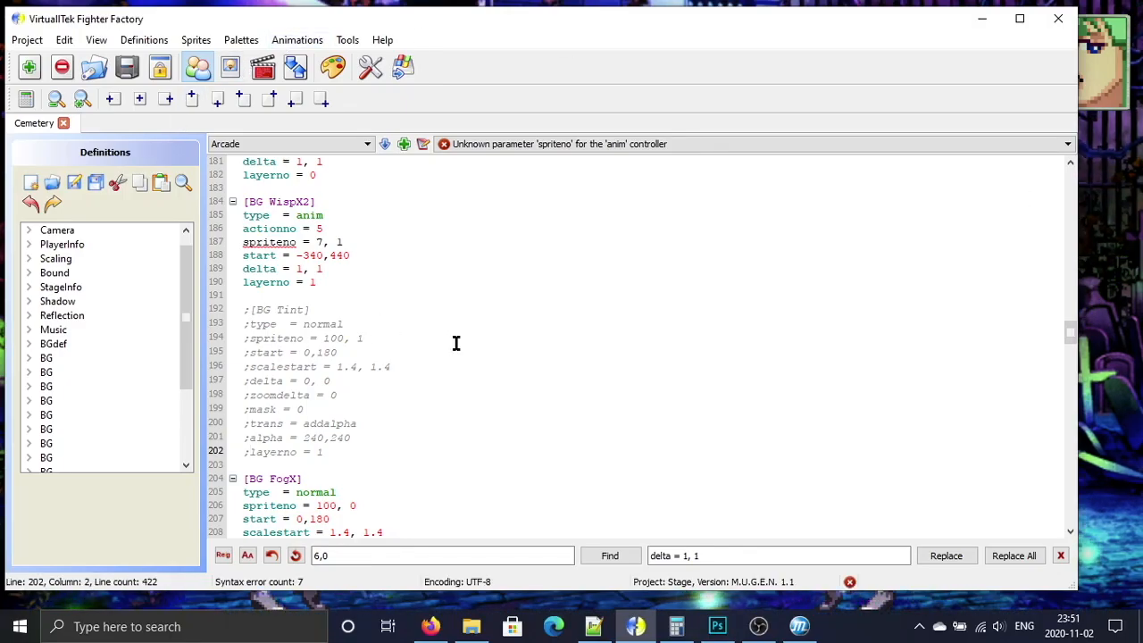
{"action": "key", "text": "alt+Tab"}
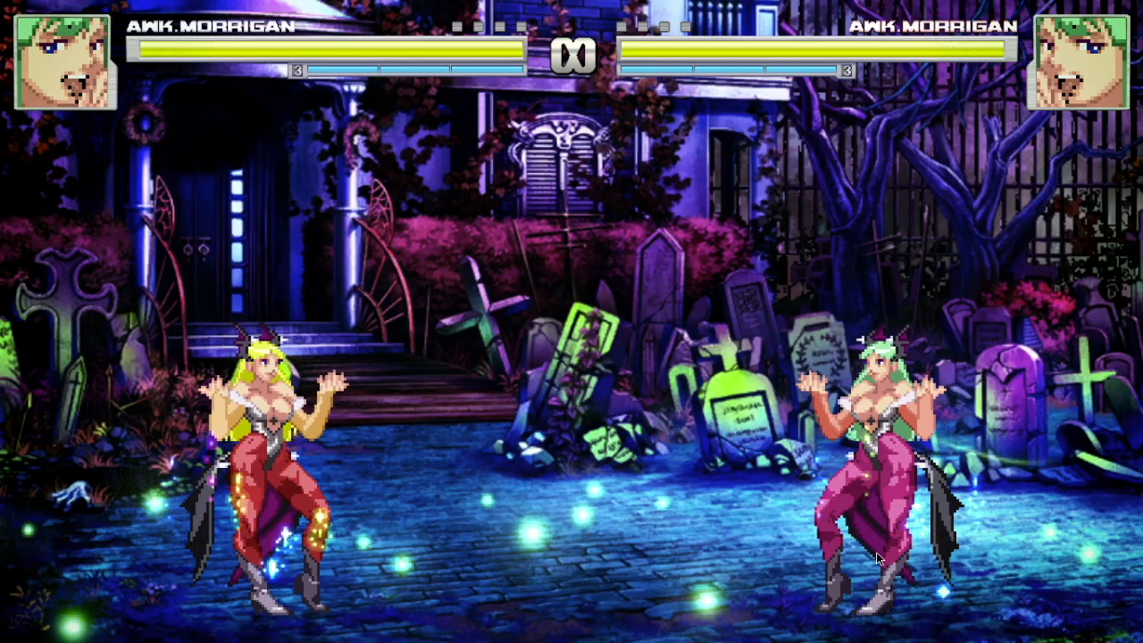
{"action": "key", "text": "alt+Tab"}
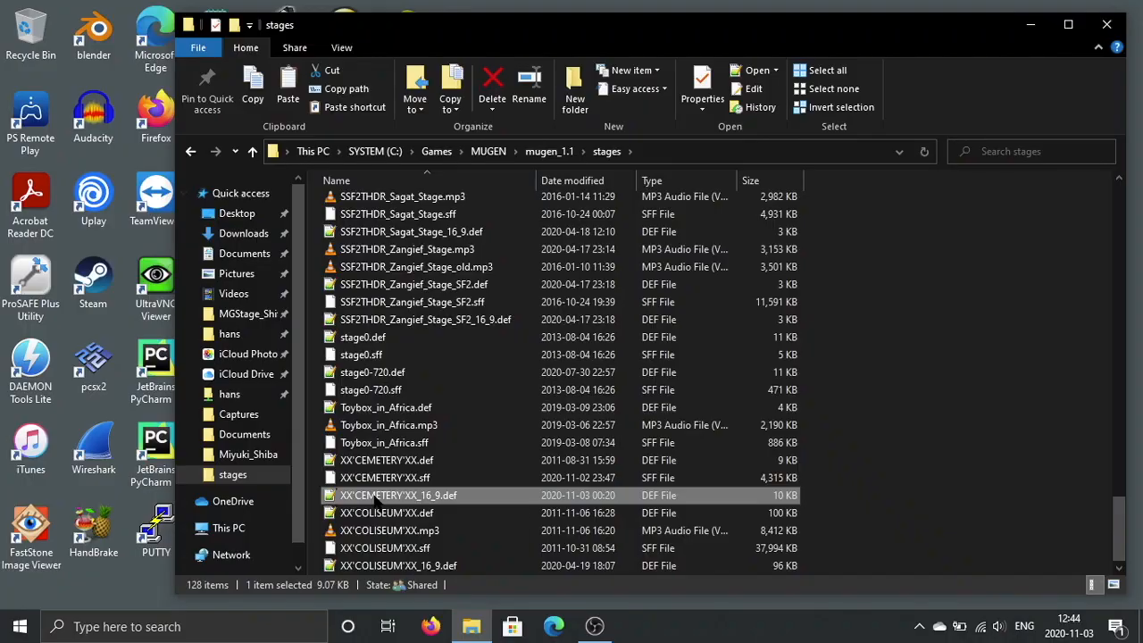
Step: Paste the music file XX'CEMETERY'XX.mp3 into the M.U.G.E.N stages folder and copy its base file name
{"action": "key", "text": "ctrl+v"}
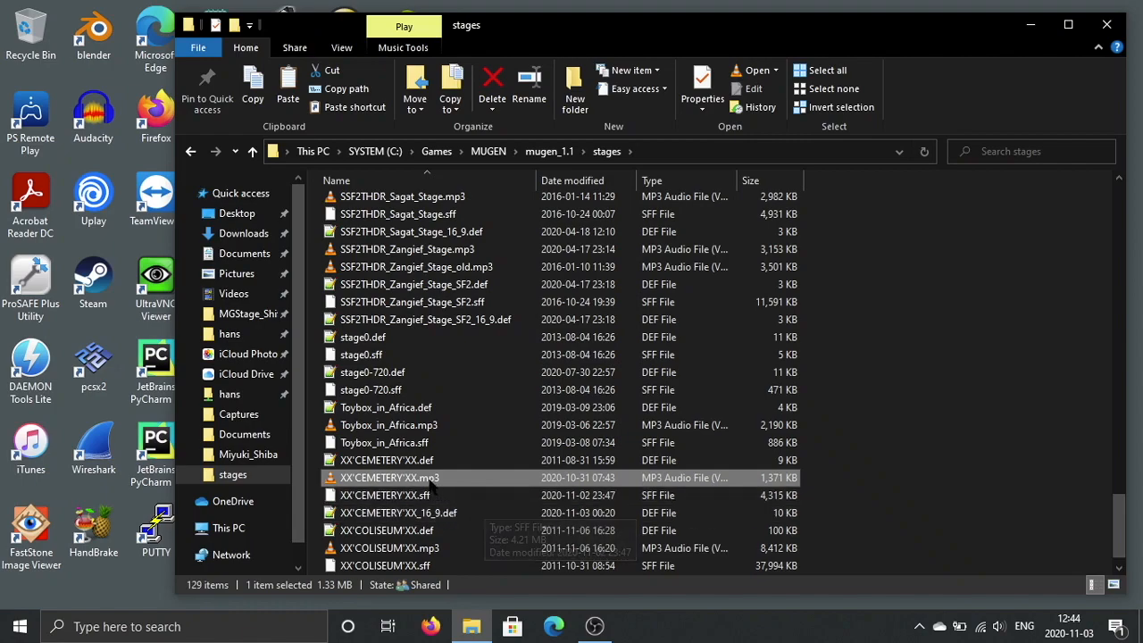
{"action": "left_click", "coordinate": [403, 479]}
{"action": "key", "text": "ctrl+c"}
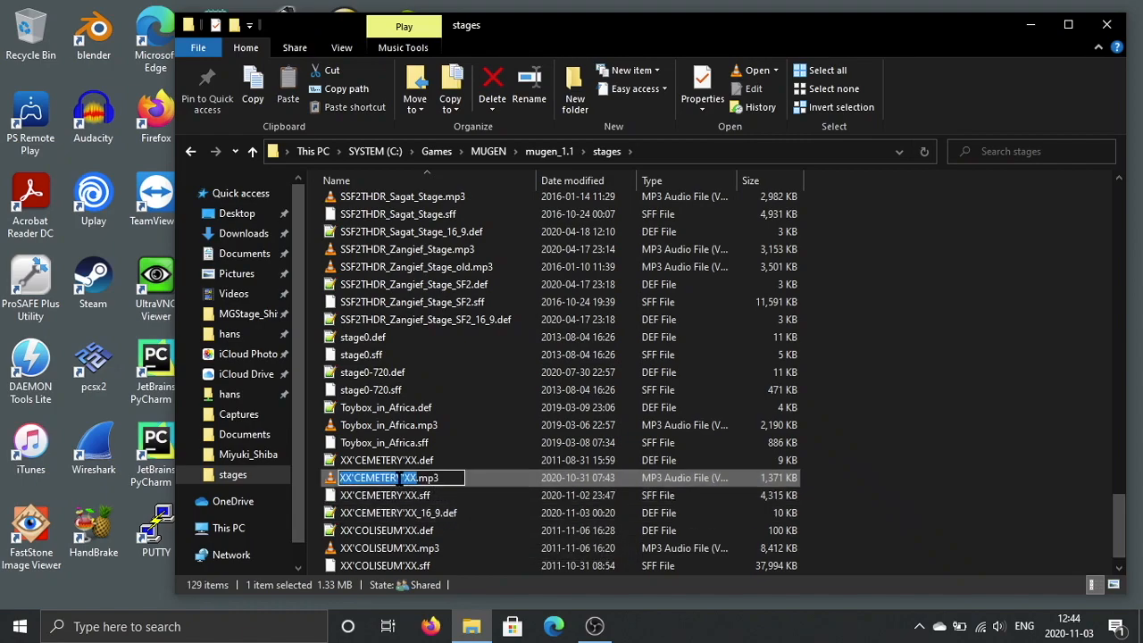
{"action": "left_click", "coordinate": [478, 482]}
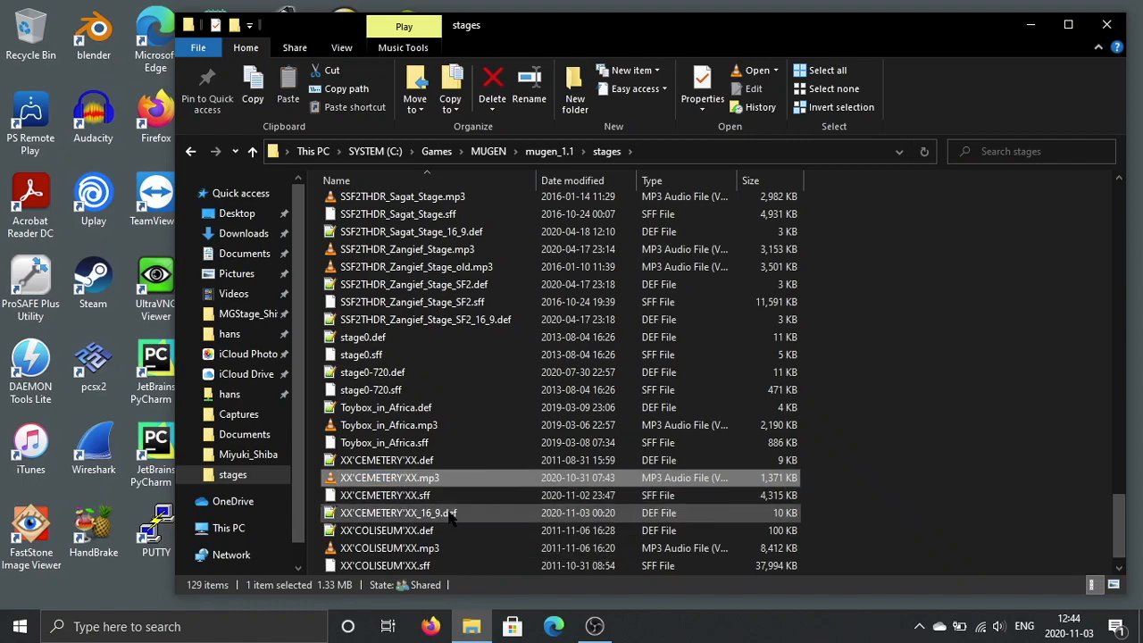
Step: Open XX'CEMETERY'XX_16_9.def in Notepad++, decline the update, and go to the [Music] section
{"action": "double_click", "coordinate": [453, 512]}
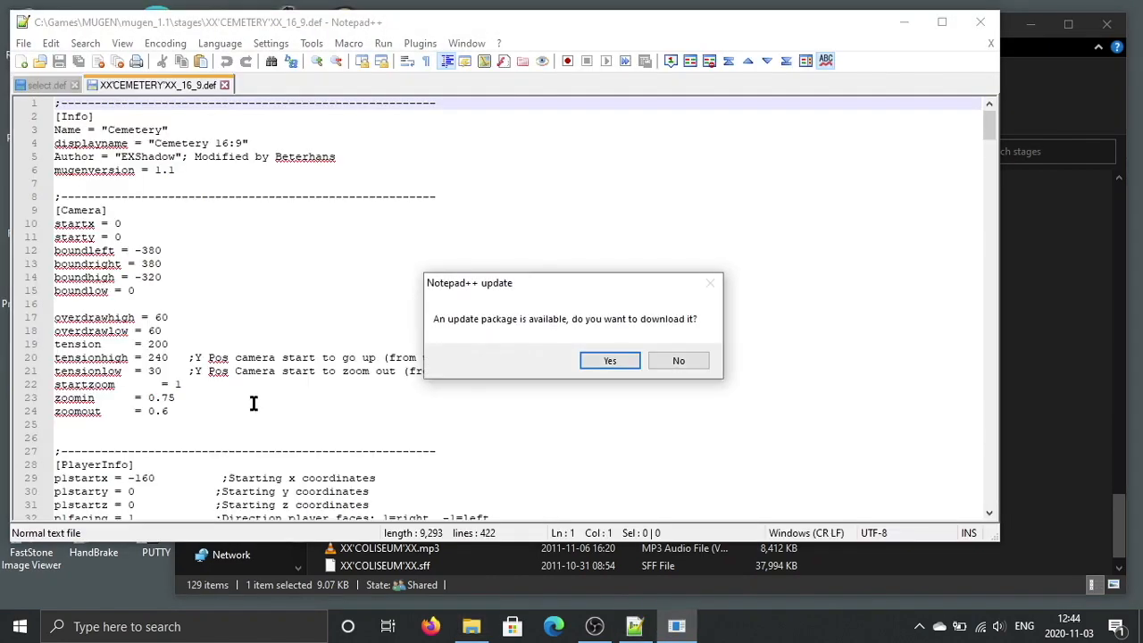
{"action": "left_click", "coordinate": [656, 357]}
{"action": "scroll", "coordinate": [381, 362], "scroll_direction": "down", "scroll_amount": 20}
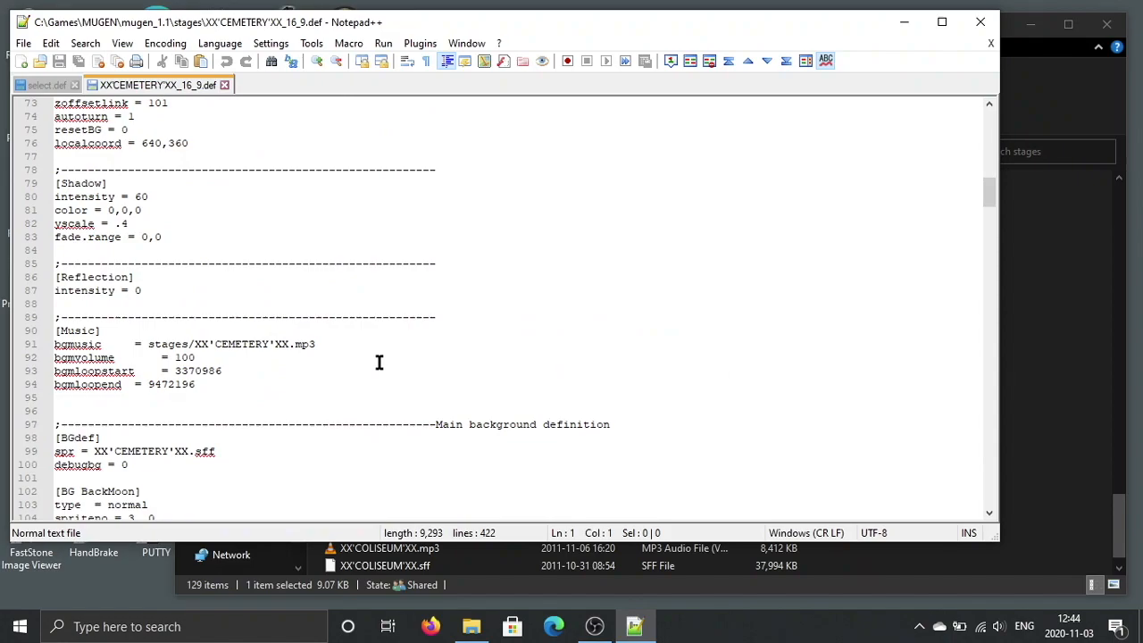
Step: Set bgmusic in the [Music] section to stages/XX'CEMETERY'XX.mp3 and select the bgmloopstart value
{"action": "double_click", "coordinate": [199, 345]}
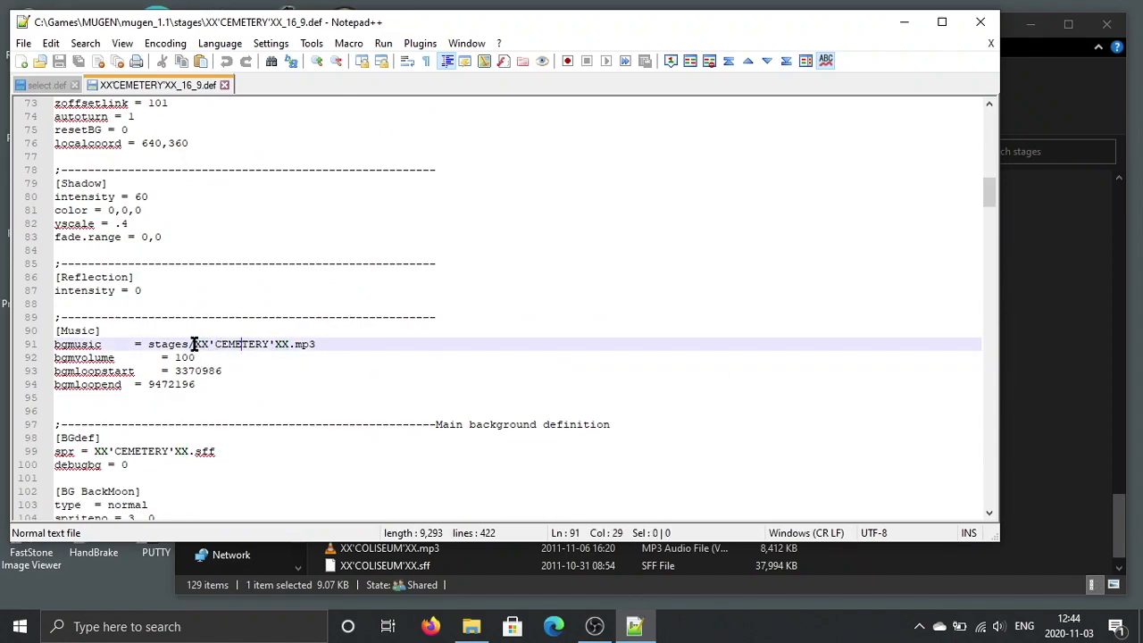
{"action": "left_click_drag", "start_coordinate": [251, 344], "coordinate": [334, 347]}
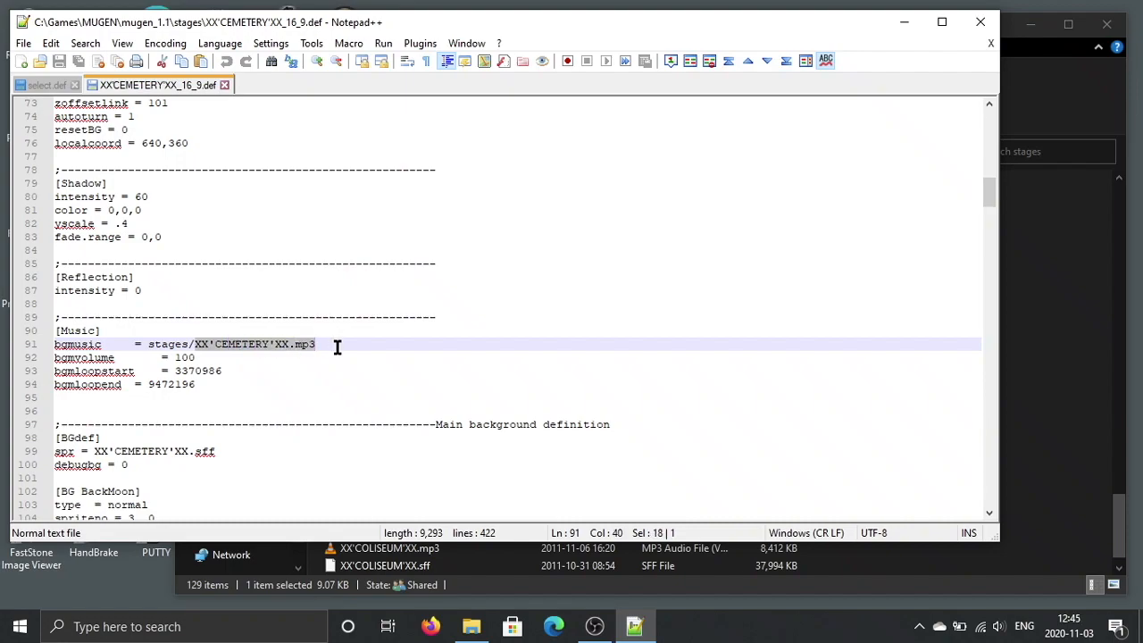
{"action": "key", "text": "ctrl+v"}
{"action": "type", "text": "."}
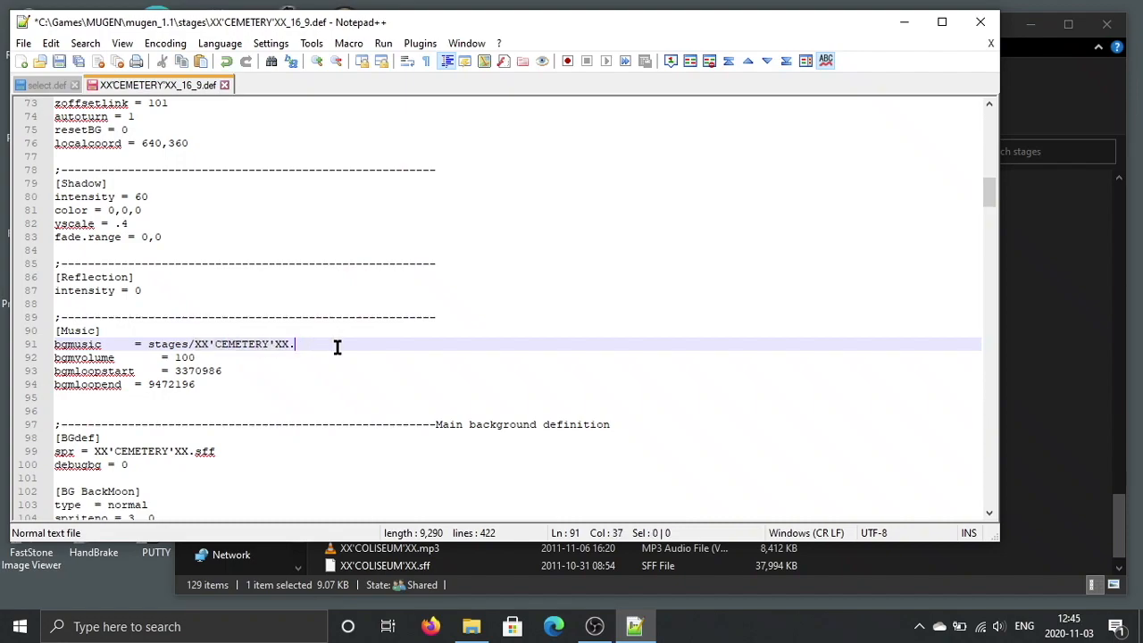
{"action": "type", "text": "mp3"}
{"action": "left_click", "coordinate": [202, 370]}
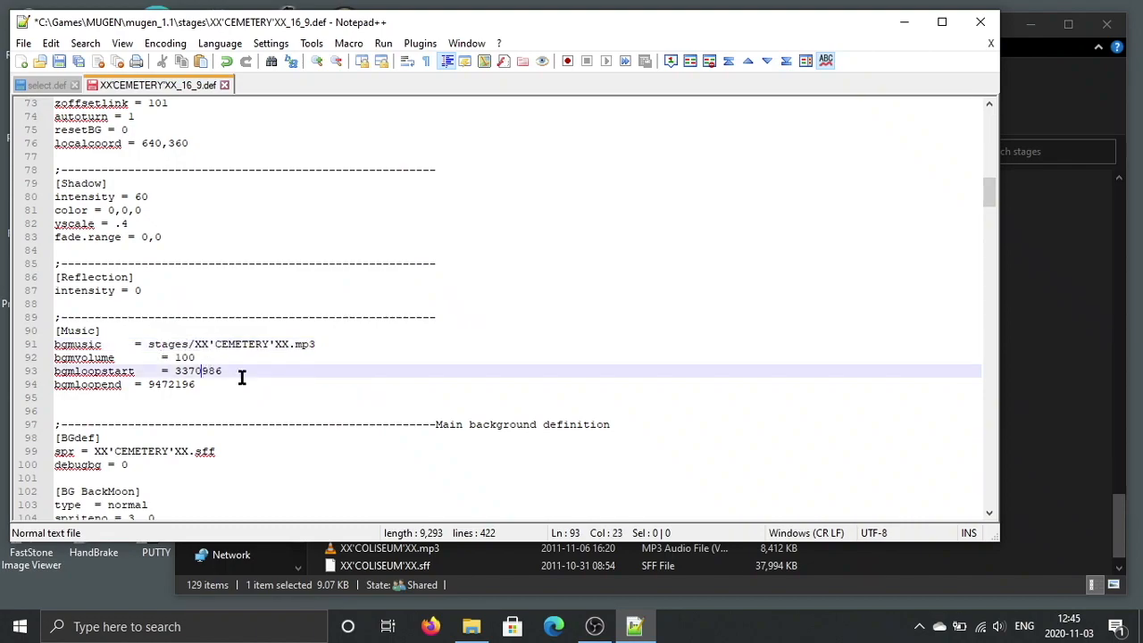
{"action": "left_click", "coordinate": [137, 383]}
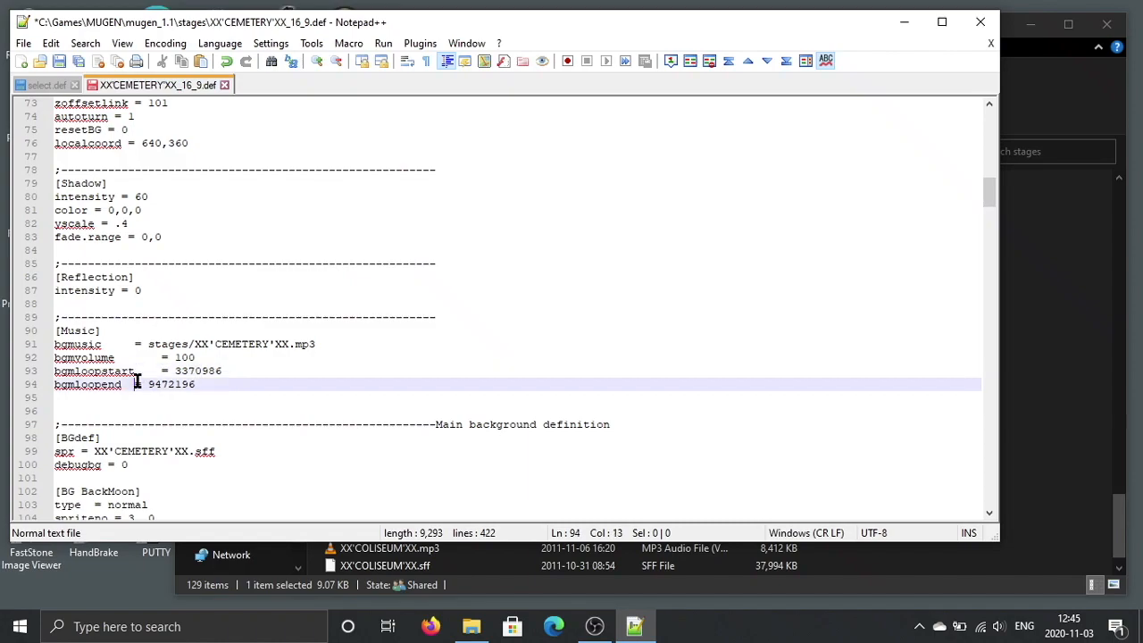
{"action": "left_click", "coordinate": [228, 365]}
{"action": "double_click", "coordinate": [200, 369]}
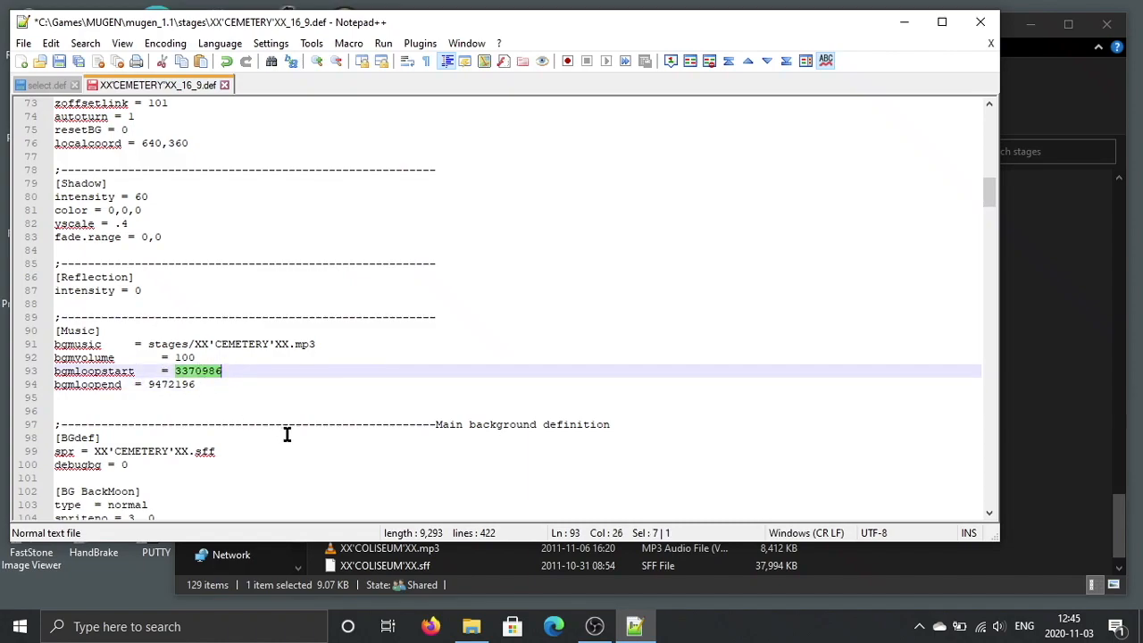
Step: Search Windows for Audacity and launch it
{"action": "left_click", "coordinate": [187, 635]}
{"action": "type", "text": "au"}
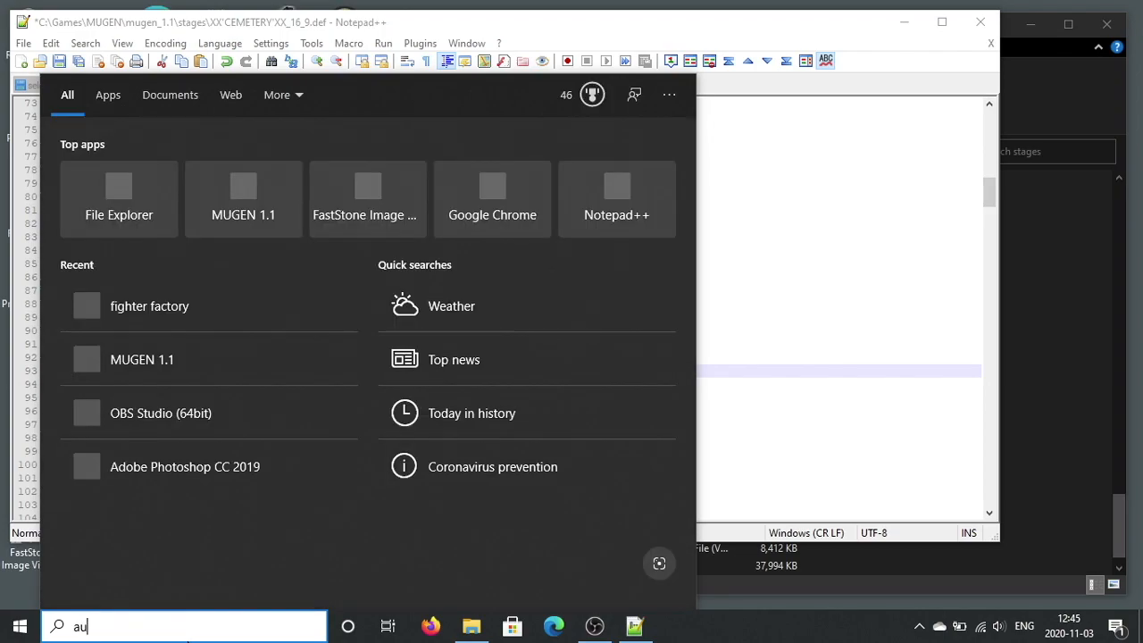
{"action": "type", "text": "dio"}
{"action": "key", "text": "BackSpace"}
{"action": "key", "text": "BackSpace"}
{"action": "key", "text": "BackSpace"}
{"action": "type", "text": "dacity"}
{"action": "key", "text": "Return"}
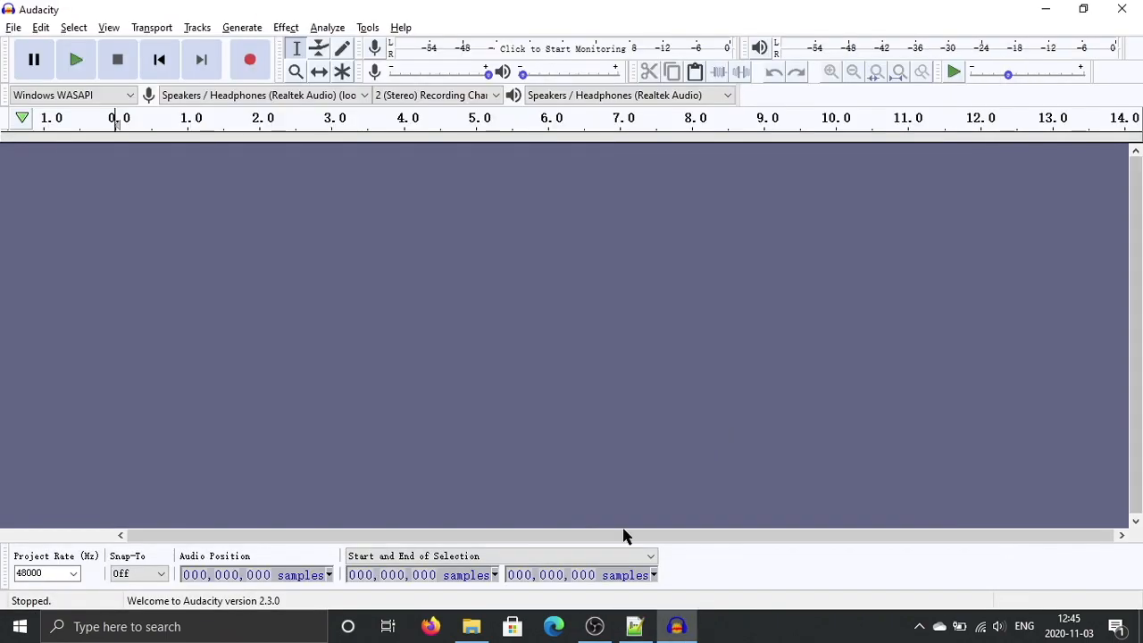
Step: Import XX'CEMETERY'XX.mp3 from the stages folder into Audacity
{"action": "left_click", "coordinate": [471, 626]}
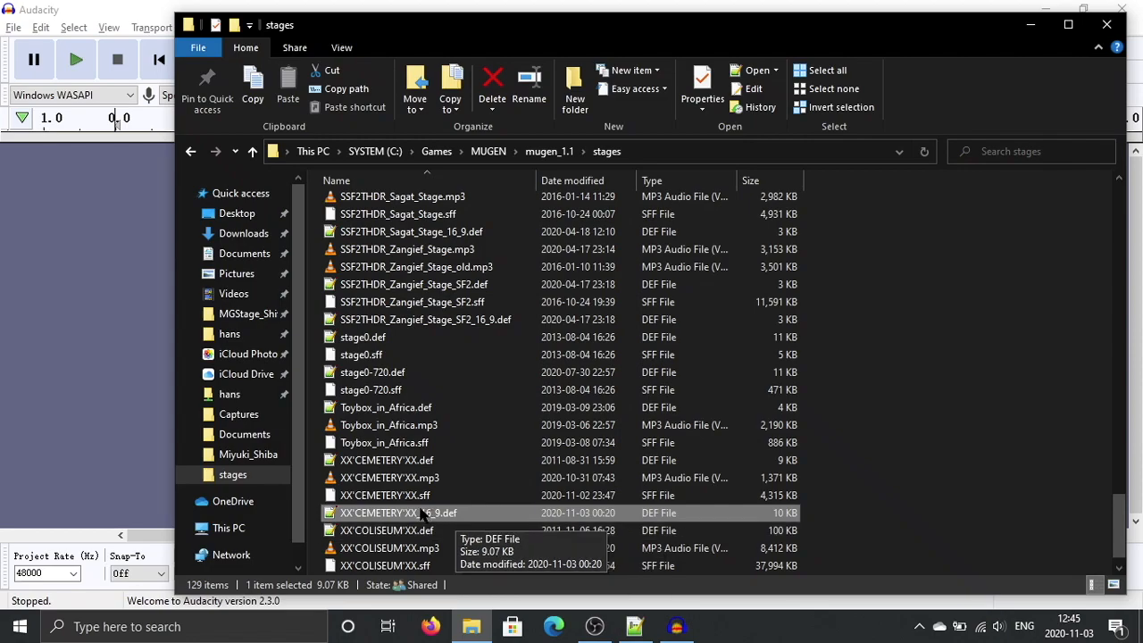
{"action": "left_click_drag", "start_coordinate": [392, 478], "coordinate": [152, 459]}
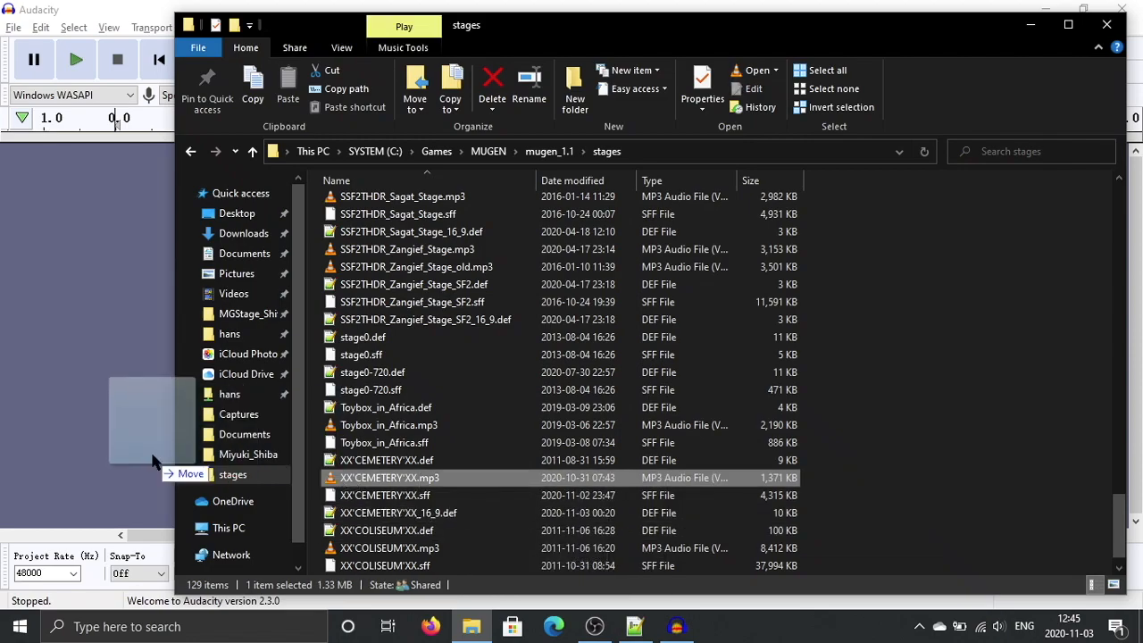
{"action": "left_click_drag", "start_coordinate": [151, 461], "coordinate": [141, 462]}
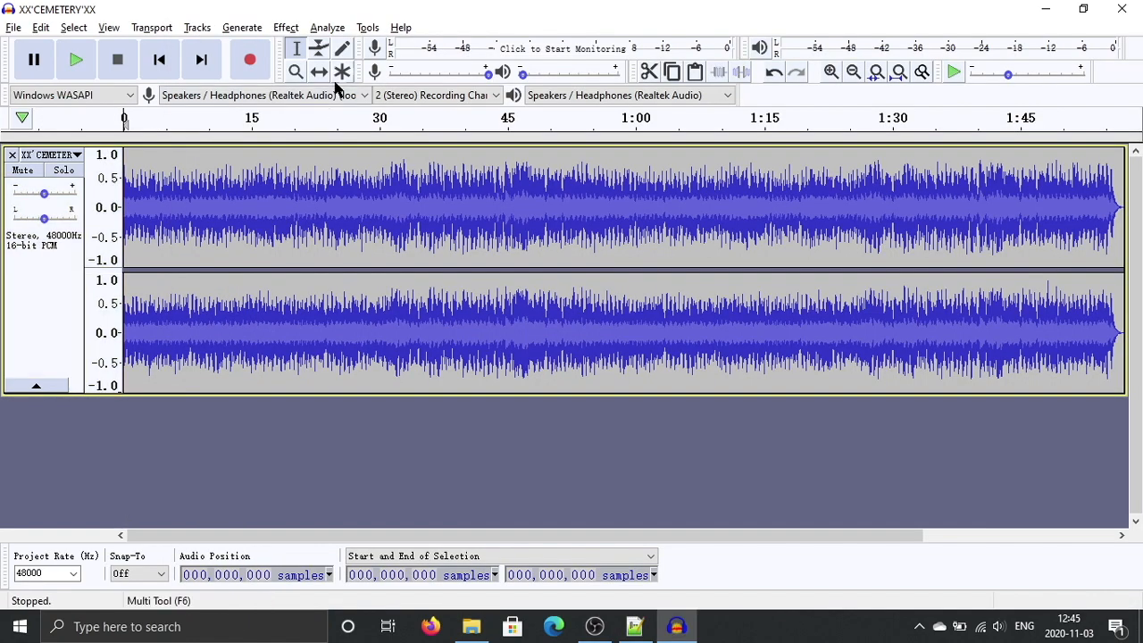
Step: Listen to the opening of the music track and to its last part from about 1:31
{"action": "left_click", "coordinate": [86, 72]}
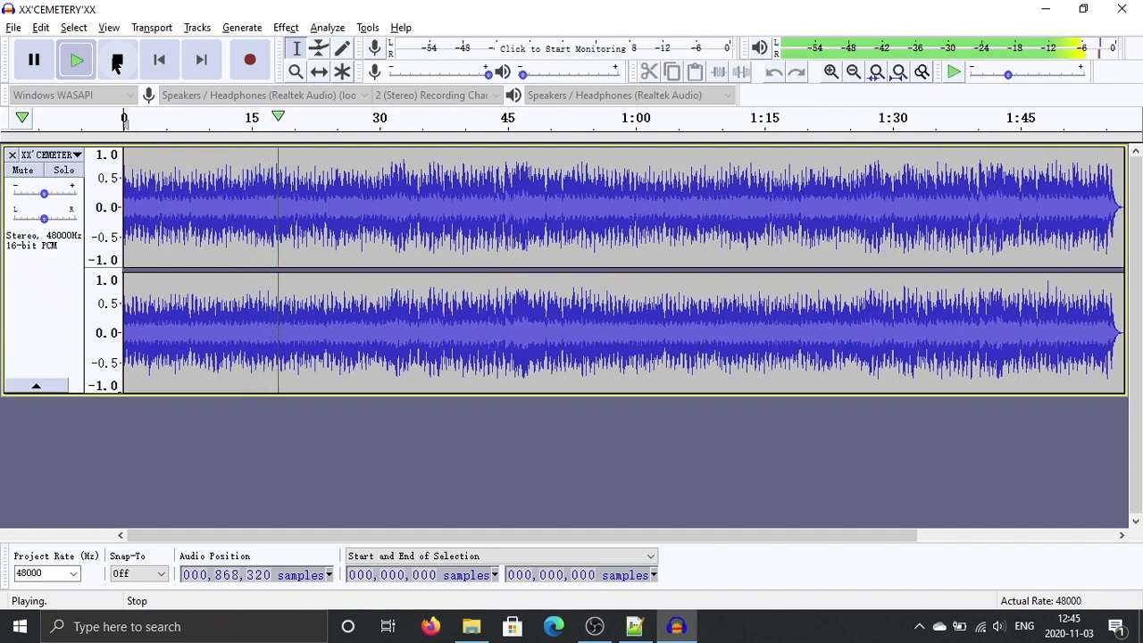
{"action": "left_click", "coordinate": [117, 60]}
{"action": "left_click", "coordinate": [904, 175]}
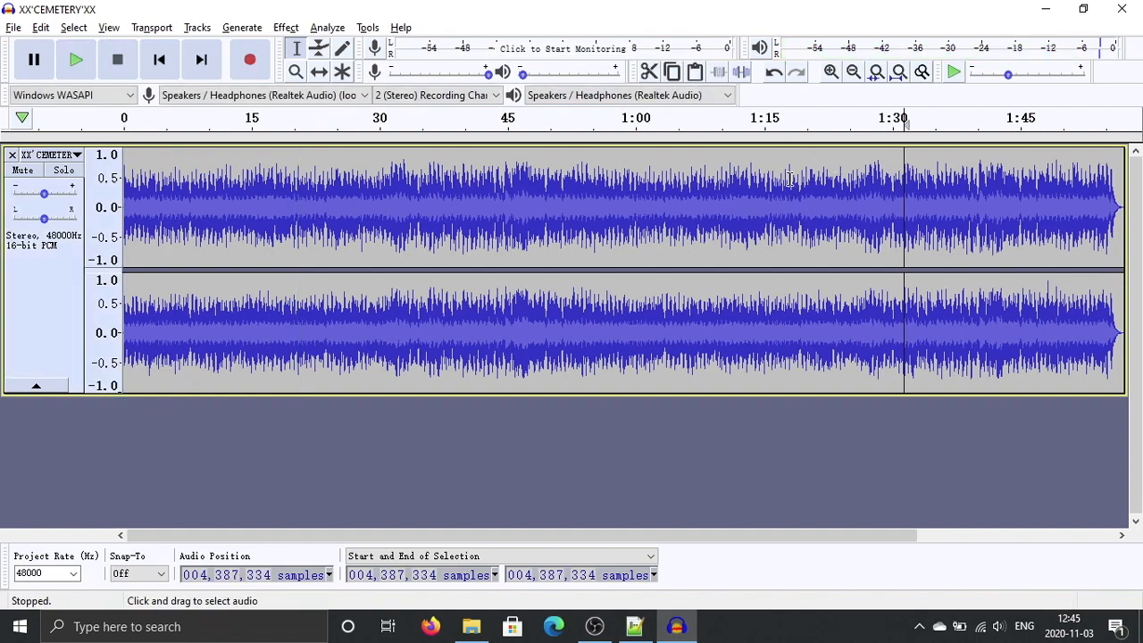
{"action": "left_click", "coordinate": [76, 60]}
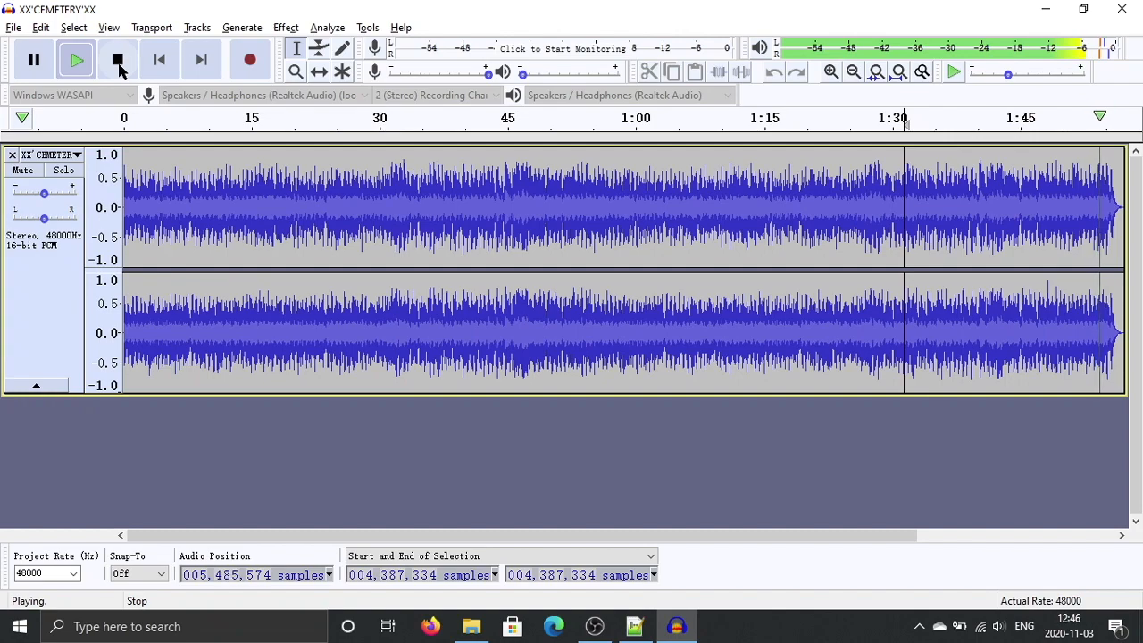
{"action": "left_click", "coordinate": [118, 62]}
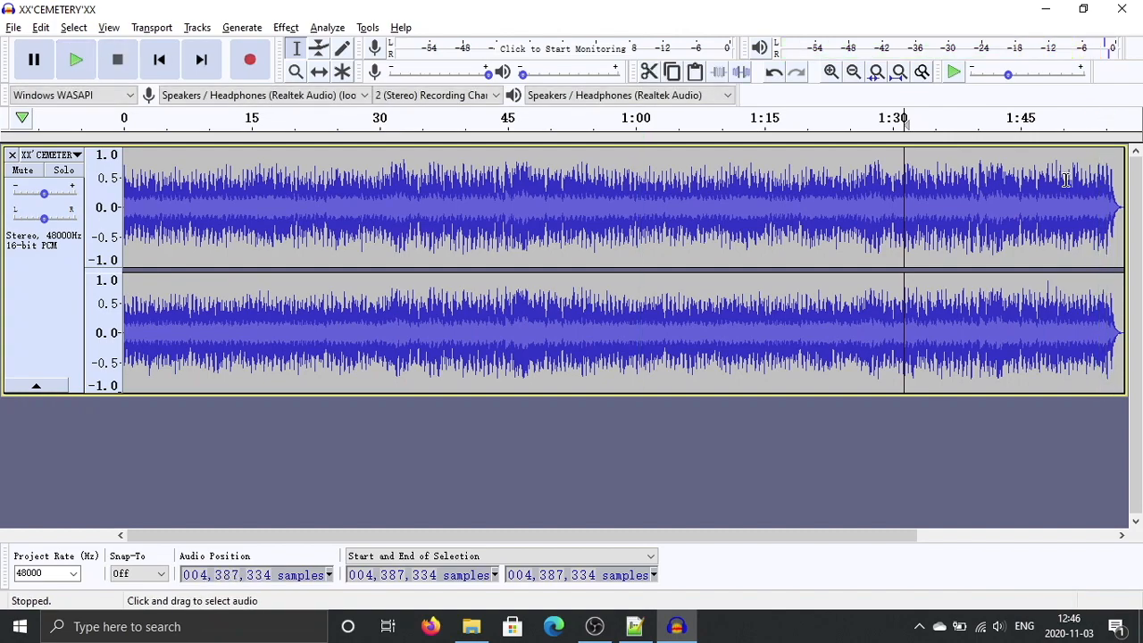
Step: Select the audio from about 1:50.4 to 1:53, fit it to the window and play it to find the loop end
{"action": "left_click_drag", "start_coordinate": [1066, 181], "coordinate": [1089, 180]}
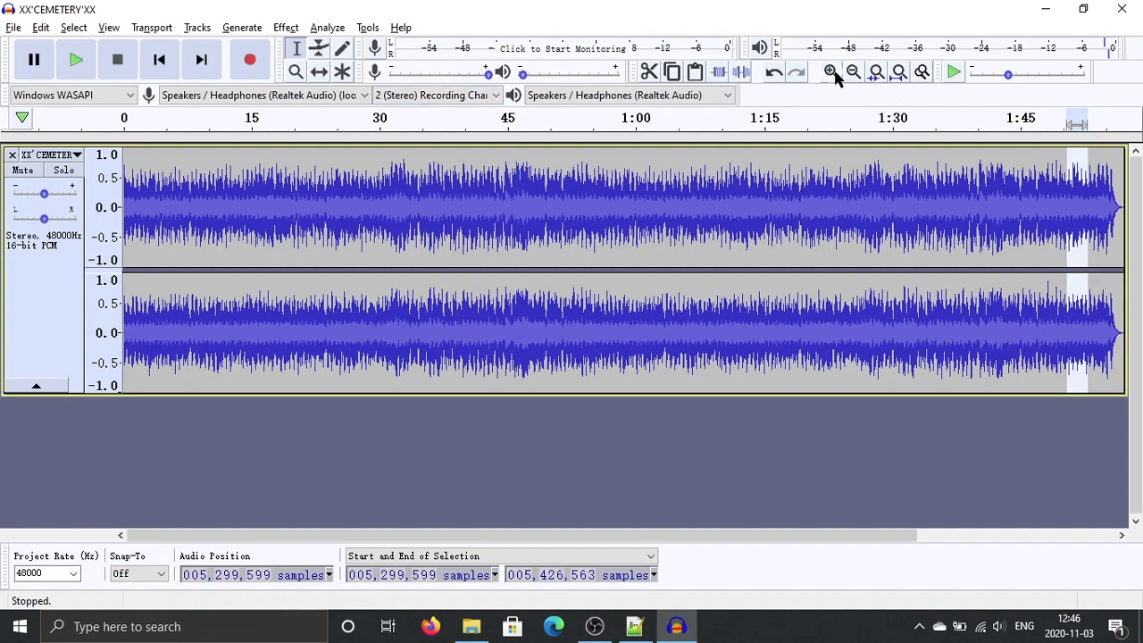
{"action": "left_click", "coordinate": [875, 74]}
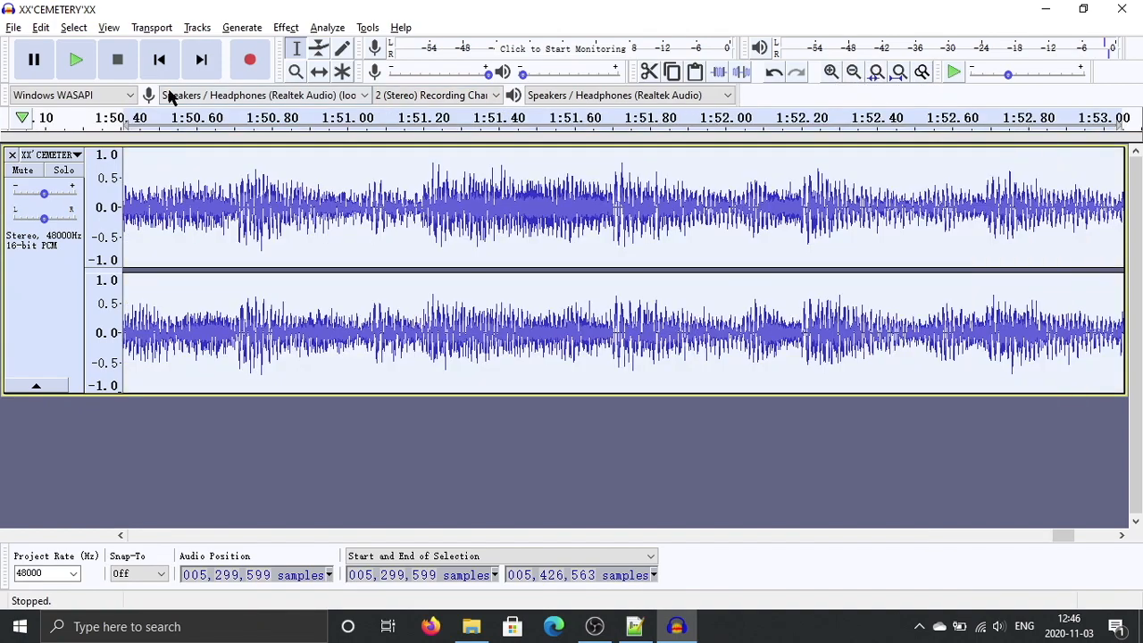
{"action": "left_click", "coordinate": [77, 59]}
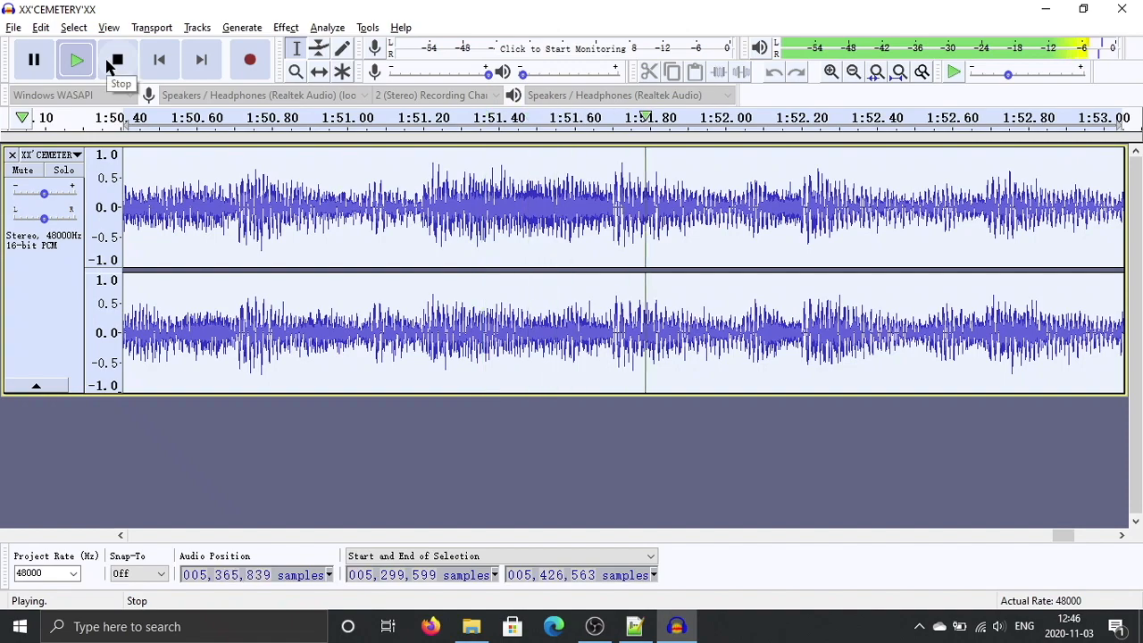
{"action": "left_click", "coordinate": [109, 63]}
{"action": "left_click", "coordinate": [77, 60]}
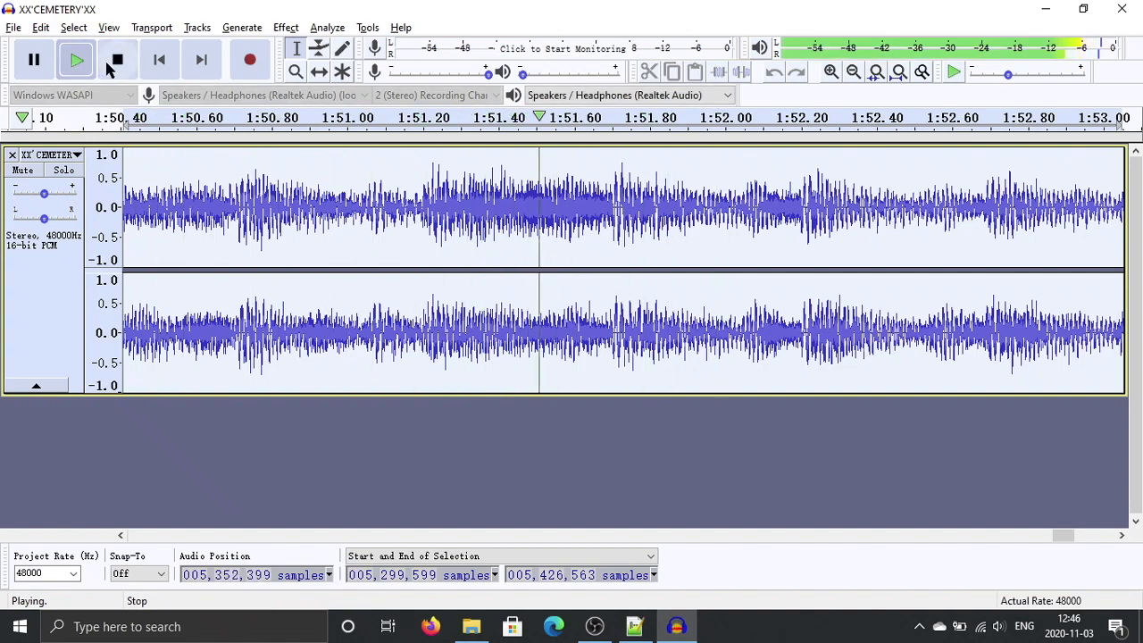
{"action": "left_click", "coordinate": [109, 63]}
Step: Place the cursor precisely on the beat's onset just after 1:51.200, at sample 5,337,635, as the loop end
{"action": "left_click", "coordinate": [432, 202]}
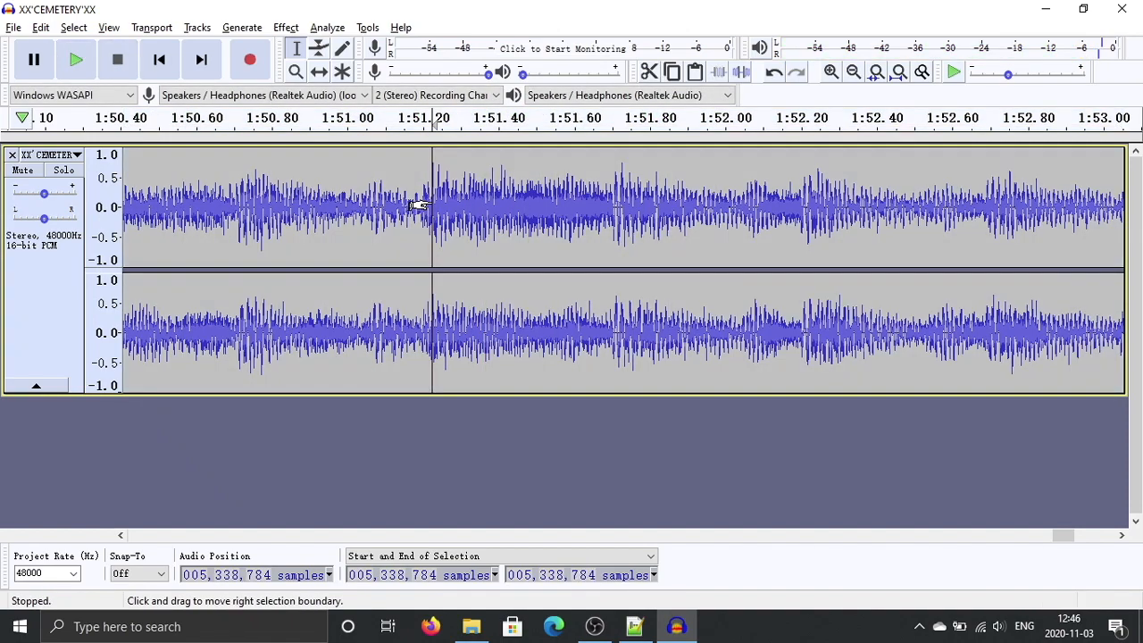
{"action": "left_click", "coordinate": [428, 203]}
{"action": "left_click", "coordinate": [441, 205]}
{"action": "left_click", "coordinate": [429, 200]}
{"action": "left_click", "coordinate": [831, 71]}
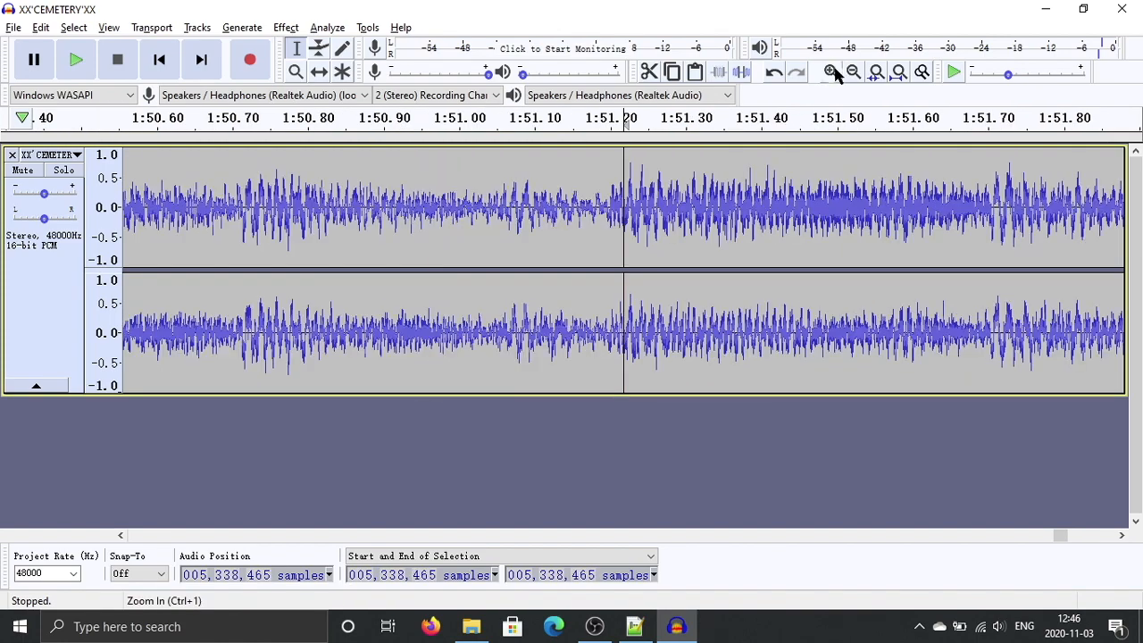
{"action": "left_click", "coordinate": [831, 71]}
{"action": "left_click", "coordinate": [831, 71]}
{"action": "left_click", "coordinate": [831, 71]}
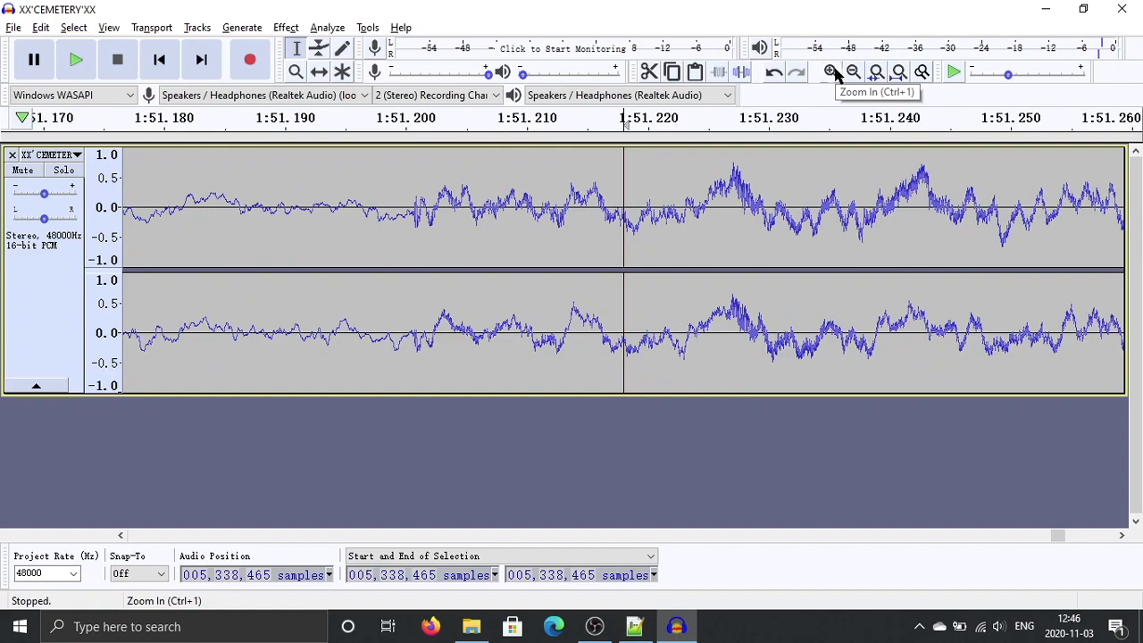
{"action": "left_click", "coordinate": [408, 210]}
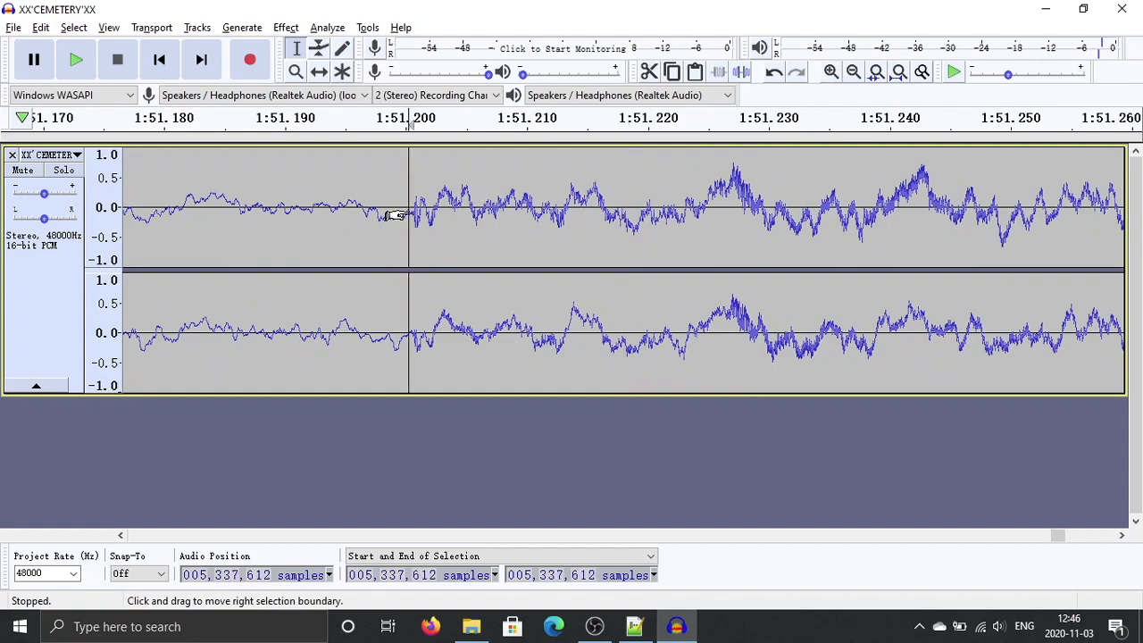
{"action": "left_click", "coordinate": [831, 72]}
{"action": "left_click", "coordinate": [831, 73]}
{"action": "left_click", "coordinate": [831, 72]}
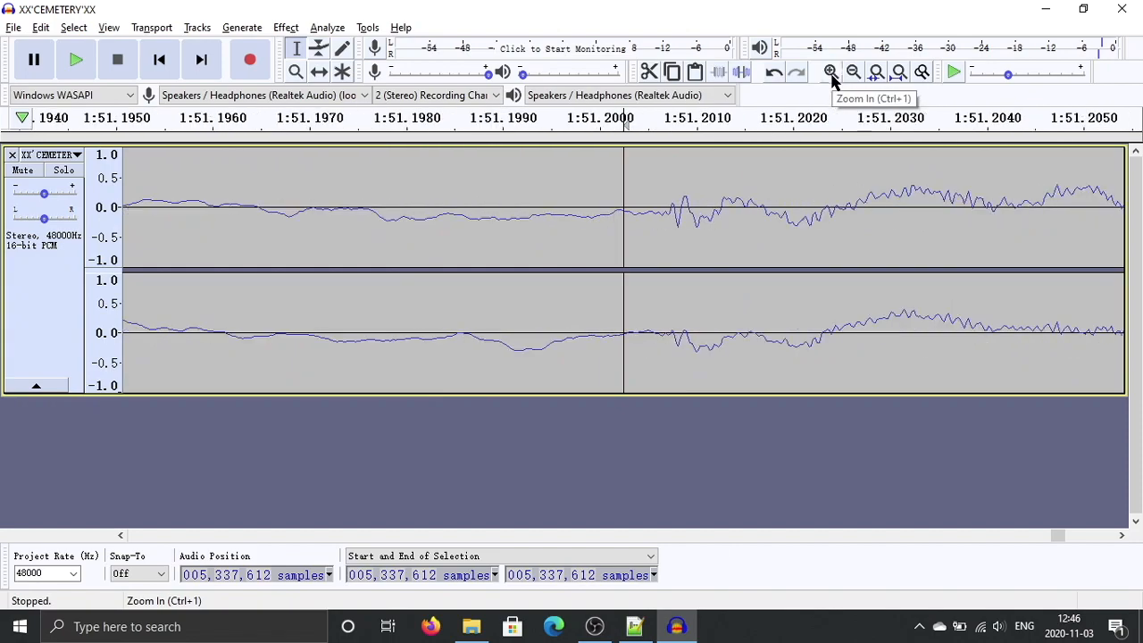
{"action": "left_click", "coordinate": [669, 208]}
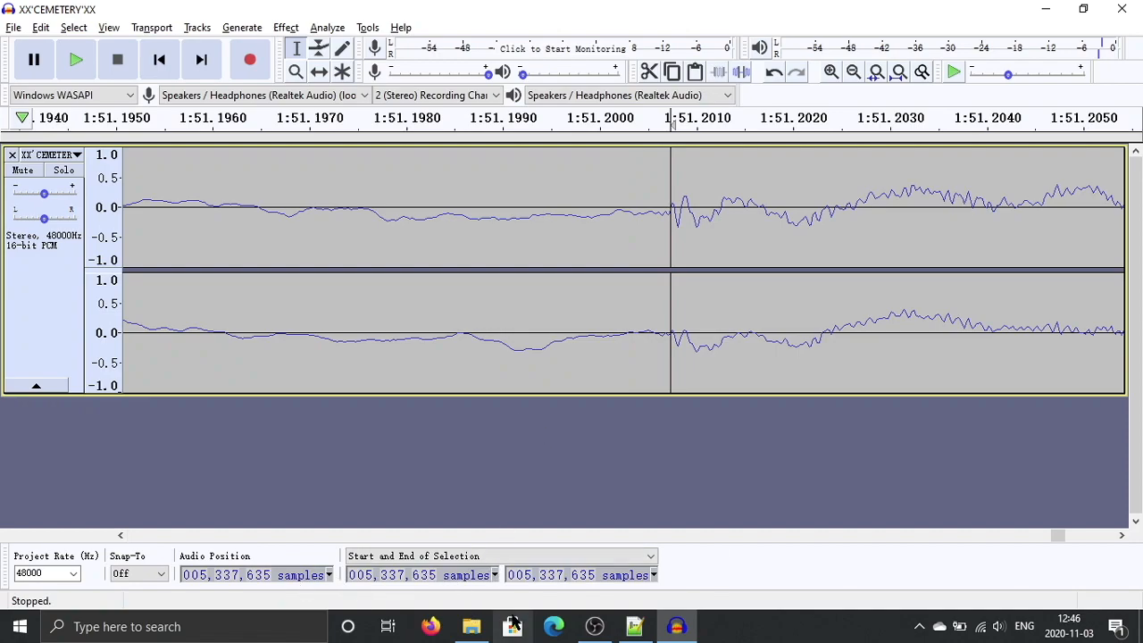
Step: In Notepad++, set bgmloopend in the [Music] section to 5337635, the cursor's sample position in Audacity
{"action": "mouse_move", "coordinate": [634, 630]}
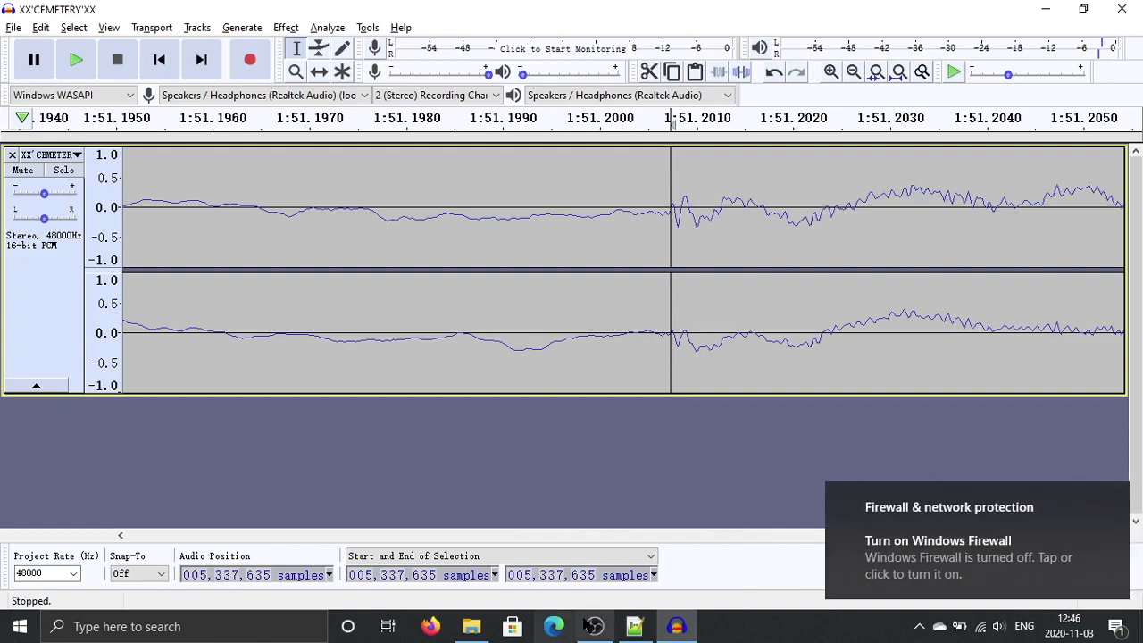
{"action": "left_click", "coordinate": [630, 627]}
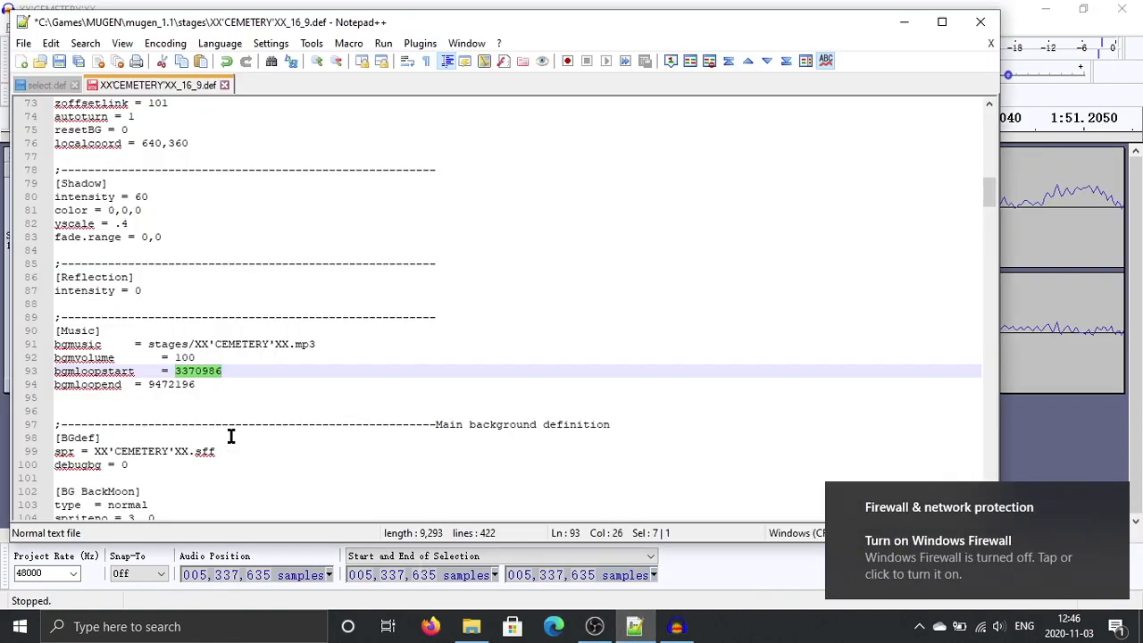
{"action": "double_click", "coordinate": [173, 385]}
{"action": "type", "text": "533"}
{"action": "key", "text": "alt+Tab"}
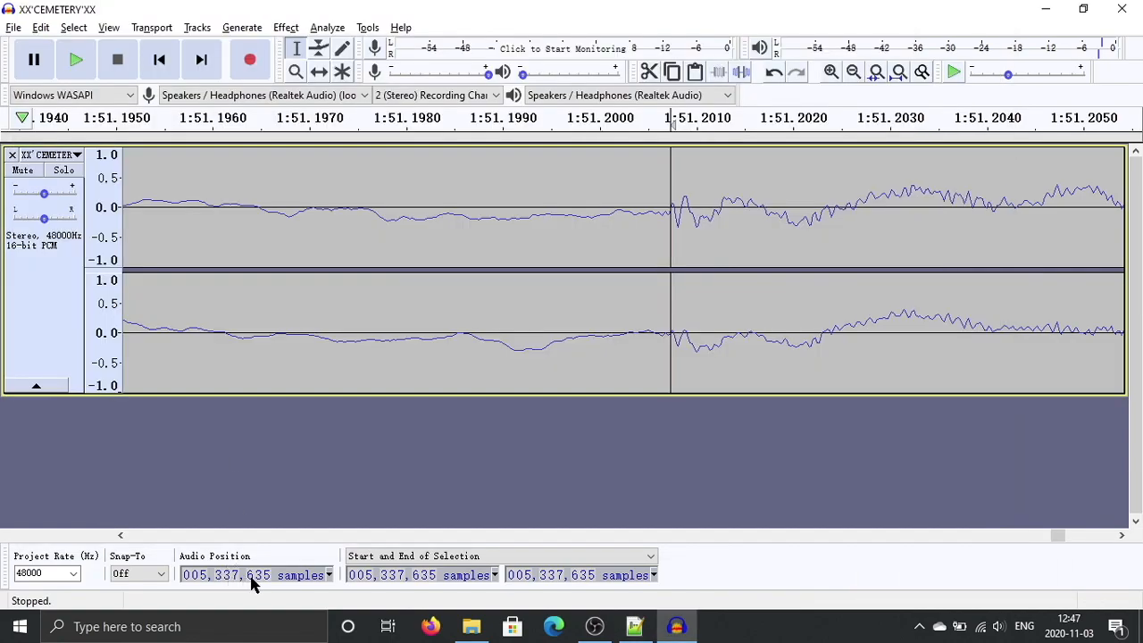
{"action": "key", "text": "alt+Tab"}
{"action": "type", "text": "635"}
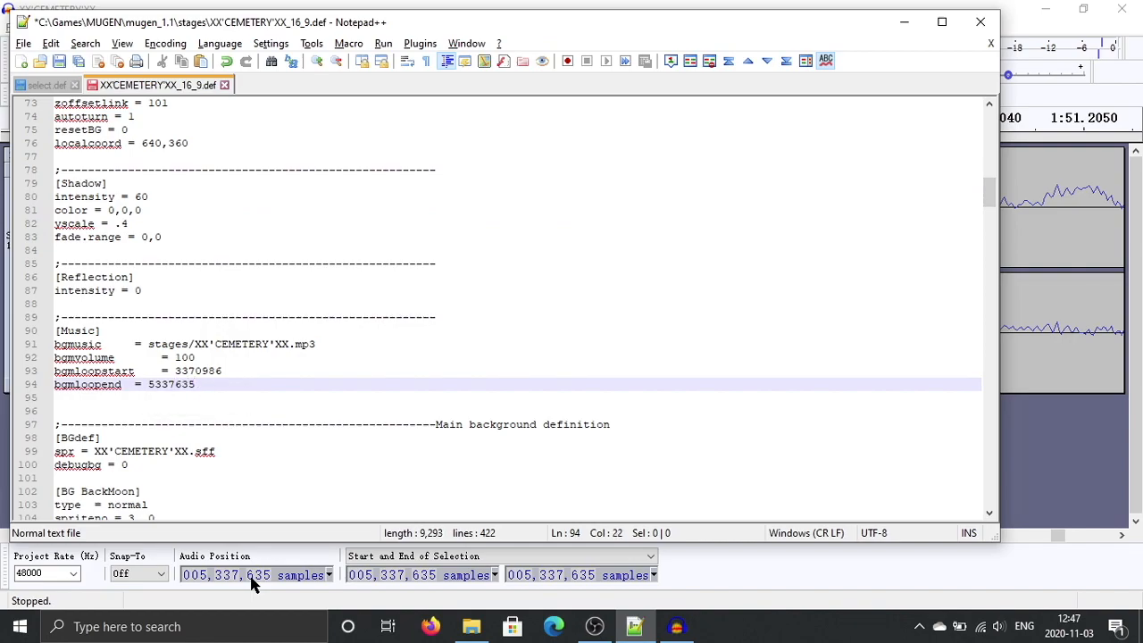
Step: In Audacity, return to the start of the track and place the cursor near the first sound, at about 0.126 s
{"action": "double_click", "coordinate": [205, 370]}
{"action": "key", "text": "alt+Tab"}
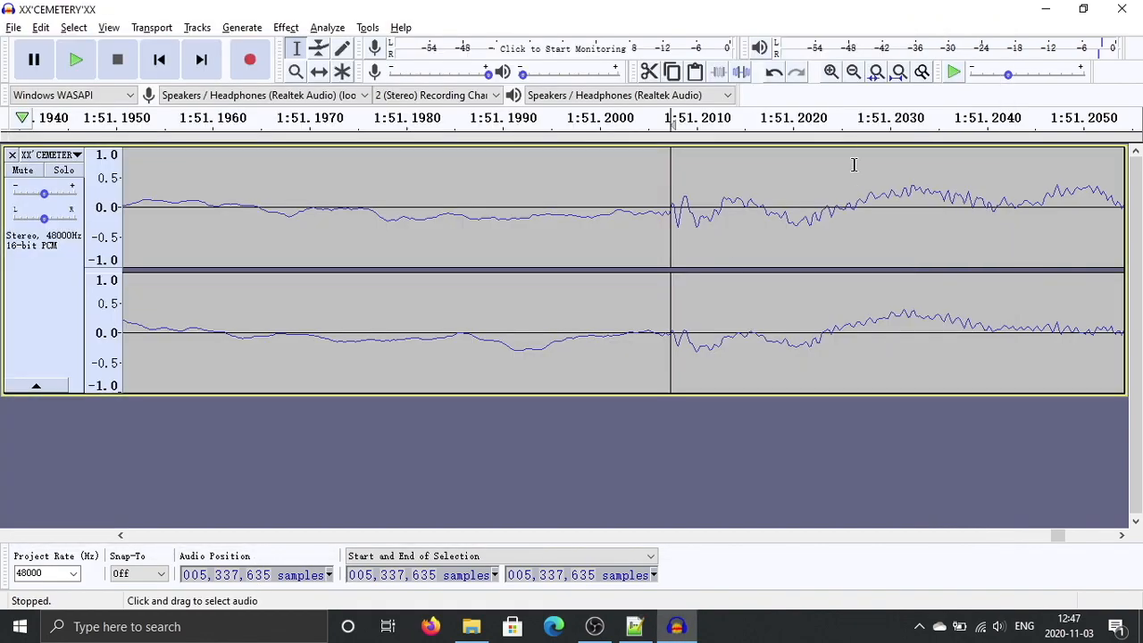
{"action": "left_click", "coordinate": [156, 64]}
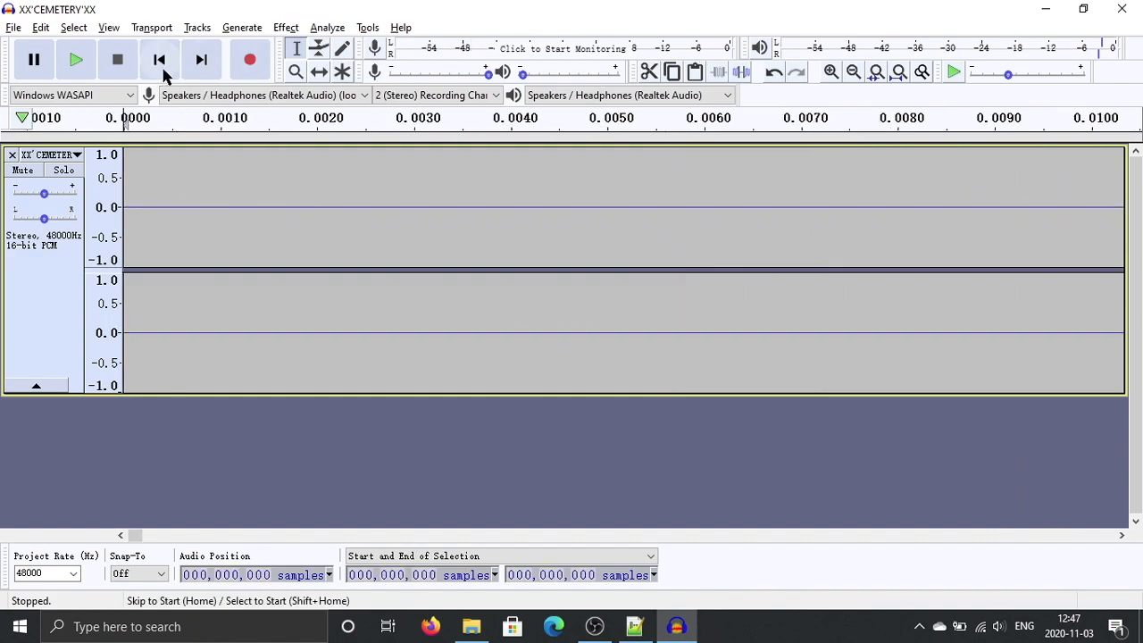
{"action": "left_click", "coordinate": [853, 72]}
{"action": "left_click", "coordinate": [853, 73]}
{"action": "left_click", "coordinate": [852, 72]}
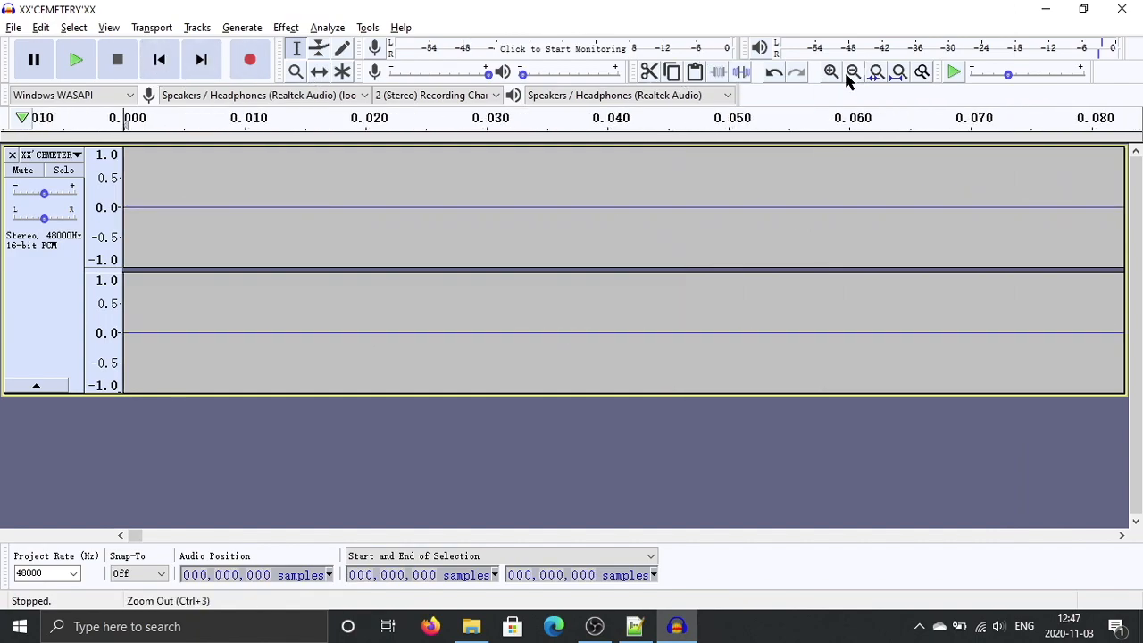
{"action": "left_click", "coordinate": [853, 72]}
{"action": "left_click", "coordinate": [853, 72]}
{"action": "left_click", "coordinate": [506, 205]}
{"action": "left_click", "coordinate": [829, 72]}
{"action": "left_click", "coordinate": [830, 72]}
{"action": "left_click", "coordinate": [829, 72]}
{"action": "left_click", "coordinate": [829, 72]}
{"action": "left_click", "coordinate": [829, 72]}
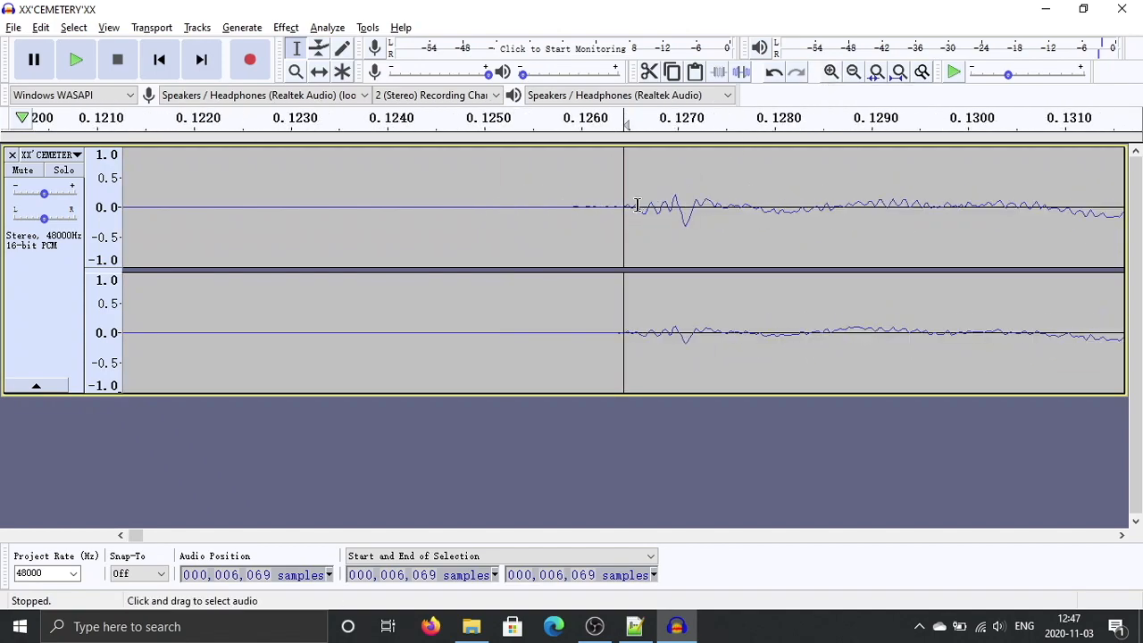
Step: Refine the cursor position to the exact onset of the first sound, at sample 6,070, as the loop start
{"action": "left_click", "coordinate": [854, 73]}
{"action": "left_click", "coordinate": [854, 72]}
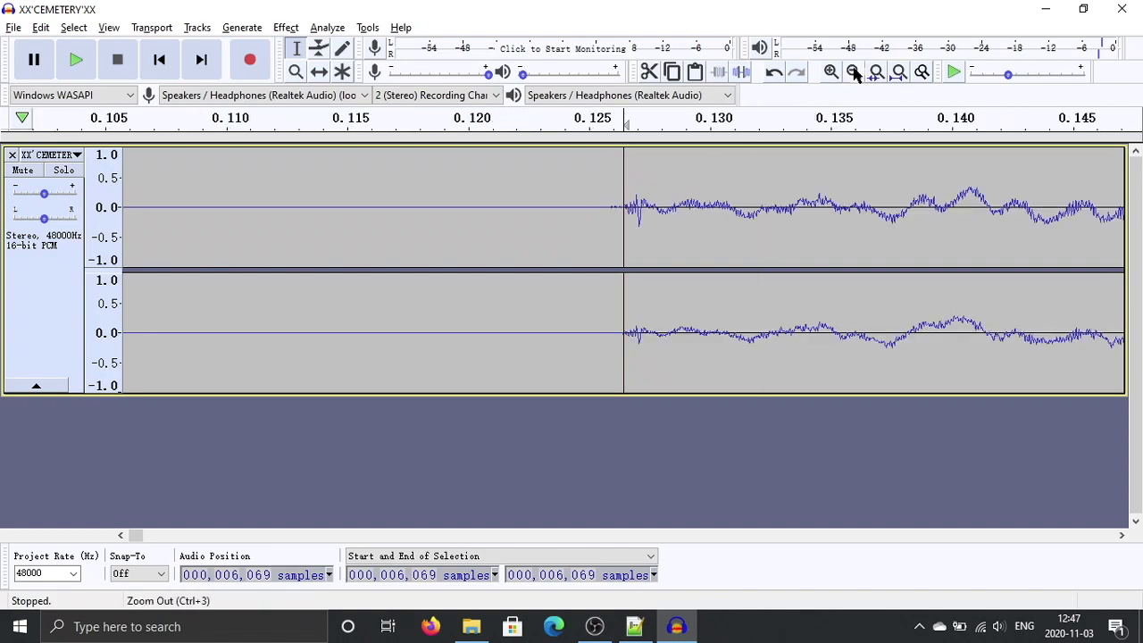
{"action": "left_click", "coordinate": [650, 201]}
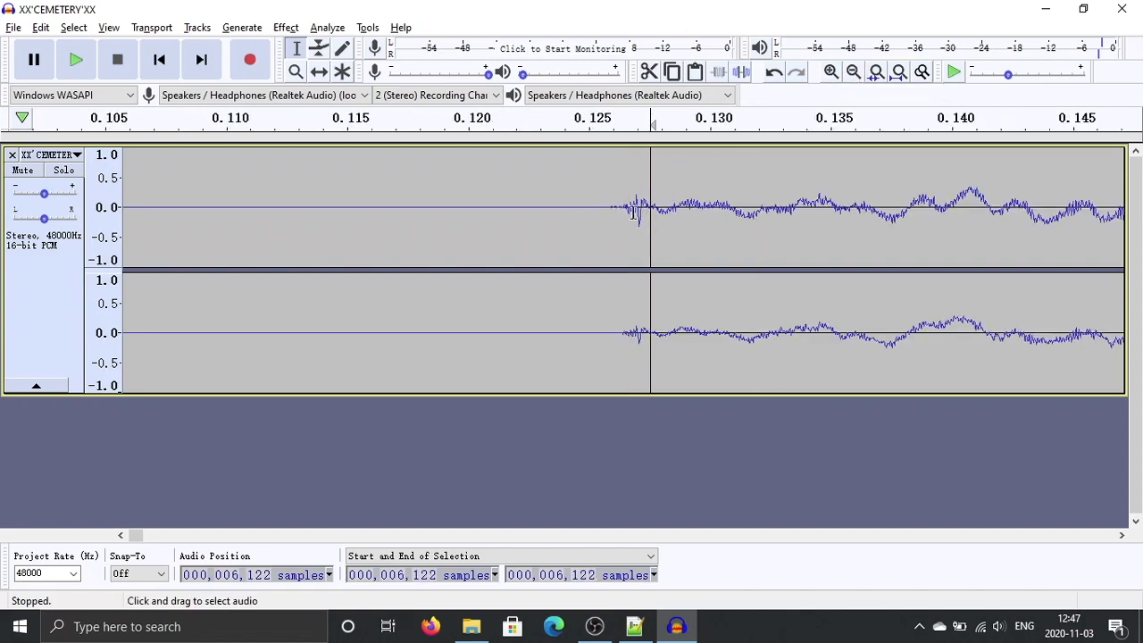
{"action": "left_click", "coordinate": [623, 205]}
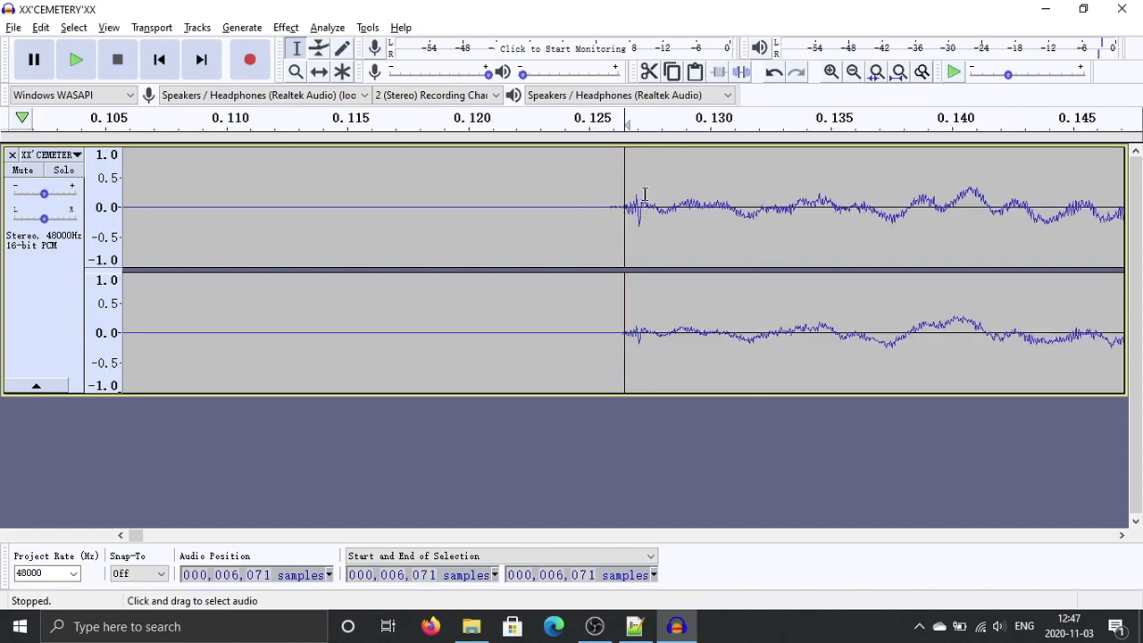
{"action": "triple_click", "coordinate": [830, 74]}
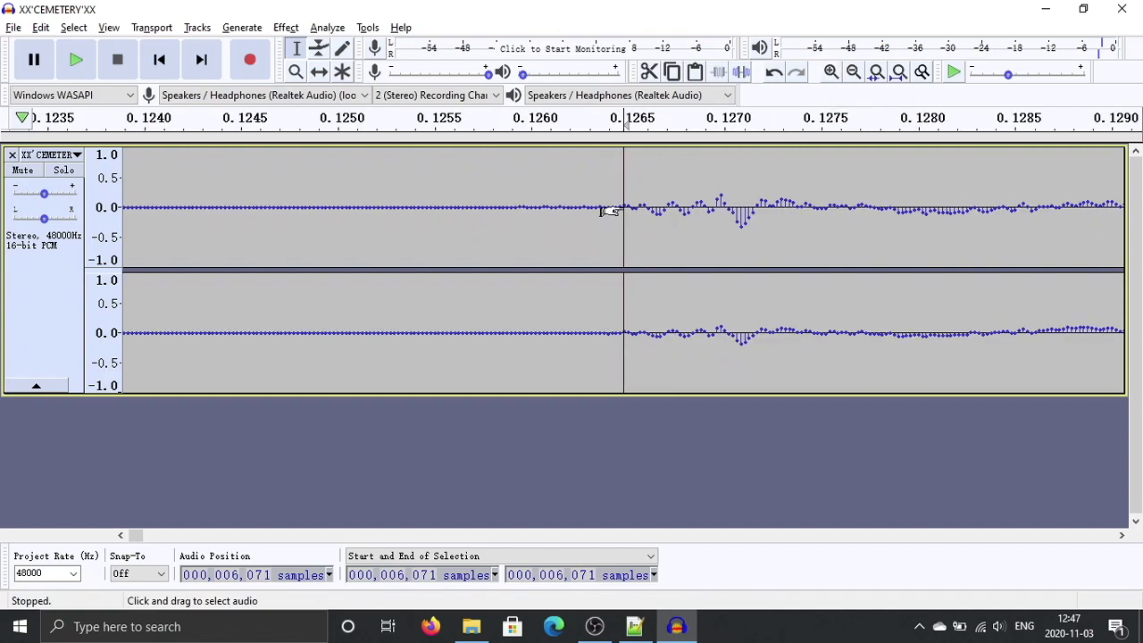
{"action": "left_click", "coordinate": [619, 209]}
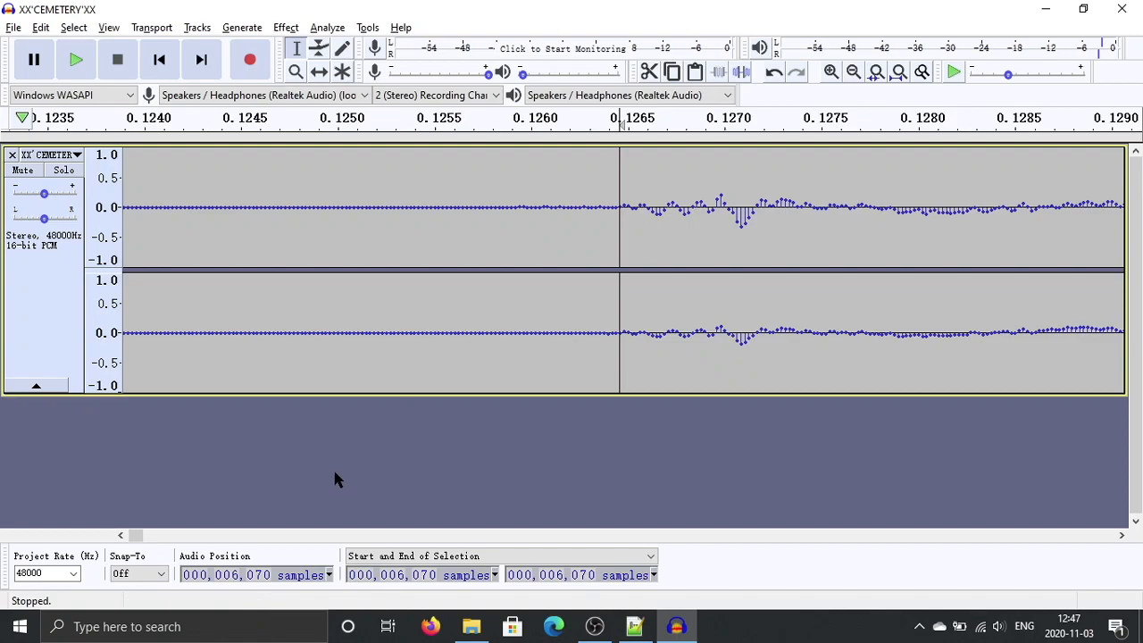
Step: In Notepad++, set bgmloopstart in the [Music] section to 6070 and save the stage file
{"action": "key", "text": "alt+Tab"}
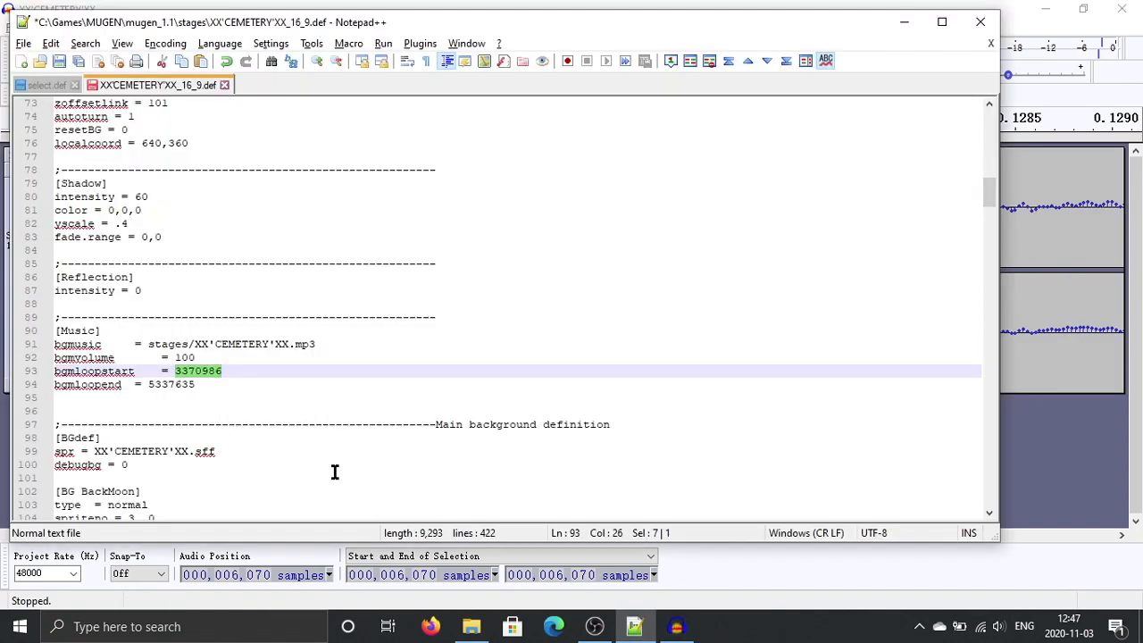
{"action": "type", "text": "607"}
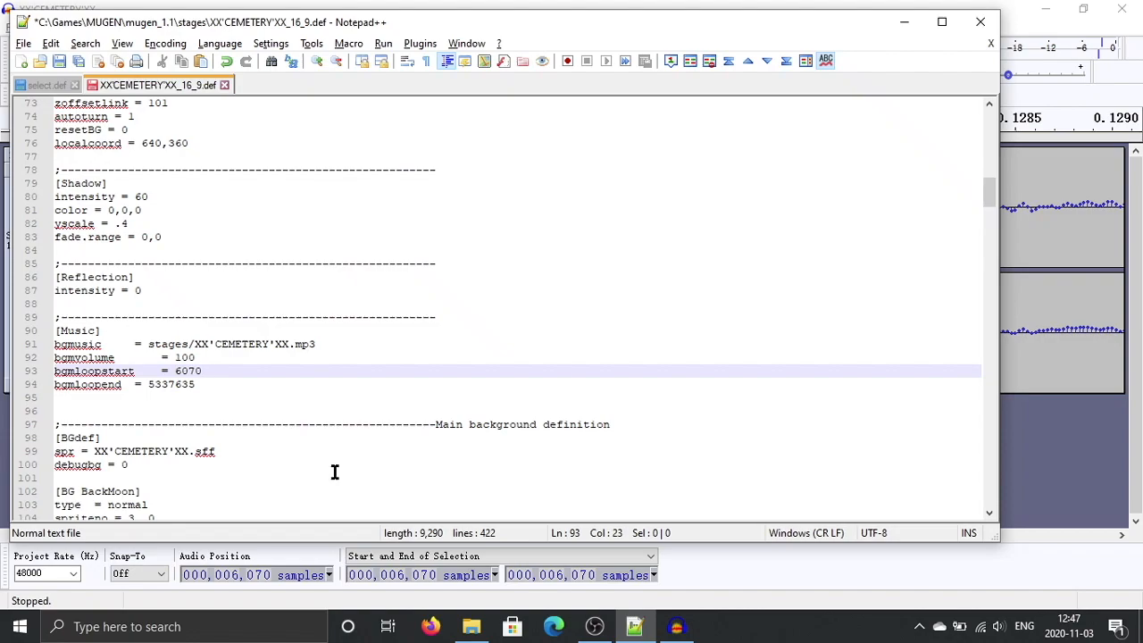
{"action": "left_click", "coordinate": [59, 63]}
{"action": "left_click", "coordinate": [216, 385]}
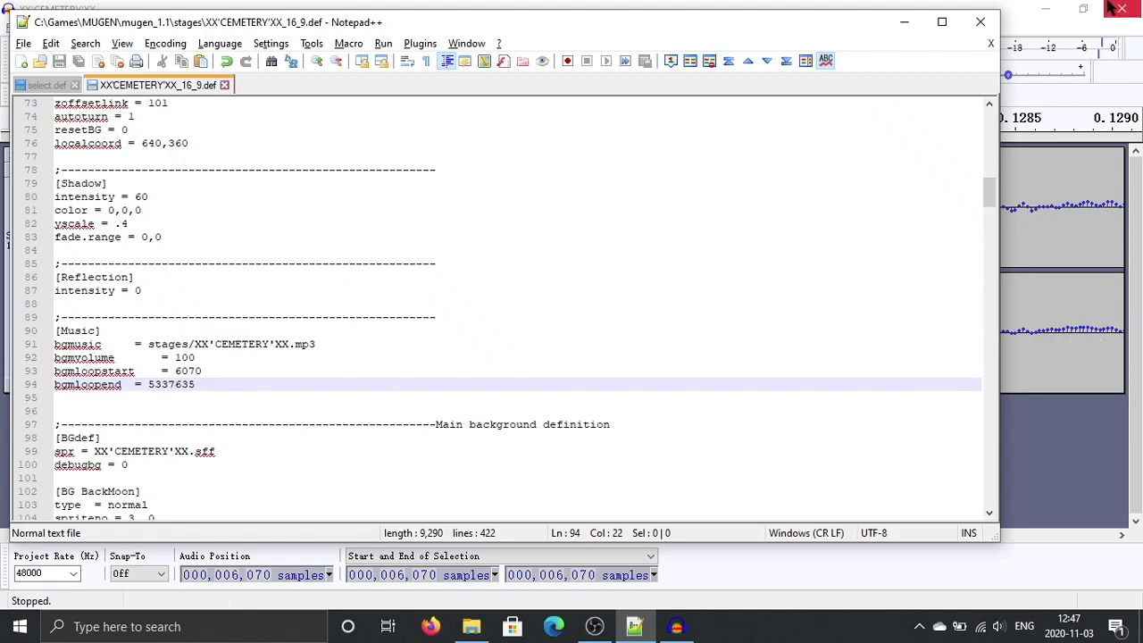
Step: Close Audacity and return to the stage definition file in Notepad++
{"action": "left_click", "coordinate": [1013, 9]}
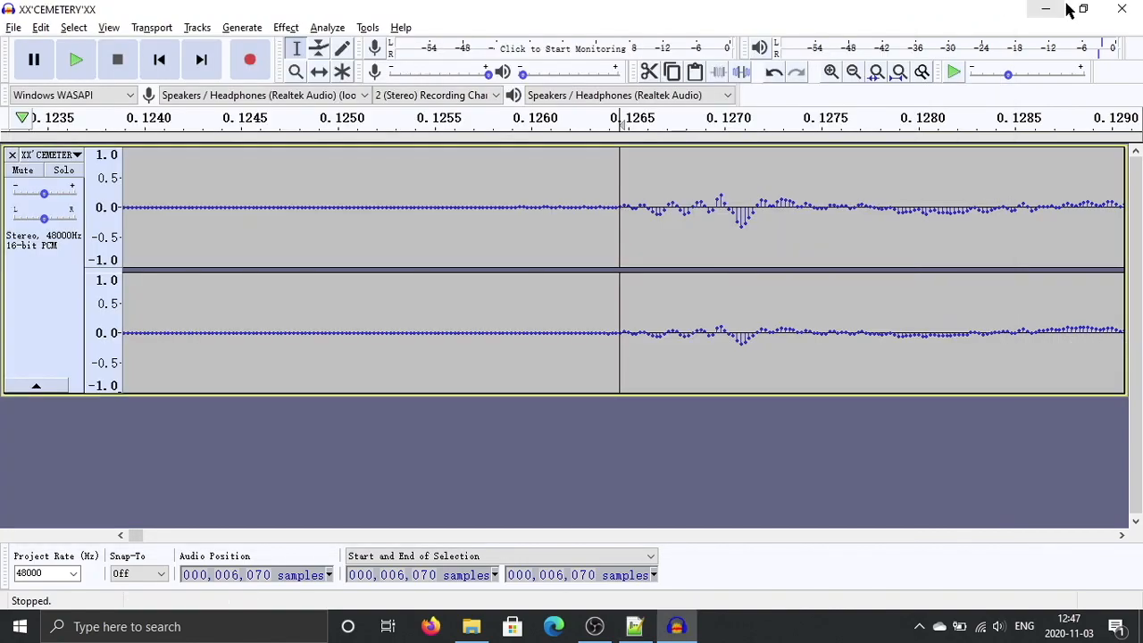
{"action": "left_click", "coordinate": [1110, 15]}
{"action": "left_click", "coordinate": [600, 306]}
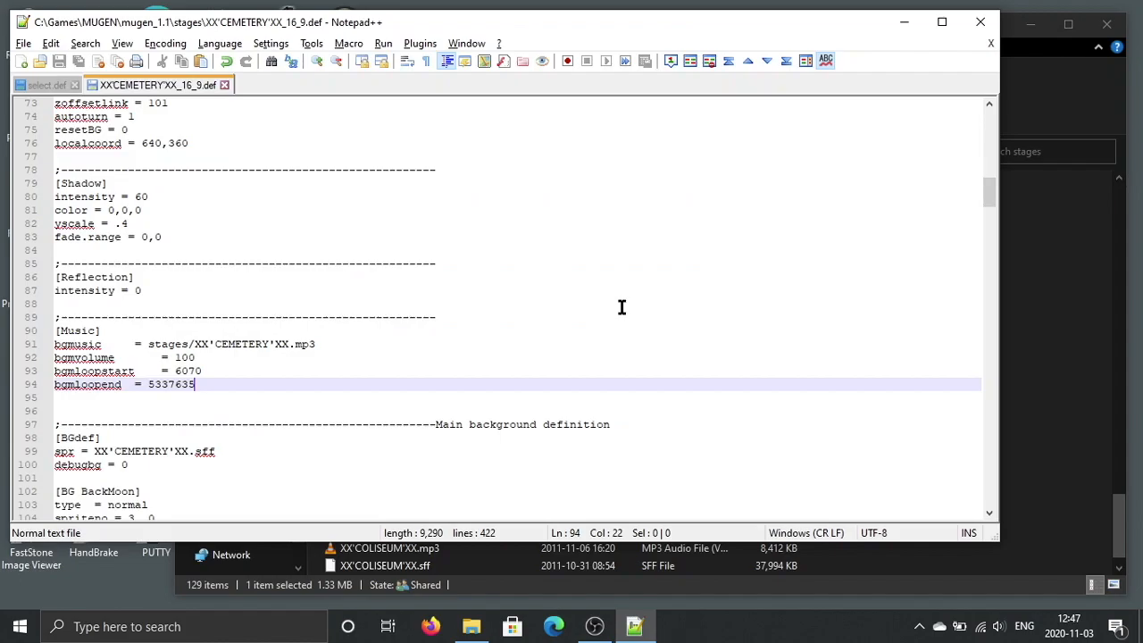
{"action": "left_click", "coordinate": [596, 627]}
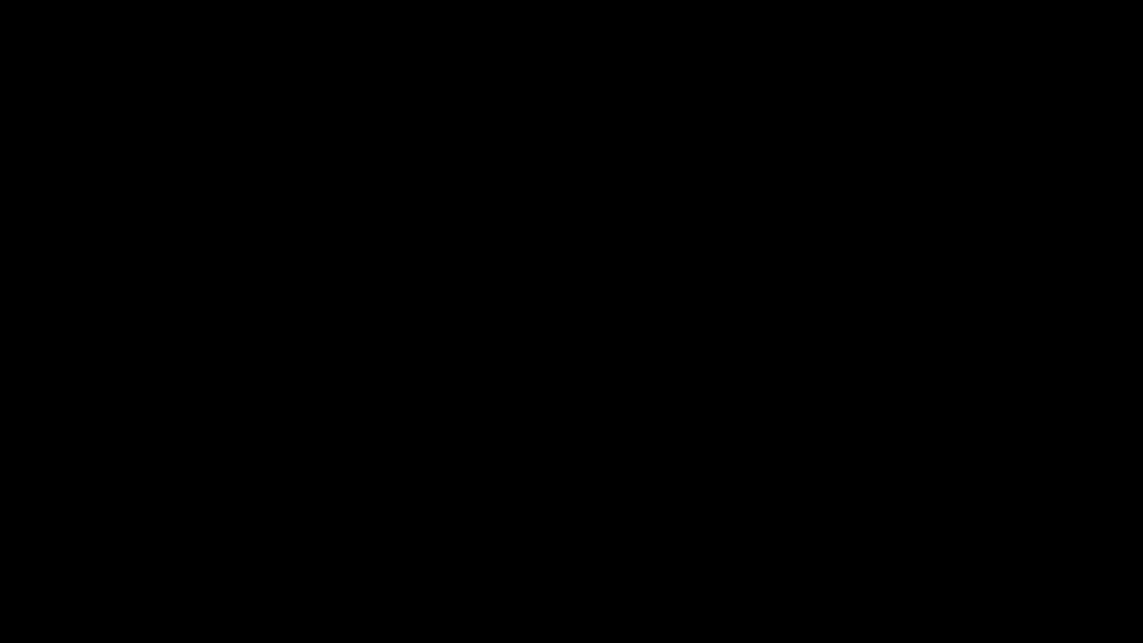